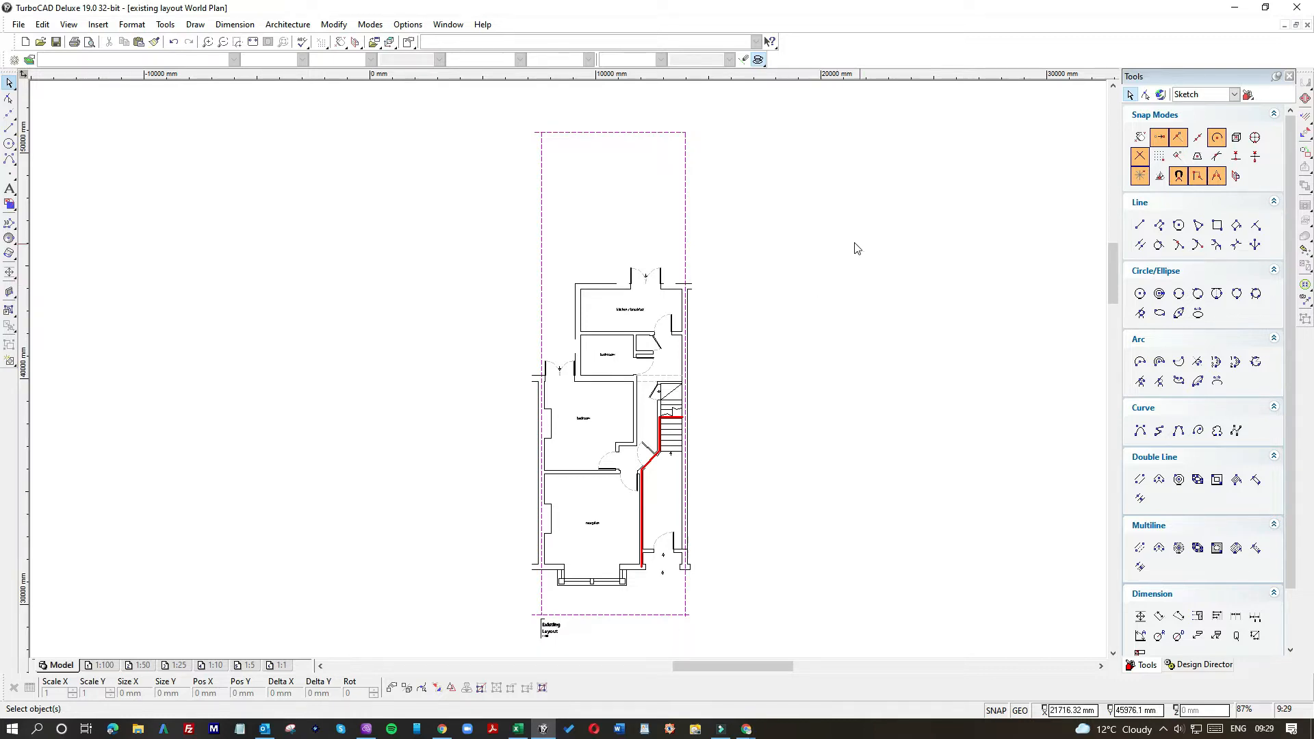
Duplicate the entire existing layout plan and place the copy beside the original on its right.
{"action": "left_click_drag", "start_coordinate": [483, 120], "coordinate": [765, 650]}
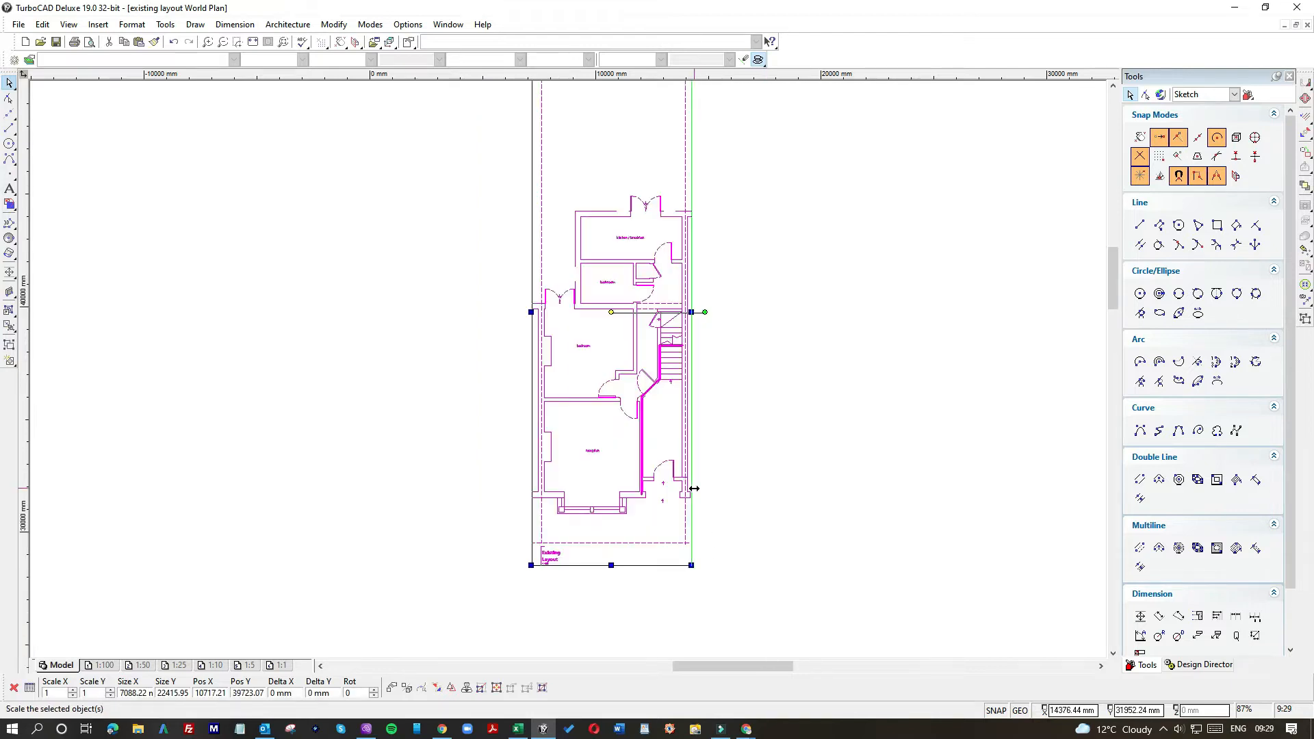
{"action": "left_click", "coordinate": [847, 226]}
{"action": "key", "text": "ctrl+v"}
{"action": "left_click", "coordinate": [763, 256]}
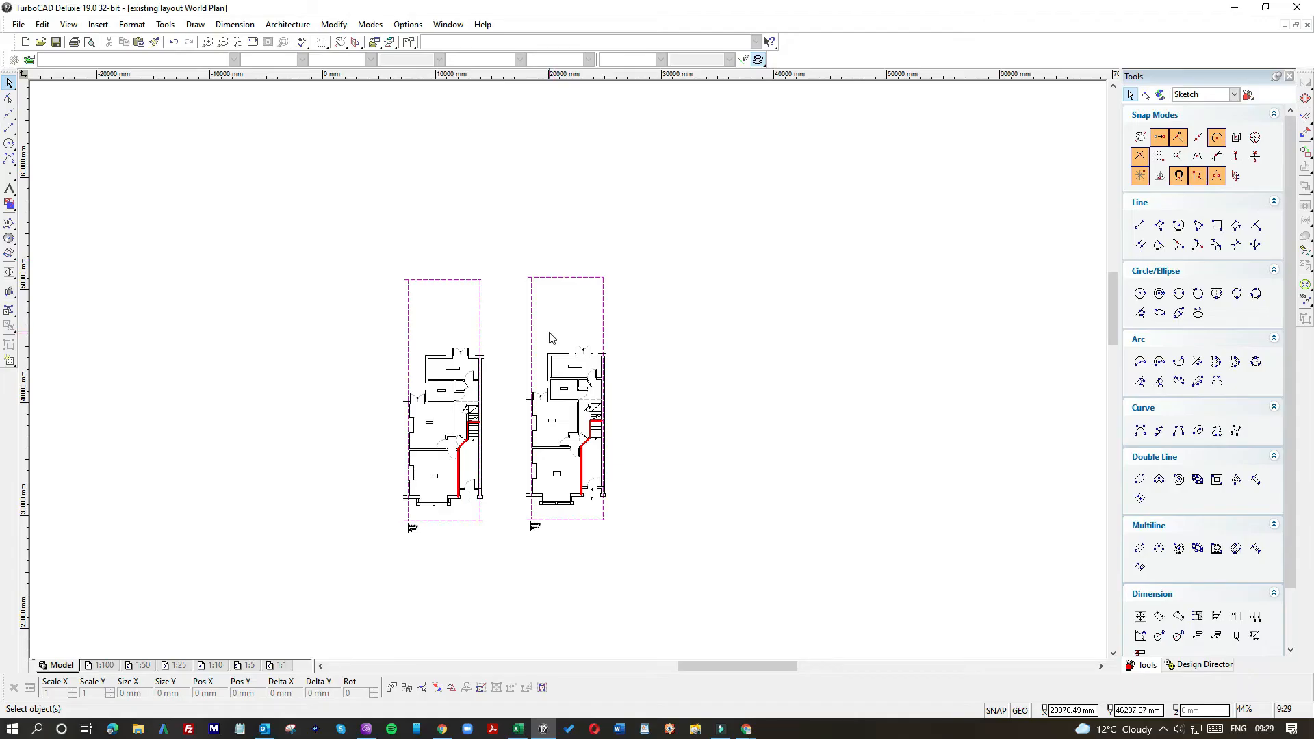
{"action": "scroll", "coordinate": [567, 376], "scroll_direction": "up", "scroll_amount": 2}
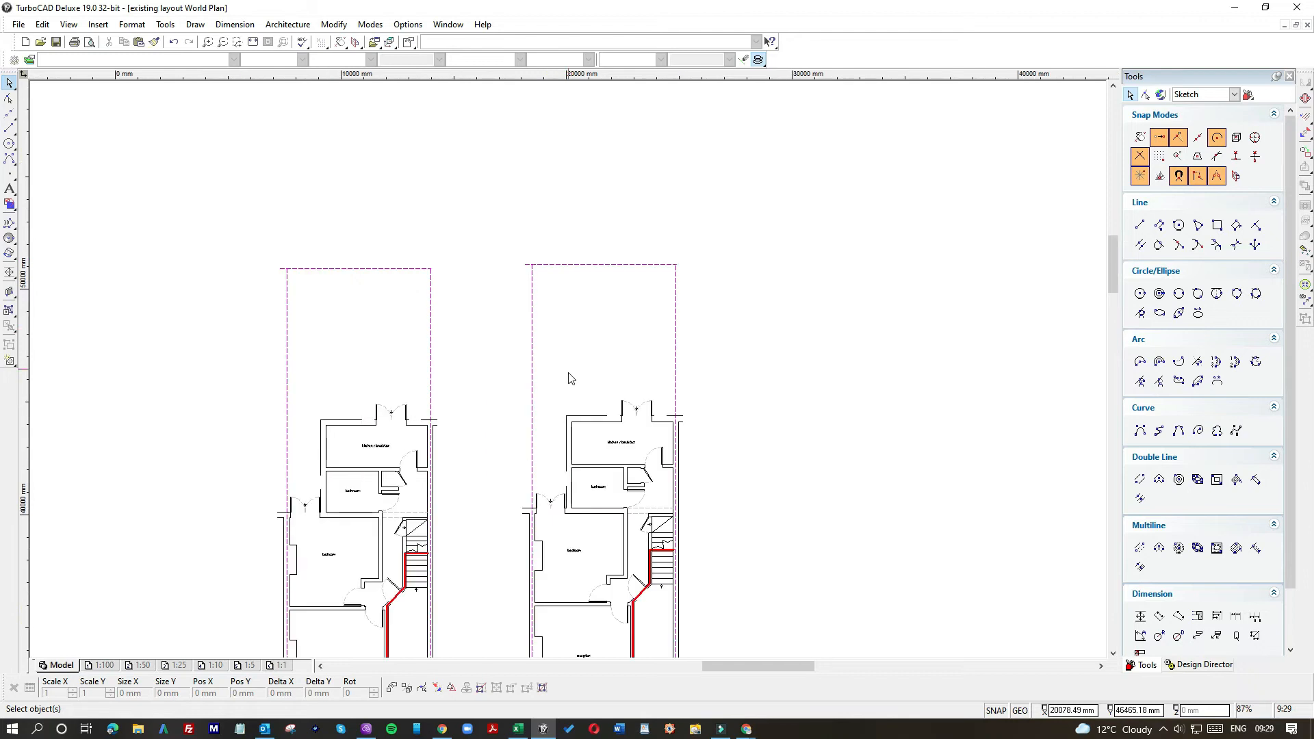
{"action": "scroll", "coordinate": [568, 387], "scroll_direction": "down", "scroll_amount": 2}
{"action": "scroll", "coordinate": [568, 390], "scroll_direction": "up", "scroll_amount": 4}
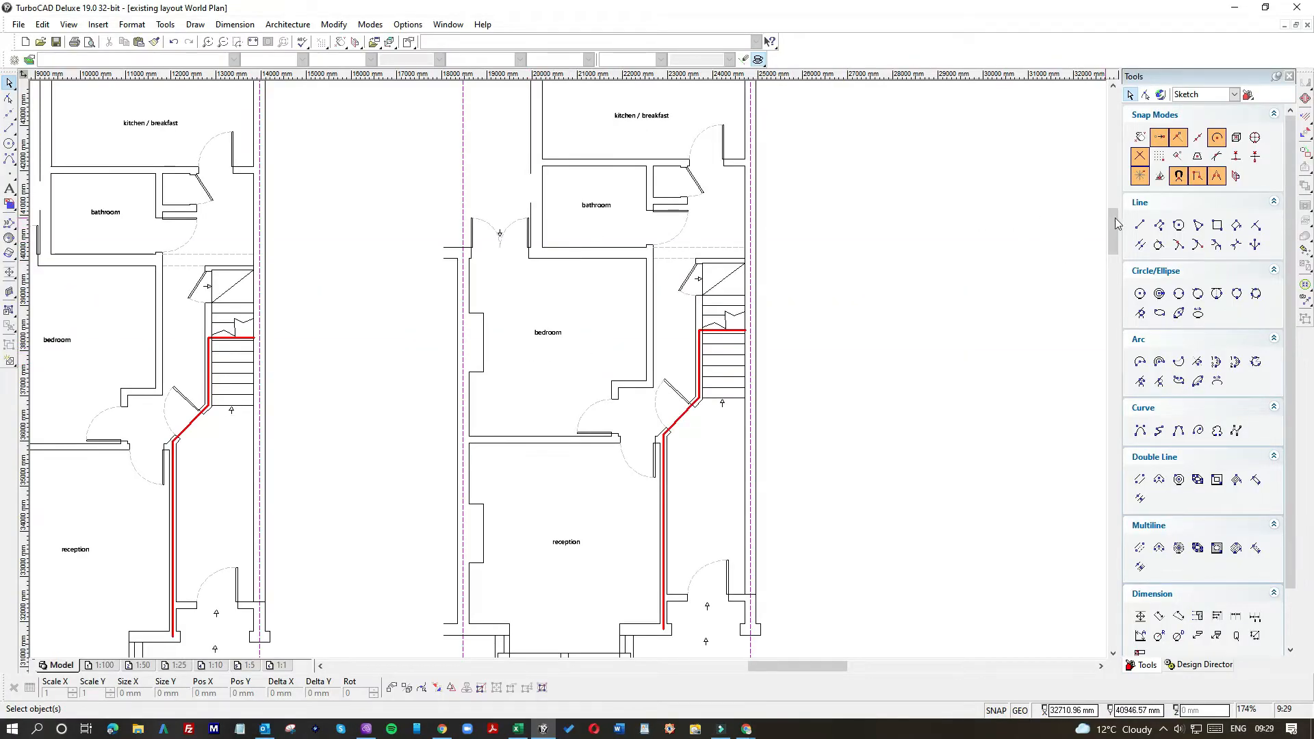
{"action": "left_click_drag", "start_coordinate": [1115, 224], "coordinate": [1115, 204]}
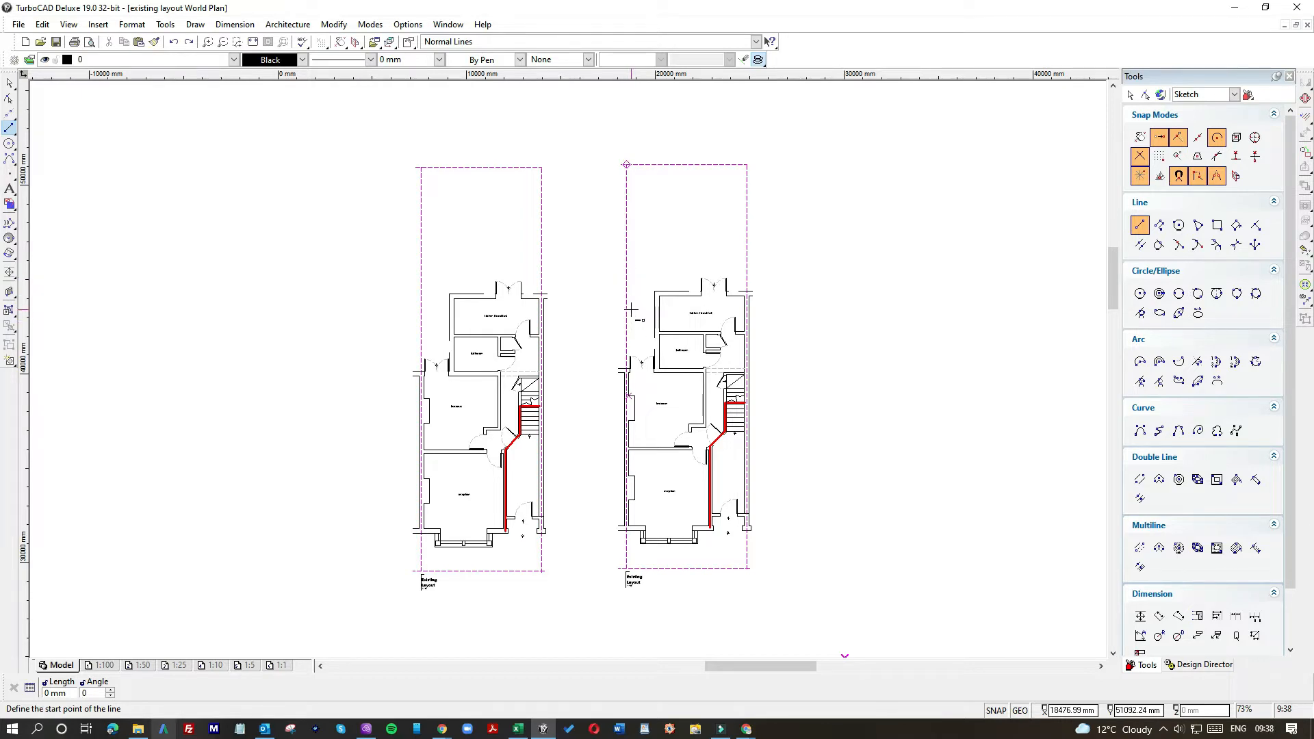
Delete the double door leaves, their swing arcs and the entrance arrow at the bedroom's rear opening in the copied plan.
{"action": "scroll", "coordinate": [630, 309], "scroll_direction": "up", "scroll_amount": 2}
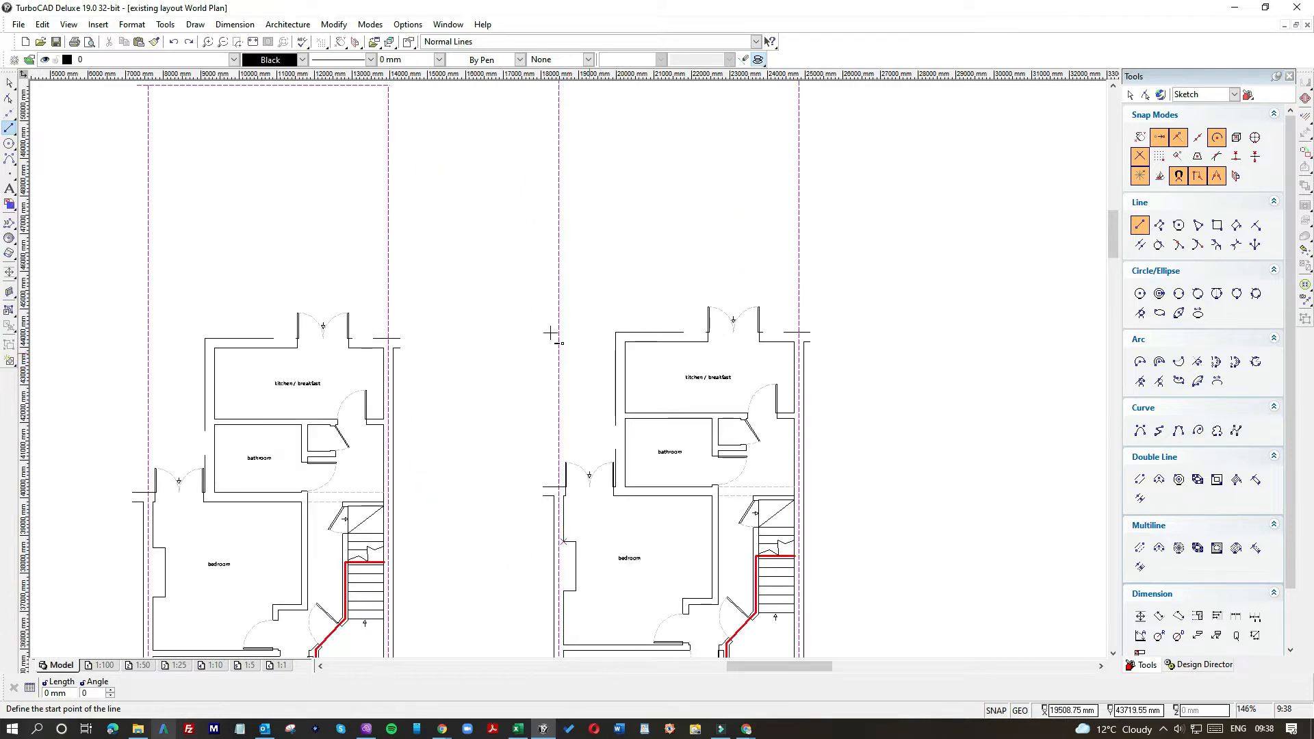
{"action": "left_click", "coordinate": [10, 83]}
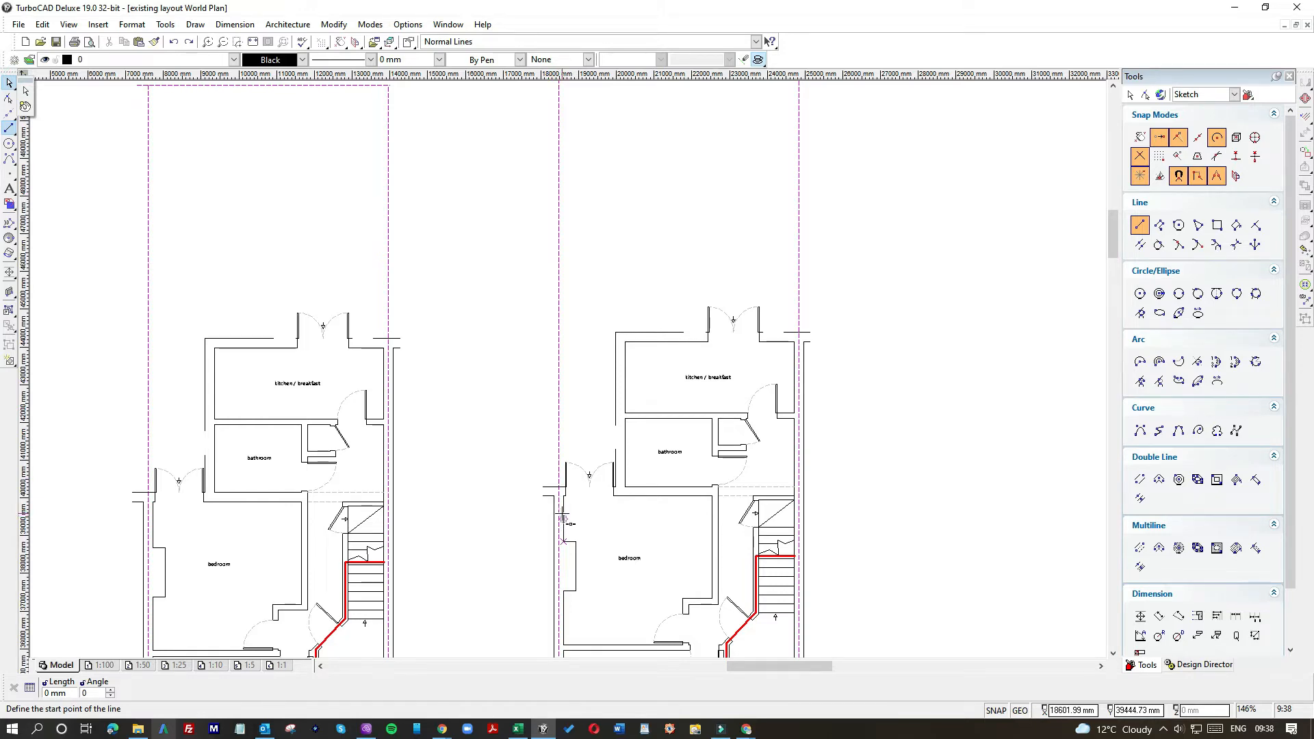
{"action": "left_click", "coordinate": [26, 91]}
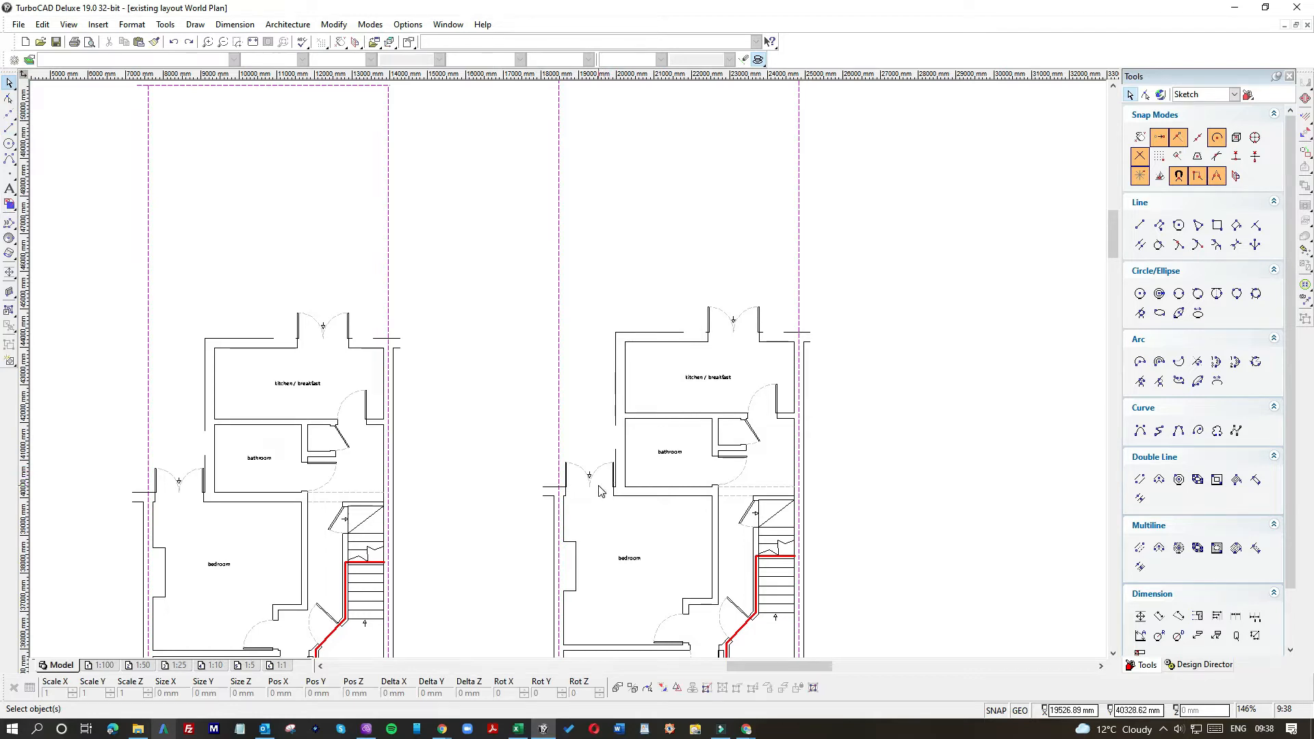
{"action": "left_click", "coordinate": [238, 43]}
{"action": "left_click", "coordinate": [524, 423]}
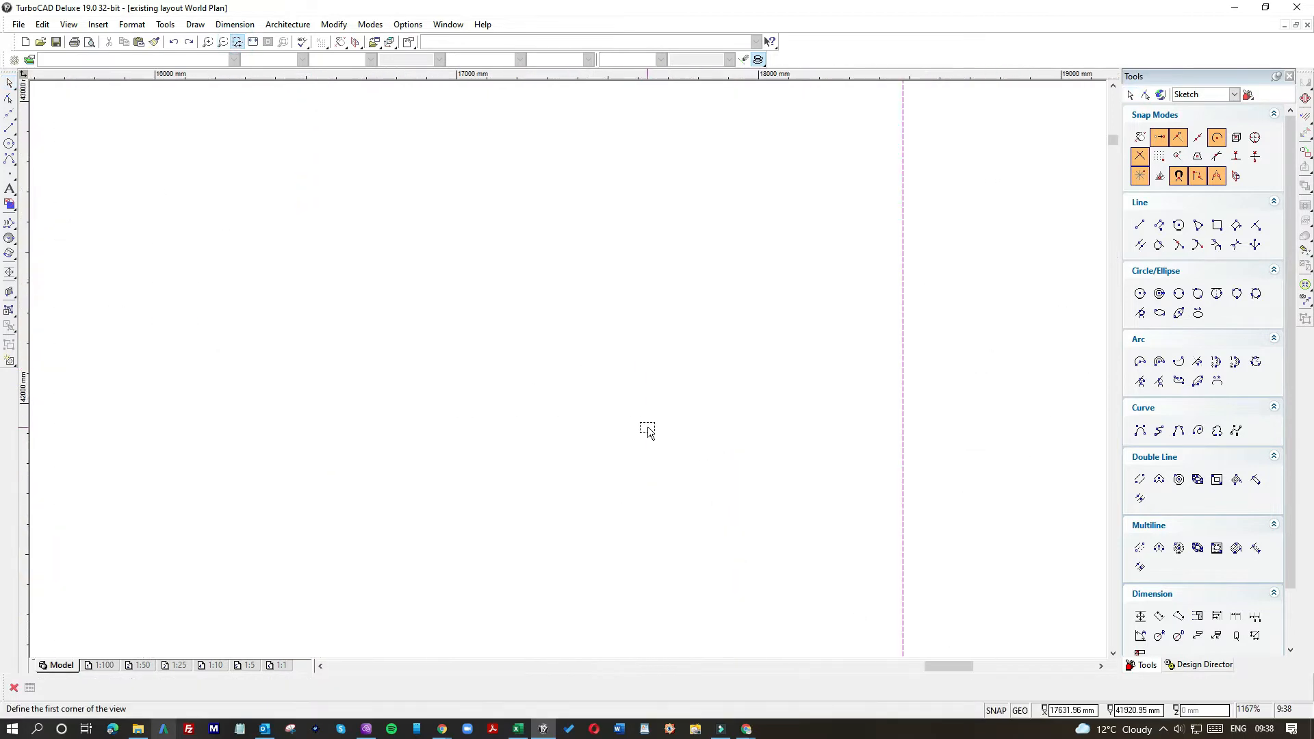
{"action": "left_click", "coordinate": [612, 408]}
{"action": "left_click", "coordinate": [784, 549]}
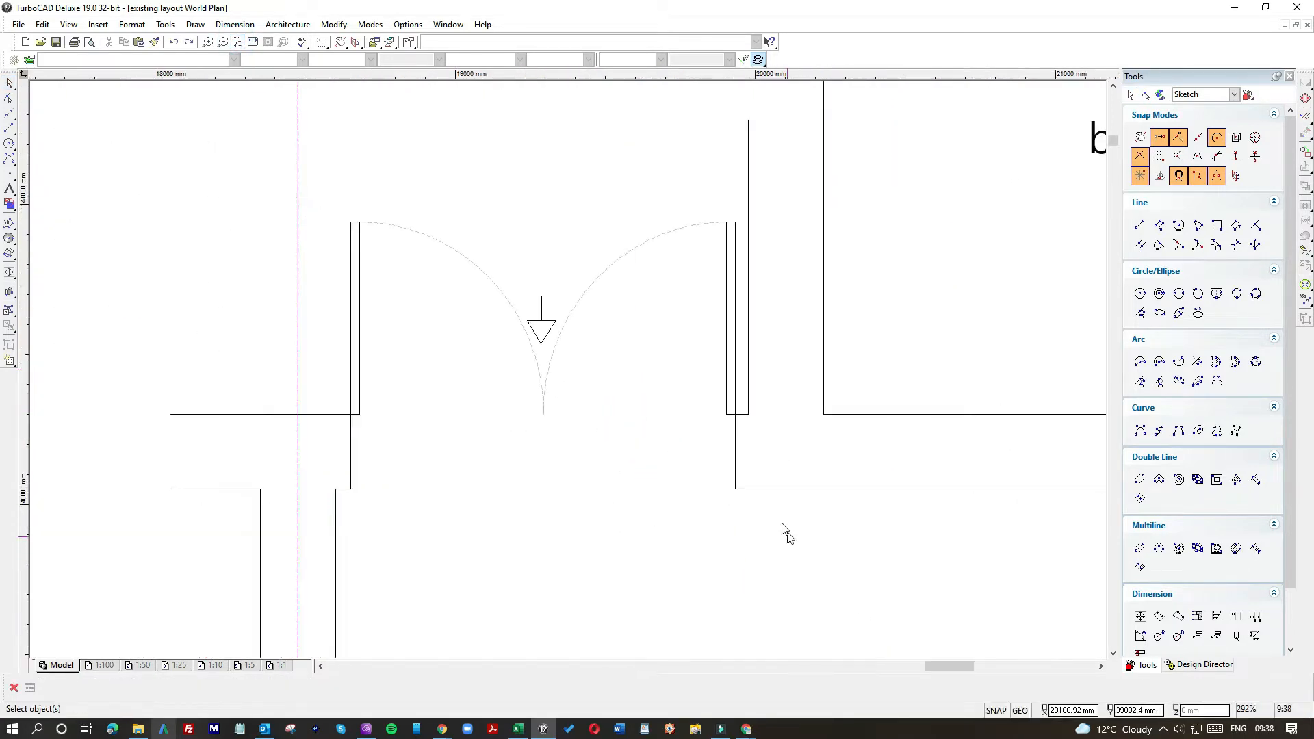
{"action": "left_click", "coordinate": [9, 82]}
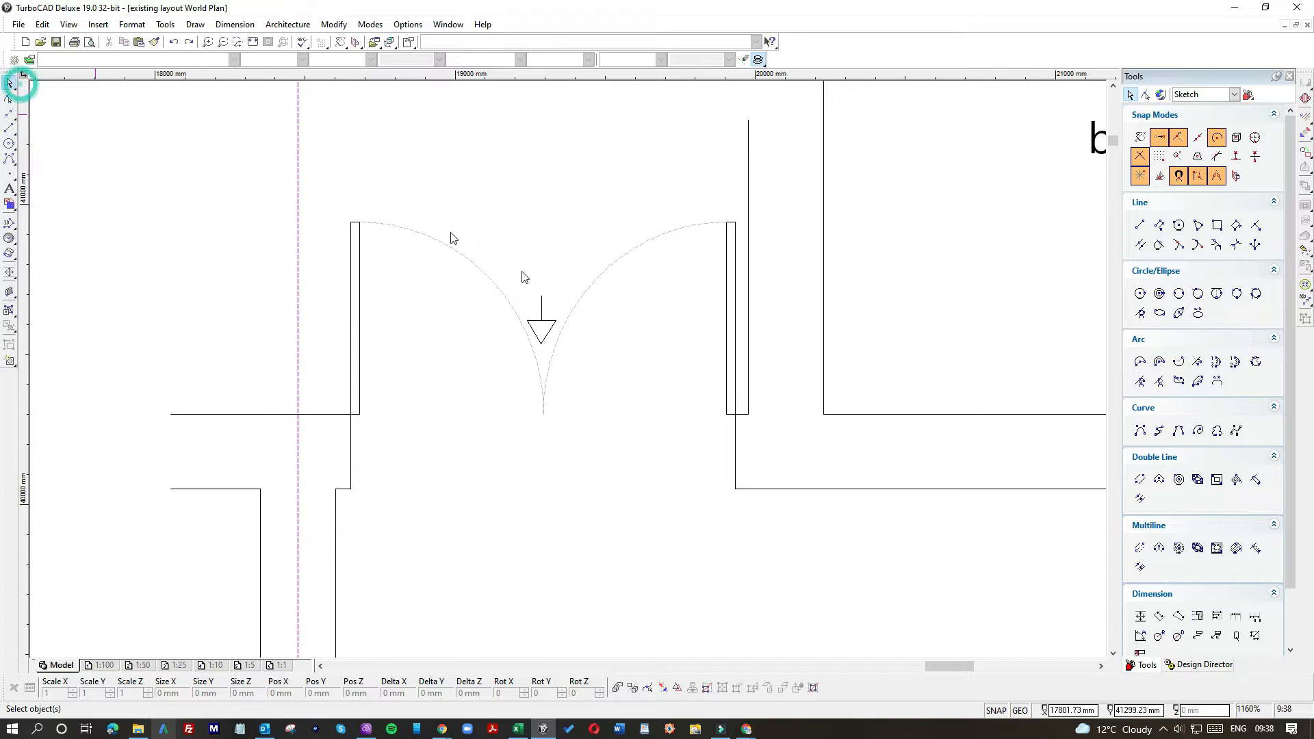
{"action": "left_click_drag", "start_coordinate": [746, 315], "coordinate": [343, 198]}
{"action": "key", "text": "Delete"}
{"action": "left_click_drag", "start_coordinate": [507, 287], "coordinate": [595, 372]}
{"action": "key", "text": "Delete"}
Draw a 340 mm horizontal line along the bedroom's rear wall face, starting at its intersection with the side boundary.
{"action": "left_click", "coordinate": [9, 128]}
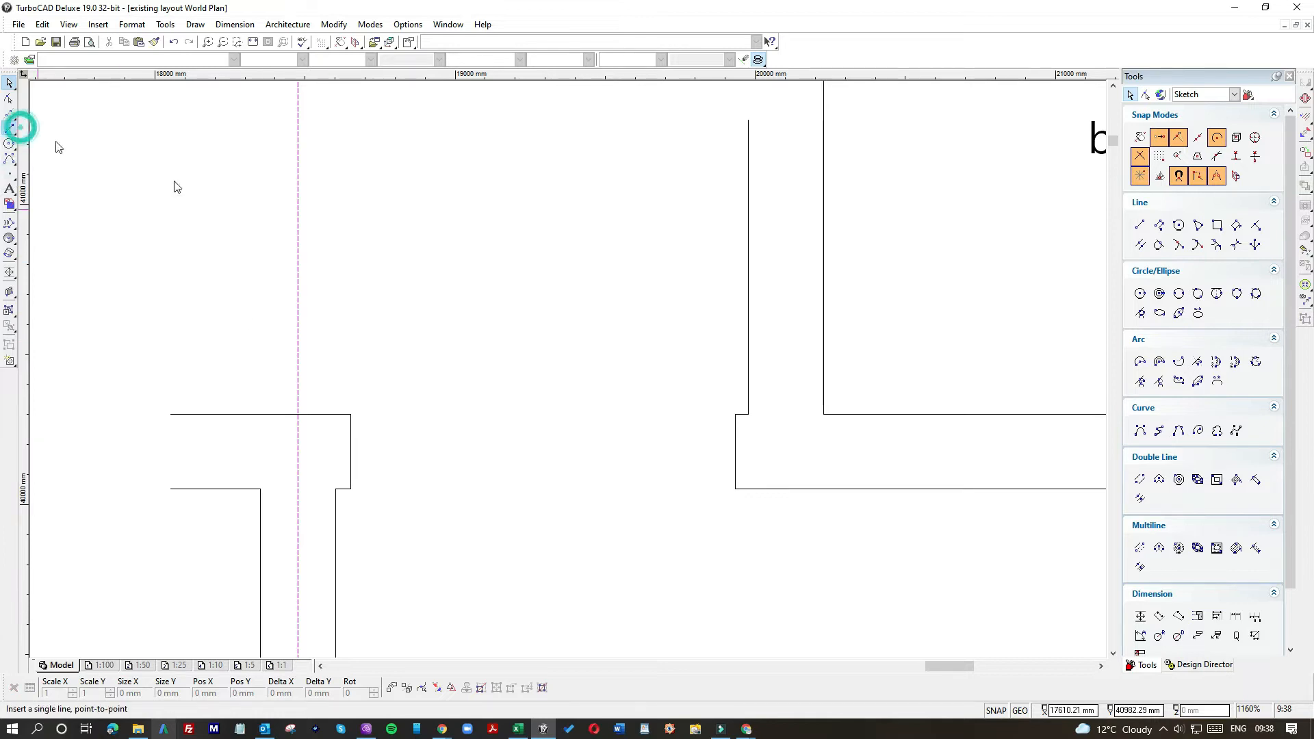
{"action": "left_click", "coordinate": [299, 414]}
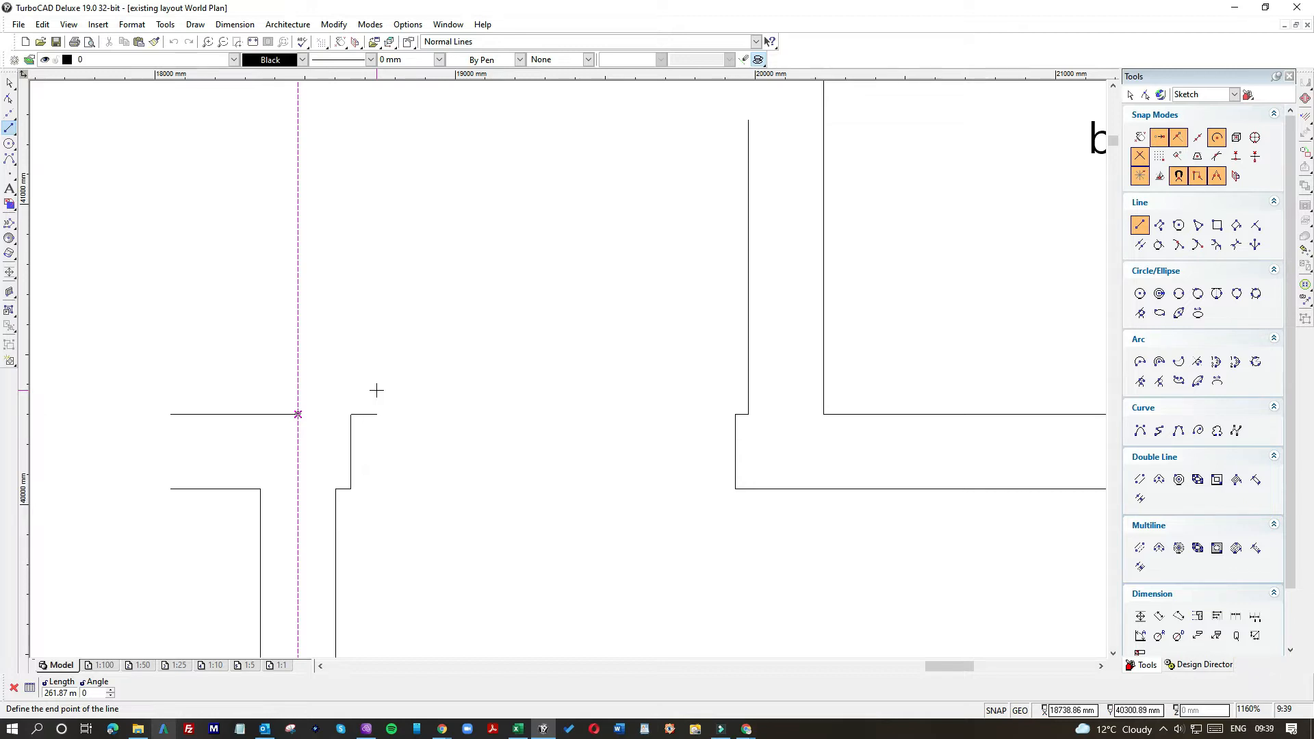
{"action": "left_click", "coordinate": [302, 414]}
{"action": "key", "text": "Escape"}
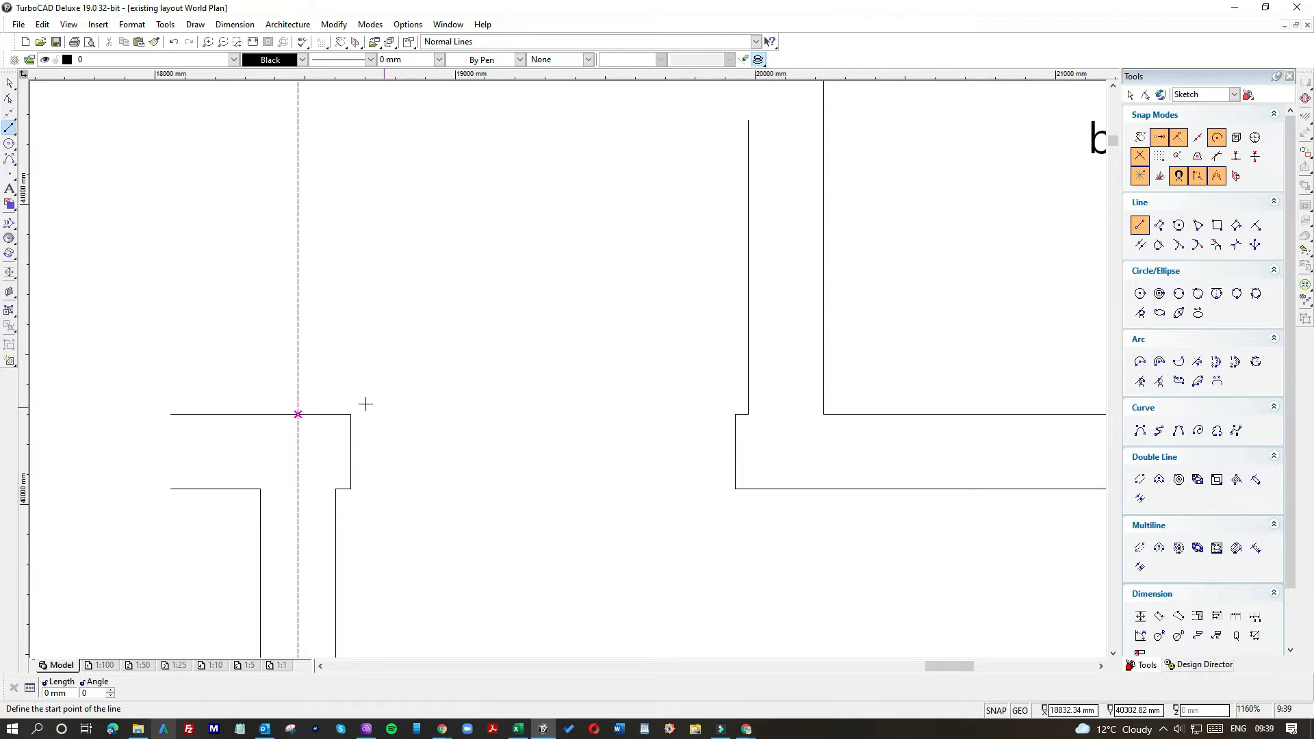
{"action": "left_click", "coordinate": [297, 414]}
{"action": "key", "text": "Tab"}
{"action": "type", "text": "3"}
{"action": "key", "text": "Return"}
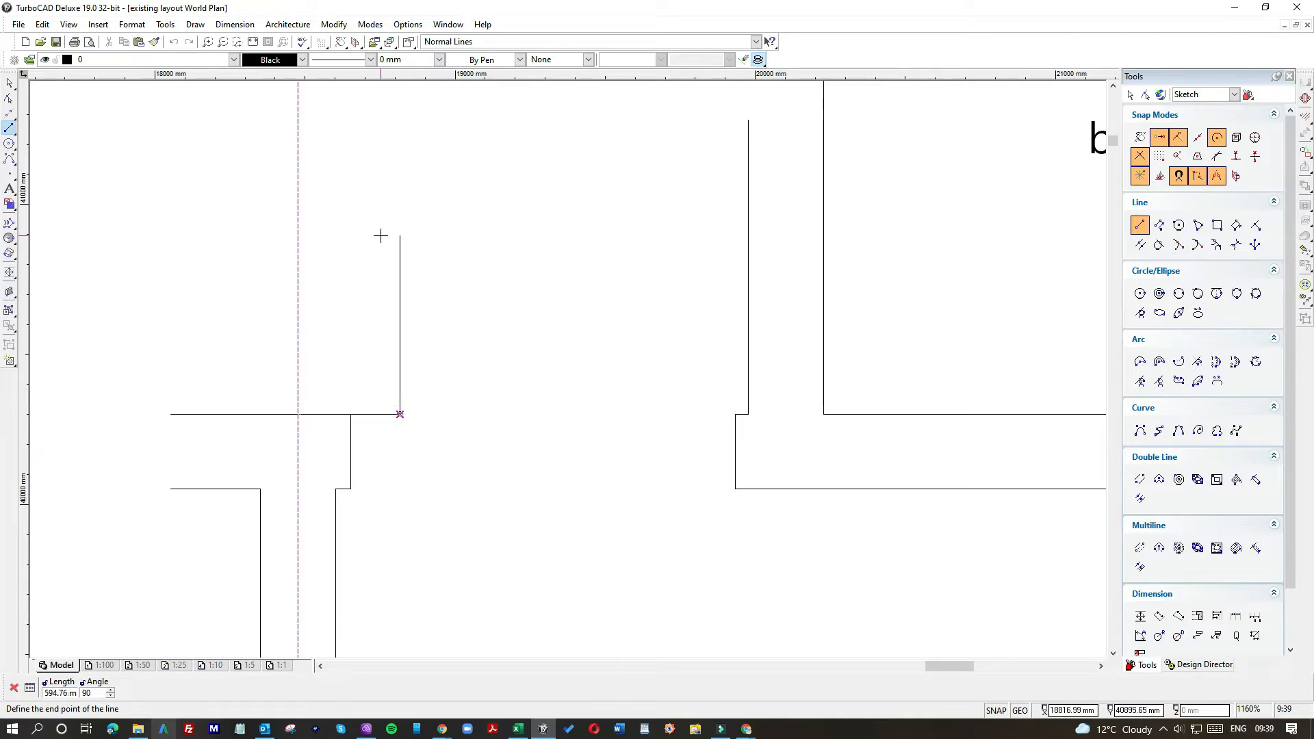
Draw a vertical inner wall line up from the 340 mm line's end, and a line along the side boundary up to its rear corner.
{"action": "scroll", "coordinate": [379, 235], "scroll_direction": "down", "scroll_amount": 1}
{"action": "left_click", "coordinate": [602, 147]}
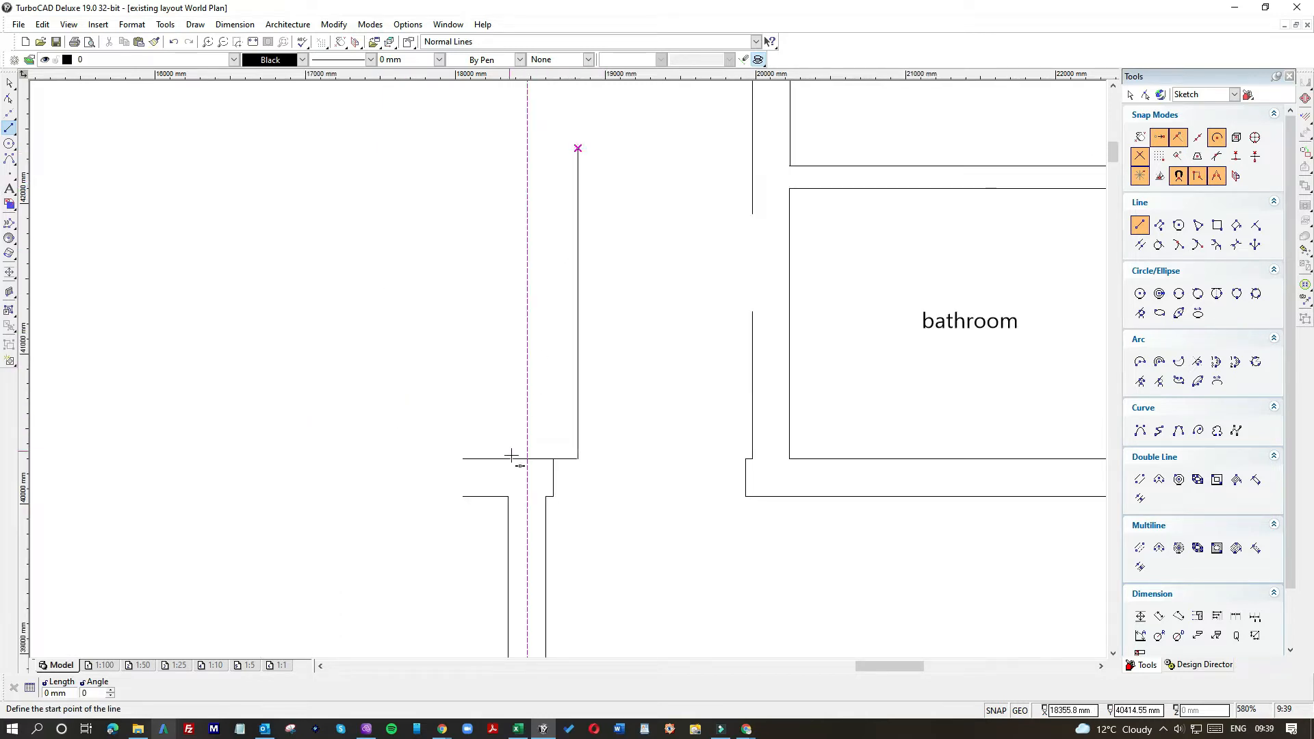
{"action": "left_click", "coordinate": [527, 458]}
{"action": "scroll", "coordinate": [515, 267], "scroll_direction": "down", "scroll_amount": 1}
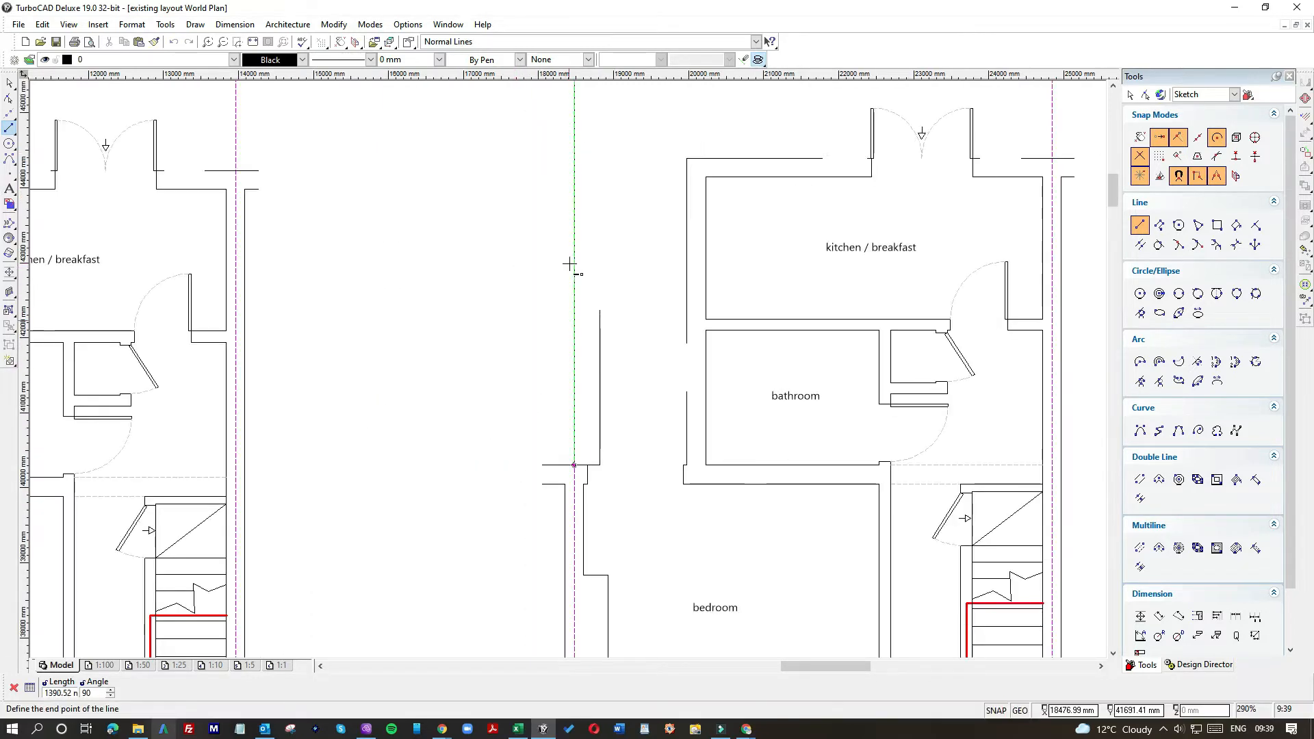
{"action": "scroll", "coordinate": [571, 236], "scroll_direction": "down", "scroll_amount": 1}
{"action": "left_click", "coordinate": [575, 241]}
{"action": "scroll", "coordinate": [568, 369], "scroll_direction": "down", "scroll_amount": 1}
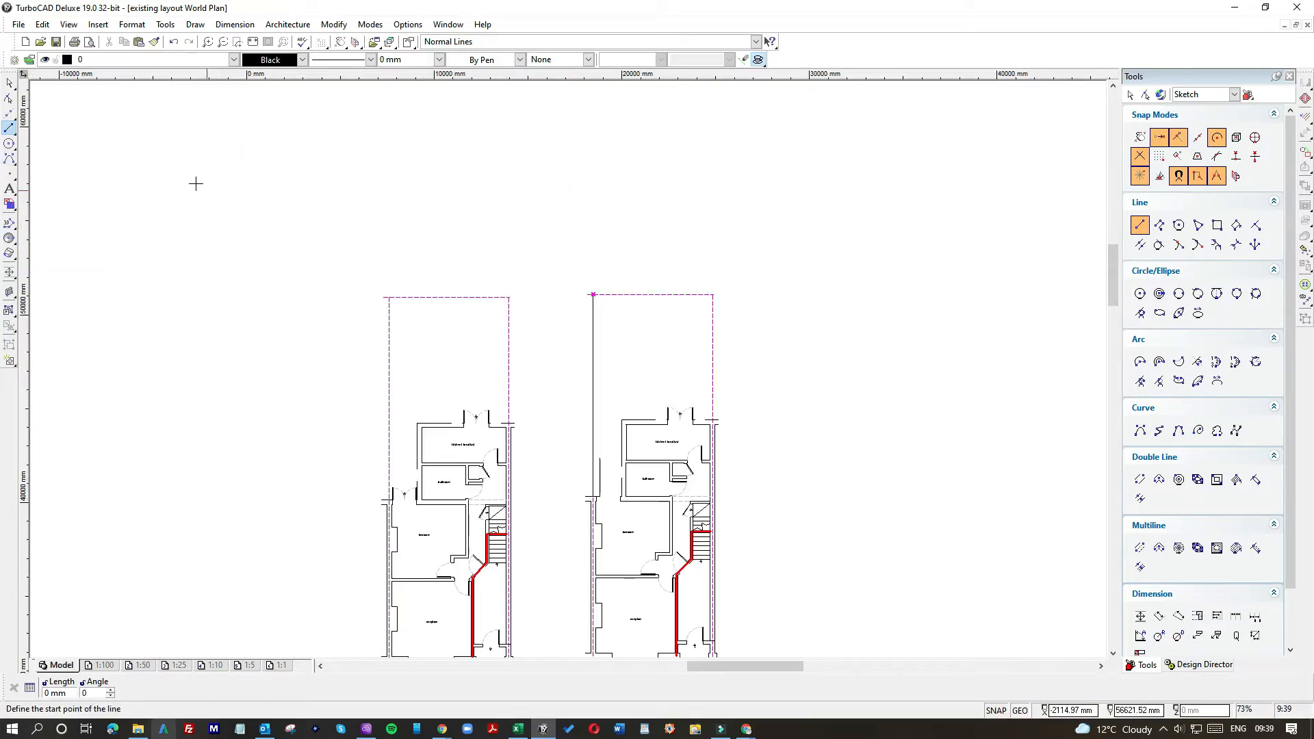
Stretch the inner side wall line rearward past the kitchen to a length of about 6726 mm.
{"action": "left_click", "coordinate": [9, 82]}
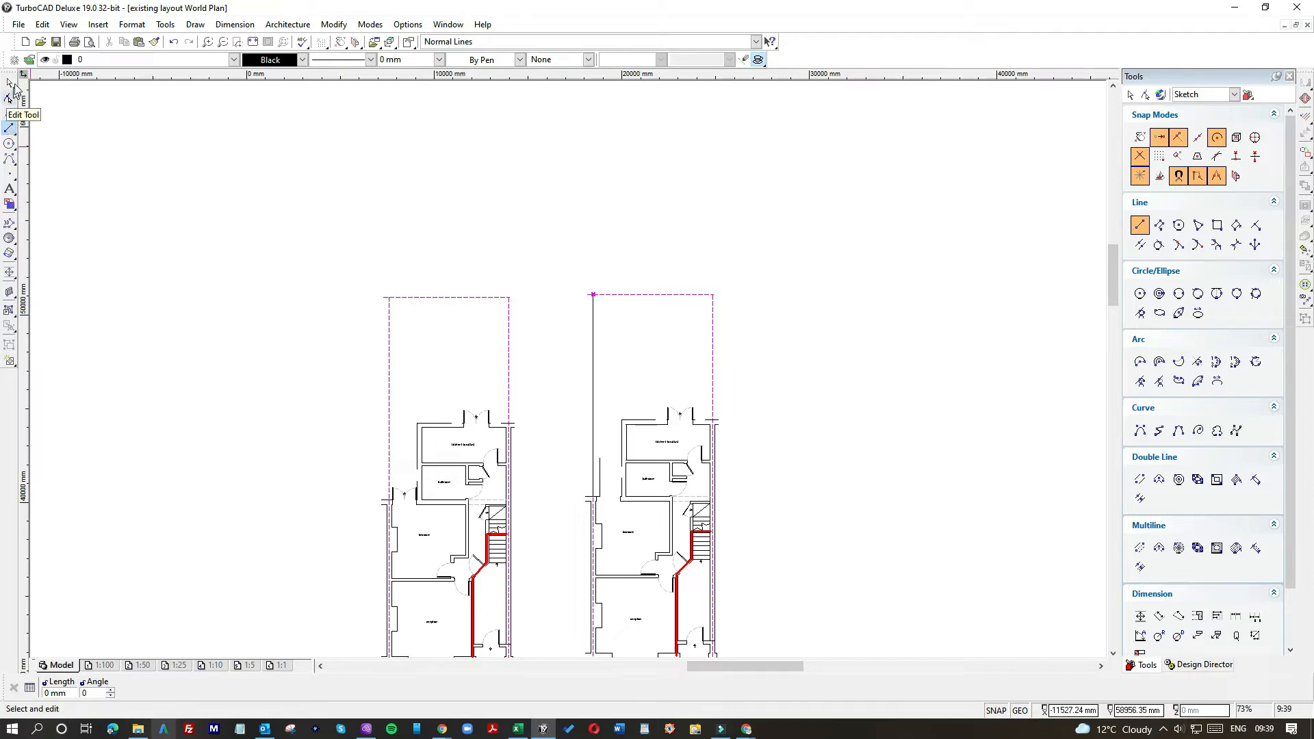
{"action": "left_click", "coordinate": [599, 471]}
{"action": "left_click", "coordinate": [599, 467]}
{"action": "left_click", "coordinate": [601, 462]}
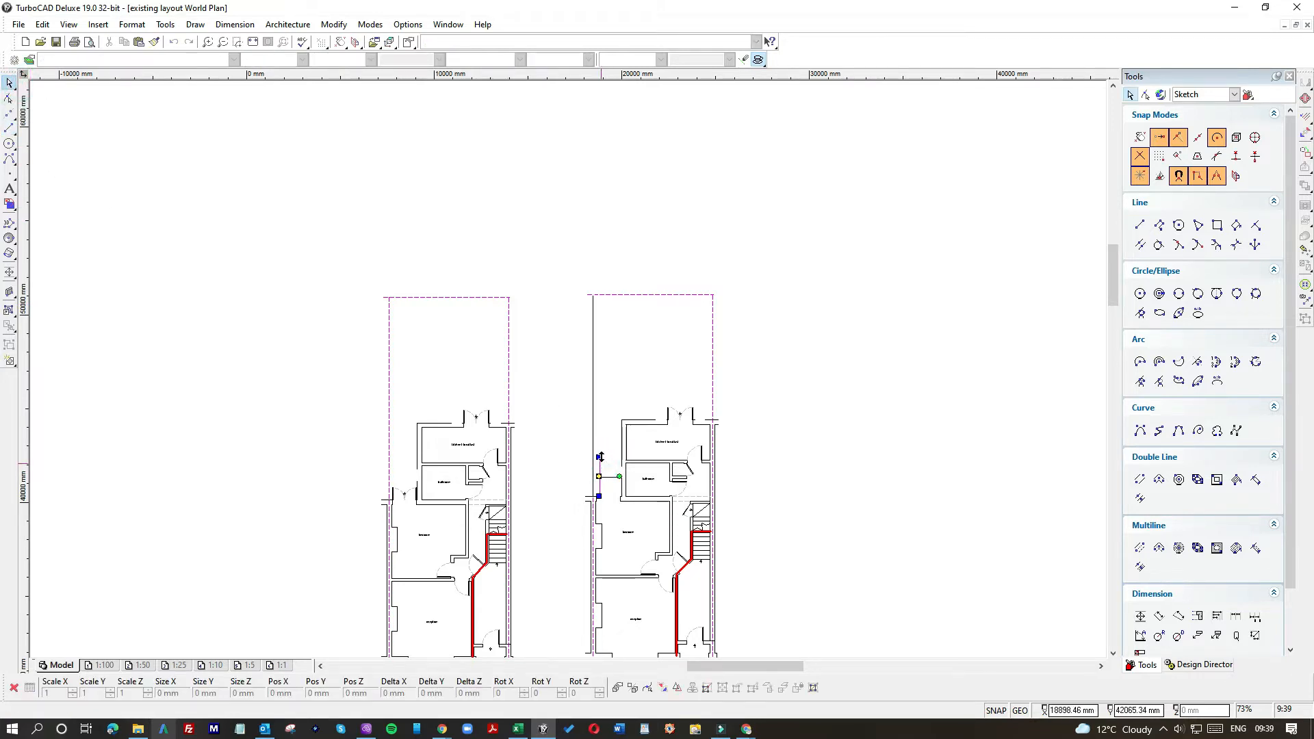
{"action": "left_click", "coordinate": [599, 457]}
{"action": "left_click", "coordinate": [617, 388]}
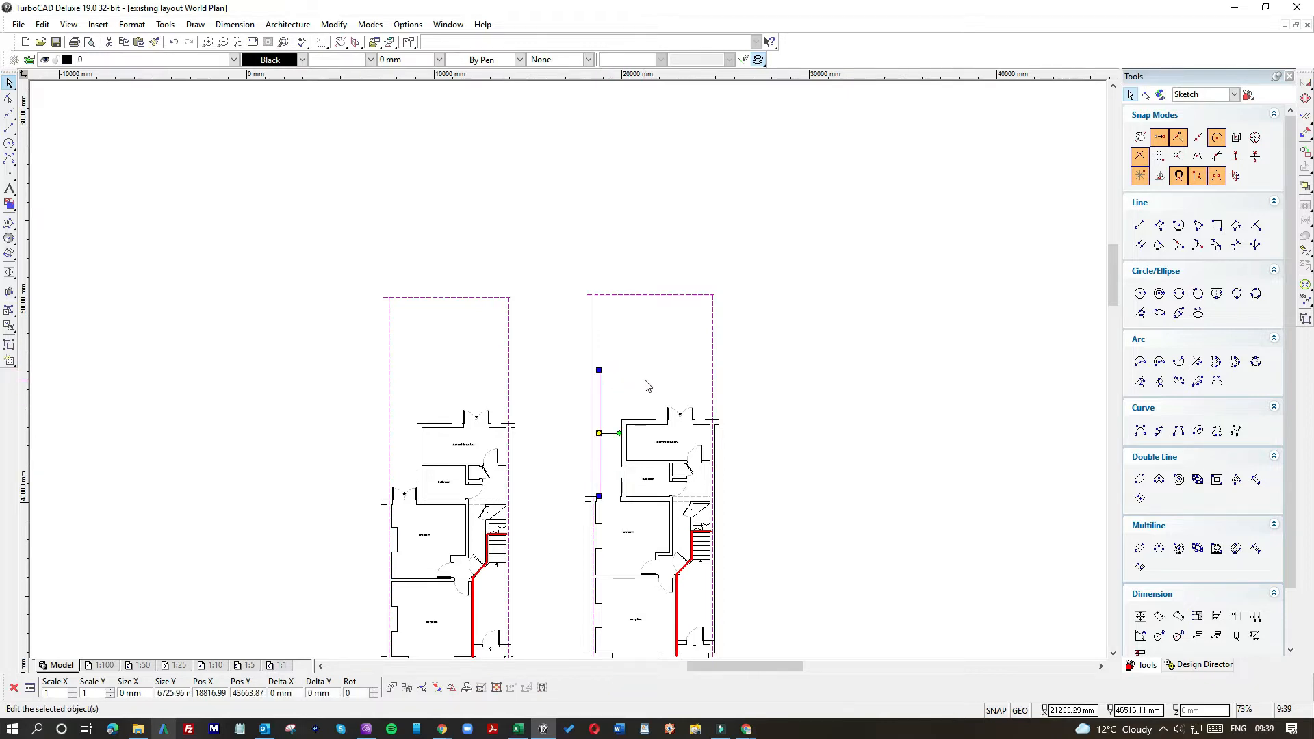
Draw a 2000 mm vertical line up from the end of the kitchen's rear wall line, and a horizontal line across to the inner side wall line.
{"action": "scroll", "coordinate": [642, 397], "scroll_direction": "up", "scroll_amount": 2}
{"action": "scroll", "coordinate": [568, 374], "scroll_direction": "up", "scroll_amount": 1}
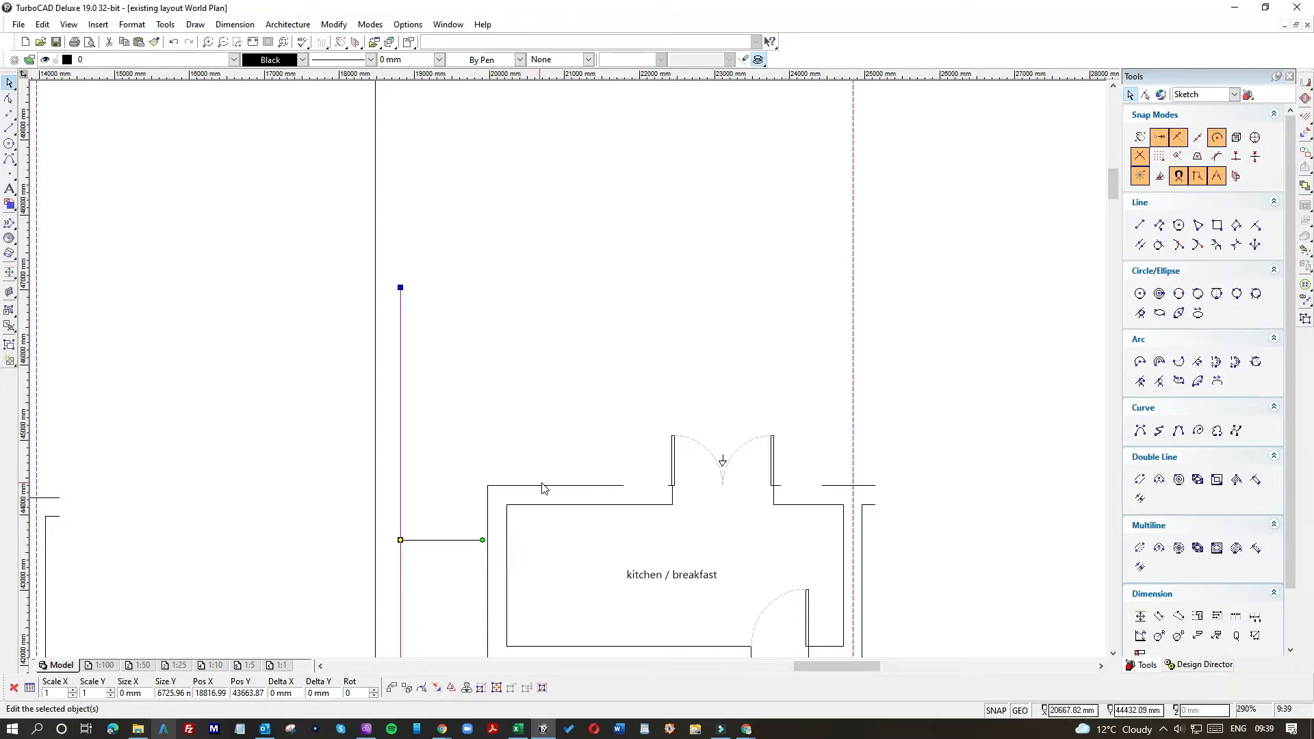
{"action": "left_click", "coordinate": [9, 128]}
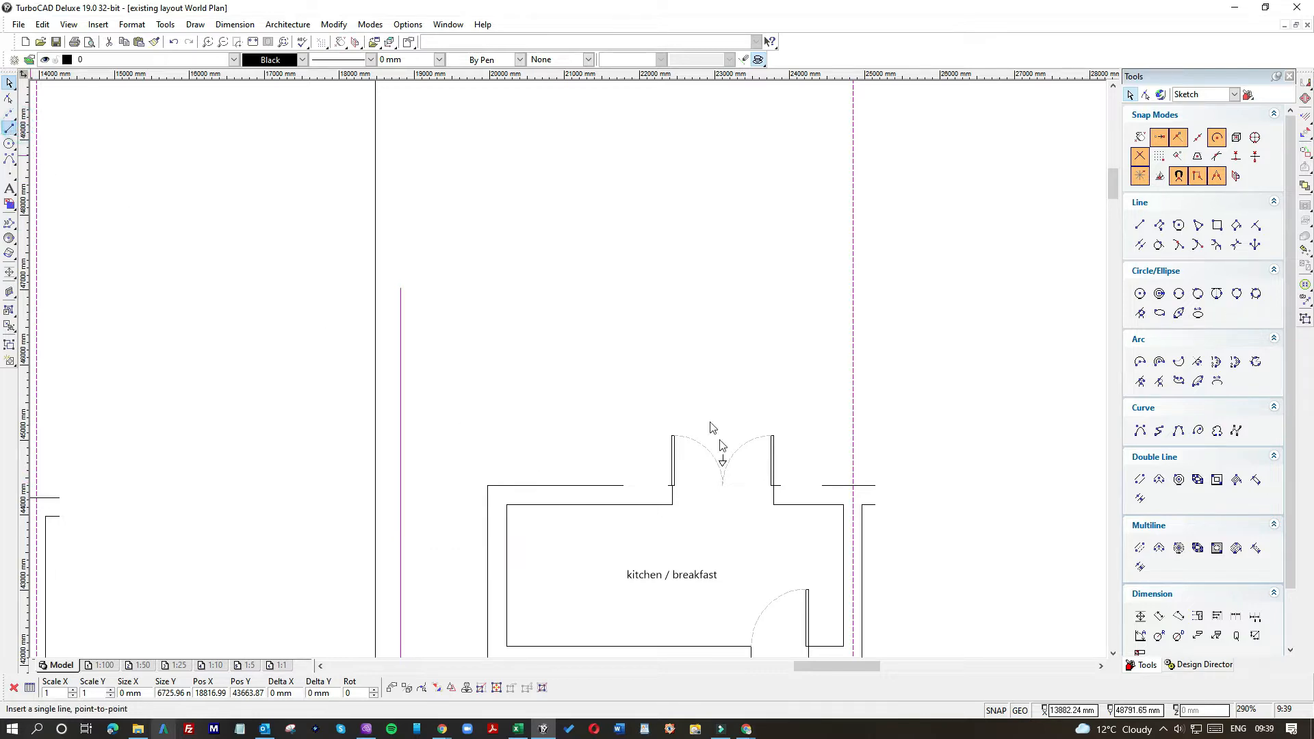
{"action": "left_click", "coordinate": [623, 485]}
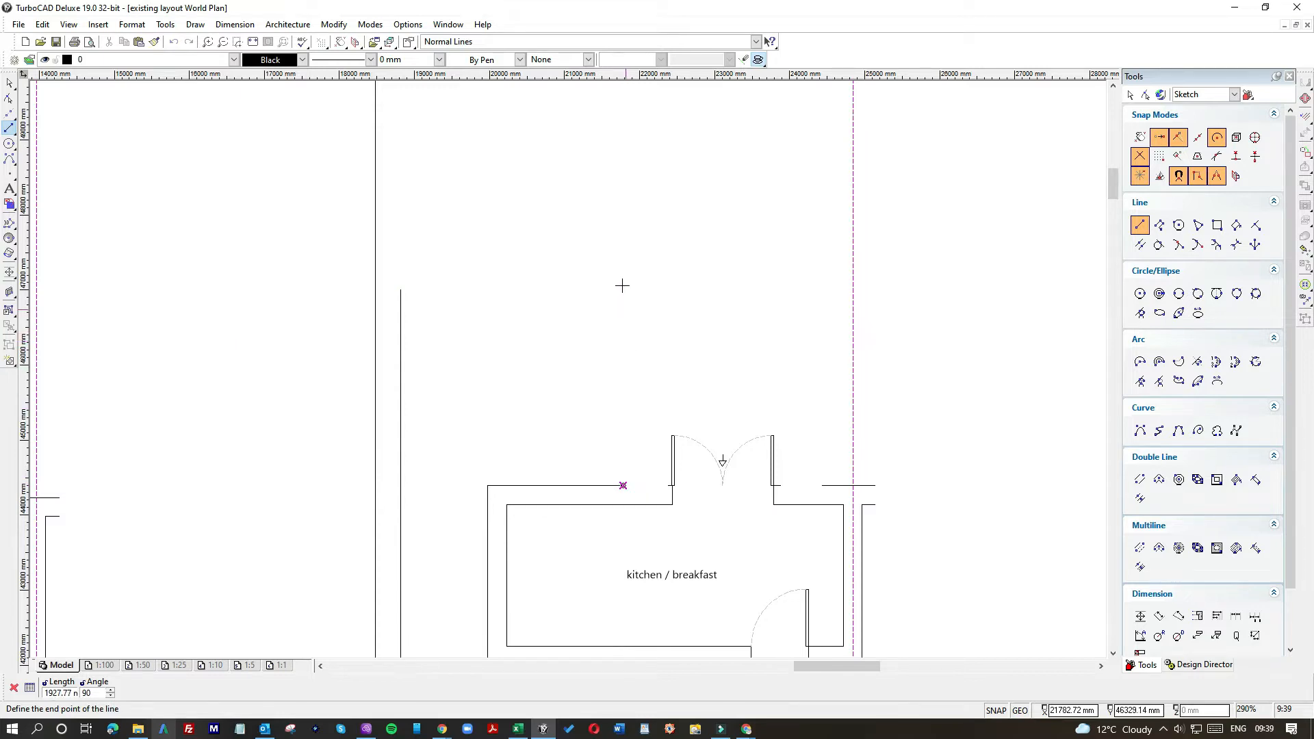
{"action": "key", "text": "Tab"}
{"action": "type", "text": "2"}
{"action": "key", "text": "Return"}
{"action": "left_click", "coordinate": [623, 336]}
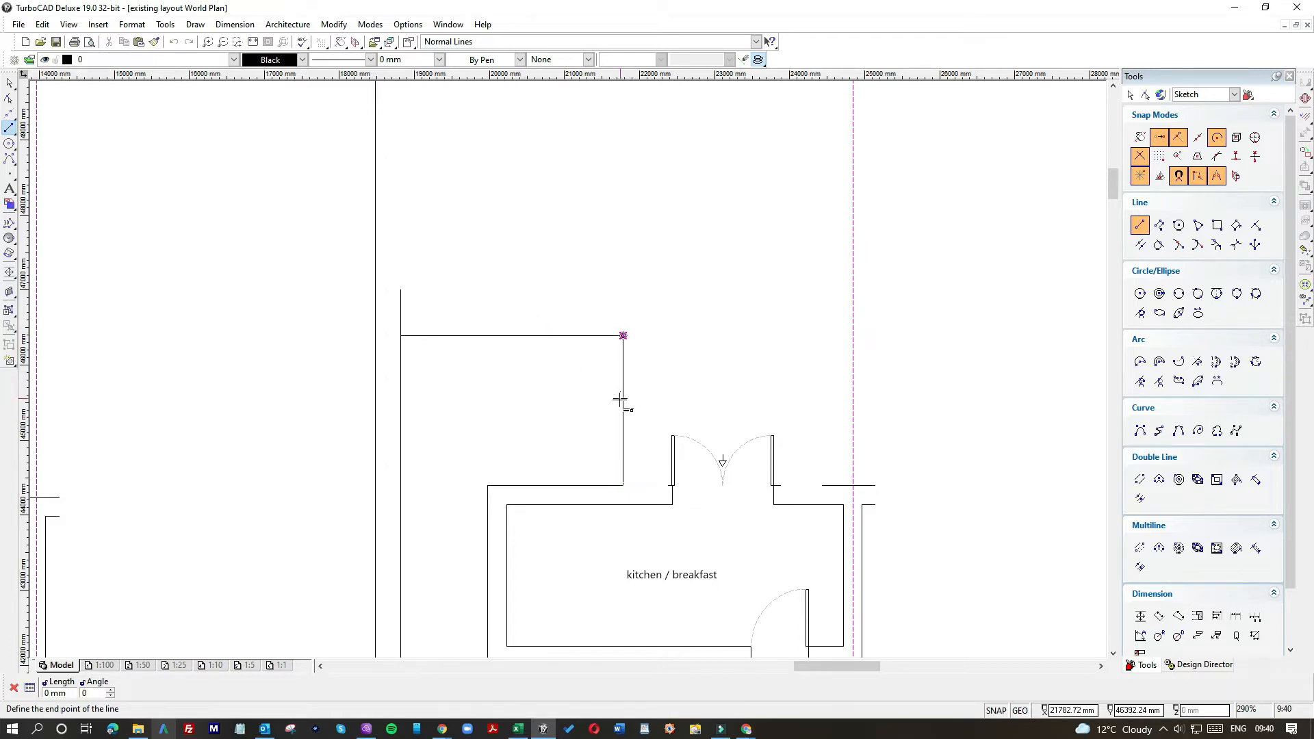
Draw a 340 mm line down from the outer rear corner, and a parallel inner rear wall line across to the side wall line.
{"action": "type", "text": "340"}
{"action": "key", "text": "Return"}
{"action": "left_click", "coordinate": [621, 363]}
{"action": "left_click", "coordinate": [404, 382]}
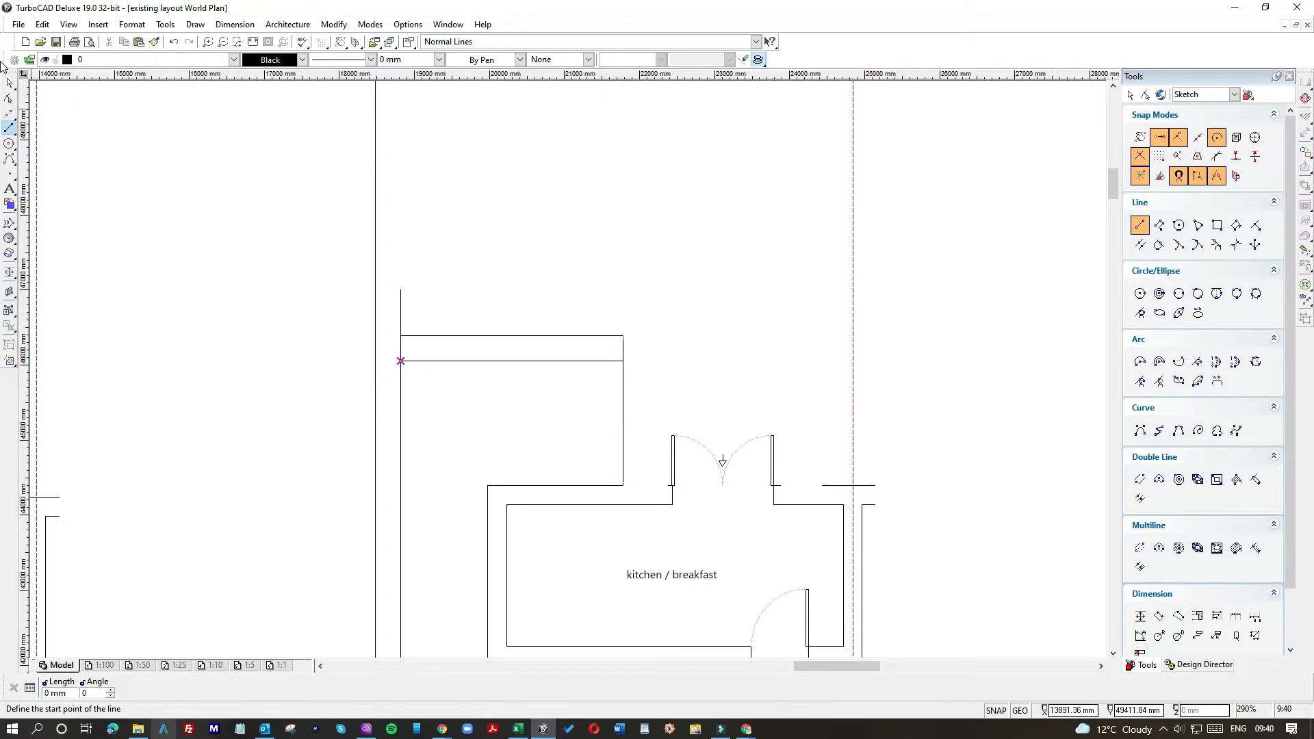
Delete the 2000 mm vertical construction line between the kitchen's rear wall and the extension's outer rear wall line.
{"action": "left_click", "coordinate": [10, 83]}
{"action": "left_click", "coordinate": [616, 390]}
{"action": "key", "text": "Delete"}
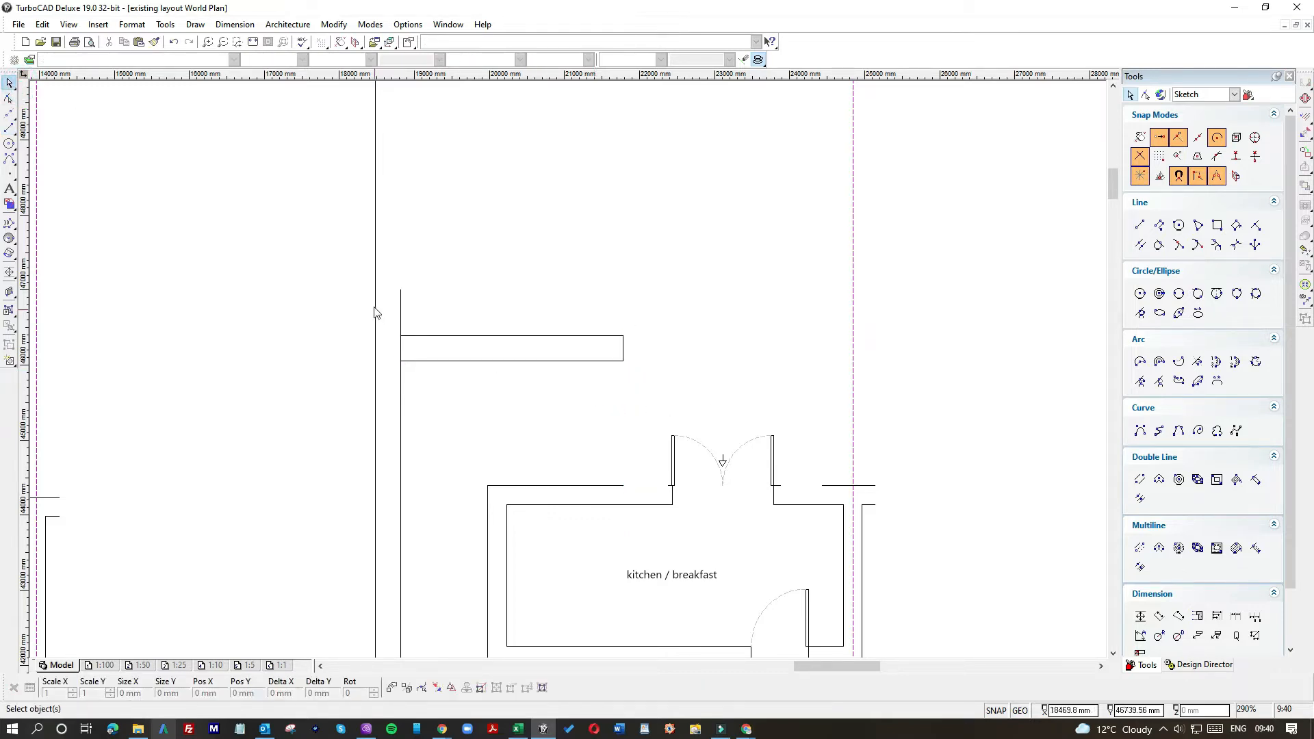
Shorten the inner side wall line to end at the inner rear wall line.
{"action": "left_click", "coordinate": [401, 302]}
{"action": "left_click", "coordinate": [401, 286]}
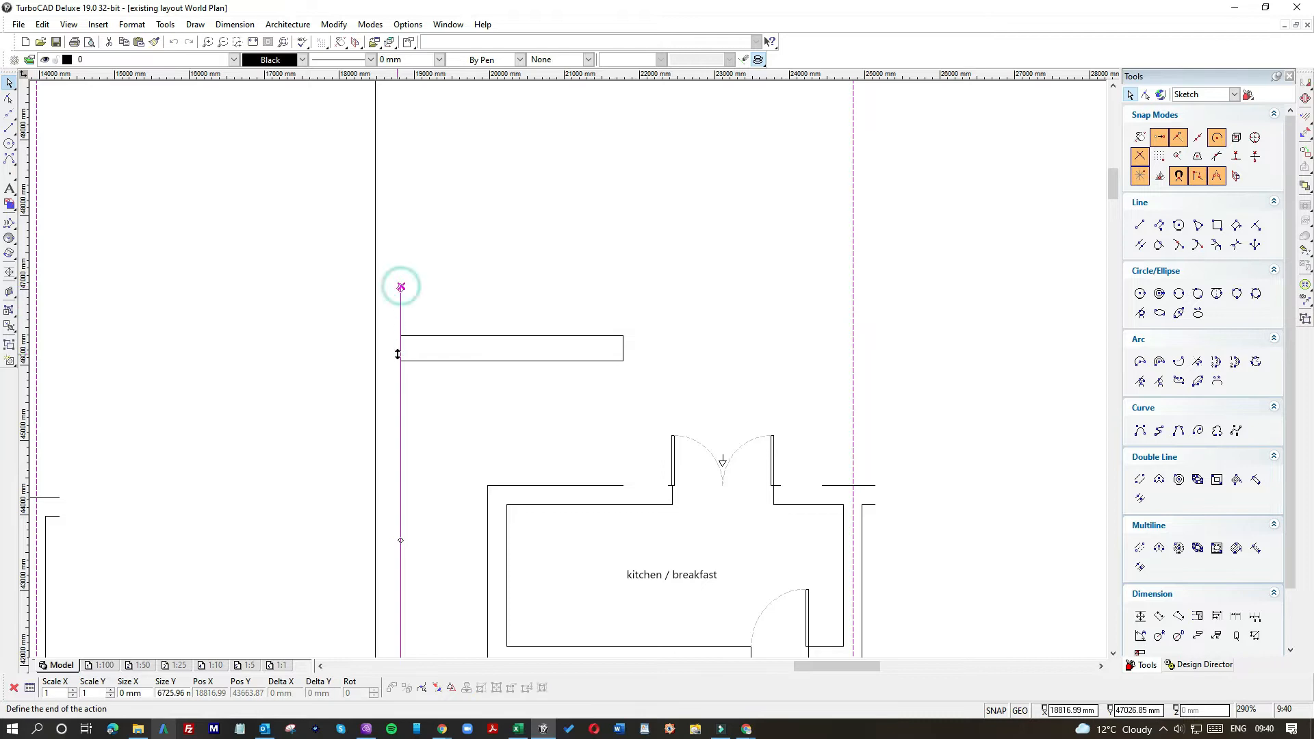
{"action": "left_click", "coordinate": [401, 360]}
Extend the outer rear wall line across to the solid line on the side boundary.
{"action": "left_click", "coordinate": [410, 336]}
{"action": "left_click", "coordinate": [400, 336]}
{"action": "left_click", "coordinate": [508, 335]}
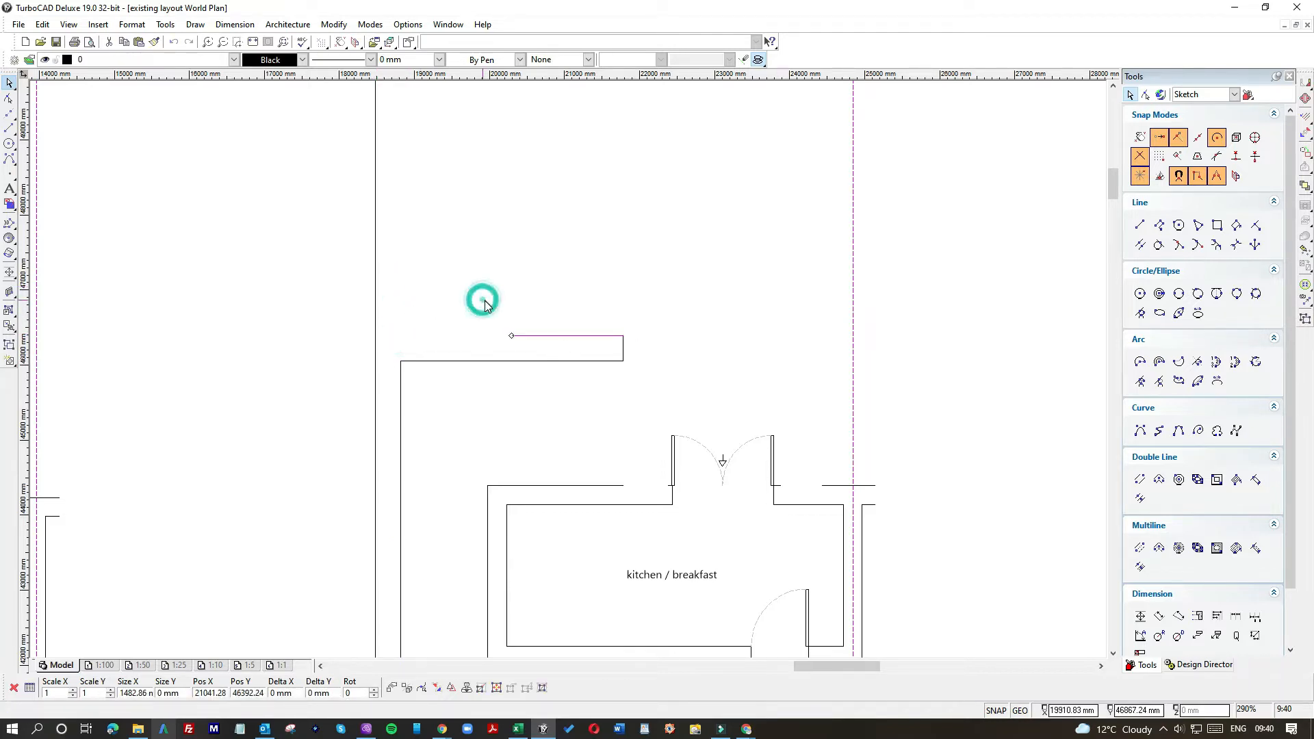
{"action": "left_click", "coordinate": [508, 335]}
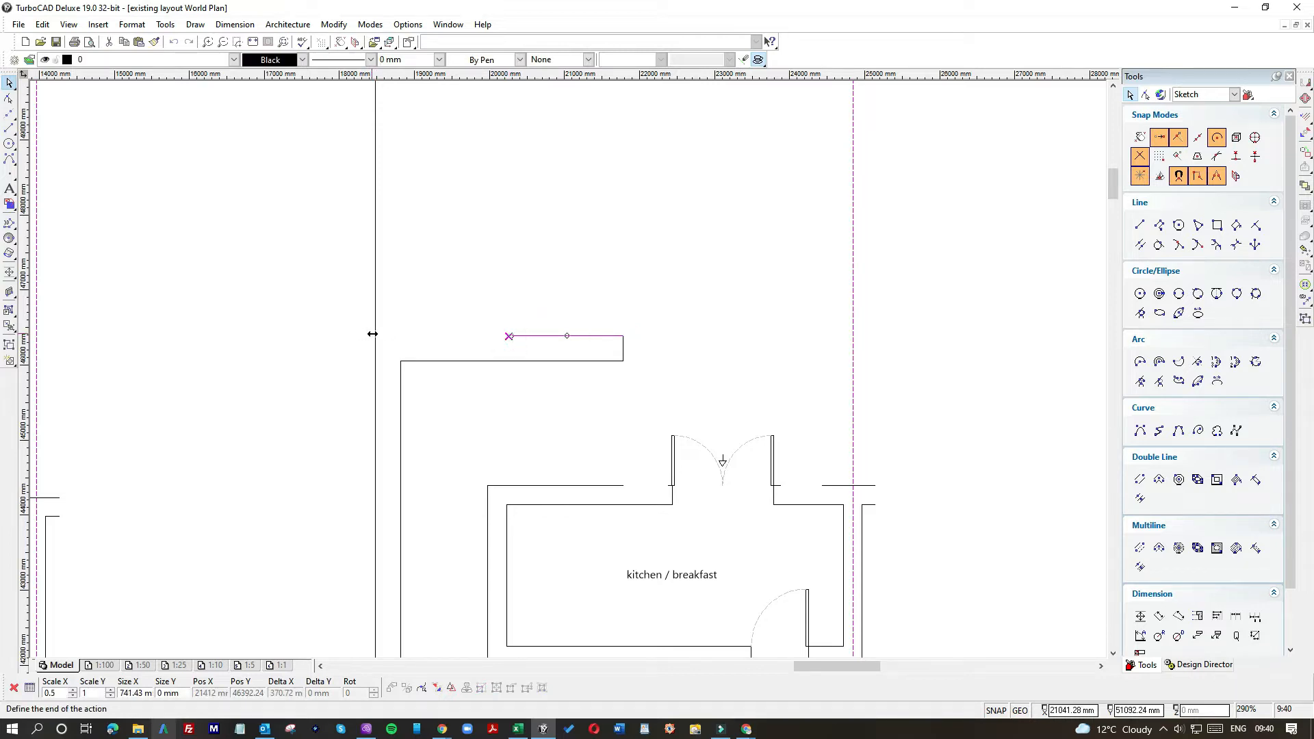
{"action": "left_click", "coordinate": [375, 335]}
{"action": "left_click", "coordinate": [415, 287]}
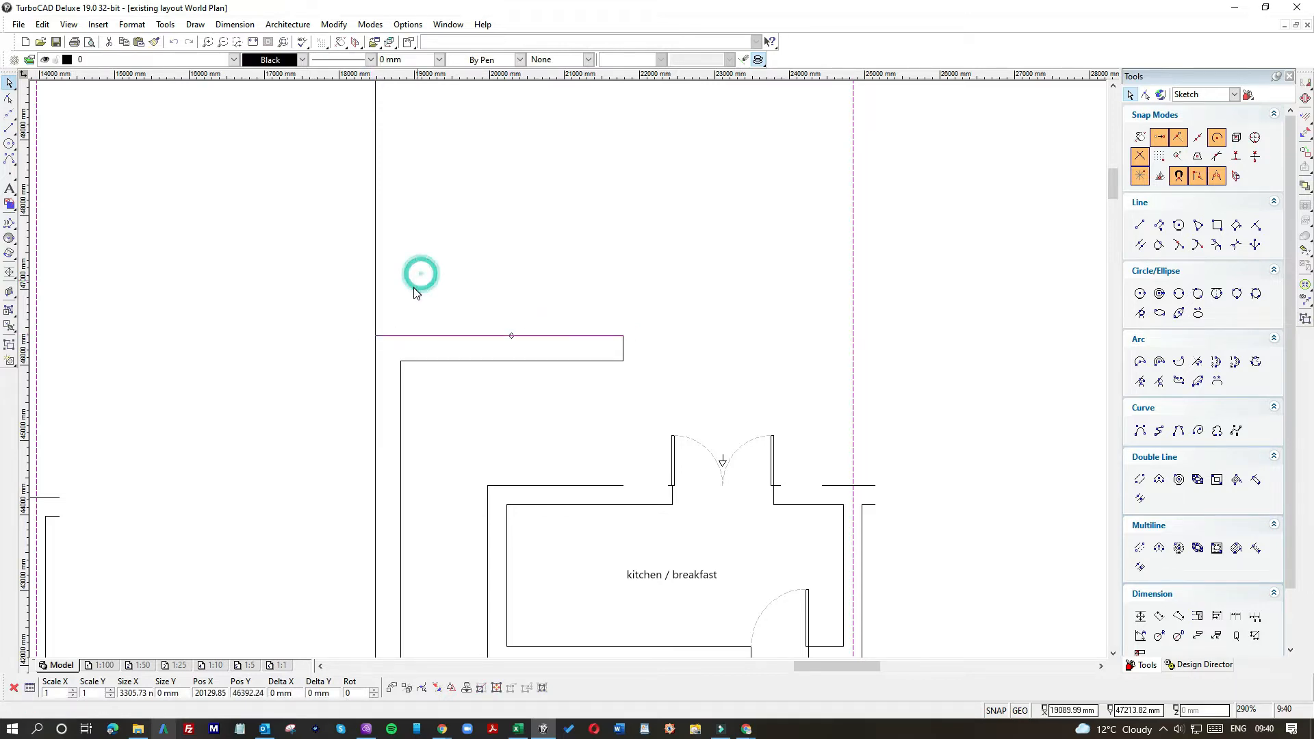
Shorten the solid line on the side boundary to end at the outer rear wall line.
{"action": "scroll", "coordinate": [414, 288], "scroll_direction": "down", "scroll_amount": 1}
{"action": "left_click", "coordinate": [549, 259]}
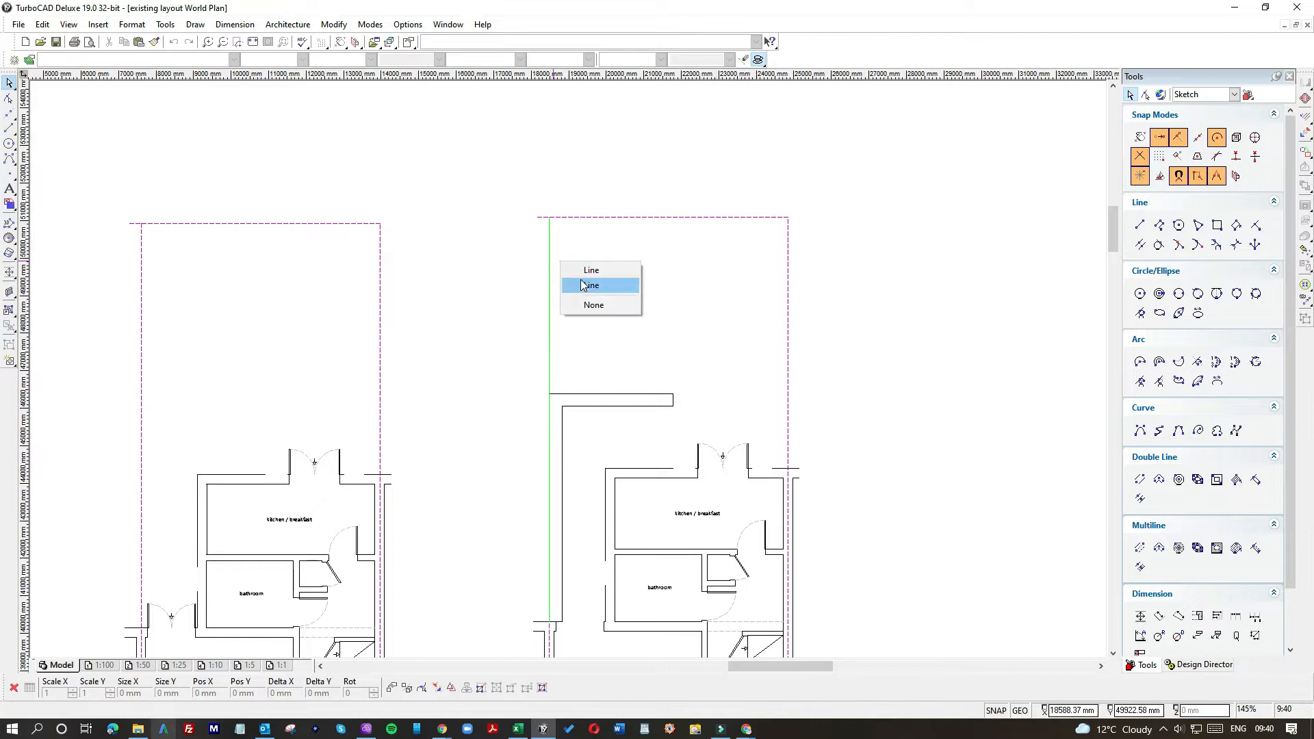
{"action": "left_click", "coordinate": [582, 286]}
{"action": "left_click", "coordinate": [547, 218]}
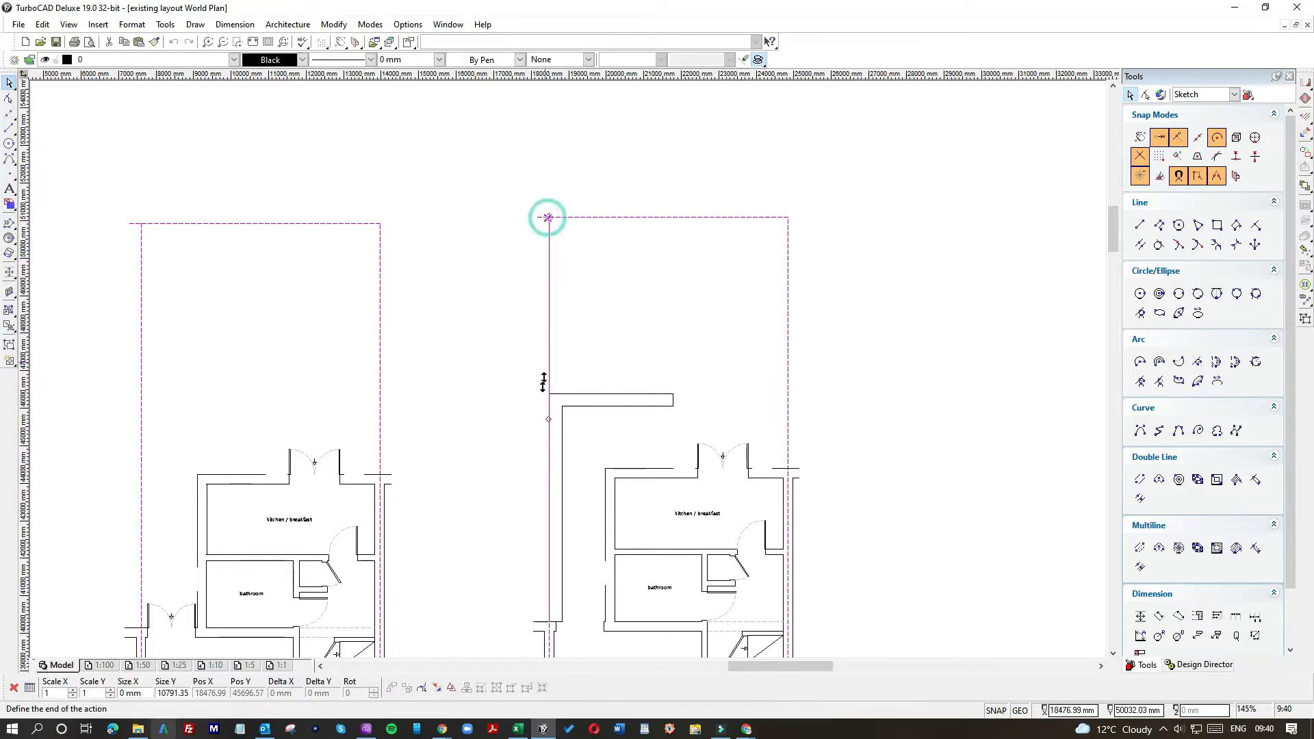
{"action": "left_click", "coordinate": [548, 395]}
Delete the short vertical line closing the free end of the extension's rear wall.
{"action": "left_click", "coordinate": [652, 374]}
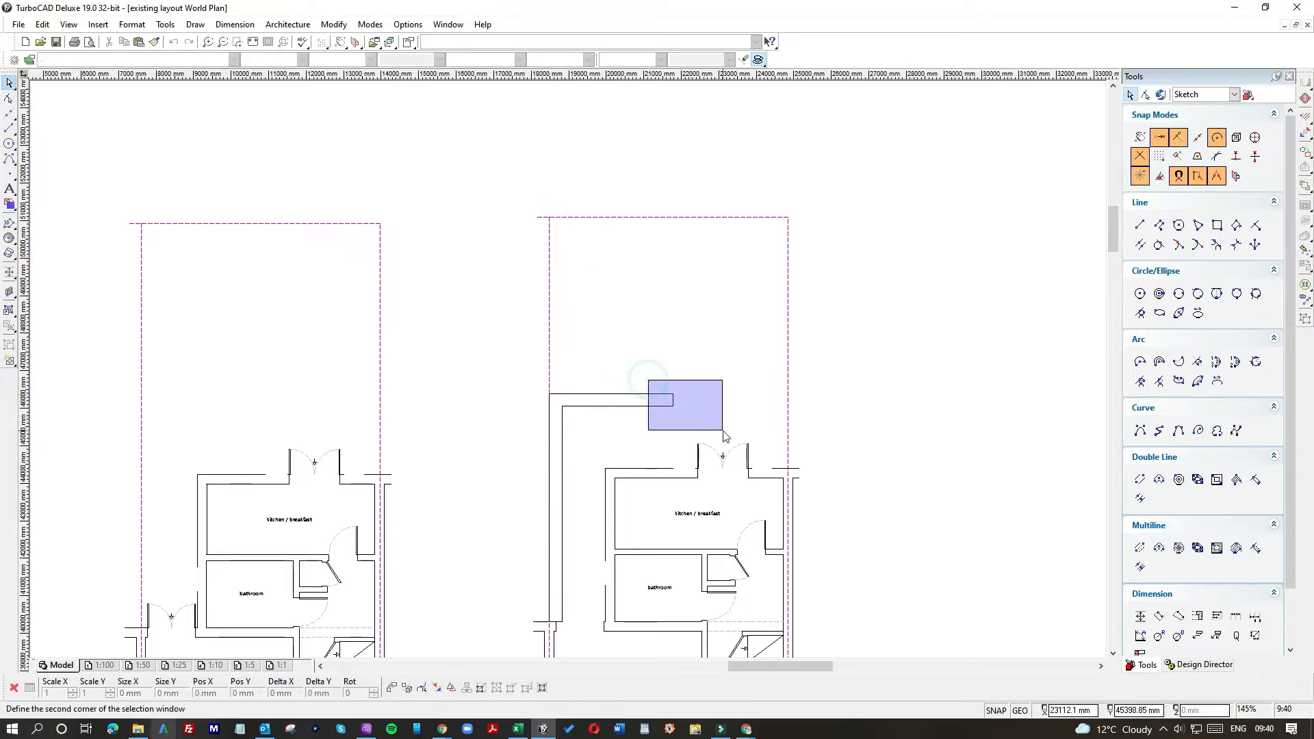
{"action": "left_click", "coordinate": [722, 434]}
{"action": "key", "text": "Delete"}
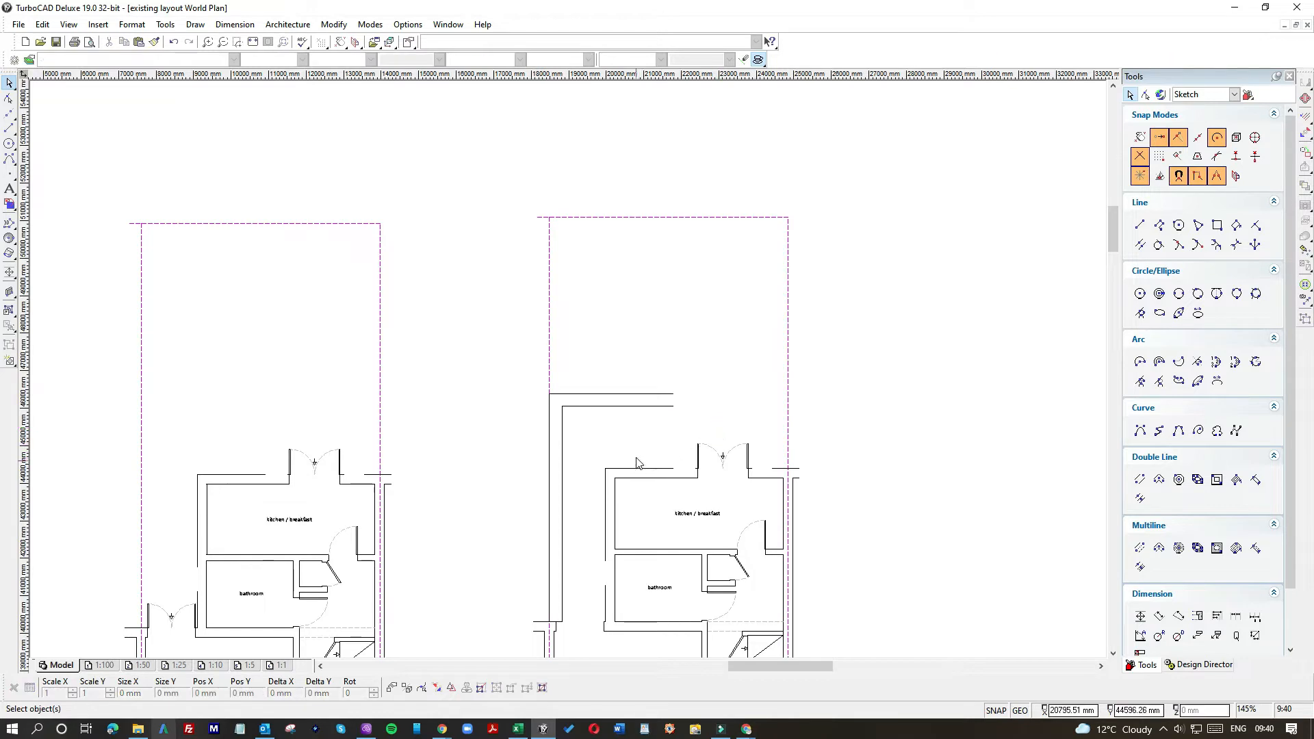
Draw a 340 mm horizontal guide line inward from the rear corner of the copied plan's right-hand boundary.
{"action": "scroll", "coordinate": [566, 372], "scroll_direction": "up", "scroll_amount": 2}
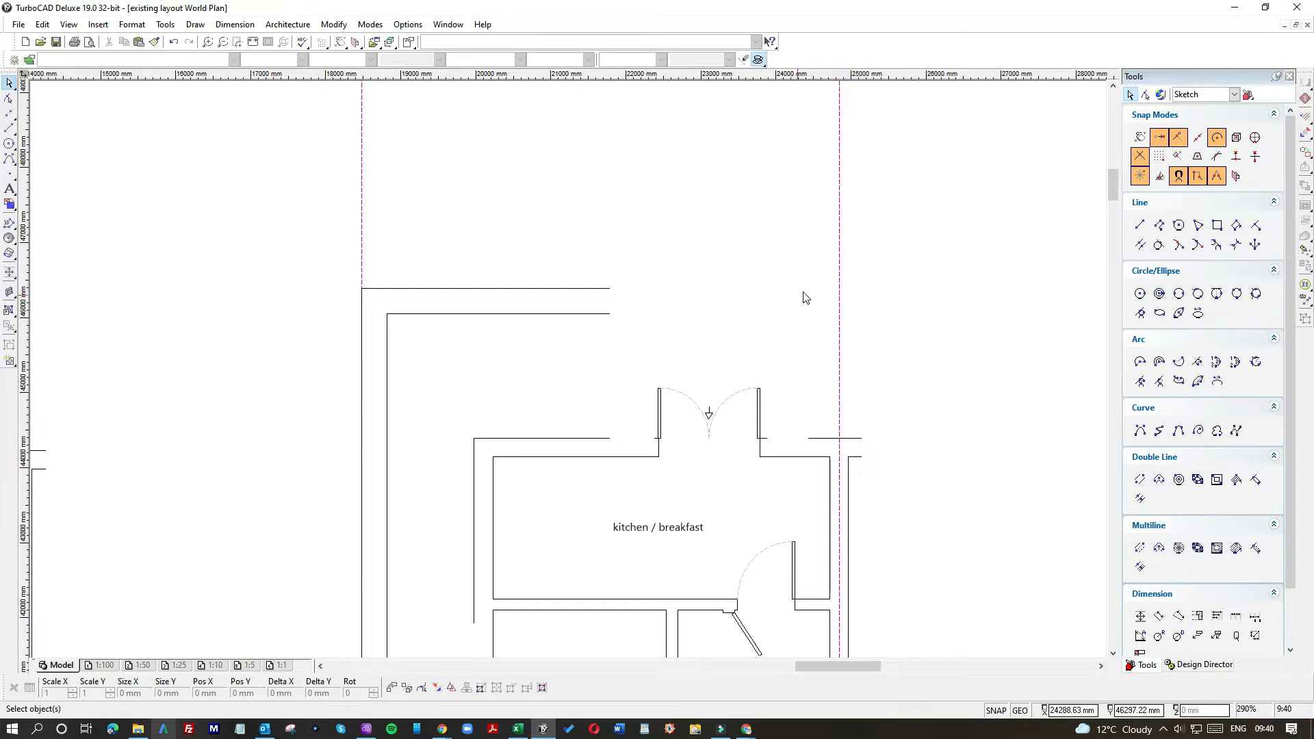
{"action": "left_click", "coordinate": [10, 128]}
{"action": "scroll", "coordinate": [792, 397], "scroll_direction": "down", "scroll_amount": 2}
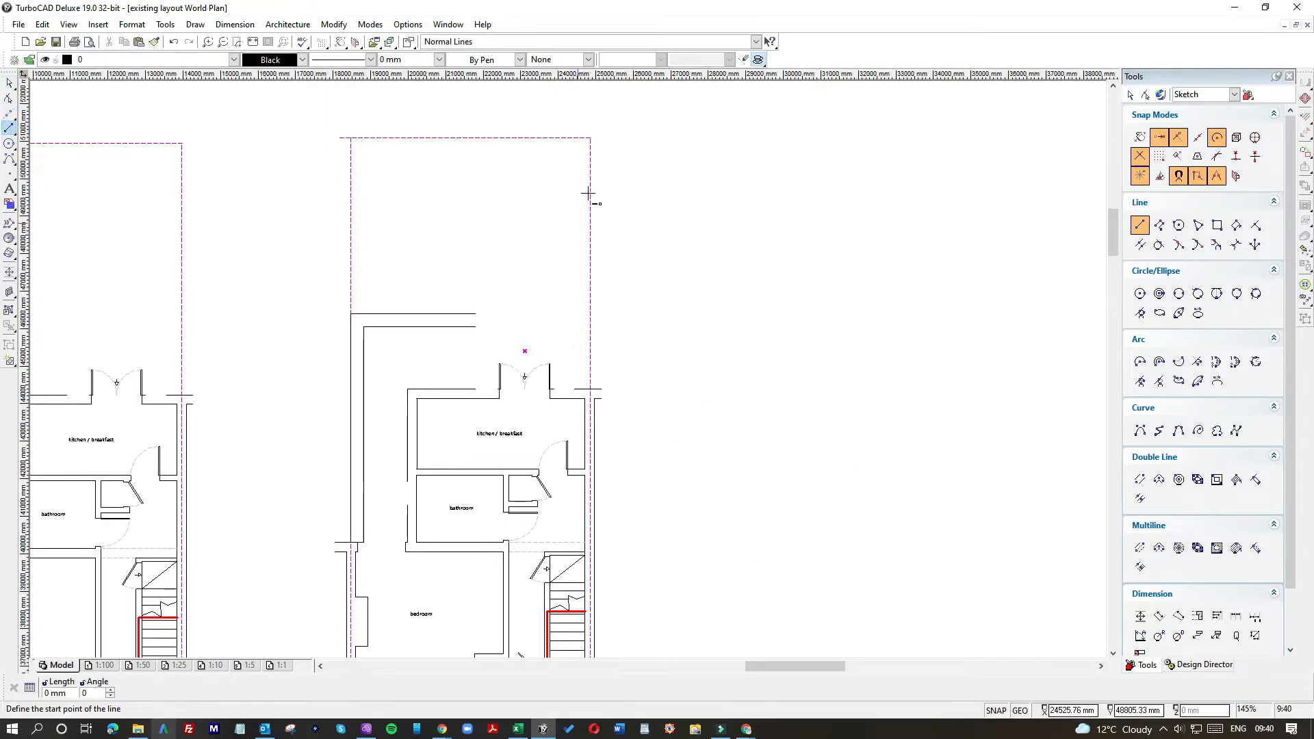
{"action": "left_click", "coordinate": [588, 139]}
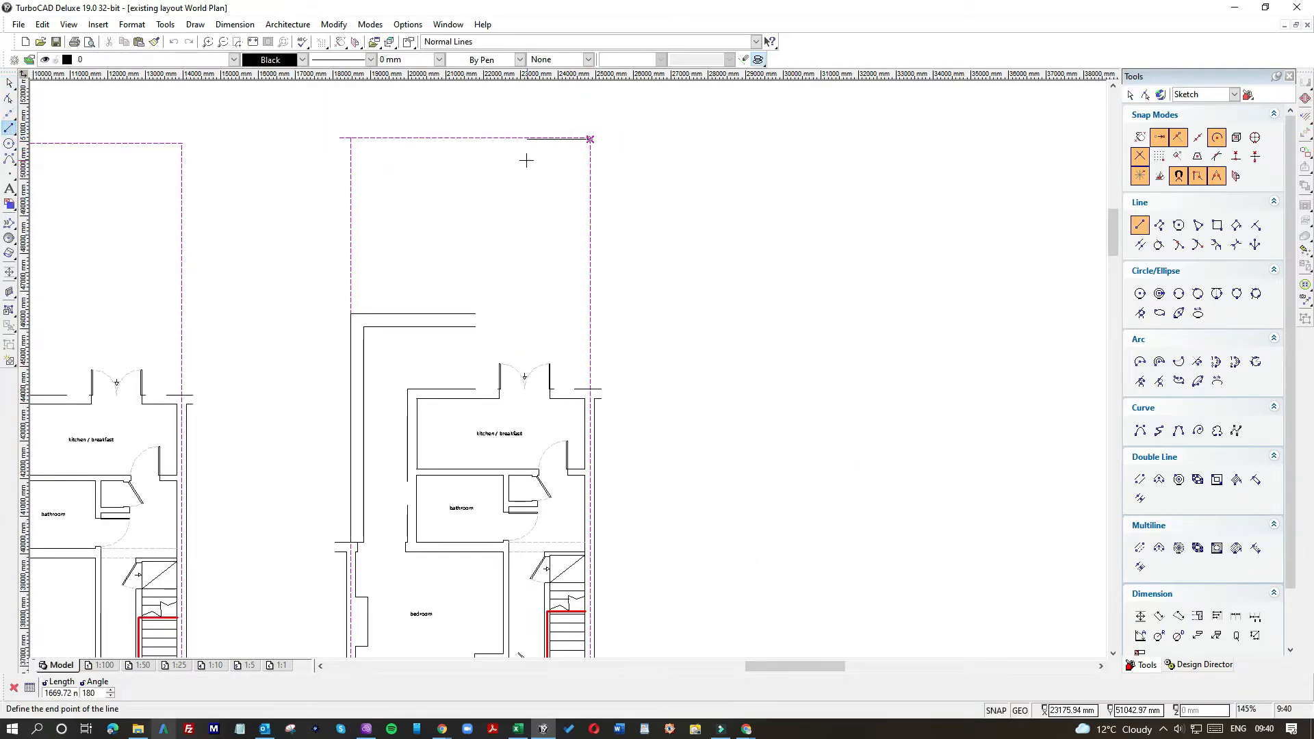
{"action": "key", "text": "Tab"}
{"action": "type", "text": "3"}
{"action": "key", "text": "Return"}
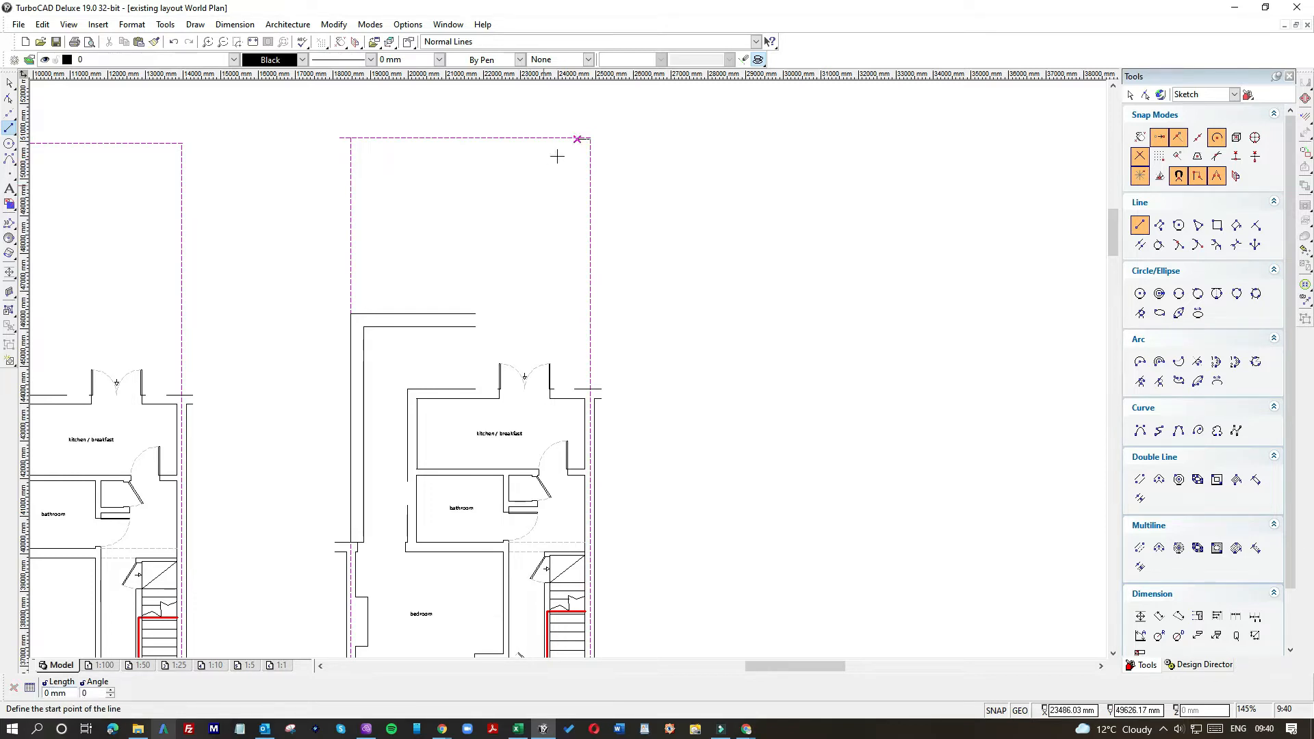
Draw the inner side wall line from the guide's free end towards the house and delete the short guide line.
{"action": "left_click", "coordinate": [538, 350]}
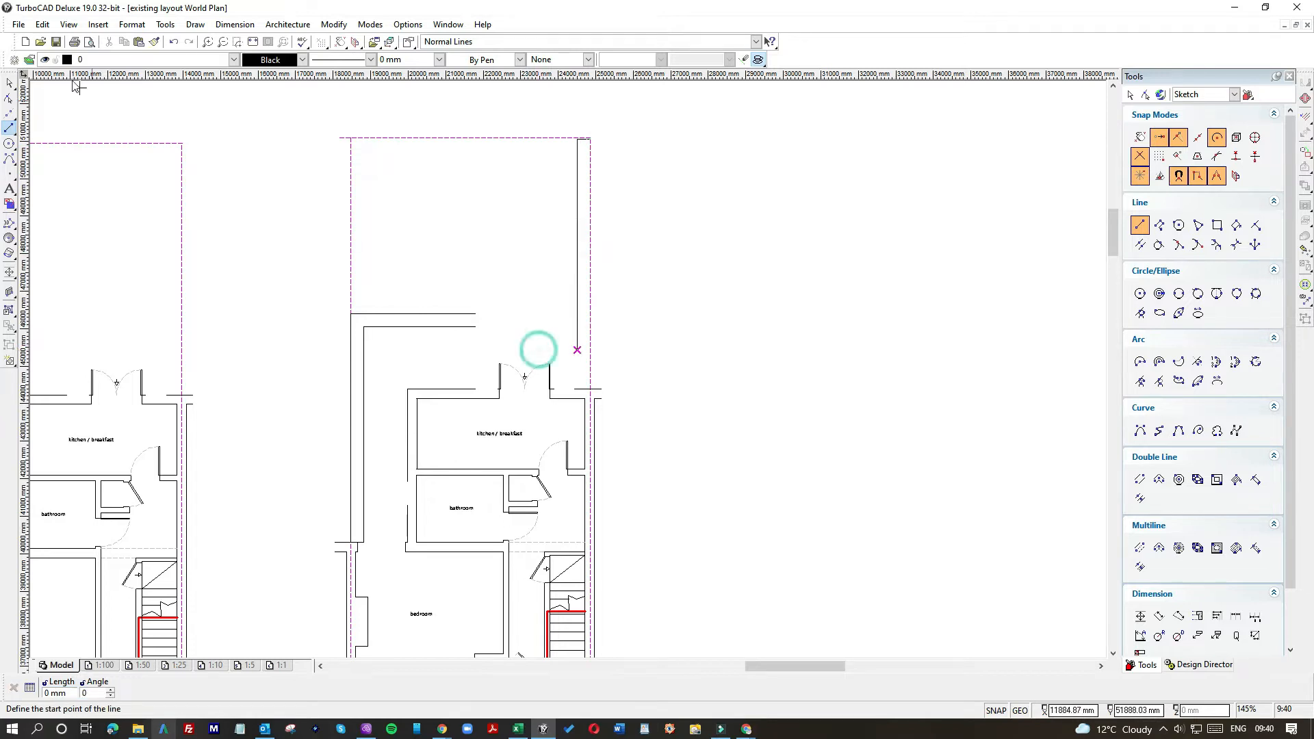
{"action": "key", "text": "space"}
{"action": "left_click_drag", "start_coordinate": [566, 124], "coordinate": [610, 149]}
{"action": "key", "text": "Delete"}
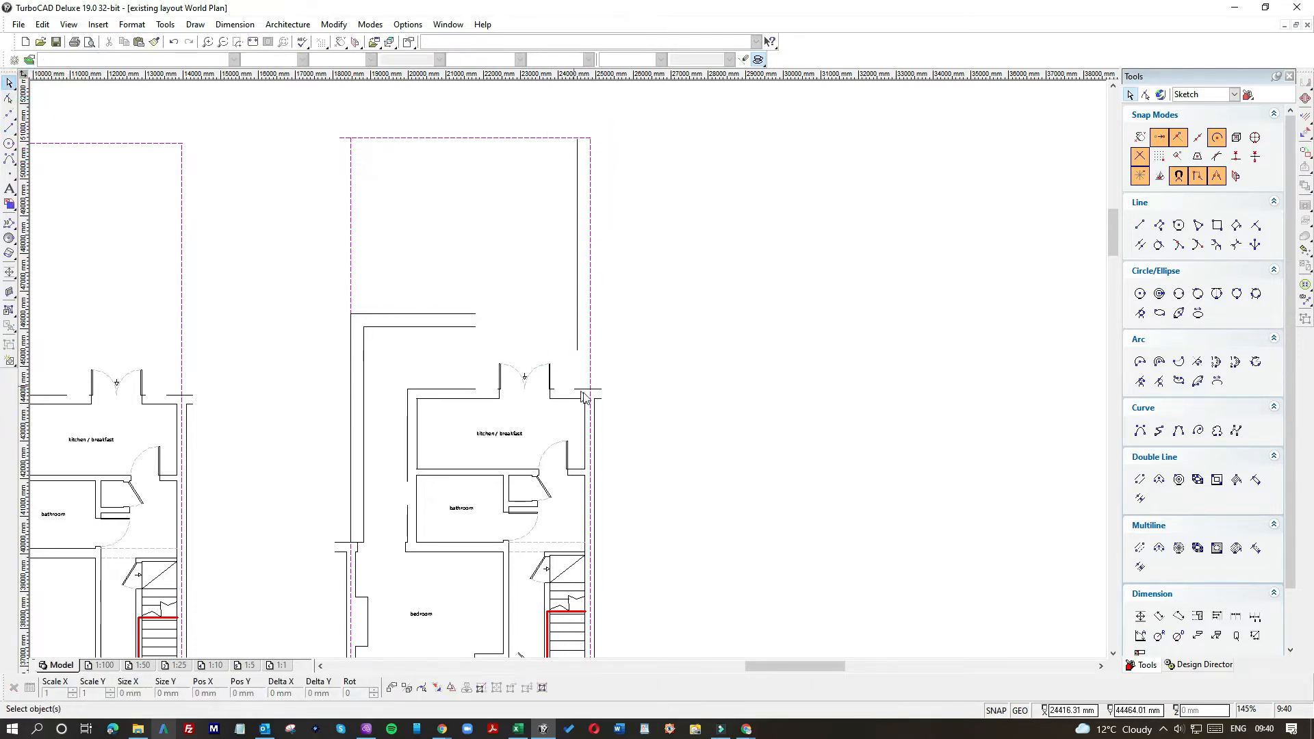
Draw a solid outer wall line along the right-hand boundary from the rear corner to the existing rear wall line.
{"action": "left_click", "coordinate": [9, 128]}
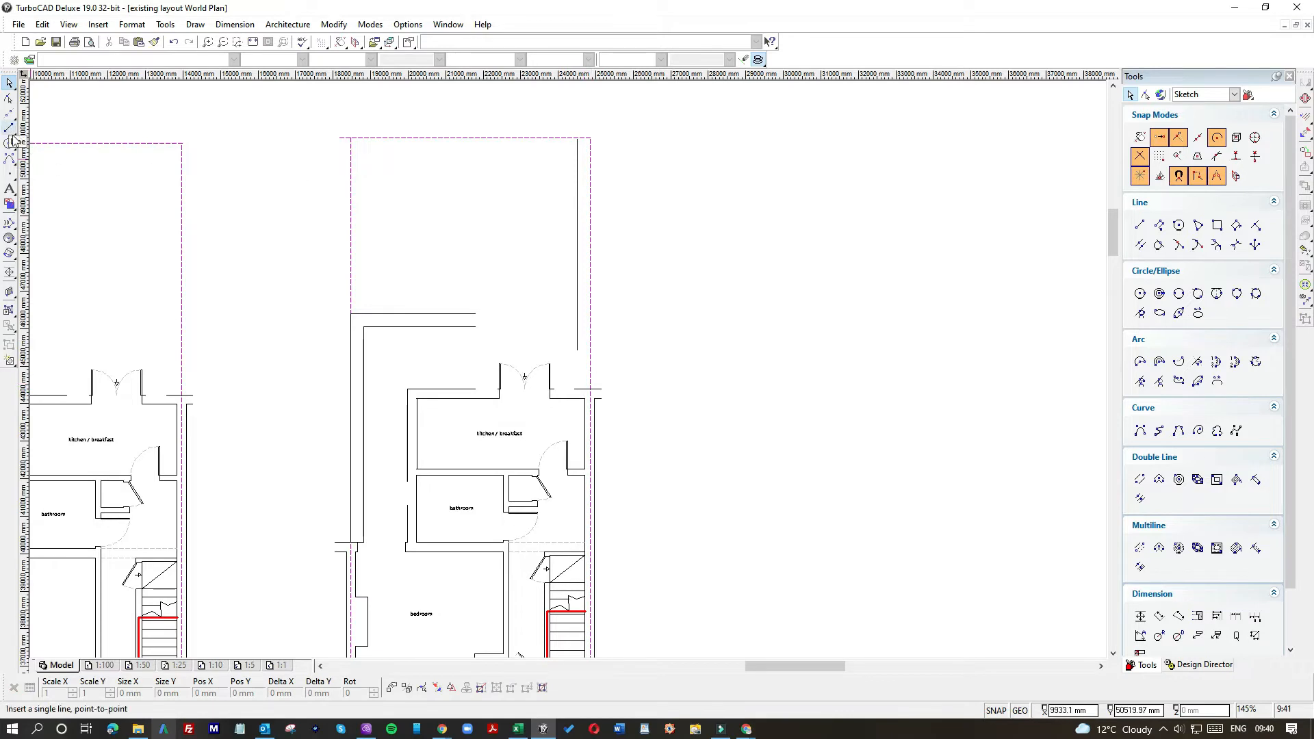
{"action": "left_click", "coordinate": [591, 137]}
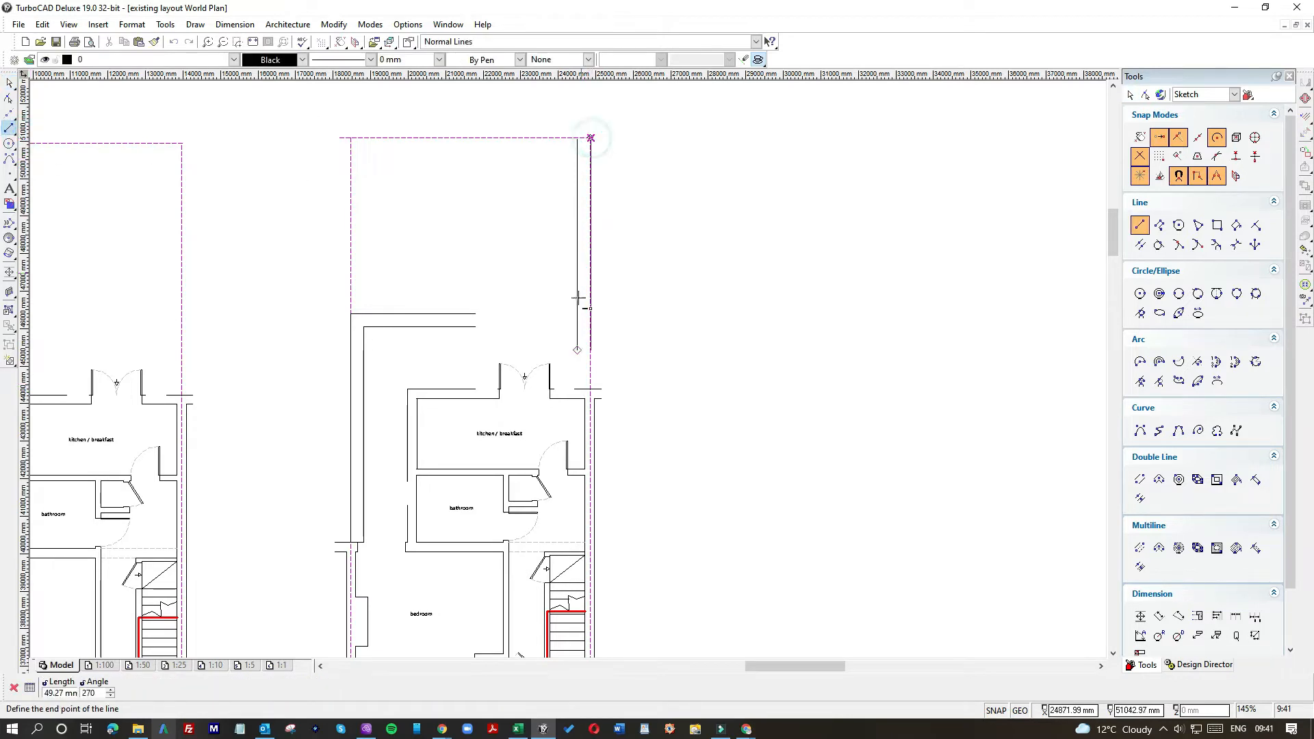
{"action": "left_click", "coordinate": [591, 388]}
{"action": "key", "text": "Escape"}
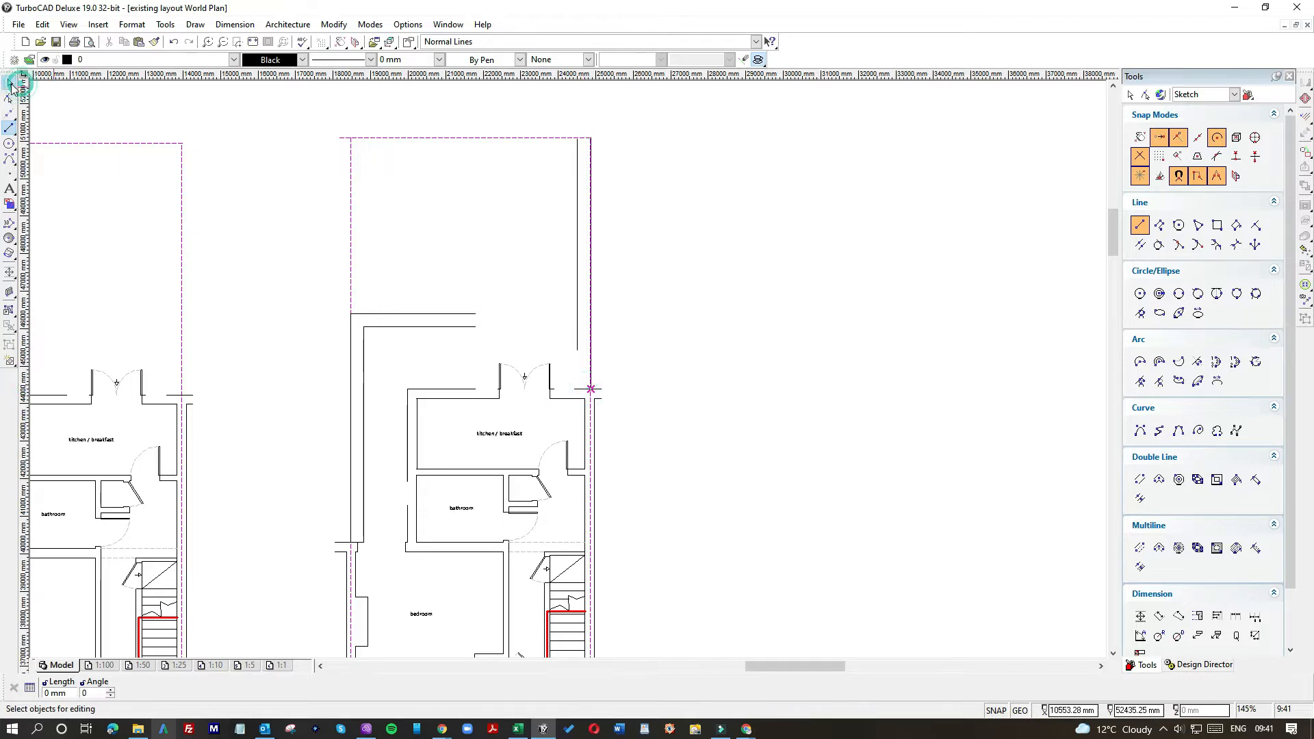
Stretch the dashed right-hand boundary line a short way beyond the plot's rear corner.
{"action": "left_click", "coordinate": [591, 159]}
{"action": "left_click", "coordinate": [624, 165]}
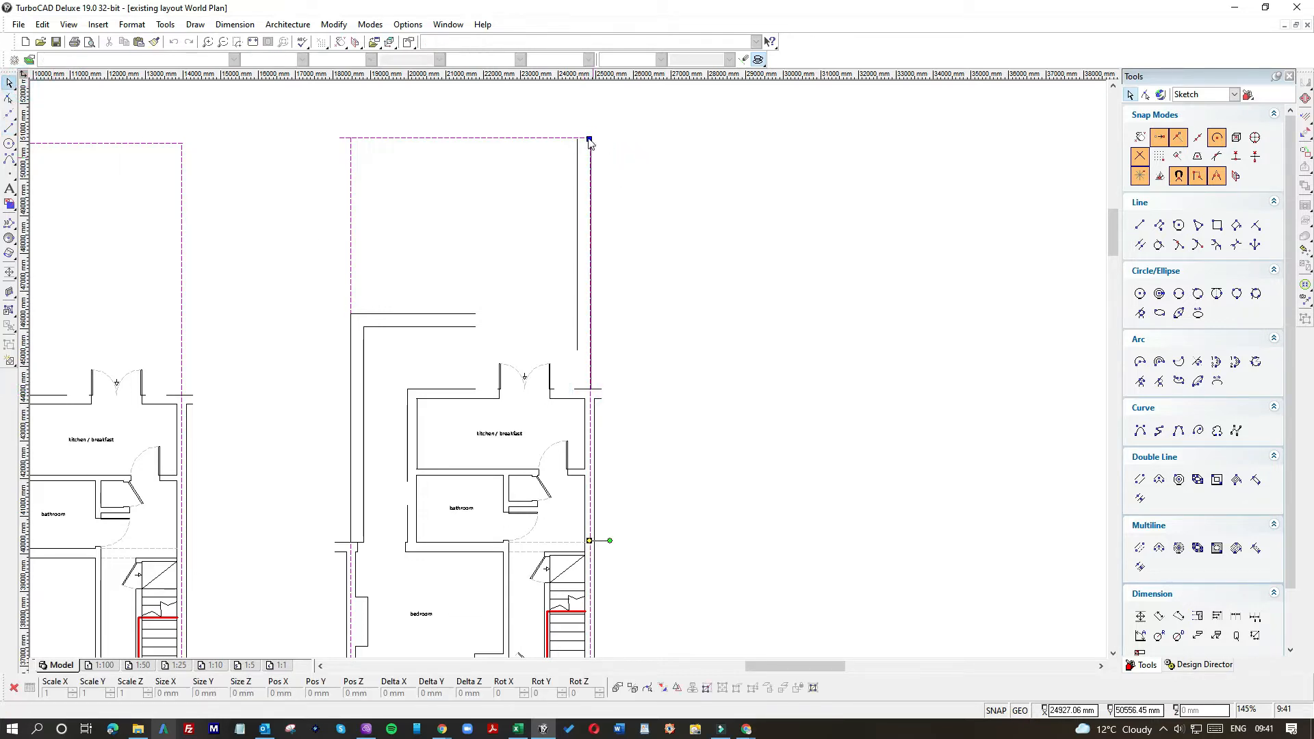
{"action": "left_click_drag", "start_coordinate": [589, 139], "coordinate": [590, 116]}
{"action": "left_click", "coordinate": [635, 160]}
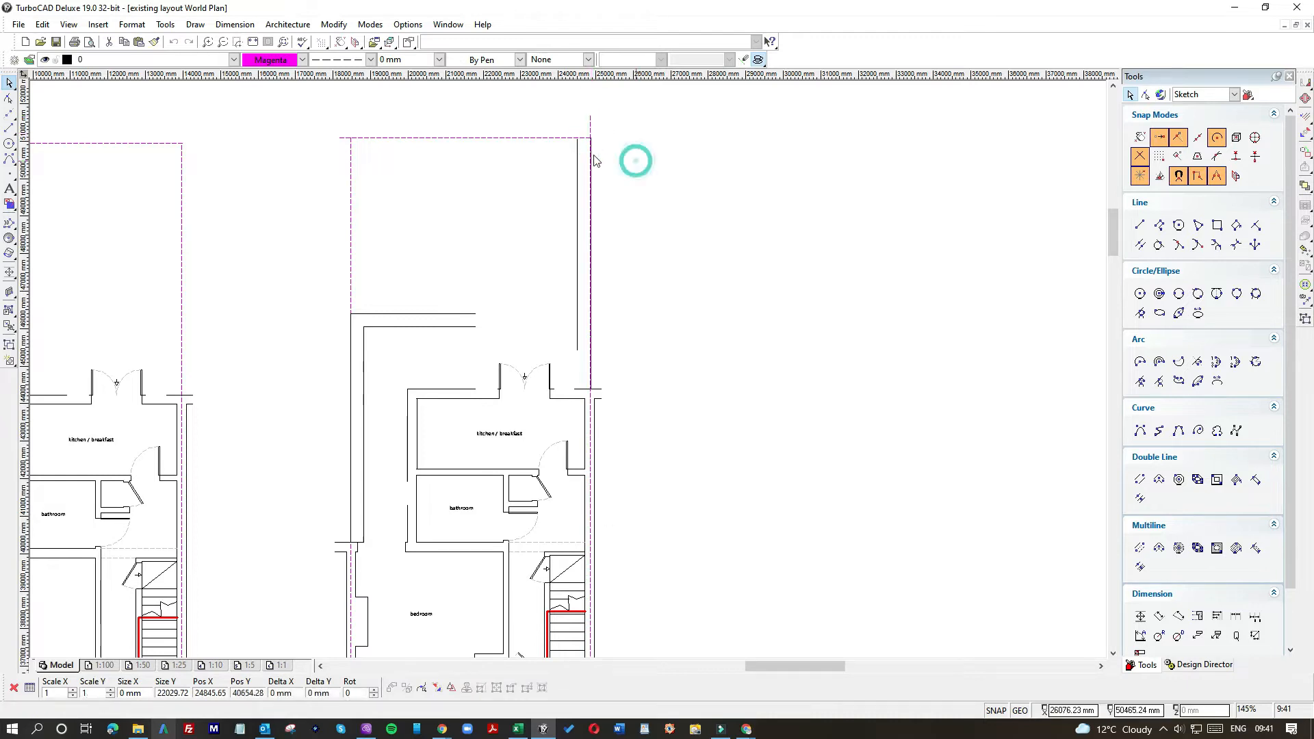
Shorten the solid line on the right-hand boundary so its rear end lies just beyond the extension's rear wall.
{"action": "left_click", "coordinate": [593, 159]}
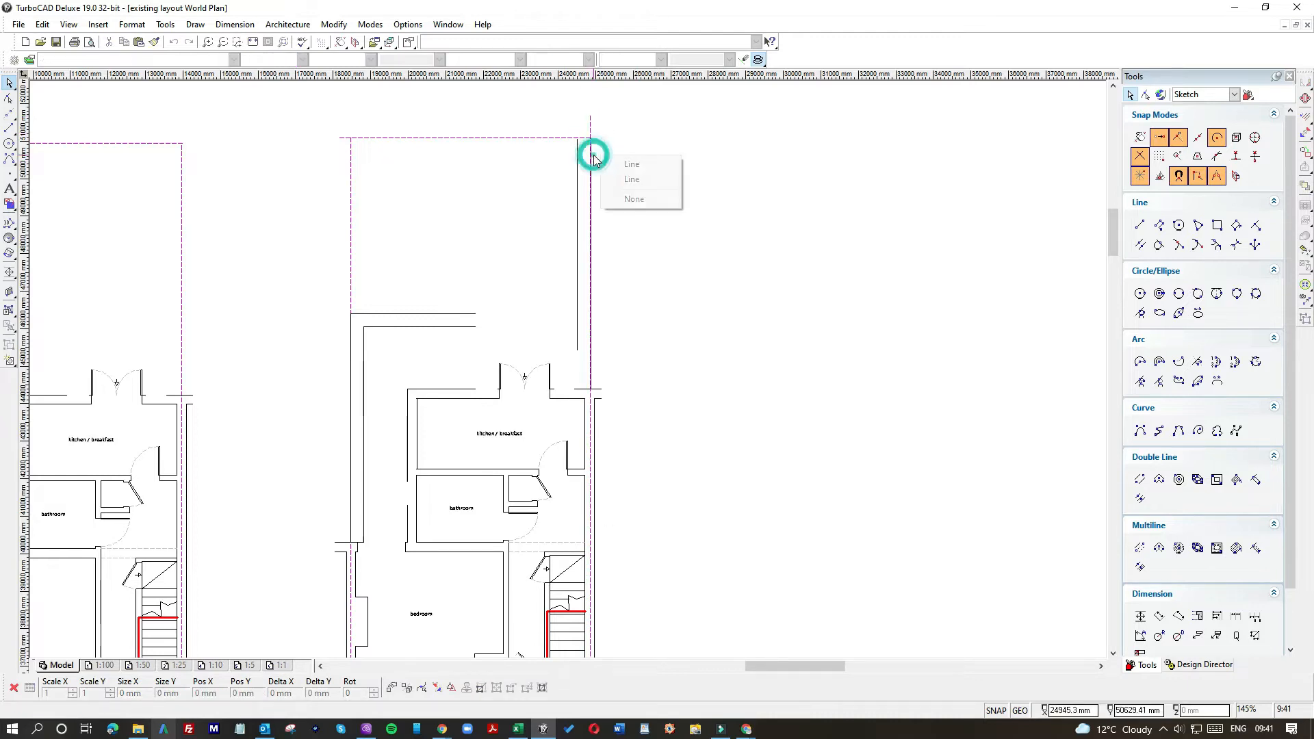
{"action": "left_click", "coordinate": [630, 178]}
{"action": "left_click_drag", "start_coordinate": [588, 265], "coordinate": [589, 263]}
Extend the inner rear wall line to the new inner side wall line and the outer one to the solid boundary-side line.
{"action": "left_click", "coordinate": [471, 327]}
{"action": "left_click", "coordinate": [477, 327]}
{"action": "left_click", "coordinate": [577, 327]}
{"action": "left_click", "coordinate": [477, 313]}
{"action": "left_click", "coordinate": [477, 314]}
{"action": "left_click", "coordinate": [578, 314]}
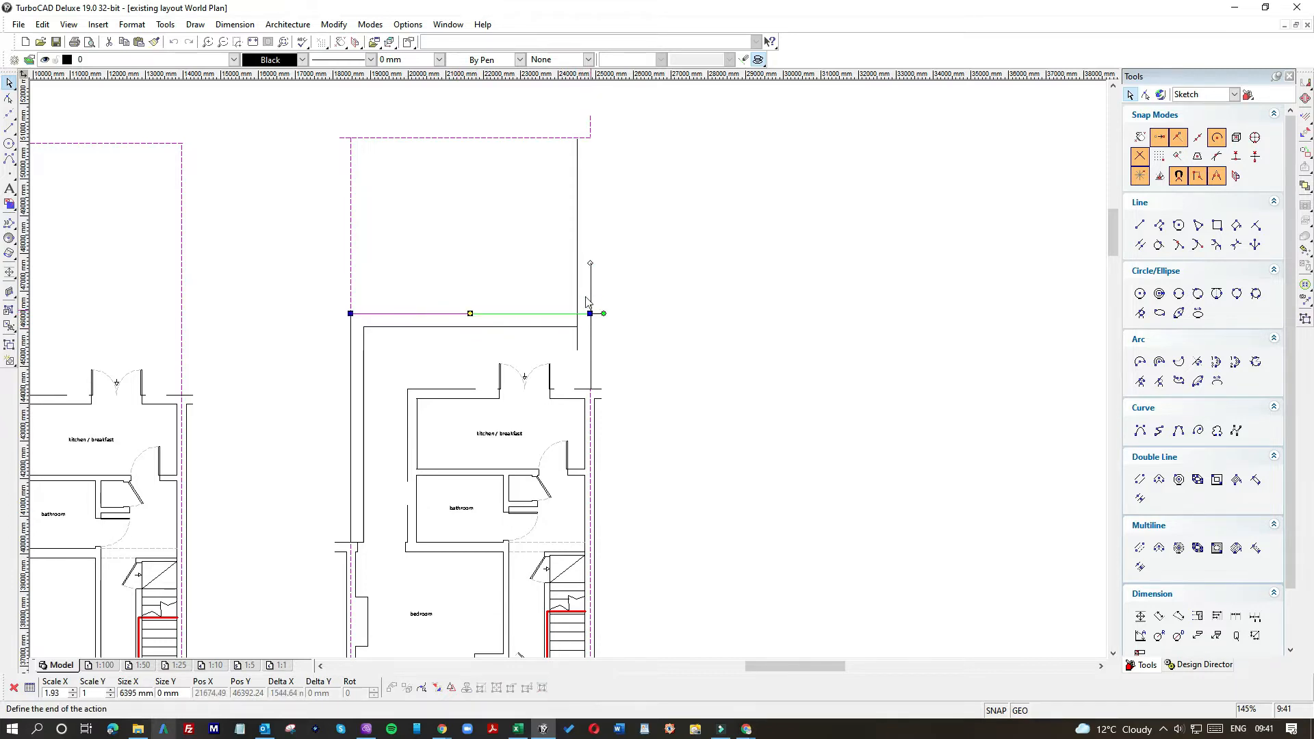
Trim the right-hand inner side wall line at the inner rear wall line and extend its other end to the existing rear wall.
{"action": "left_click", "coordinate": [577, 284]}
{"action": "left_click", "coordinate": [574, 140]}
{"action": "left_click", "coordinate": [576, 328]}
{"action": "left_click", "coordinate": [576, 349]}
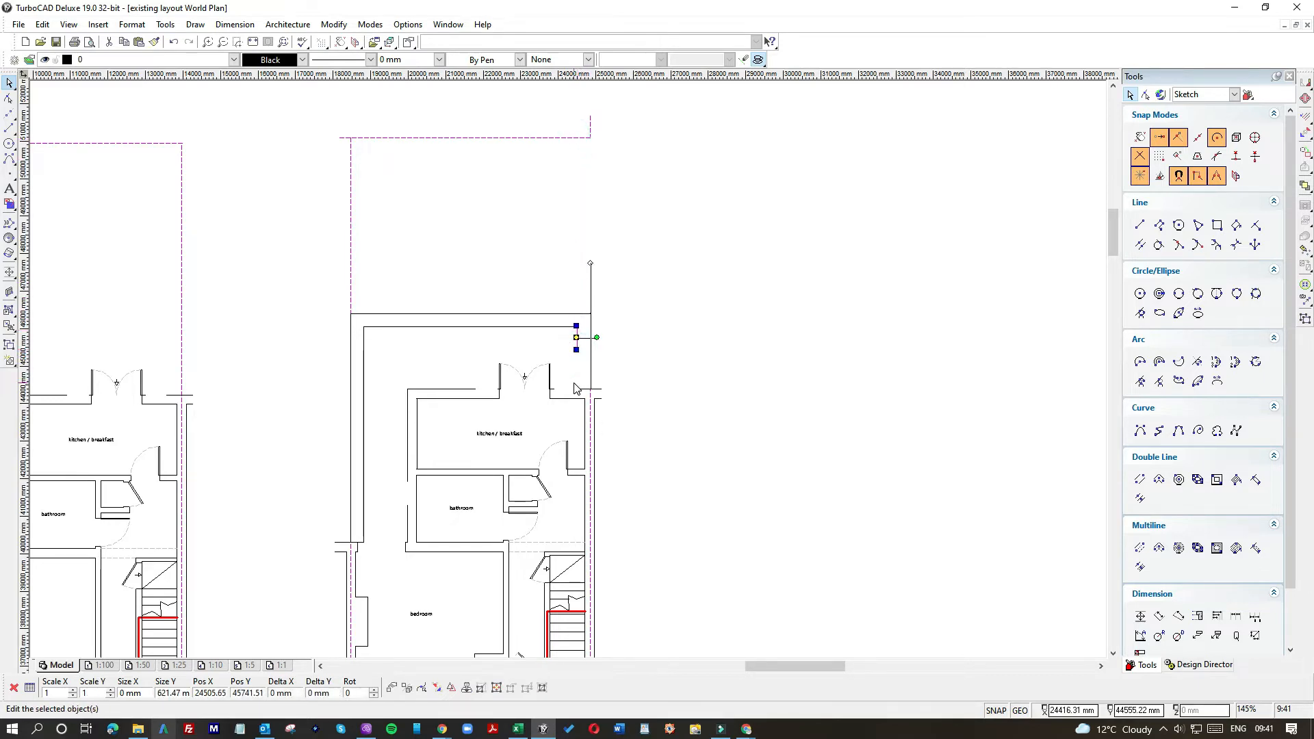
{"action": "left_click", "coordinate": [576, 375]}
{"action": "scroll", "coordinate": [575, 375], "scroll_direction": "up", "scroll_amount": 2}
{"action": "left_click", "coordinate": [573, 320]}
{"action": "left_click", "coordinate": [572, 332]}
{"action": "left_click", "coordinate": [569, 410]}
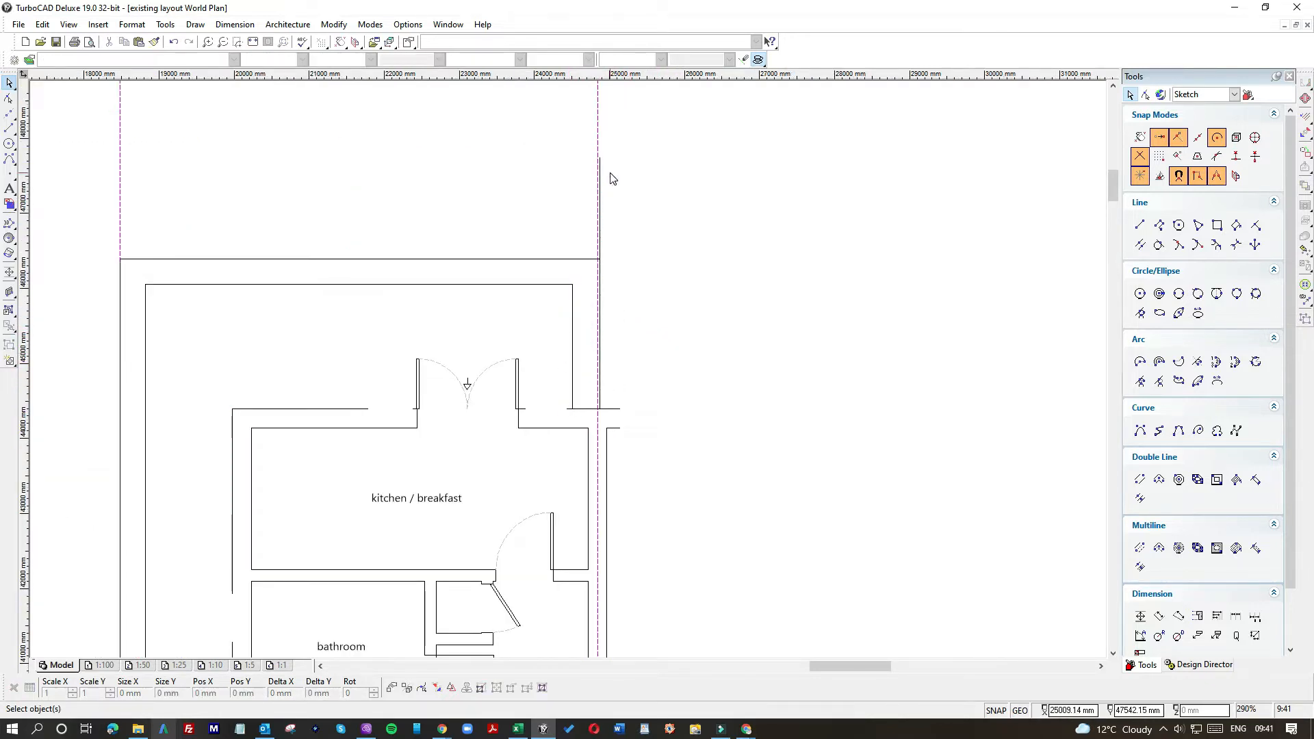
Delete the misaligned solid outer wall line beside the right-hand boundary.
{"action": "scroll", "coordinate": [610, 182], "scroll_direction": "up", "scroll_amount": 4}
{"action": "left_click", "coordinate": [550, 304]}
{"action": "scroll", "coordinate": [577, 364], "scroll_direction": "down", "scroll_amount": 4}
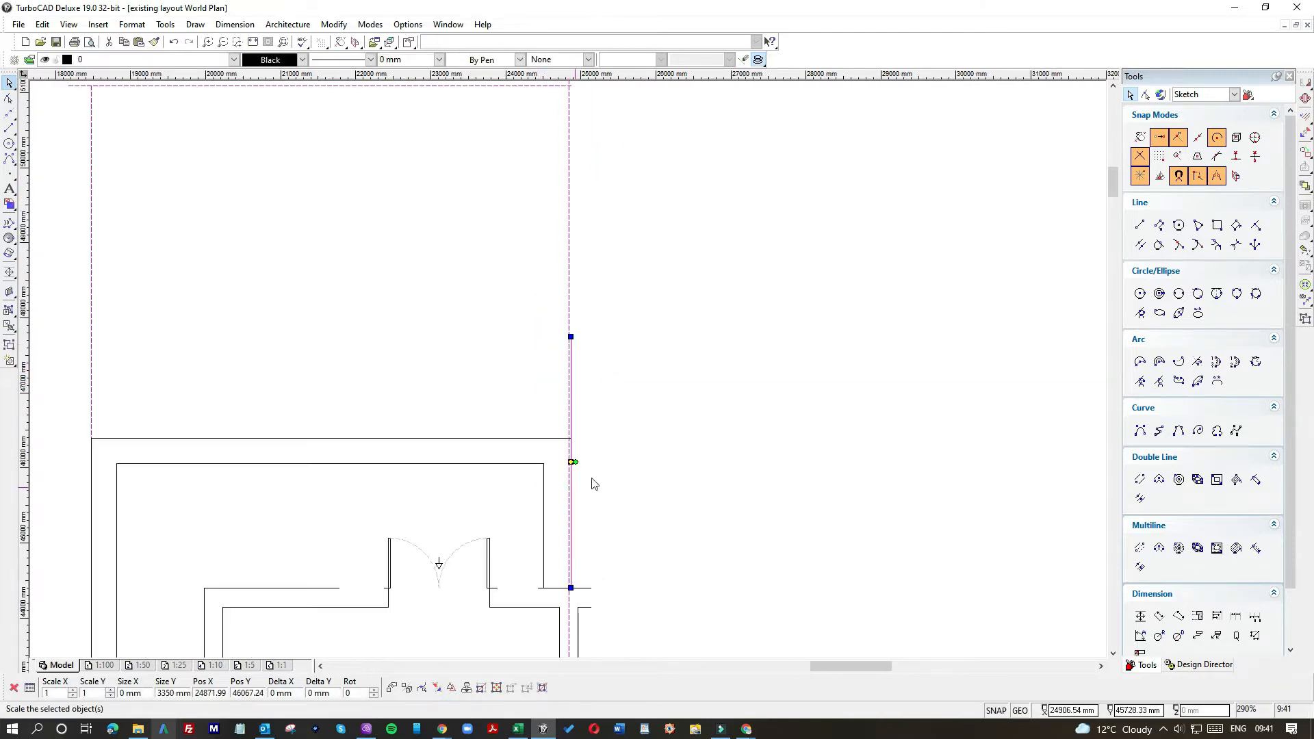
{"action": "key", "text": "Escape"}
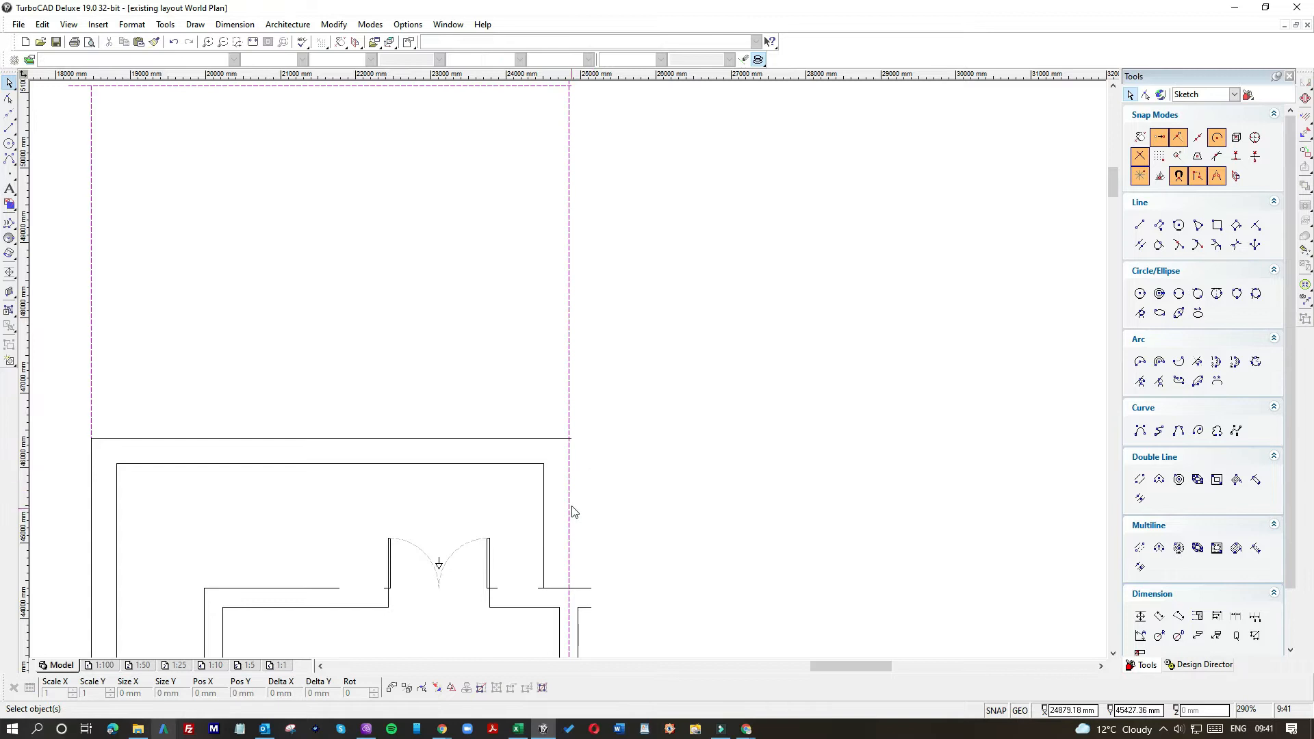
Draw a solid line along the dashed right-hand boundary from its extended rear end to a point past the extension's rear wall.
{"action": "left_click", "coordinate": [9, 127]}
{"action": "scroll", "coordinate": [547, 466], "scroll_direction": "up", "scroll_amount": 2}
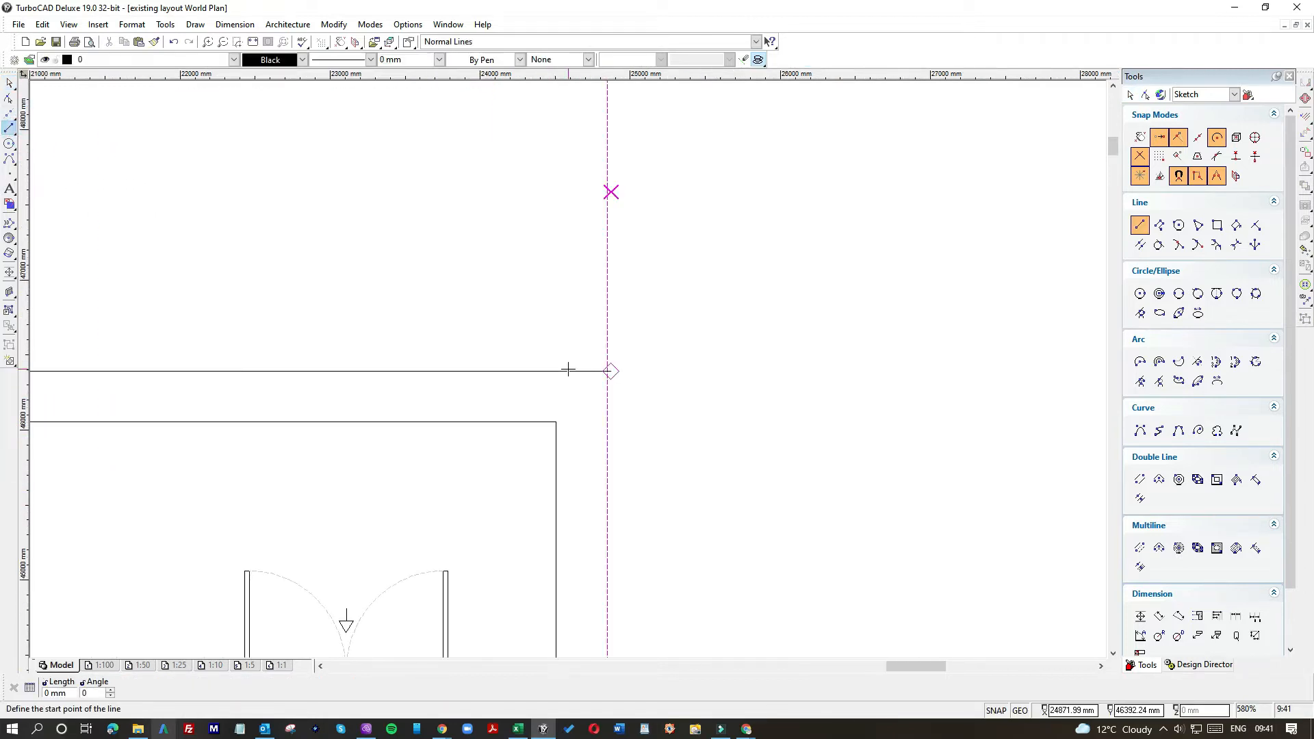
{"action": "scroll", "coordinate": [566, 359], "scroll_direction": "down", "scroll_amount": 4}
{"action": "scroll", "coordinate": [574, 373], "scroll_direction": "up", "scroll_amount": 2}
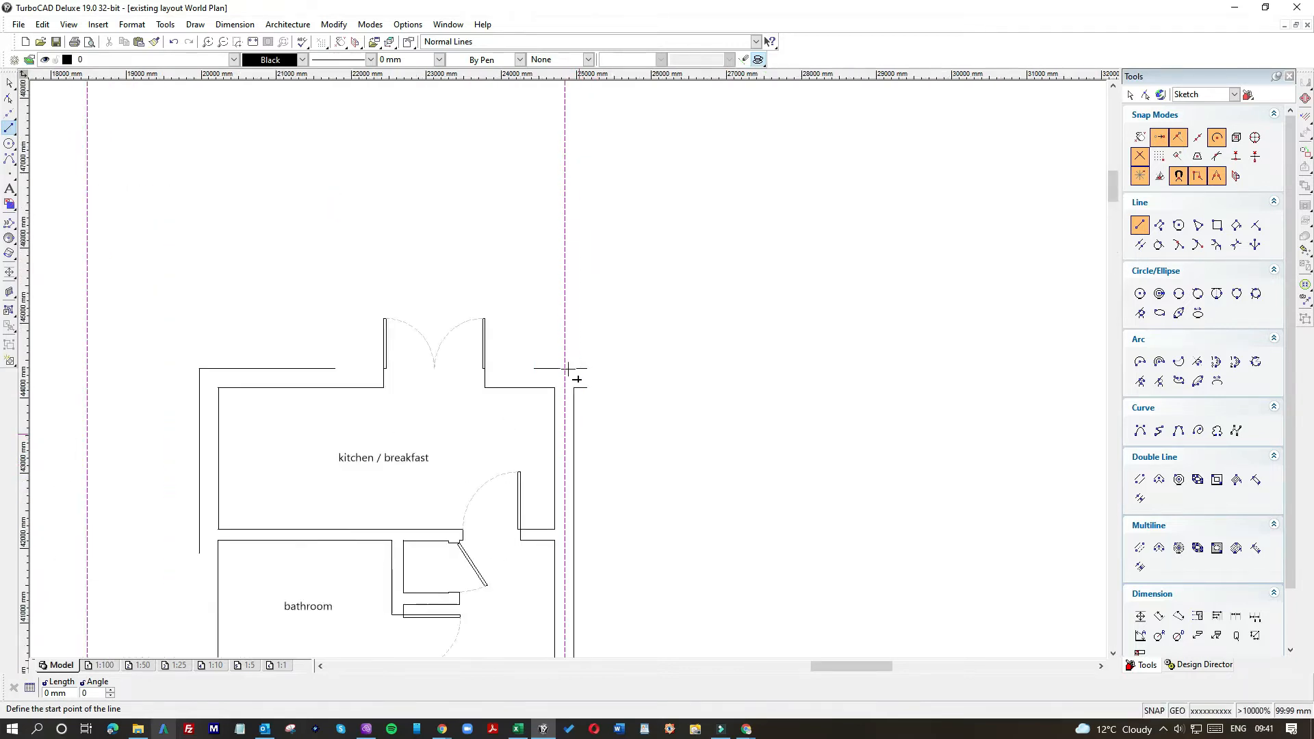
{"action": "scroll", "coordinate": [572, 373], "scroll_direction": "down", "scroll_amount": 4}
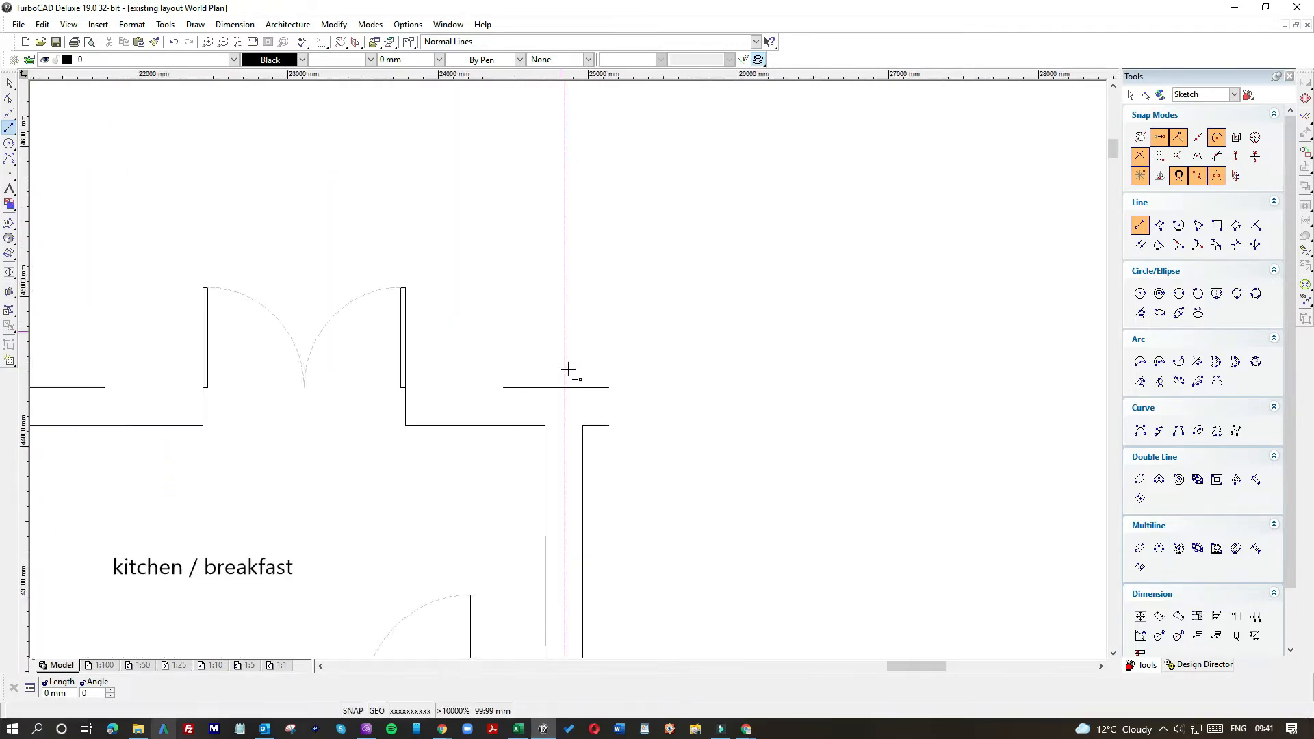
{"action": "left_click", "coordinate": [566, 235]}
{"action": "left_click", "coordinate": [563, 357]}
{"action": "key", "text": "Escape"}
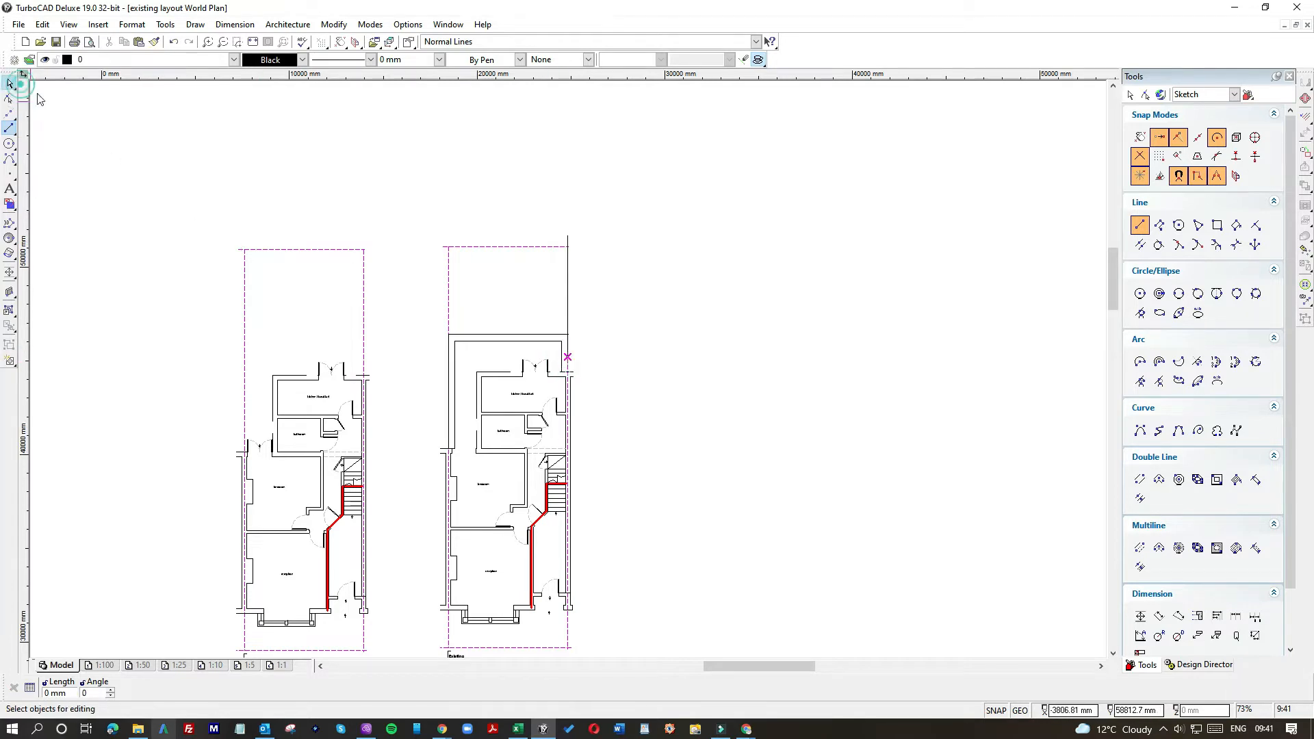
Shorten the new solid boundary-side line so its rear end meets the outer rear wall line.
{"action": "left_click", "coordinate": [568, 243]}
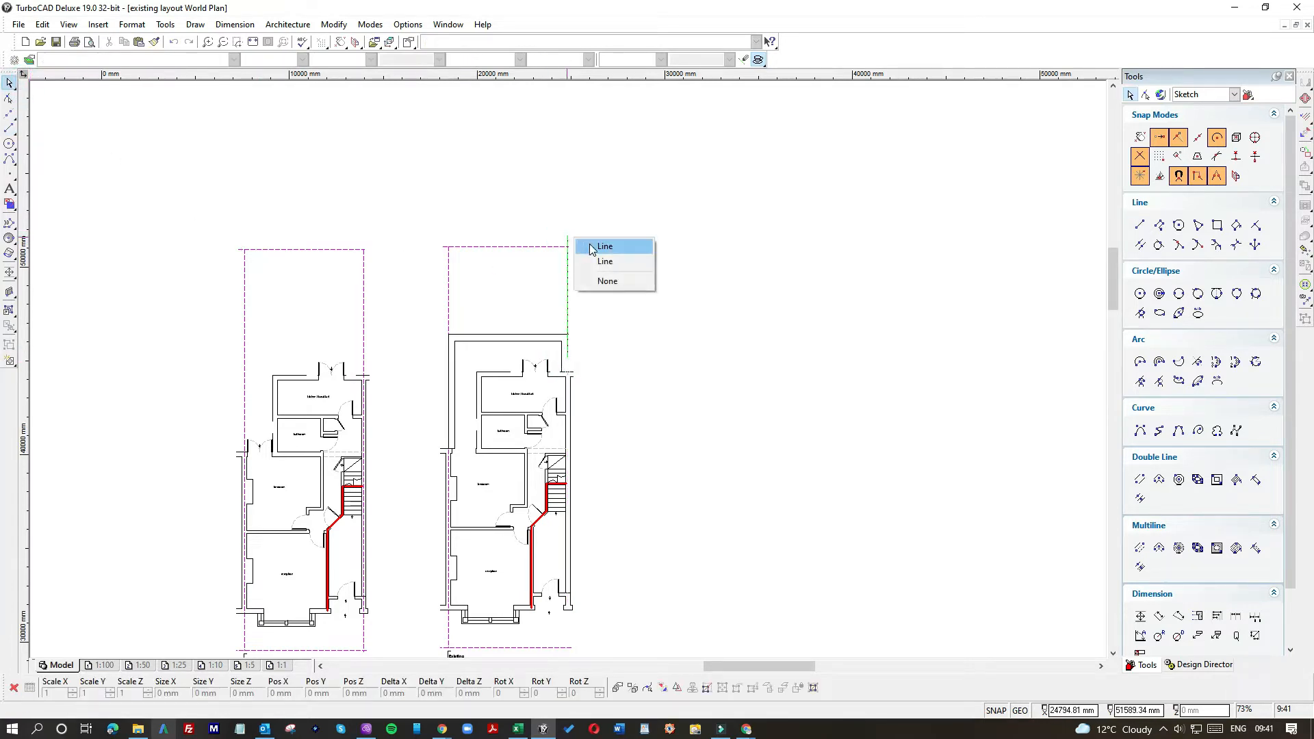
{"action": "left_click", "coordinate": [590, 262]}
{"action": "left_click", "coordinate": [566, 234]}
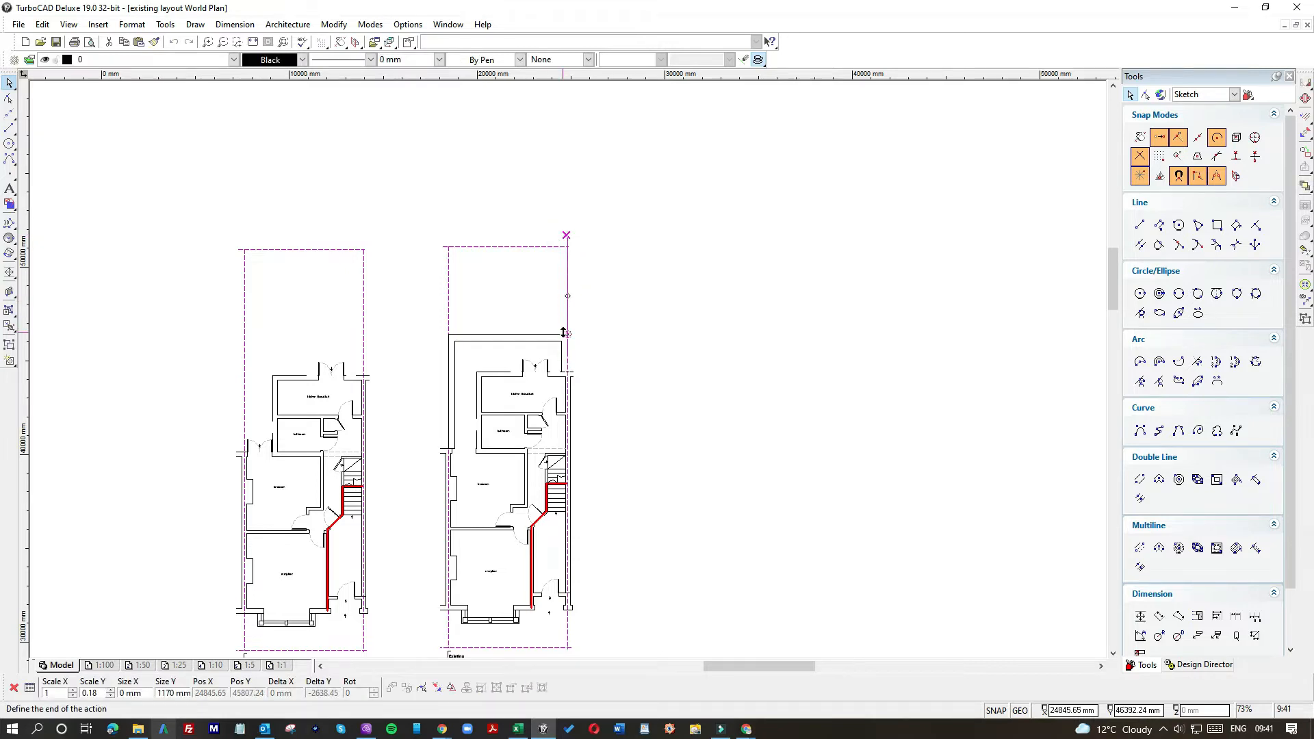
{"action": "left_click", "coordinate": [565, 333]}
Trim the overshooting end of the outer rear wall line back to the right-hand boundary line.
{"action": "scroll", "coordinate": [568, 333], "scroll_direction": "up", "scroll_amount": 10}
{"action": "left_click", "coordinate": [581, 308]}
{"action": "left_click", "coordinate": [621, 306]}
{"action": "left_click", "coordinate": [662, 368]}
Extend the right-hand outer side wall line down to the existing house's outer rear wall line.
{"action": "scroll", "coordinate": [566, 372], "scroll_direction": "down", "scroll_amount": 8}
{"action": "left_click", "coordinate": [565, 378]}
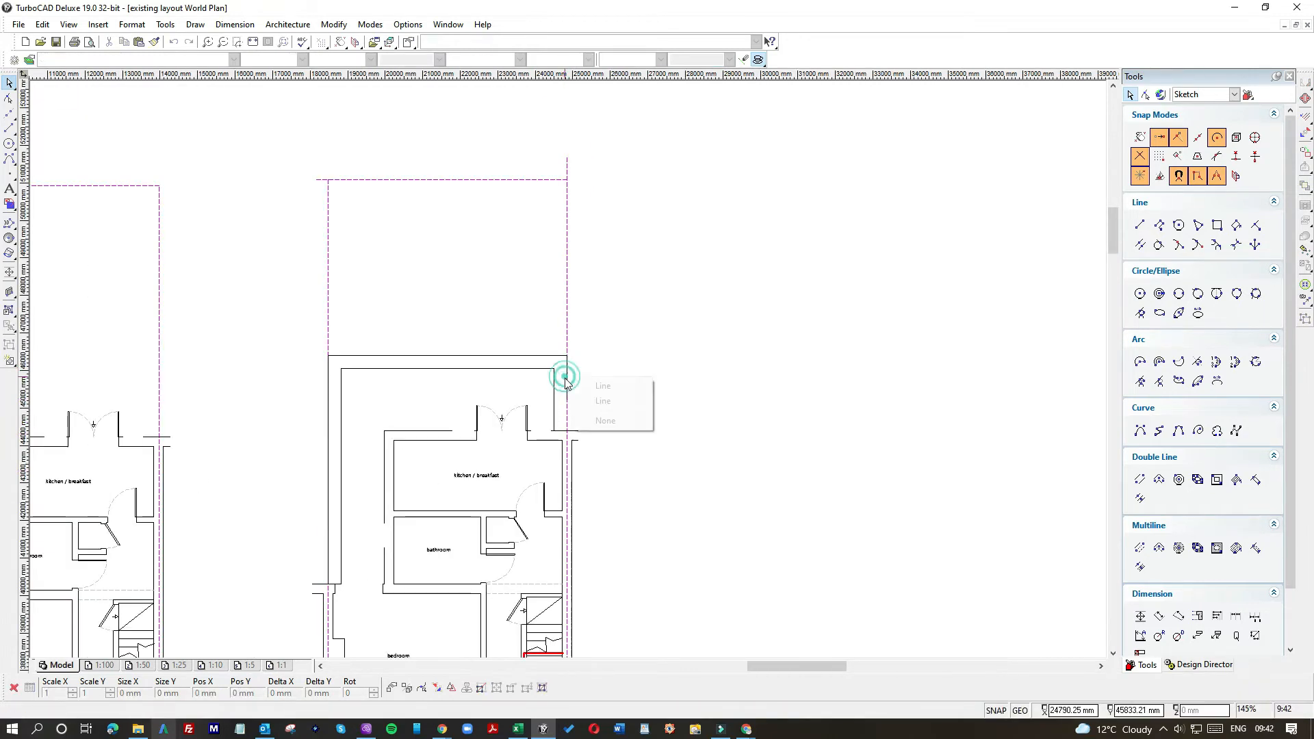
{"action": "left_click", "coordinate": [594, 386]}
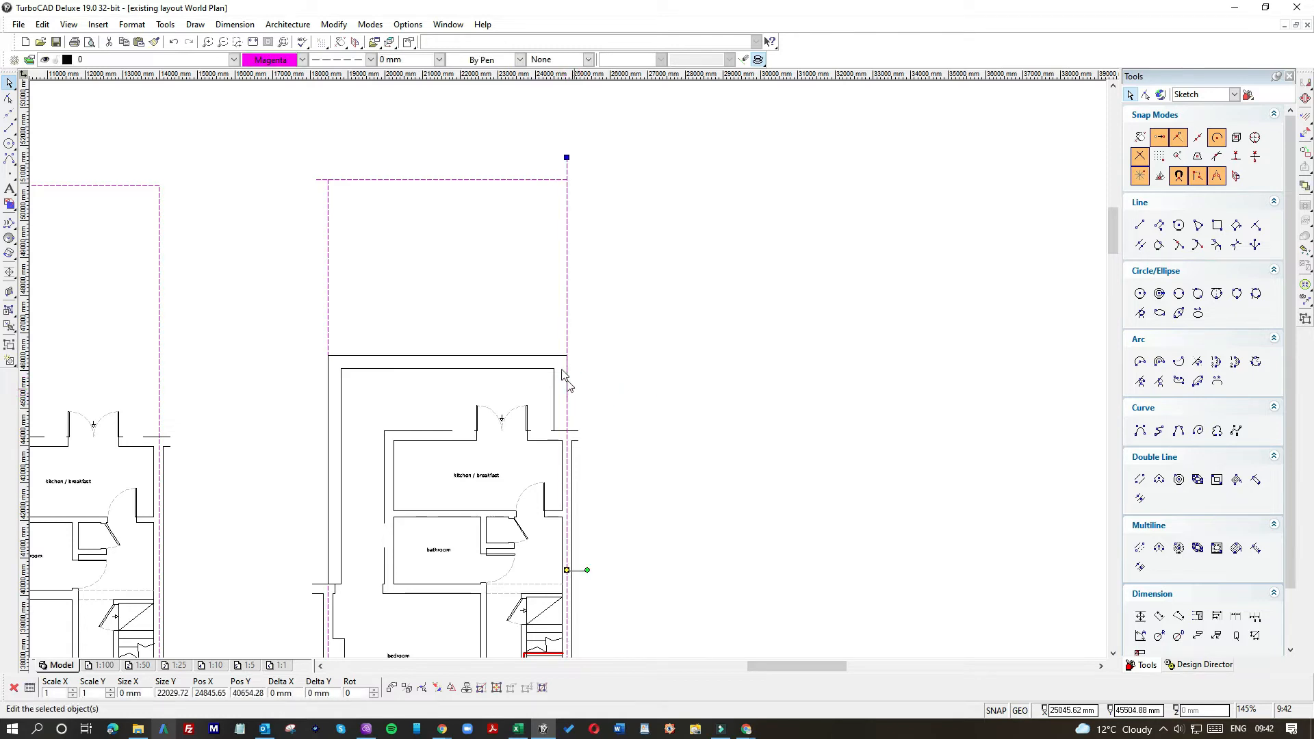
{"action": "left_click_drag", "start_coordinate": [552, 340], "coordinate": [585, 418]}
{"action": "scroll", "coordinate": [569, 372], "scroll_direction": "up", "scroll_amount": 6}
{"action": "left_click", "coordinate": [582, 372]}
{"action": "left_click", "coordinate": [584, 494]}
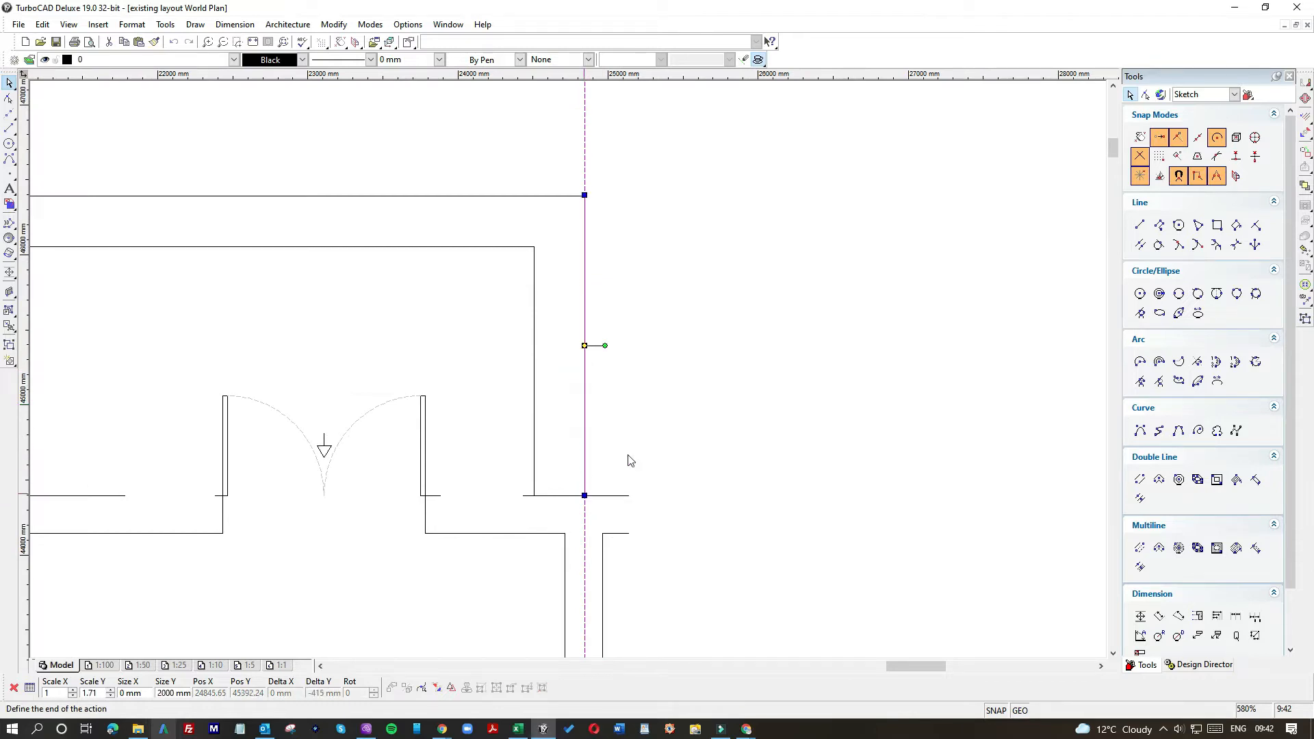
{"action": "left_click", "coordinate": [628, 447]}
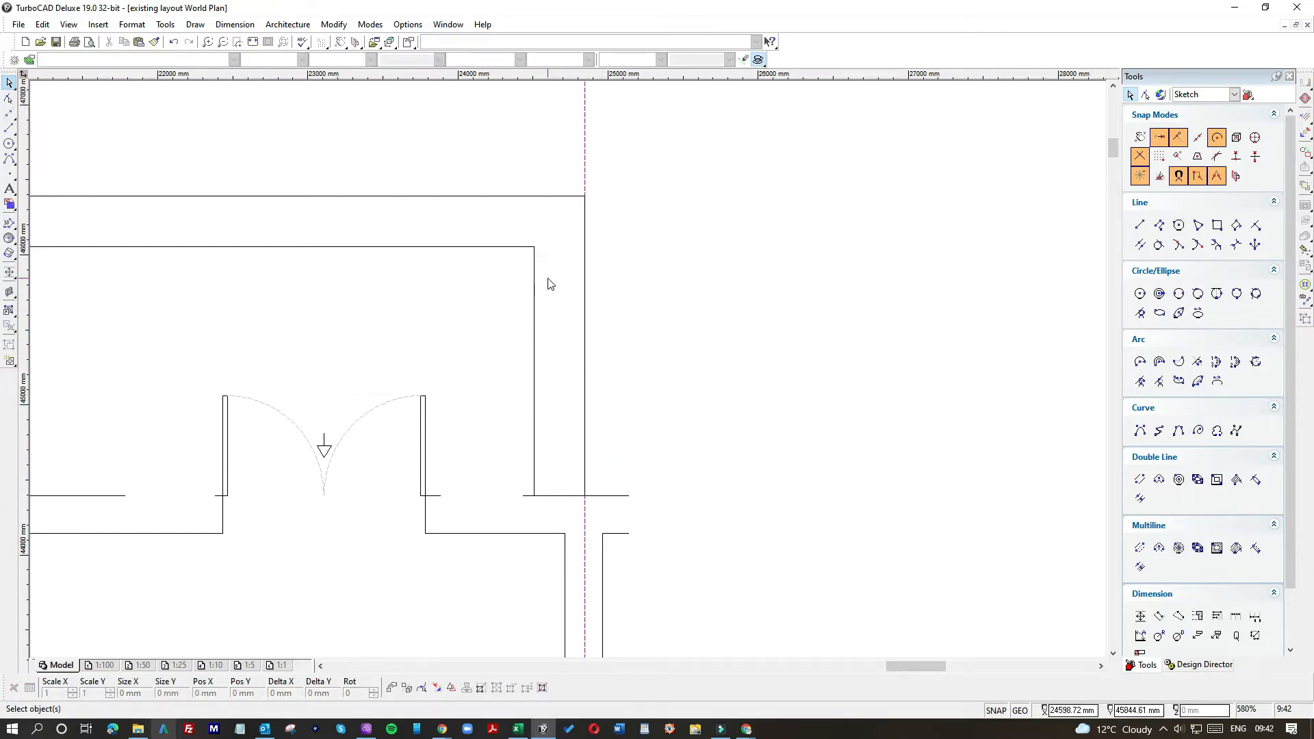
Extend the short existing outer rear wall line at the right-hand boundary across to the kitchen doors' frame.
{"action": "left_click", "coordinate": [554, 496]}
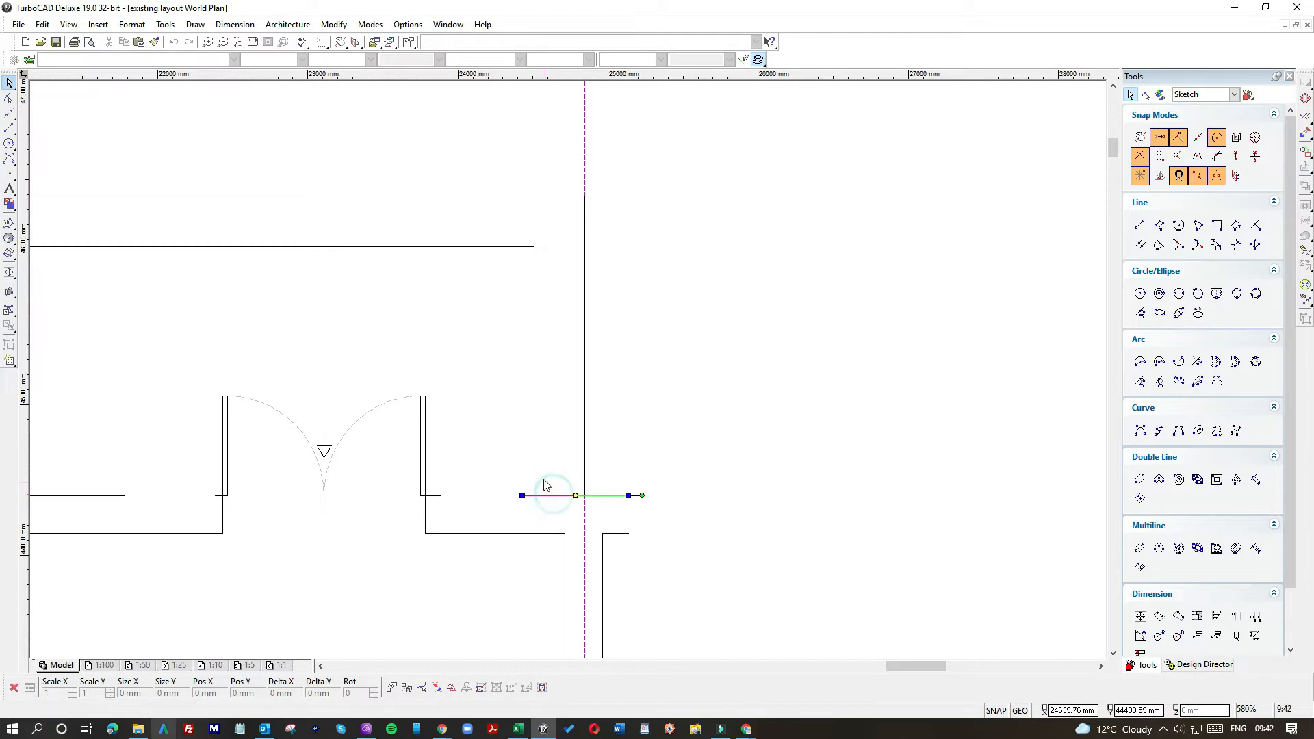
{"action": "left_click", "coordinate": [520, 494]}
{"action": "left_click", "coordinate": [430, 496]}
{"action": "left_click", "coordinate": [719, 402]}
Delete the kitchen's rear double doors with their frame lines and the existing outer rear wall line beside them.
{"action": "scroll", "coordinate": [572, 275], "scroll_direction": "down", "scroll_amount": 1}
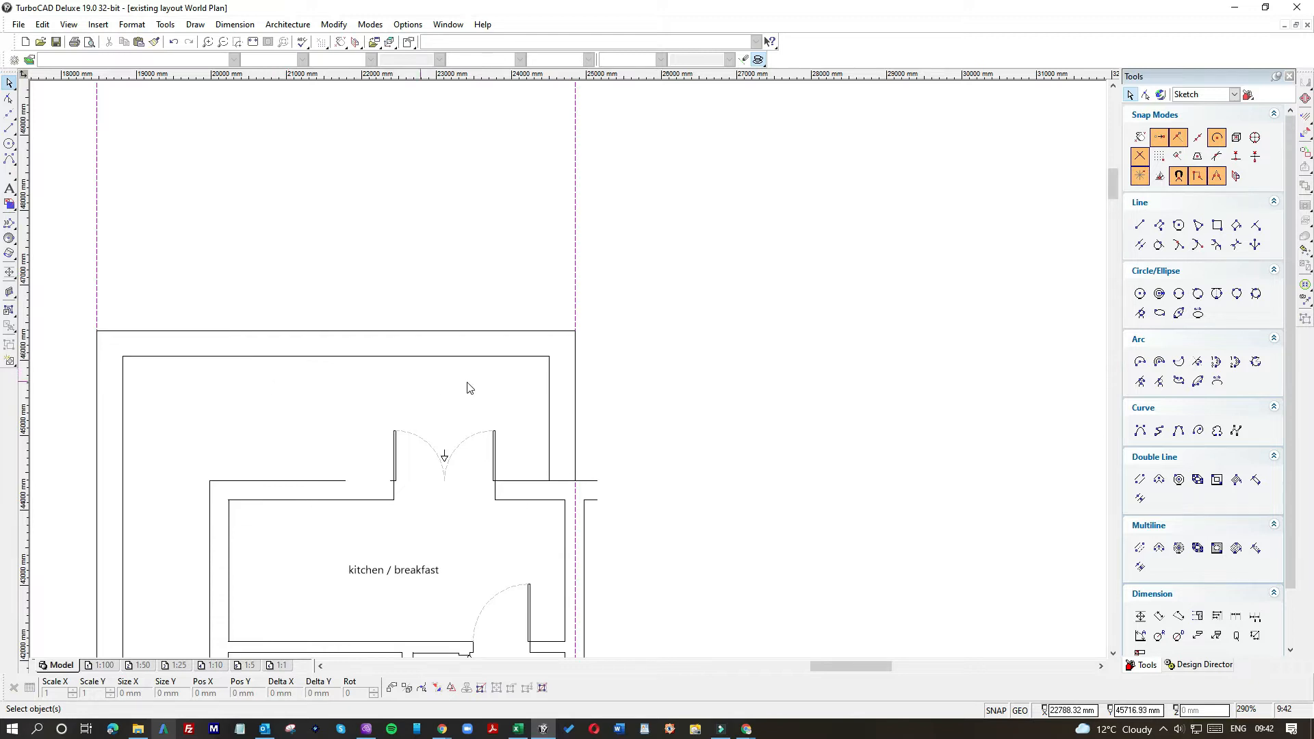
{"action": "left_click_drag", "start_coordinate": [370, 410], "coordinate": [538, 523]}
{"action": "key", "text": "Delete"}
{"action": "left_click", "coordinate": [312, 481]}
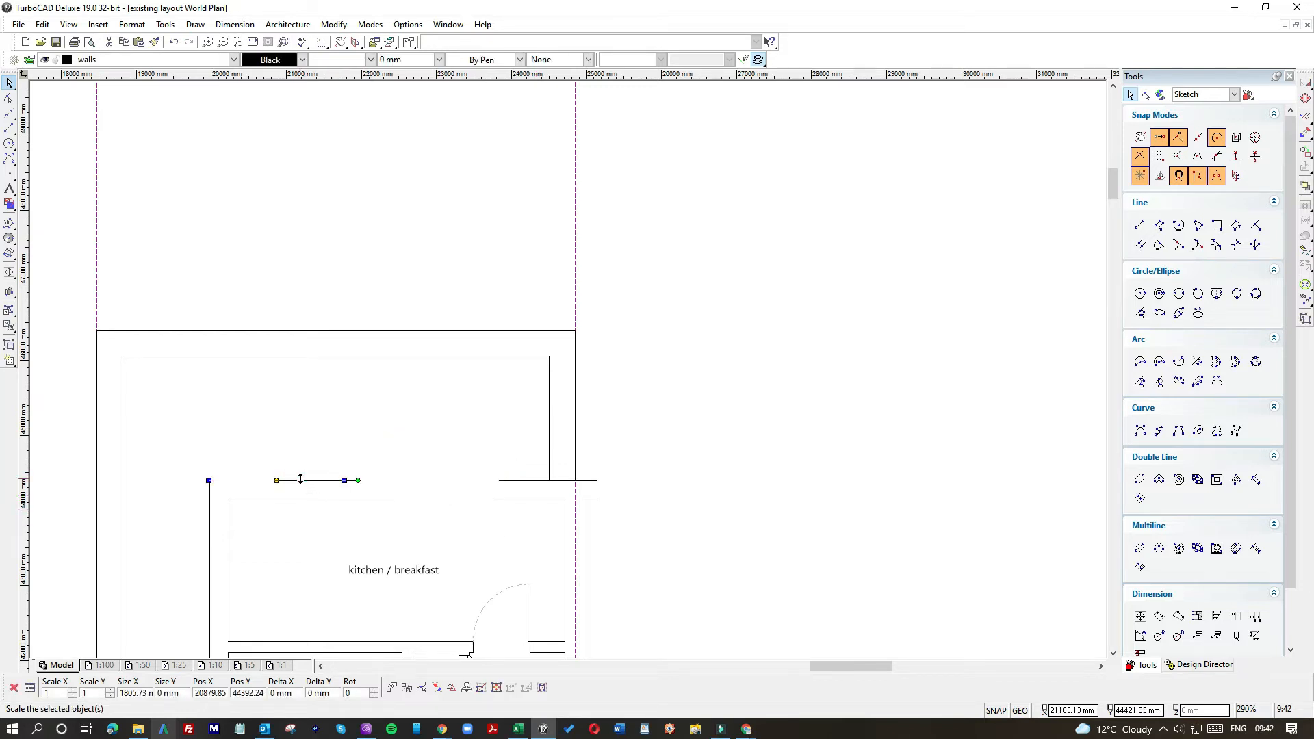
{"action": "key", "text": "Delete"}
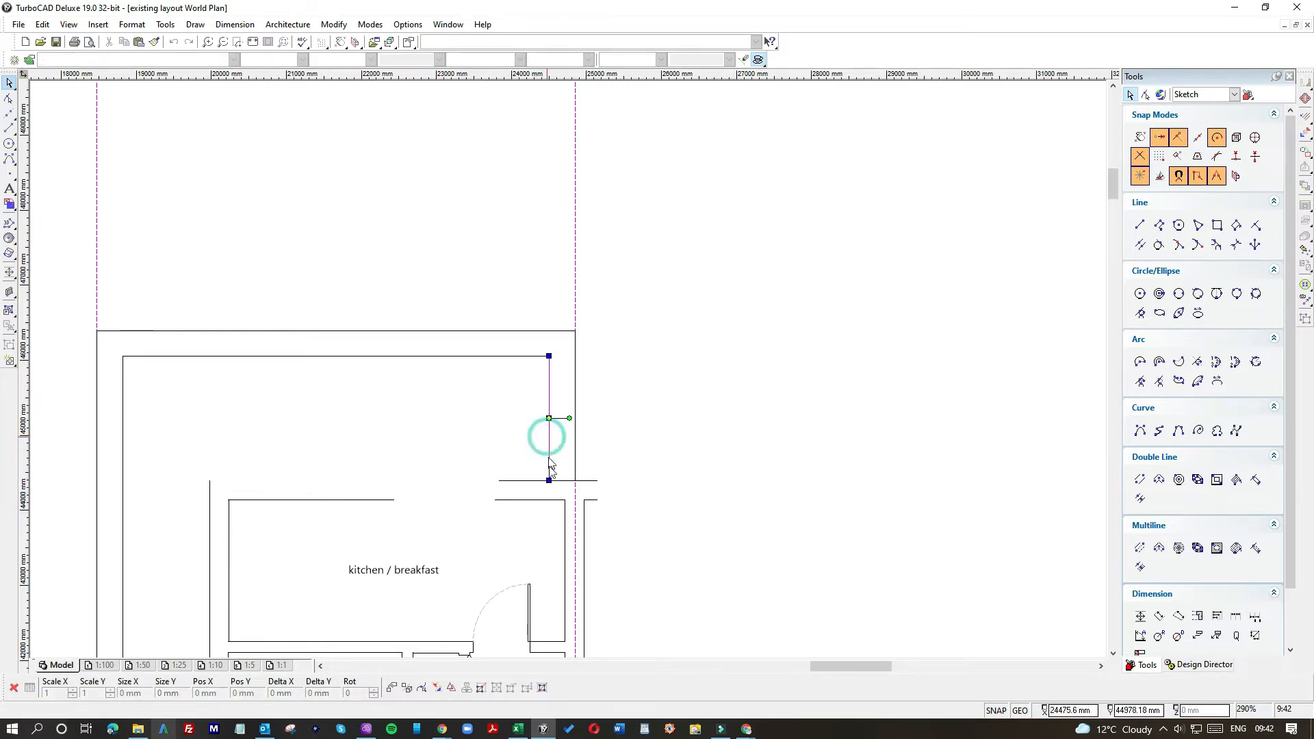
Extend the right-hand inner side wall line to the kitchen's inner rear wall line and shorten that line to meet it.
{"action": "left_click", "coordinate": [549, 434]}
{"action": "left_click_drag", "start_coordinate": [549, 481], "coordinate": [550, 499]}
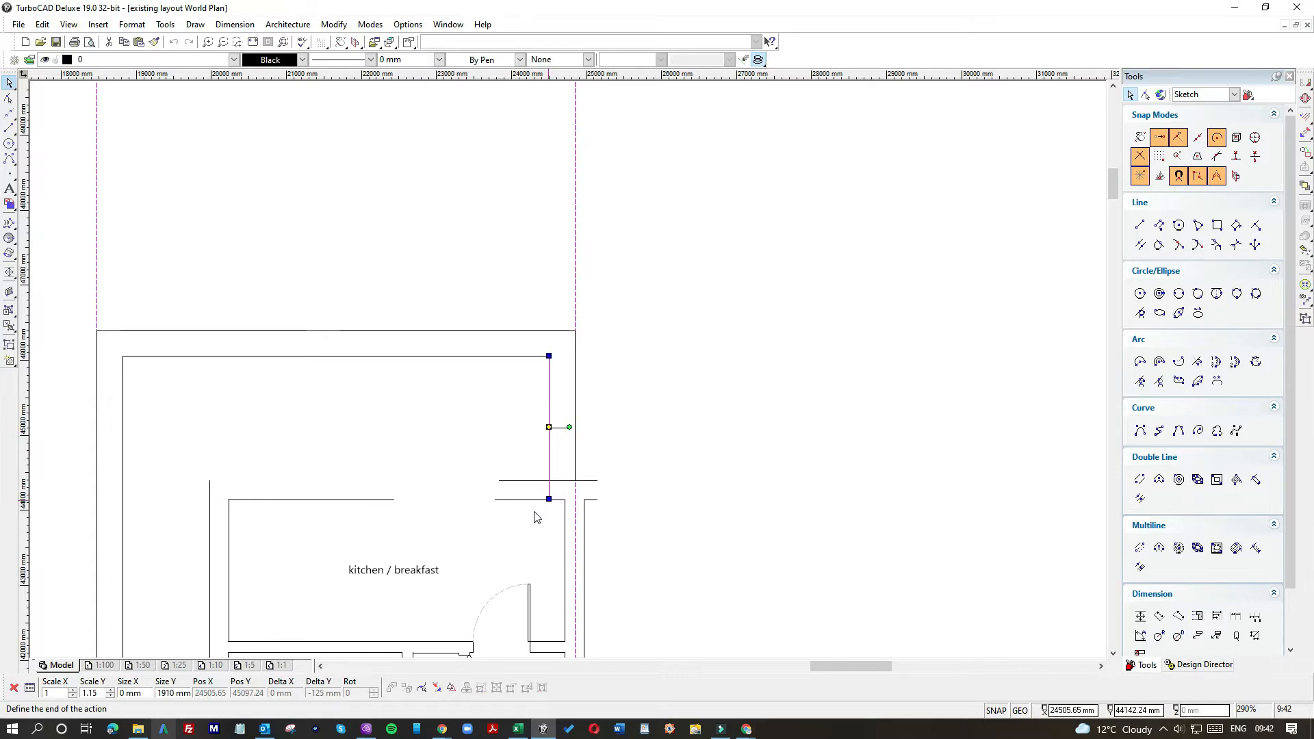
{"action": "left_click", "coordinate": [514, 499]}
{"action": "left_click", "coordinate": [496, 500]}
{"action": "left_click", "coordinate": [549, 501]}
Shorten the remaining existing outer rear wall line to end at the right-hand outer side wall line.
{"action": "left_click", "coordinate": [526, 482]}
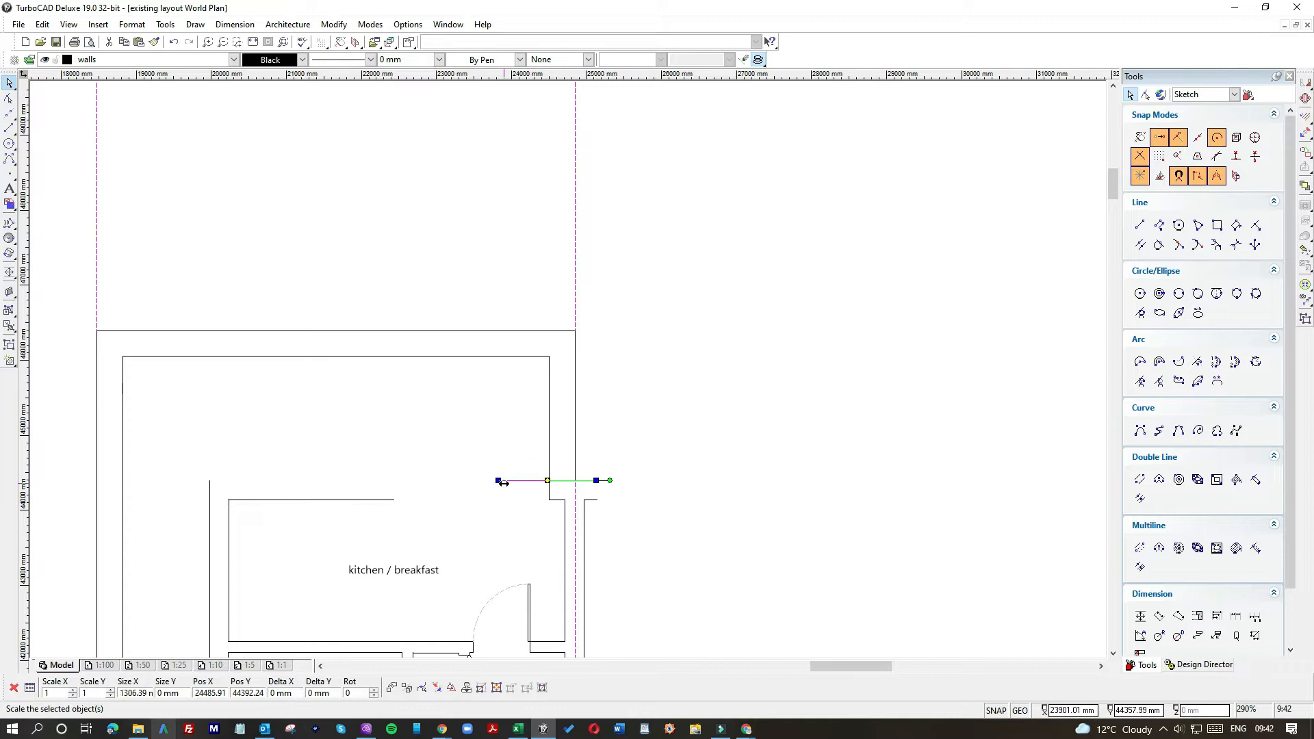
{"action": "left_click", "coordinate": [494, 483]}
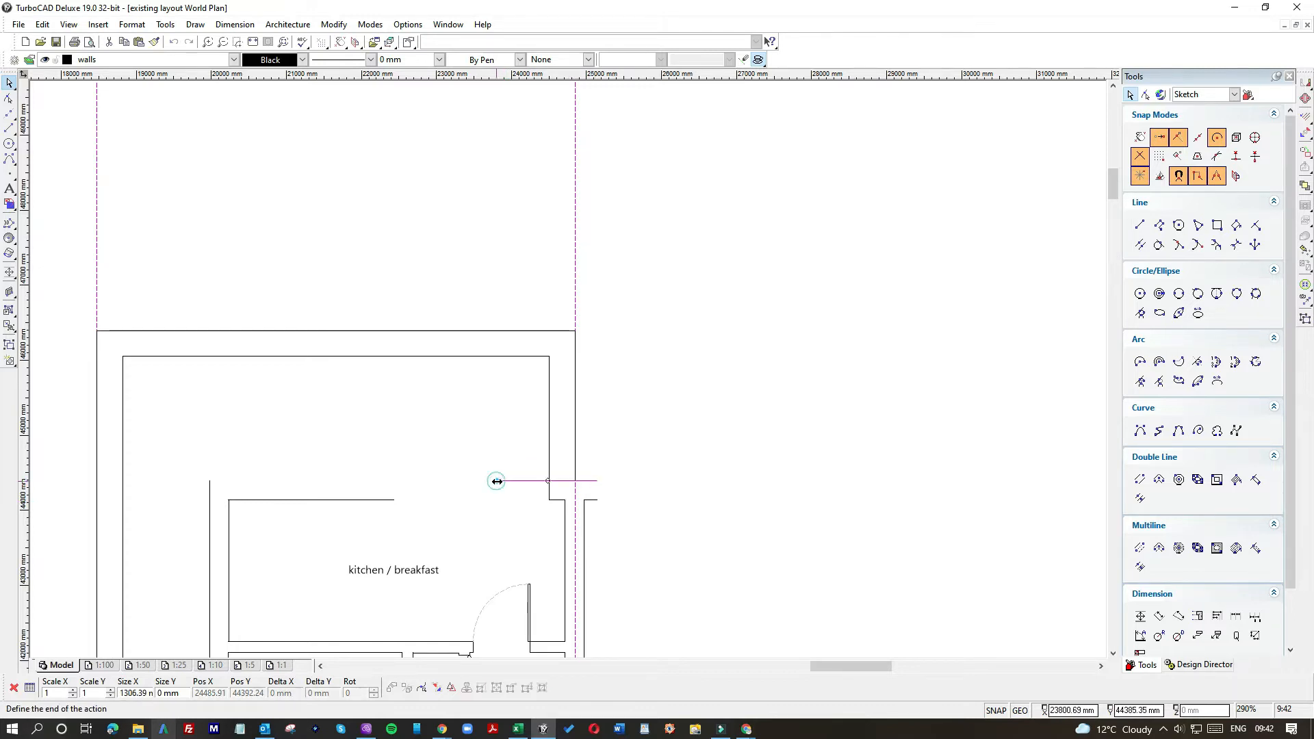
{"action": "left_click", "coordinate": [572, 481]}
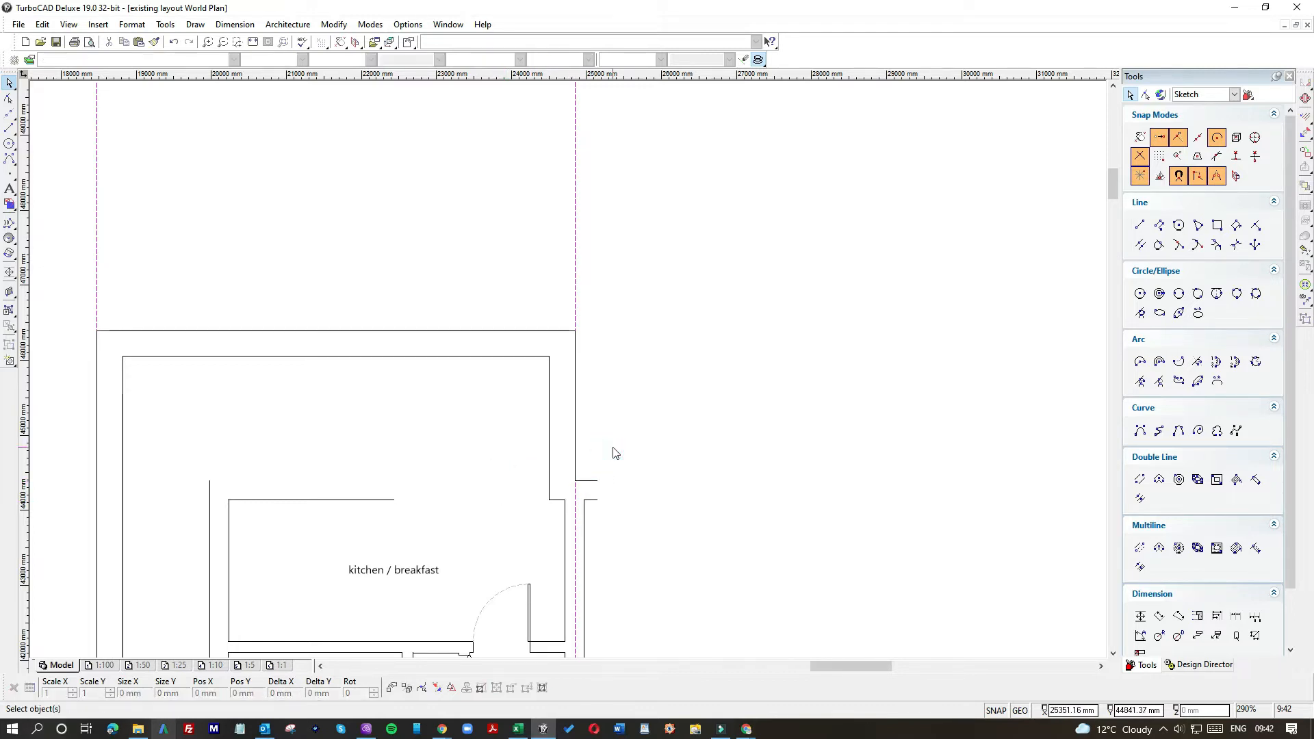
Delete the kitchen's remaining inner rear wall line.
{"action": "left_click", "coordinate": [318, 500]}
{"action": "key", "text": "Delete"}
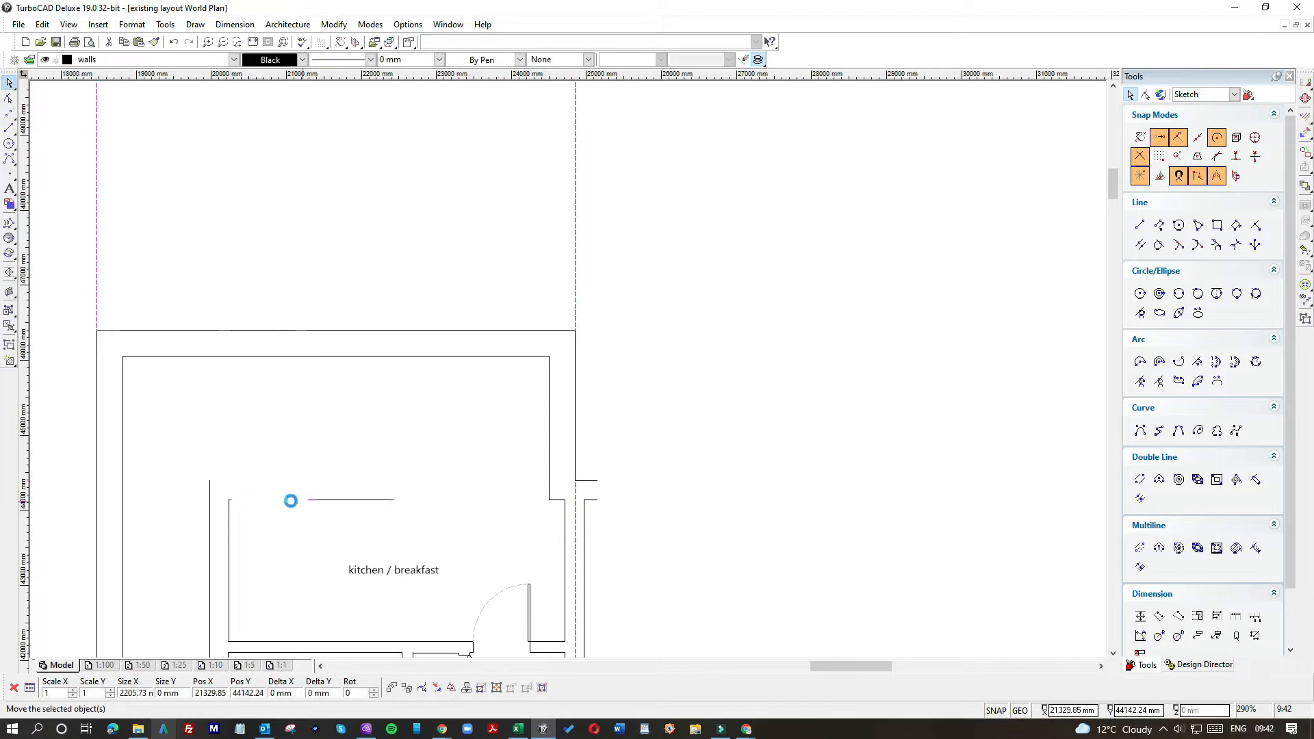
{"action": "scroll", "coordinate": [223, 530], "scroll_direction": "down", "scroll_amount": 1}
{"action": "scroll", "coordinate": [572, 375], "scroll_direction": "up", "scroll_amount": 1}
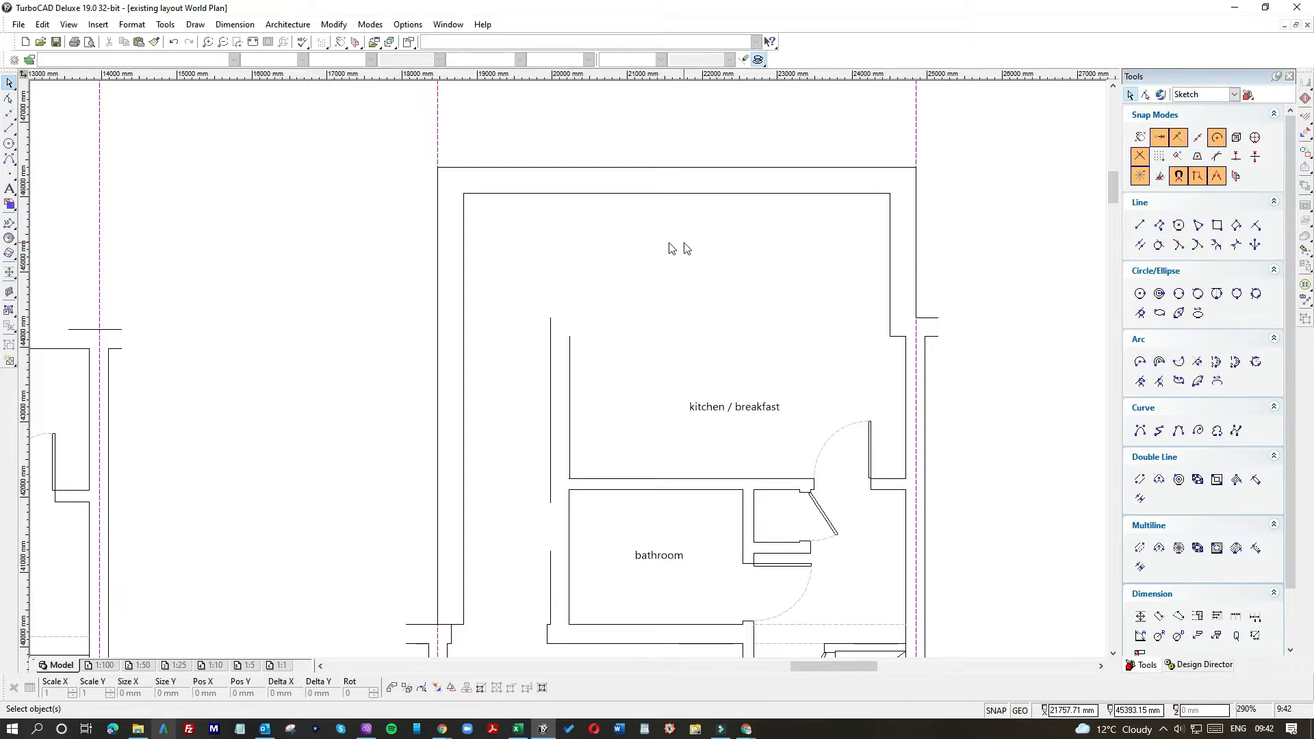
Draw a horizontal line from the rear end of the kitchen's inner side wall line to the extension's inner side wall line.
{"action": "left_click", "coordinate": [9, 128]}
{"action": "left_click", "coordinate": [550, 317]}
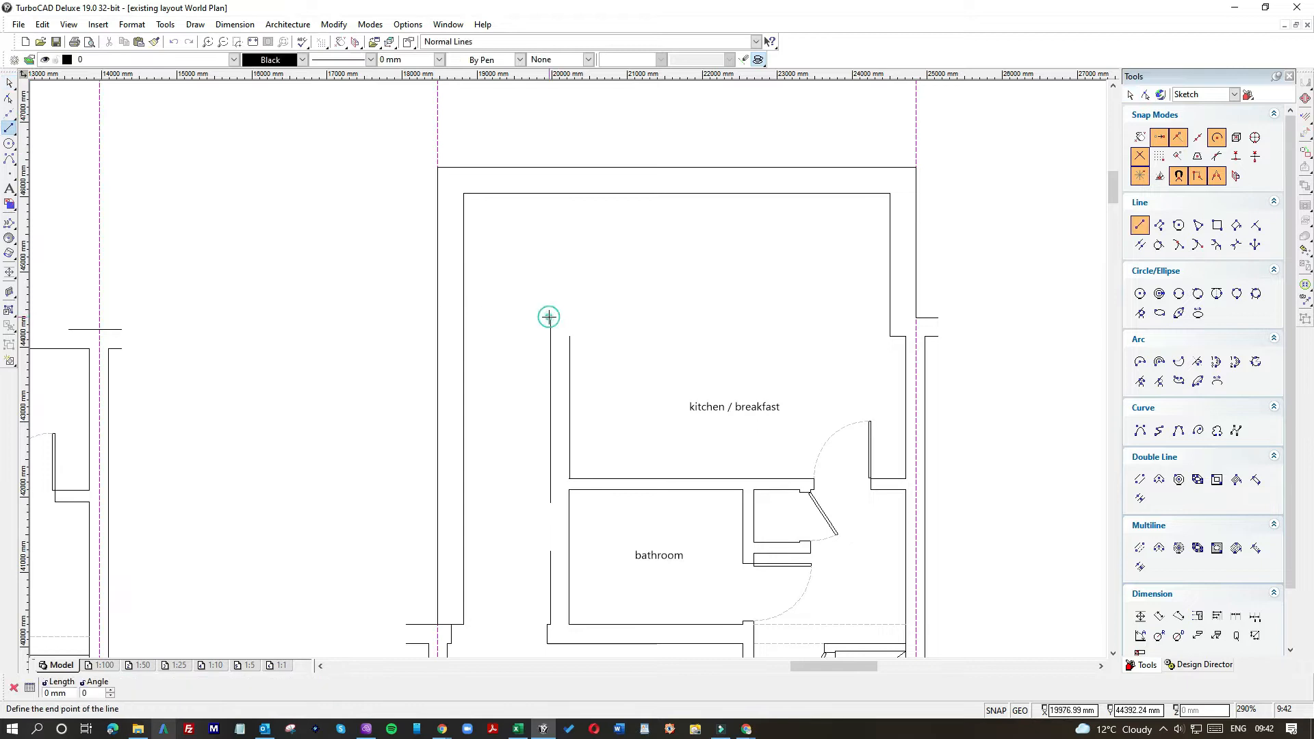
{"action": "key", "text": "Escape"}
{"action": "left_click", "coordinate": [569, 336]}
{"action": "left_click", "coordinate": [448, 336]}
{"action": "left_click", "coordinate": [9, 83]}
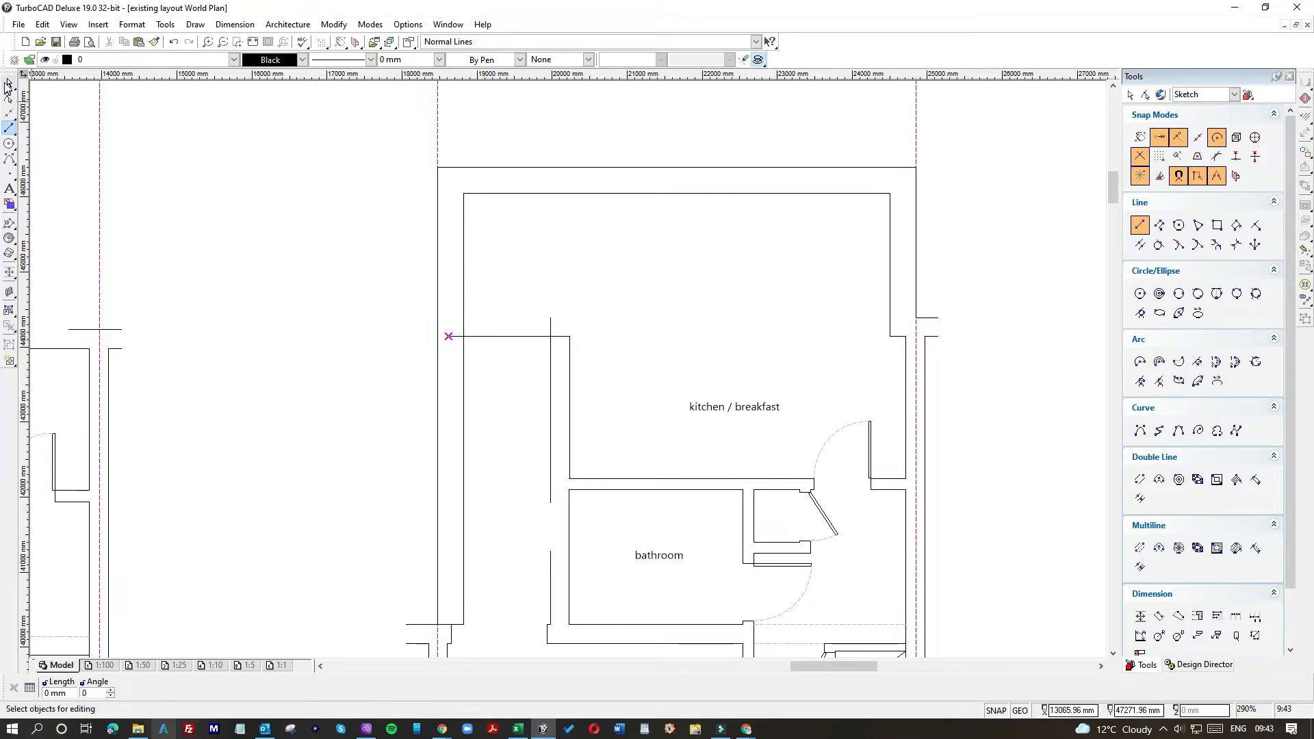
{"action": "left_click", "coordinate": [457, 339]}
{"action": "left_click_drag", "start_coordinate": [448, 336], "coordinate": [463, 336]}
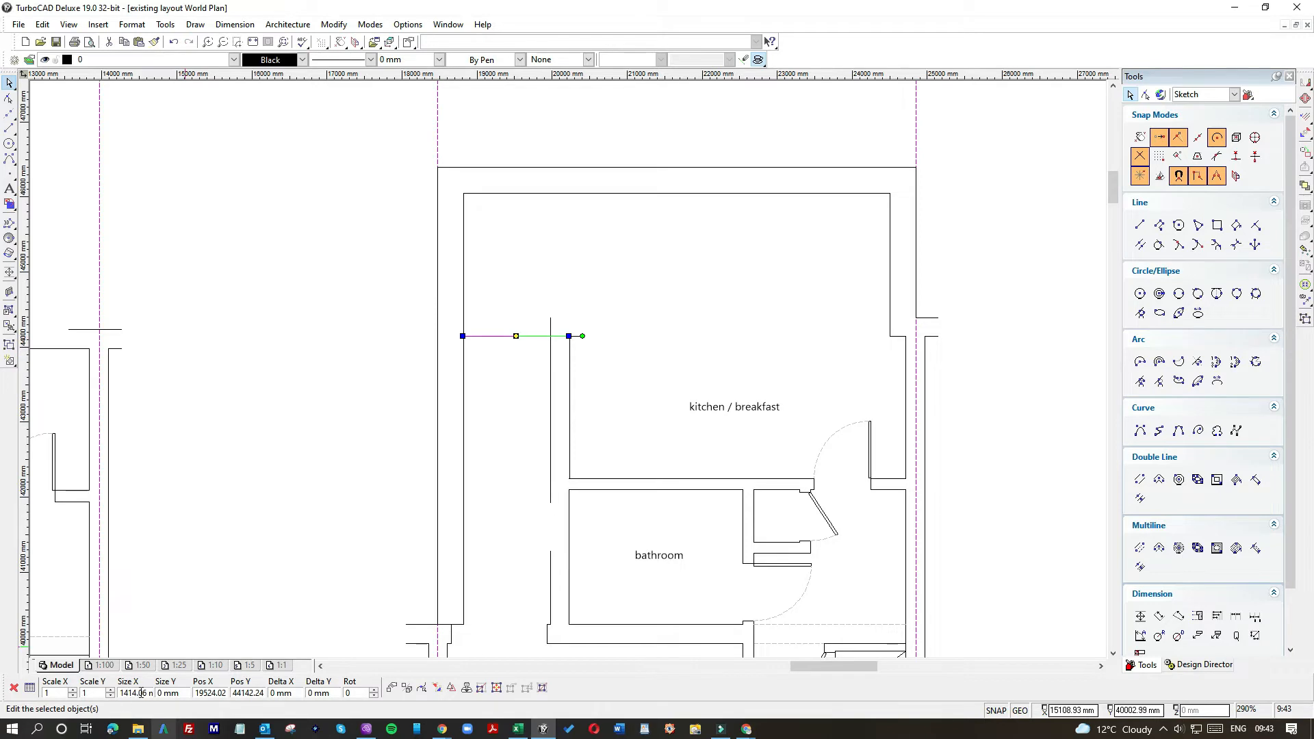
{"action": "left_click", "coordinate": [494, 448]}
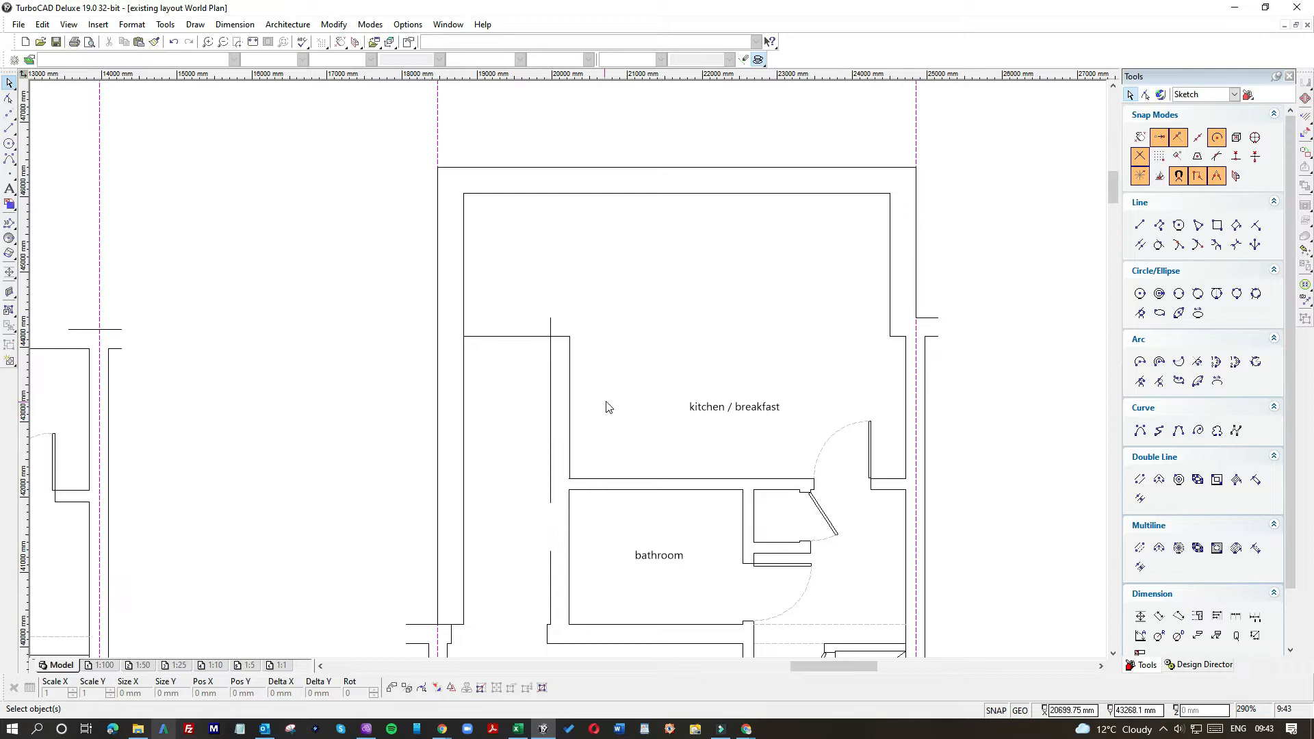
Move the "kitchen / breakfast" and "bathroom" labels out of the plan to the space beyond the right-hand boundary.
{"action": "left_click", "coordinate": [715, 414]}
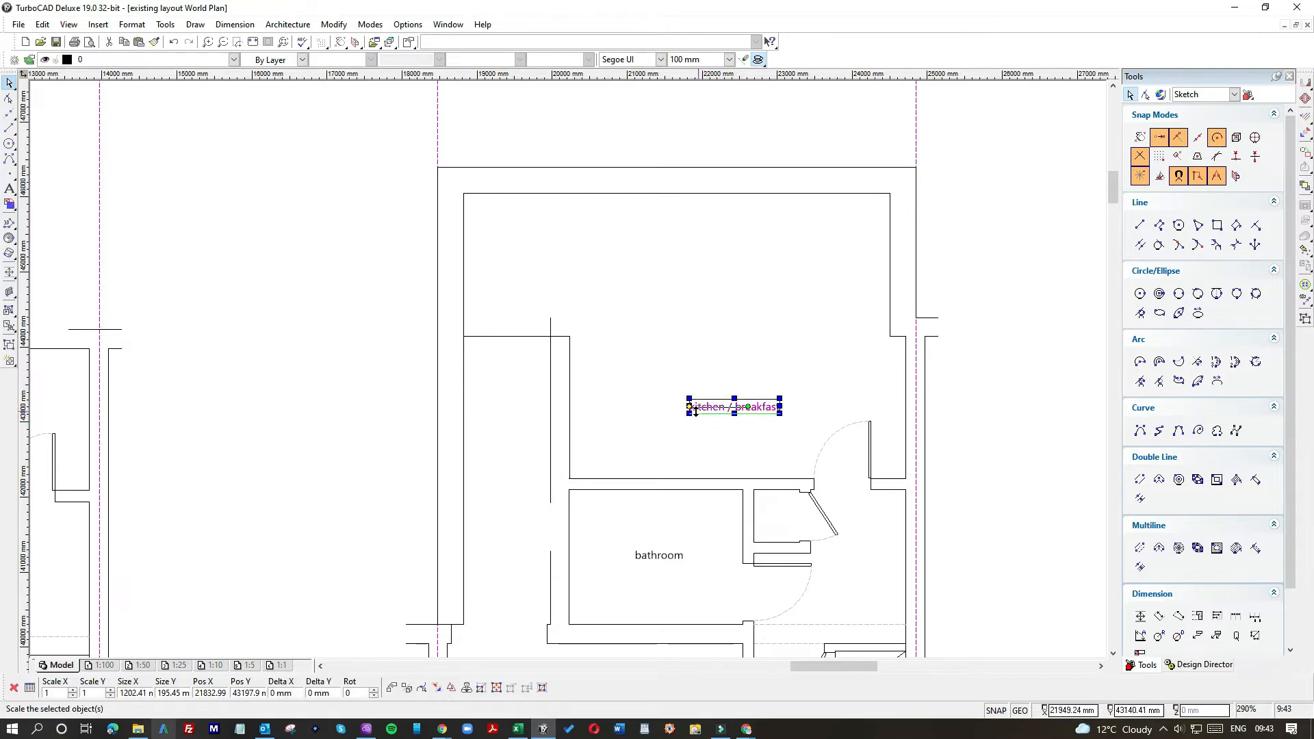
{"action": "left_click", "coordinate": [690, 409]}
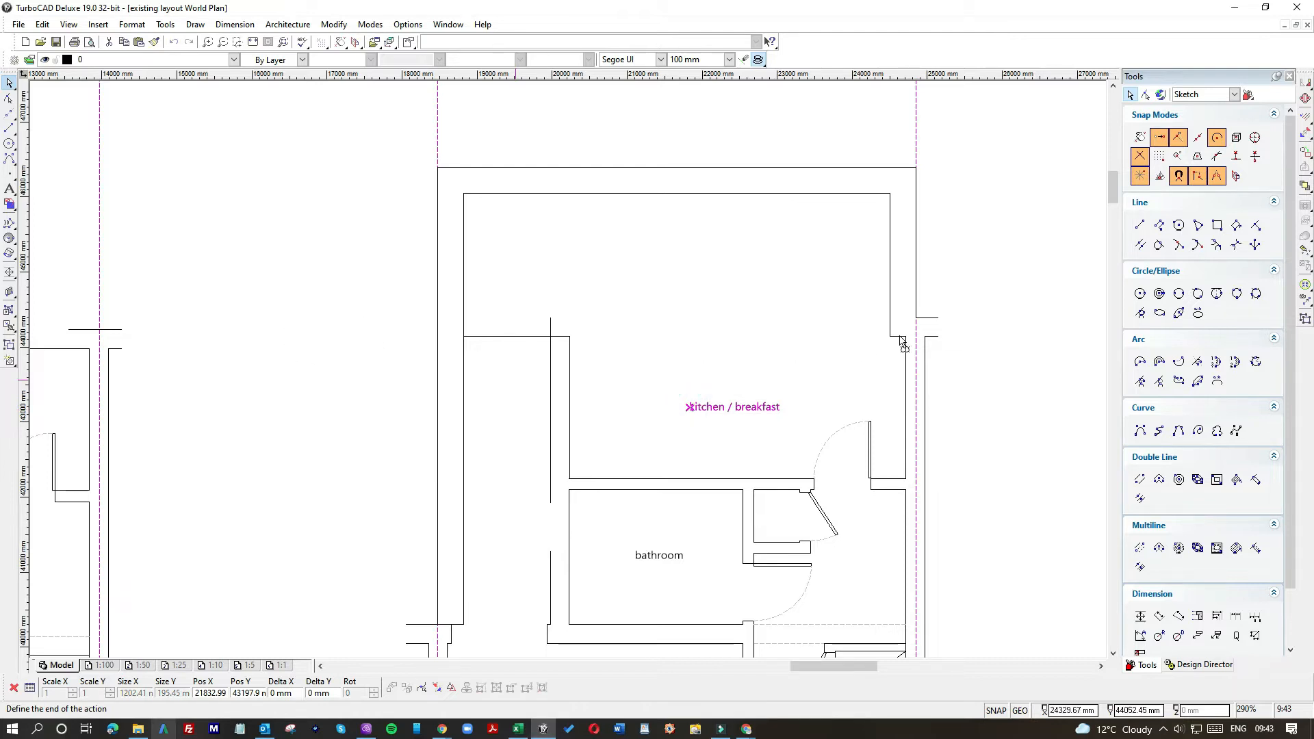
{"action": "left_click", "coordinate": [963, 340]}
{"action": "left_click", "coordinate": [658, 555]}
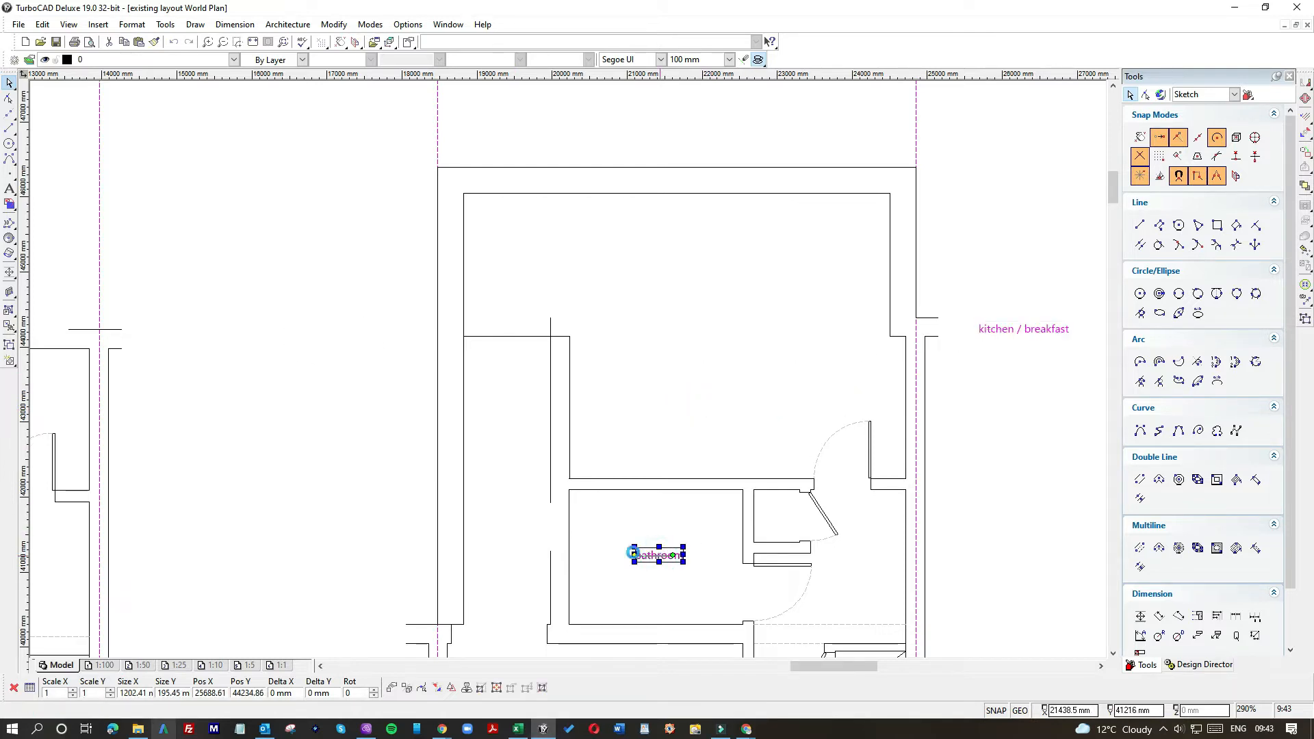
{"action": "left_click", "coordinate": [635, 555]}
{"action": "left_click", "coordinate": [1008, 356]}
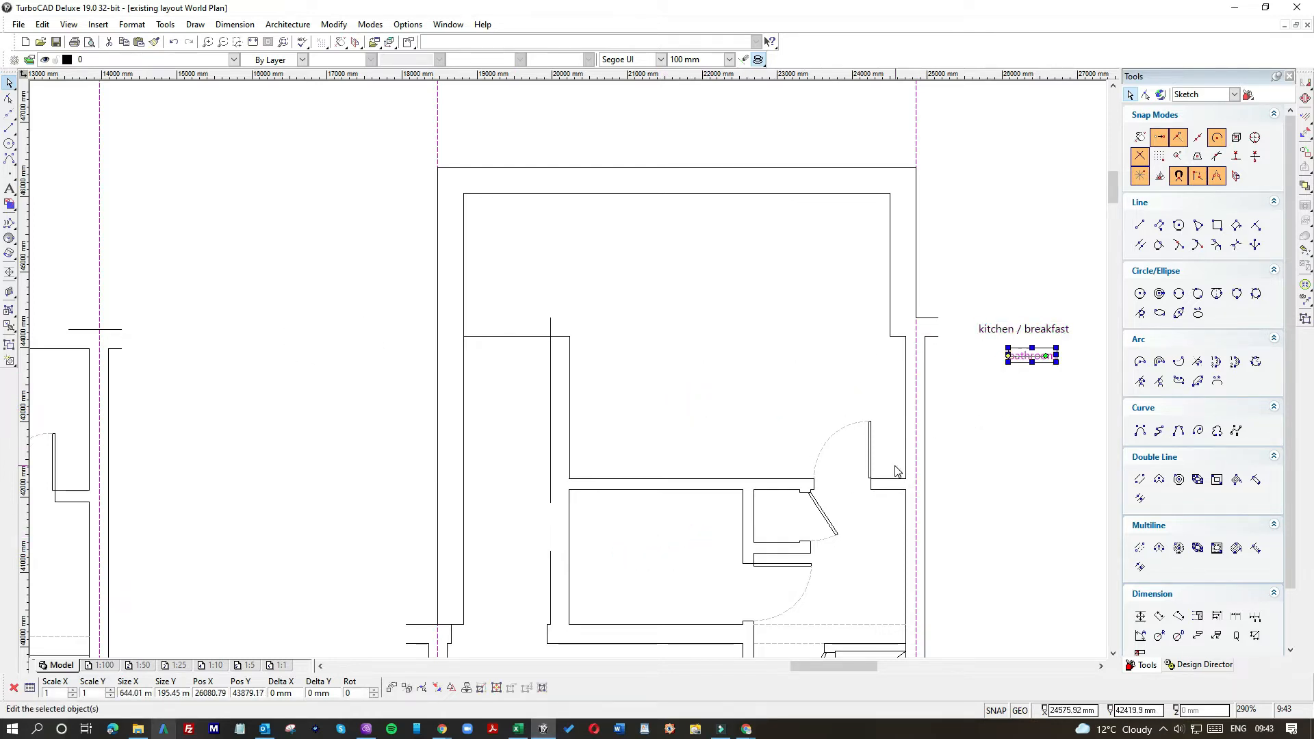
Move the kitchen, cupboard and bathroom doors out of the plan and place them near the relocated room labels.
{"action": "left_click", "coordinate": [817, 433]}
{"action": "left_click", "coordinate": [847, 445]}
{"action": "left_click", "coordinate": [991, 257]}
{"action": "left_click_drag", "start_coordinate": [844, 550], "coordinate": [821, 504]}
{"action": "left_click", "coordinate": [822, 516]}
{"action": "left_click", "coordinate": [1025, 427]}
{"action": "left_click_drag", "start_coordinate": [840, 592], "coordinate": [787, 561]}
{"action": "left_click", "coordinate": [782, 591]}
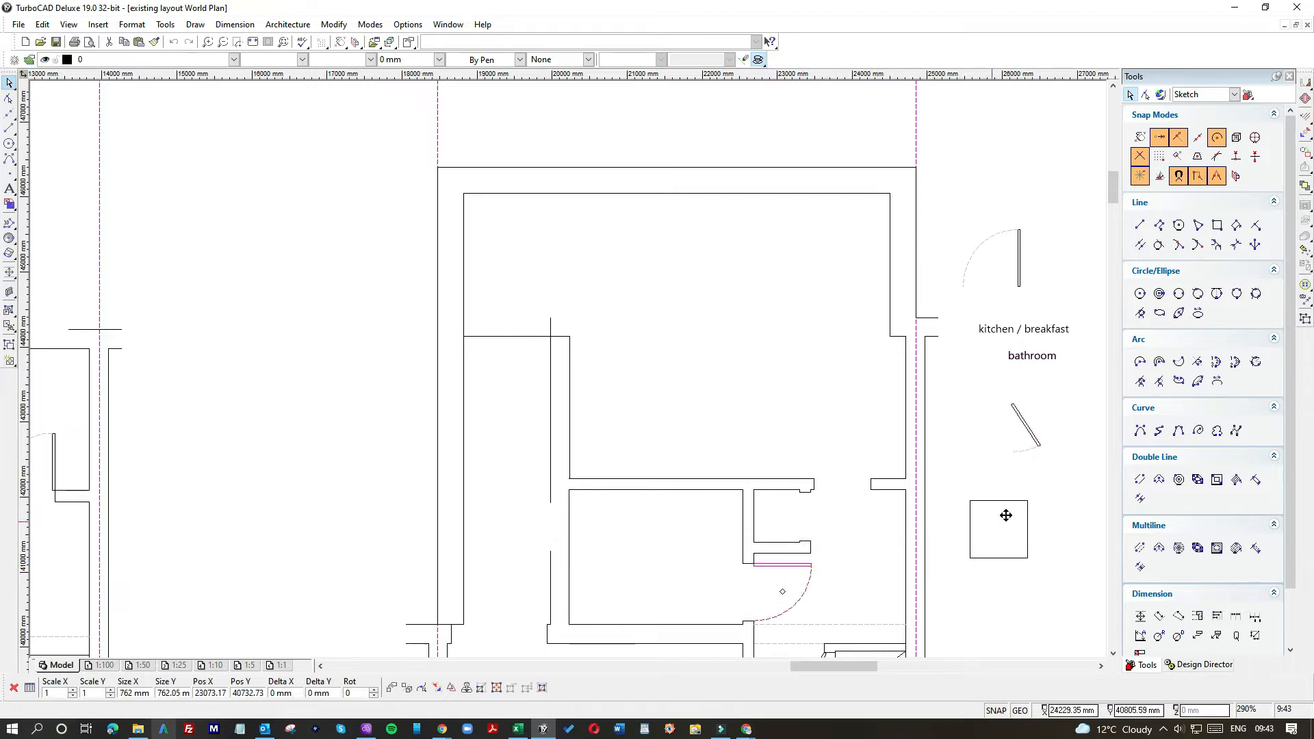
{"action": "left_click", "coordinate": [1042, 506]}
Delete the partition walls between the kitchen, bathroom and cupboard, and close the resulting gap in the right-hand inner wall line.
{"action": "left_click_drag", "start_coordinate": [830, 568], "coordinate": [704, 457]}
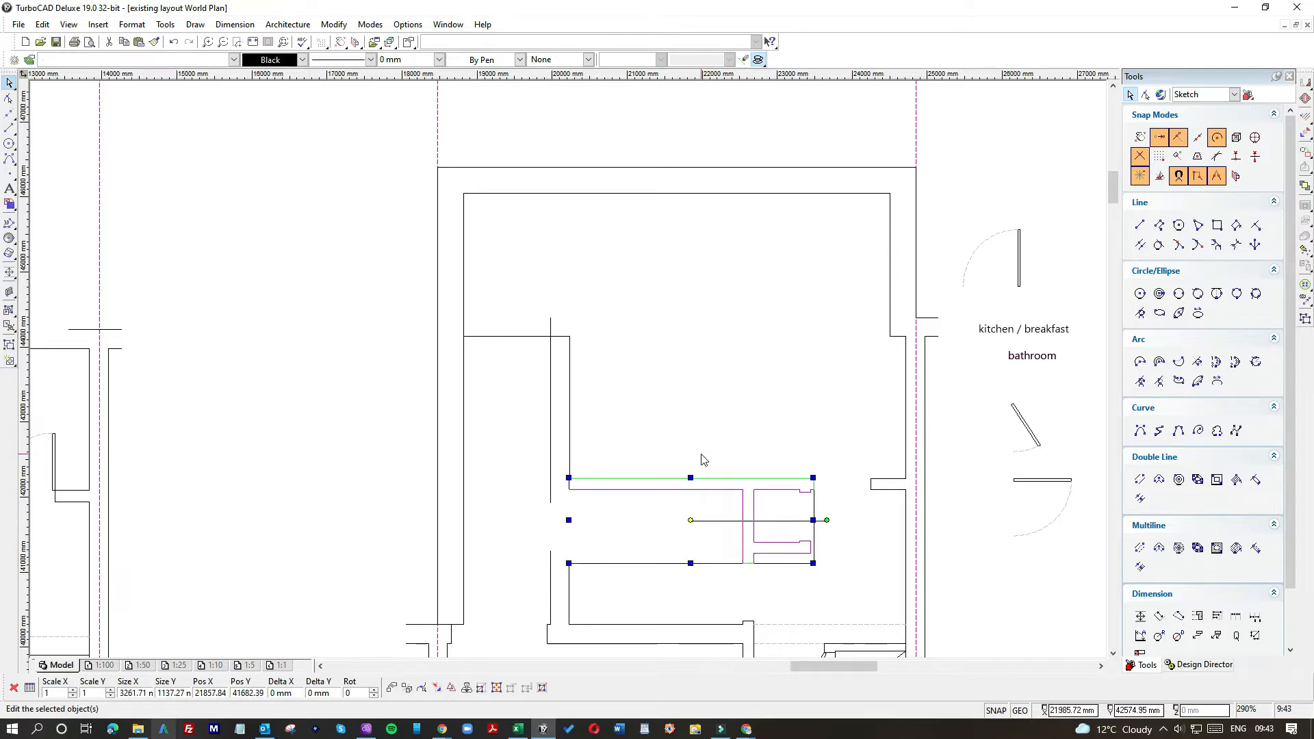
{"action": "key", "text": "Delete"}
{"action": "left_click_drag", "start_coordinate": [902, 529], "coordinate": [905, 477]}
{"action": "key", "text": "Delete"}
{"action": "left_click", "coordinate": [904, 494]}
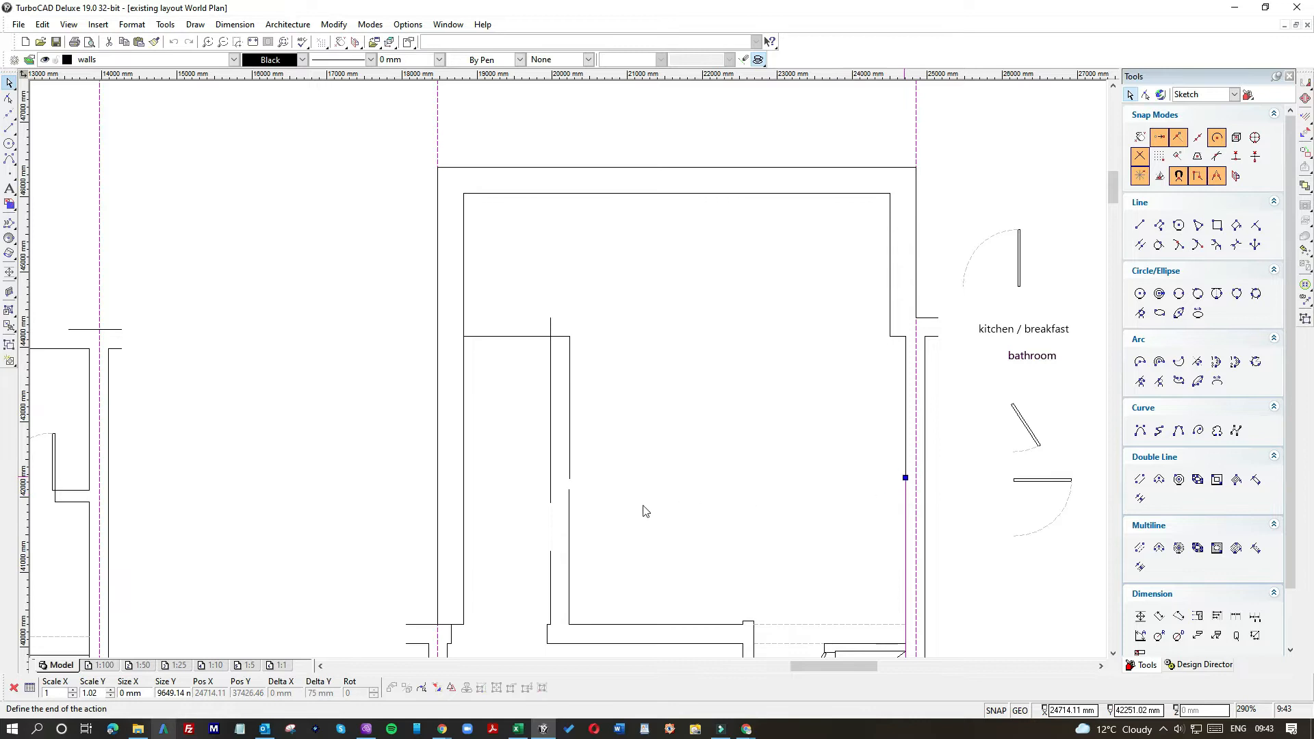
{"action": "left_click", "coordinate": [598, 466]}
{"action": "scroll", "coordinate": [605, 469], "scroll_direction": "down", "scroll_amount": 2}
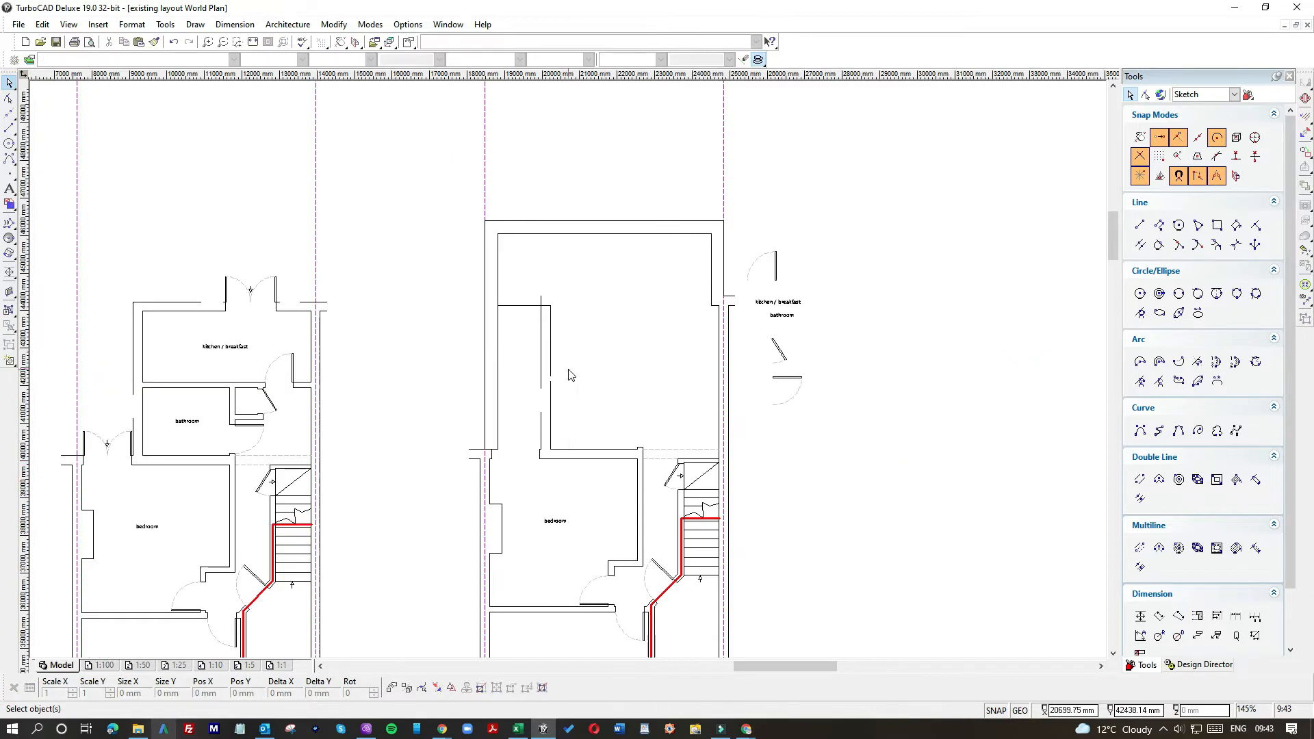
Close the gap in the existing outer side wall line and draw a 2000 mm vertical guide line rearward from the bedroom's rear wall corner.
{"action": "scroll", "coordinate": [559, 395], "scroll_direction": "up", "scroll_amount": 2}
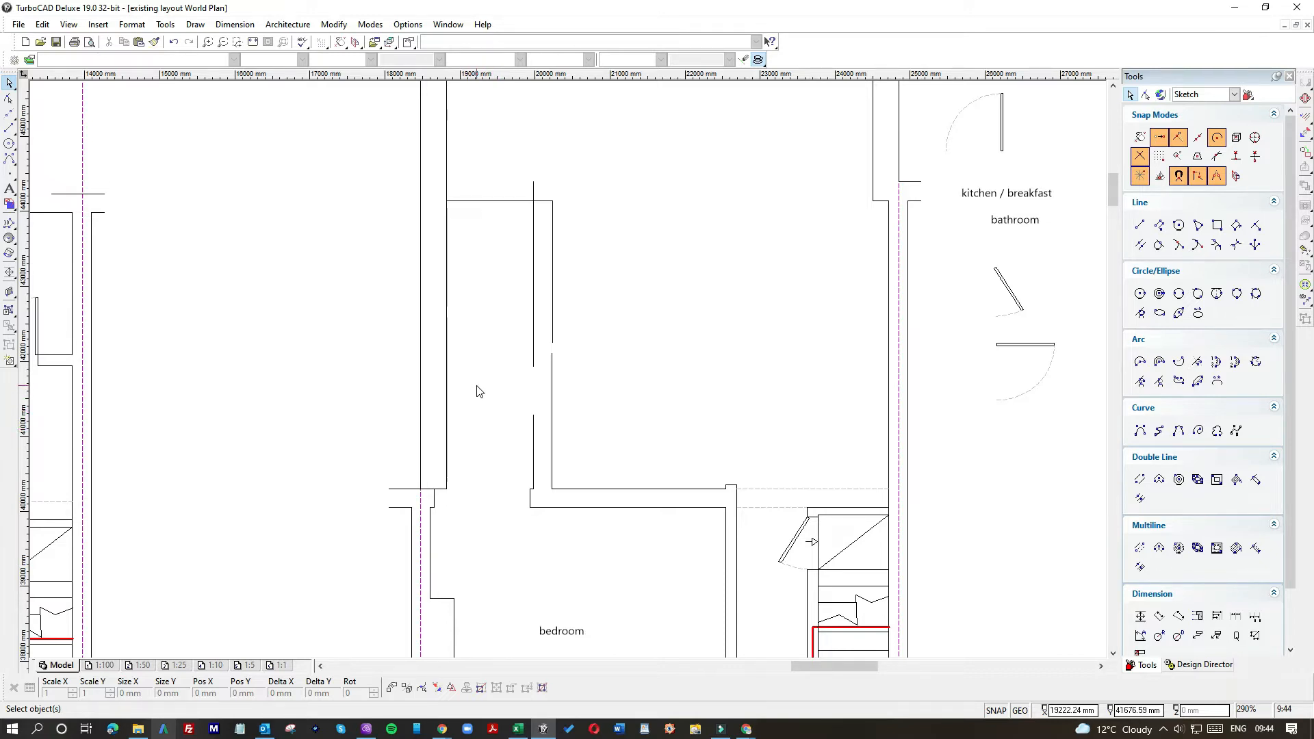
{"action": "left_click", "coordinate": [532, 434]}
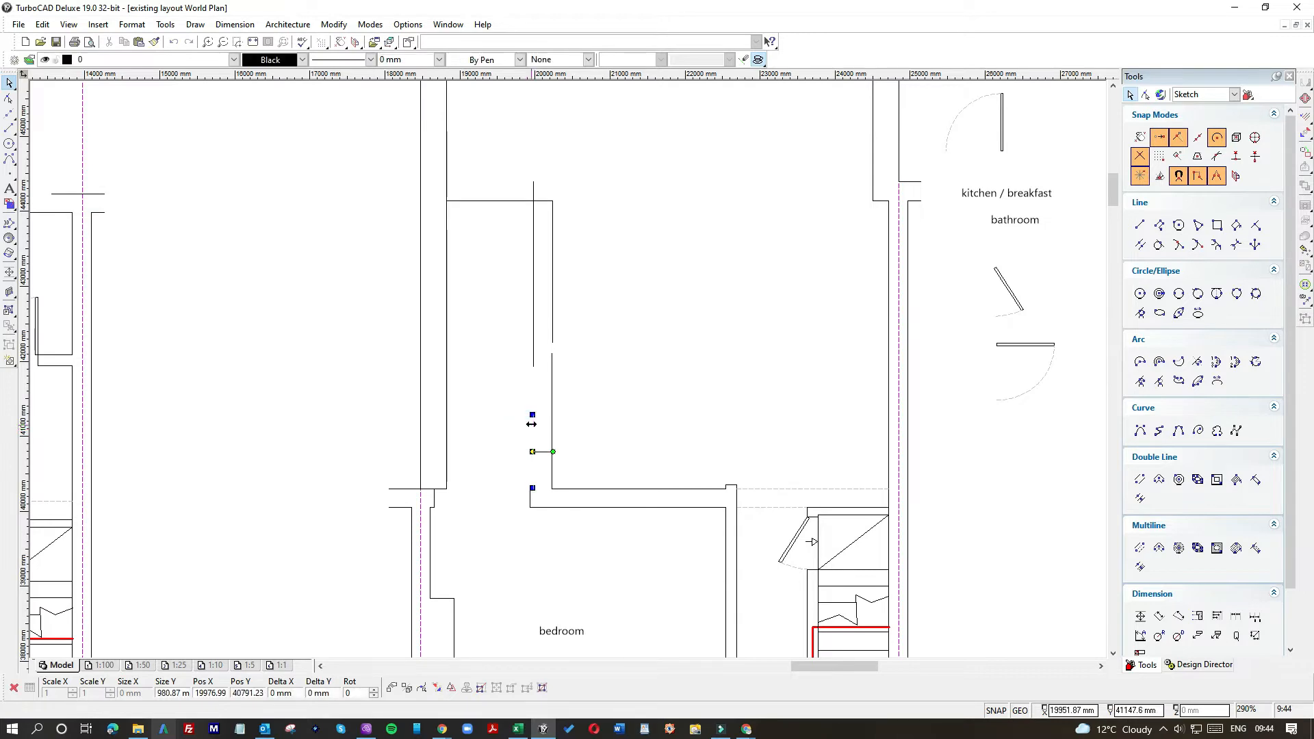
{"action": "left_click", "coordinate": [9, 127]}
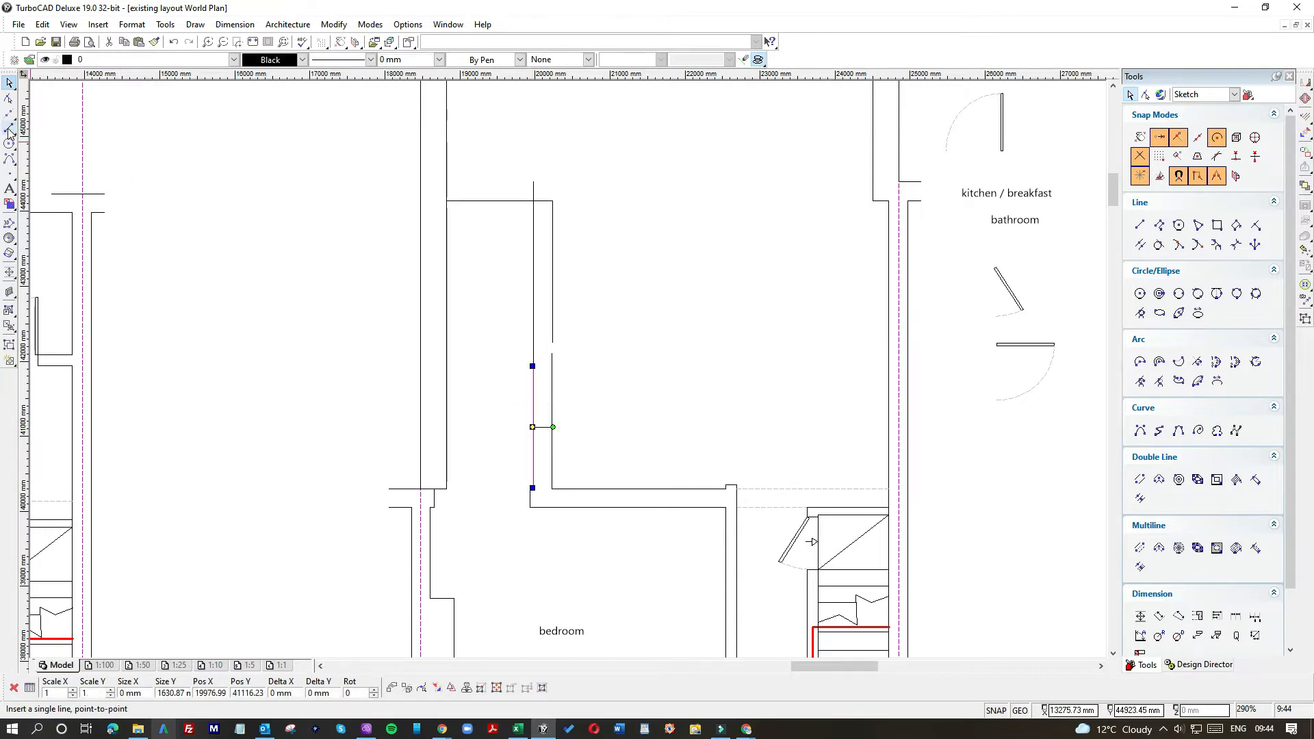
{"action": "left_click", "coordinate": [529, 488]}
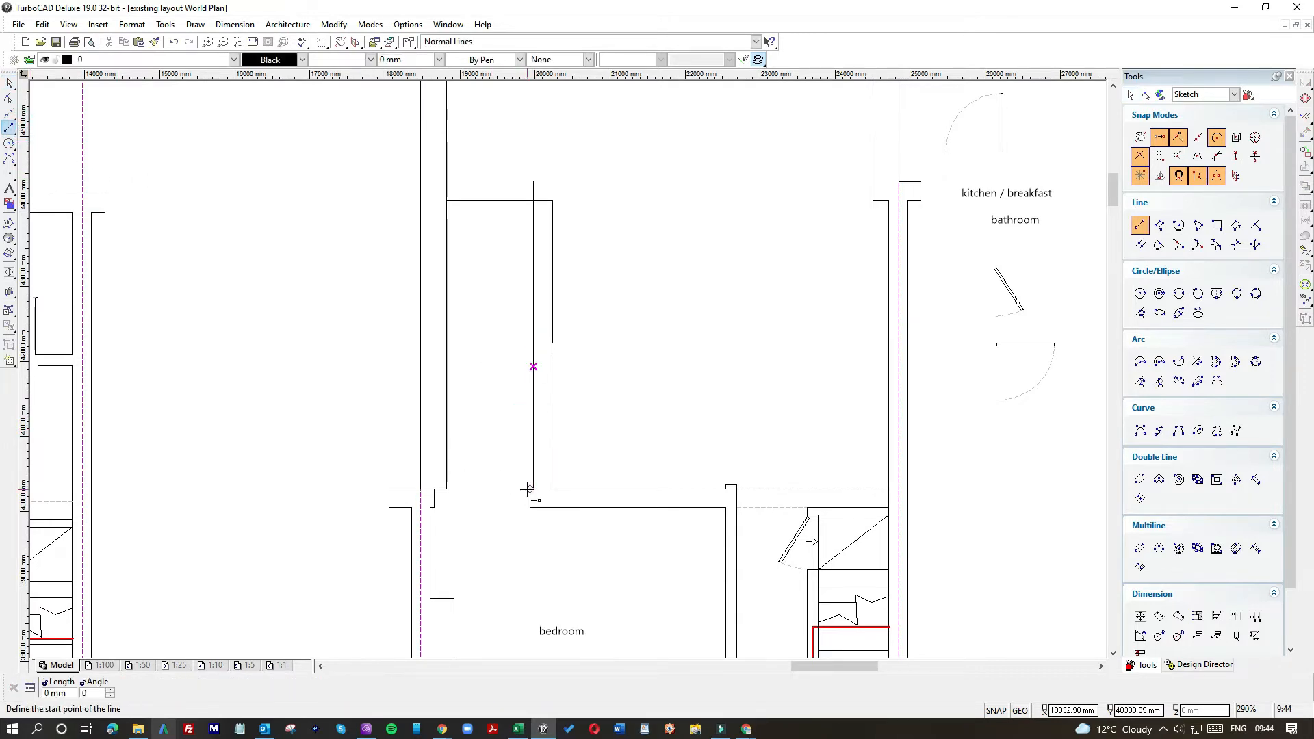
{"action": "key", "text": "Tab"}
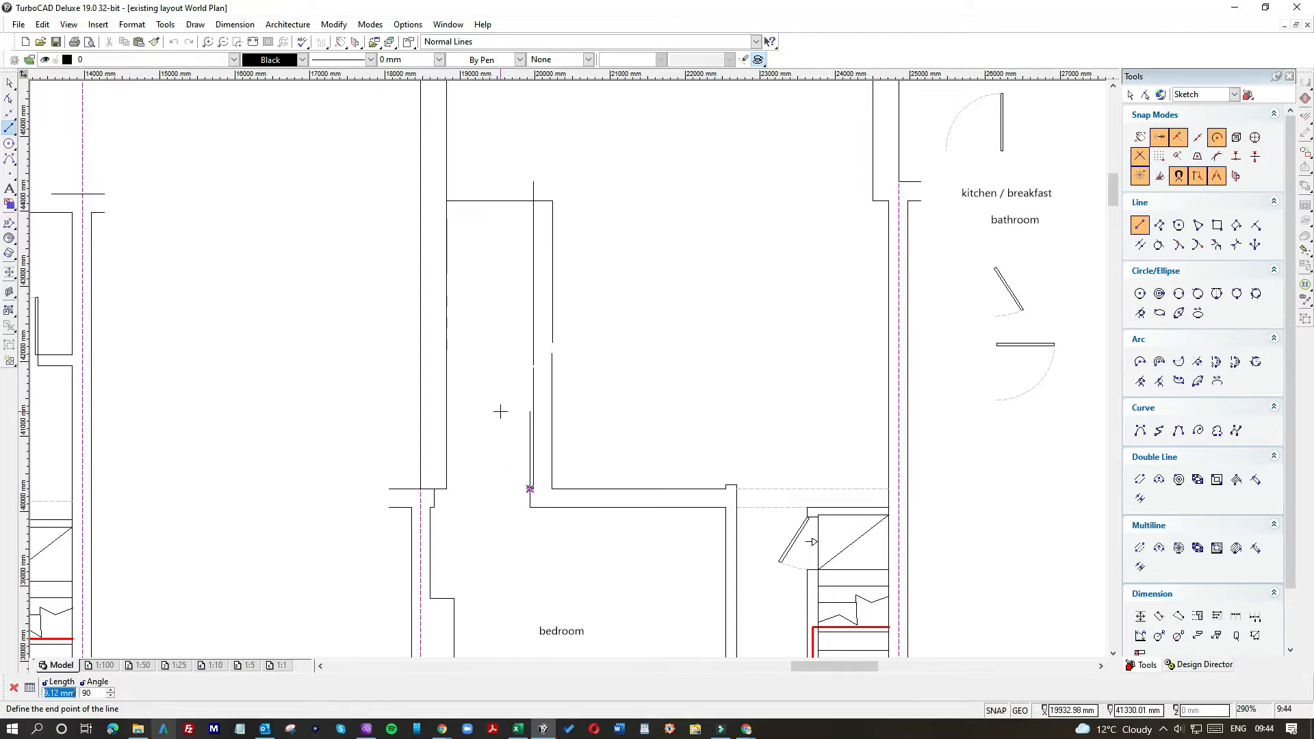
{"action": "type", "text": "2000"}
{"action": "key", "text": "Return"}
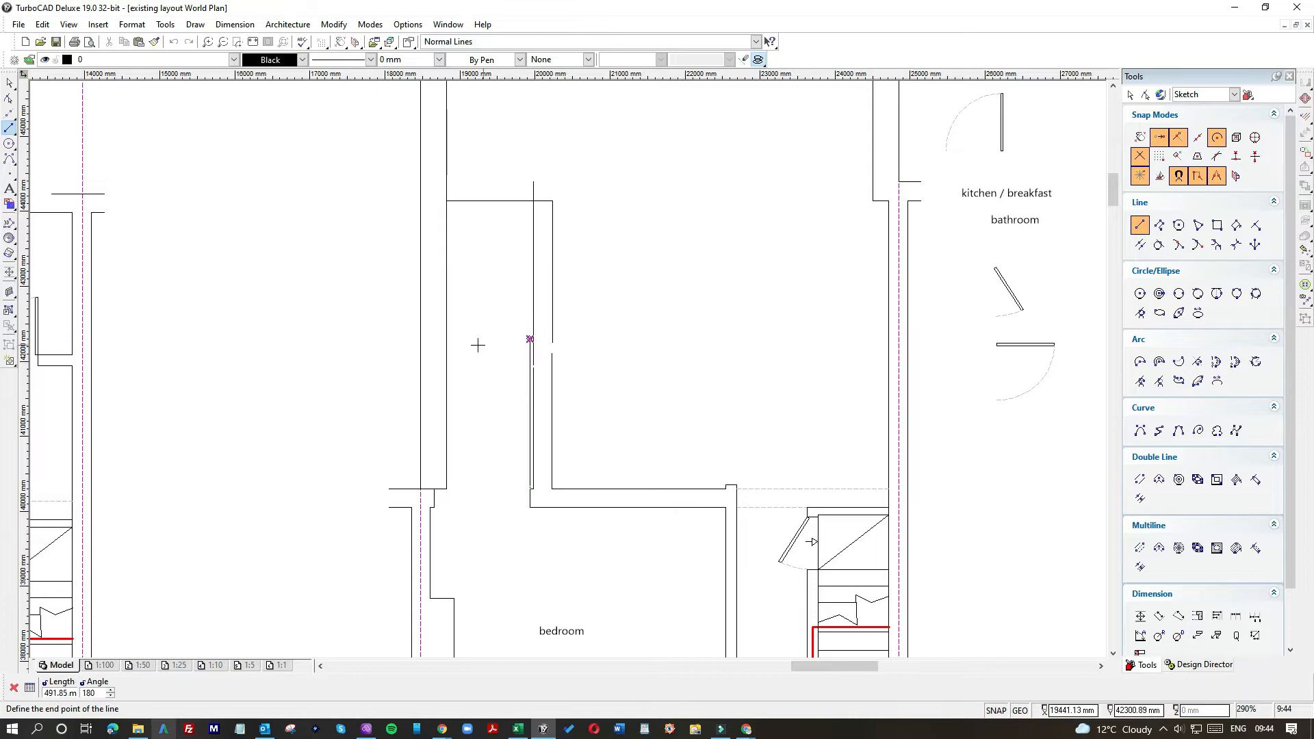
Draw a horizontal line from the guide's far end across both side extension wall lines and delete the 2000 mm guide line.
{"action": "left_click", "coordinate": [401, 339]}
{"action": "left_click", "coordinate": [9, 82]}
{"action": "left_click", "coordinate": [524, 346]}
{"action": "left_click", "coordinate": [527, 354]}
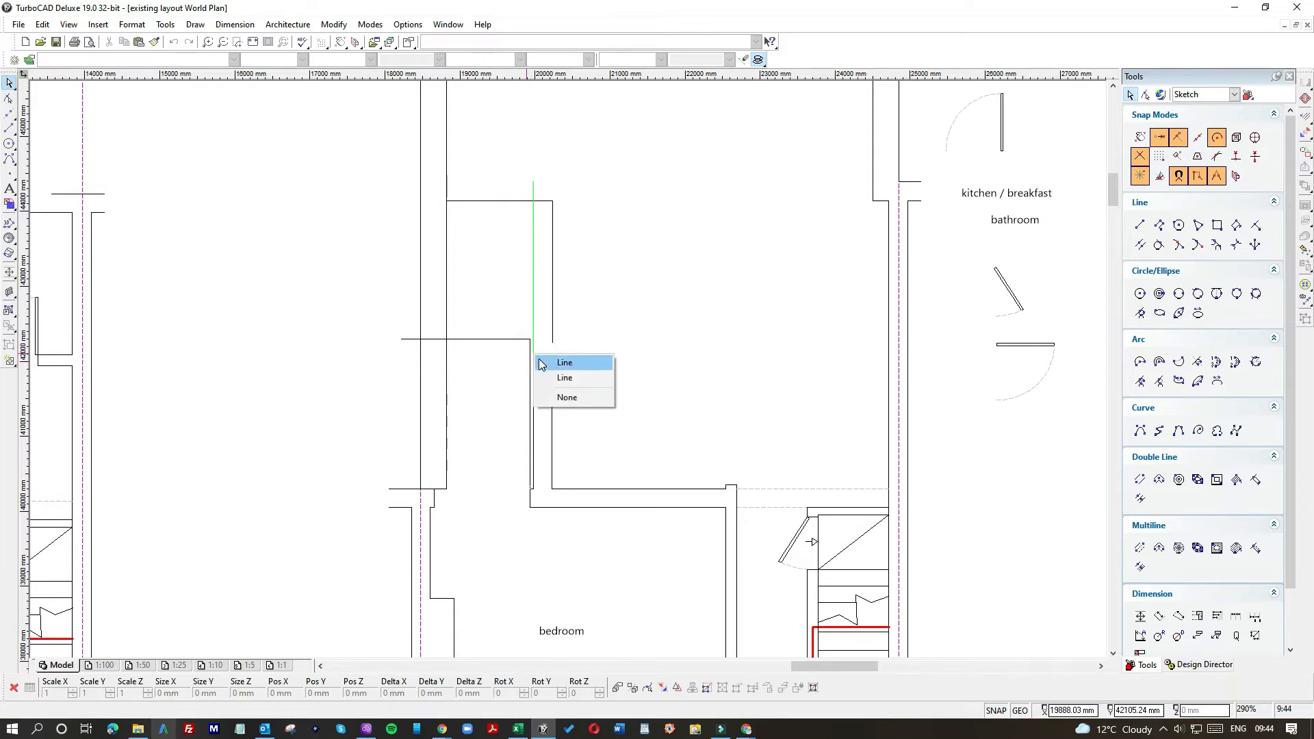
{"action": "left_click", "coordinate": [544, 379]}
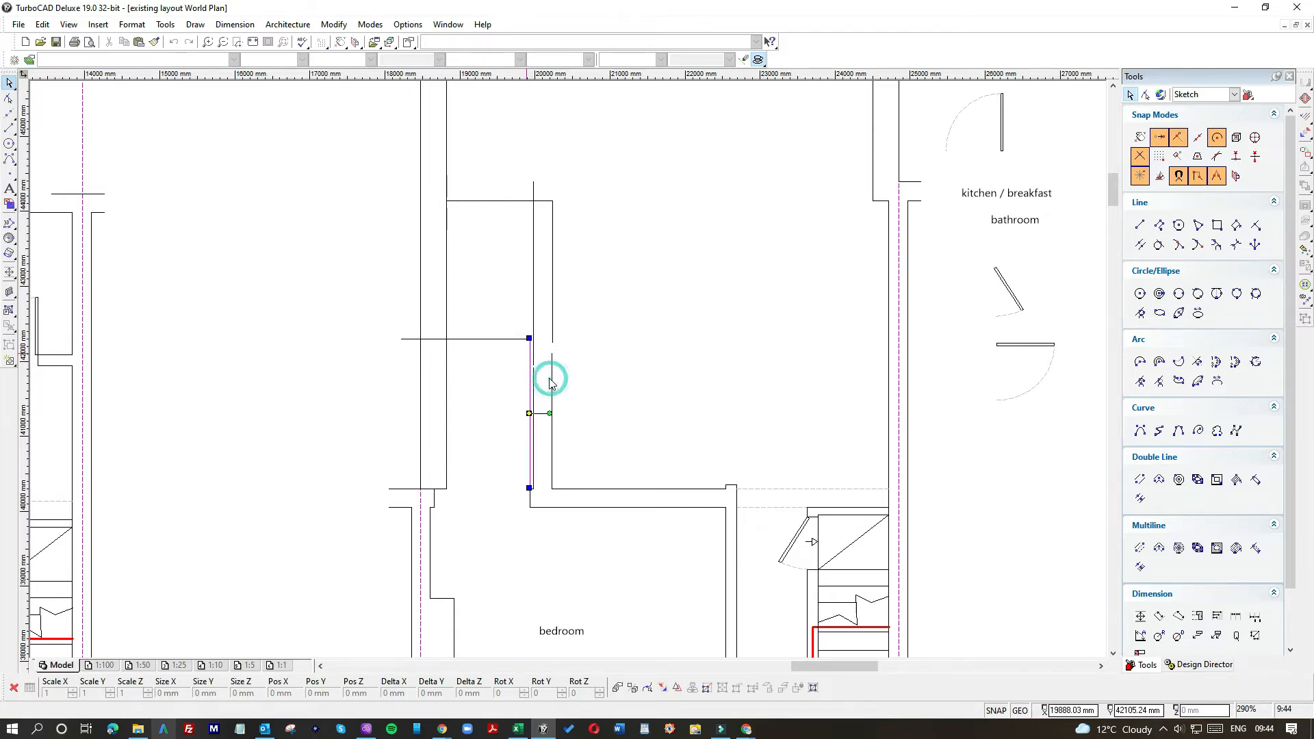
Draw a 340 mm vertical line rearward from the horizontal line's inner end and a second horizontal line from it across the side extension walls.
{"action": "left_click", "coordinate": [10, 128]}
{"action": "left_click", "coordinate": [527, 338]}
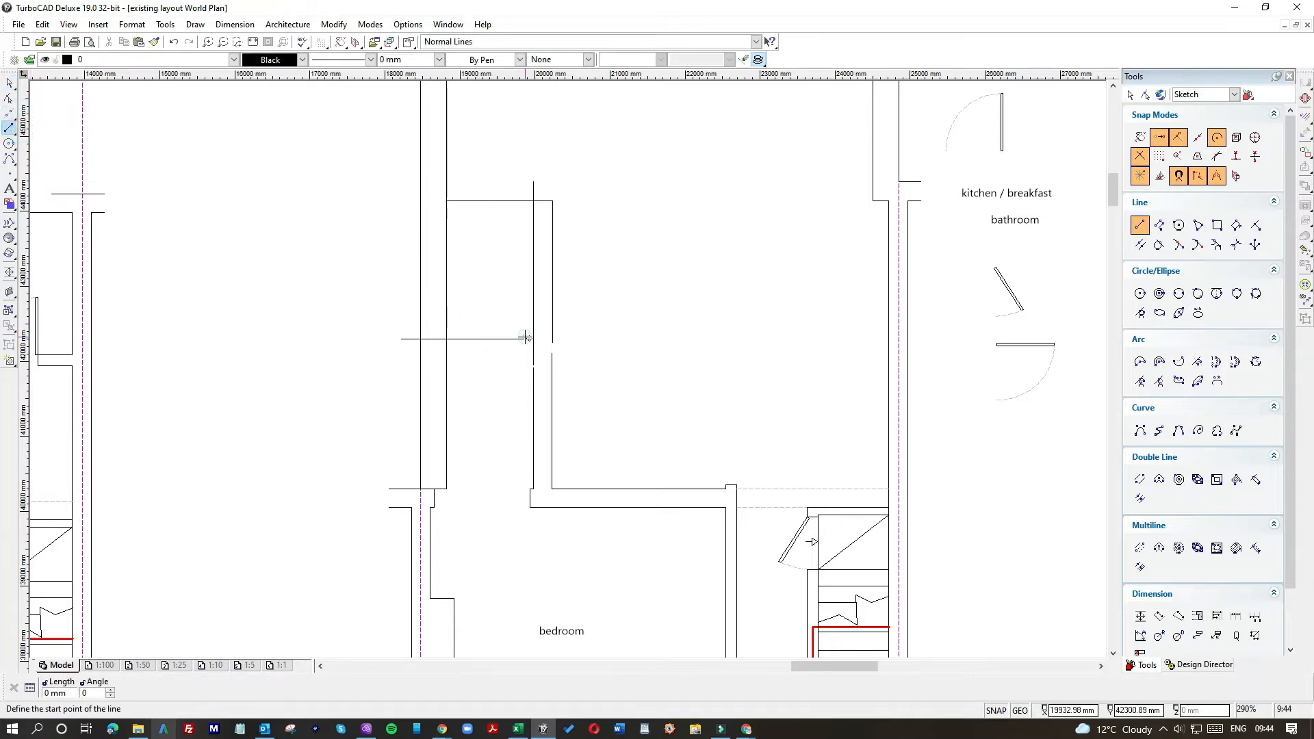
{"action": "key", "text": "Tab"}
{"action": "type", "text": "340"}
{"action": "key", "text": "Return"}
{"action": "left_click", "coordinate": [531, 314]}
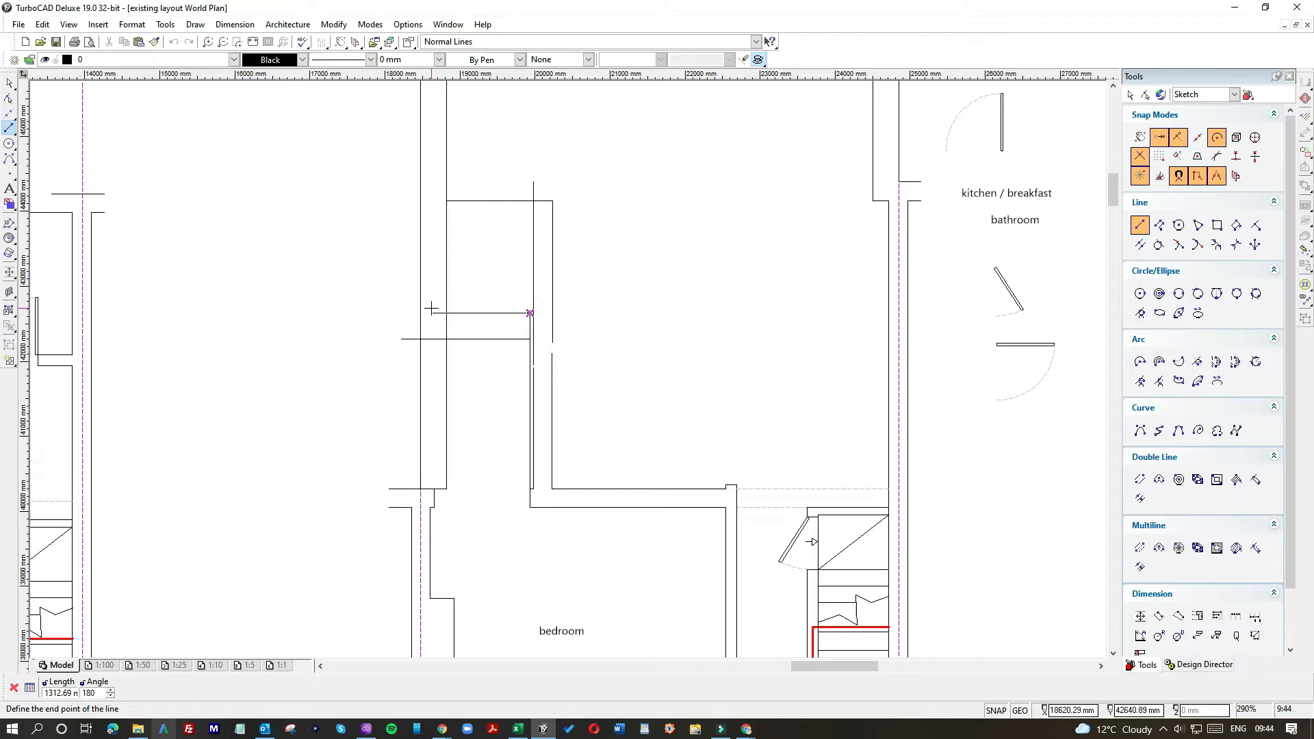
{"action": "left_click", "coordinate": [398, 312]}
{"action": "left_click", "coordinate": [12, 84]}
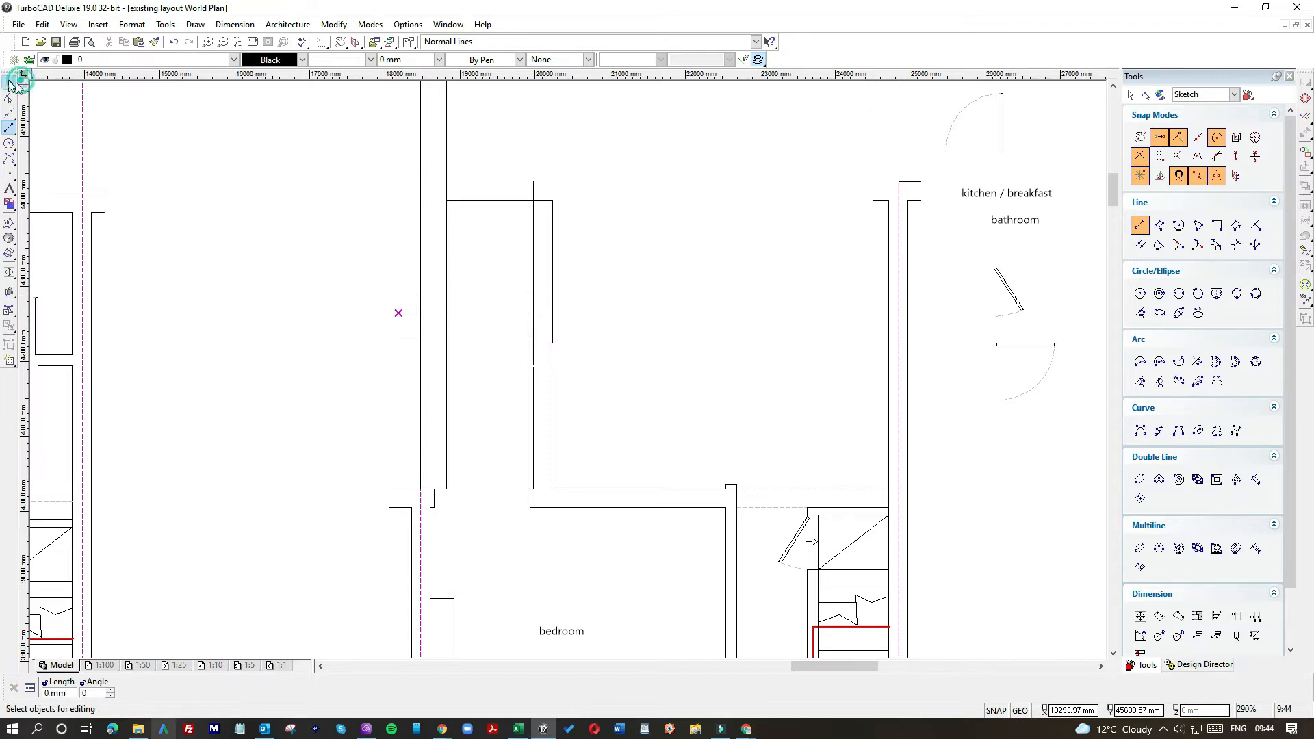
Delete the long vertical guide line and extend the upper horizontal line to the existing kitchen's inner side wall line.
{"action": "scroll", "coordinate": [495, 354], "scroll_direction": "up", "scroll_amount": 3}
{"action": "left_click", "coordinate": [637, 363]}
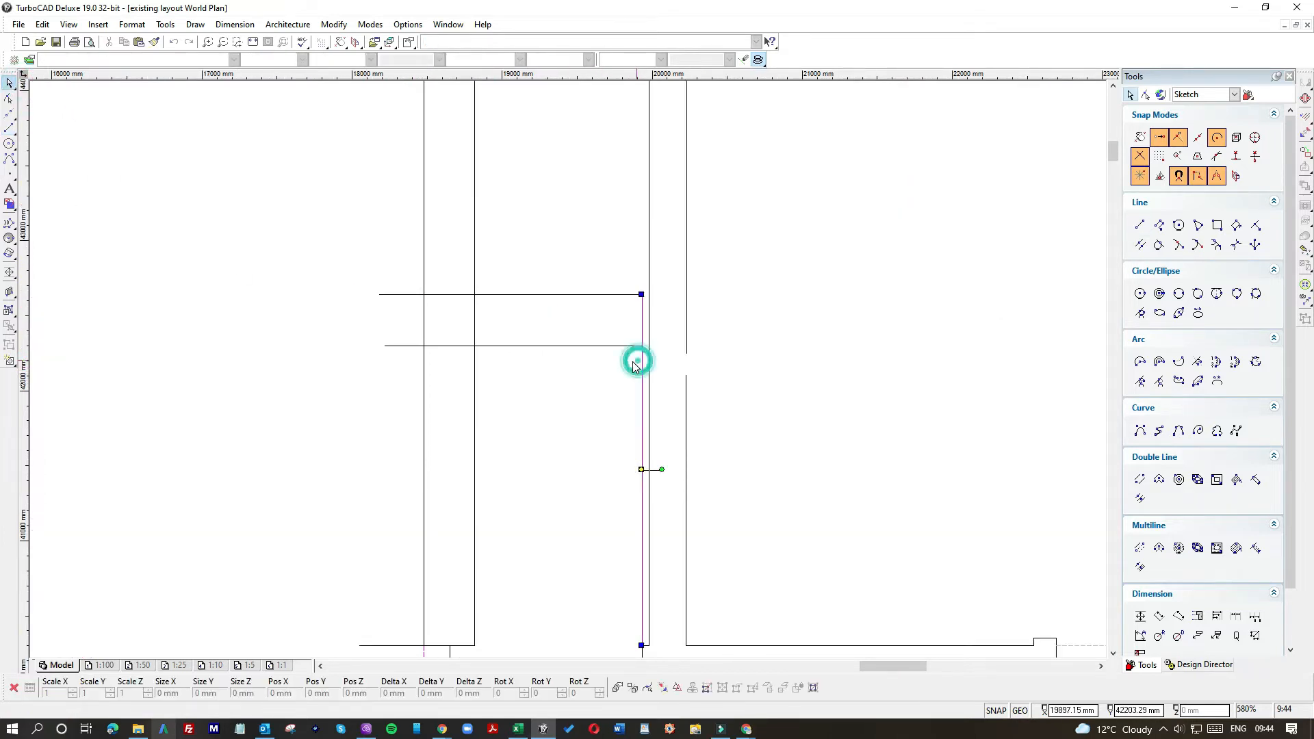
{"action": "key", "text": "Delete"}
{"action": "left_click", "coordinate": [619, 296]}
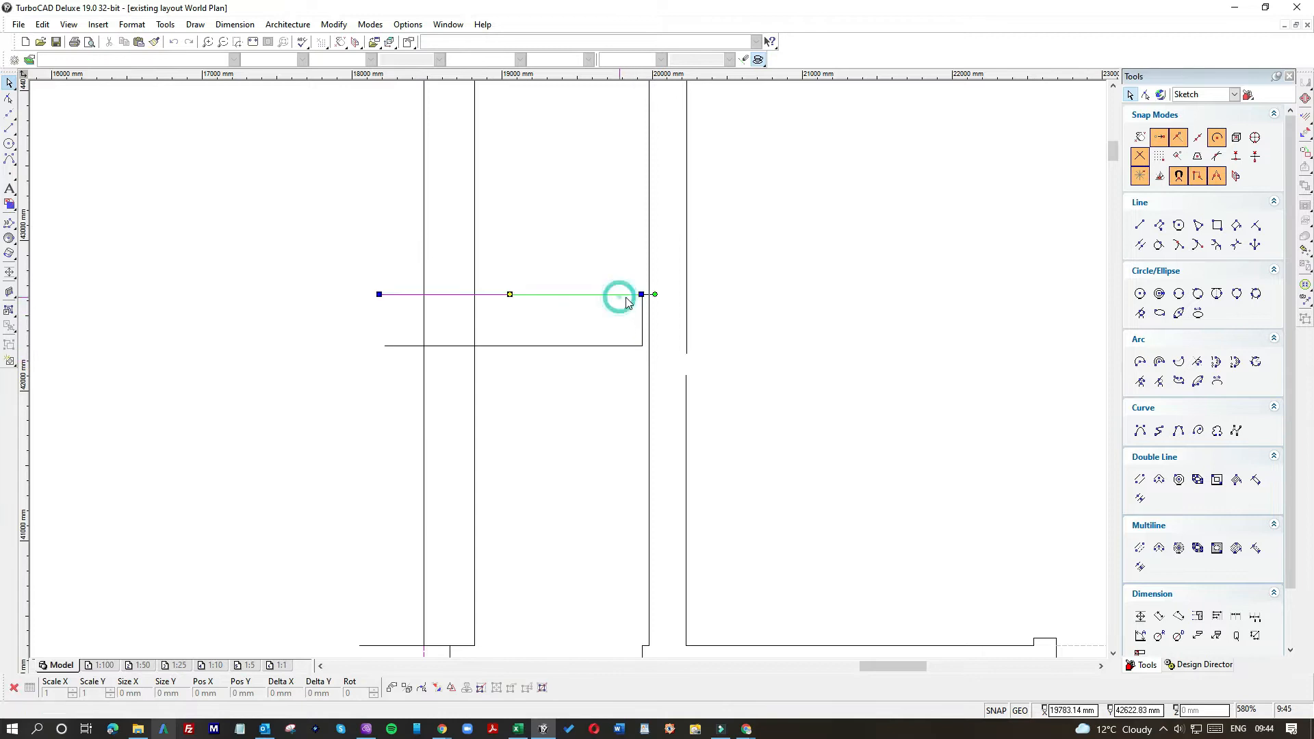
{"action": "left_click", "coordinate": [641, 295]}
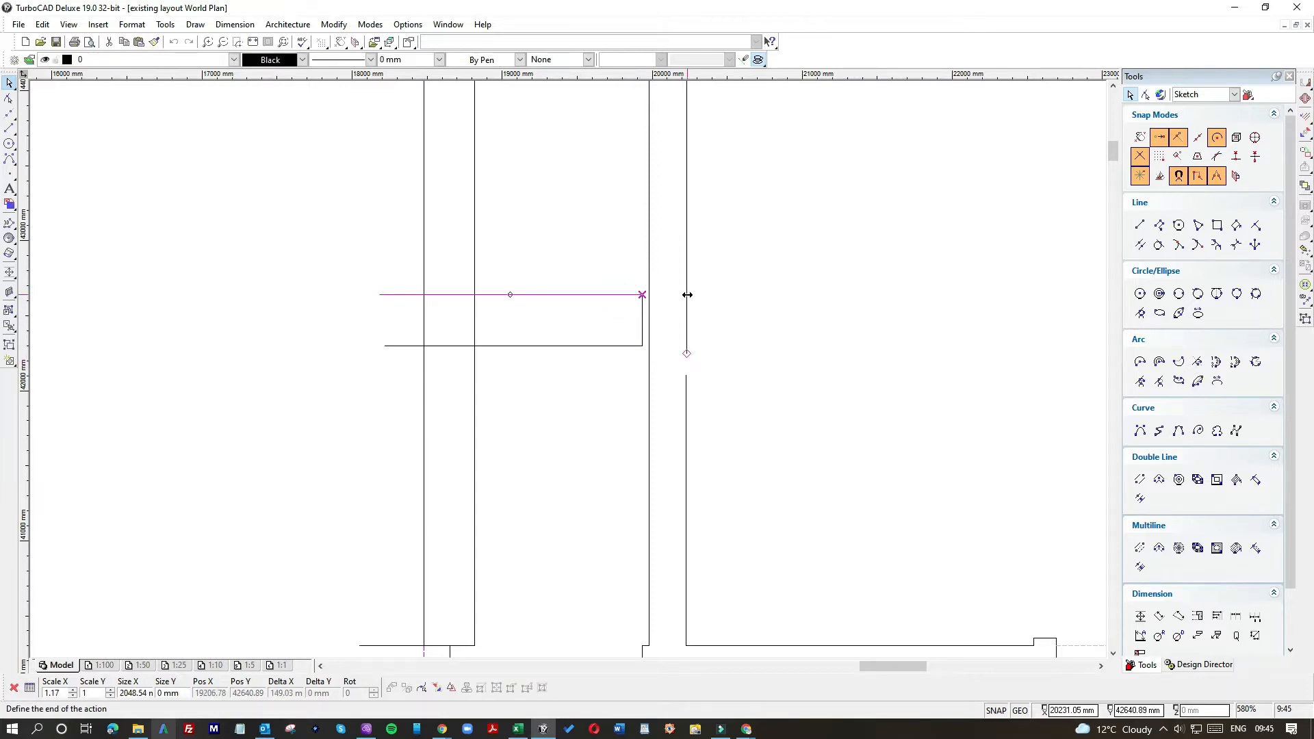
{"action": "left_click", "coordinate": [687, 294]}
Extend the lower horizontal line to the existing outer side wall line and delete the short 340 mm guide line.
{"action": "left_click", "coordinate": [604, 345]}
{"action": "left_click", "coordinate": [641, 345]}
{"action": "left_click", "coordinate": [636, 328]}
{"action": "key", "text": "Escape"}
Delete the kitchen's inner side wall line and extend the bathroom's inner side wall line up to the upper horizontal line.
{"action": "scroll", "coordinate": [570, 374], "scroll_direction": "down", "scroll_amount": 4}
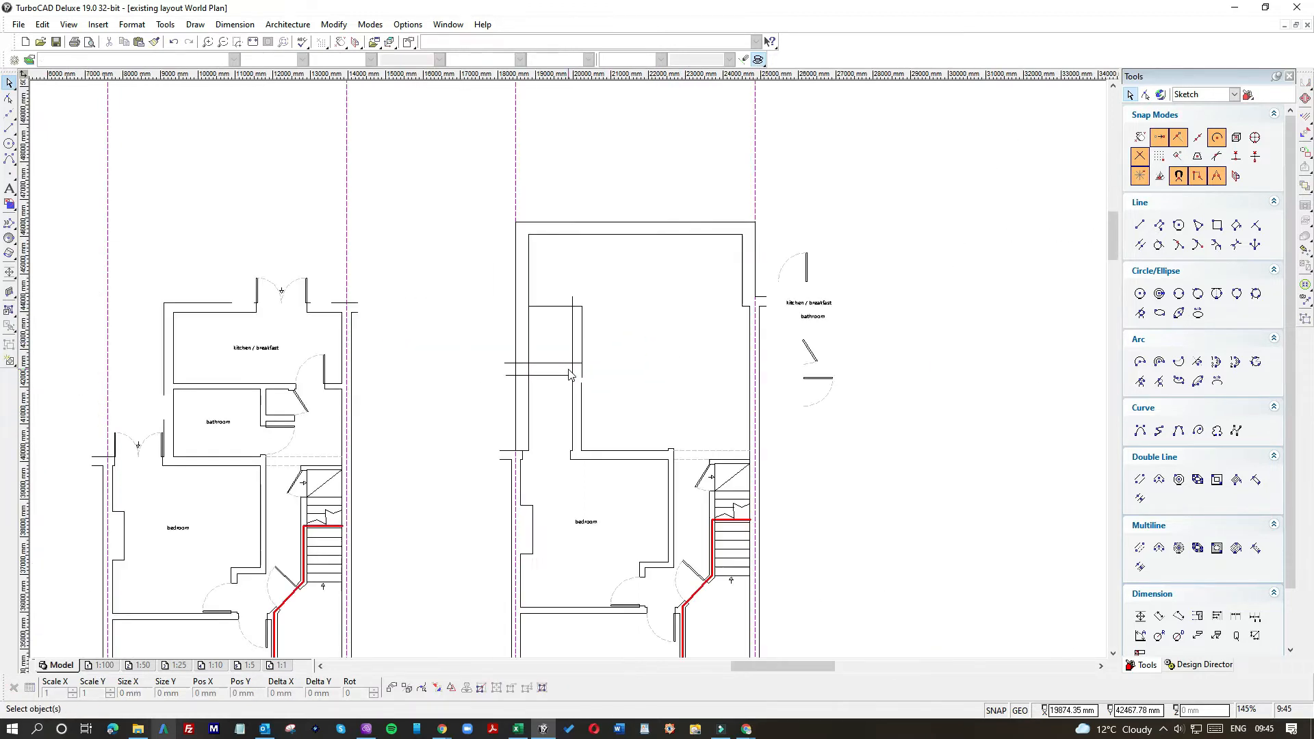
{"action": "left_click", "coordinate": [582, 338]}
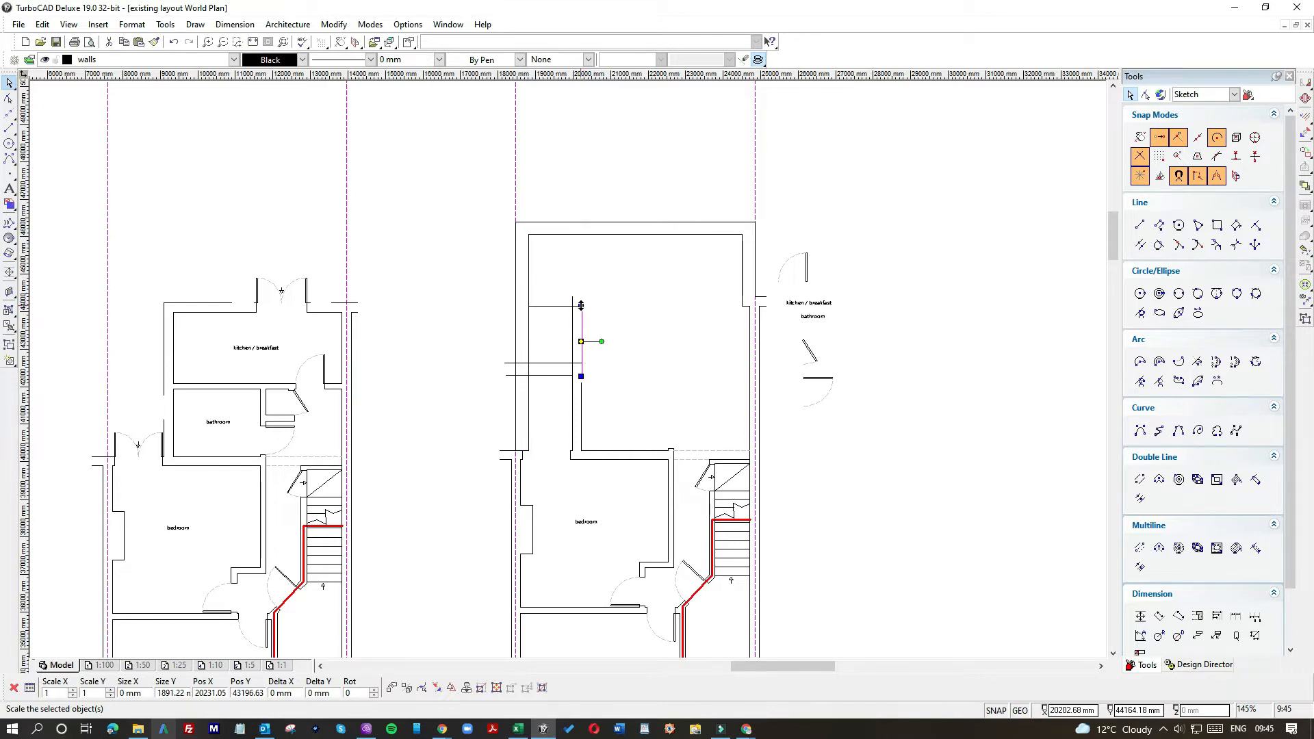
{"action": "key", "text": "Delete"}
{"action": "left_click", "coordinate": [581, 395]}
{"action": "left_click", "coordinate": [580, 381]}
{"action": "left_click", "coordinate": [582, 363]}
{"action": "left_click", "coordinate": [601, 352]}
Cut back the existing outer side wall line so it ends at the lower horizontal line.
{"action": "left_click", "coordinate": [572, 323]}
{"action": "left_click", "coordinate": [571, 296]}
{"action": "left_click", "coordinate": [575, 375]}
{"action": "left_click", "coordinate": [594, 378]}
{"action": "scroll", "coordinate": [549, 379], "scroll_direction": "up", "scroll_amount": 2}
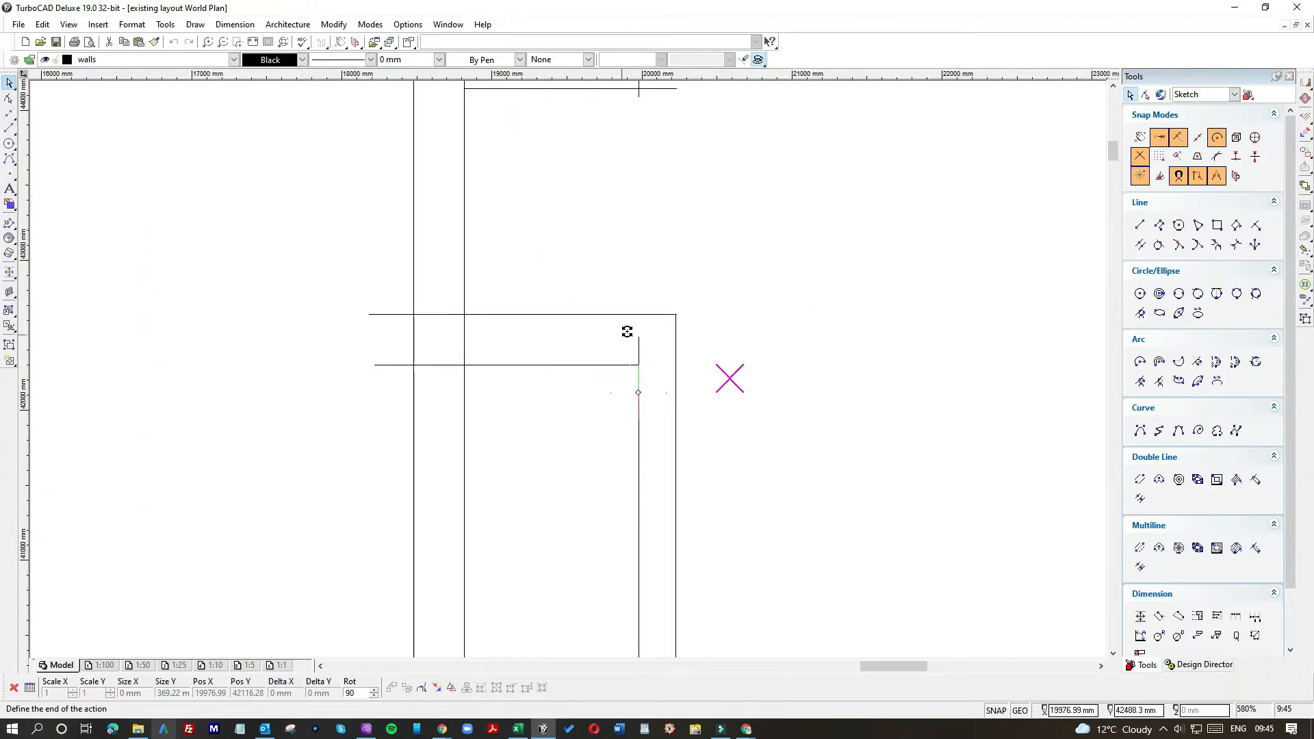
{"action": "left_click", "coordinate": [574, 443]}
{"action": "left_click", "coordinate": [745, 399]}
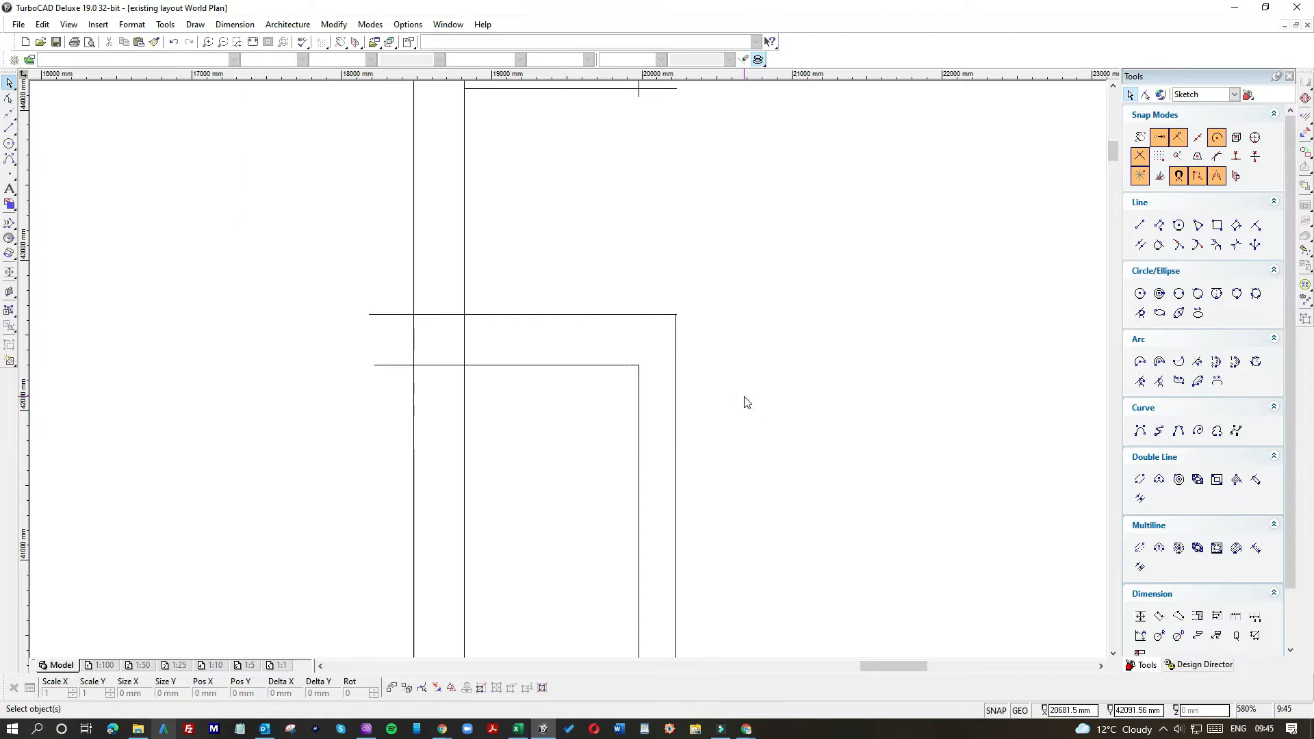
Shorten the upper horizontal line to the extension's inner side wall line and the lower one to its outer side wall line.
{"action": "left_click", "coordinate": [482, 314]}
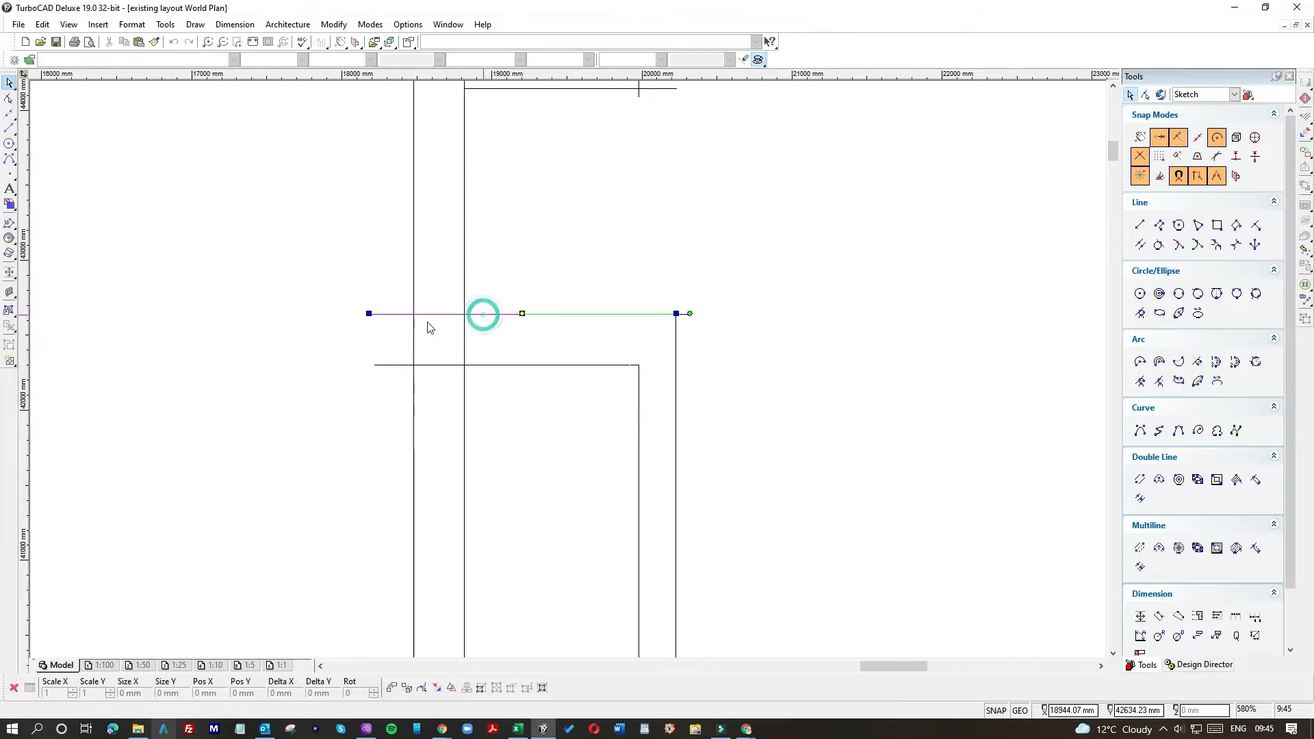
{"action": "left_click", "coordinate": [366, 315]}
{"action": "left_click", "coordinate": [463, 315]}
{"action": "left_click", "coordinate": [479, 364]}
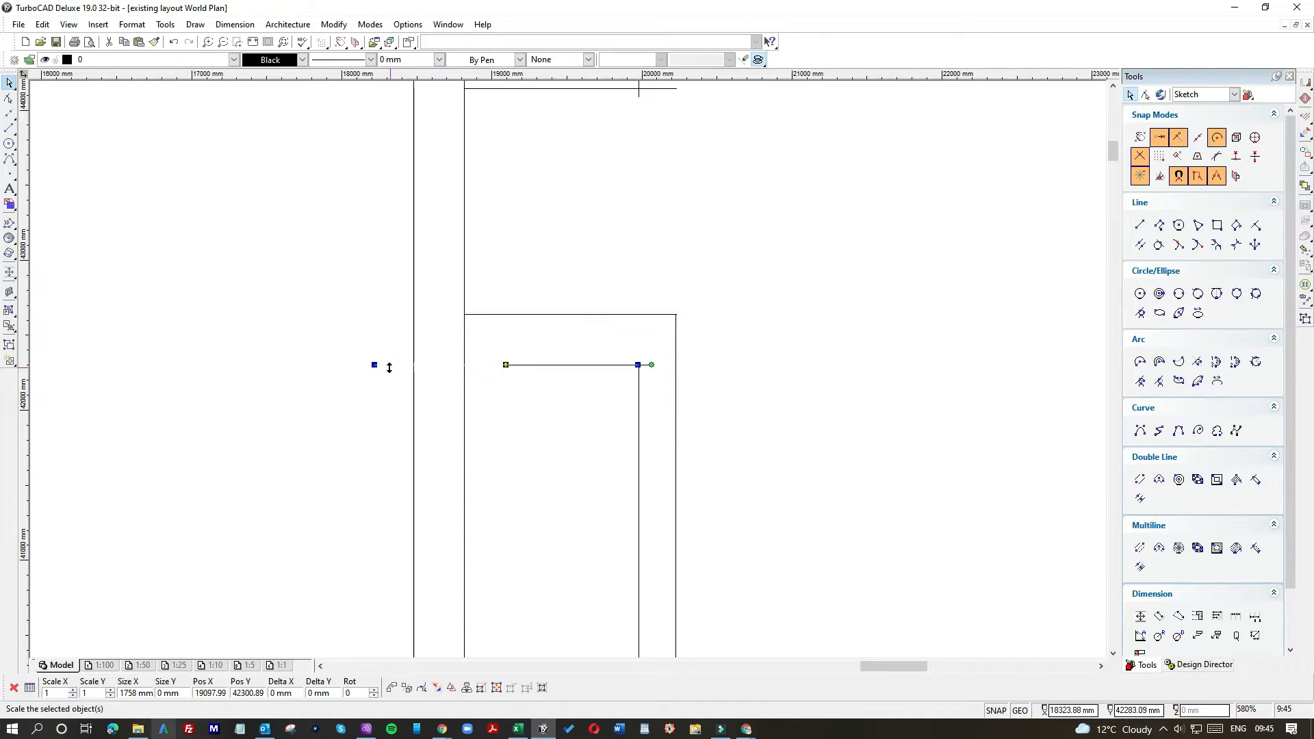
{"action": "left_click", "coordinate": [374, 365]}
{"action": "left_click", "coordinate": [413, 366]}
{"action": "left_click", "coordinate": [503, 380]}
Cut back the extension's inner side wall line so it ends at the upper horizontal line of the recess wall.
{"action": "scroll", "coordinate": [473, 420], "scroll_direction": "down", "scroll_amount": 1}
{"action": "left_click", "coordinate": [563, 381]}
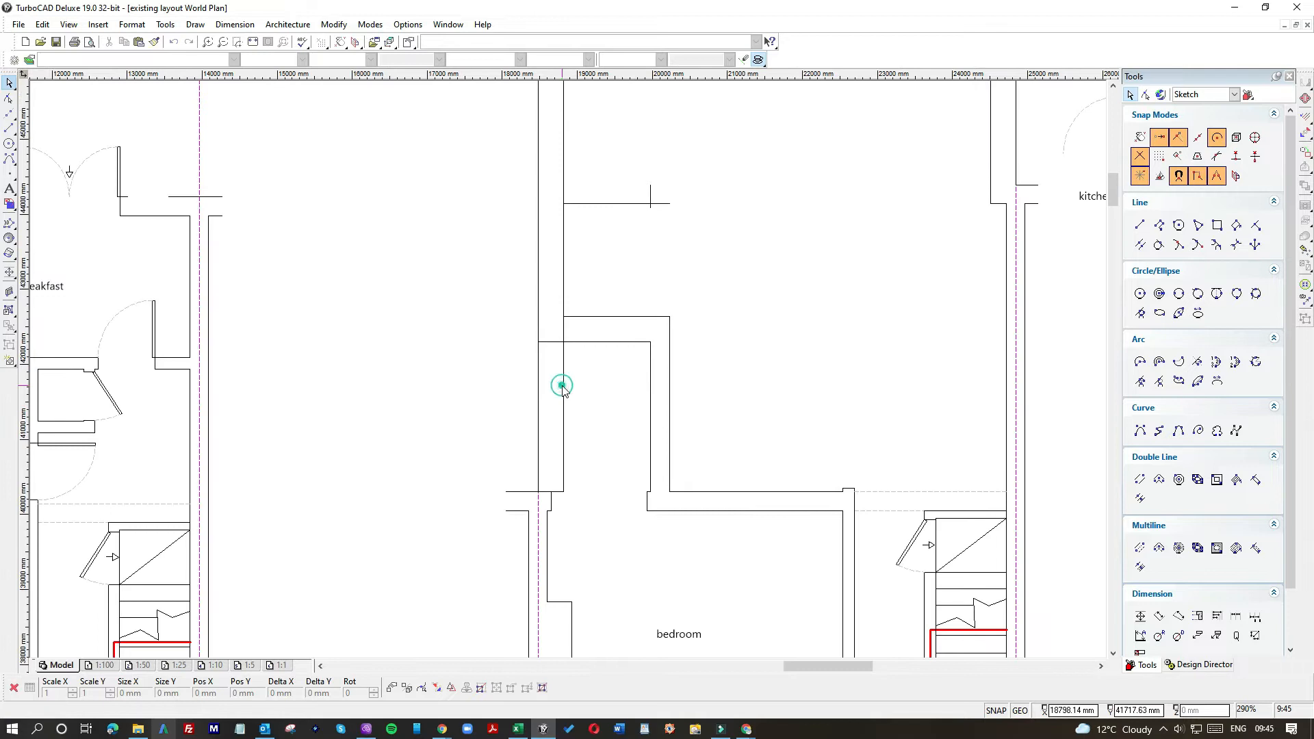
{"action": "left_click", "coordinate": [563, 492]}
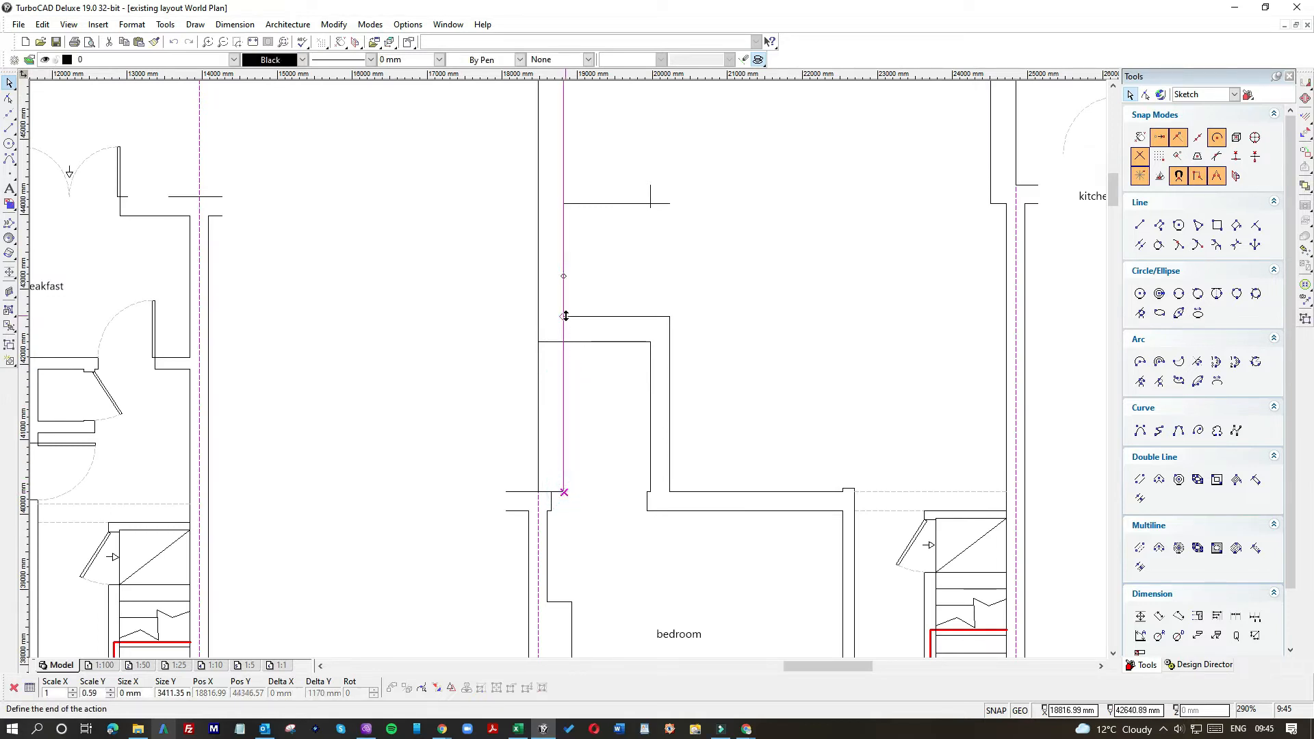
{"action": "left_click", "coordinate": [573, 393]}
{"action": "left_click", "coordinate": [575, 398]}
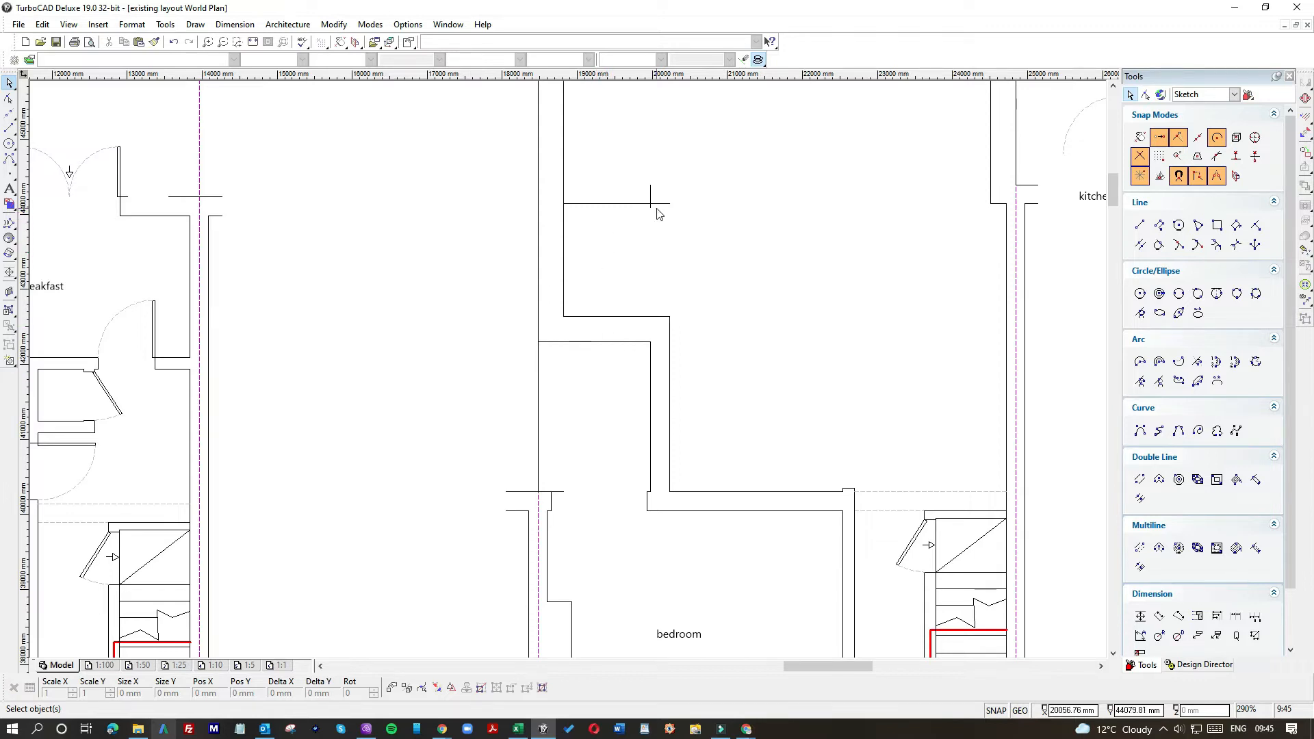
Delete the leftover horizontal line and its short vertical stub inside the extension, above the recess.
{"action": "left_click_drag", "start_coordinate": [690, 227], "coordinate": [628, 180]}
{"action": "key", "text": "Delete"}
{"action": "scroll", "coordinate": [711, 340], "scroll_direction": "down", "scroll_amount": 2}
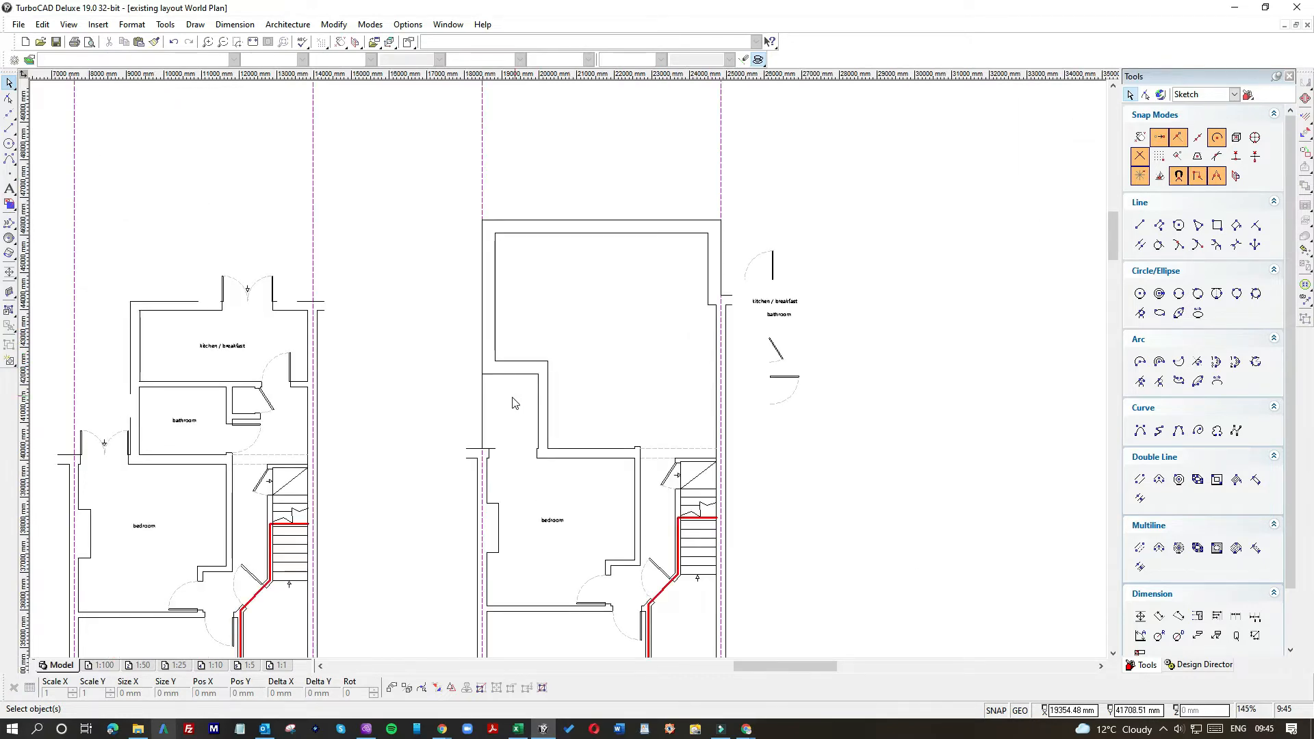
Cut back the extension's outer side wall line, not the magenta boundary line, so it ends at the recess wall's lower horizontal line.
{"action": "left_click", "coordinate": [484, 420]}
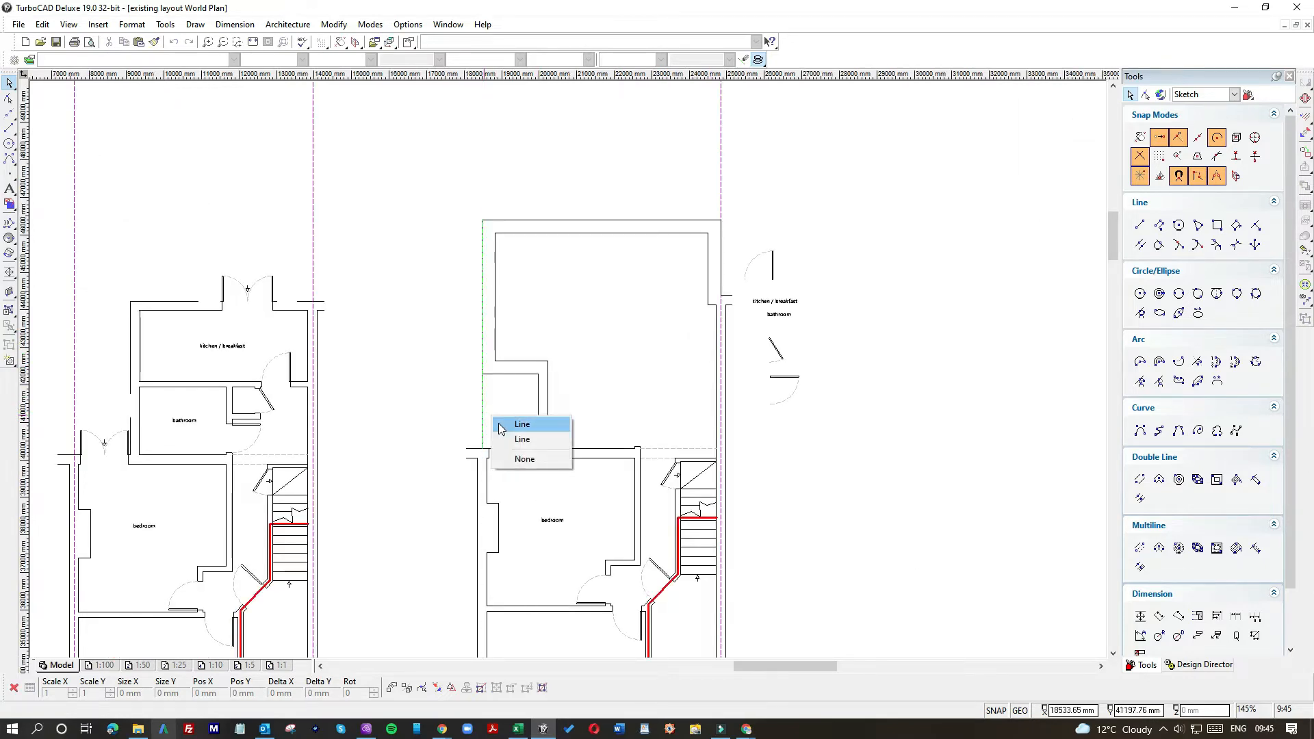
{"action": "left_click", "coordinate": [500, 424]}
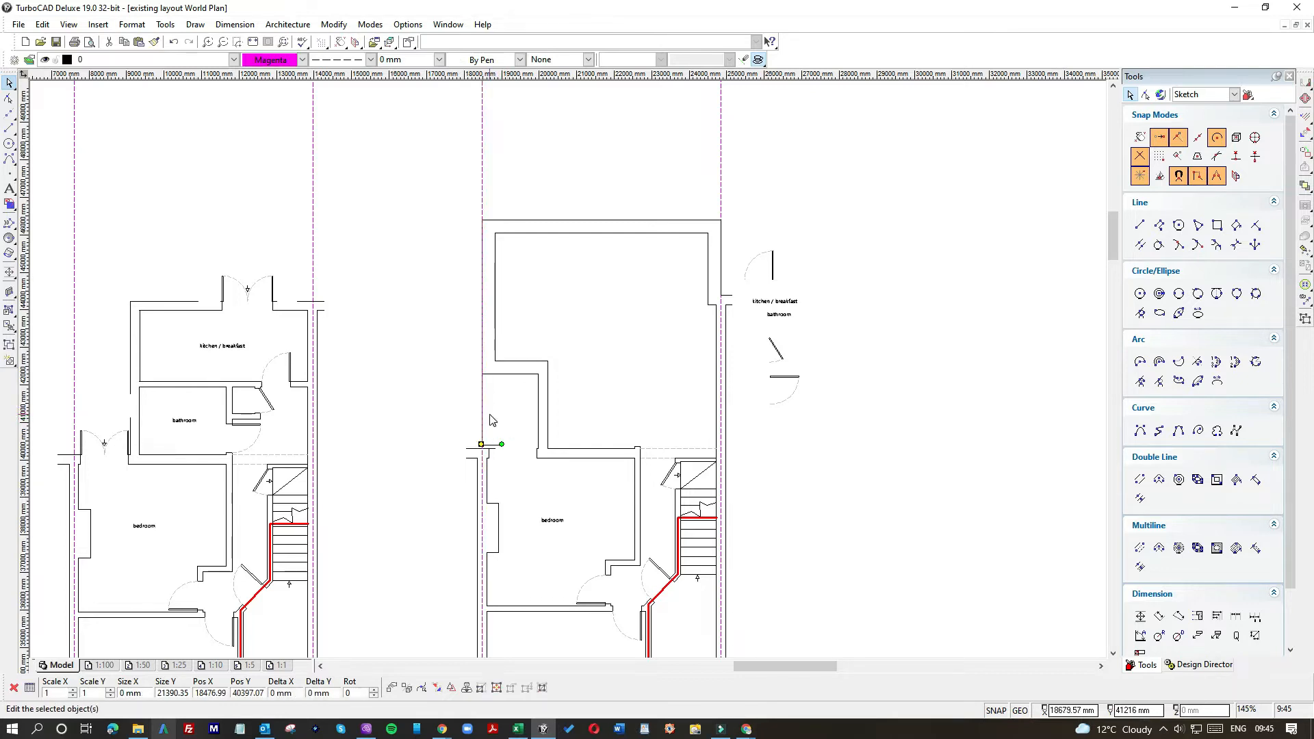
{"action": "left_click", "coordinate": [483, 418]}
{"action": "left_click", "coordinate": [510, 439]}
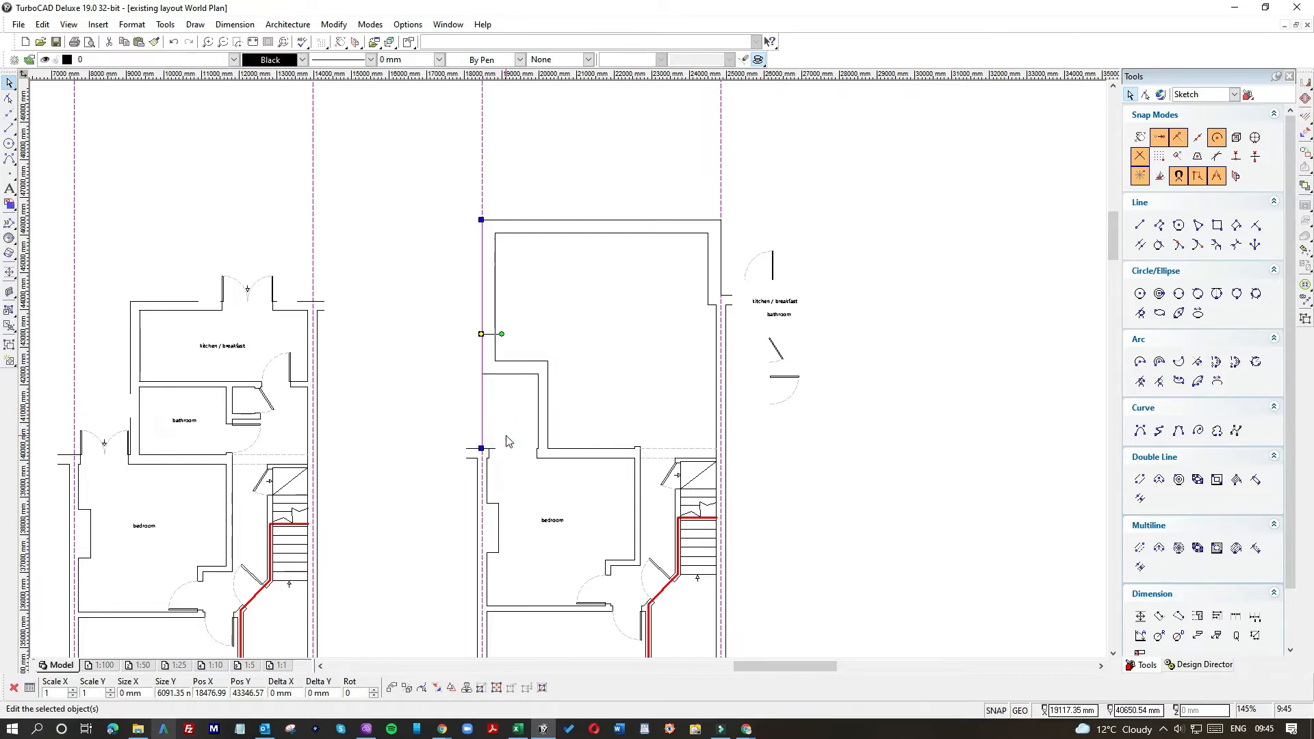
{"action": "left_click", "coordinate": [481, 448]}
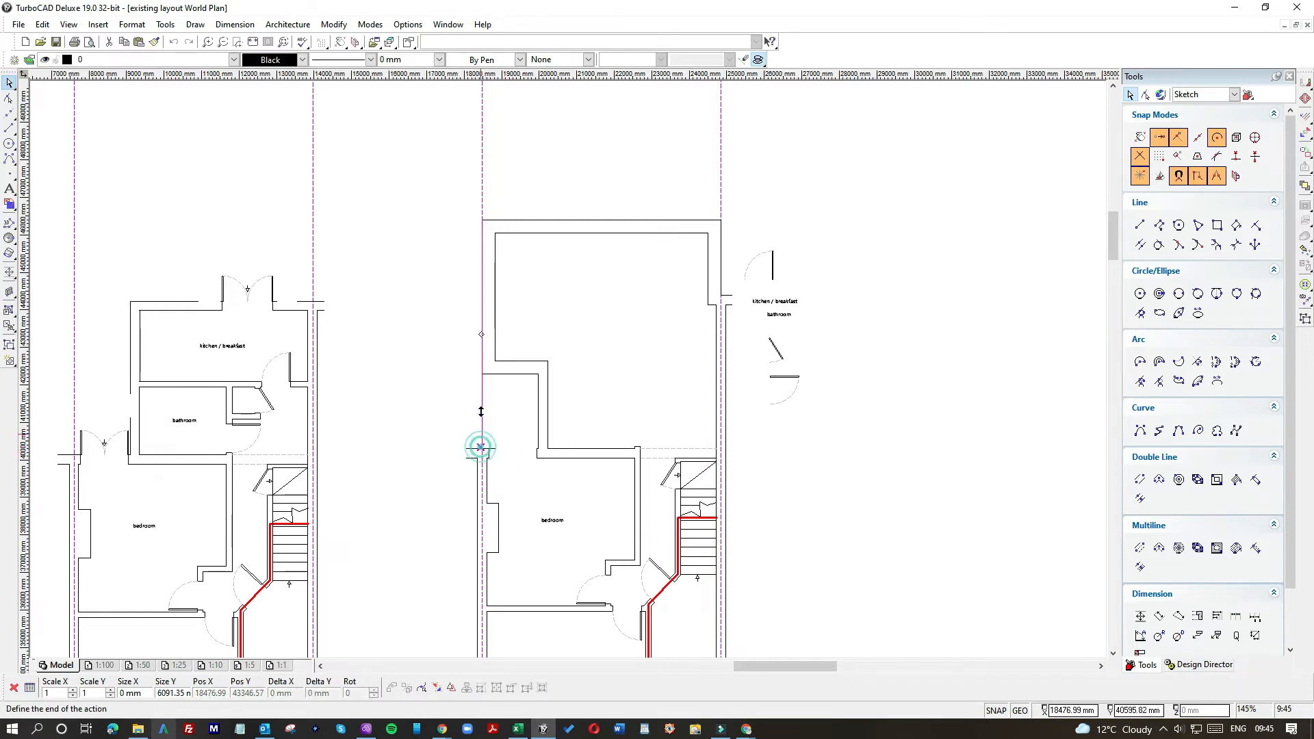
{"action": "left_click", "coordinate": [492, 398]}
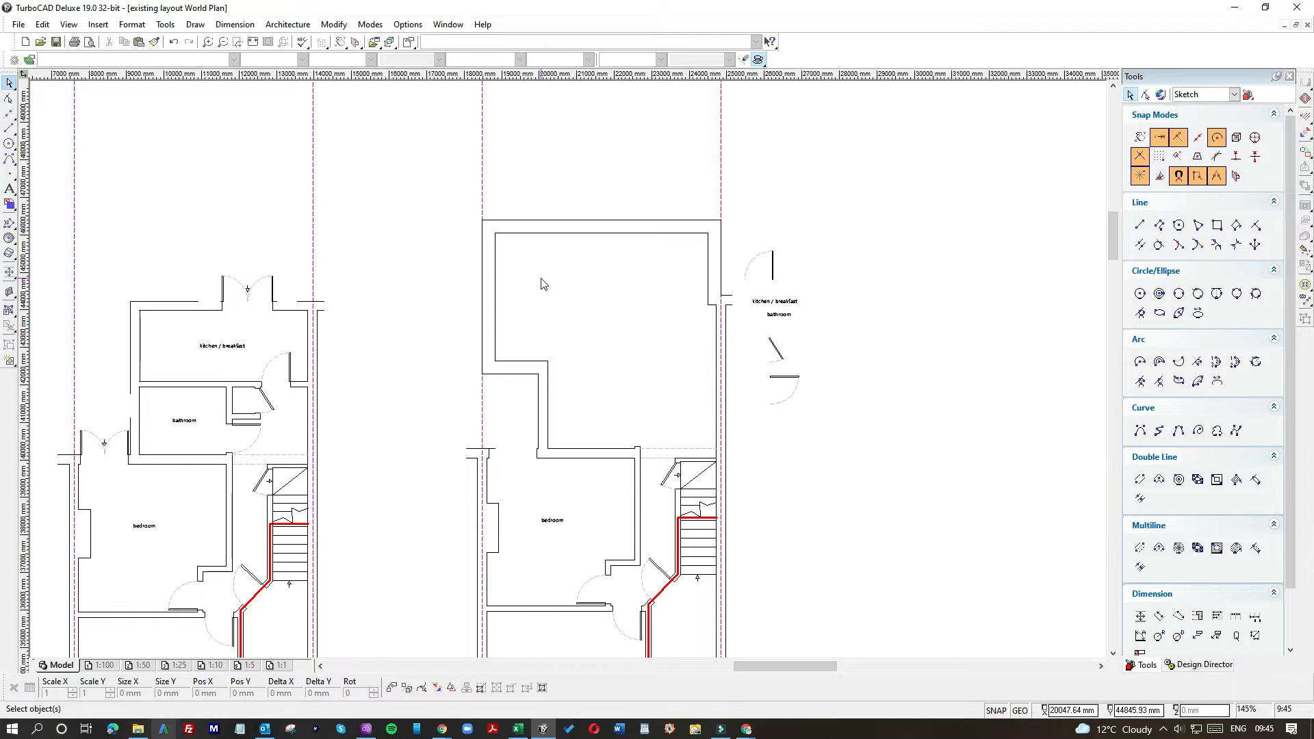
Trim the small overhang of the recess wall's upper horizontal line at its corner with the inner vertical wall line.
{"action": "scroll", "coordinate": [570, 375], "scroll_direction": "up", "scroll_amount": 1}
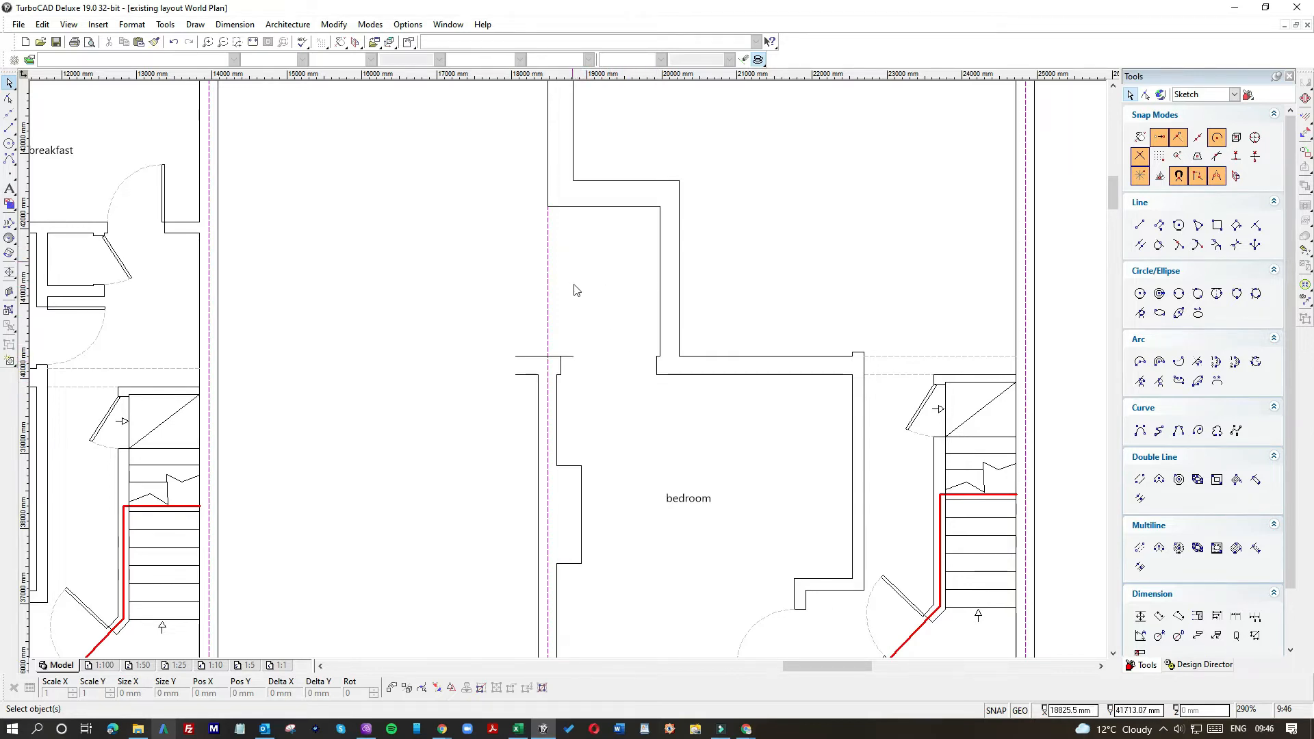
{"action": "scroll", "coordinate": [608, 301], "scroll_direction": "down", "scroll_amount": 2}
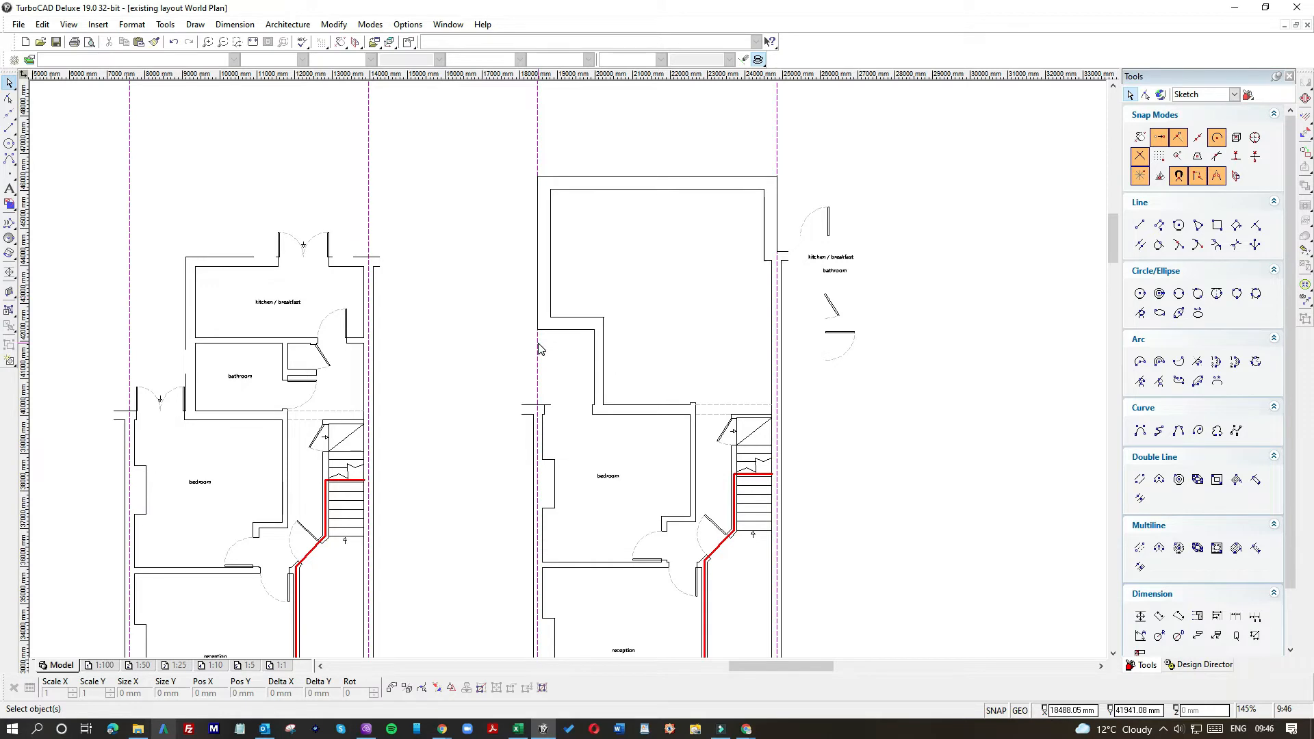
{"action": "scroll", "coordinate": [601, 331], "scroll_direction": "up", "scroll_amount": 5}
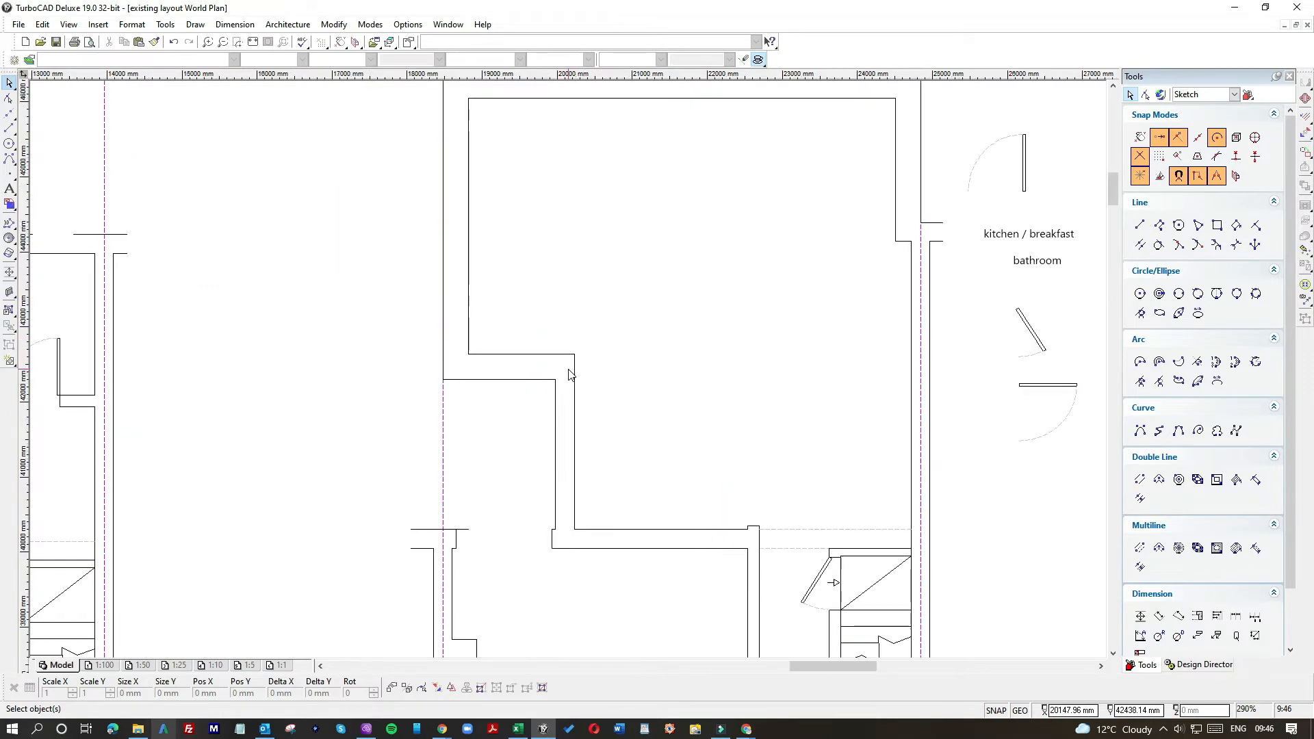
{"action": "scroll", "coordinate": [572, 364], "scroll_direction": "up", "scroll_amount": 7}
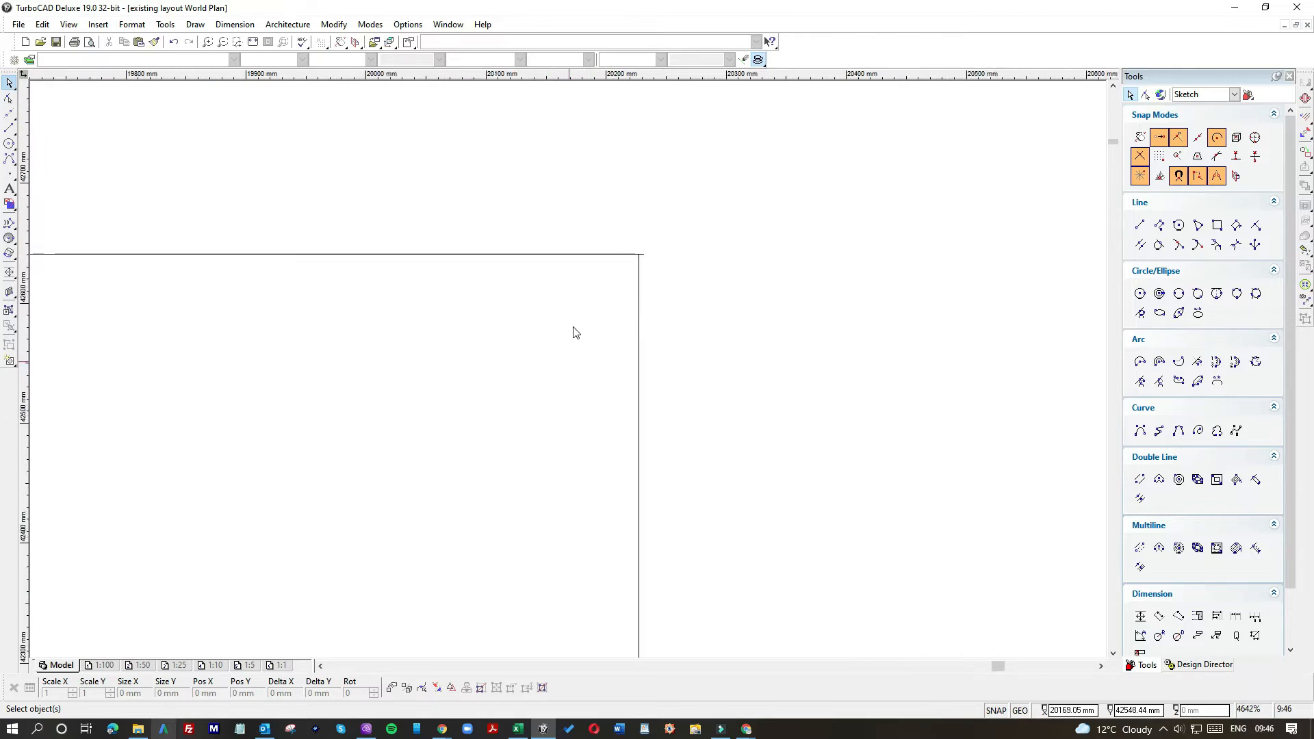
{"action": "left_click", "coordinate": [623, 255]}
{"action": "left_click", "coordinate": [639, 253]}
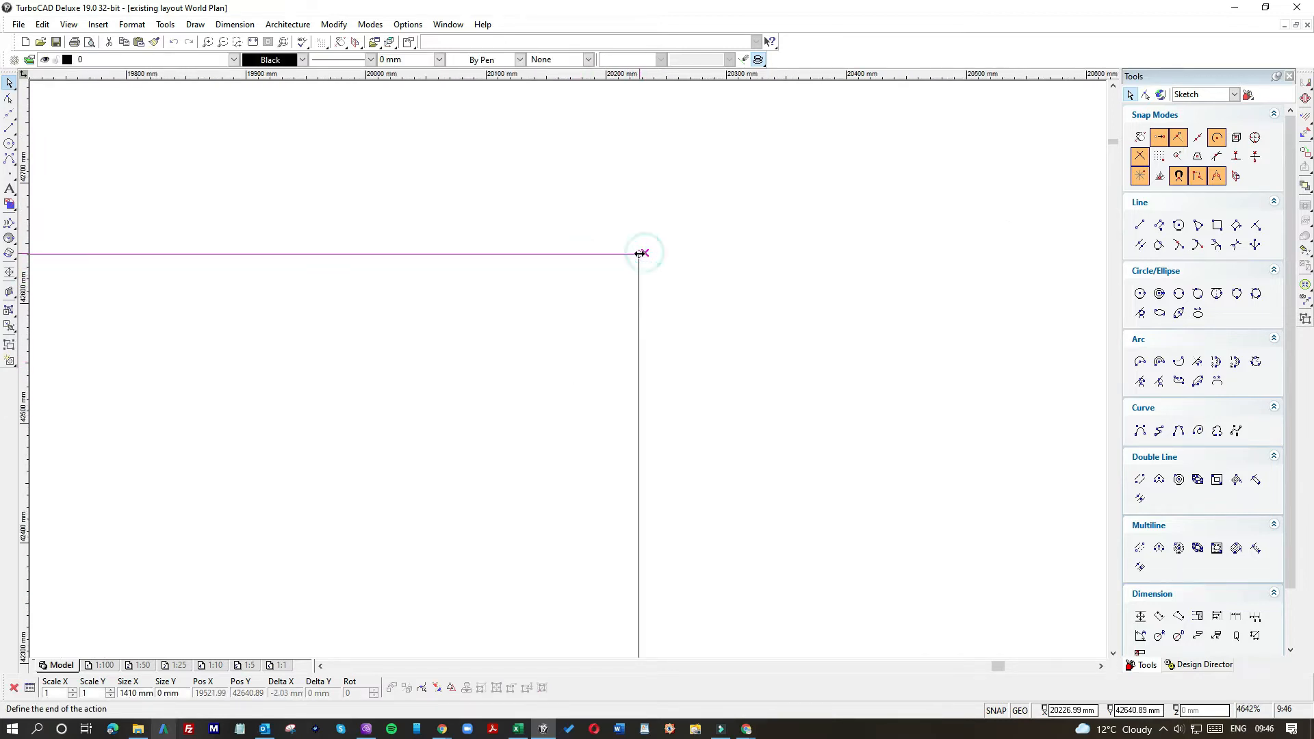
{"action": "left_click", "coordinate": [598, 299]}
{"action": "scroll", "coordinate": [557, 313], "scroll_direction": "down", "scroll_amount": 9}
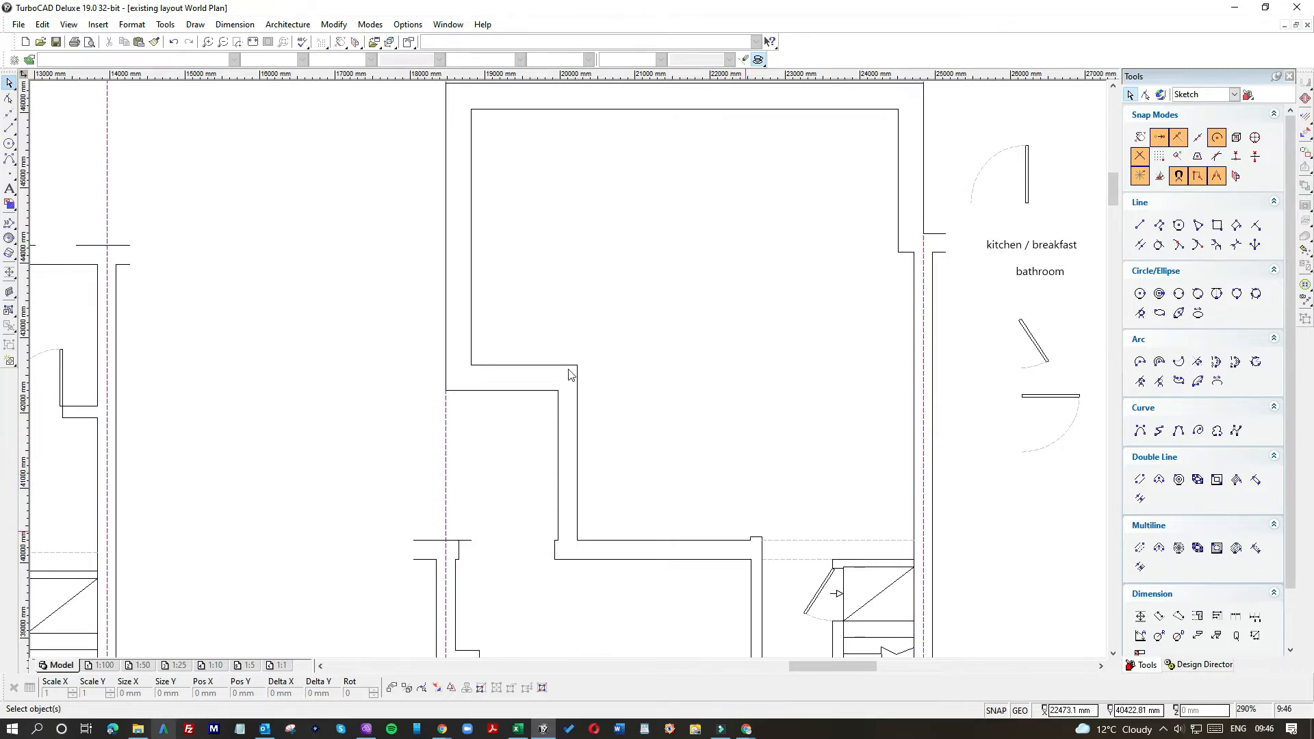
Delete the short end lines atop the bedroom's hallway wall and stretch its hallway-side end line upward to about 1989 mm.
{"action": "scroll", "coordinate": [570, 372], "scroll_direction": "up", "scroll_amount": 2}
{"action": "left_click_drag", "start_coordinate": [574, 363], "coordinate": [612, 394]}
{"action": "key", "text": "Delete"}
{"action": "left_click", "coordinate": [602, 381]}
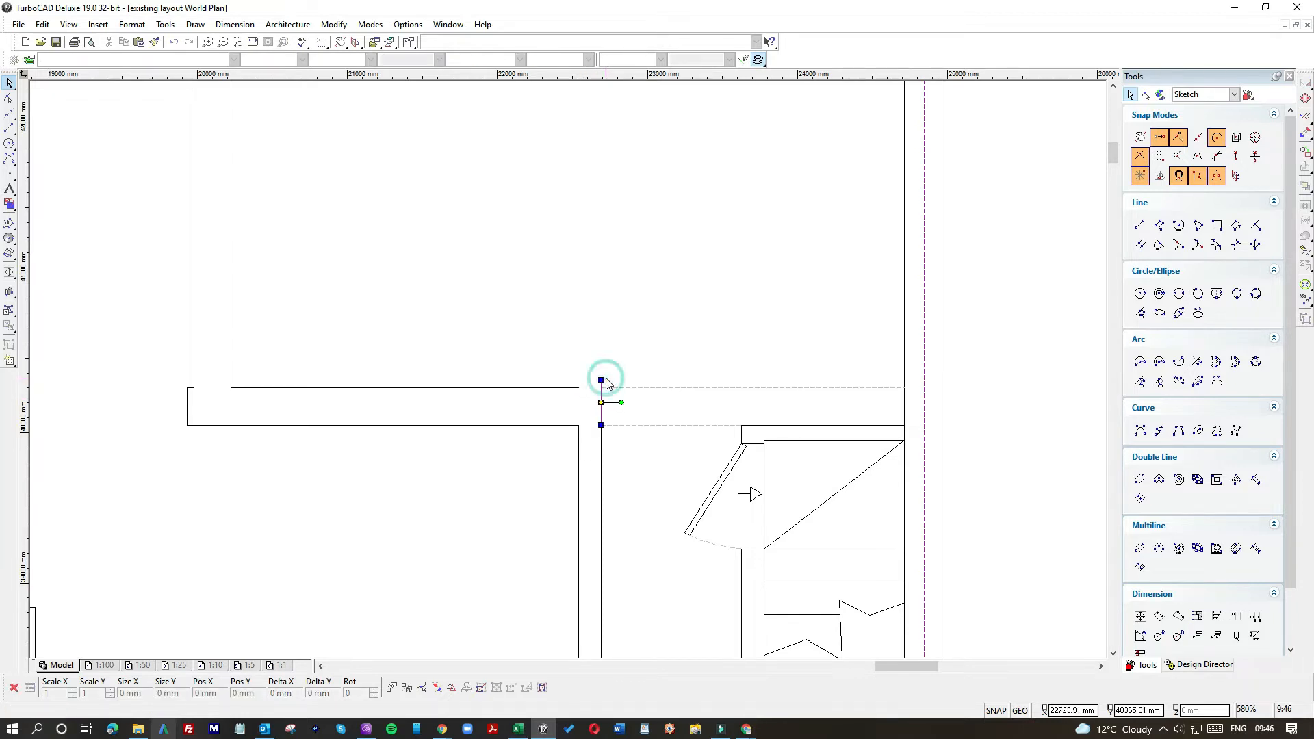
{"action": "left_click_drag", "start_coordinate": [601, 381], "coordinate": [601, 127]}
Draw the wall's second vertical line up from the bedroom corner and trim its lower end to the existing rear wall line, leaving about 1511 mm.
{"action": "left_click", "coordinate": [9, 128]}
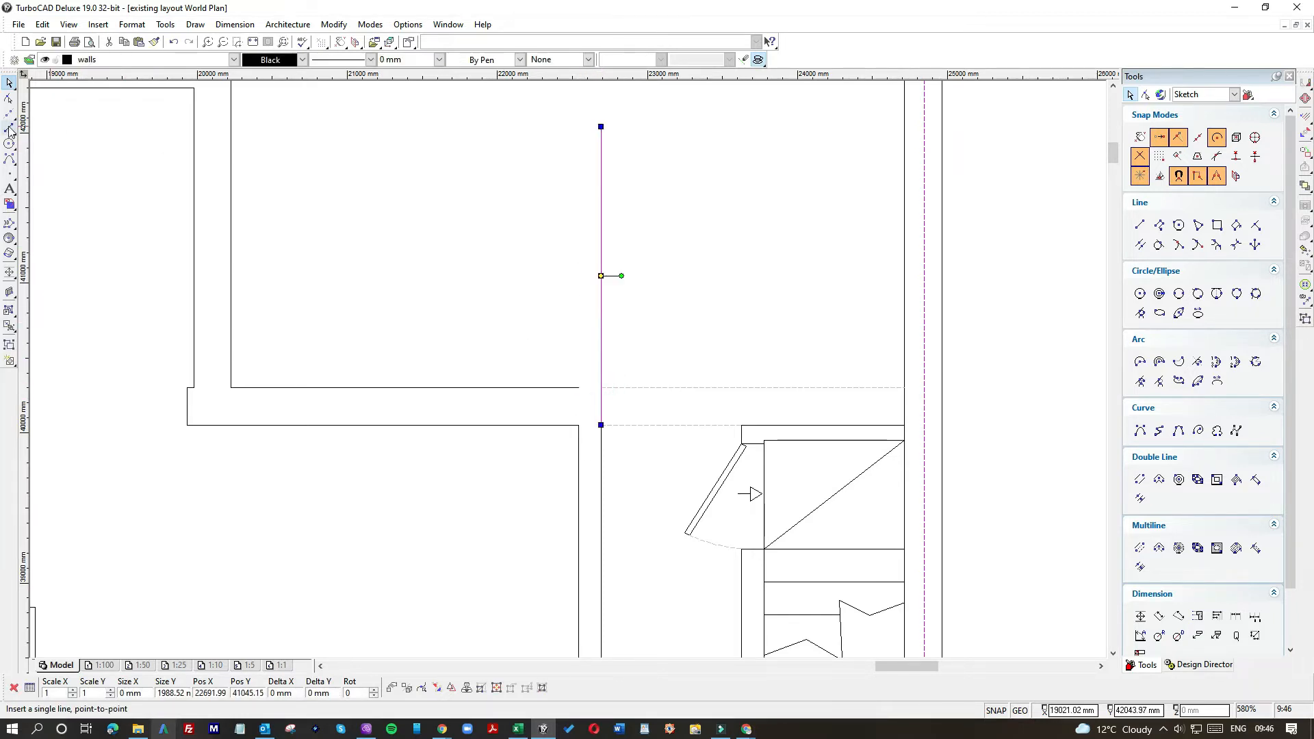
{"action": "left_click", "coordinate": [578, 425]}
{"action": "left_click", "coordinate": [578, 160]}
{"action": "left_click", "coordinate": [9, 82]}
{"action": "left_click", "coordinate": [578, 317]}
{"action": "left_click_drag", "start_coordinate": [579, 424], "coordinate": [578, 388]}
{"action": "left_click", "coordinate": [579, 386]}
{"action": "left_click", "coordinate": [643, 330]}
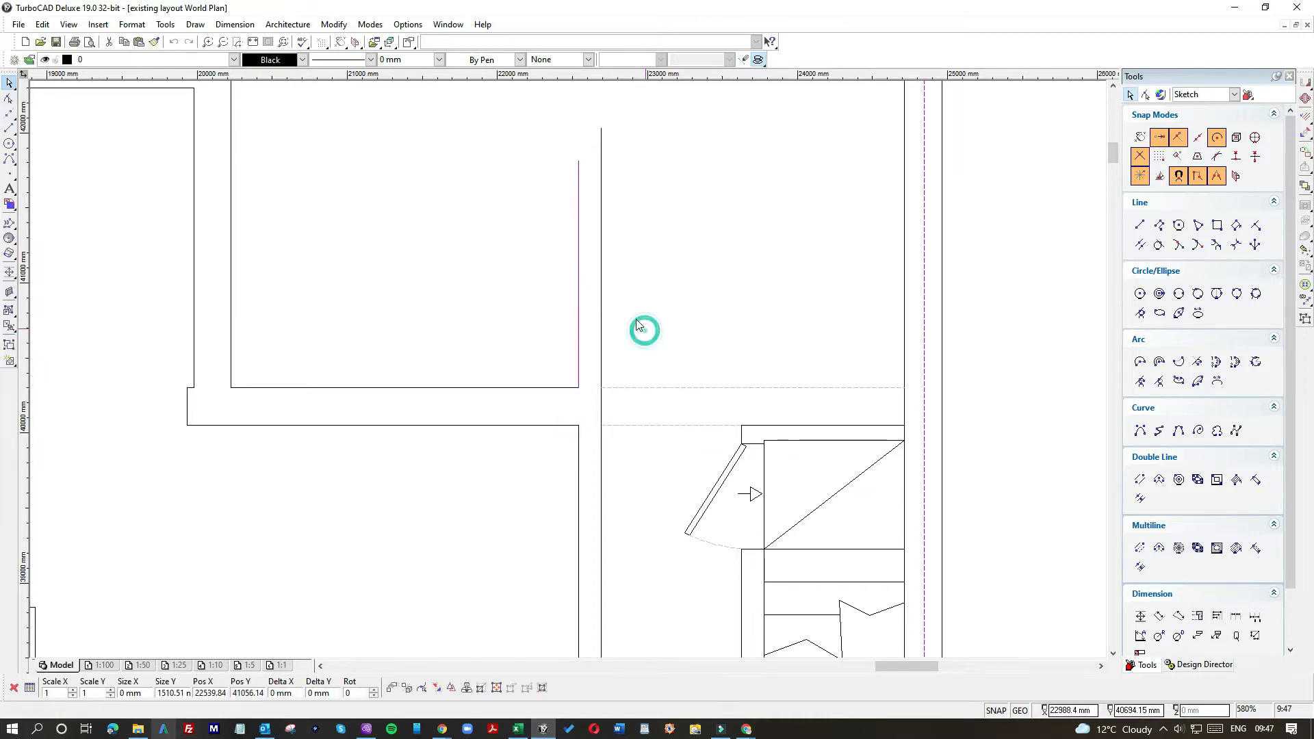
Draw a 150 mm thick horizontal partition from the recess wall's inner corner across to just above the new vertical wall lines.
{"action": "scroll", "coordinate": [634, 307], "scroll_direction": "down", "scroll_amount": 2}
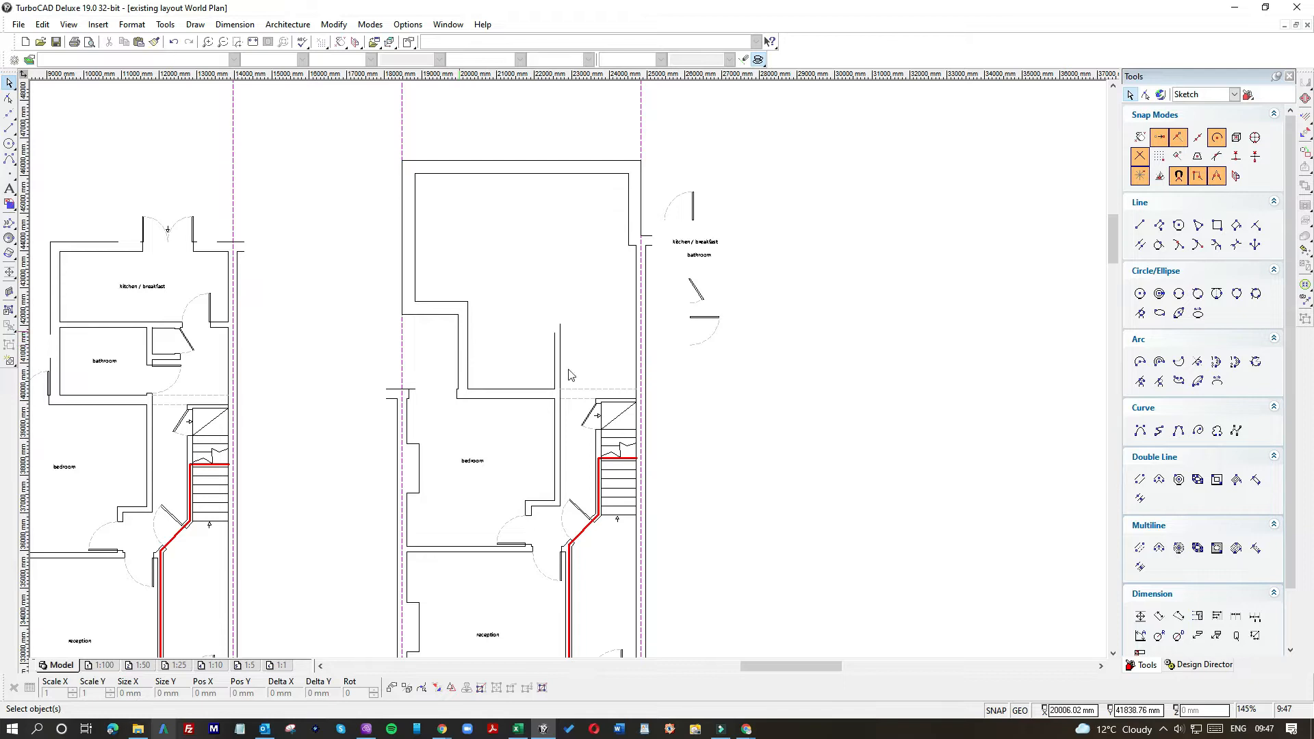
{"action": "scroll", "coordinate": [411, 331], "scroll_direction": "up", "scroll_amount": 1}
{"action": "left_click", "coordinate": [9, 128]}
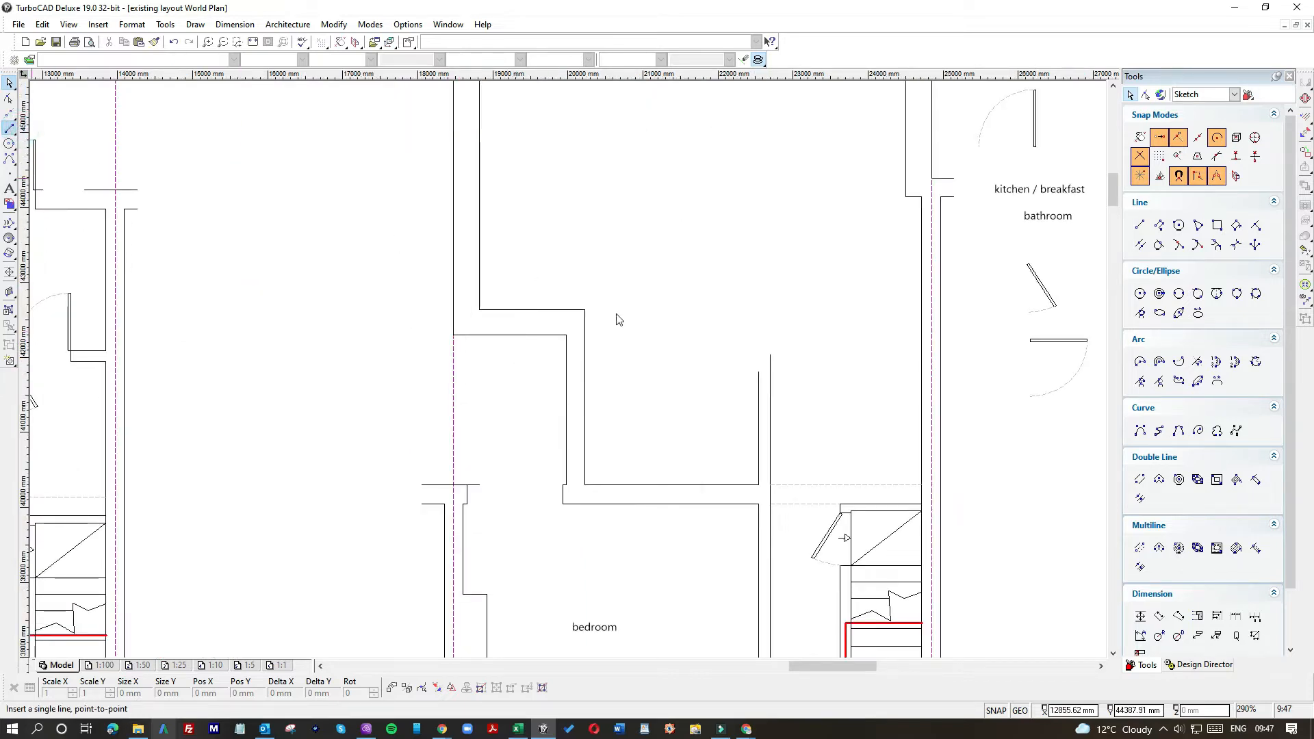
{"action": "left_click", "coordinate": [761, 313]}
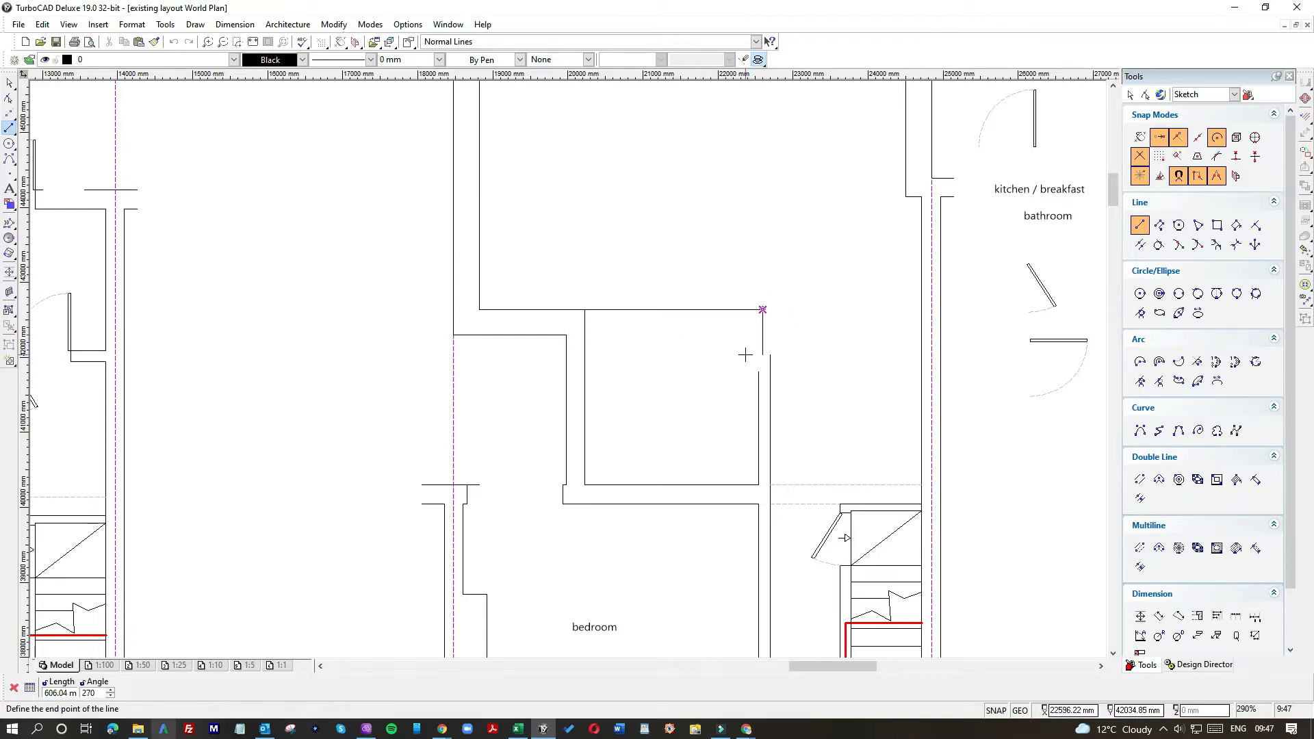
{"action": "key", "text": "Tab"}
{"action": "type", "text": "150"}
{"action": "key", "text": "Return"}
{"action": "left_click", "coordinate": [585, 338]}
{"action": "left_click", "coordinate": [10, 83]}
Trim the recess wall's inner vertical line to the partition's lower line and extend the new room-side vertical line up to it.
{"action": "scroll", "coordinate": [636, 337], "scroll_direction": "up", "scroll_amount": 3}
{"action": "left_click", "coordinate": [370, 355]}
{"action": "left_click", "coordinate": [366, 282]}
{"action": "left_click", "coordinate": [366, 328]}
{"action": "left_click", "coordinate": [566, 374]}
{"action": "left_click", "coordinate": [1060, 532]}
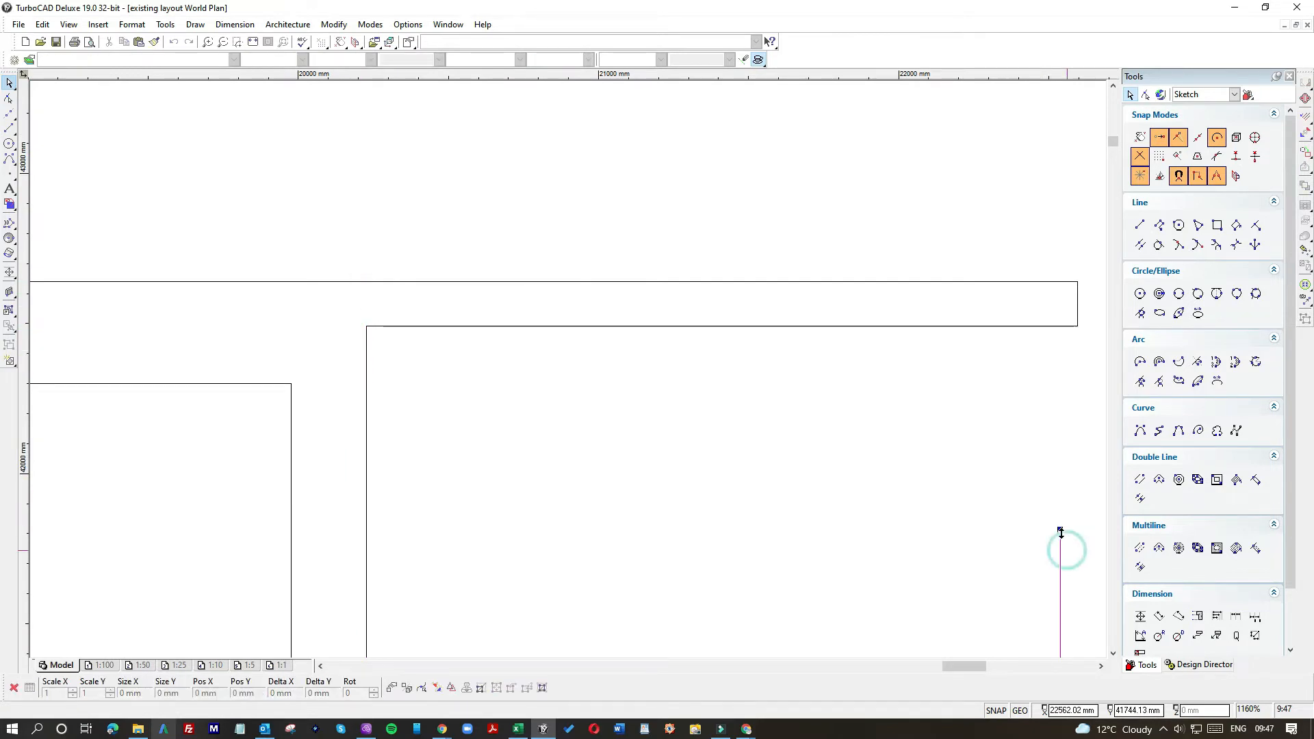
{"action": "left_click", "coordinate": [1060, 529]}
{"action": "left_click", "coordinate": [1057, 327]}
Extend the hallway-side vertical wall line upward past the horizontal partition.
{"action": "scroll", "coordinate": [568, 374], "scroll_direction": "down", "scroll_amount": 1}
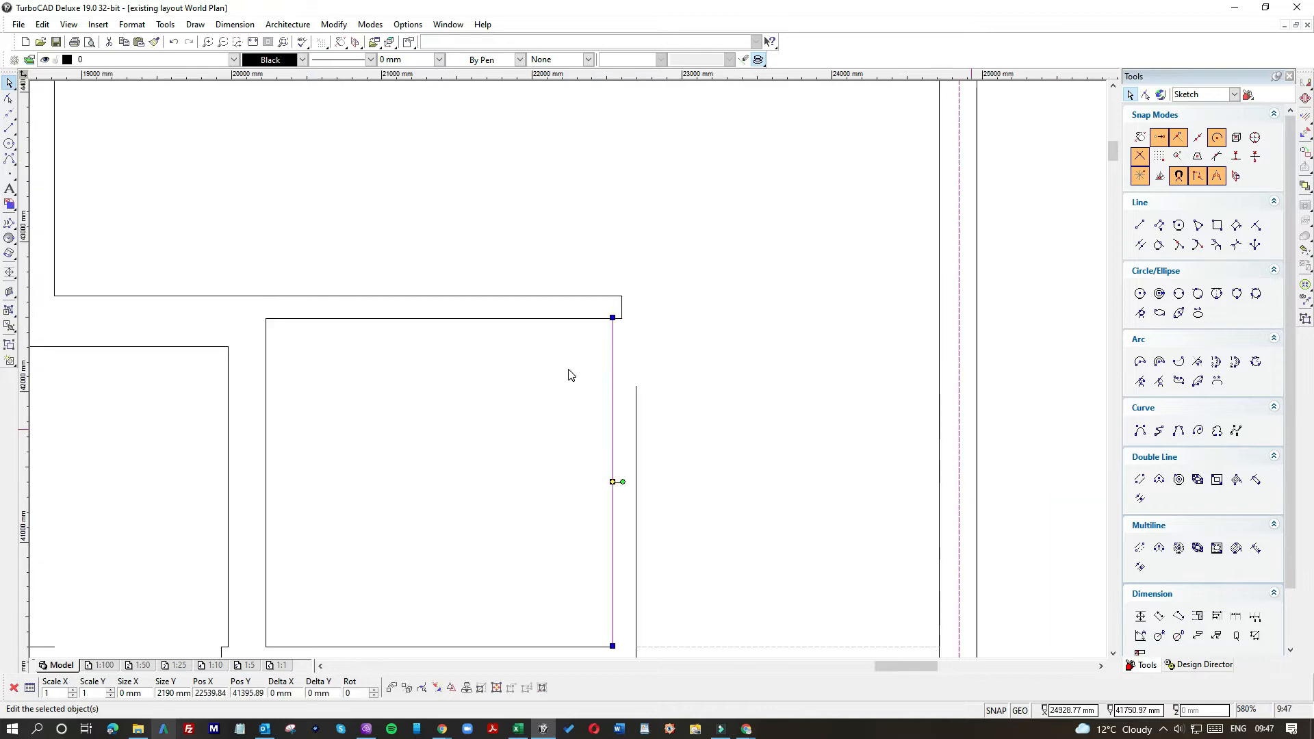
{"action": "left_click", "coordinate": [636, 475]}
{"action": "left_click", "coordinate": [636, 383]}
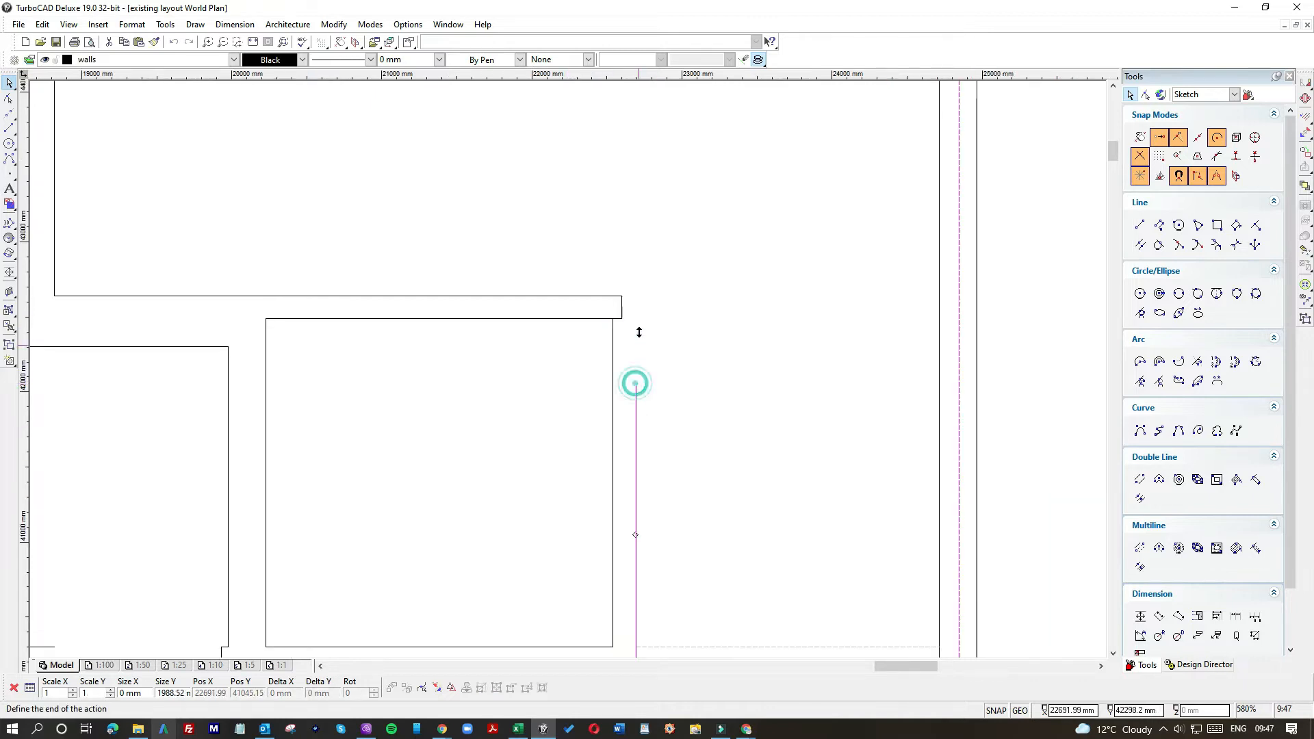
{"action": "left_click", "coordinate": [635, 287]}
Extend the partition's upper line to the hallway-side wall line and trim that vertical line back to the corner.
{"action": "scroll", "coordinate": [650, 296], "scroll_direction": "up", "scroll_amount": 2}
{"action": "left_click", "coordinate": [513, 295]}
{"action": "left_click", "coordinate": [532, 293]}
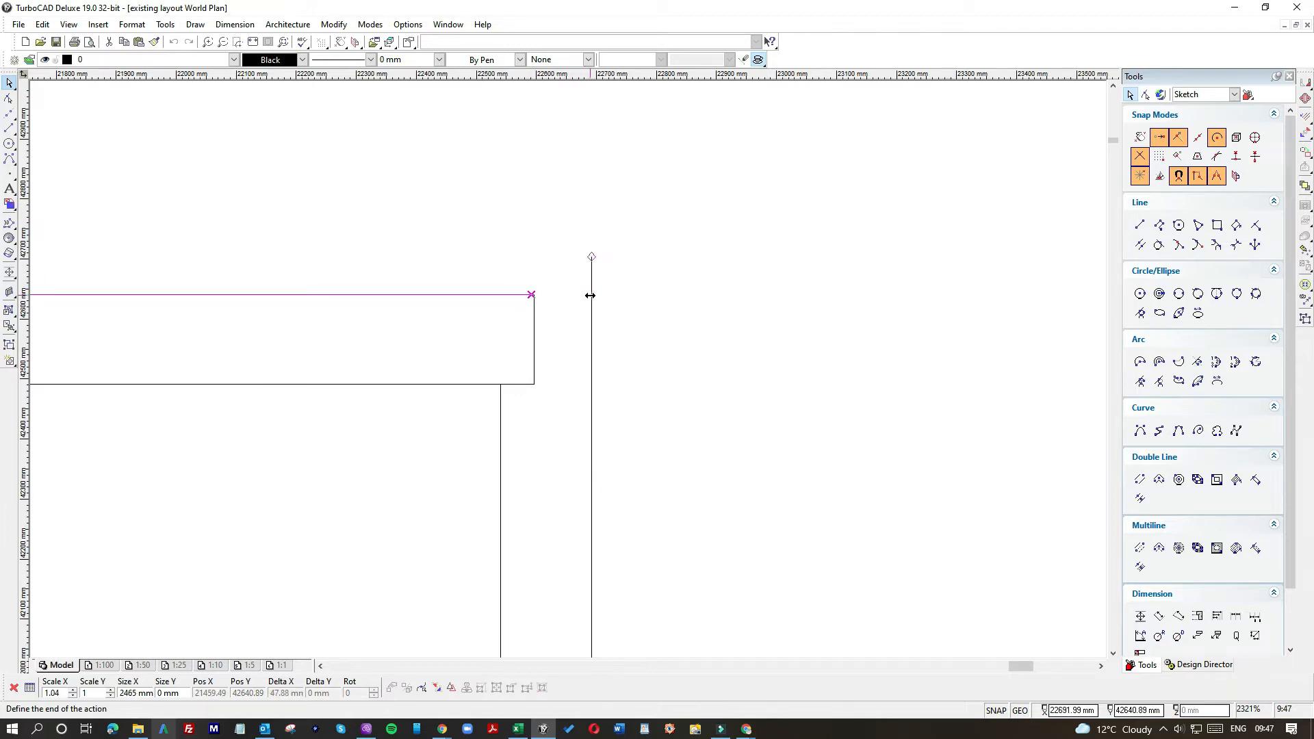
{"action": "left_click", "coordinate": [592, 295]}
{"action": "left_click", "coordinate": [592, 266]}
{"action": "left_click", "coordinate": [592, 257]}
{"action": "left_click", "coordinate": [591, 295]}
Delete the partition's 150 mm end line and trim its lower line to the room-side vertical wall line.
{"action": "left_click", "coordinate": [534, 334]}
{"action": "key", "text": "Delete"}
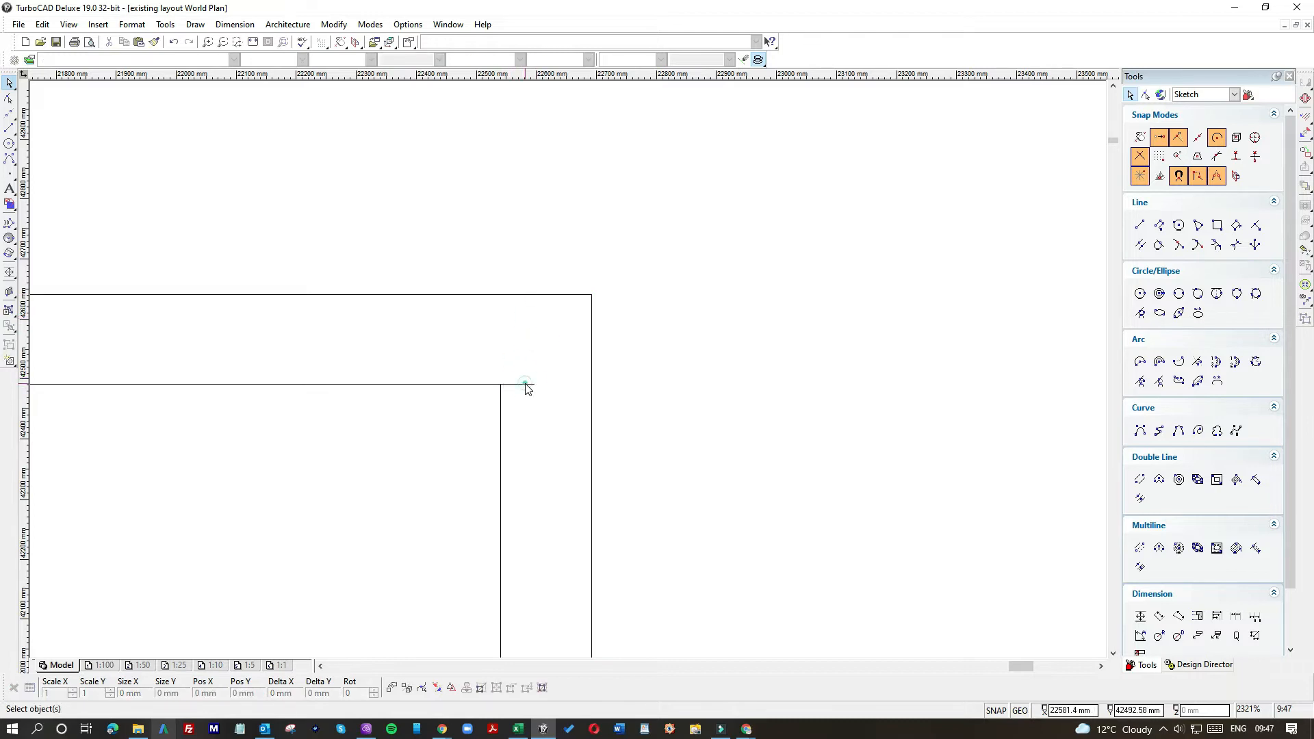
{"action": "left_click", "coordinate": [527, 384]}
{"action": "left_click", "coordinate": [534, 384]}
{"action": "left_click", "coordinate": [501, 387]}
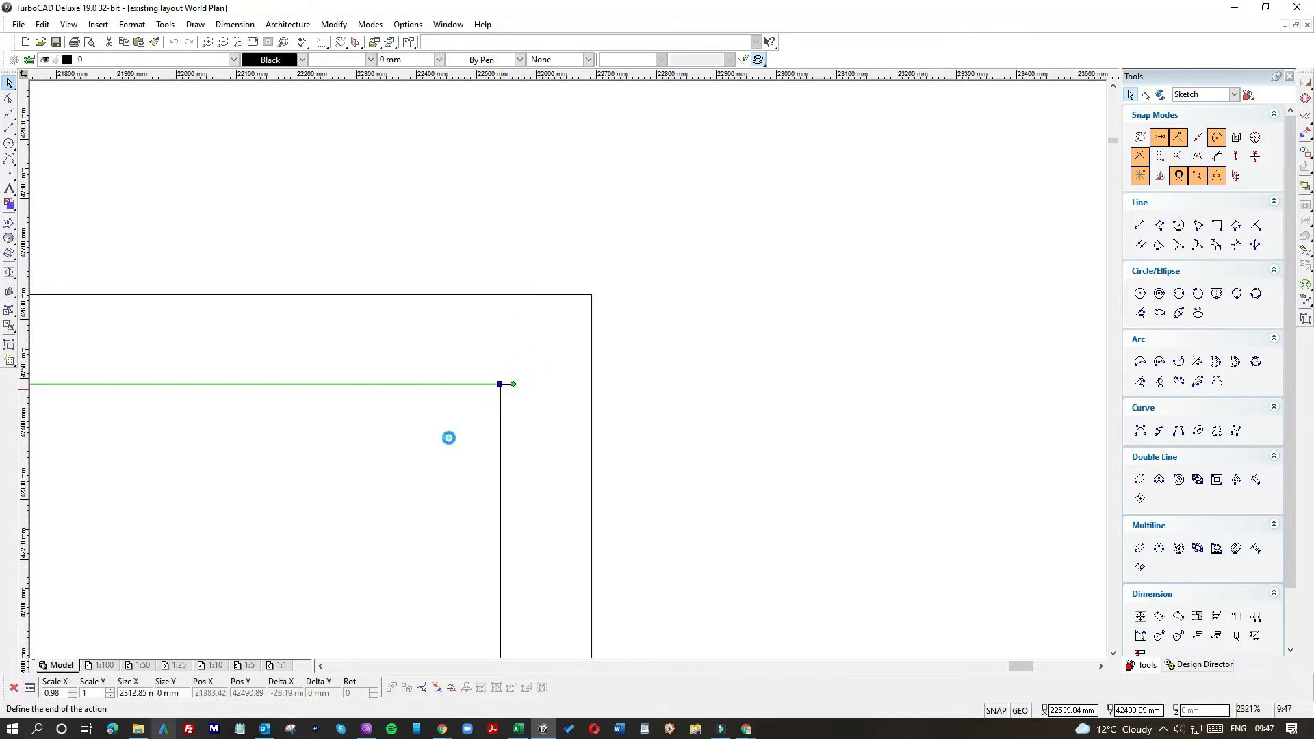
{"action": "scroll", "coordinate": [566, 372], "scroll_direction": "down", "scroll_amount": 10}
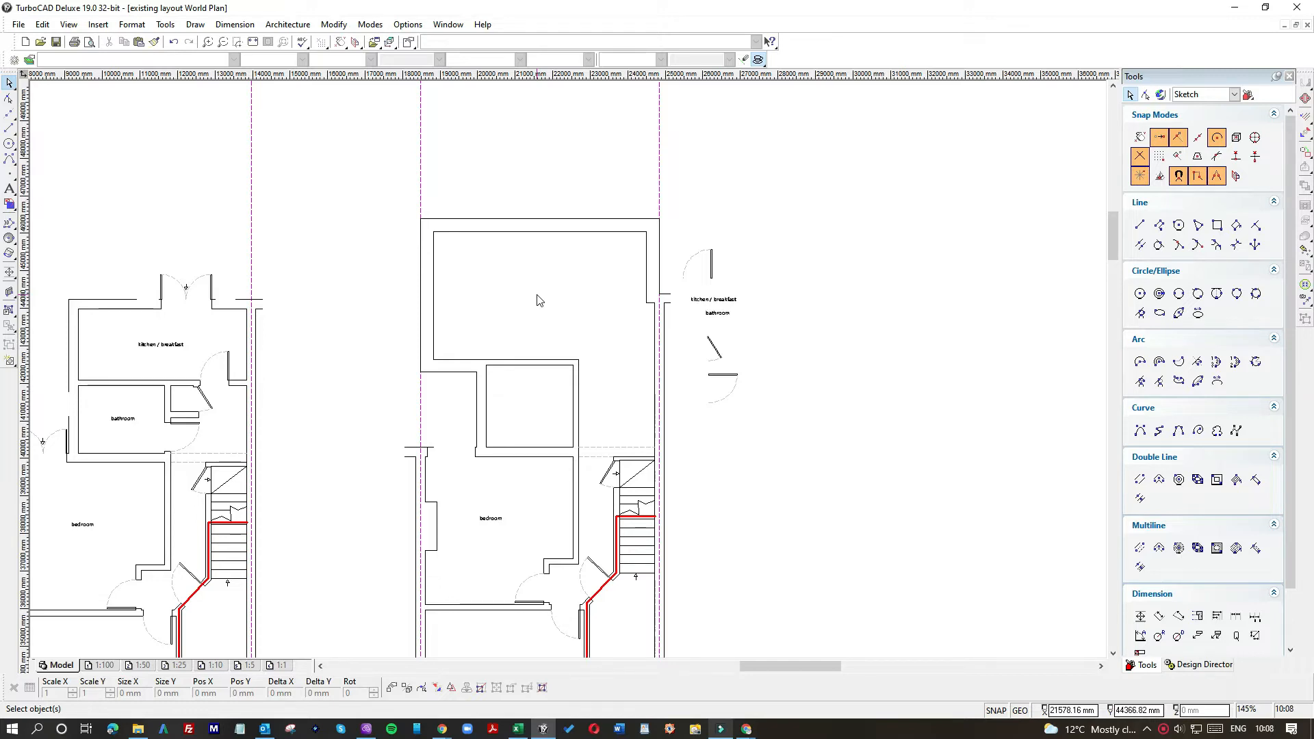
Draw a 3200 mm vertical guide line up from above the new room's inner corner, then a horizontal line from its end past the outer side wall.
{"action": "left_click", "coordinate": [10, 128]}
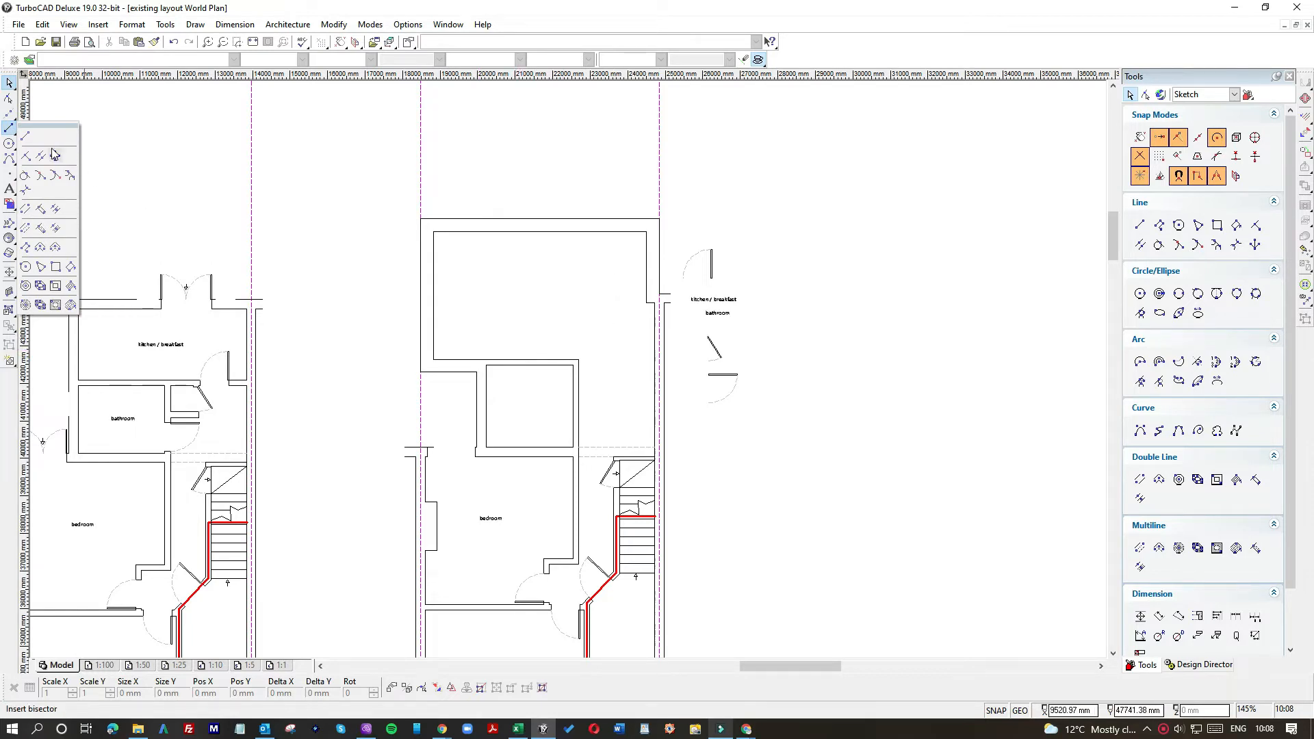
{"action": "left_click", "coordinate": [25, 135]}
{"action": "left_click", "coordinate": [513, 358]}
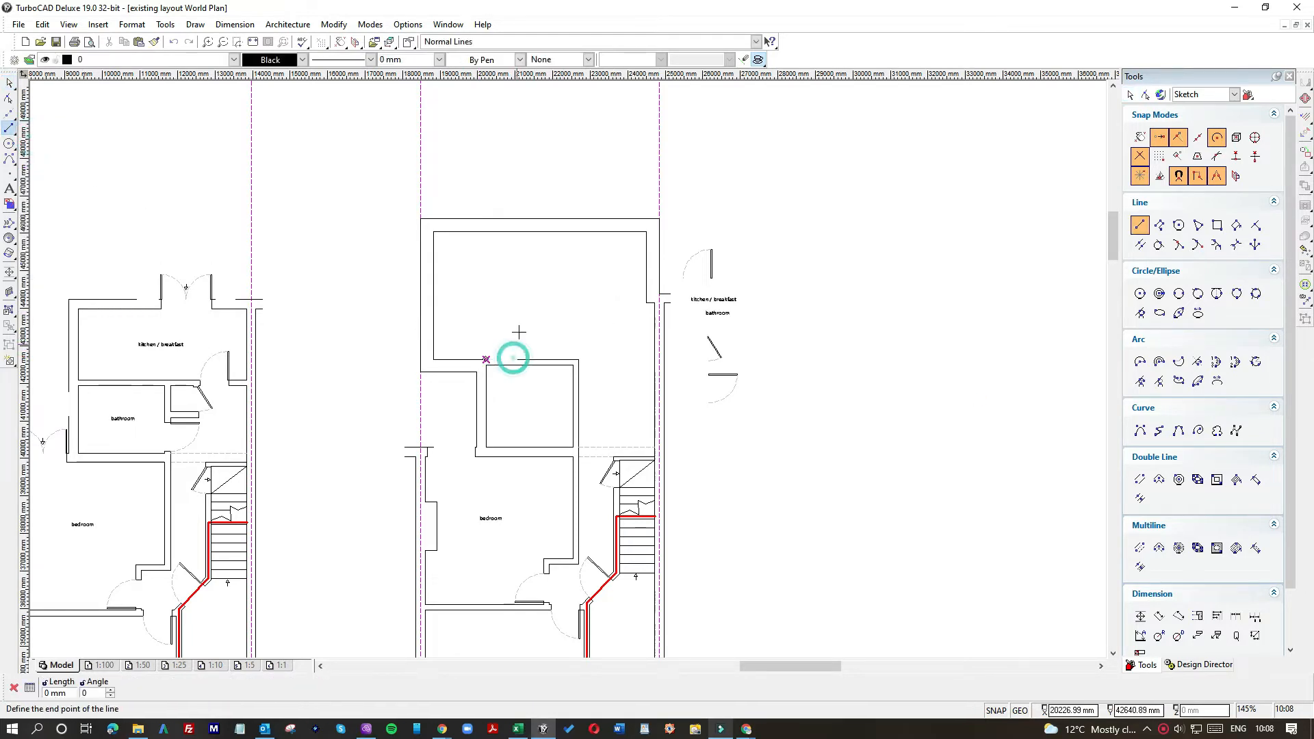
{"action": "key", "text": "Tab"}
{"action": "type", "text": "3200"}
{"action": "key", "text": "Return"}
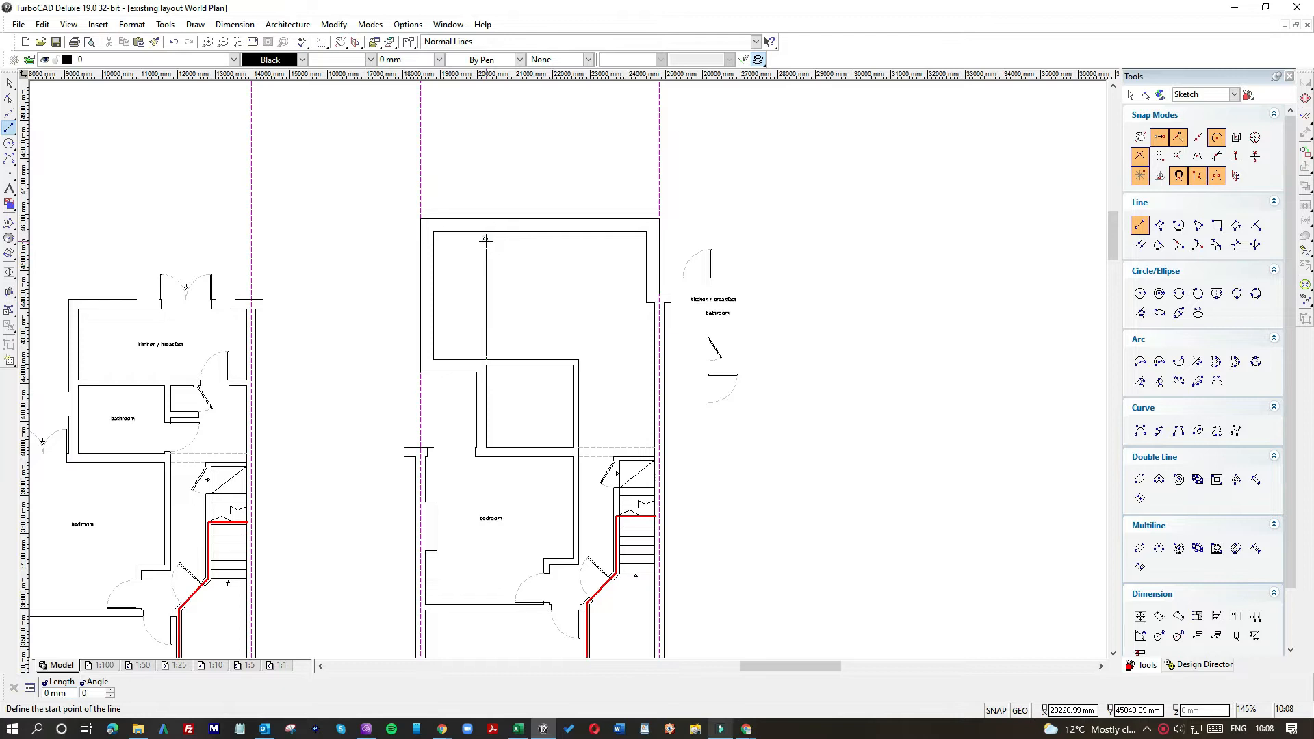
{"action": "left_click", "coordinate": [409, 239]}
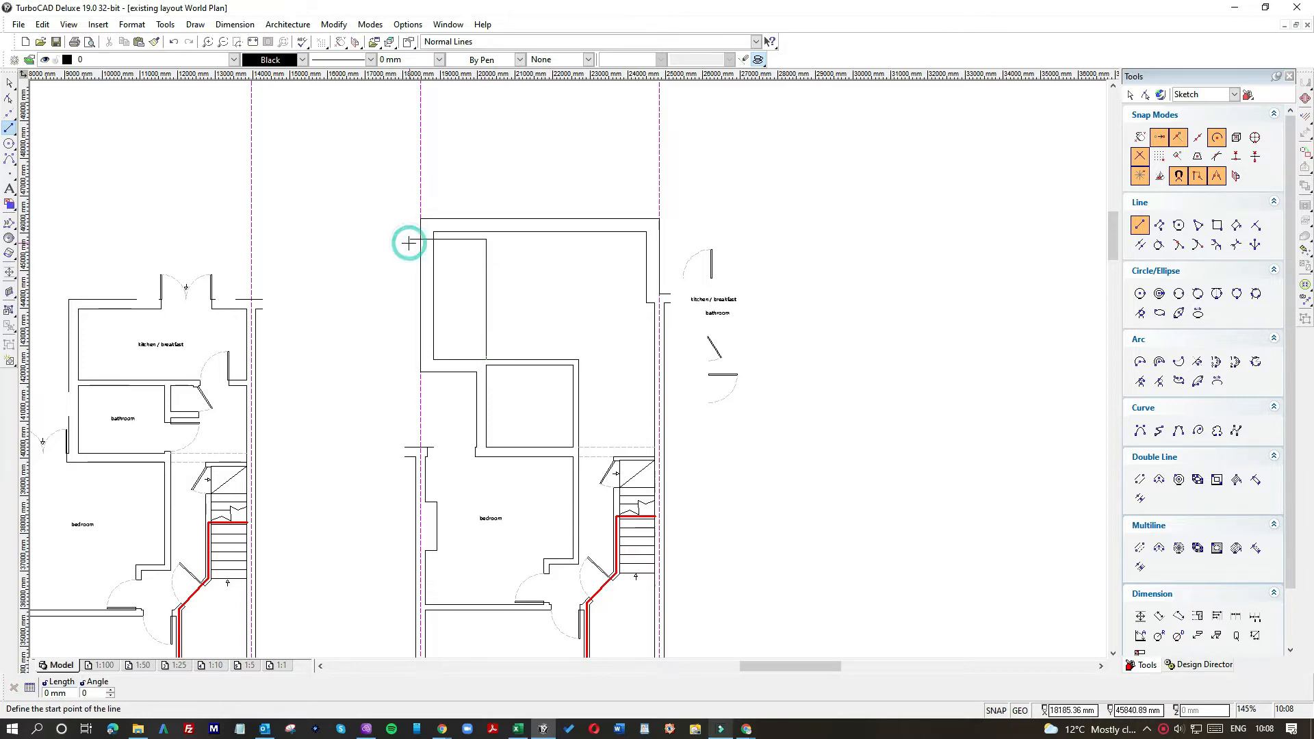
Move the rear wall's two parallel lines straight up, well clear of the new guide lines.
{"action": "left_click", "coordinate": [9, 82]}
{"action": "left_click_drag", "start_coordinate": [576, 238], "coordinate": [553, 116]}
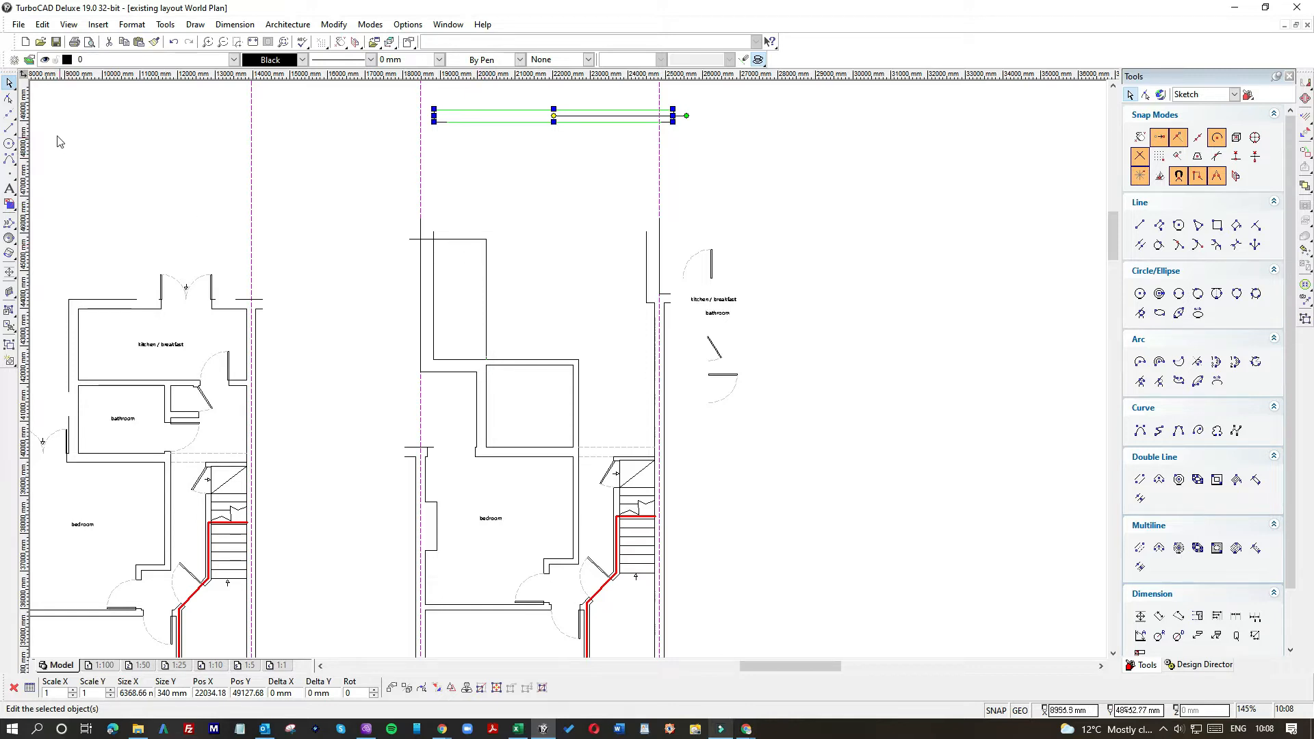
Draw a 150 mm vertical line up from the horizontal guide line, then a parallel horizontal line from the inner side wall line's upper end.
{"action": "left_click", "coordinate": [9, 128]}
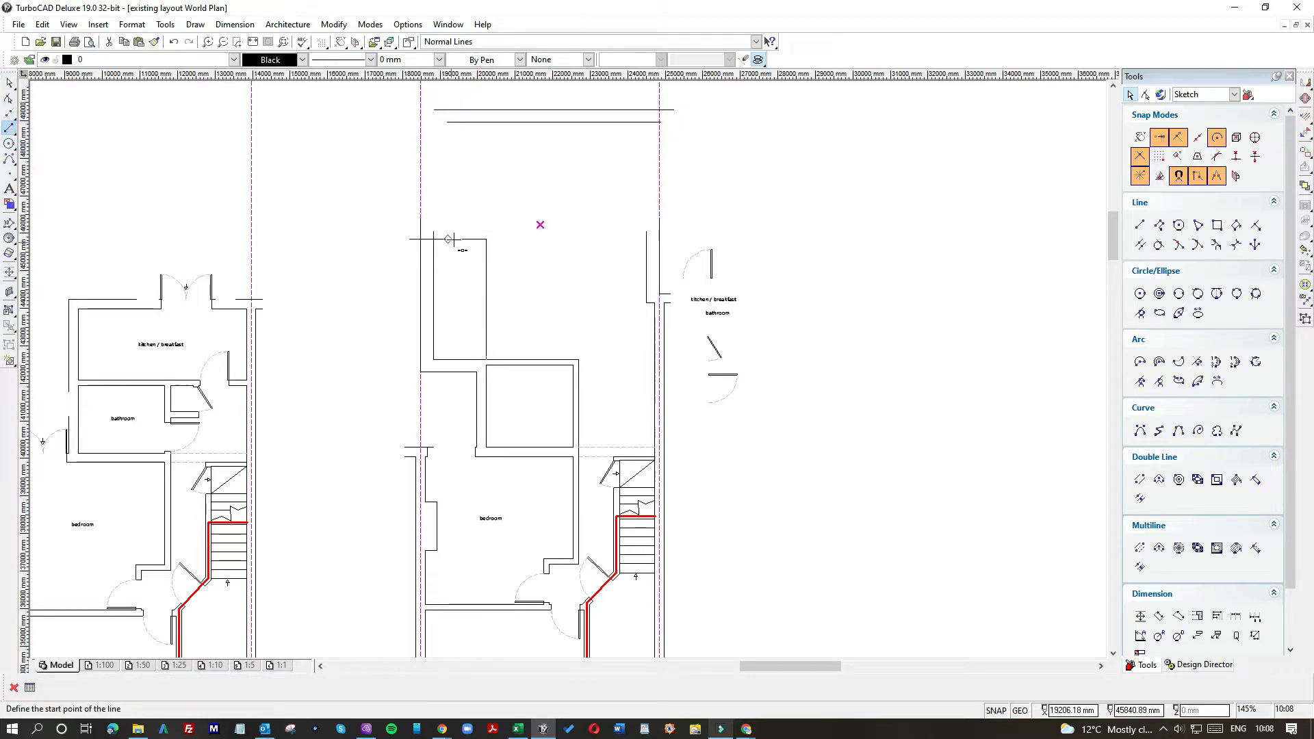
{"action": "left_click", "coordinate": [448, 240]}
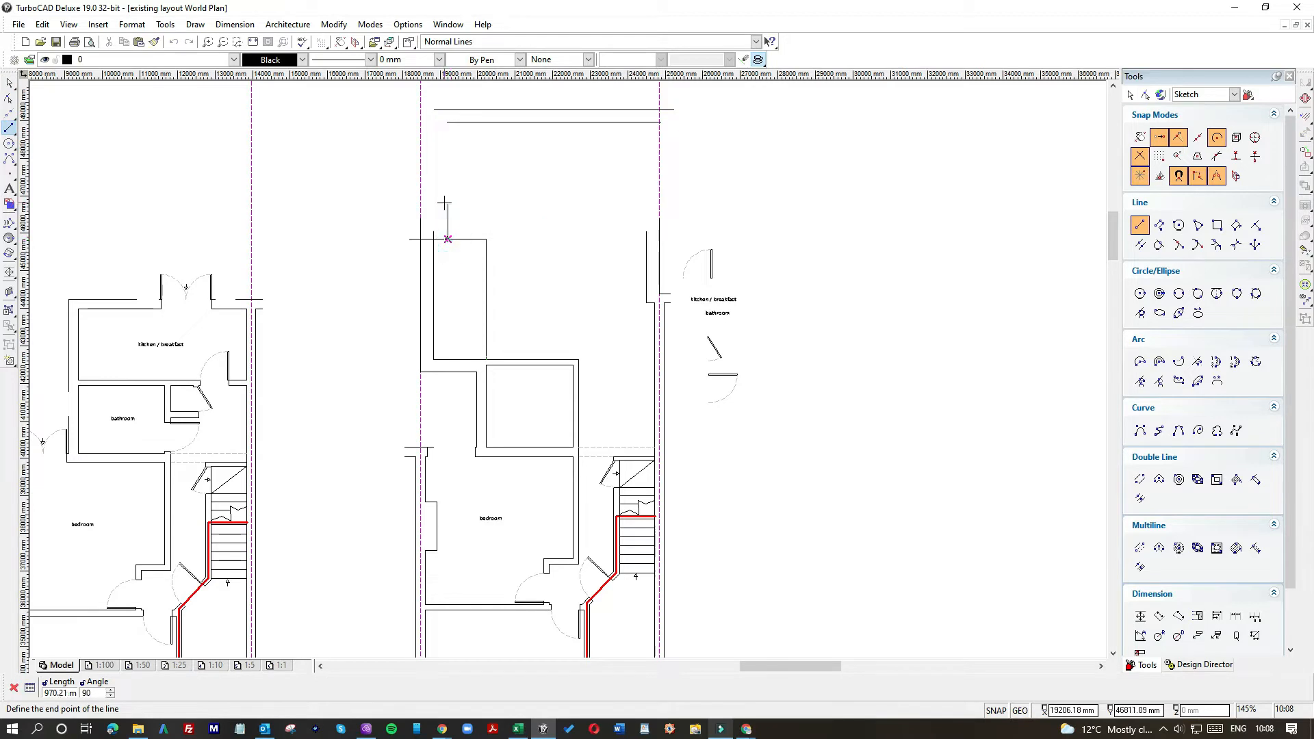
{"action": "type", "text": "150"}
{"action": "key", "text": "Return"}
{"action": "left_click", "coordinate": [434, 230]}
{"action": "left_click", "coordinate": [493, 226]}
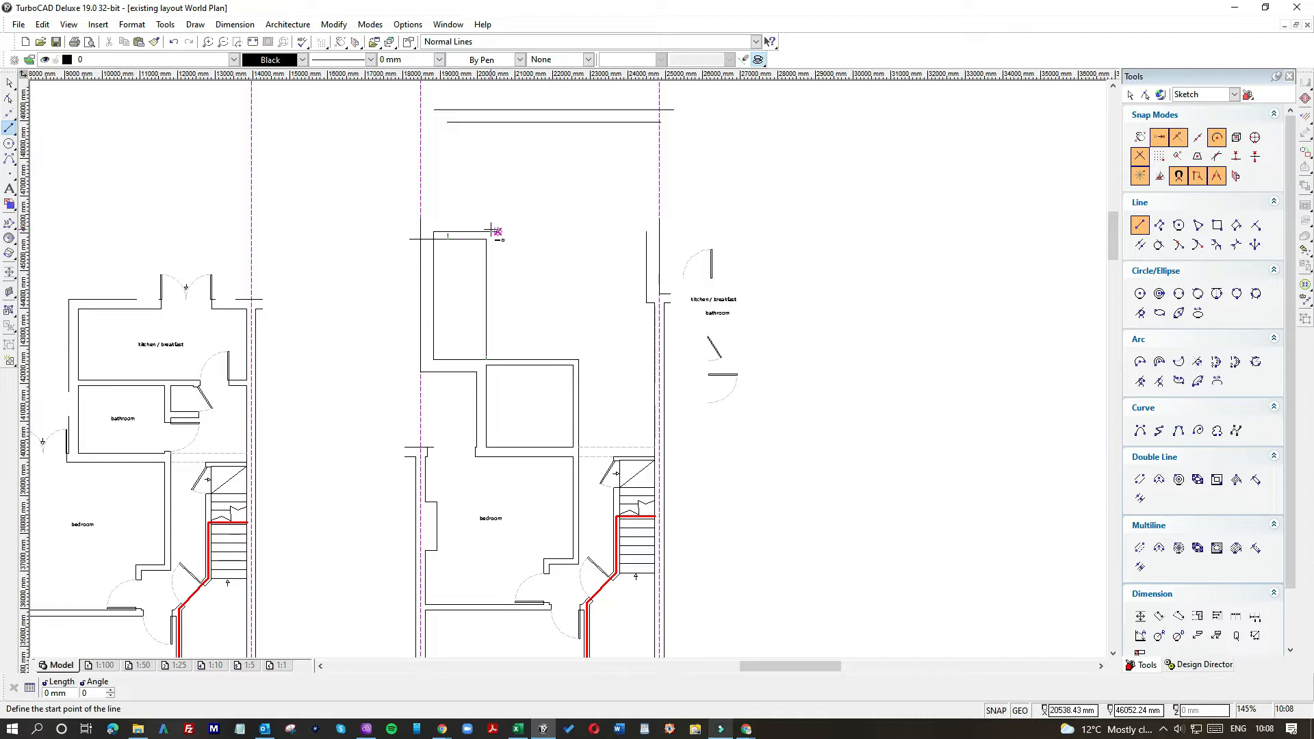
Draw a 3300 mm vertical guide line up from the new horizontal line's end, then a horizontal line from its end past the far side wall.
{"action": "left_click", "coordinate": [492, 230]}
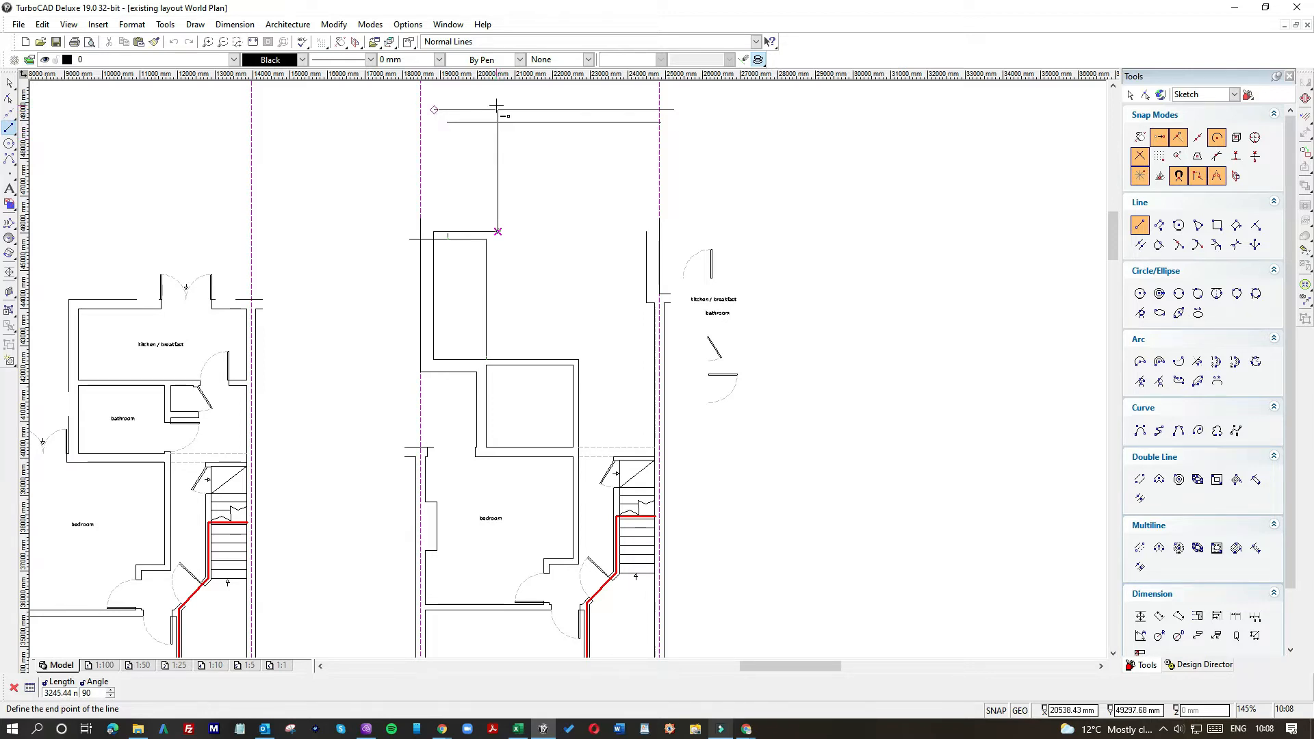
{"action": "key", "text": "Tab"}
{"action": "type", "text": "3300"}
{"action": "key", "text": "Return"}
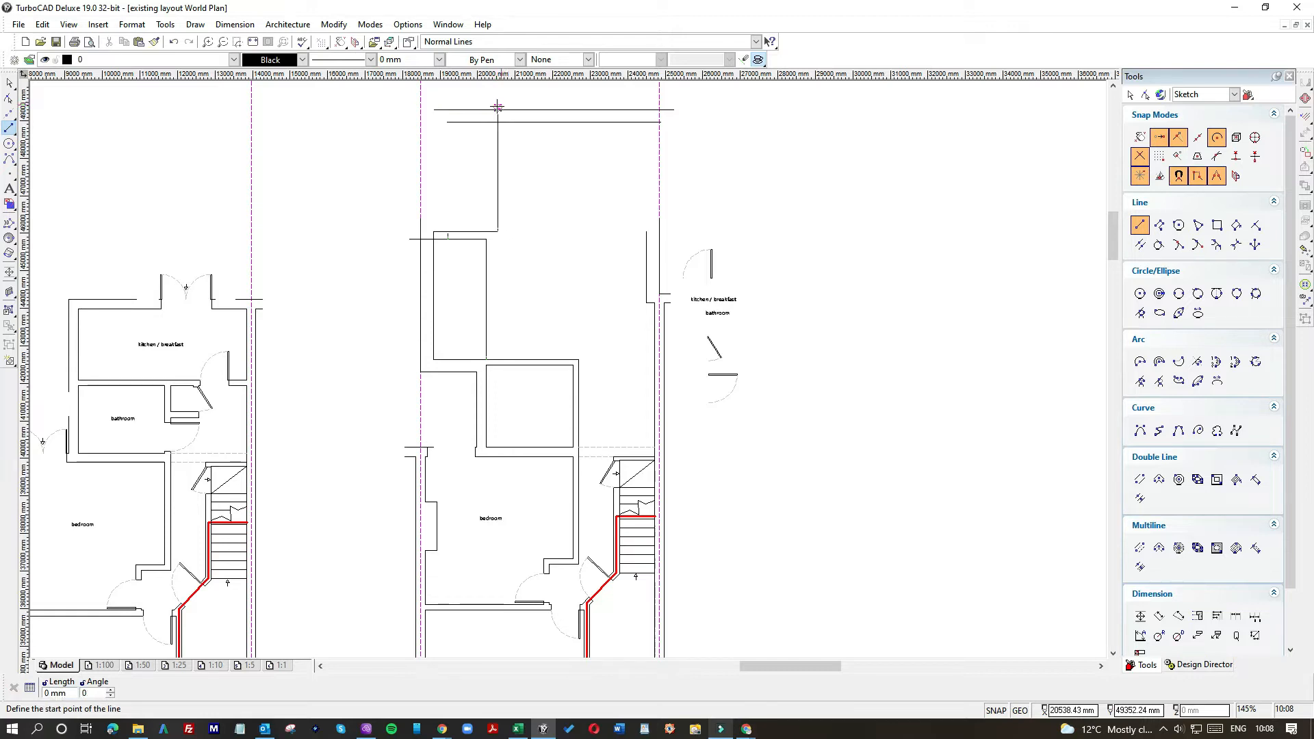
{"action": "key", "text": "Return"}
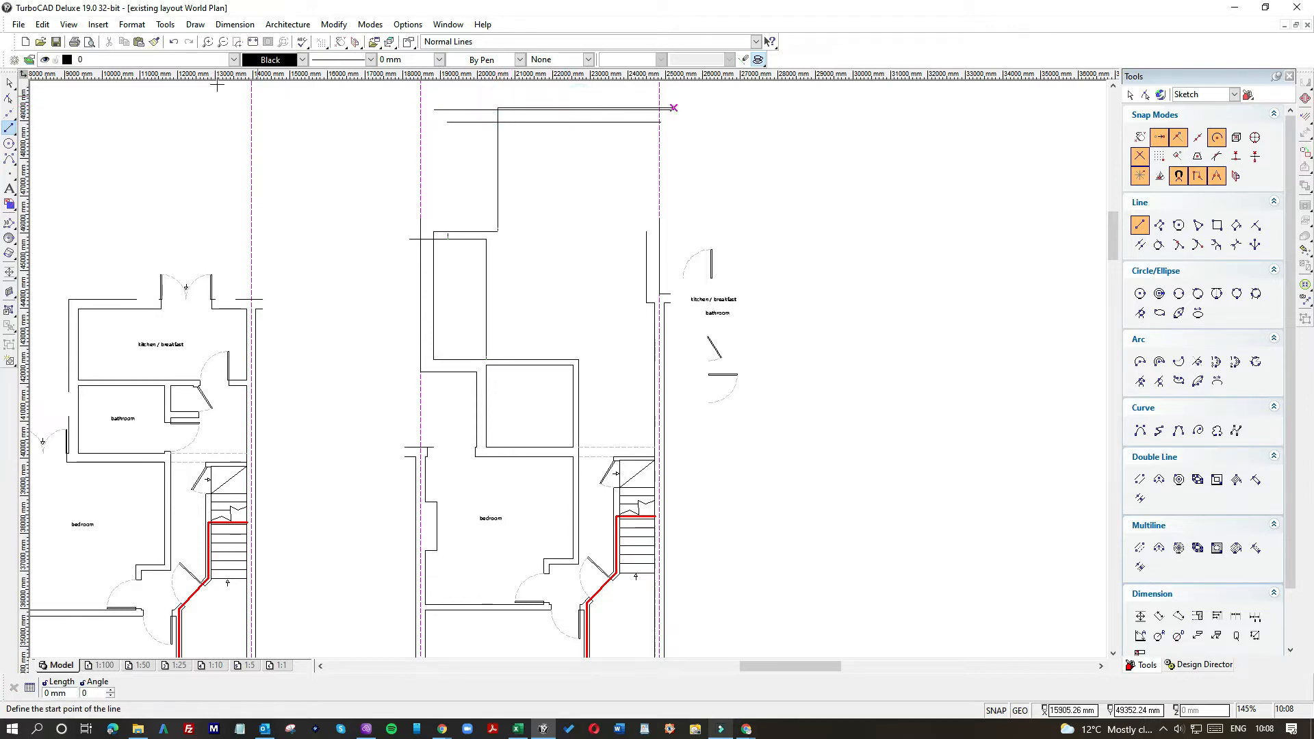
{"action": "left_click", "coordinate": [10, 83]}
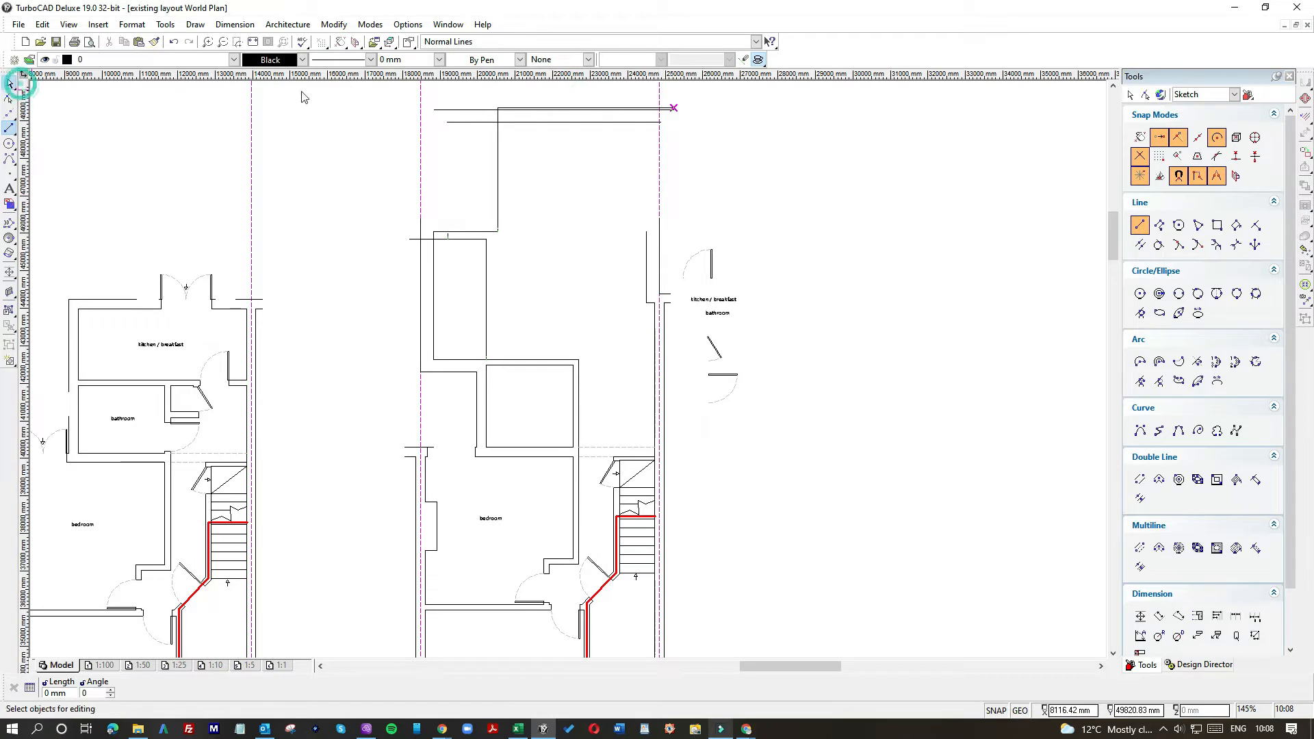
{"action": "left_click", "coordinate": [573, 135]}
{"action": "left_click", "coordinate": [551, 109]}
{"action": "mouse_move", "coordinate": [540, 117]}
{"action": "left_mouse_down"}
{"action": "mouse_move", "coordinate": [539, 101]}
{"action": "mouse_move", "coordinate": [540, 117]}
{"action": "left_mouse_up"}
{"action": "left_click", "coordinate": [542, 167]}
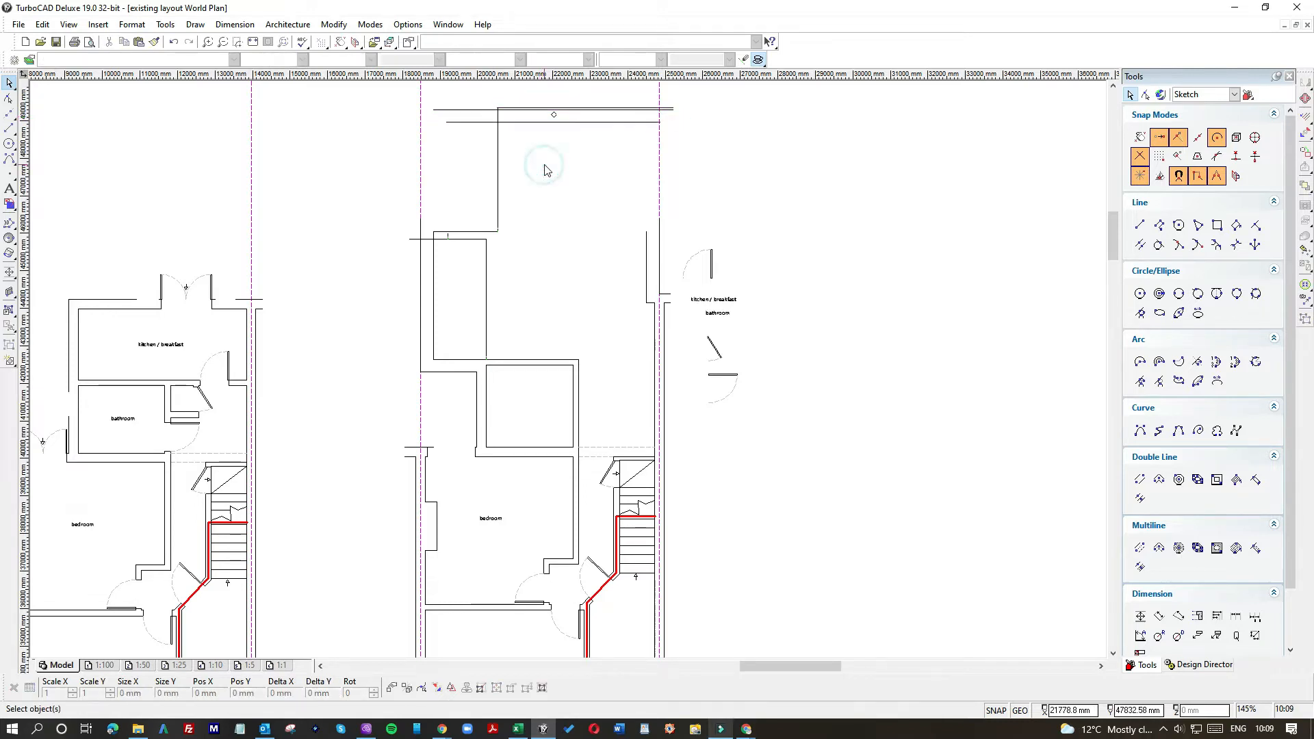
Delete the horizontal guide line just above the rear wall's outer line.
{"action": "left_click", "coordinate": [495, 156]}
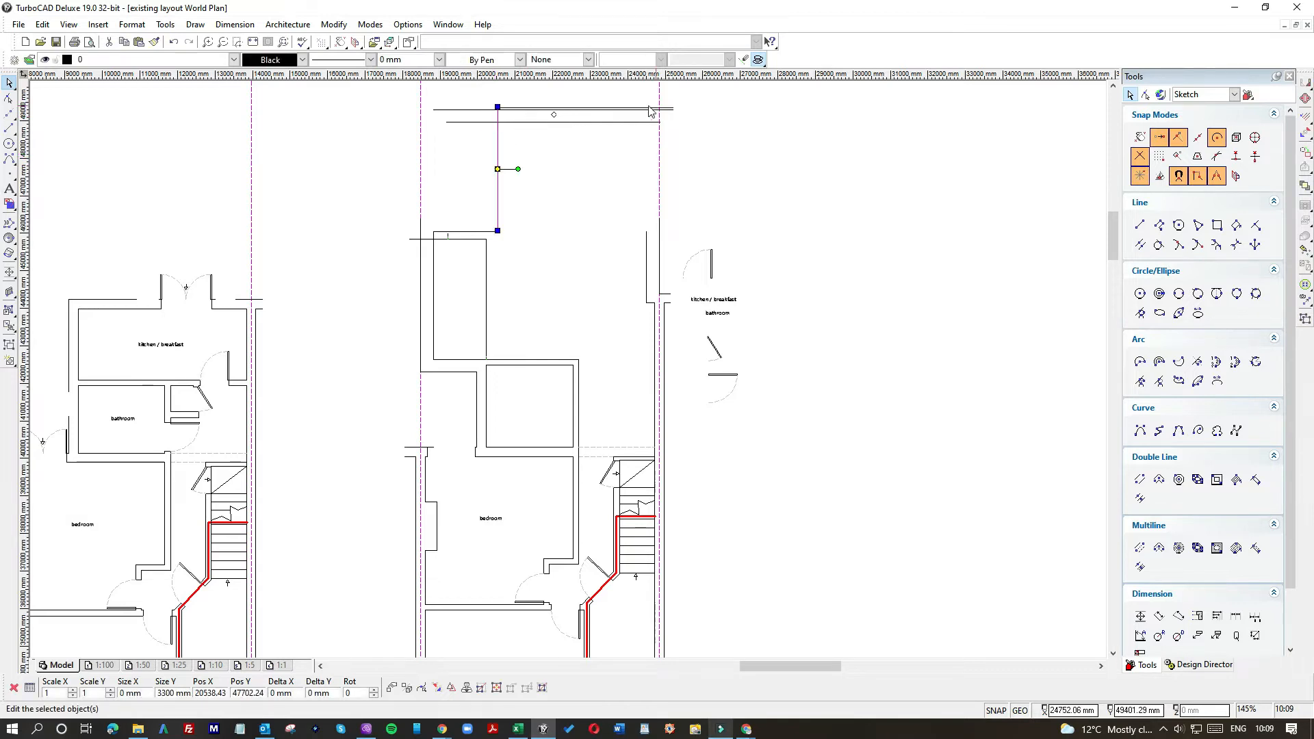
{"action": "scroll", "coordinate": [507, 130], "scroll_direction": "up", "scroll_amount": 2}
{"action": "left_click", "coordinate": [599, 287]}
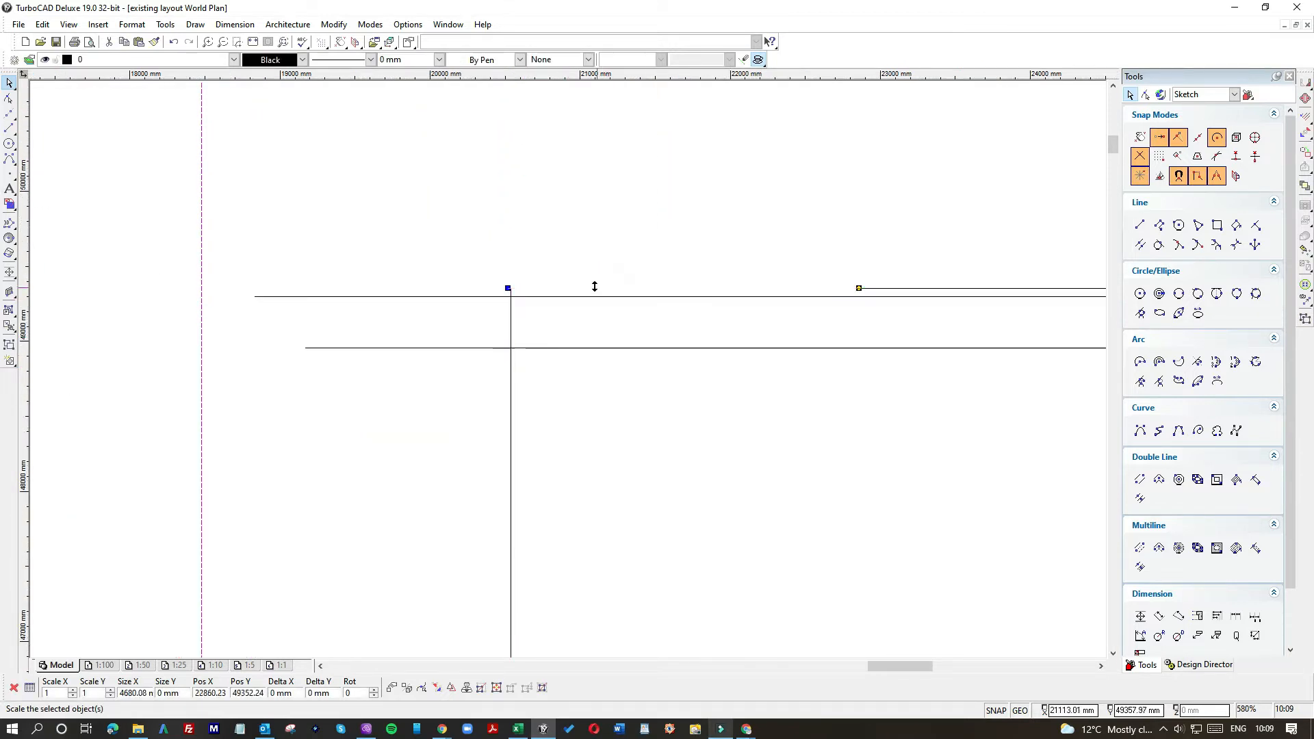
{"action": "key", "text": "Escape"}
{"action": "scroll", "coordinate": [567, 373], "scroll_direction": "down", "scroll_amount": 1}
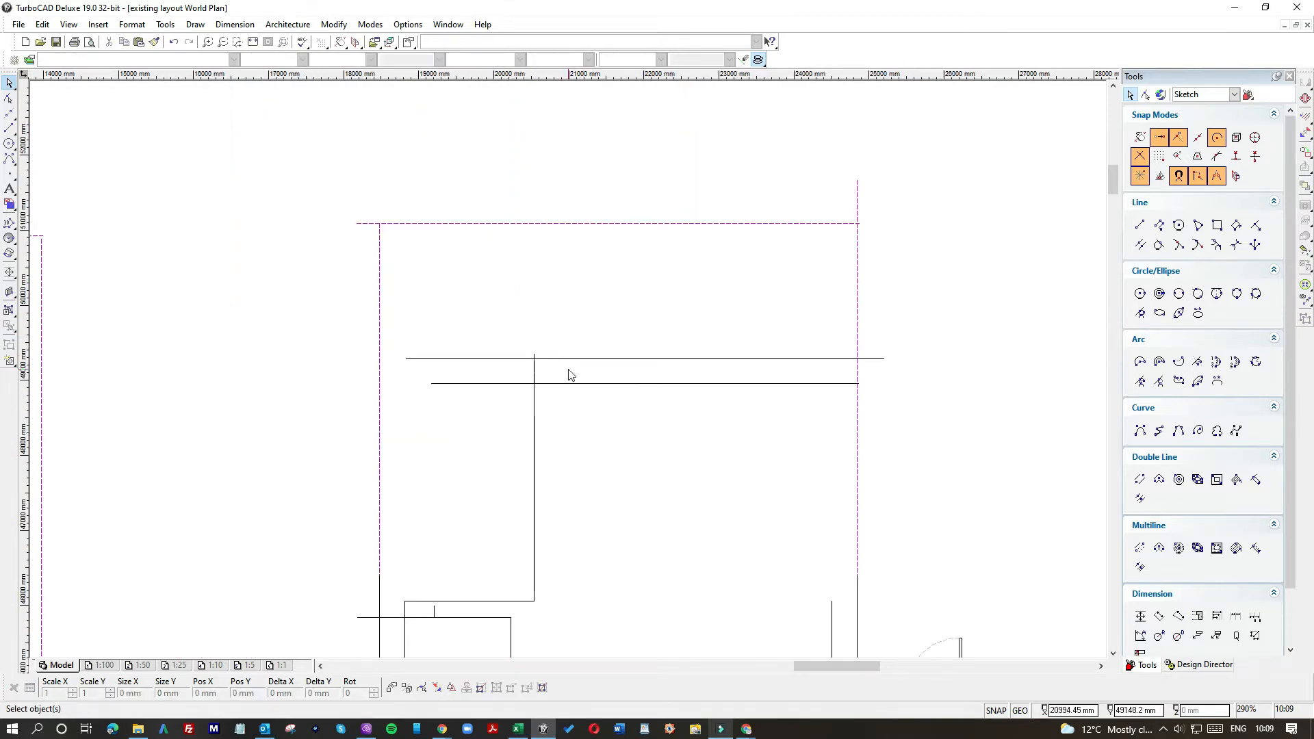
Extend the inner side wall line up to the rear wall's outer line.
{"action": "left_click", "coordinate": [534, 416]}
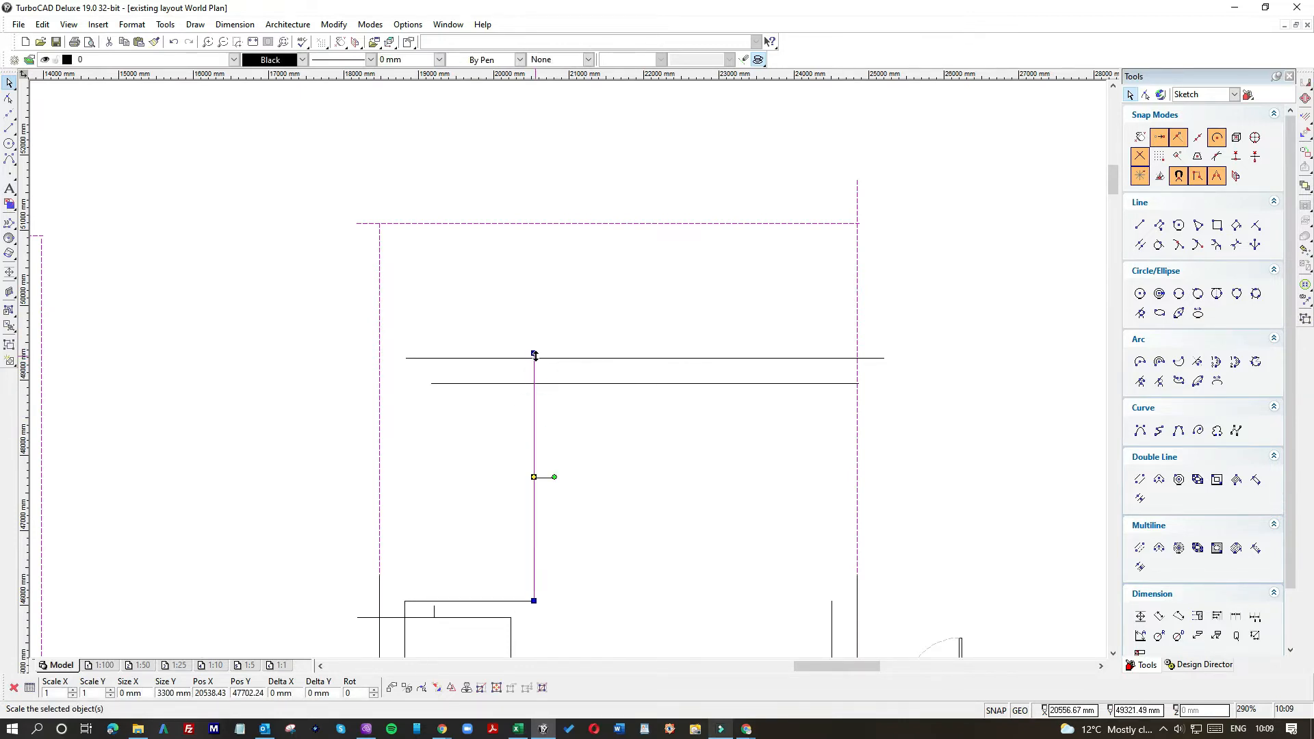
{"action": "scroll", "coordinate": [514, 397], "scroll_direction": "down", "scroll_amount": 1}
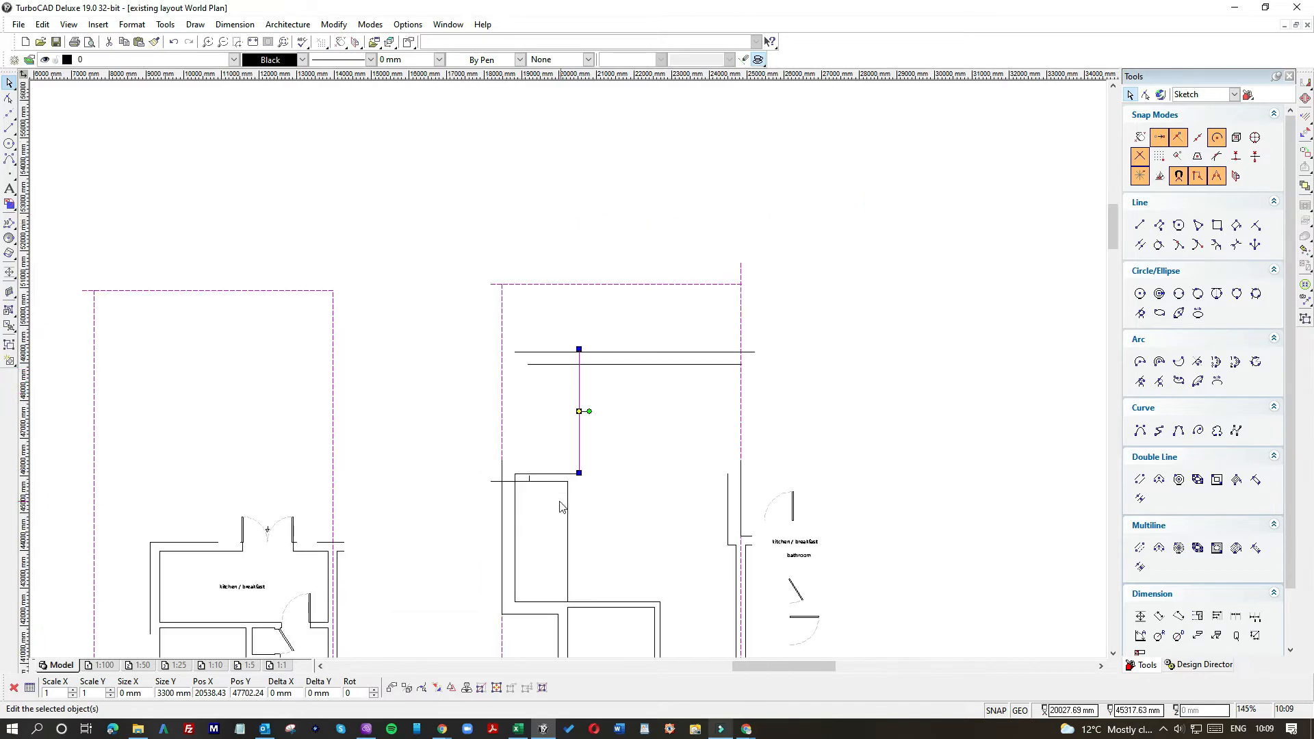
{"action": "left_click", "coordinate": [514, 509]}
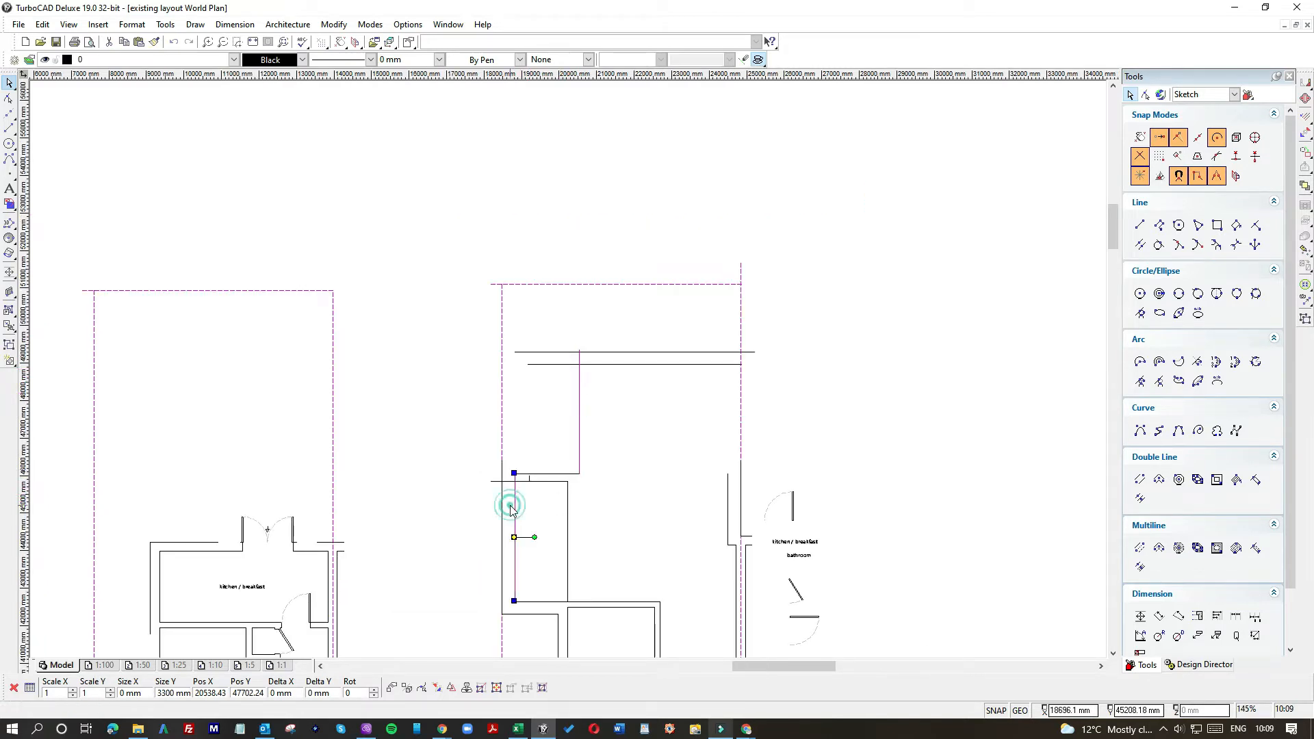
{"action": "left_click", "coordinate": [515, 473]}
{"action": "left_click", "coordinate": [522, 355]}
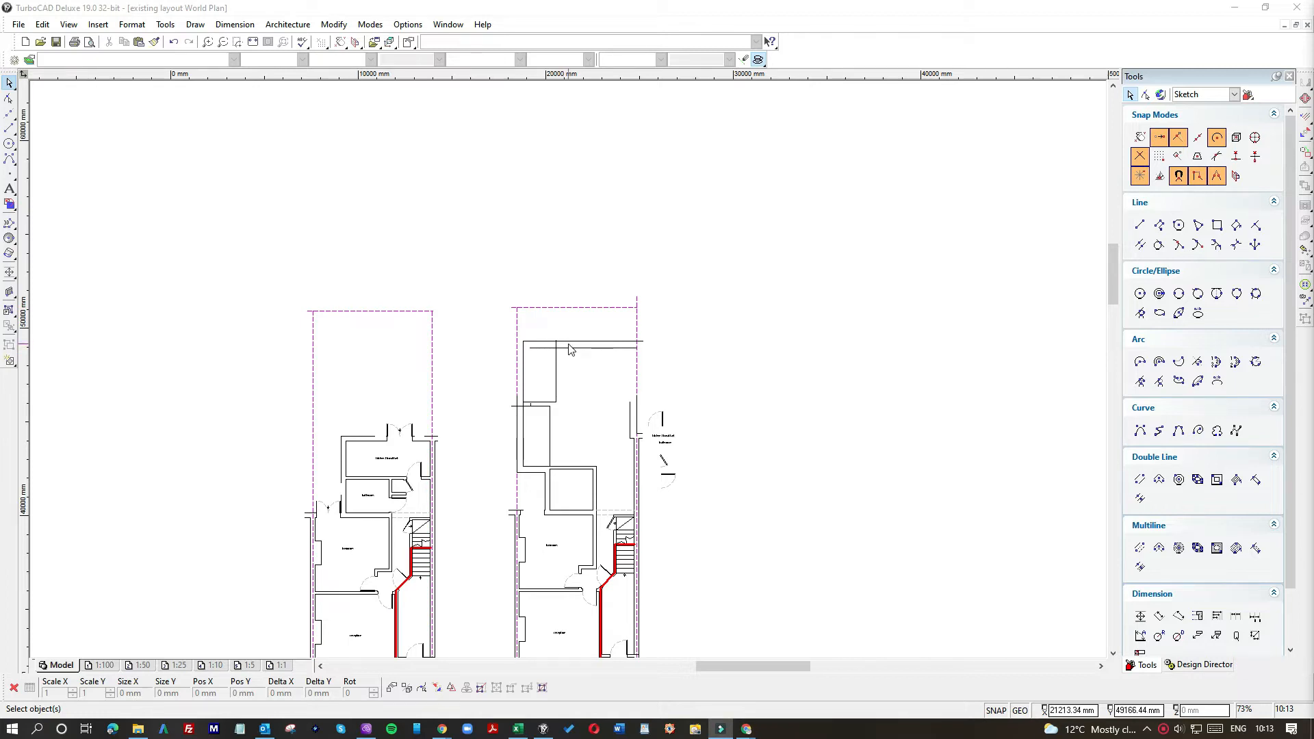
Delete the copied plan's horizontal dashed rear boundary line and extend both dashed side boundary lines further upward.
{"action": "left_click", "coordinate": [571, 307]}
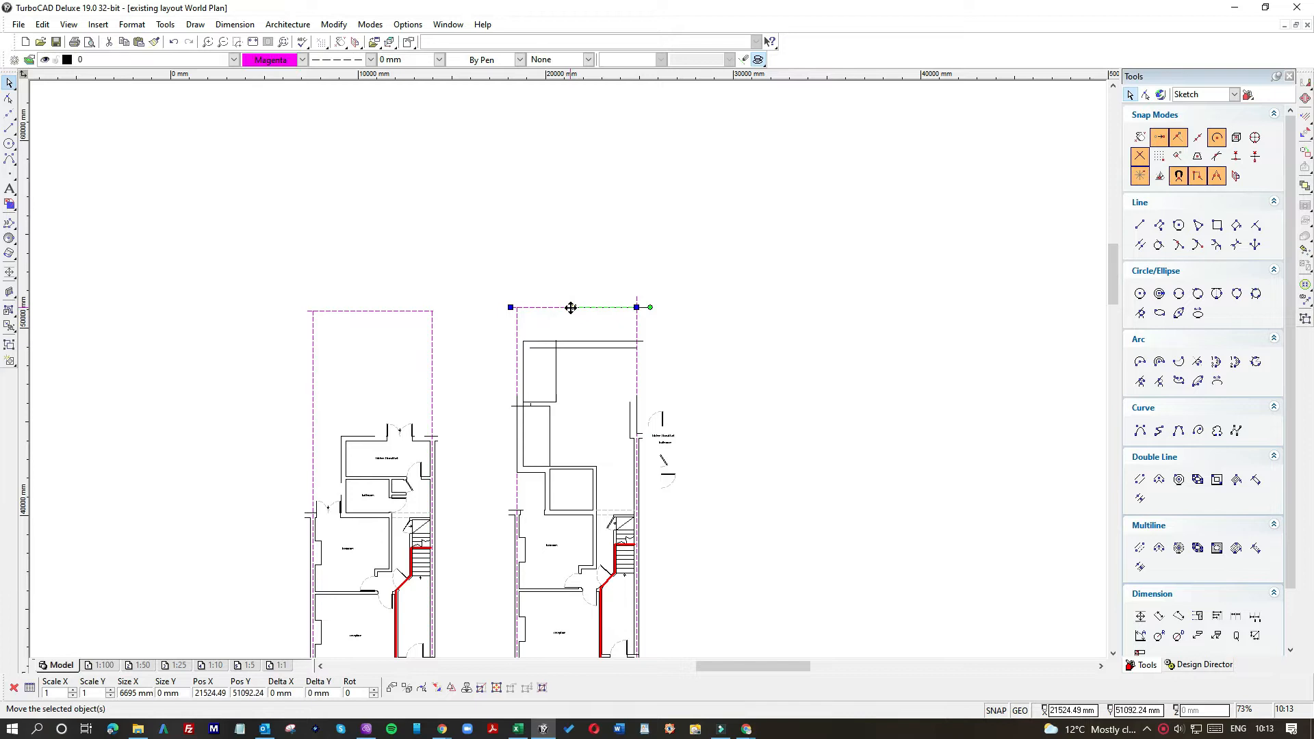
{"action": "key", "text": "Delete"}
{"action": "left_click", "coordinate": [636, 297]}
{"action": "left_click_drag", "start_coordinate": [636, 295], "coordinate": [637, 220]}
{"action": "left_click", "coordinate": [517, 308]}
{"action": "left_click_drag", "start_coordinate": [517, 308], "coordinate": [518, 211]}
{"action": "scroll", "coordinate": [552, 326], "scroll_direction": "up", "scroll_amount": 3}
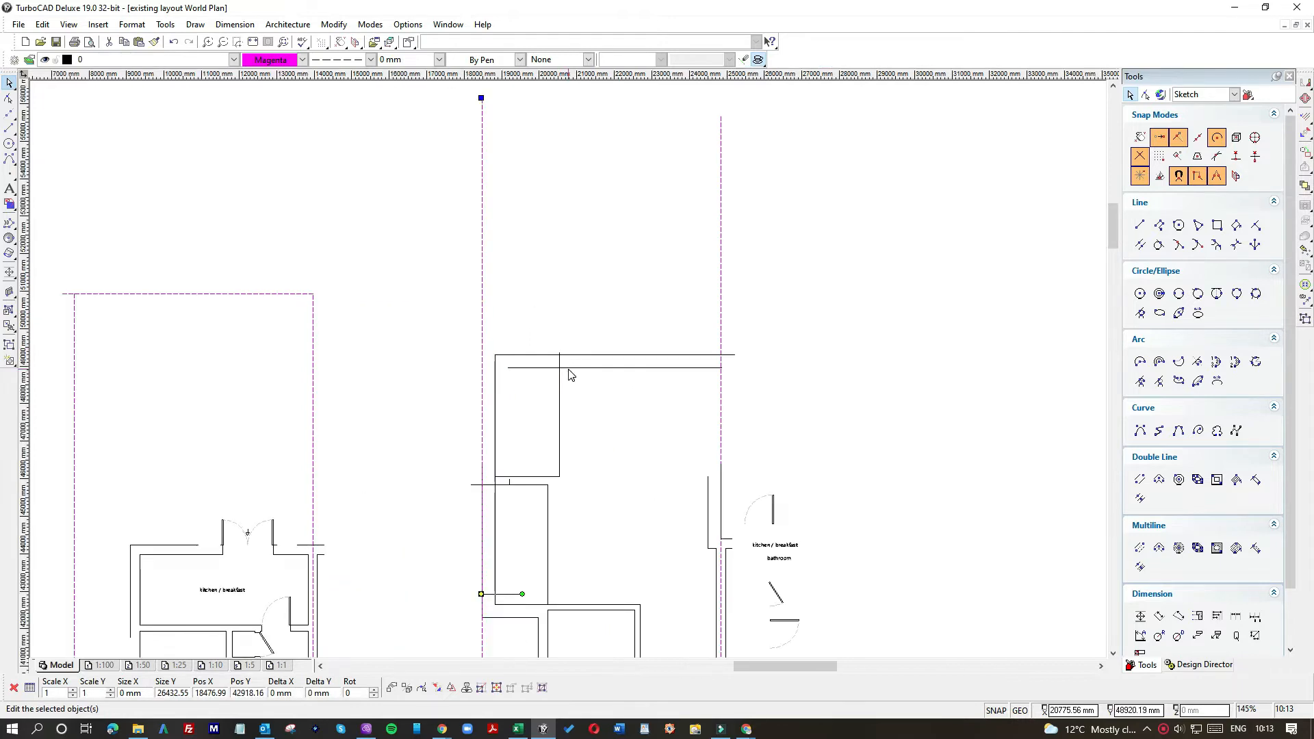
{"action": "scroll", "coordinate": [516, 520], "scroll_direction": "down", "scroll_amount": 3}
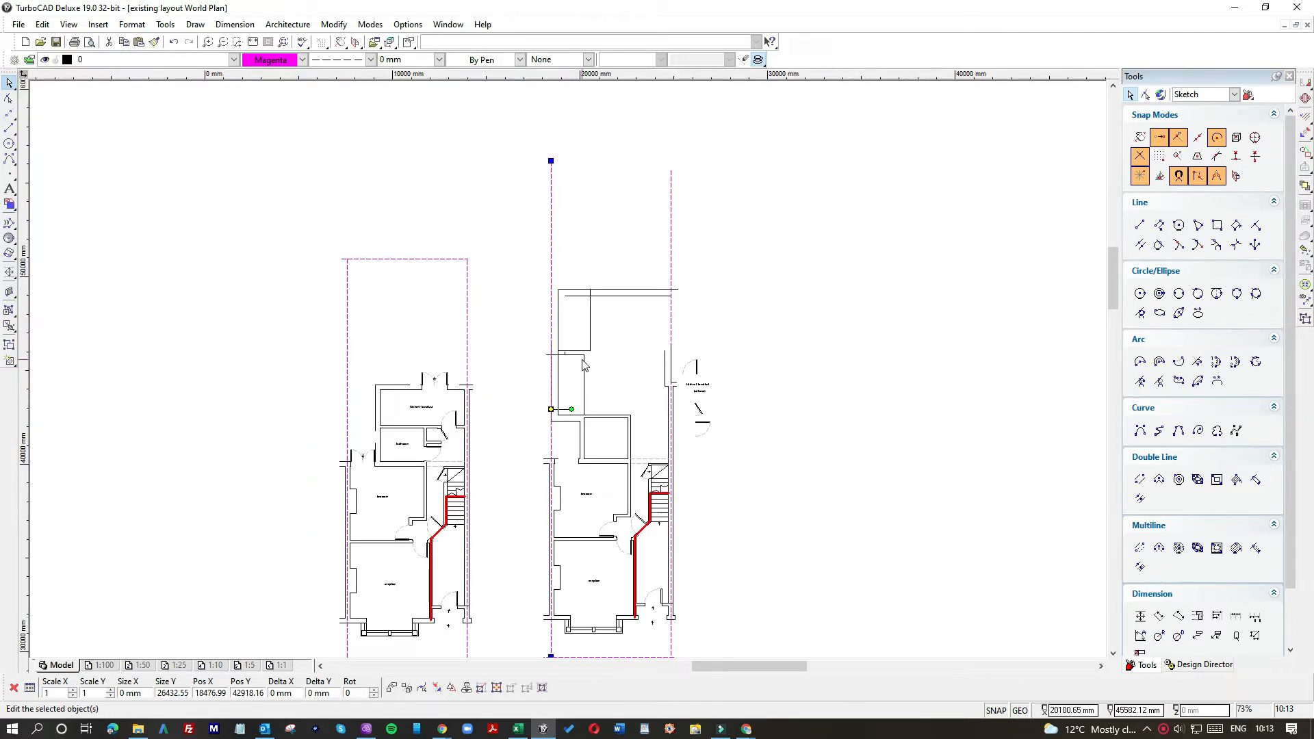
Extend the rear wall's outer line to the dashed side boundary and the outer side wall line up to meet it at the corner.
{"action": "scroll", "coordinate": [582, 364], "scroll_direction": "up", "scroll_amount": 3}
{"action": "left_click", "coordinate": [563, 229]}
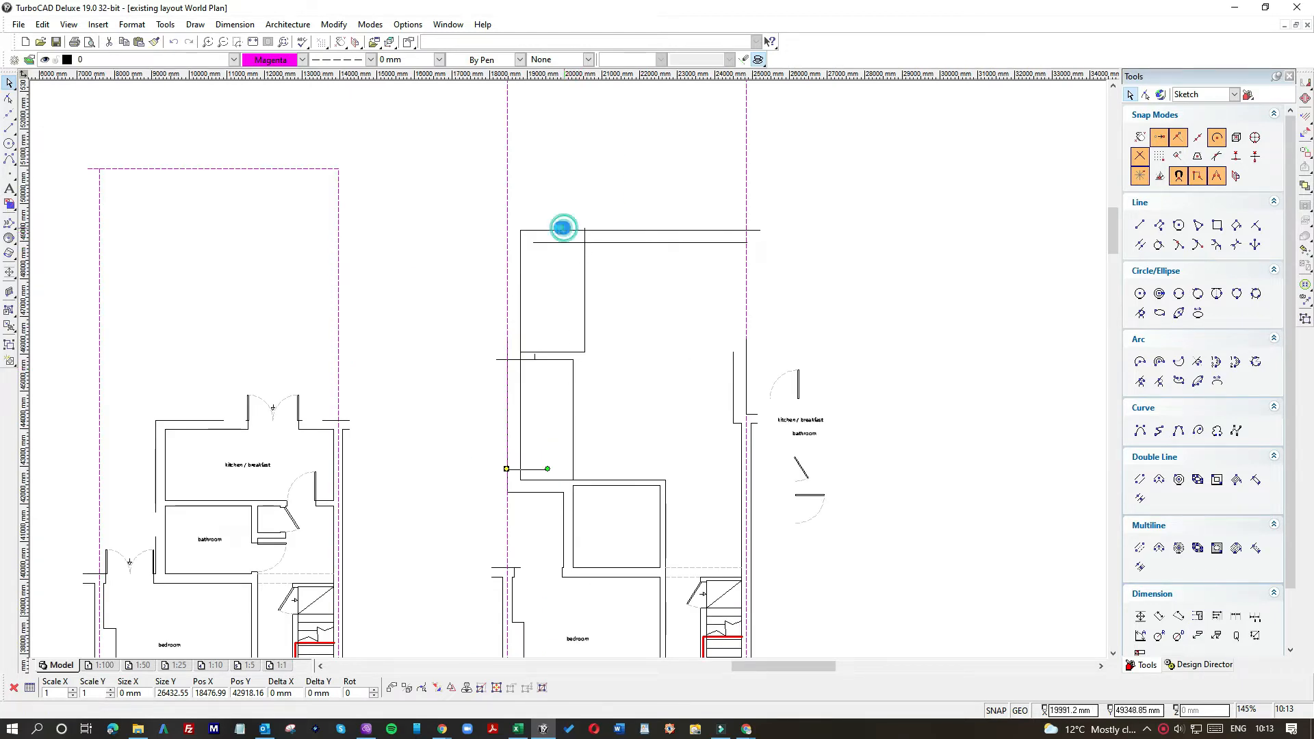
{"action": "left_click", "coordinate": [518, 228]}
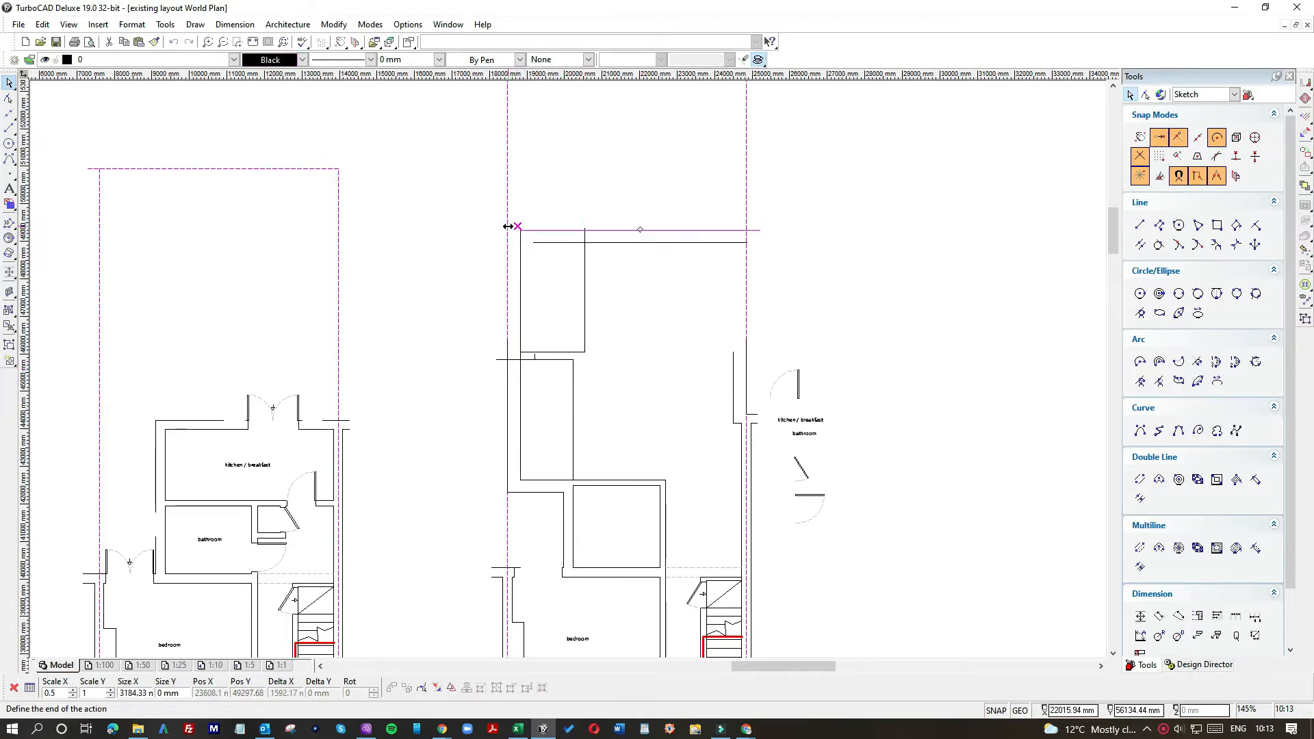
{"action": "left_click", "coordinate": [507, 227]}
{"action": "left_click", "coordinate": [505, 370]}
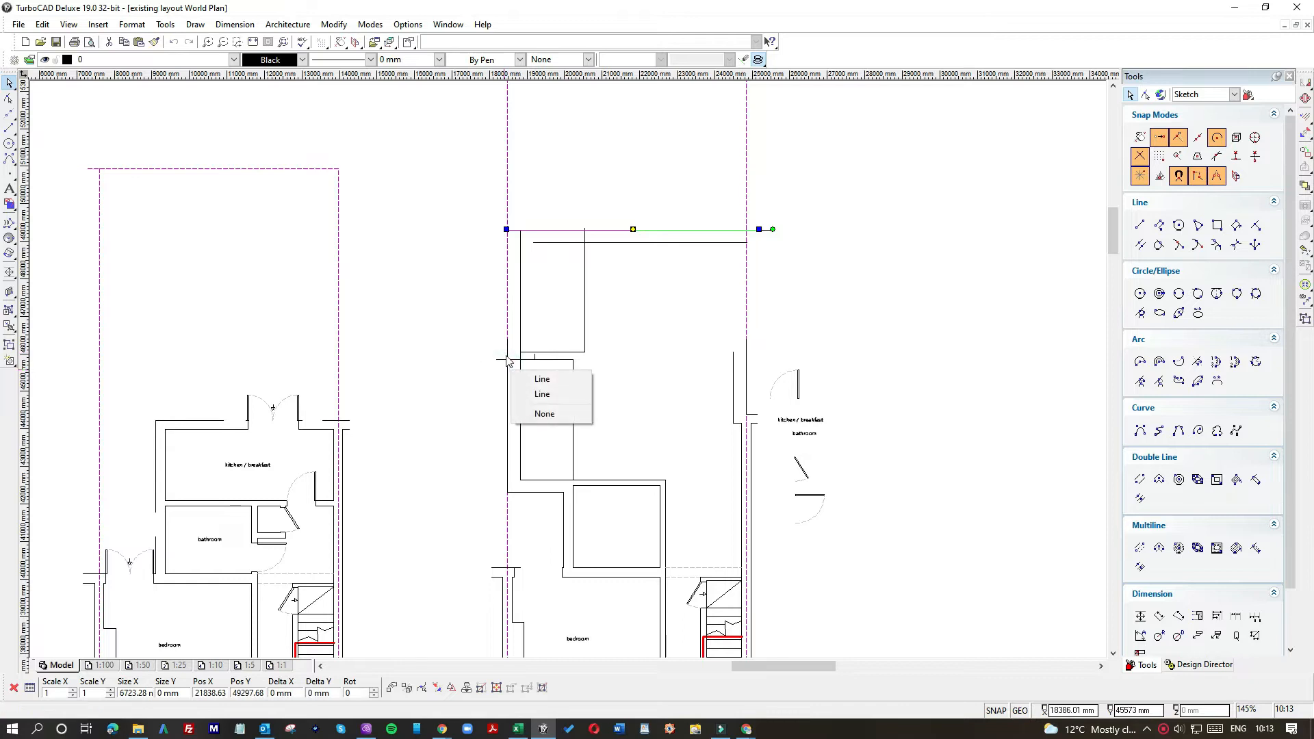
{"action": "left_click", "coordinate": [538, 393]}
{"action": "left_click", "coordinate": [506, 340]}
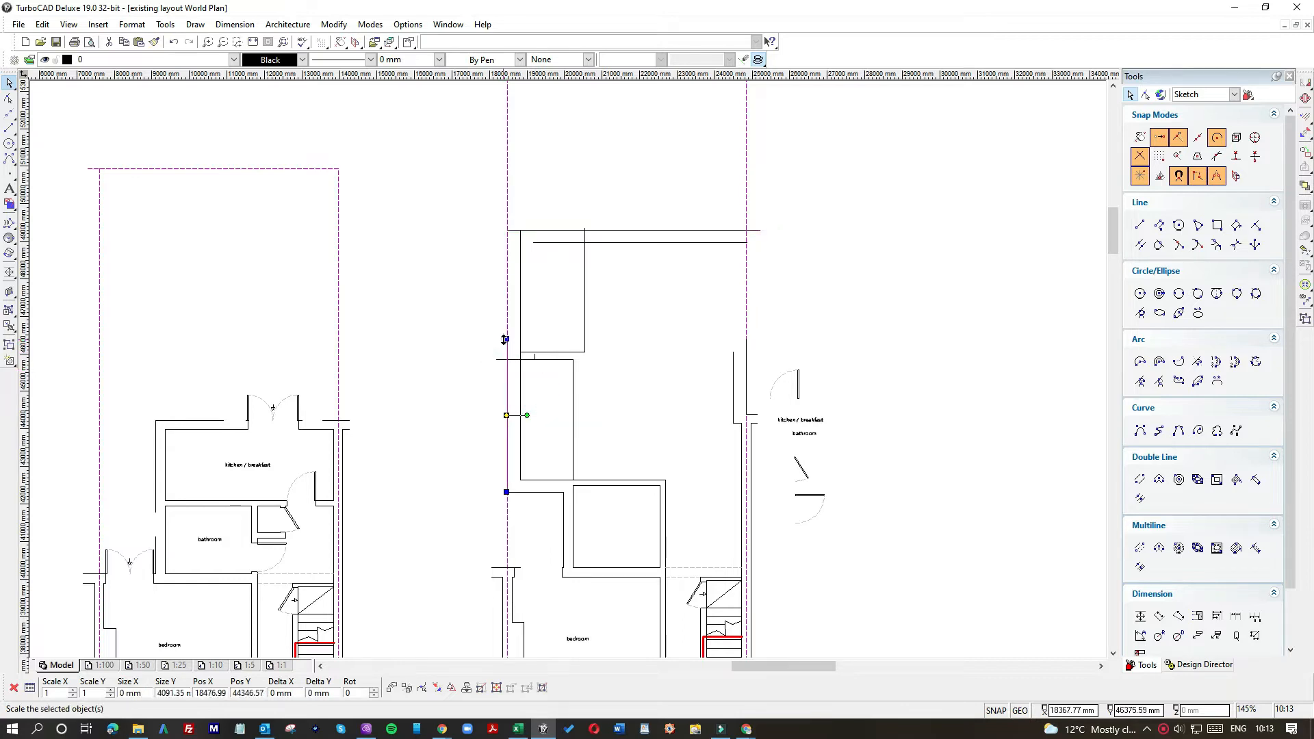
{"action": "left_click", "coordinate": [506, 230]}
Extend the rear wall's inner line to the inner side wall line and trim that side line back to the inner corner.
{"action": "left_click", "coordinate": [543, 244]}
{"action": "left_click", "coordinate": [535, 243]}
{"action": "left_click", "coordinate": [520, 242]}
{"action": "left_click", "coordinate": [520, 250]}
{"action": "left_click", "coordinate": [519, 230]}
Delete the 3300 mm vertical guide line and the 150 mm line between the two partition lines.
{"action": "left_click", "coordinate": [583, 259]}
{"action": "key", "text": "Delete"}
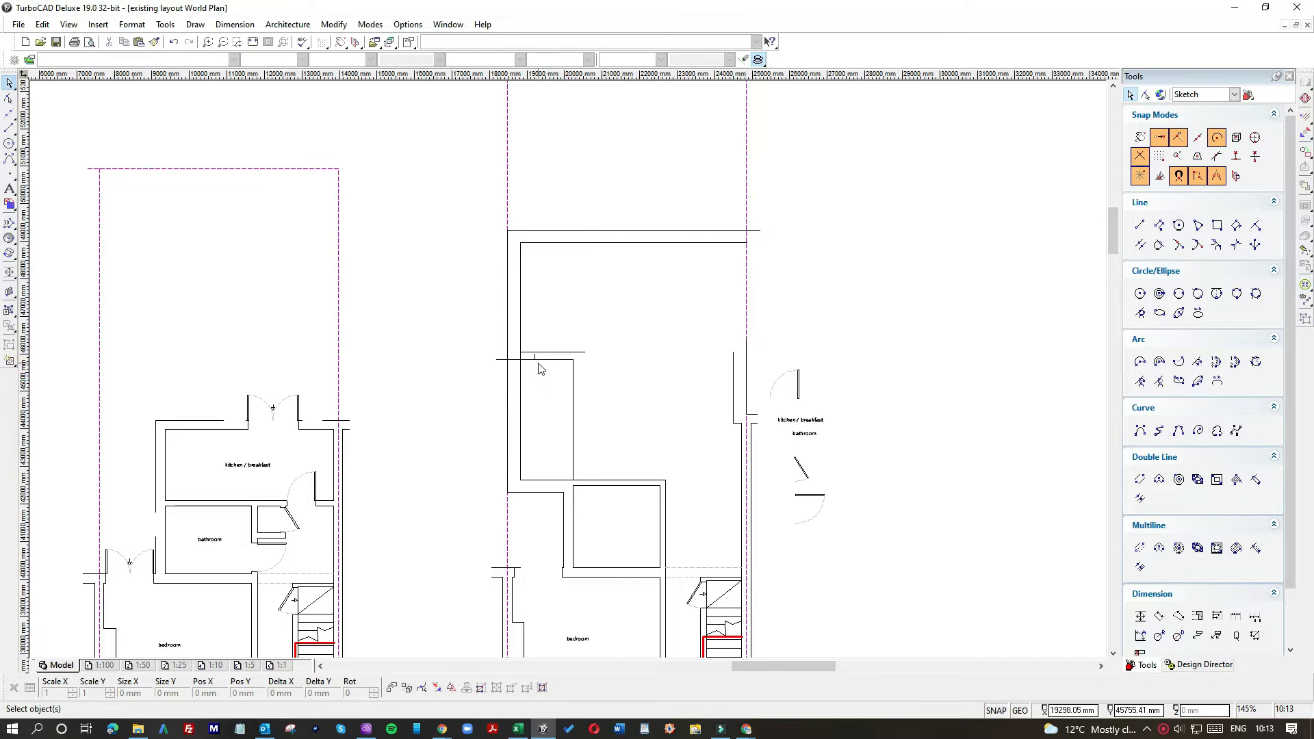
{"action": "scroll", "coordinate": [539, 368], "scroll_direction": "up", "scroll_amount": 4}
{"action": "left_click", "coordinate": [555, 348]}
{"action": "key", "text": "Delete"}
Shorten the inner side wall line so its lower end stops at the partition's upper line.
{"action": "left_click", "coordinate": [504, 314]}
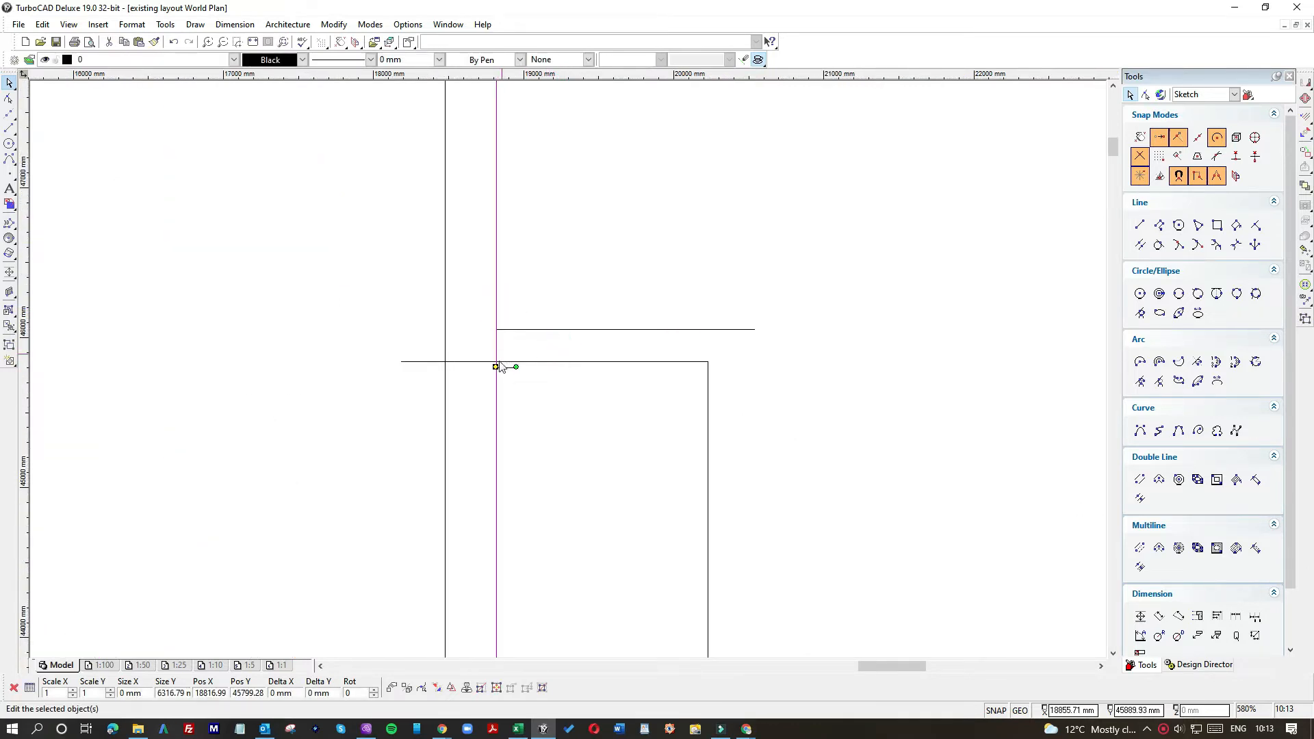
{"action": "scroll", "coordinate": [502, 367], "scroll_direction": "down", "scroll_amount": 4}
{"action": "left_click", "coordinate": [567, 487]}
{"action": "left_click", "coordinate": [568, 359]}
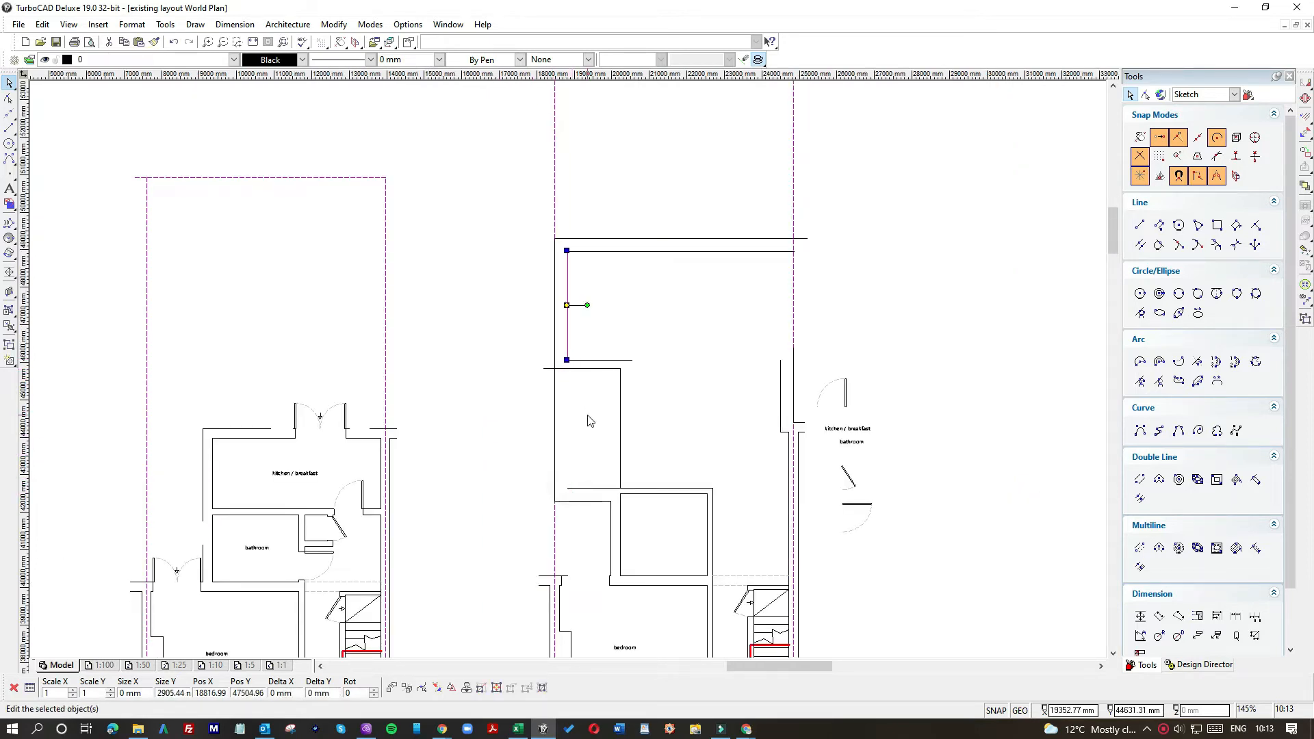
Draw a vertical line about 1095 mm long down from the corner where the inner side wall meets the partition's upper line.
{"action": "left_click", "coordinate": [8, 128]}
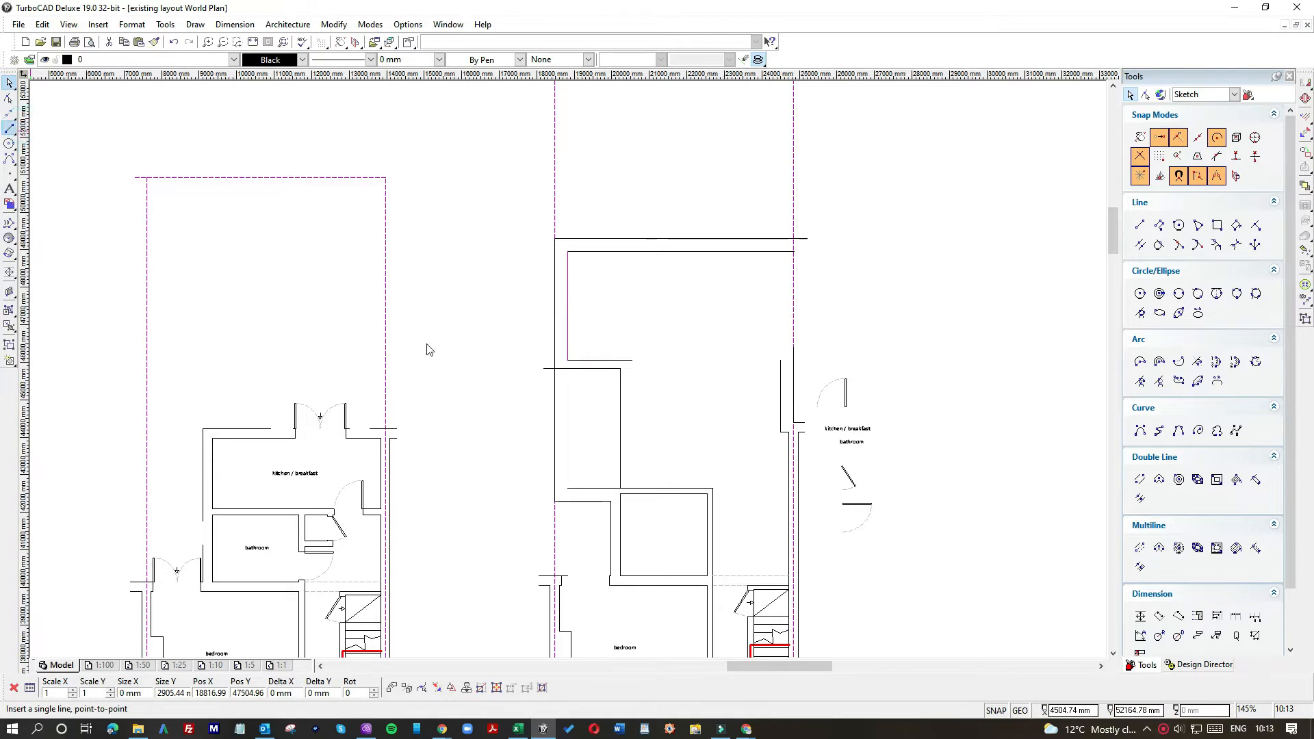
{"action": "scroll", "coordinate": [568, 370], "scroll_direction": "up", "scroll_amount": 4}
{"action": "left_click", "coordinate": [610, 377]}
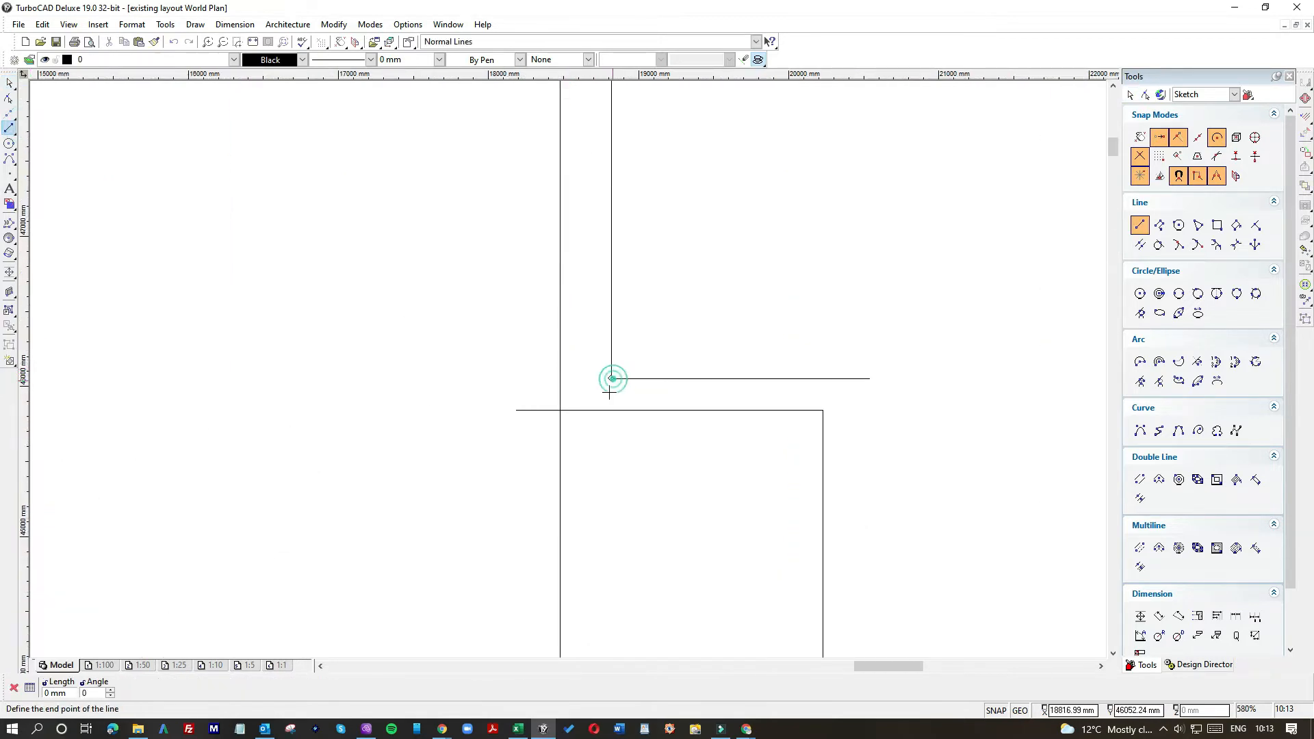
{"action": "left_click", "coordinate": [593, 543]}
{"action": "key", "text": "Escape"}
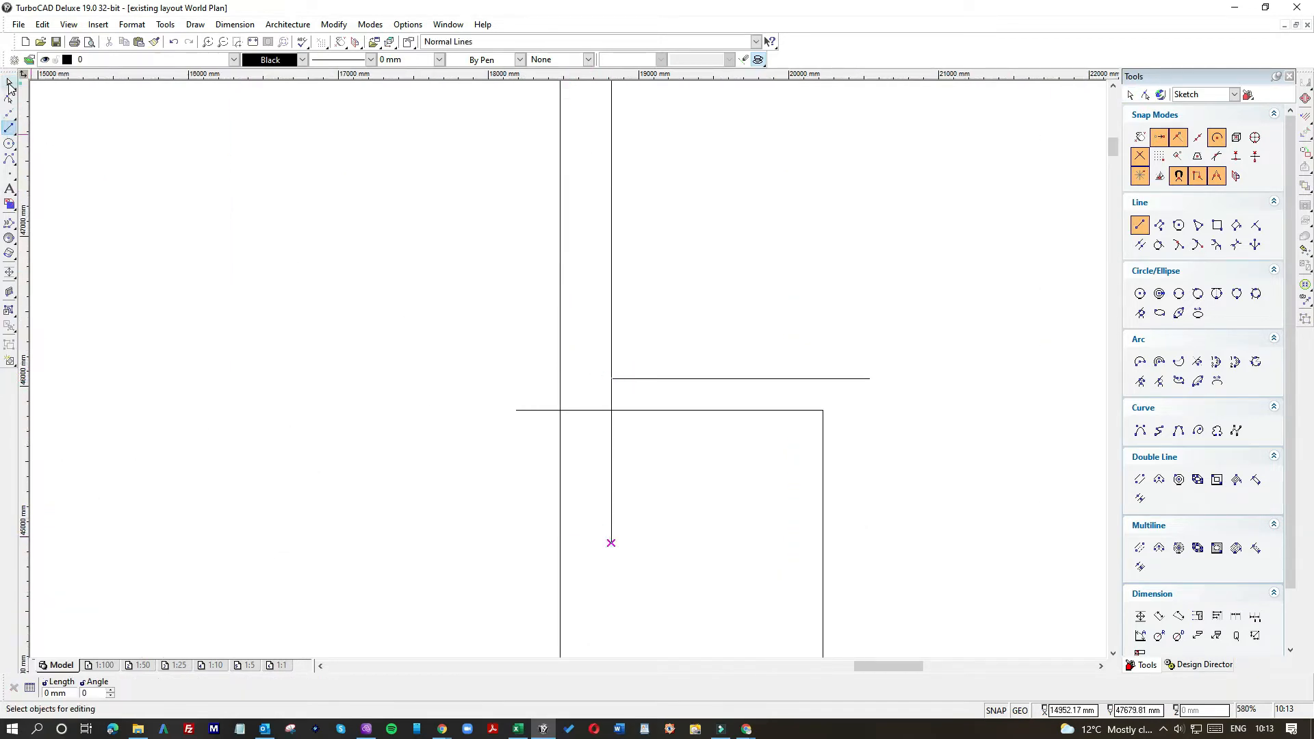
Trim the overhanging end of the partition's lower line back to the inner side wall line.
{"action": "left_click", "coordinate": [620, 403]}
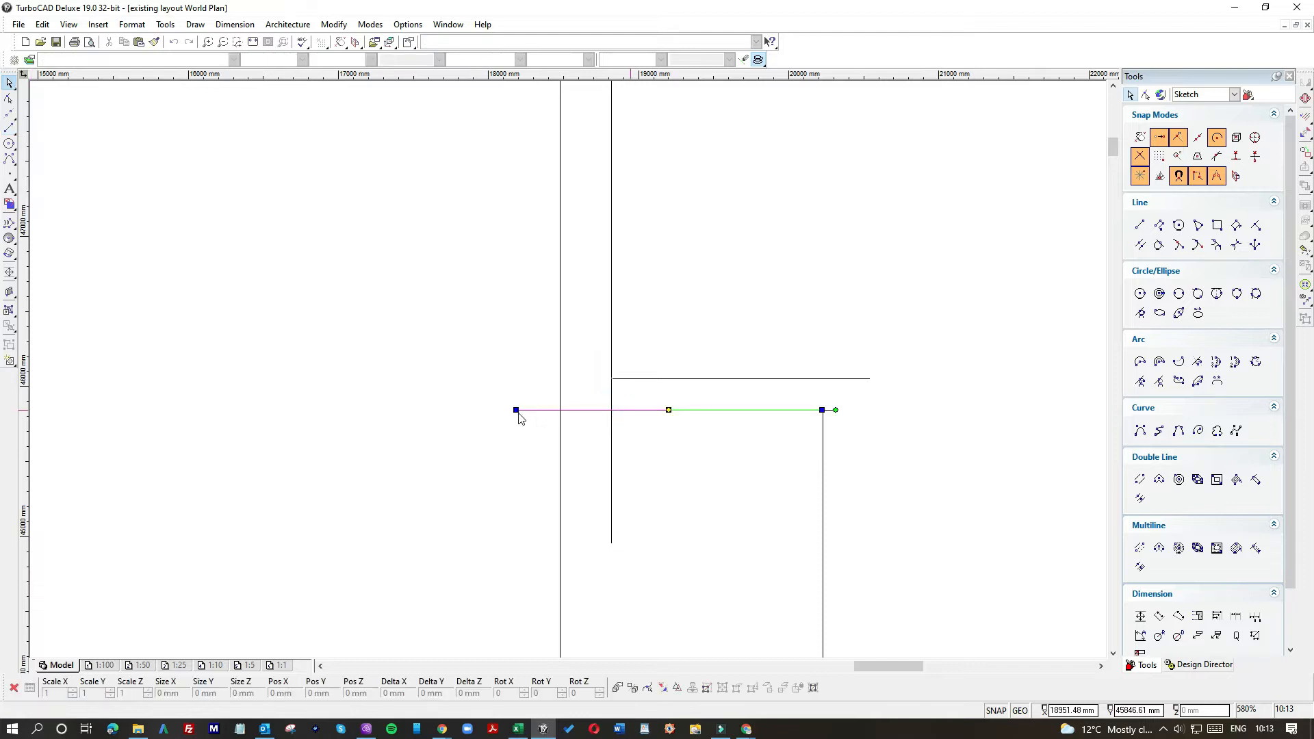
{"action": "left_click", "coordinate": [516, 411]}
{"action": "left_click", "coordinate": [656, 460]}
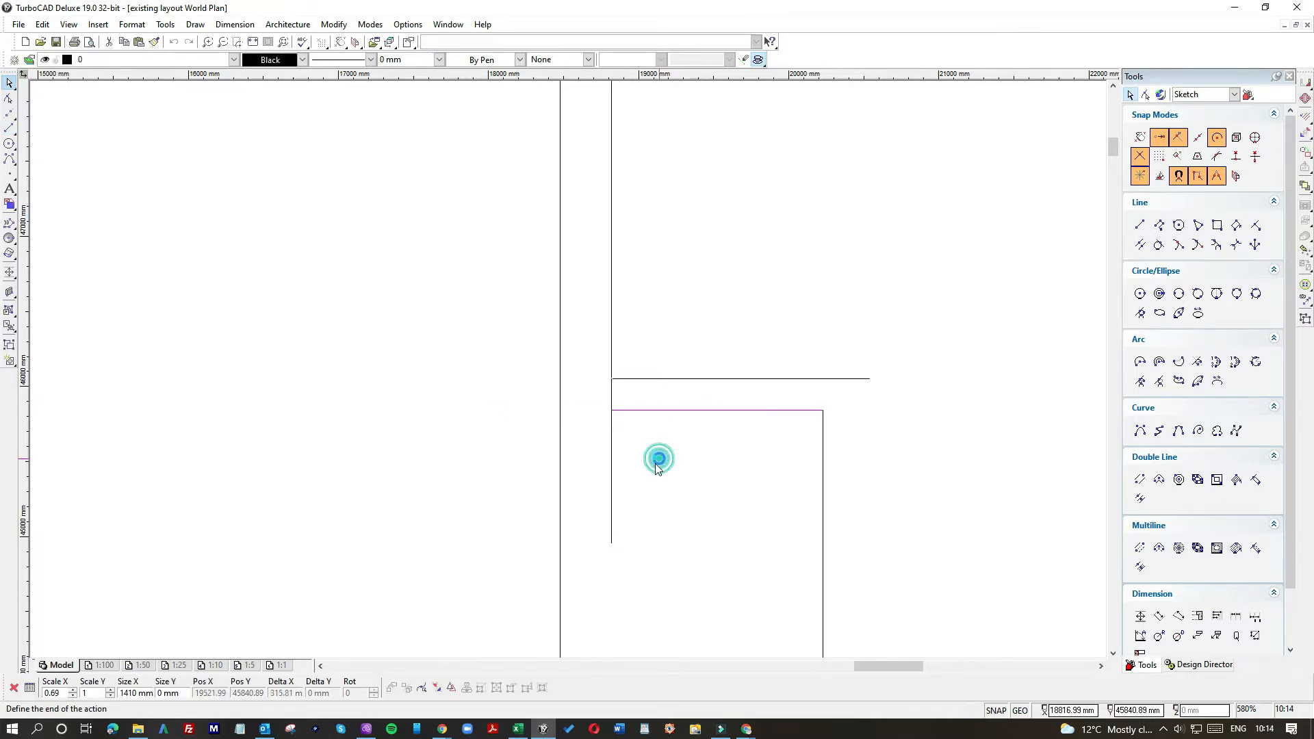
Extend the new inner side wall segment down to the lower horizontal wall line and delete the vertical line opposite it.
{"action": "scroll", "coordinate": [543, 342], "scroll_direction": "down", "scroll_amount": 2}
{"action": "left_click", "coordinate": [558, 381]}
{"action": "left_click", "coordinate": [556, 387]}
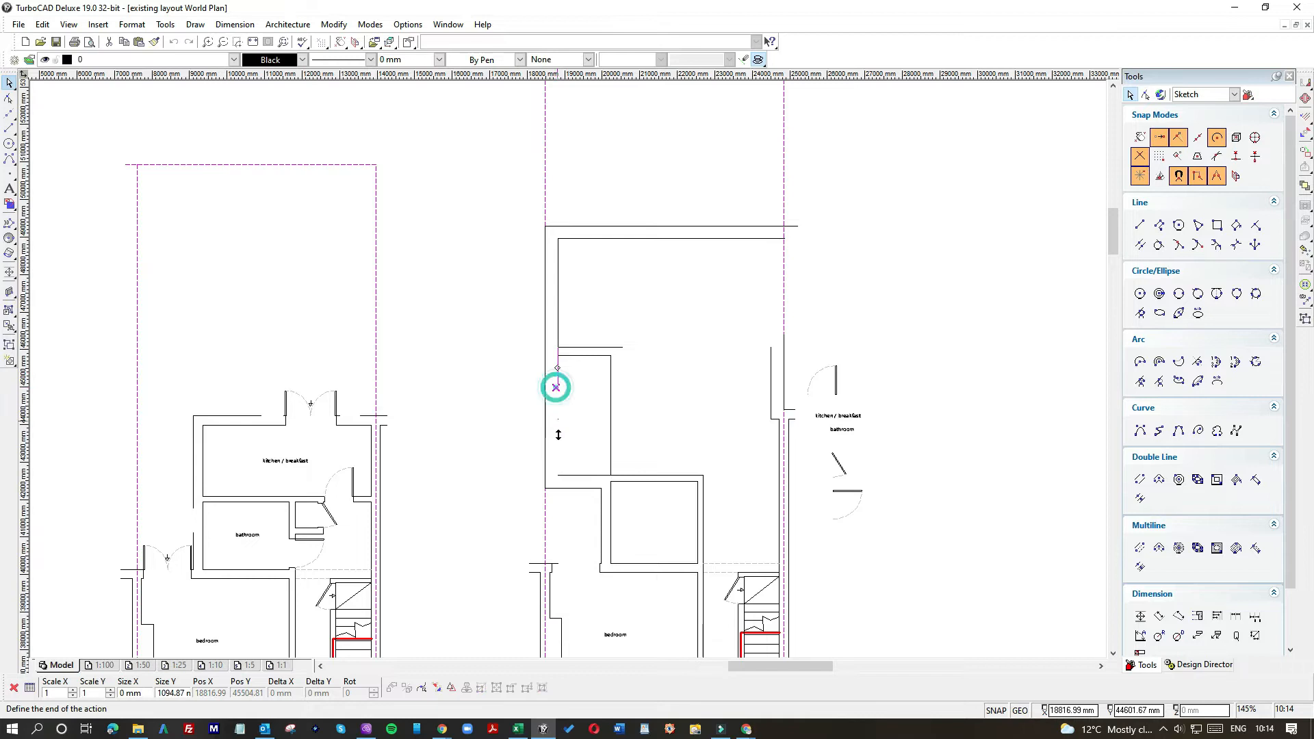
{"action": "left_click", "coordinate": [570, 467]}
{"action": "left_click", "coordinate": [612, 429]}
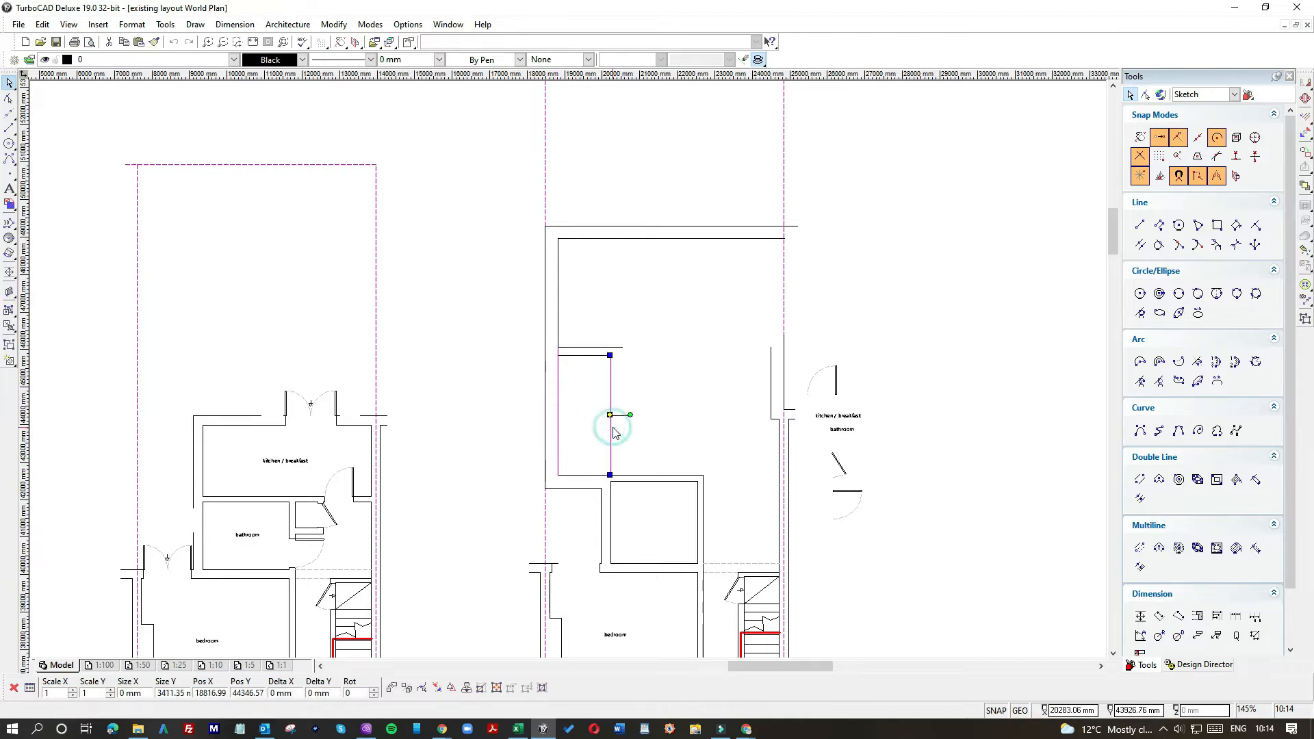
{"action": "key", "text": "Delete"}
Stretch the partition's lower line to about 3874 mm and its upper line to about 3564 mm toward the opposite side wall.
{"action": "left_click", "coordinate": [607, 355]}
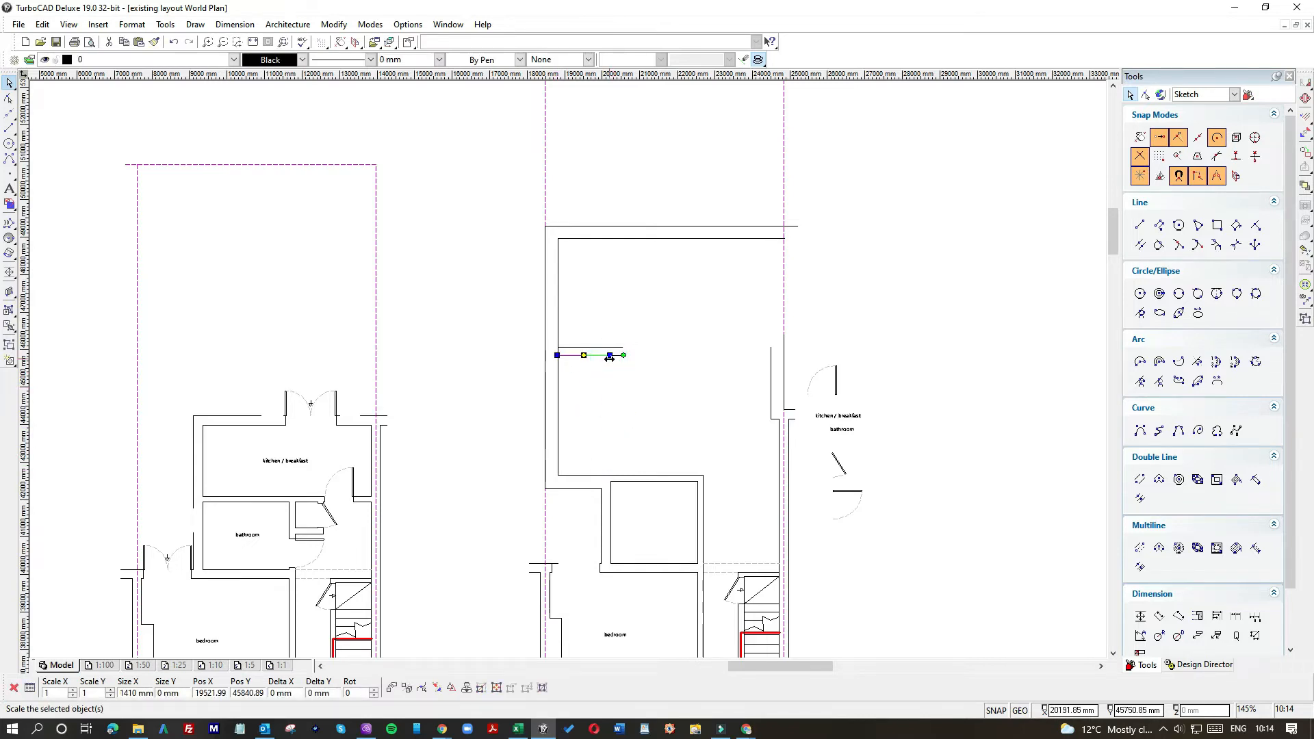
{"action": "left_click", "coordinate": [609, 355]}
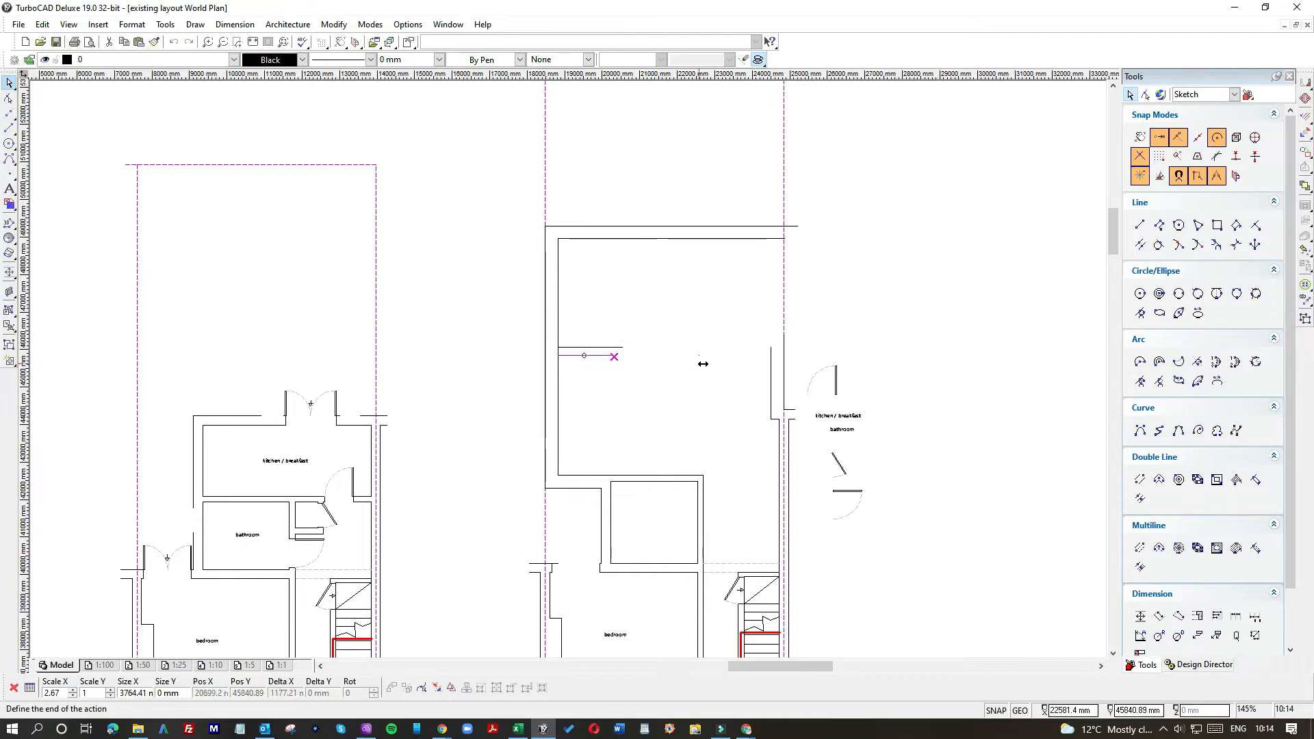
{"action": "left_click", "coordinate": [620, 348]}
{"action": "left_click", "coordinate": [617, 346]}
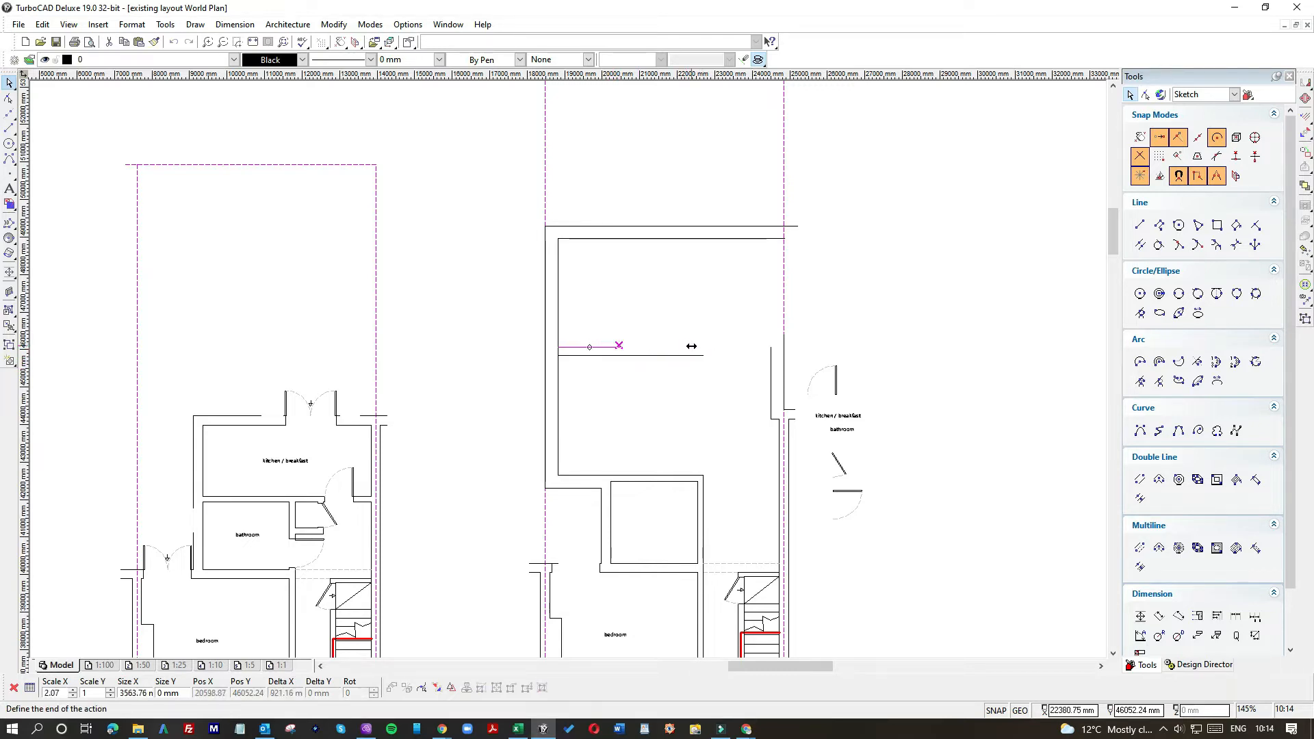
{"action": "left_click", "coordinate": [691, 347]}
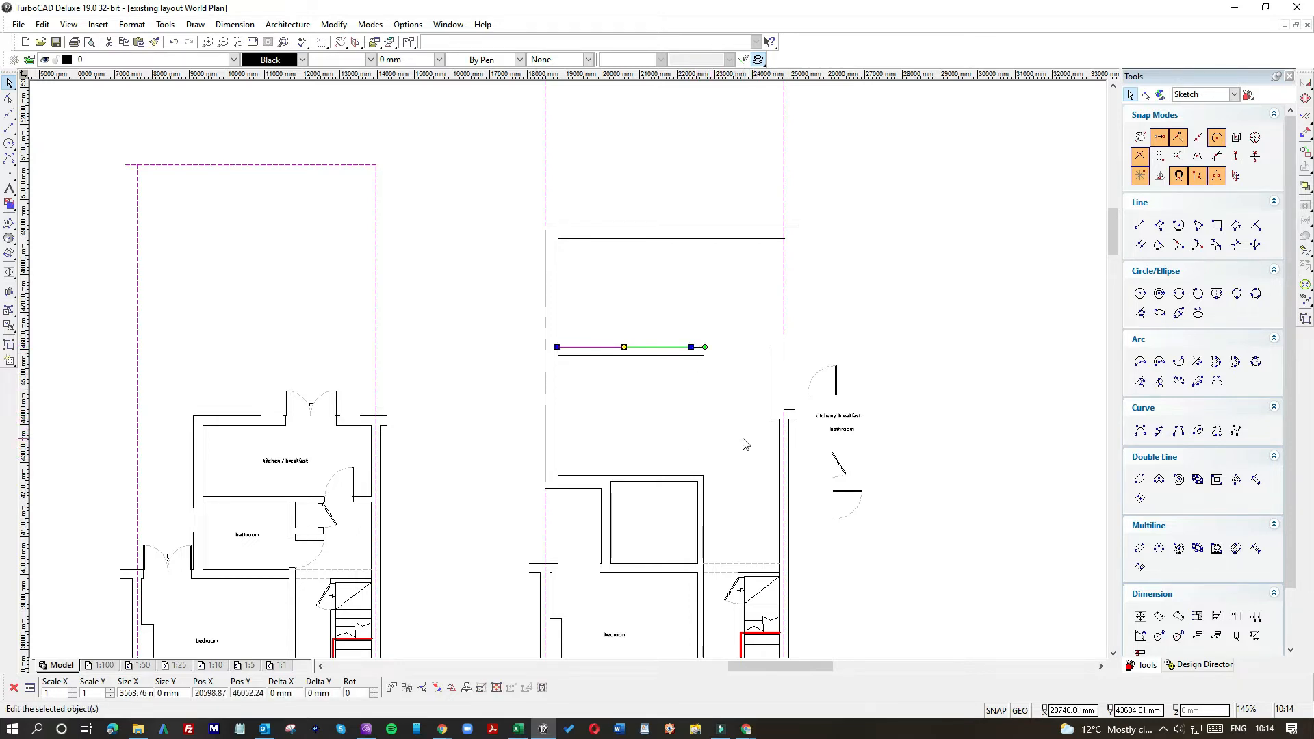
Extend the small room's outer right wall line upward past the partition to about 6083 mm long.
{"action": "left_click", "coordinate": [704, 485]}
{"action": "left_click", "coordinate": [704, 476]}
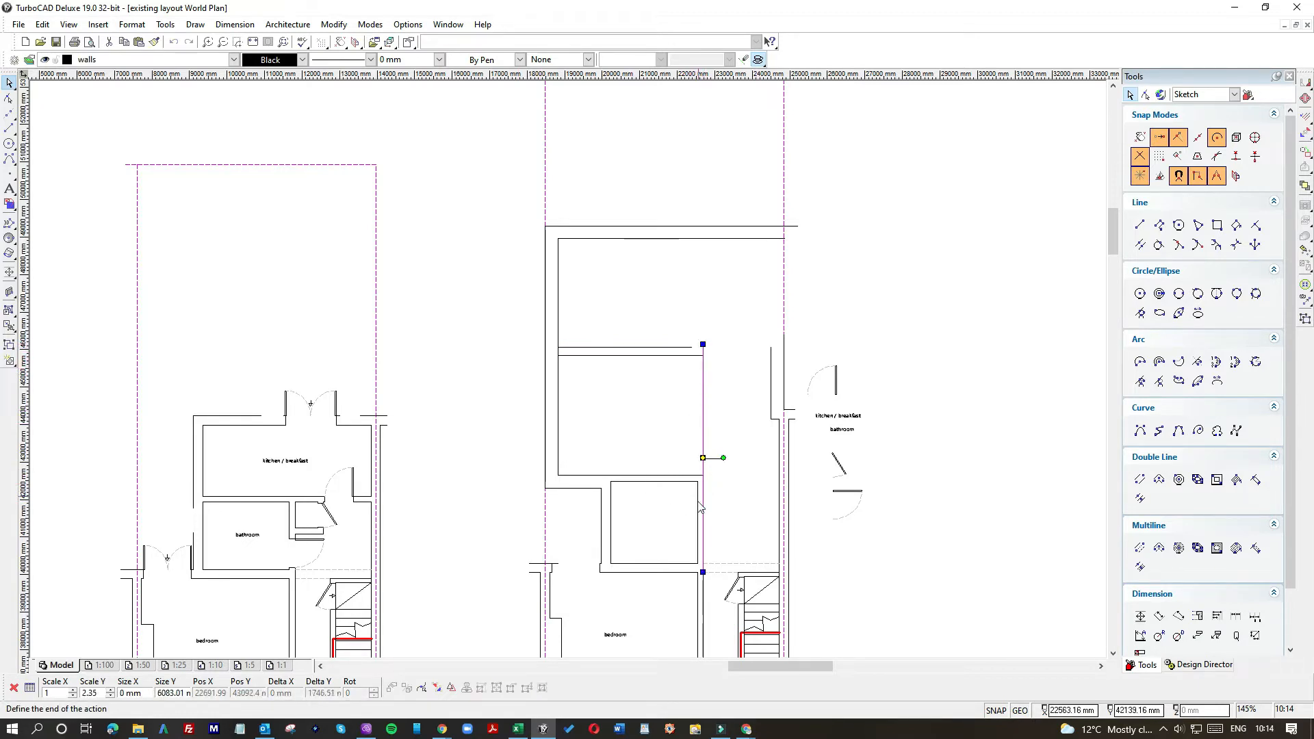
{"action": "left_click", "coordinate": [699, 486]}
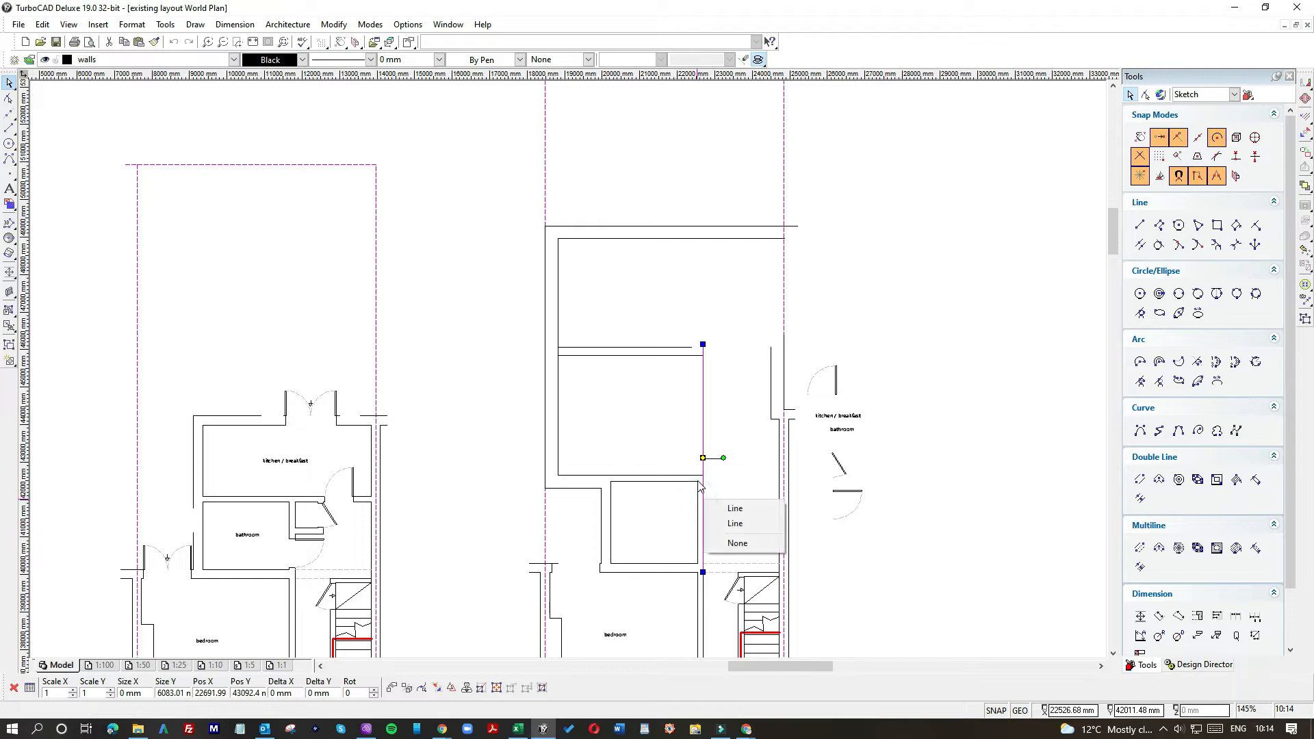
{"action": "left_click", "coordinate": [10, 128]}
{"action": "scroll", "coordinate": [672, 455], "scroll_direction": "up", "scroll_amount": 2}
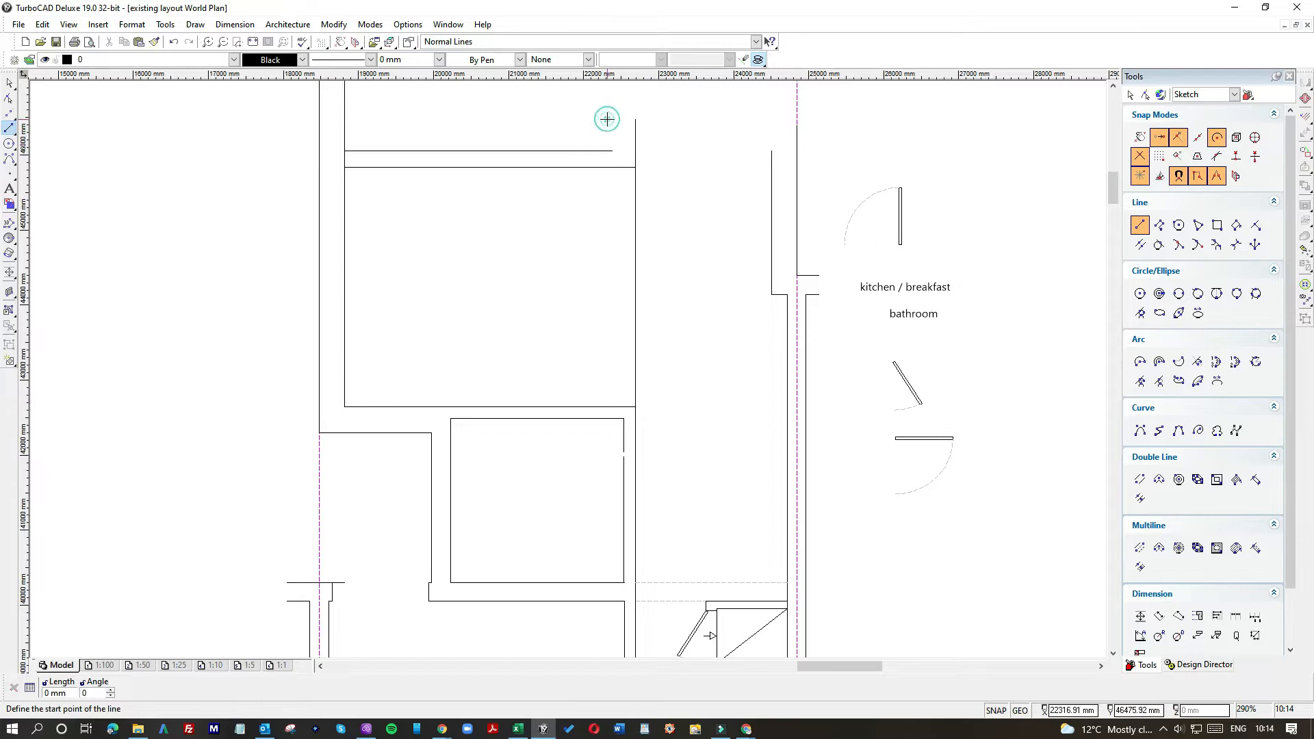
{"action": "left_click", "coordinate": [10, 82]}
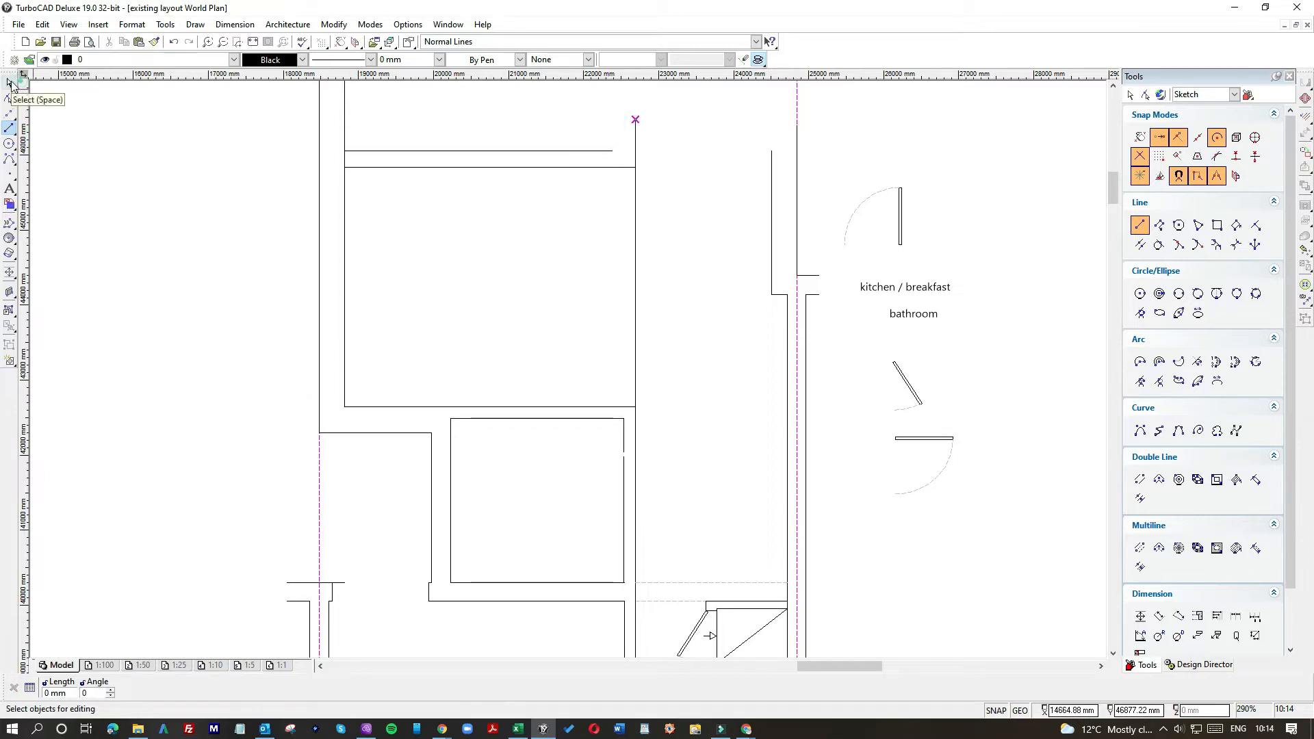
{"action": "left_click", "coordinate": [643, 483]}
{"action": "left_click", "coordinate": [634, 145]}
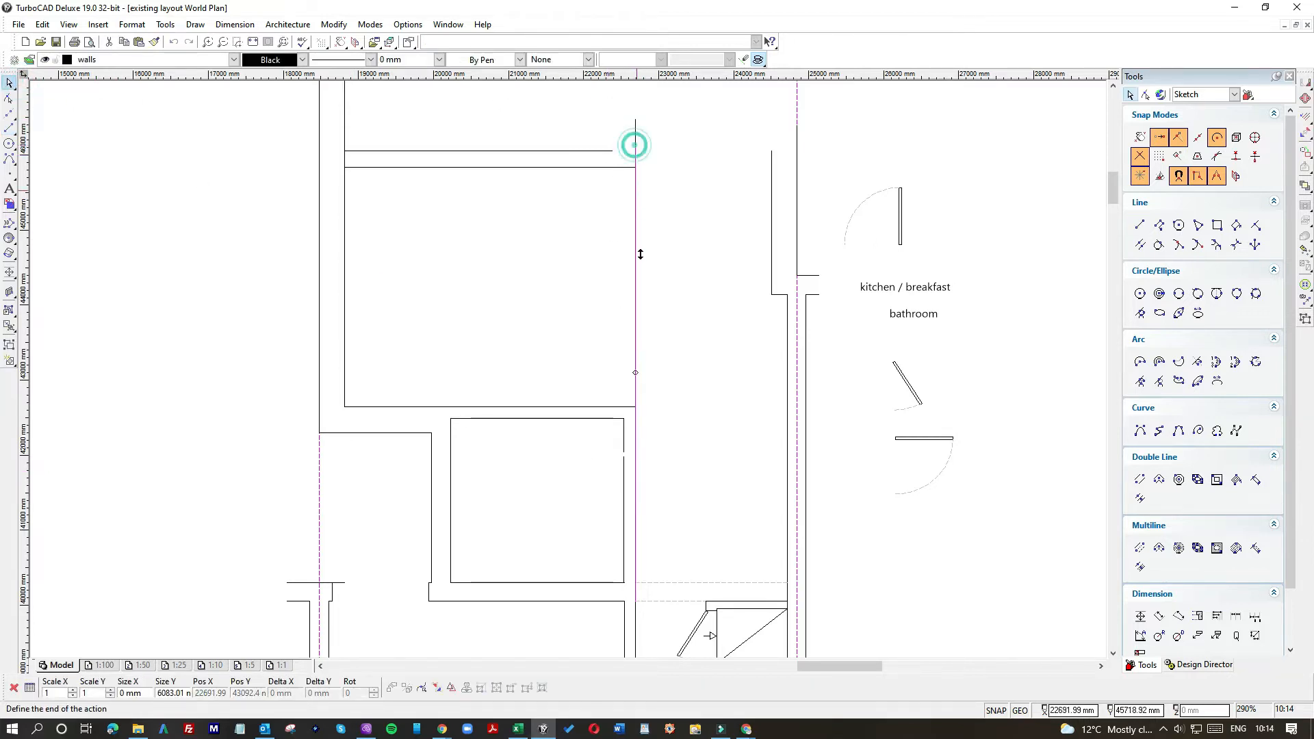
{"action": "left_click", "coordinate": [633, 408]}
{"action": "key", "text": "Escape"}
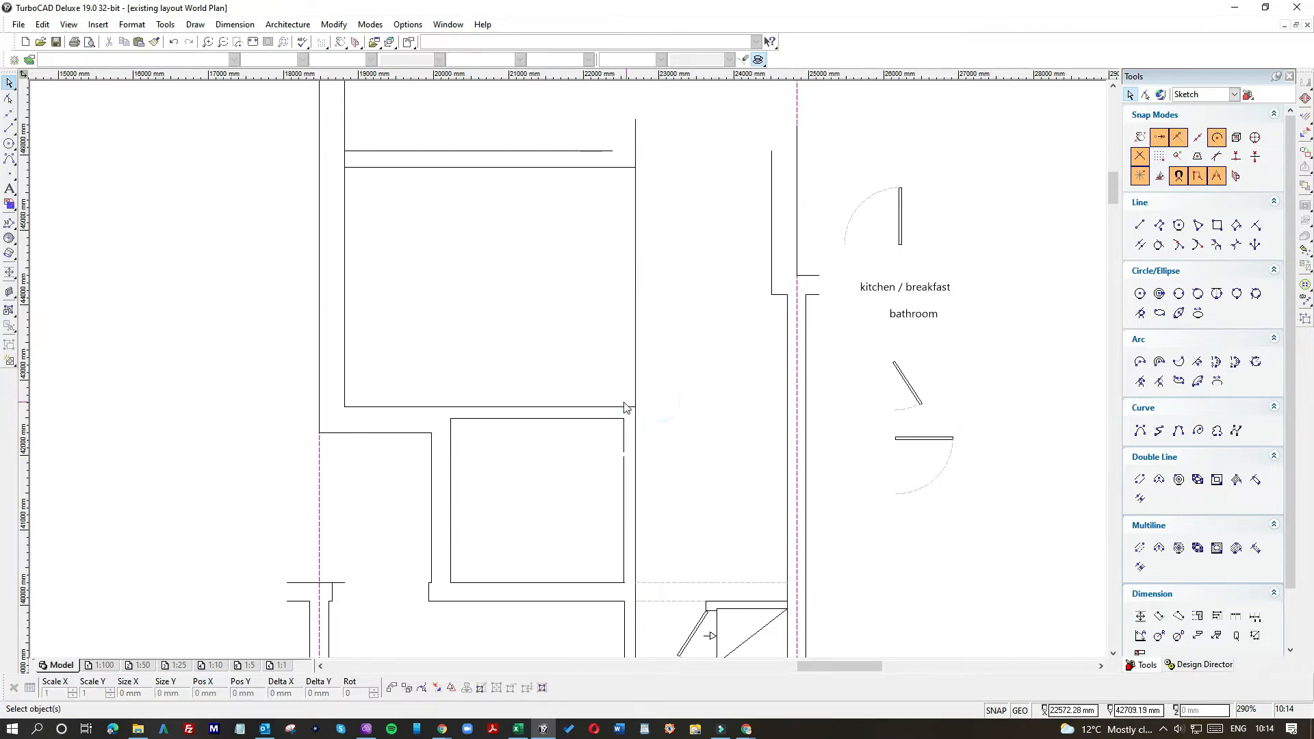
Draw a vertical line about 3350 mm long from the small room's upper right corner to the partition and trim the crossing horizontal wall line to it.
{"action": "left_click", "coordinate": [10, 129]}
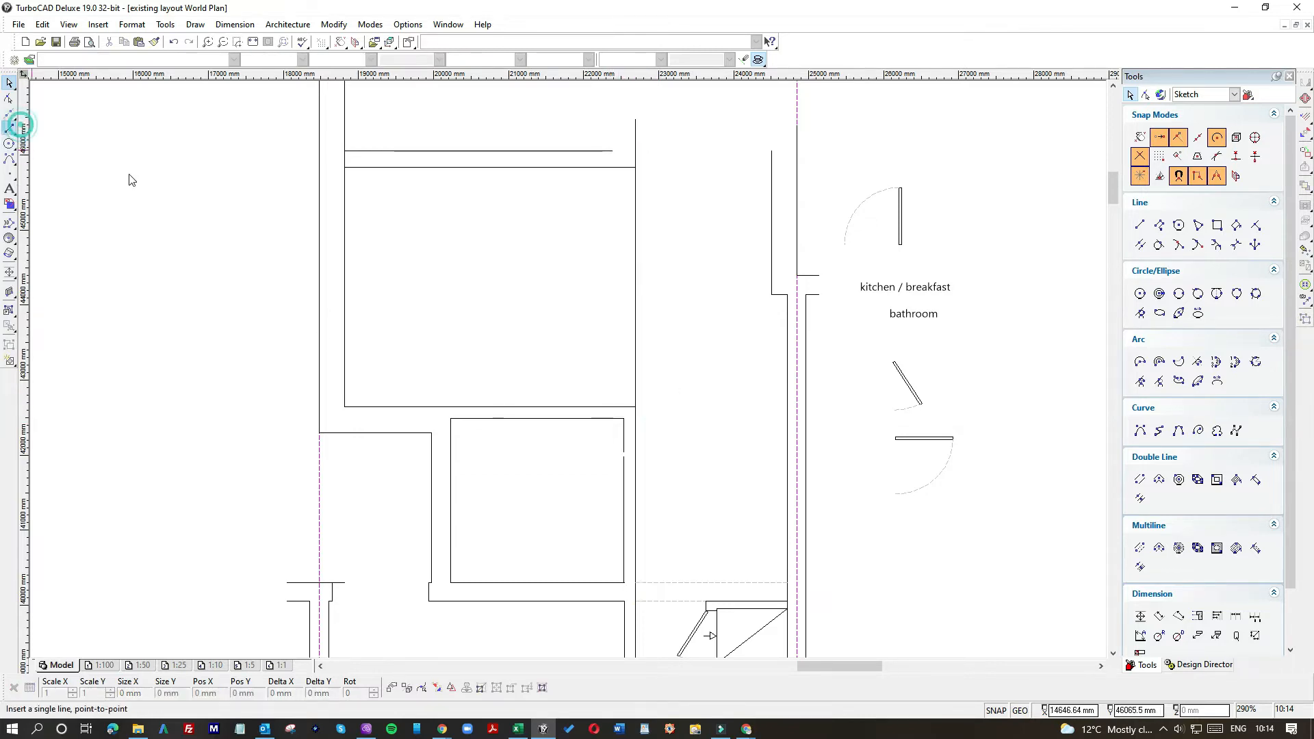
{"action": "left_click", "coordinate": [623, 418]}
{"action": "left_click", "coordinate": [623, 167]}
{"action": "left_click", "coordinate": [9, 83]}
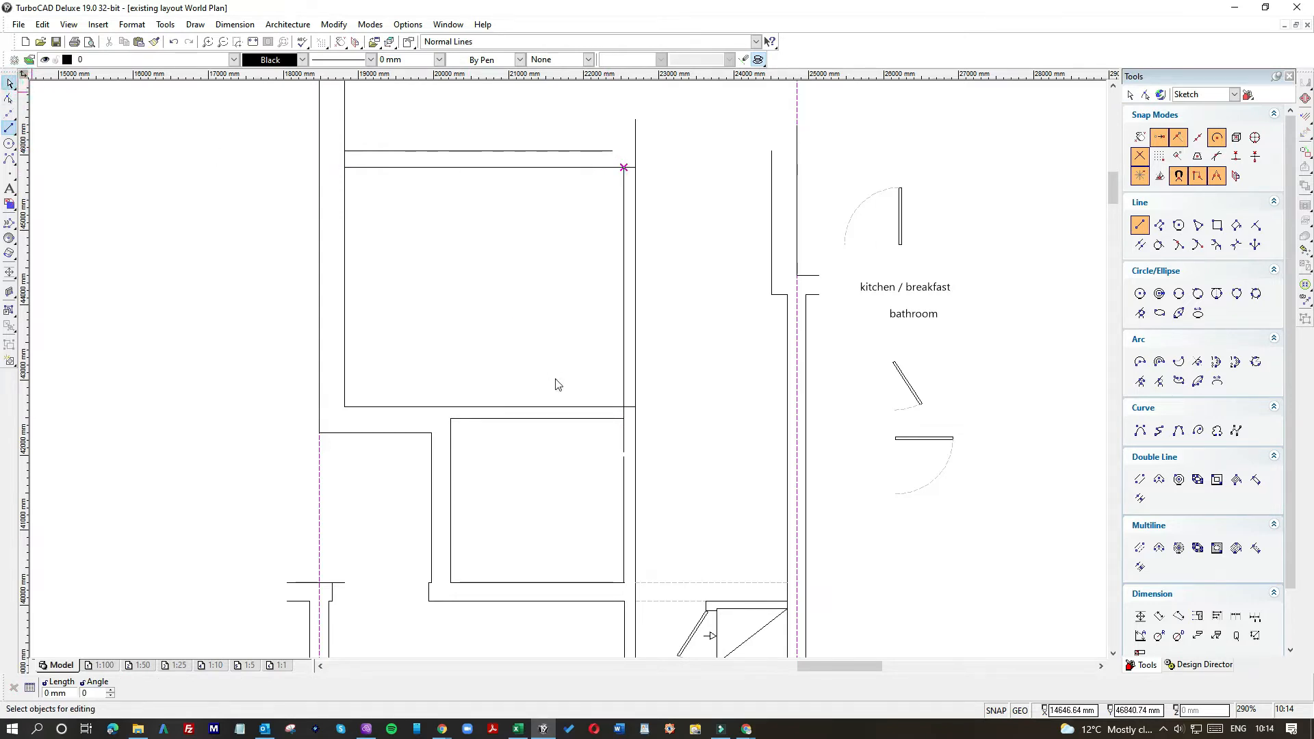
{"action": "left_click", "coordinate": [633, 407]}
{"action": "left_click_drag", "start_coordinate": [632, 407], "coordinate": [624, 406]}
{"action": "left_click", "coordinate": [623, 442]}
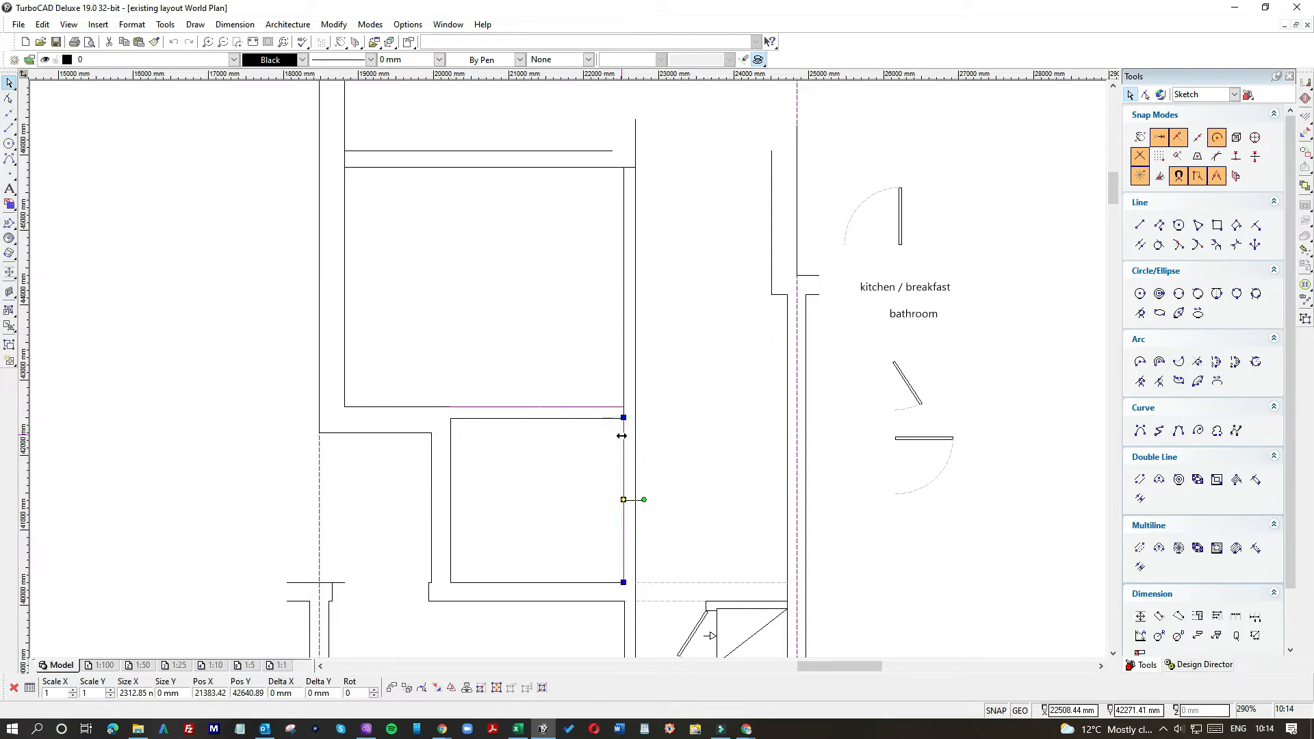
{"action": "left_click", "coordinate": [623, 417]}
{"action": "left_click_drag", "start_coordinate": [622, 418], "coordinate": [622, 406]}
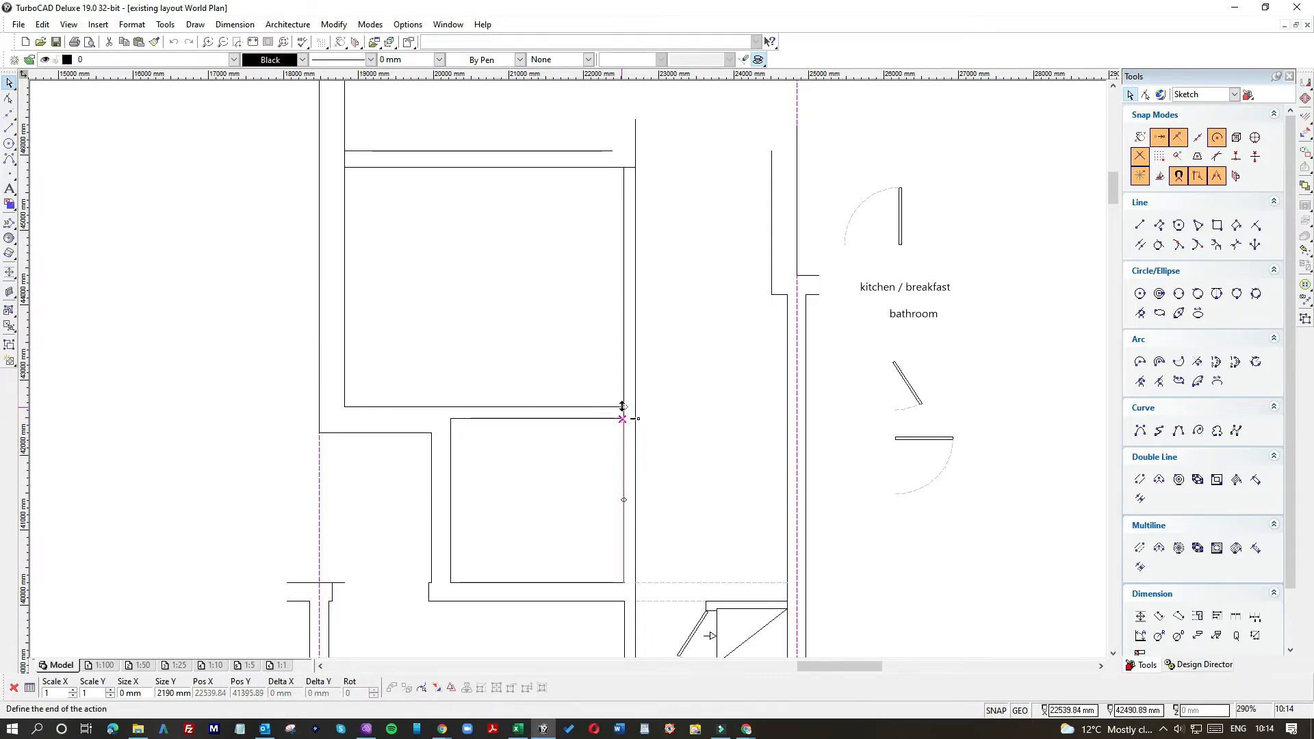
{"action": "left_click", "coordinate": [622, 375]}
{"action": "left_click", "coordinate": [624, 417]}
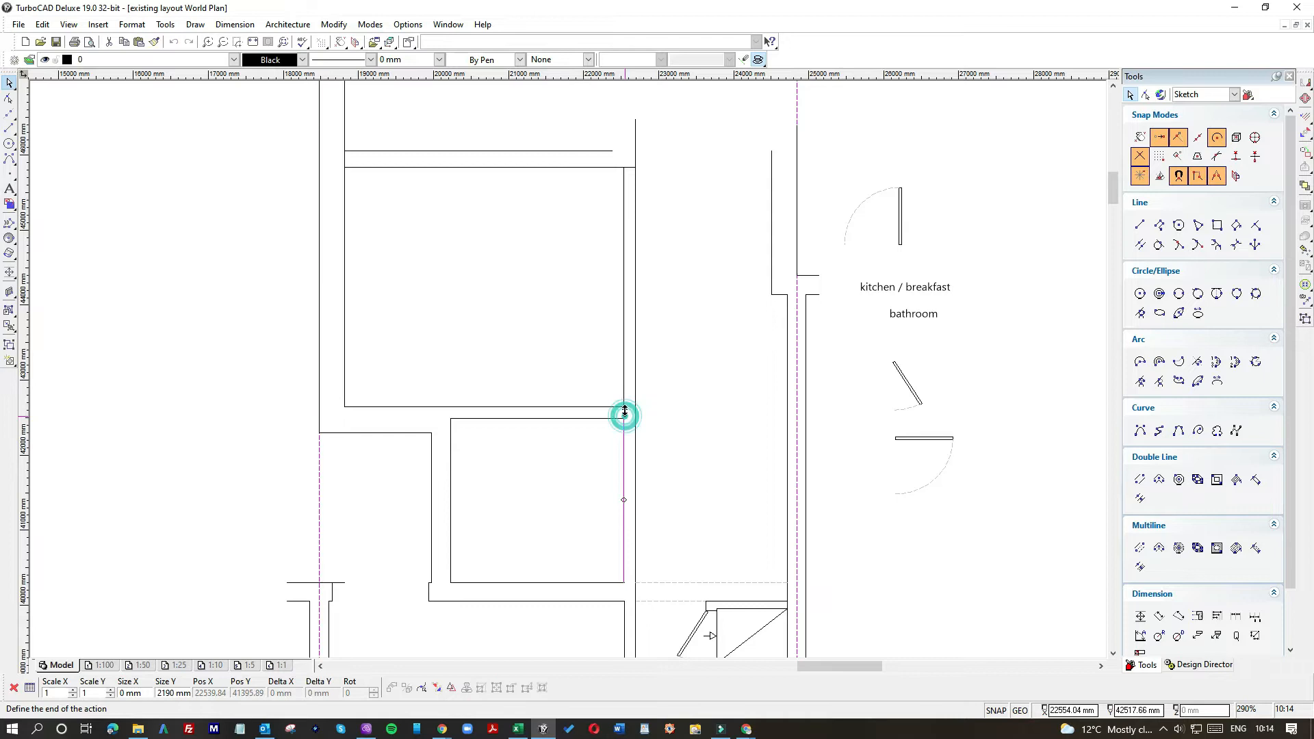
{"action": "left_click", "coordinate": [696, 399]}
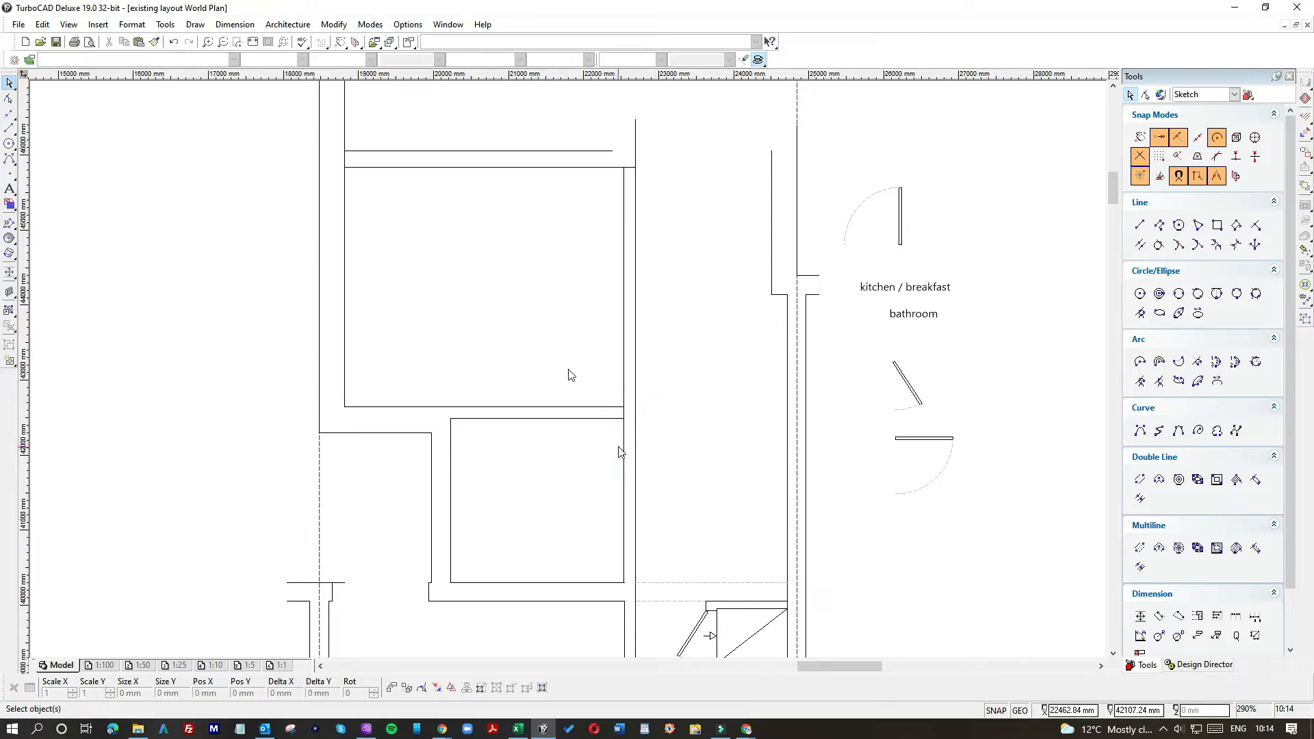
{"action": "scroll", "coordinate": [620, 452], "scroll_direction": "up", "scroll_amount": 4}
{"action": "left_click", "coordinate": [588, 309]}
{"action": "left_click_drag", "start_coordinate": [591, 215], "coordinate": [591, 258]}
{"action": "left_click", "coordinate": [736, 270]}
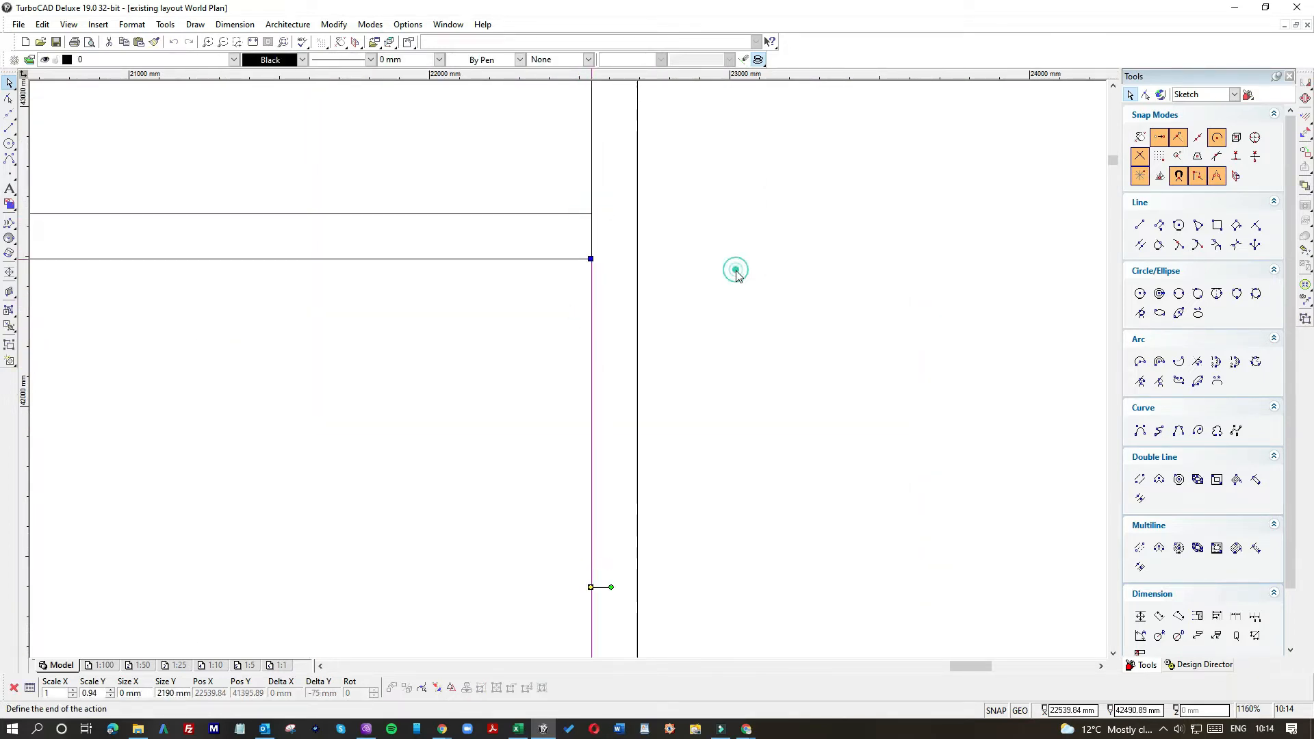
{"action": "left_click", "coordinate": [592, 239]}
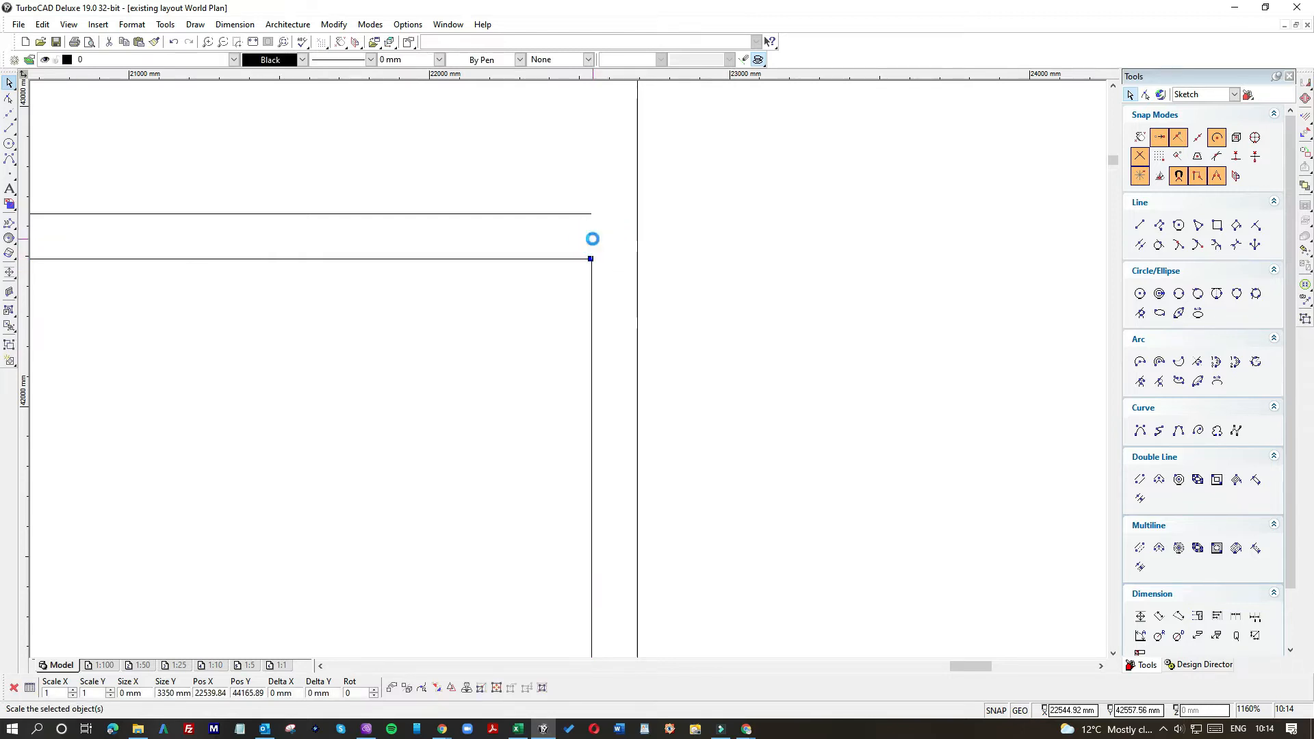
{"action": "left_click", "coordinate": [578, 282]}
{"action": "scroll", "coordinate": [575, 293], "scroll_direction": "down", "scroll_amount": 1}
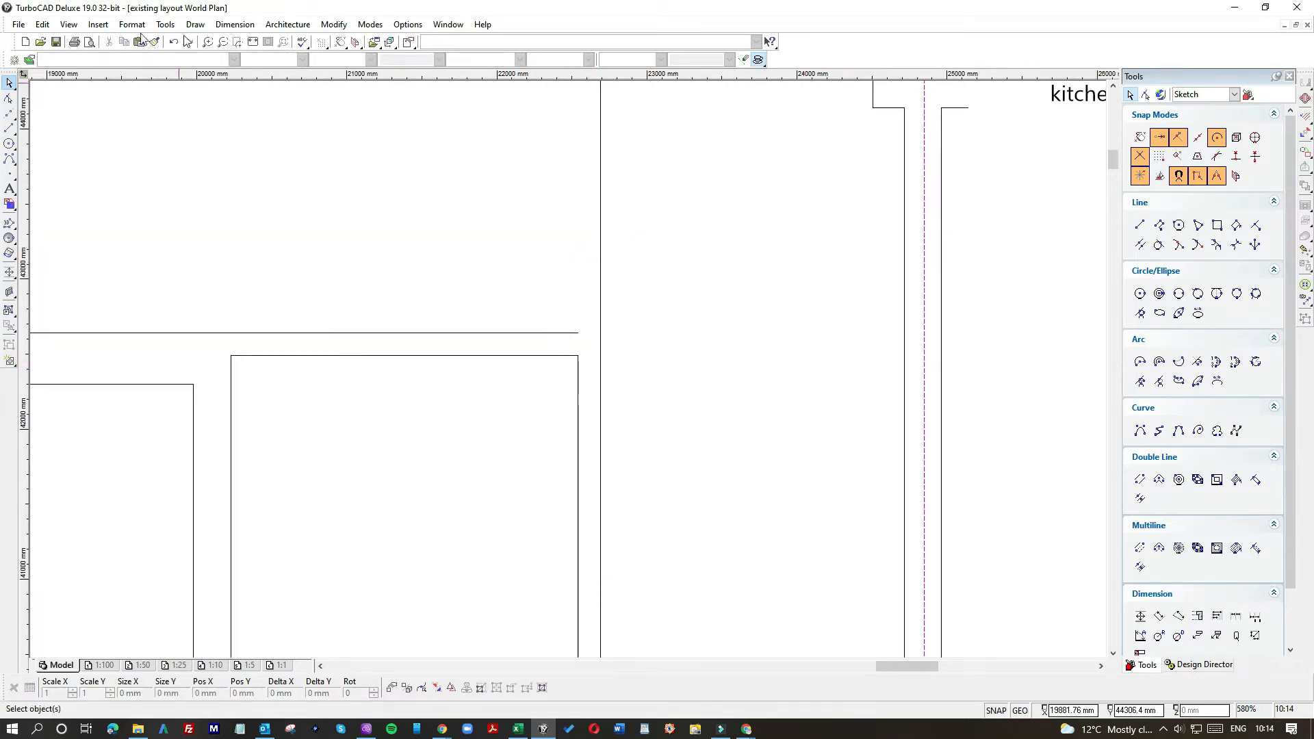
Shorten the new vertical line so its lower end stops at the horizontal wall line above the small room.
{"action": "left_click", "coordinate": [577, 345]}
{"action": "left_click", "coordinate": [574, 354]}
{"action": "left_click", "coordinate": [574, 334]}
{"action": "left_click", "coordinate": [686, 329]}
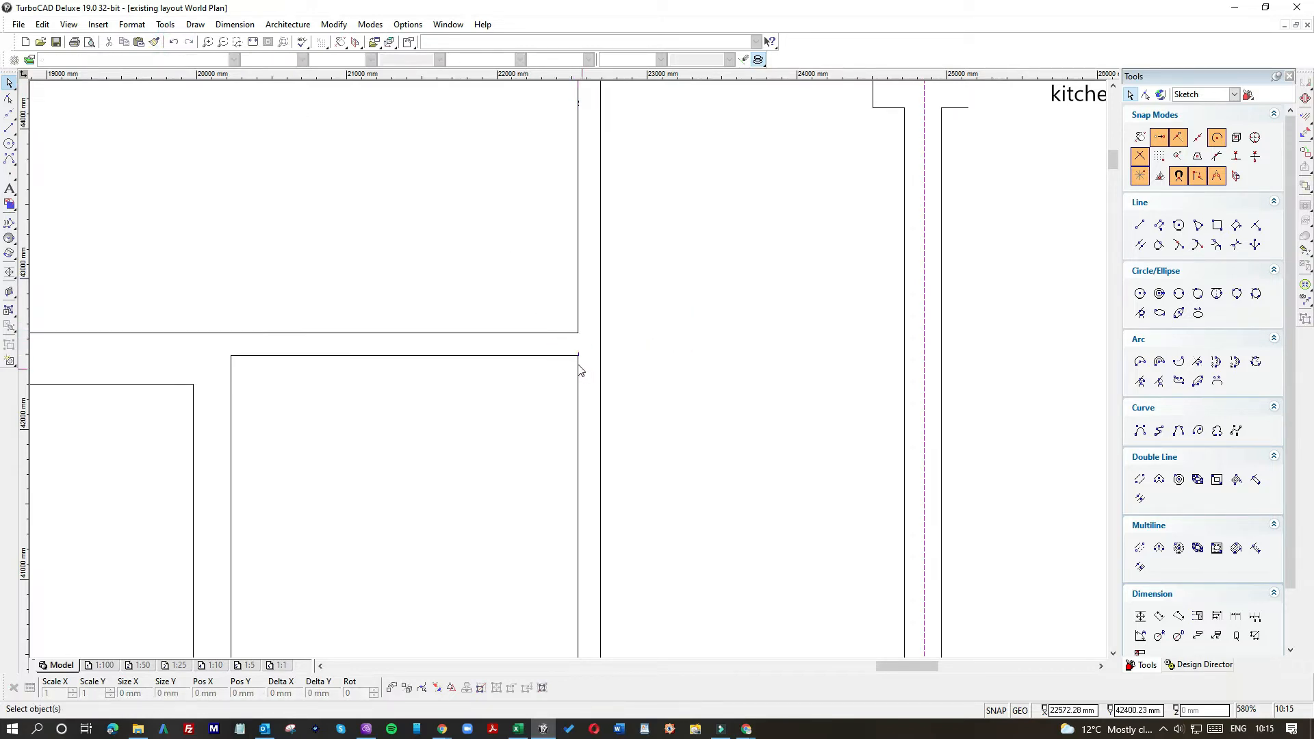
Trim the overhanging end of the partition's lower line back to the new inner vertical line.
{"action": "scroll", "coordinate": [579, 370], "scroll_direction": "up", "scroll_amount": 3}
{"action": "scroll", "coordinate": [571, 375], "scroll_direction": "down", "scroll_amount": 5}
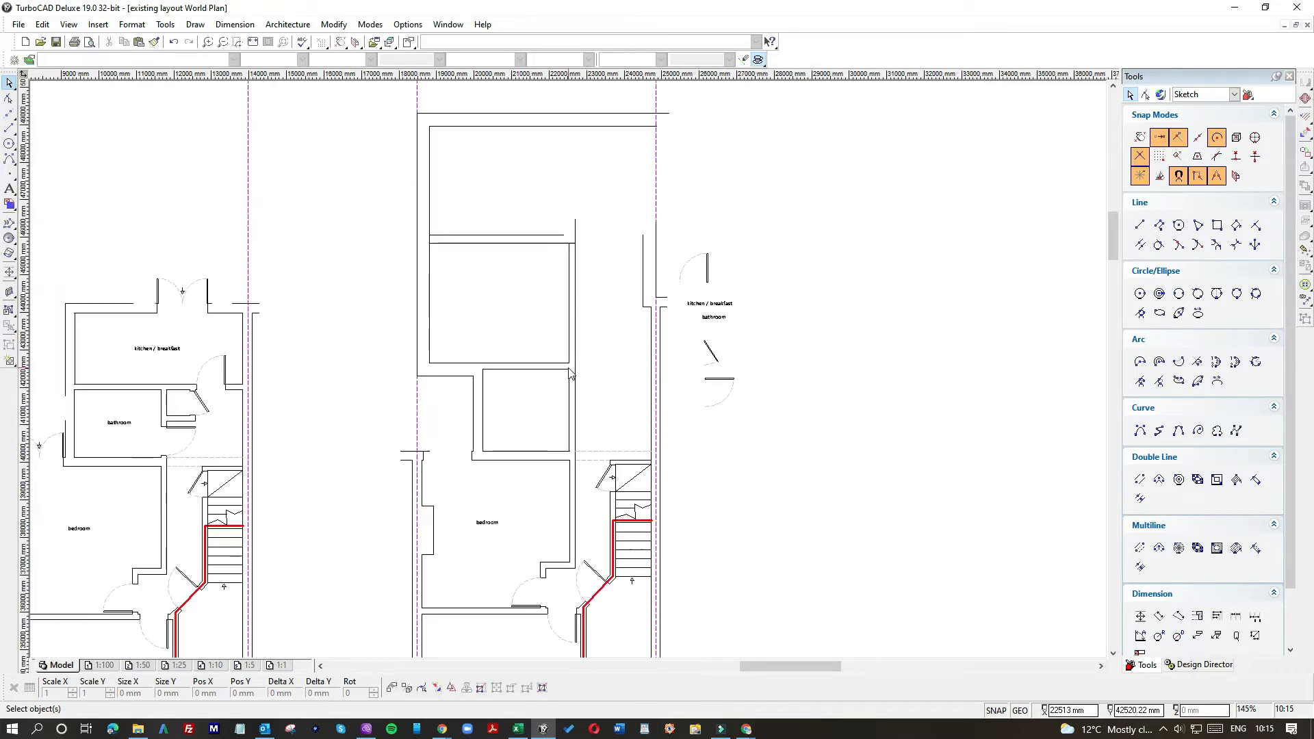
{"action": "scroll", "coordinate": [572, 351], "scroll_direction": "up", "scroll_amount": 2}
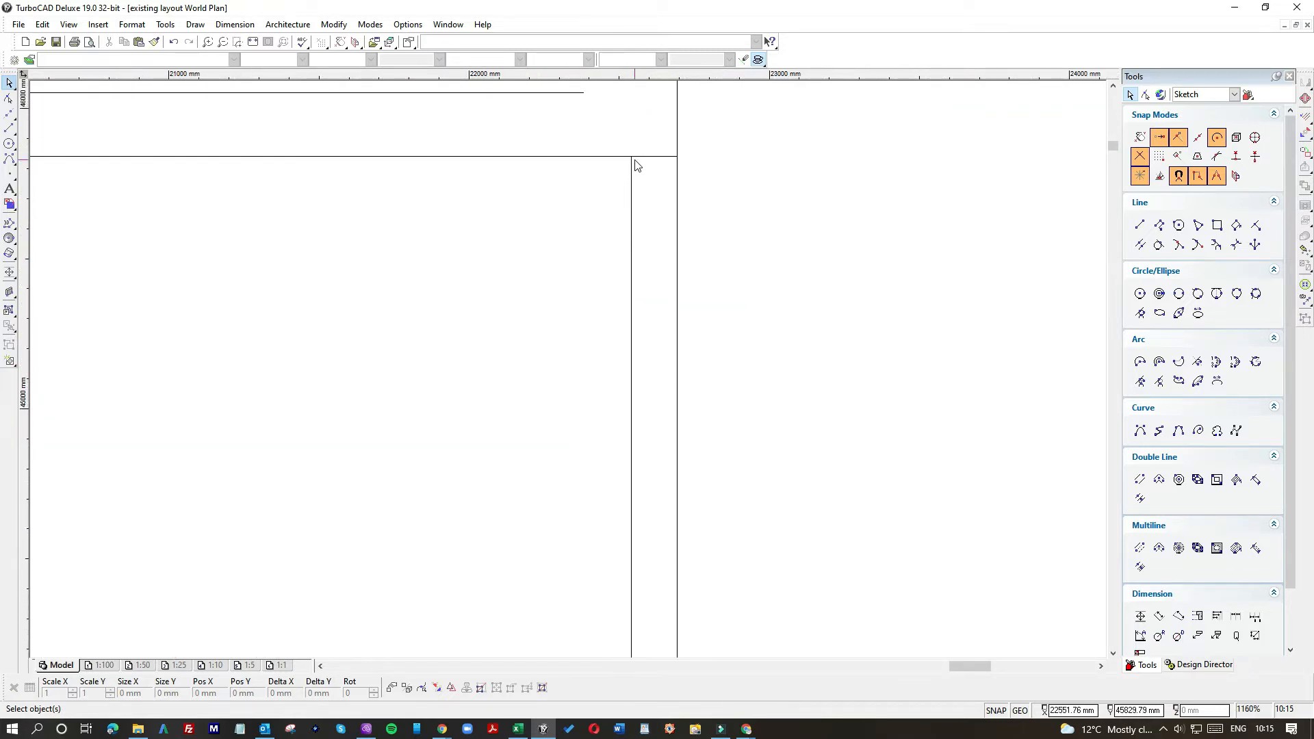
{"action": "scroll", "coordinate": [570, 372], "scroll_direction": "up", "scroll_amount": 2}
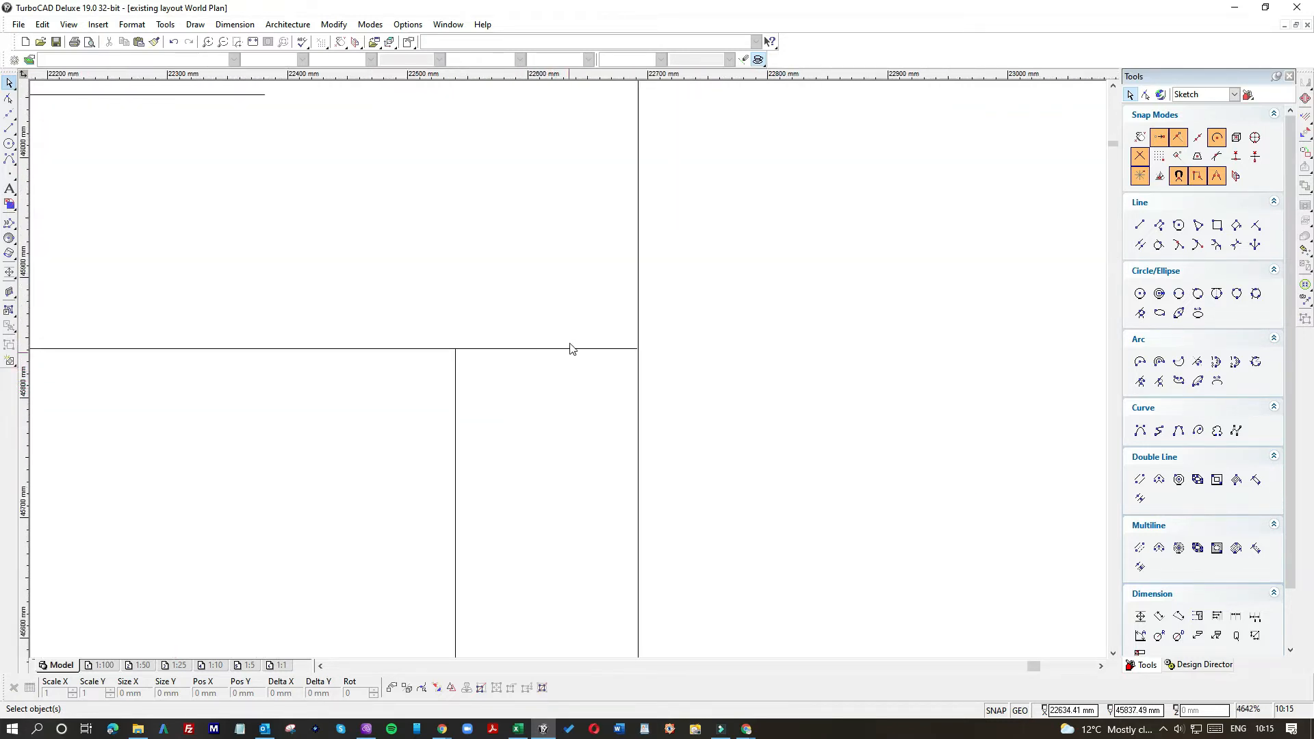
{"action": "left_click", "coordinate": [566, 349]}
{"action": "left_click", "coordinate": [632, 348]}
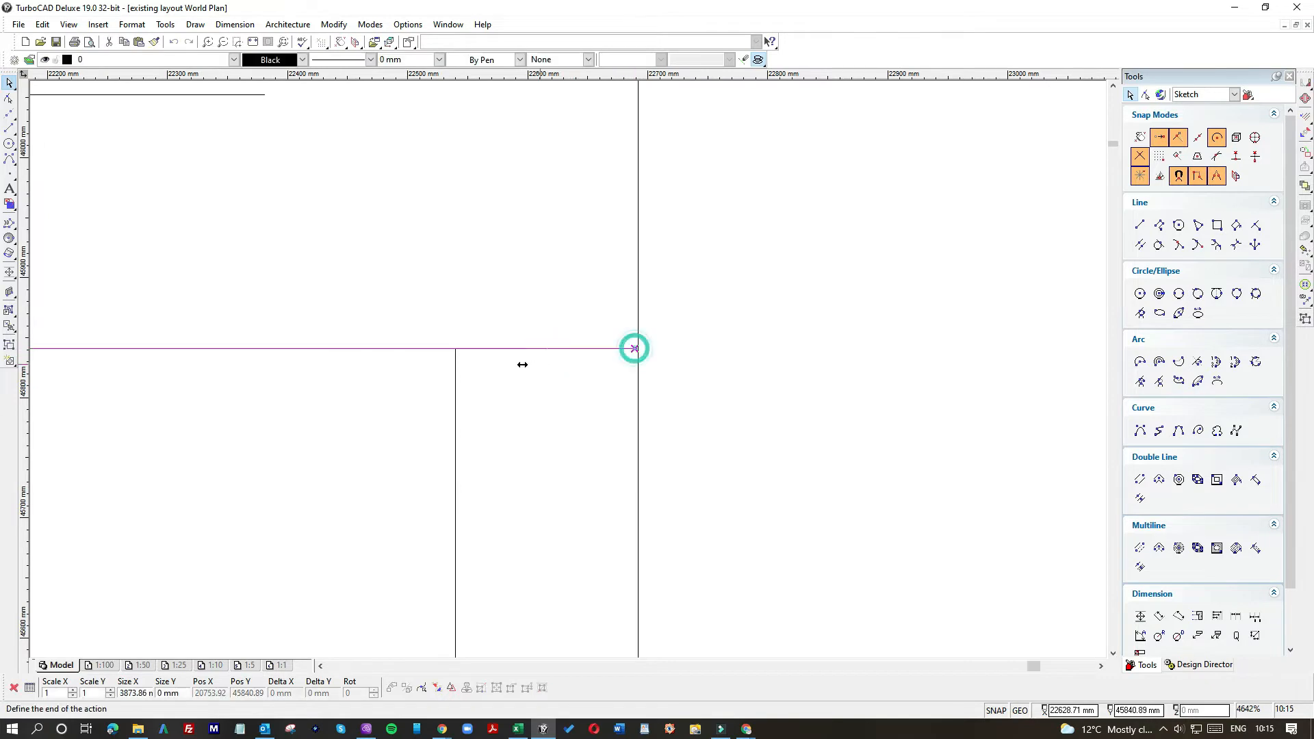
{"action": "left_click", "coordinate": [456, 351]}
Extend the partition's upper line to the outer vertical wall line and trim that vertical line down to form a clean corner.
{"action": "scroll", "coordinate": [569, 373], "scroll_direction": "down", "scroll_amount": 2}
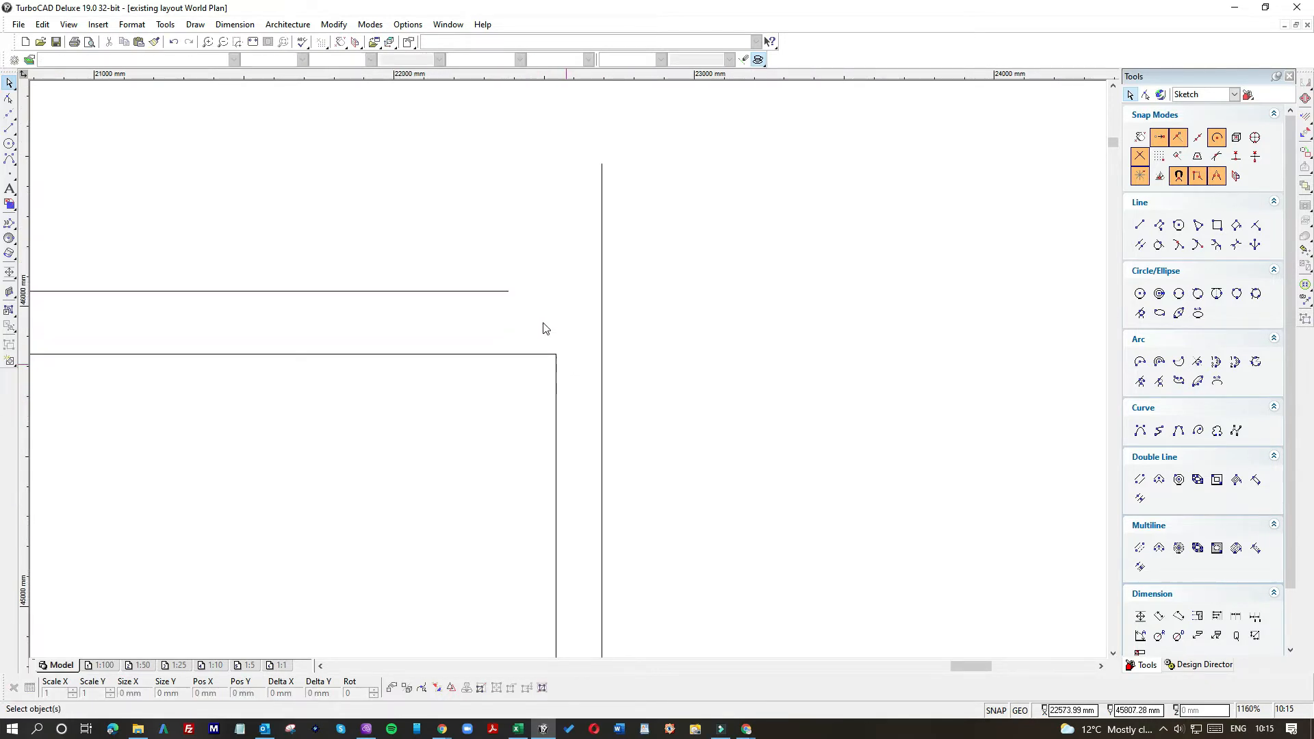
{"action": "left_click", "coordinate": [501, 291]}
{"action": "left_click", "coordinate": [508, 291]}
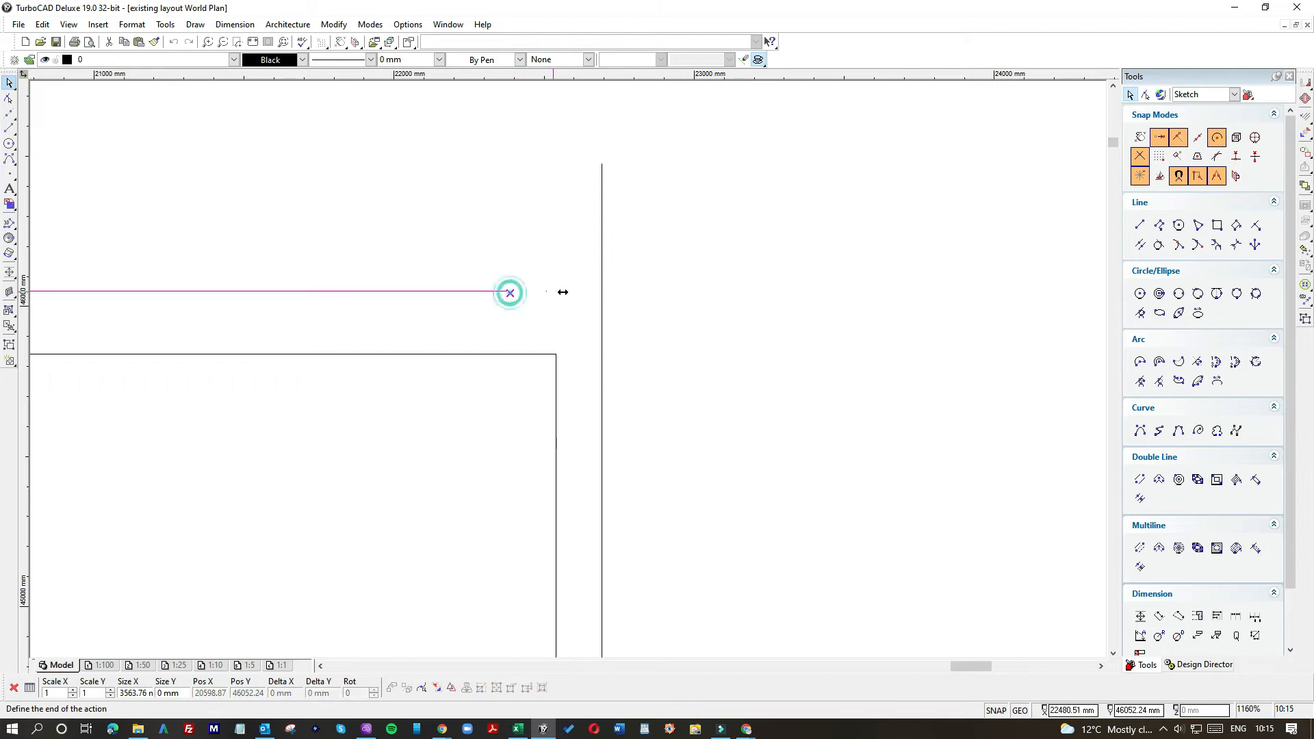
{"action": "left_click", "coordinate": [601, 286]}
{"action": "left_click", "coordinate": [602, 227]}
{"action": "left_click", "coordinate": [599, 163]}
{"action": "left_click", "coordinate": [628, 325]}
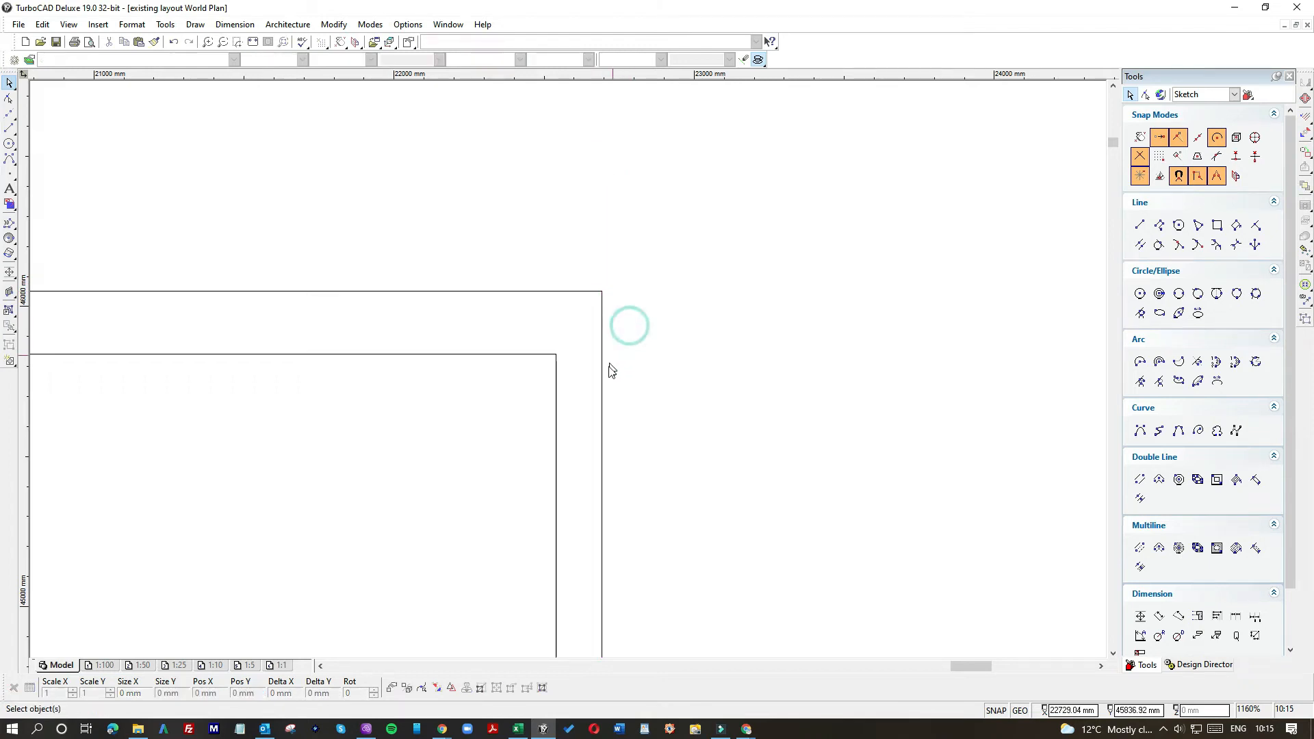
Shorten the lower segment of the inner side wall so its upper end stops at the partition's lower line.
{"action": "scroll", "coordinate": [611, 370], "scroll_direction": "down", "scroll_amount": 10}
{"action": "scroll", "coordinate": [500, 378], "scroll_direction": "up", "scroll_amount": 7}
{"action": "left_click", "coordinate": [550, 321]}
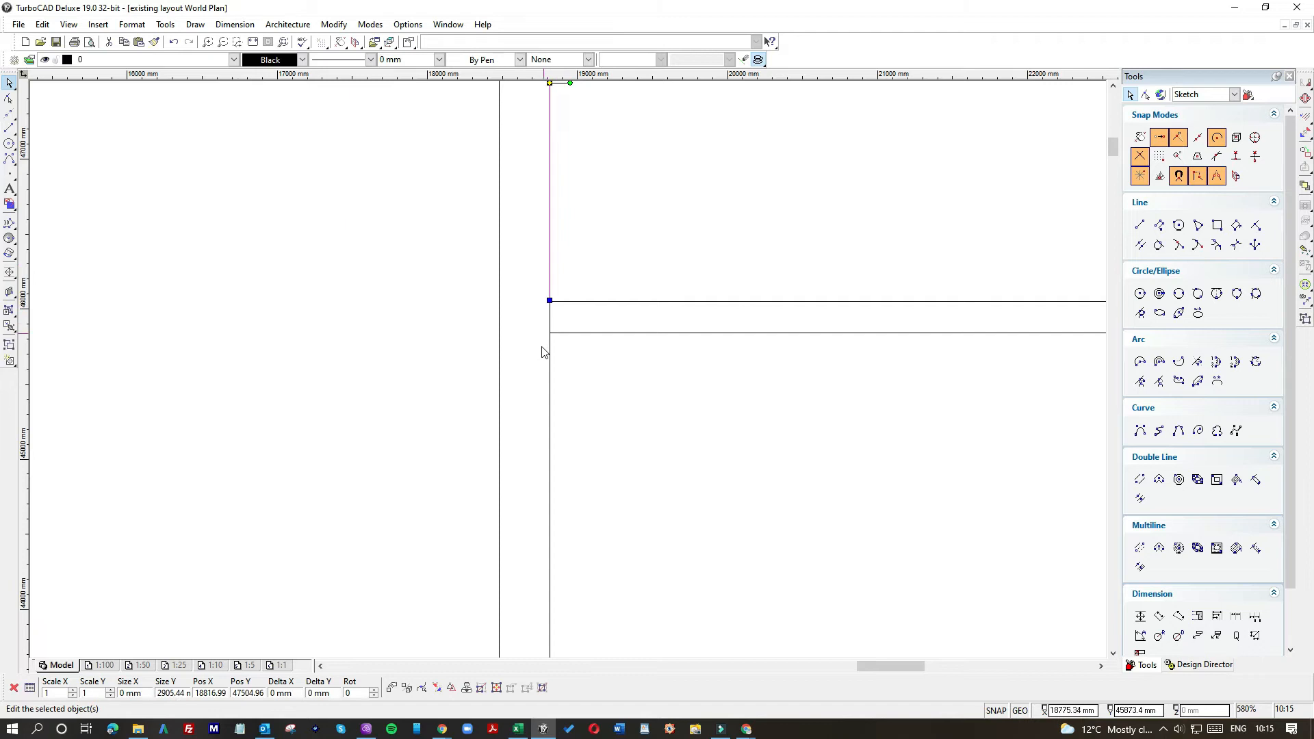
{"action": "left_click", "coordinate": [550, 301]}
{"action": "left_click", "coordinate": [550, 333]}
{"action": "left_click", "coordinate": [643, 387]}
Extend the inner line of the opposite side wall up to the rear wall's inner line.
{"action": "scroll", "coordinate": [671, 397], "scroll_direction": "down", "scroll_amount": 1}
{"action": "scroll", "coordinate": [567, 375], "scroll_direction": "down", "scroll_amount": 6}
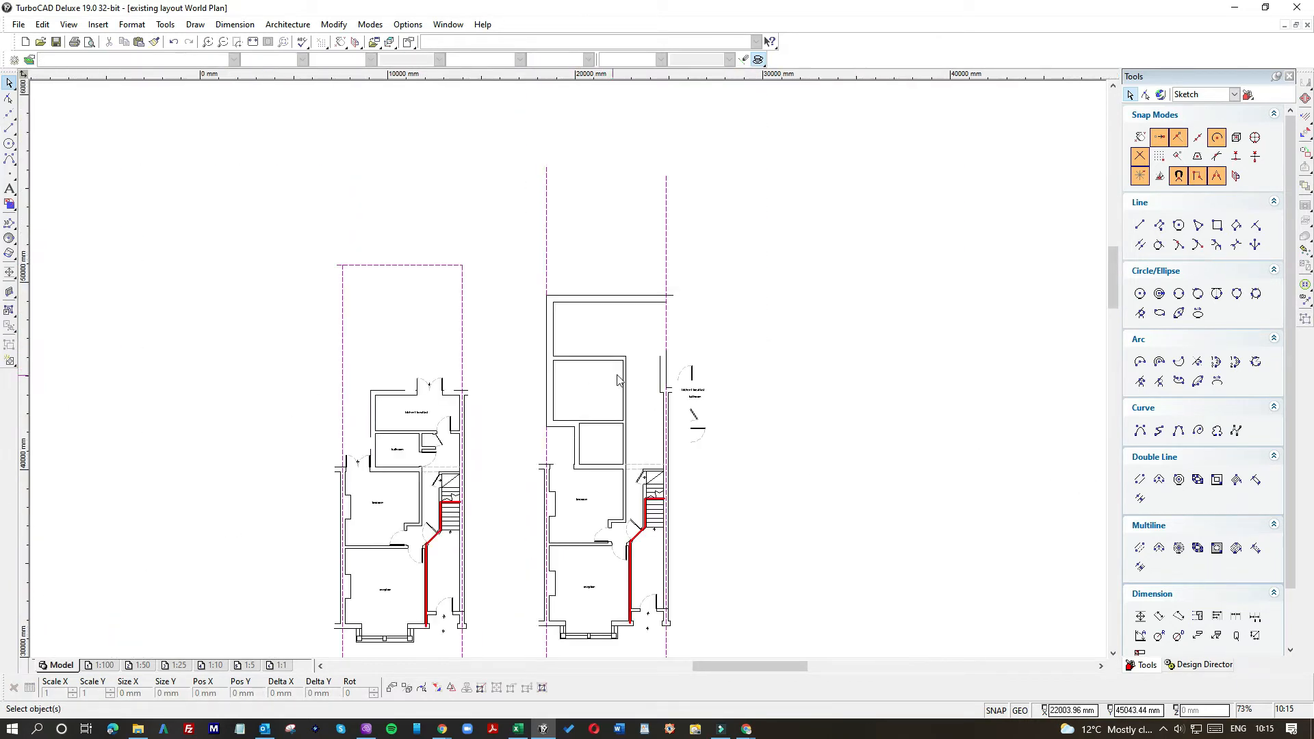
{"action": "scroll", "coordinate": [636, 377], "scroll_direction": "up", "scroll_amount": 2}
{"action": "left_click", "coordinate": [619, 353]}
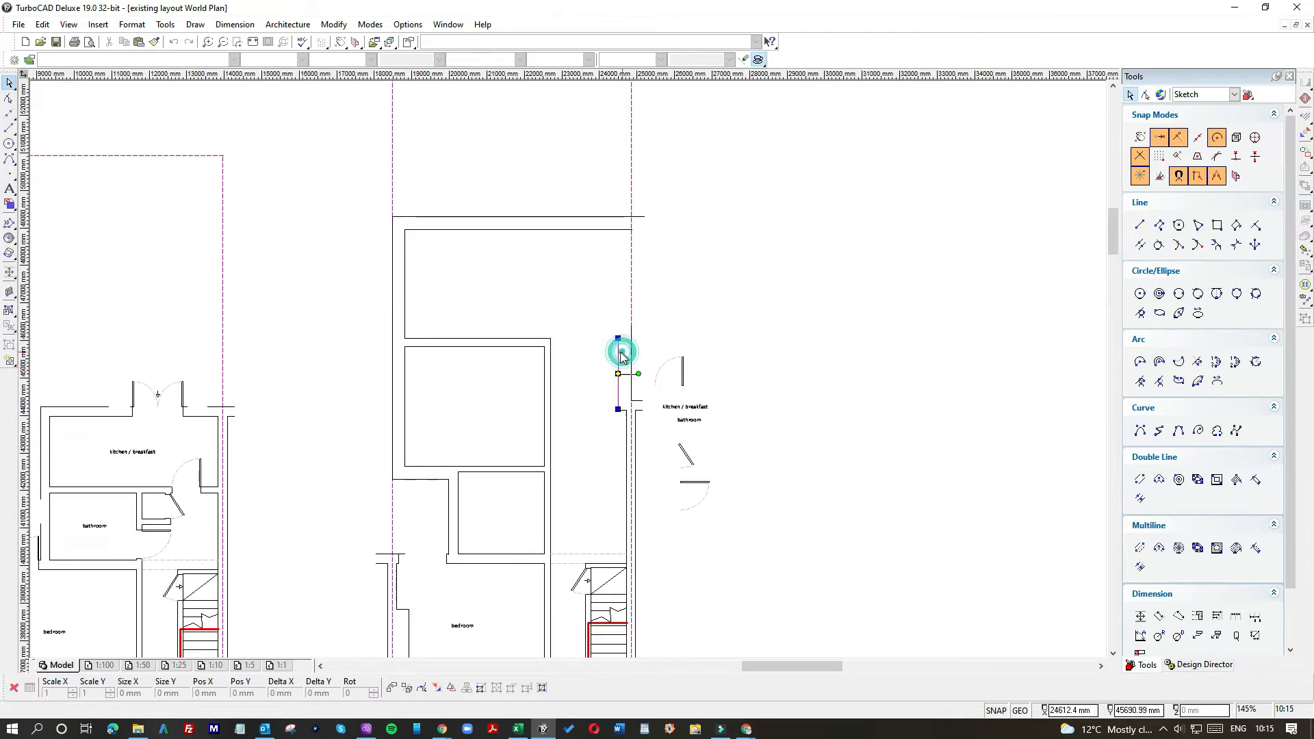
{"action": "left_click_drag", "start_coordinate": [615, 337], "coordinate": [617, 227]}
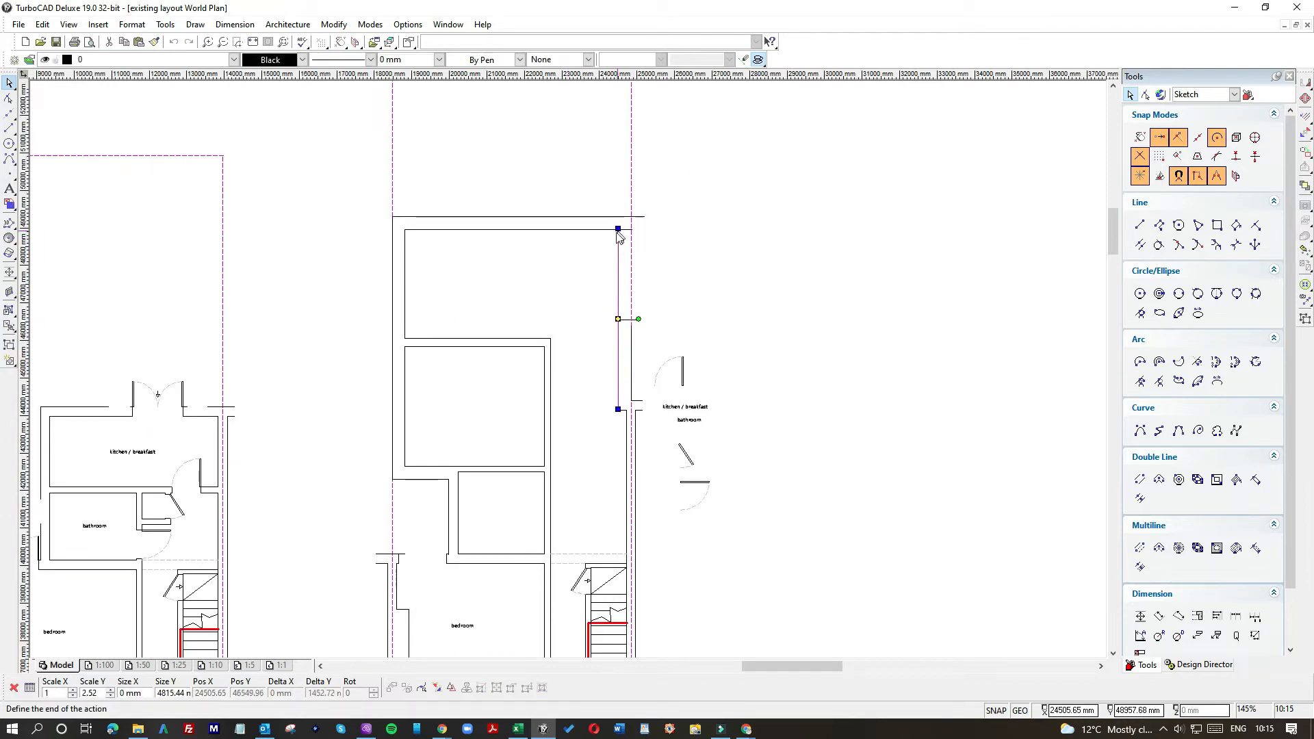
Trim the rear wall's inner line back to the extended inner side wall line.
{"action": "scroll", "coordinate": [567, 375], "scroll_direction": "up", "scroll_amount": 2}
{"action": "scroll", "coordinate": [568, 370], "scroll_direction": "up", "scroll_amount": 1}
{"action": "left_click", "coordinate": [567, 360]}
{"action": "left_click", "coordinate": [640, 360]}
{"action": "left_click", "coordinate": [587, 359]}
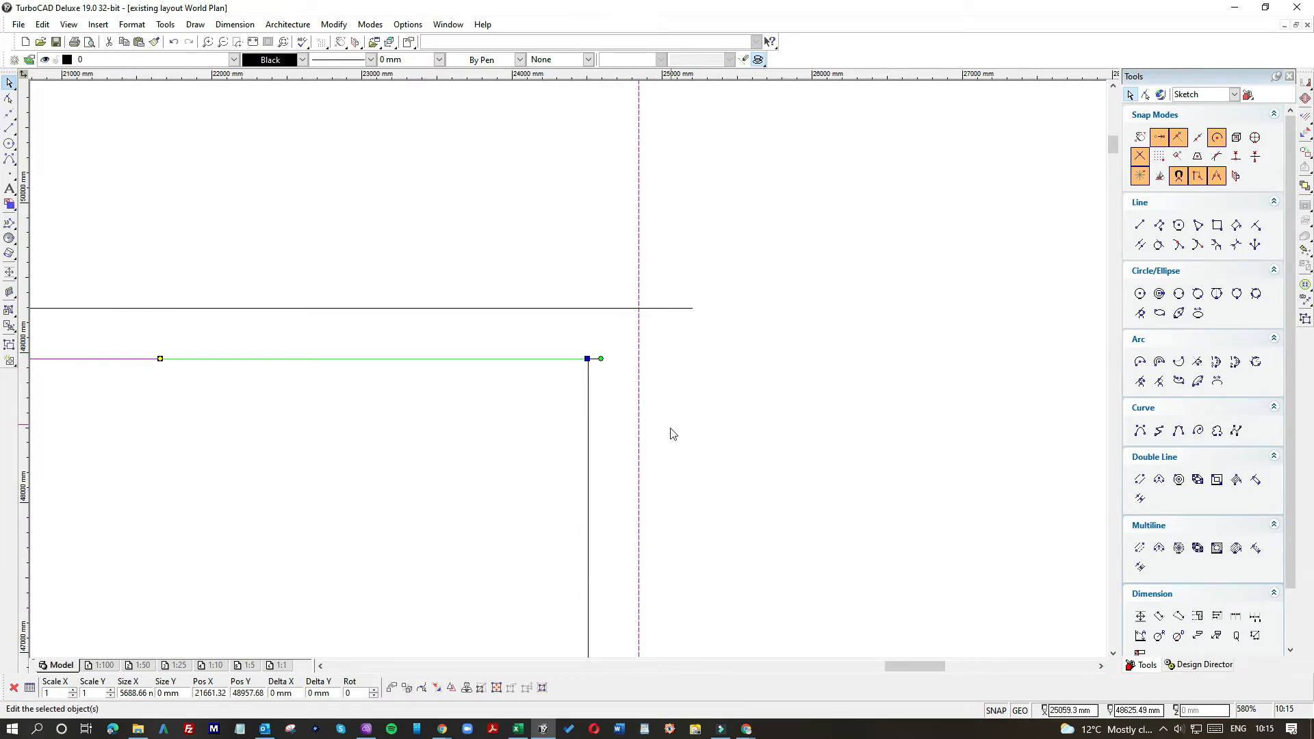
Extend the outer side wall line along the dashed boundary up to the rear wall's outer line.
{"action": "scroll", "coordinate": [668, 434], "scroll_direction": "down", "scroll_amount": 2}
{"action": "right_click", "coordinate": [558, 450]}
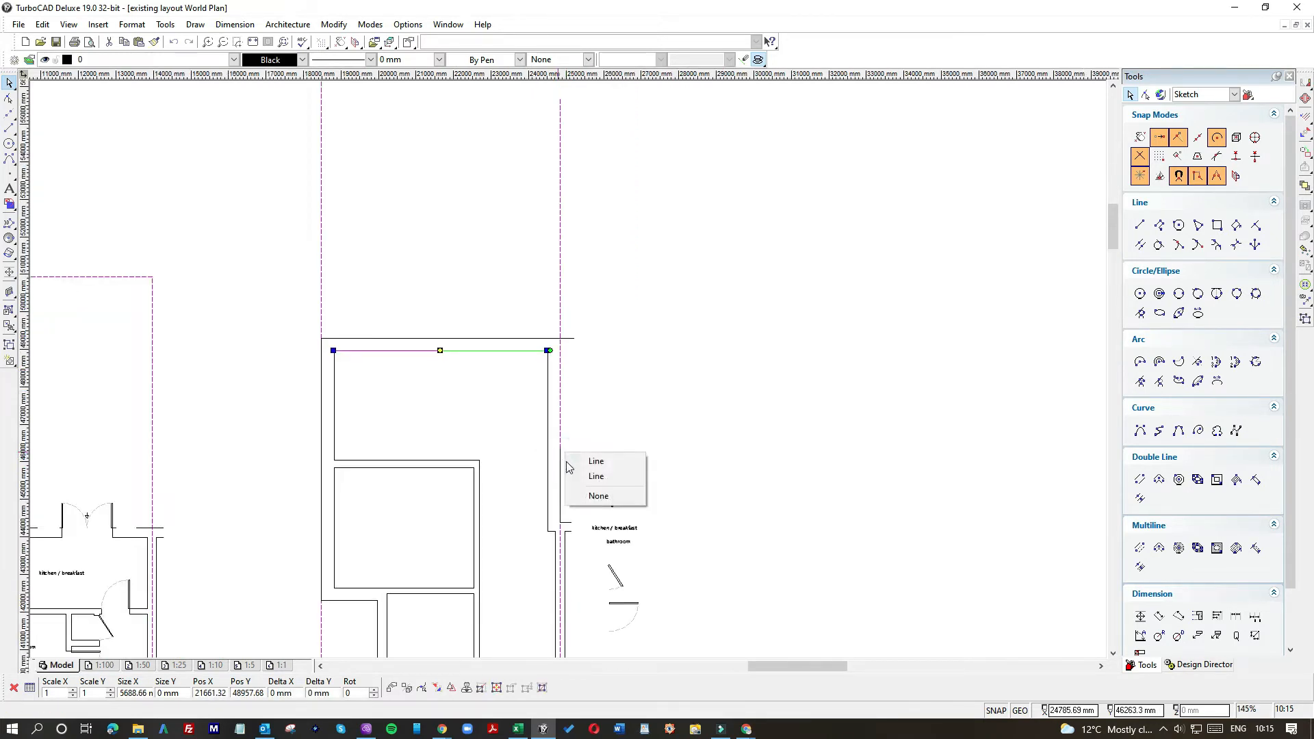
{"action": "left_click", "coordinate": [573, 474]}
{"action": "left_click", "coordinate": [560, 447]}
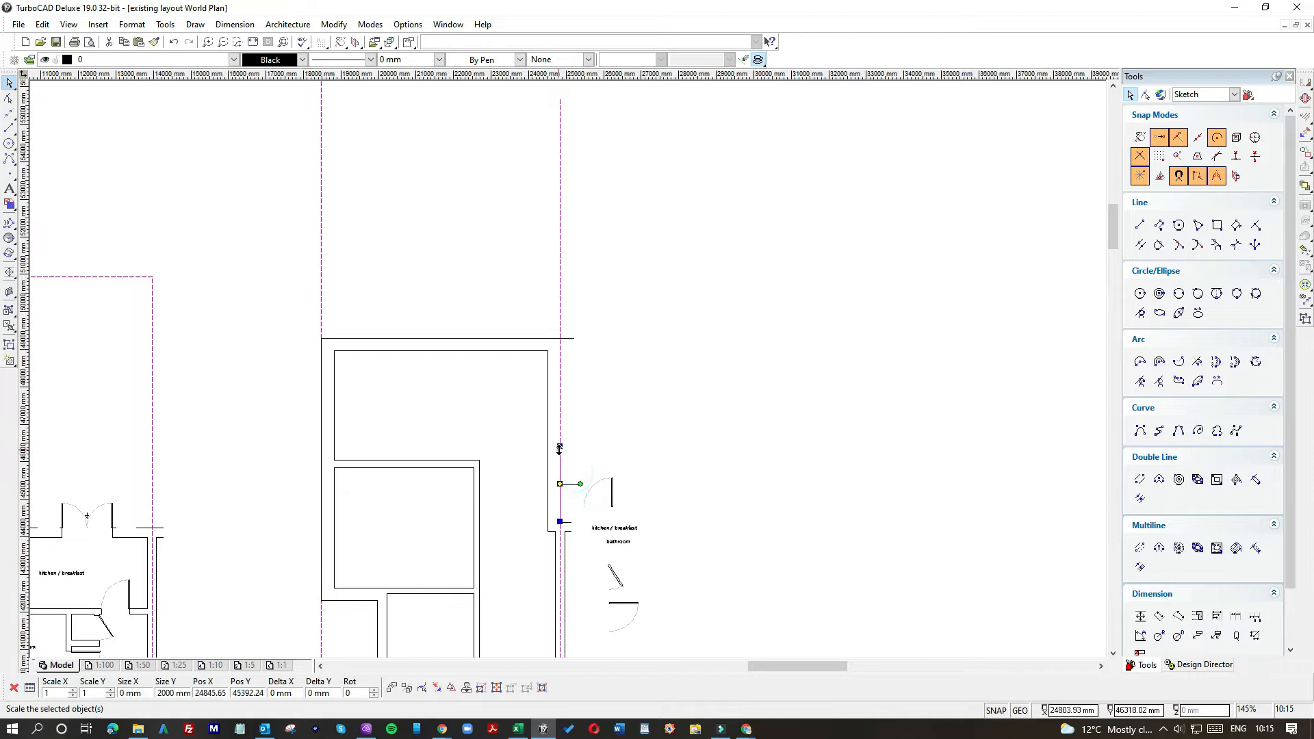
{"action": "left_click", "coordinate": [561, 340]}
Trim the overhanging end of the rear wall's outer line back to the outer side wall line at the boundary.
{"action": "scroll", "coordinate": [570, 343], "scroll_direction": "up", "scroll_amount": 2}
{"action": "left_click", "coordinate": [573, 363]}
{"action": "left_click", "coordinate": [595, 364]}
{"action": "left_click", "coordinate": [535, 372]}
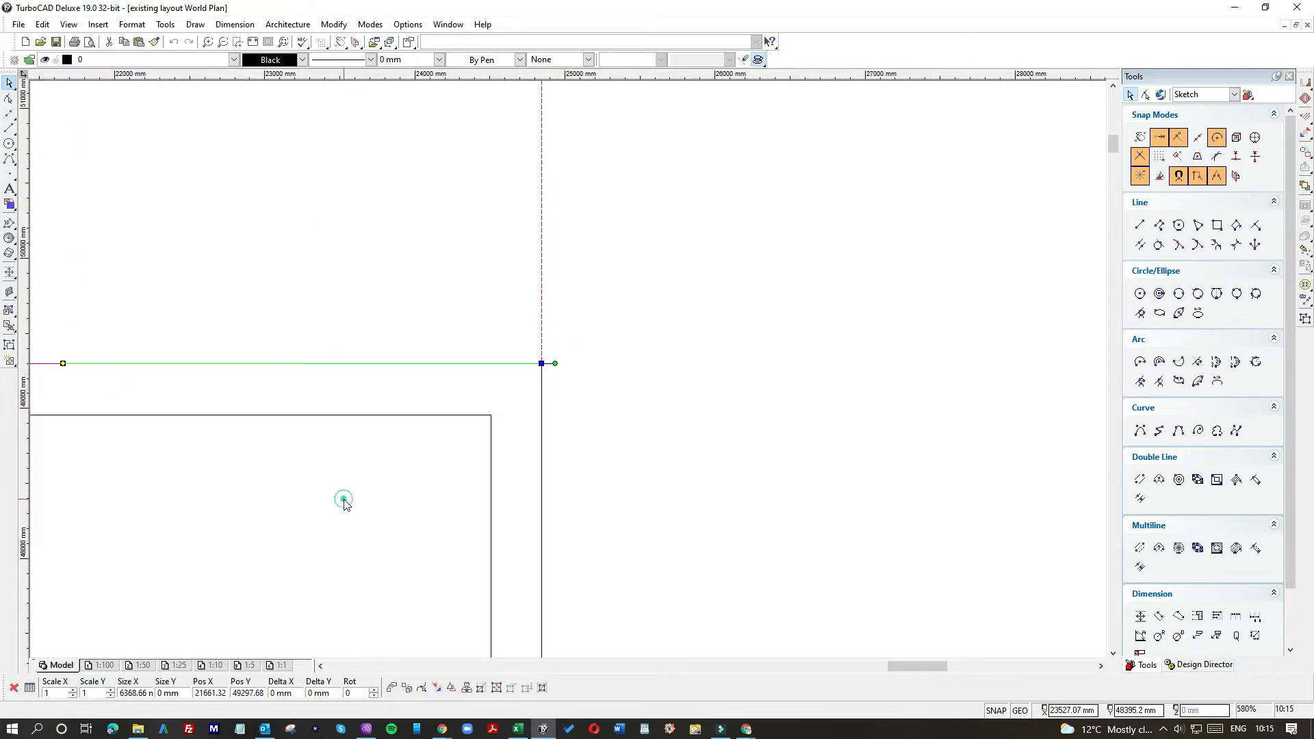
Move the extension's rear wall outwards by about 1076 mm within the dashed boundary of the copied plan.
{"action": "scroll", "coordinate": [568, 373], "scroll_direction": "down", "scroll_amount": 3}
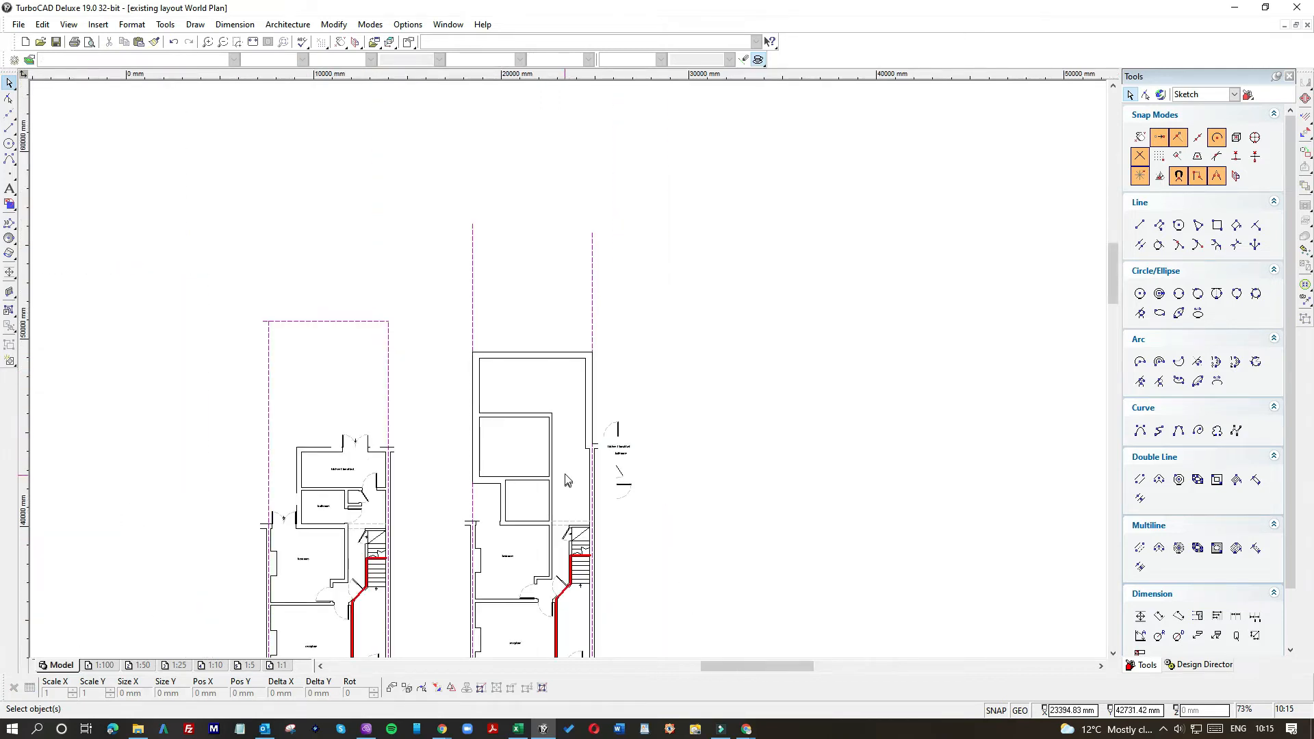
{"action": "scroll", "coordinate": [557, 429], "scroll_direction": "down", "scroll_amount": 1}
{"action": "scroll", "coordinate": [557, 426], "scroll_direction": "up", "scroll_amount": 1}
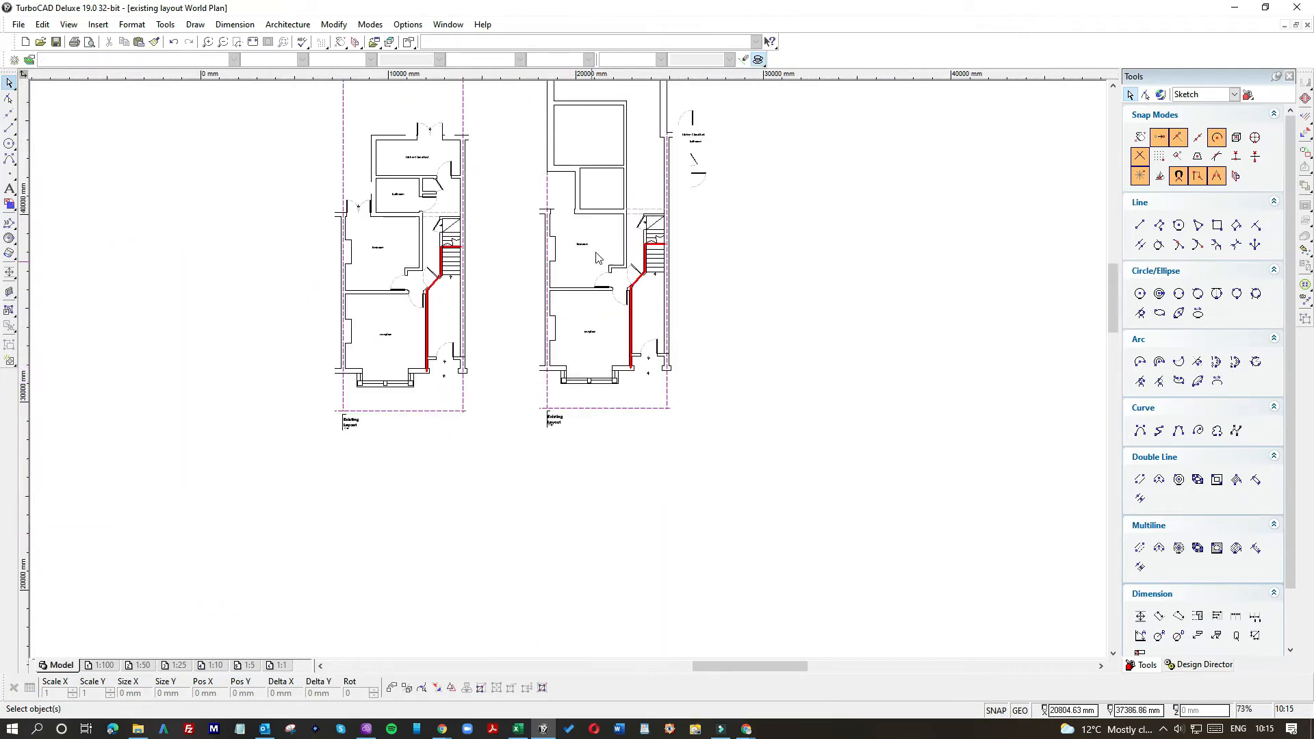
{"action": "left_click_drag", "start_coordinate": [1114, 281], "coordinate": [1103, 257]}
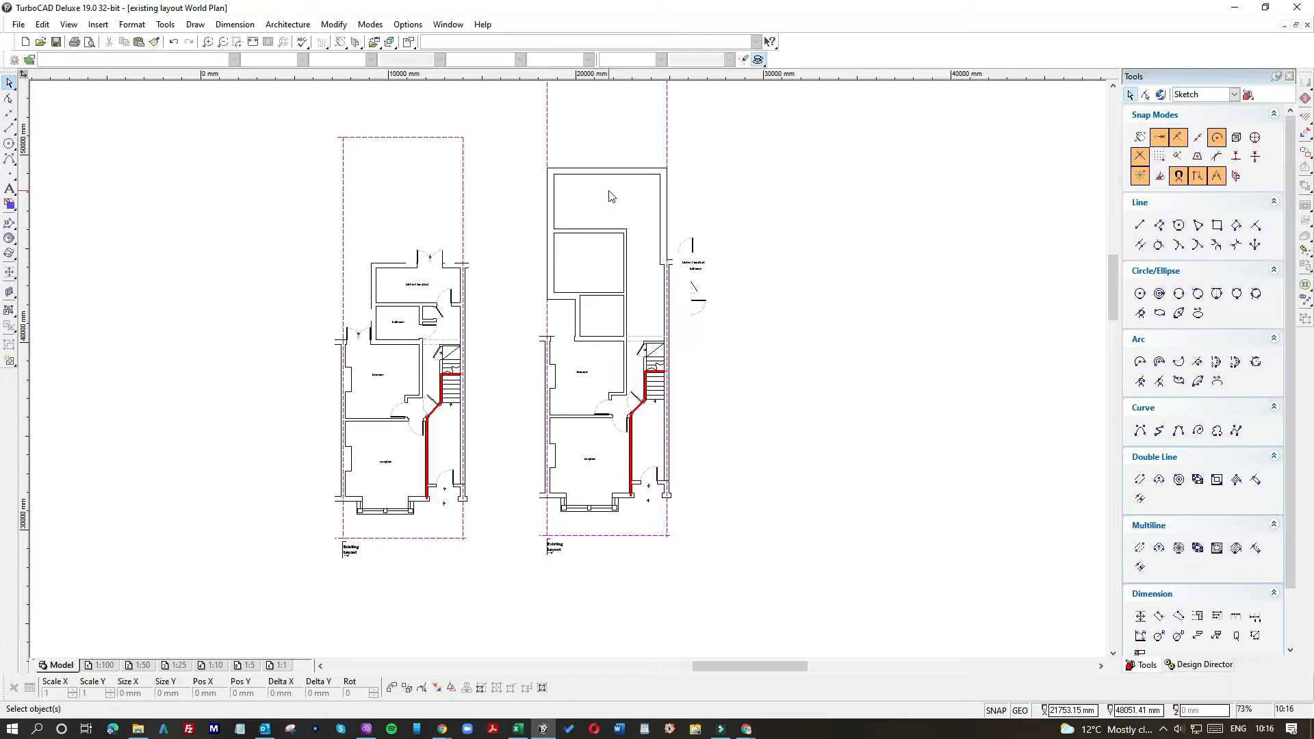
{"action": "scroll", "coordinate": [611, 193], "scroll_direction": "up", "scroll_amount": 2}
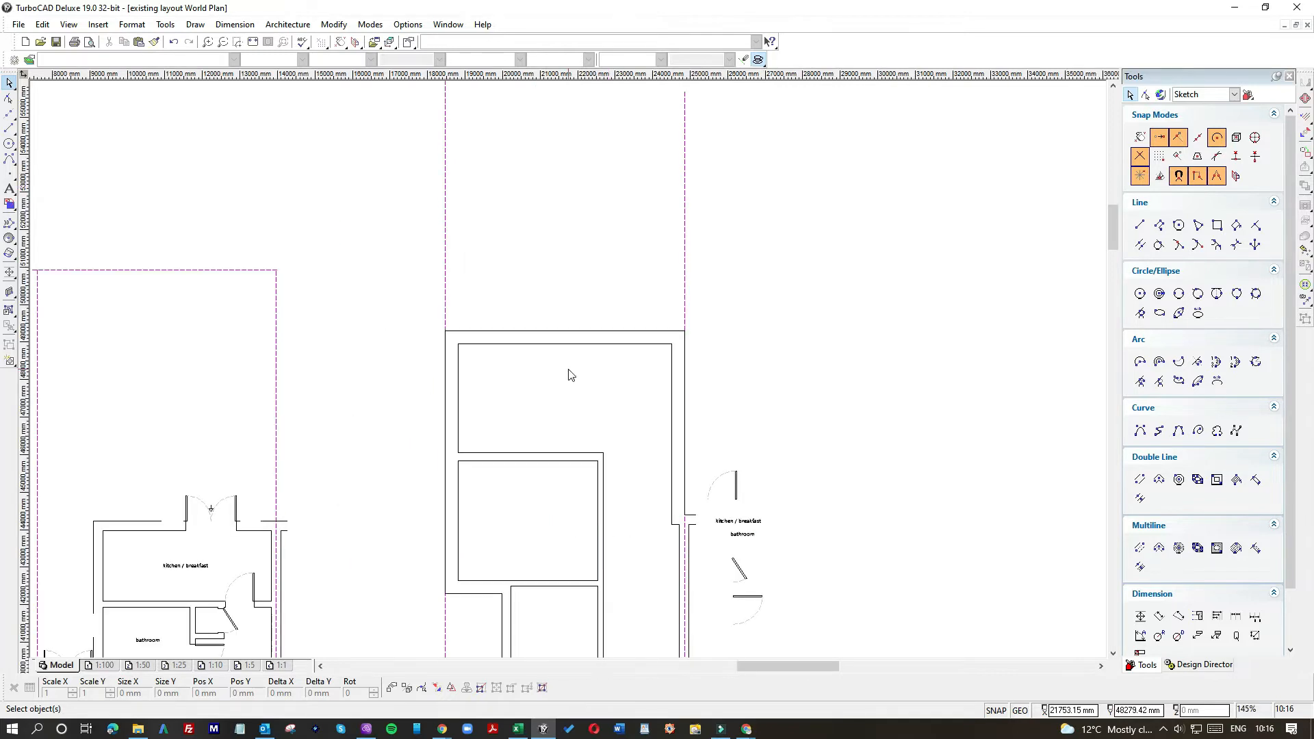
{"action": "left_click", "coordinate": [548, 338]}
{"action": "left_click_drag", "start_coordinate": [548, 340], "coordinate": [548, 296]}
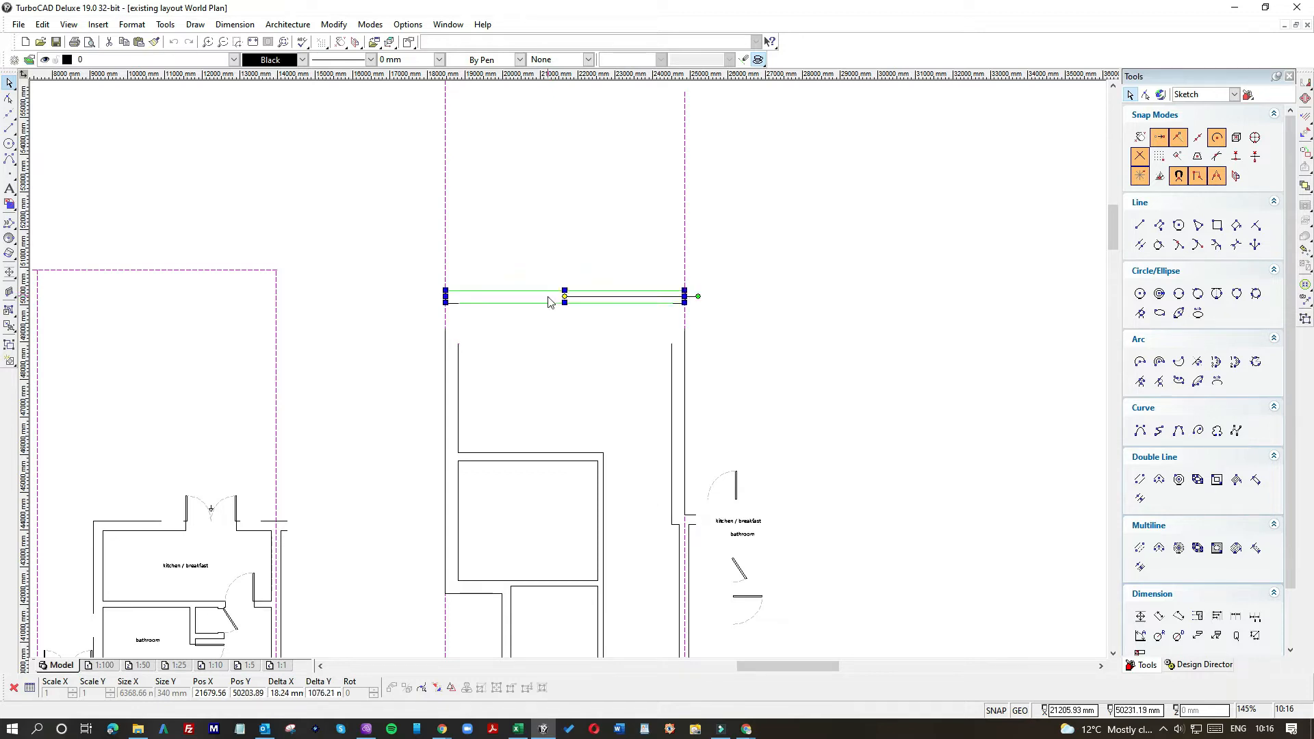
Extend the left side wall's inner line up to the moved rear wall's inner line.
{"action": "left_click", "coordinate": [566, 419]}
{"action": "left_click", "coordinate": [458, 350]}
{"action": "left_click_drag", "start_coordinate": [458, 343], "coordinate": [459, 305]}
{"action": "left_click", "coordinate": [477, 346]}
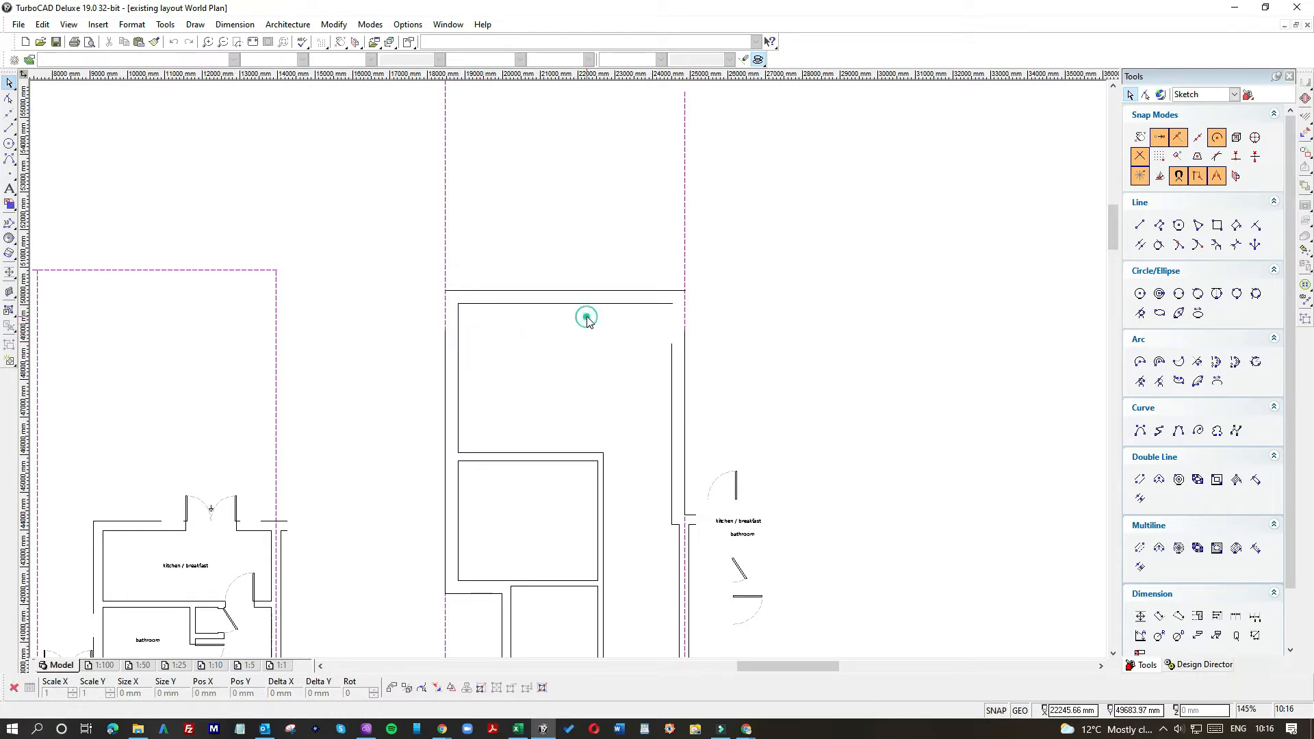
Move the rear wall back towards the house by about 237 mm.
{"action": "left_click", "coordinate": [558, 291]}
{"action": "left_click_drag", "start_coordinate": [543, 296], "coordinate": [546, 305]}
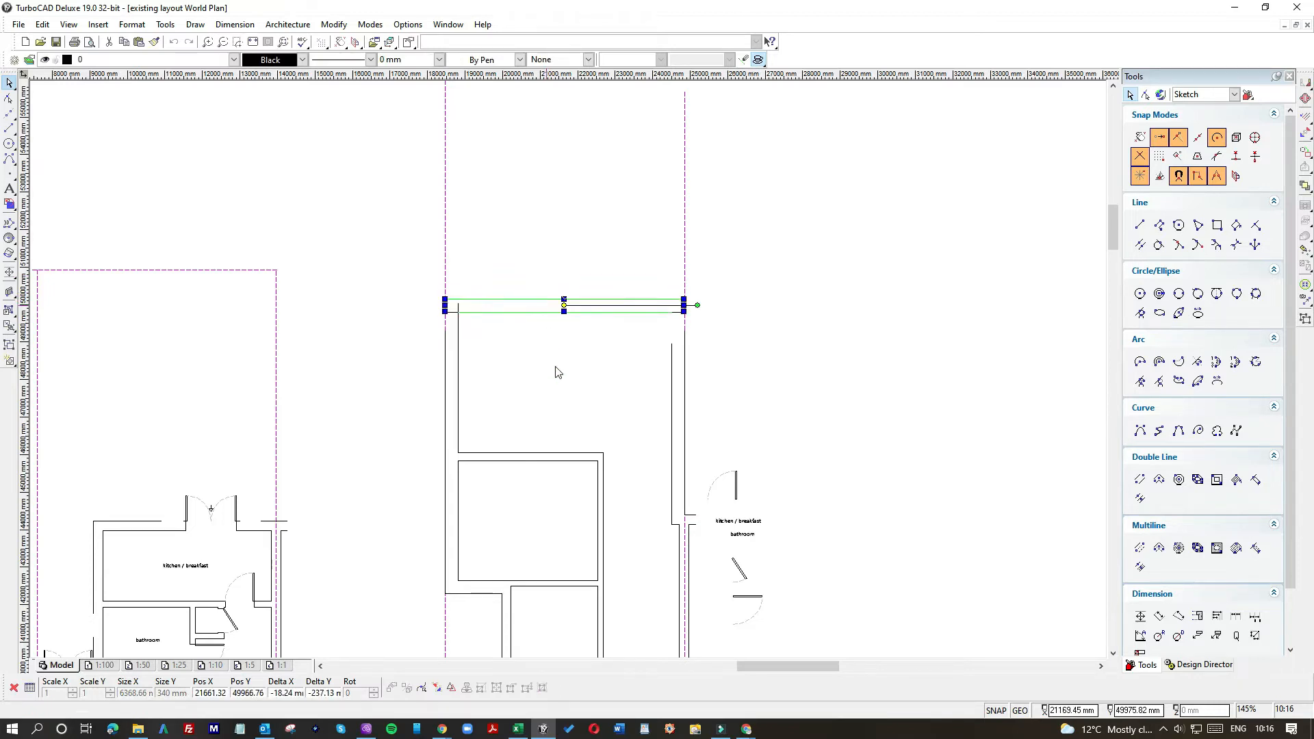
{"action": "left_click", "coordinate": [554, 369]}
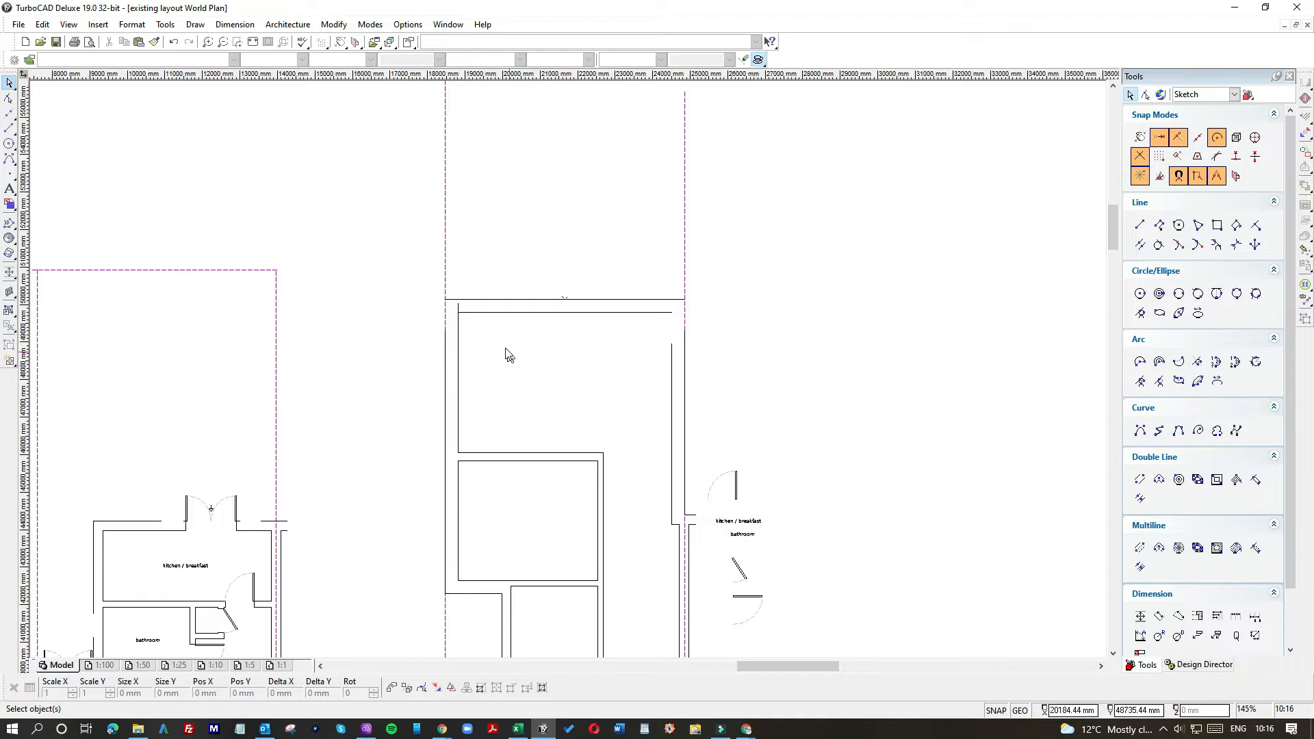
Dimension the rear room's clear depth from the partition's upper line to the rear wall's inner line.
{"action": "scroll", "coordinate": [479, 332], "scroll_direction": "up", "scroll_amount": 2}
{"action": "left_click", "coordinate": [9, 130]}
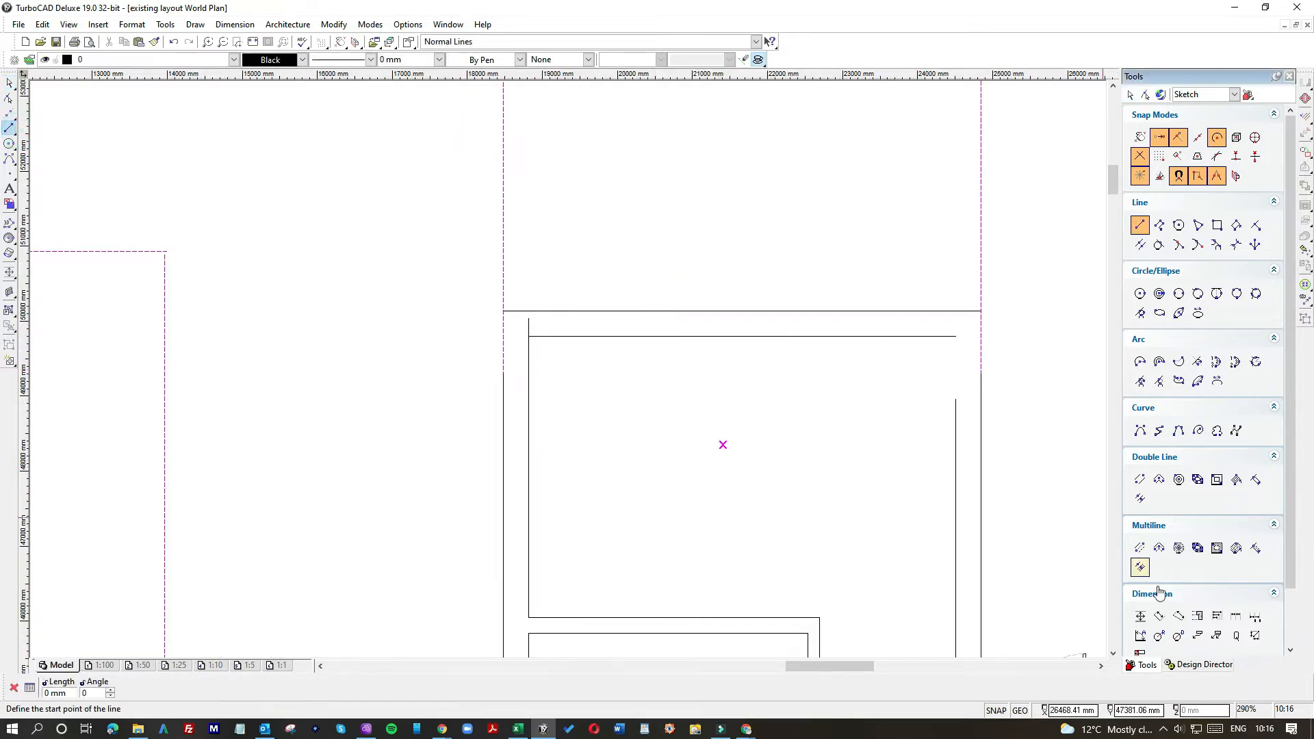
{"action": "left_click", "coordinate": [1140, 617]}
{"action": "right_click", "coordinate": [827, 615]}
{"action": "left_click", "coordinate": [857, 624]}
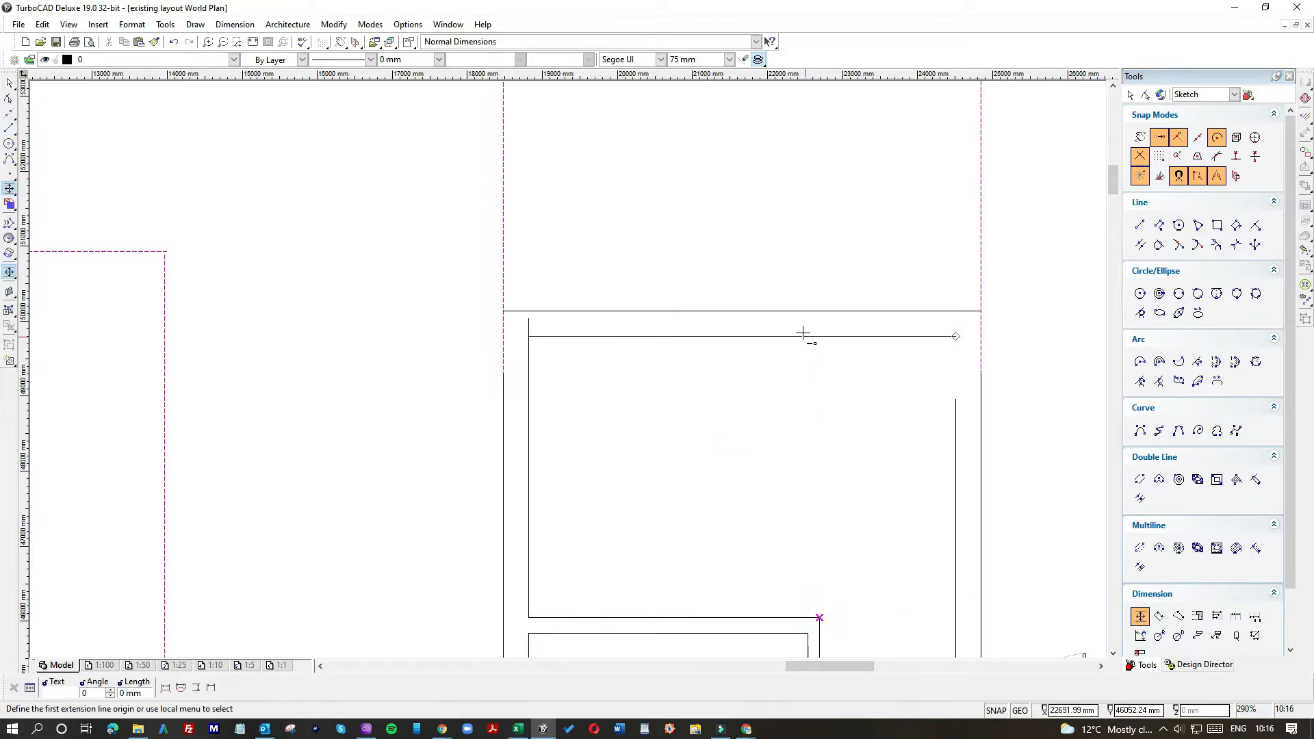
{"action": "left_click", "coordinate": [804, 342]}
{"action": "left_click", "coordinate": [699, 344]}
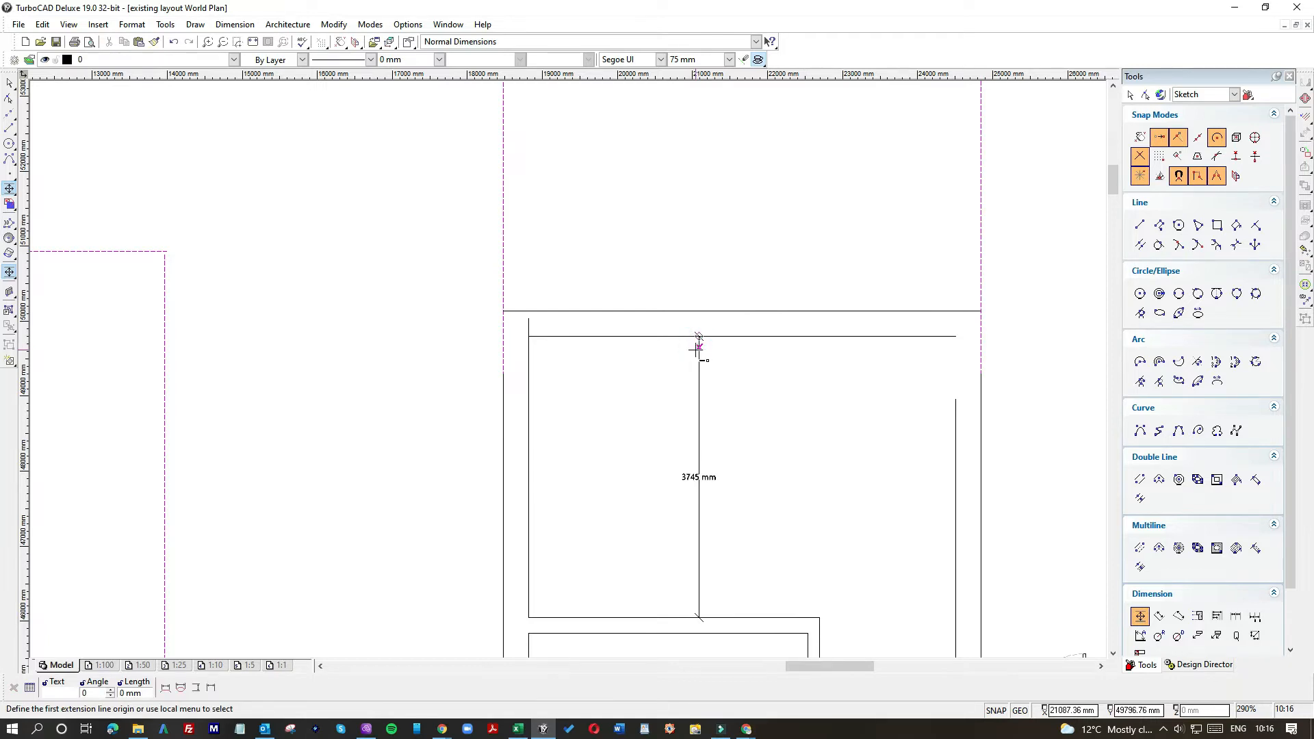
Dimension the depth from the partition's upper line to the rear wall's outer line.
{"action": "left_click", "coordinate": [817, 618]}
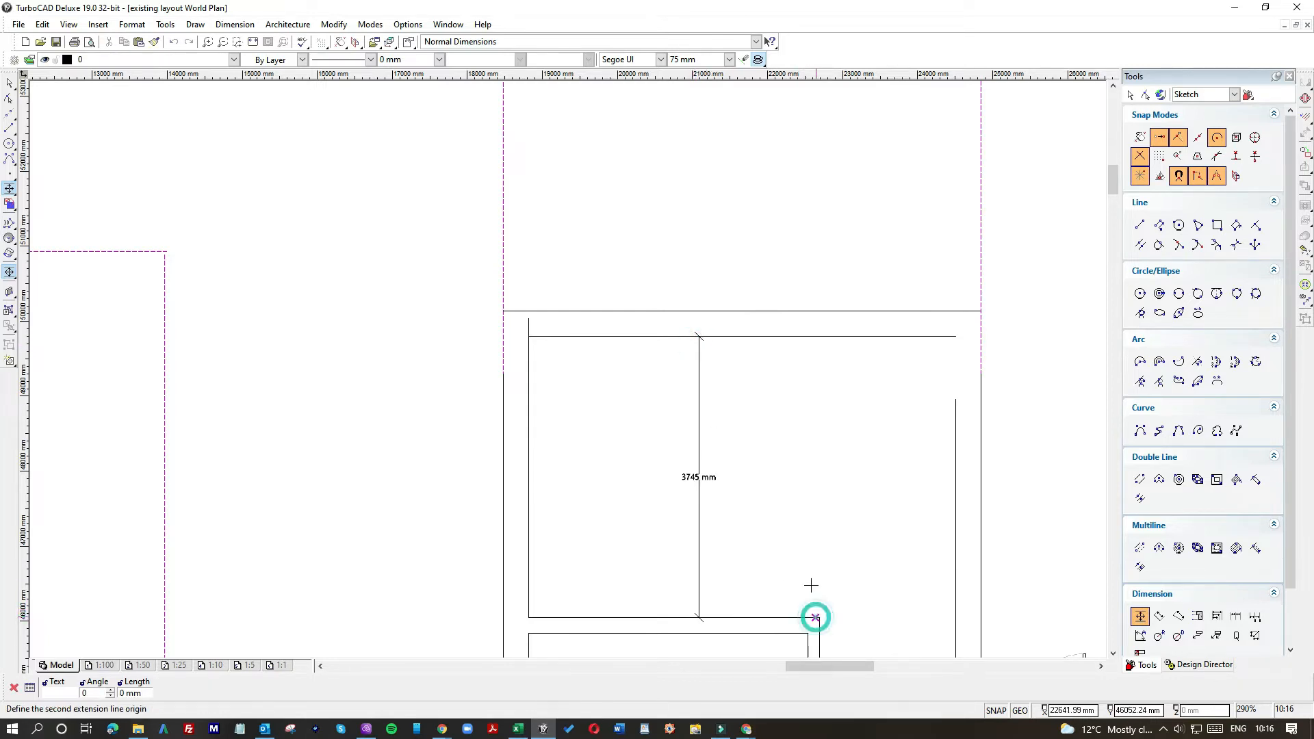
{"action": "left_click", "coordinate": [776, 311]}
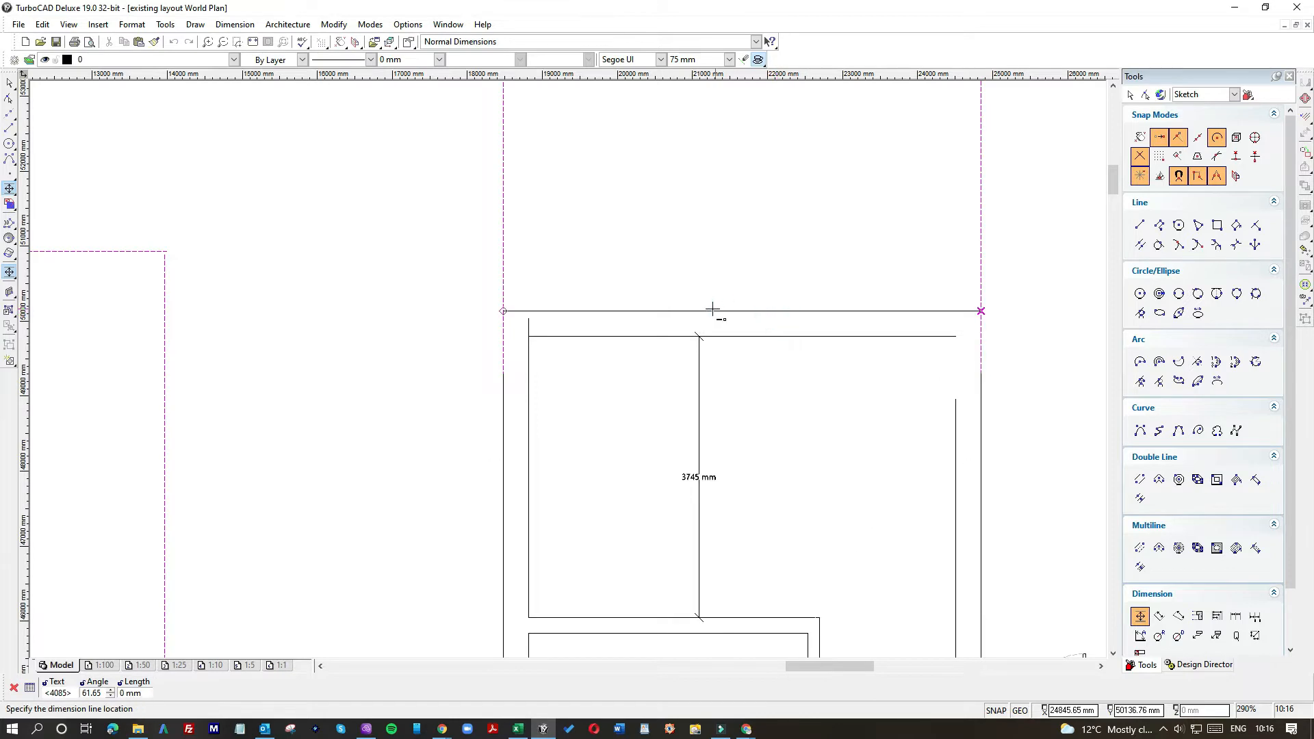
{"action": "left_click", "coordinate": [724, 312]}
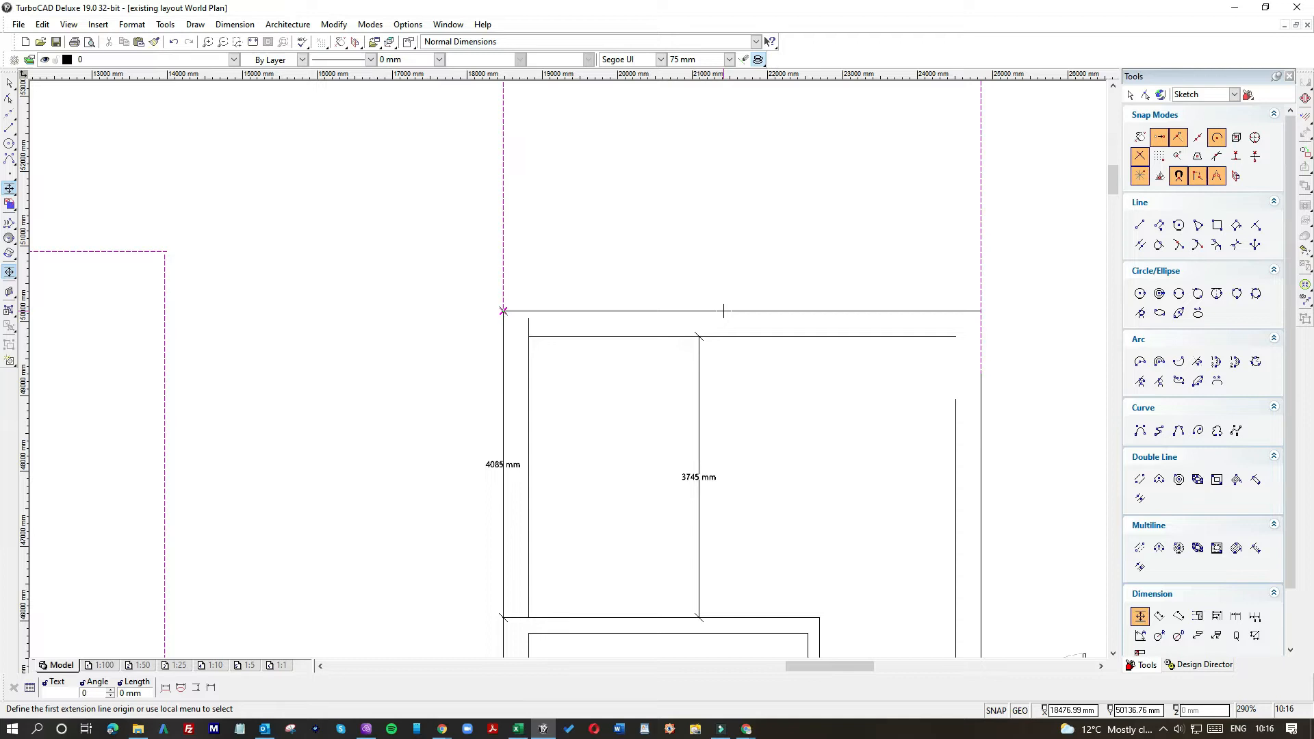
Delete both depth dimensions, the one inside the rear room and the one along the side wall.
{"action": "left_click", "coordinate": [10, 84]}
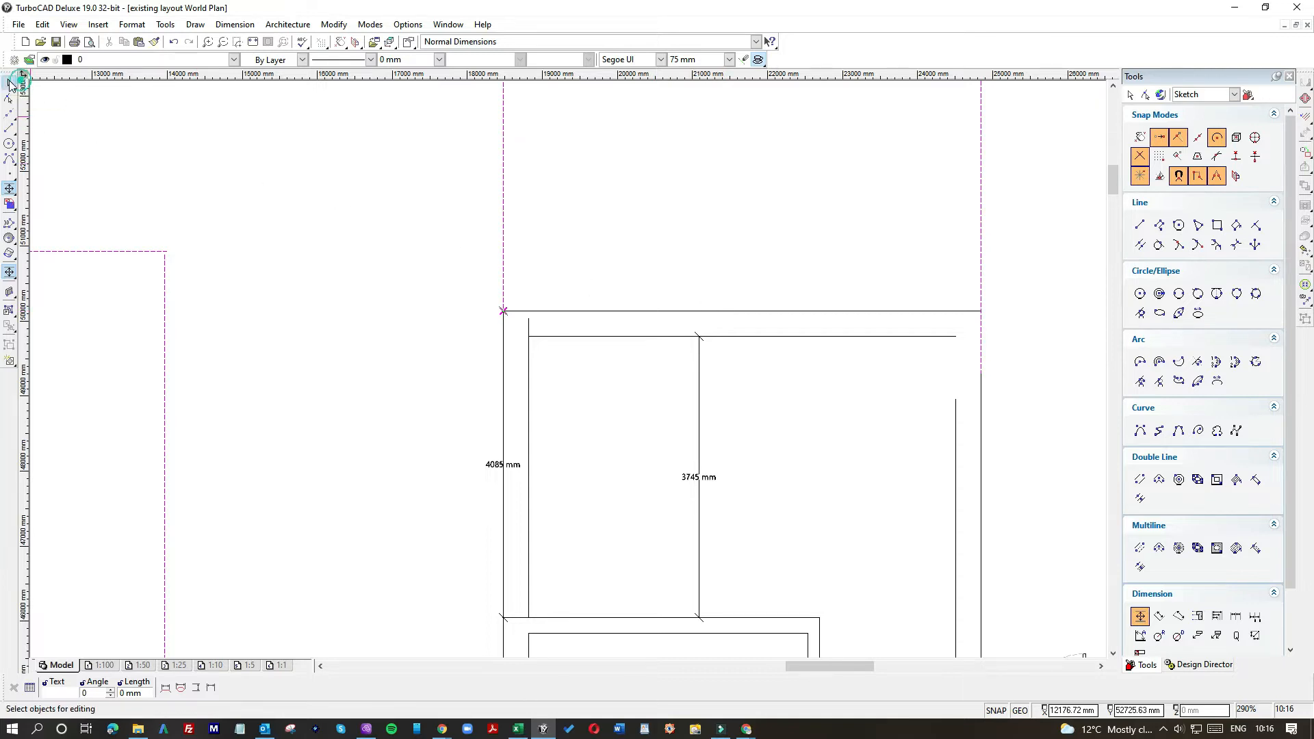
{"action": "left_click_drag", "start_coordinate": [723, 510], "coordinate": [625, 467]}
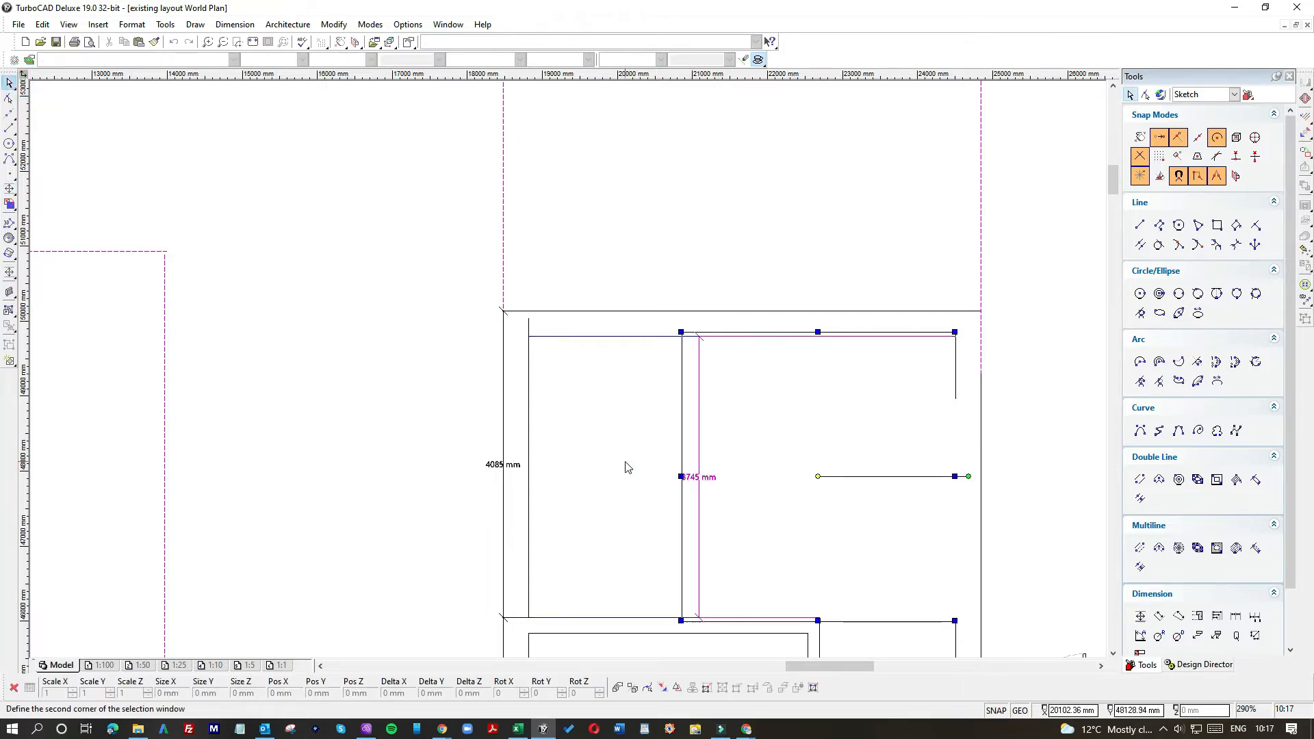
{"action": "key", "text": "Delete"}
{"action": "left_click", "coordinate": [503, 468]}
{"action": "left_click", "coordinate": [508, 442]}
{"action": "left_click", "coordinate": [503, 444]}
{"action": "left_click", "coordinate": [500, 441]}
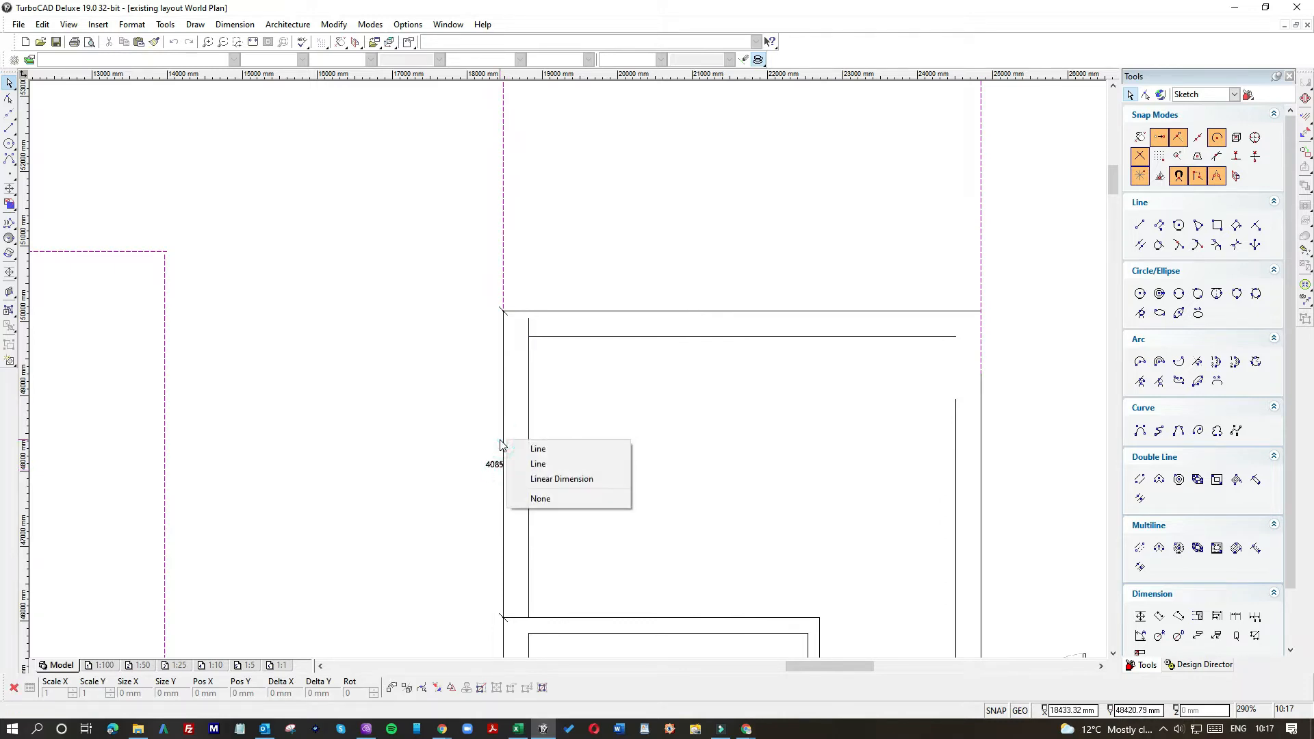
{"action": "left_click", "coordinate": [555, 481]}
{"action": "key", "text": "Delete"}
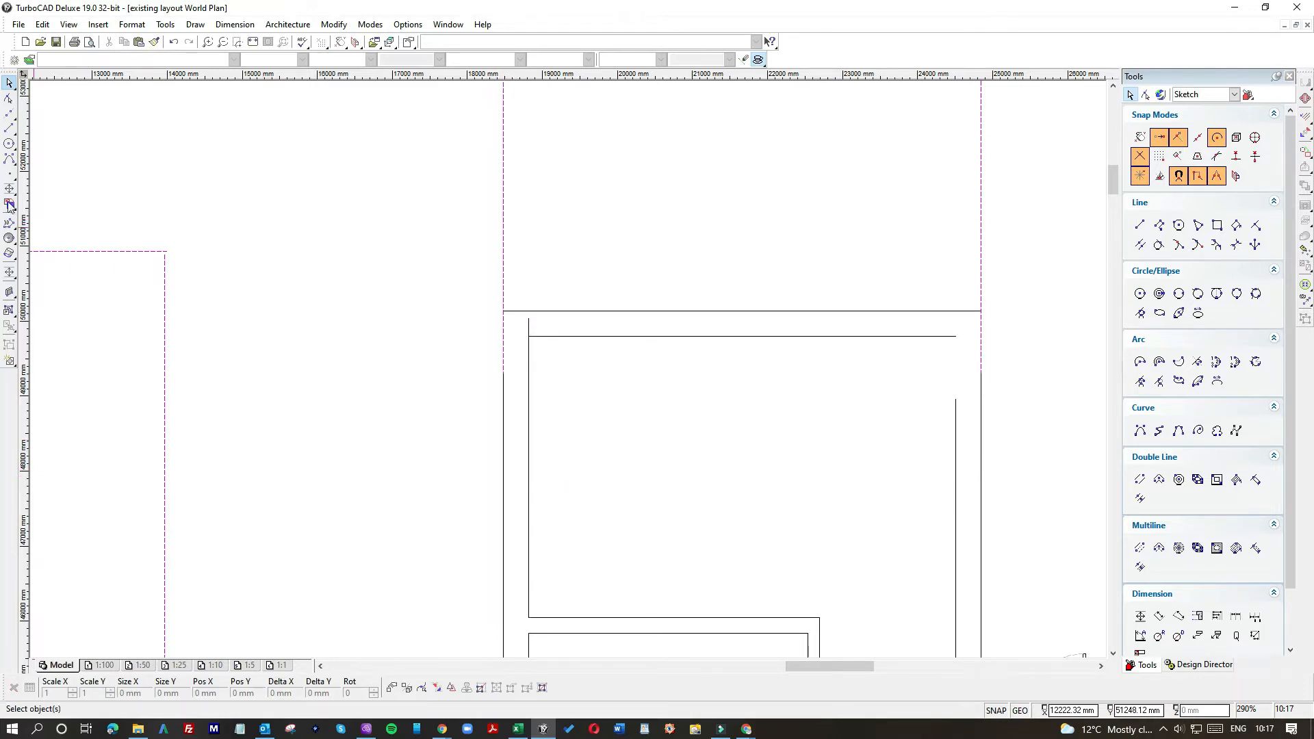
Draw a 4000 mm vertical guide line from the partition corner and a horizontal guide from its end to the inner side wall line.
{"action": "left_click", "coordinate": [11, 134]}
{"action": "left_click", "coordinate": [778, 615]}
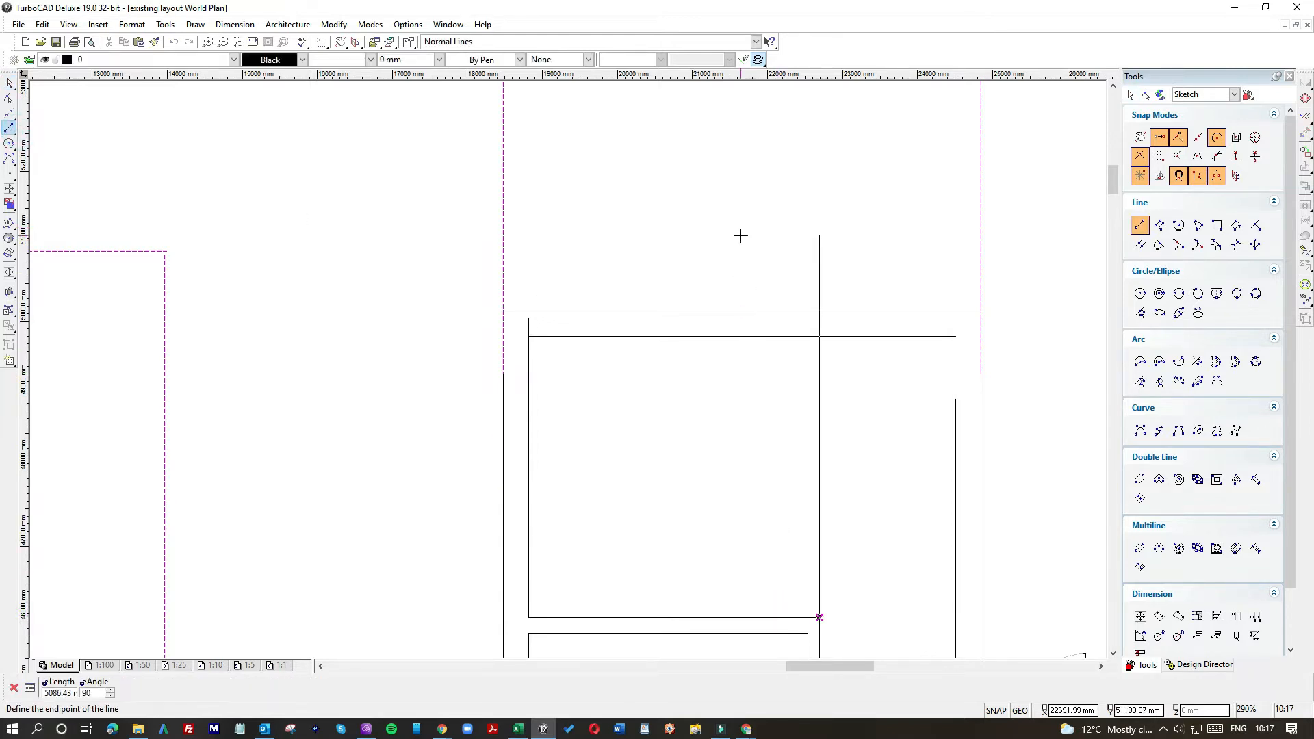
{"action": "type", "text": "4000"}
{"action": "key", "text": "Return"}
{"action": "left_click", "coordinate": [820, 319]}
{"action": "left_click", "coordinate": [693, 333]}
{"action": "left_click", "coordinate": [9, 83]}
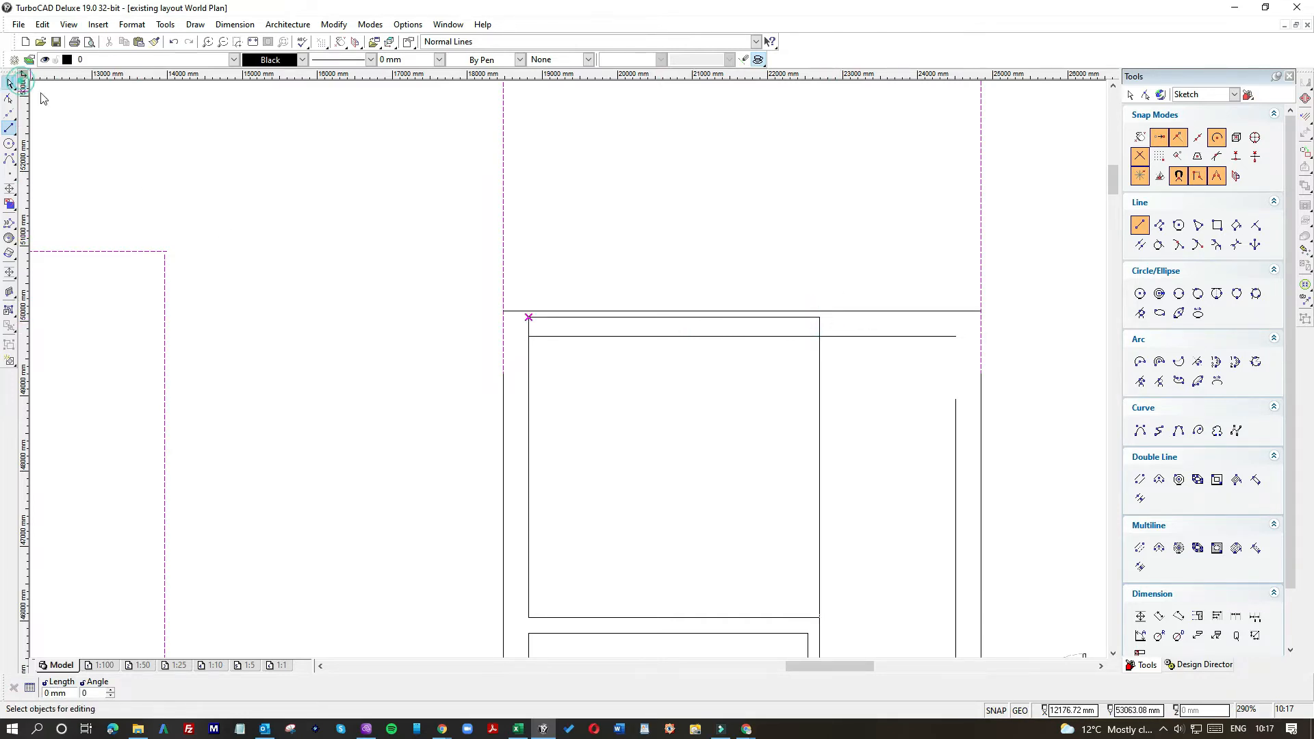
Move the rear wall towards the house so its outer line sits on the horizontal guide at 4000 mm.
{"action": "left_click", "coordinate": [829, 338]}
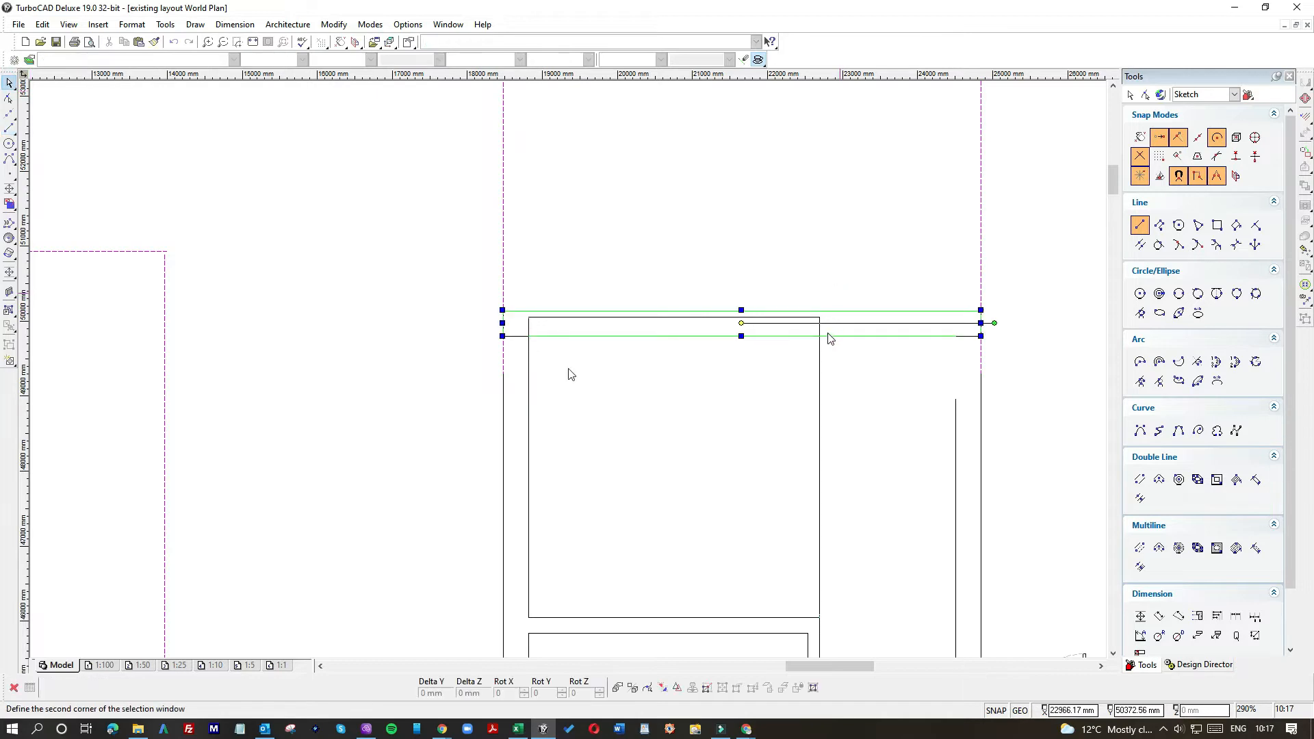
{"action": "scroll", "coordinate": [572, 375], "scroll_direction": "up", "scroll_amount": 4}
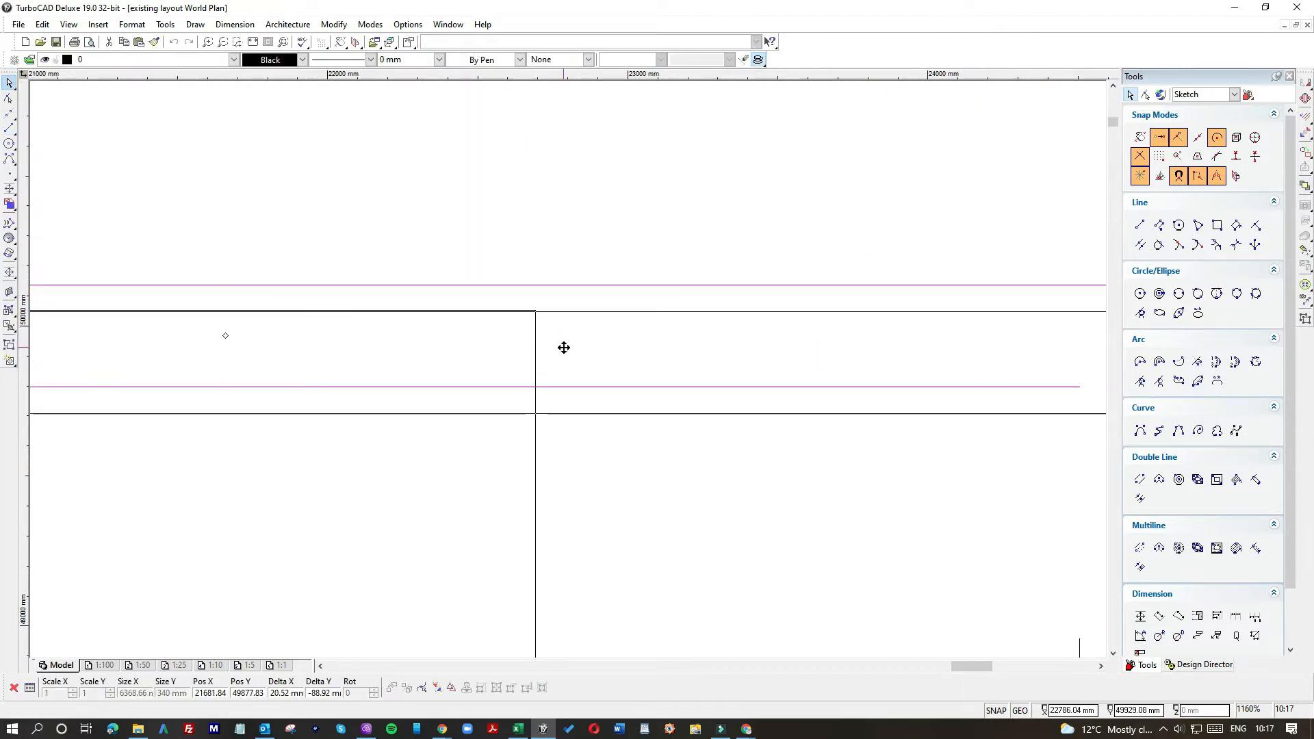
{"action": "left_click_drag", "start_coordinate": [563, 348], "coordinate": [563, 346]}
{"action": "left_click", "coordinate": [634, 485]}
Delete the guide lines used to position the rear wall.
{"action": "scroll", "coordinate": [620, 496], "scroll_direction": "down", "scroll_amount": 2}
{"action": "left_click", "coordinate": [565, 394]}
{"action": "key", "text": "Delete"}
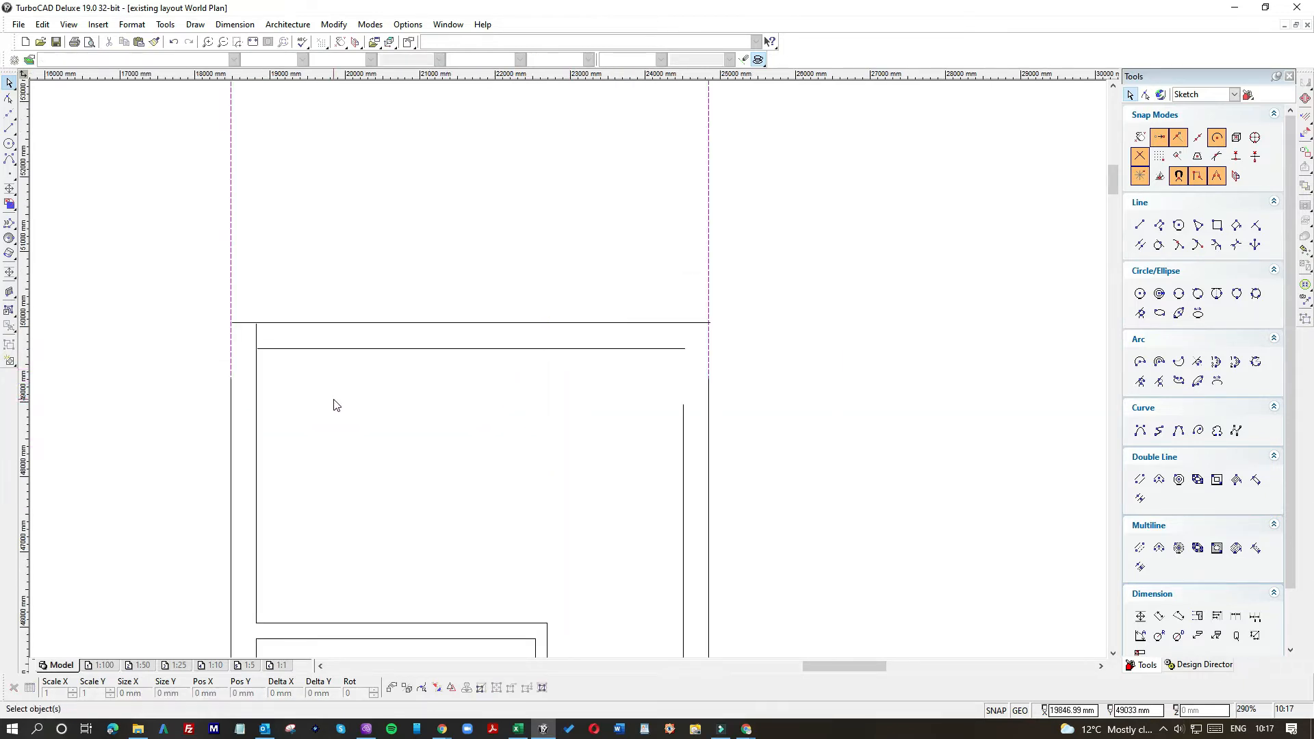
Extend the left end of the rear wall's inner line to meet the left side wall's inner line.
{"action": "scroll", "coordinate": [512, 340], "scroll_direction": "up", "scroll_amount": 3}
{"action": "left_click", "coordinate": [443, 294]}
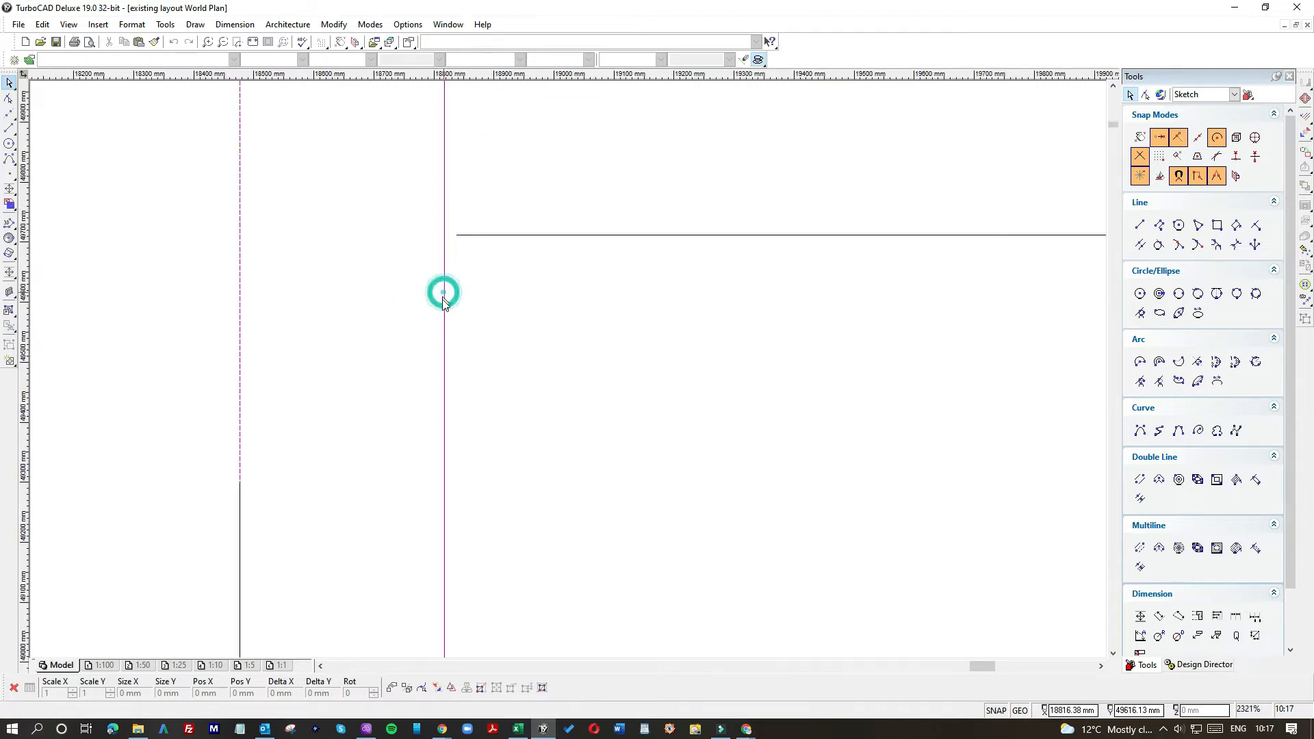
{"action": "scroll", "coordinate": [444, 294], "scroll_direction": "down", "scroll_amount": 1}
{"action": "left_click", "coordinate": [577, 337]}
{"action": "left_click", "coordinate": [576, 337]}
{"action": "left_click", "coordinate": [569, 336]}
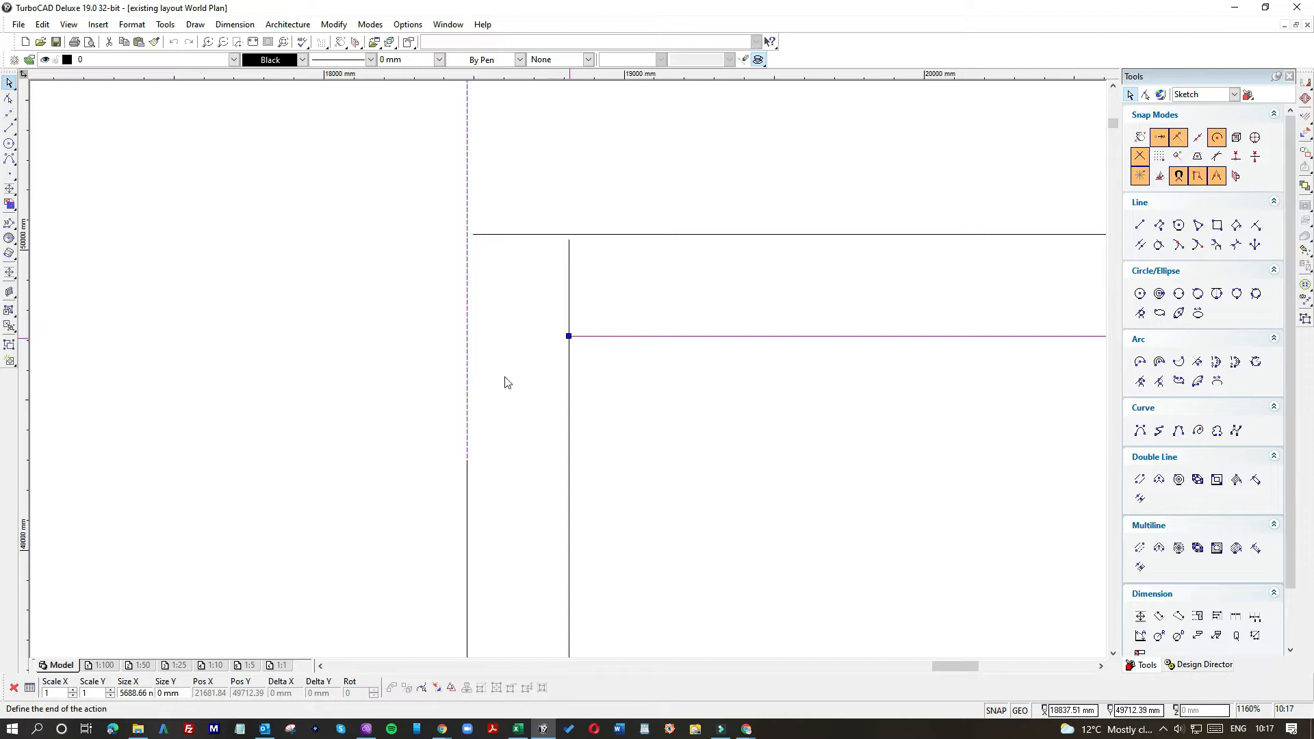
Join the left side wall's outer line and the rear wall's outer line into a closed corner at the dashed boundary.
{"action": "left_click", "coordinate": [468, 487]}
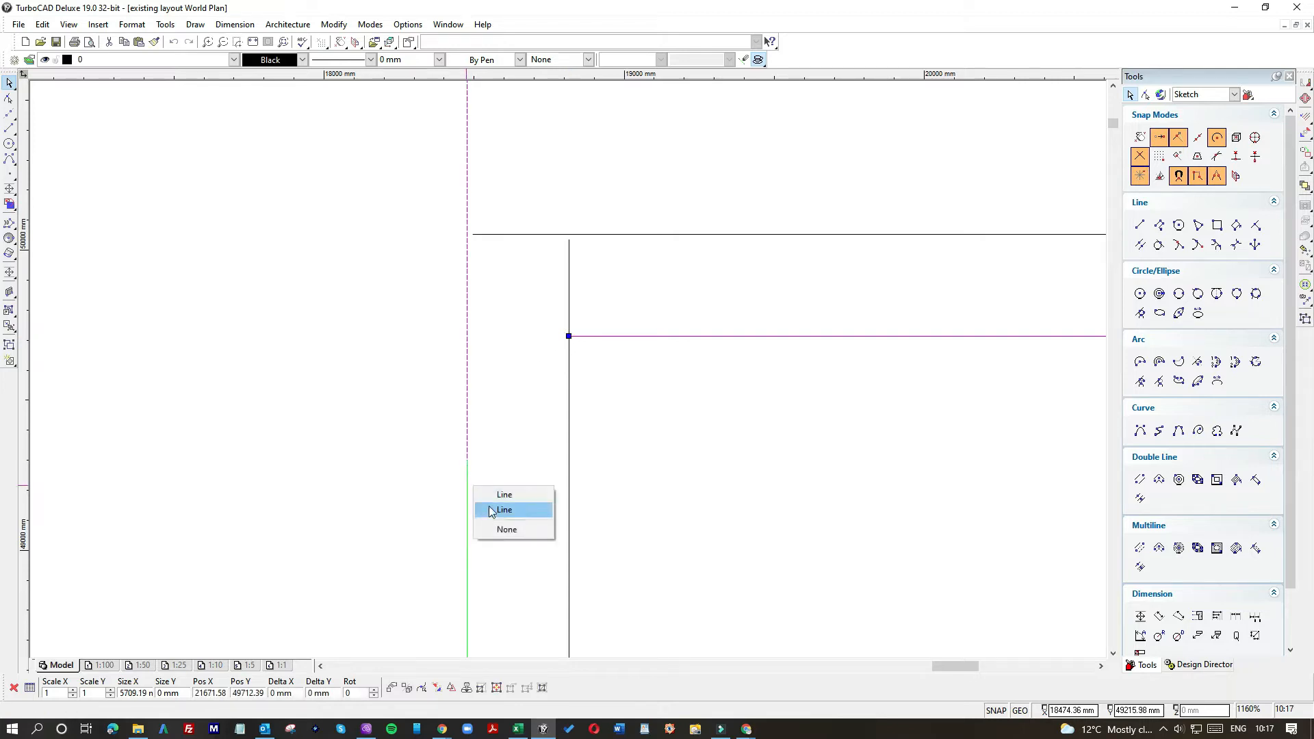
{"action": "left_click", "coordinate": [504, 510]}
{"action": "left_click", "coordinate": [467, 458]}
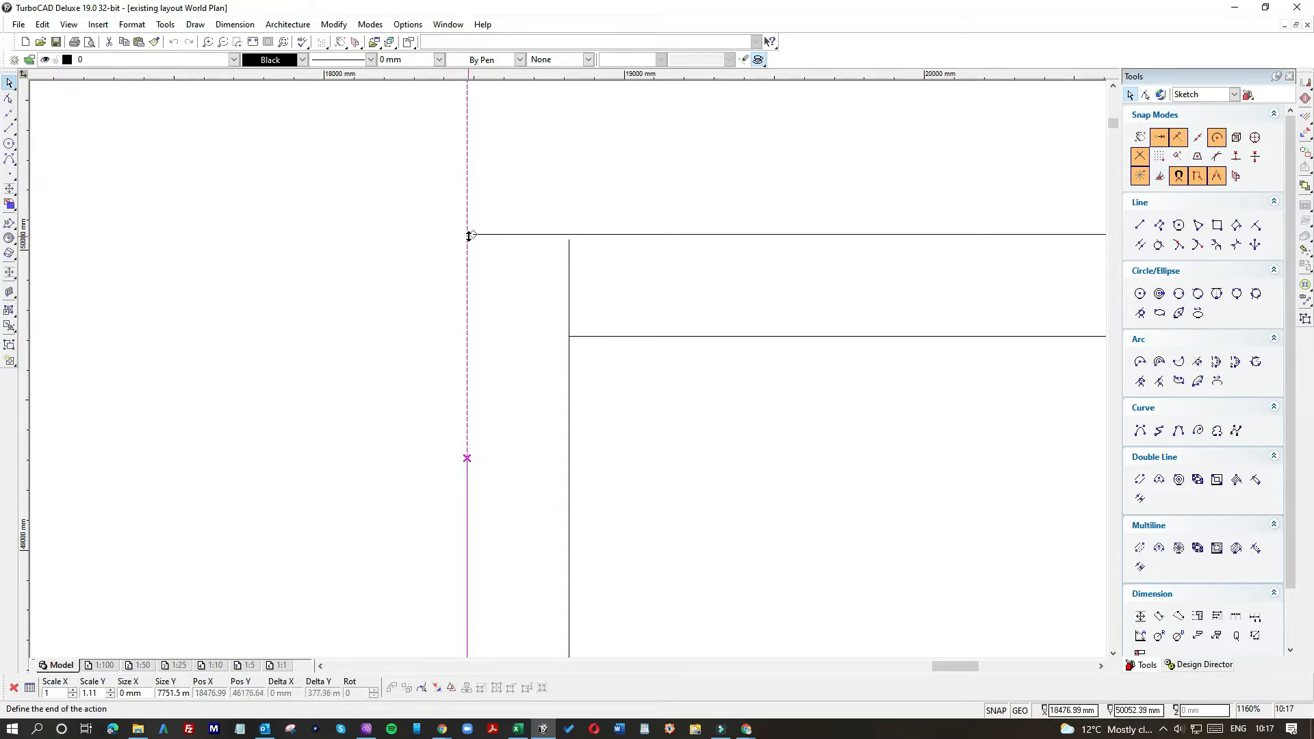
{"action": "left_click", "coordinate": [469, 234]}
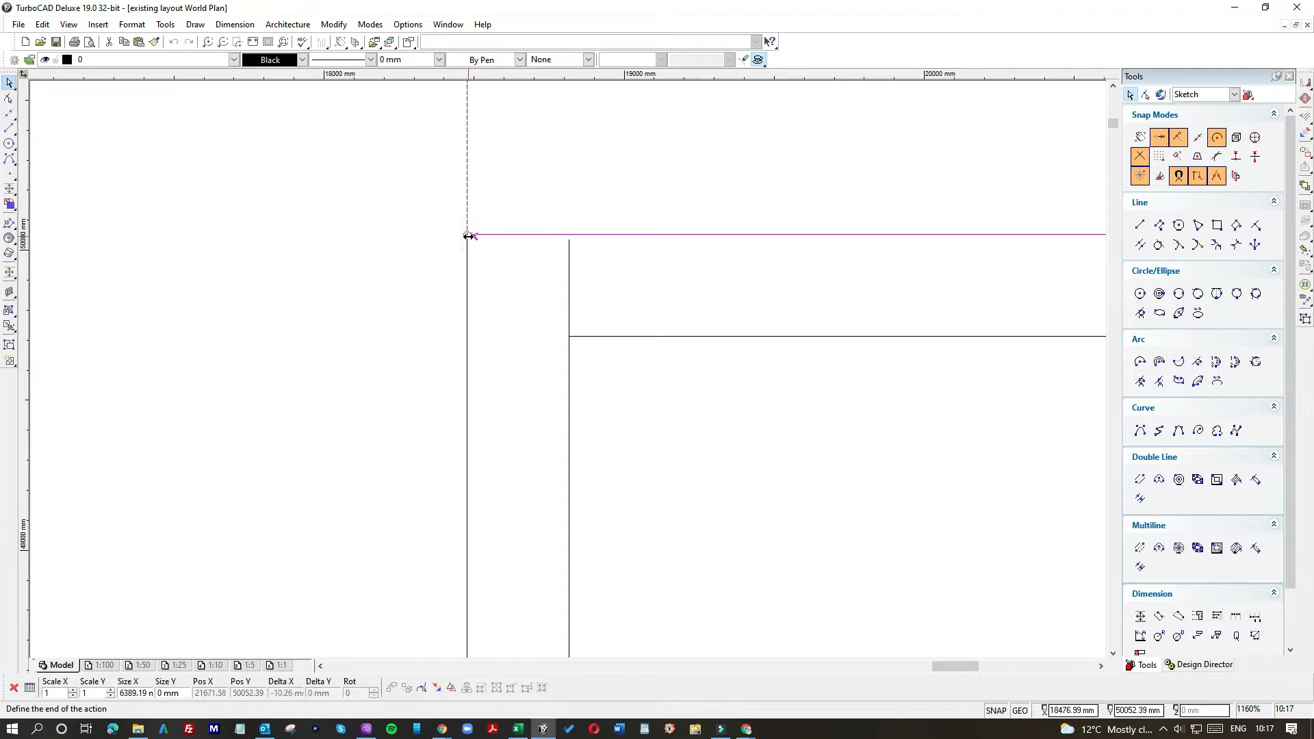
Trim the left side wall's inner line back to the rear wall's inner line.
{"action": "left_click", "coordinate": [569, 253]}
{"action": "left_click", "coordinate": [566, 239]}
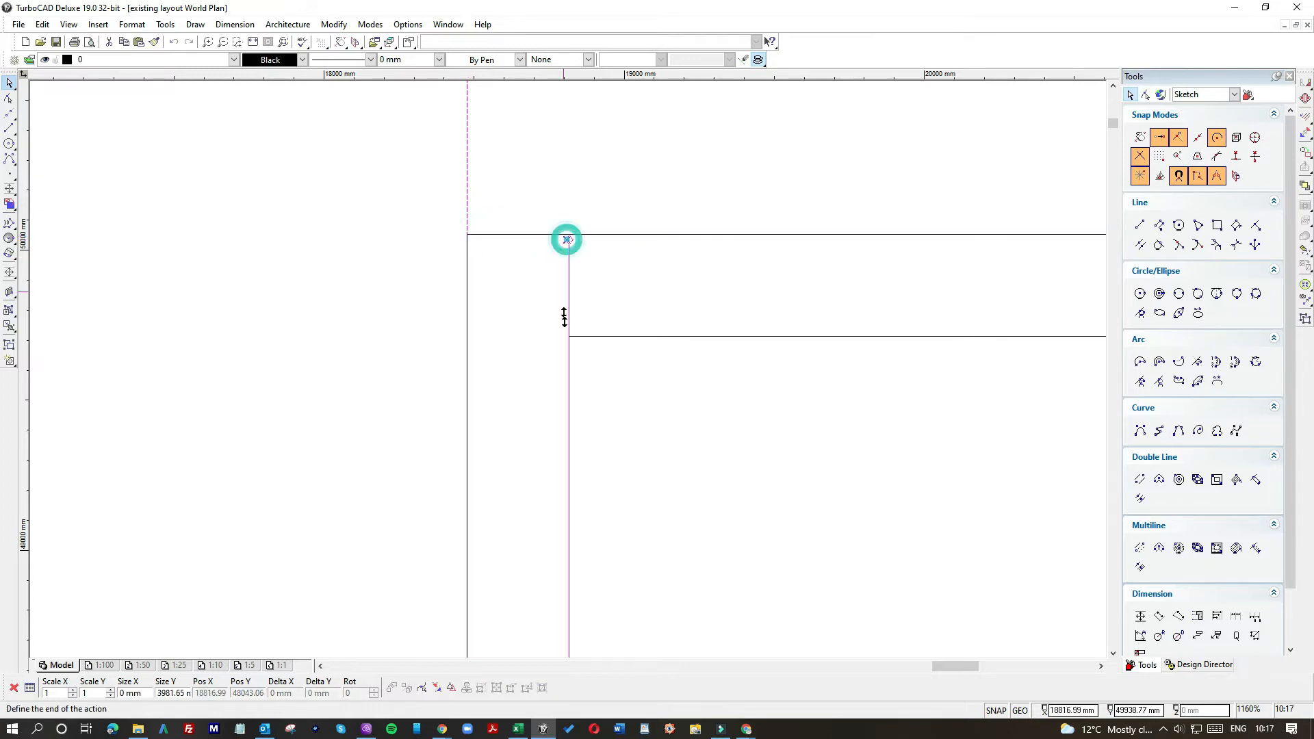
{"action": "left_click", "coordinate": [568, 333]}
{"action": "left_click", "coordinate": [611, 390]}
{"action": "scroll", "coordinate": [656, 383], "scroll_direction": "down", "scroll_amount": 3}
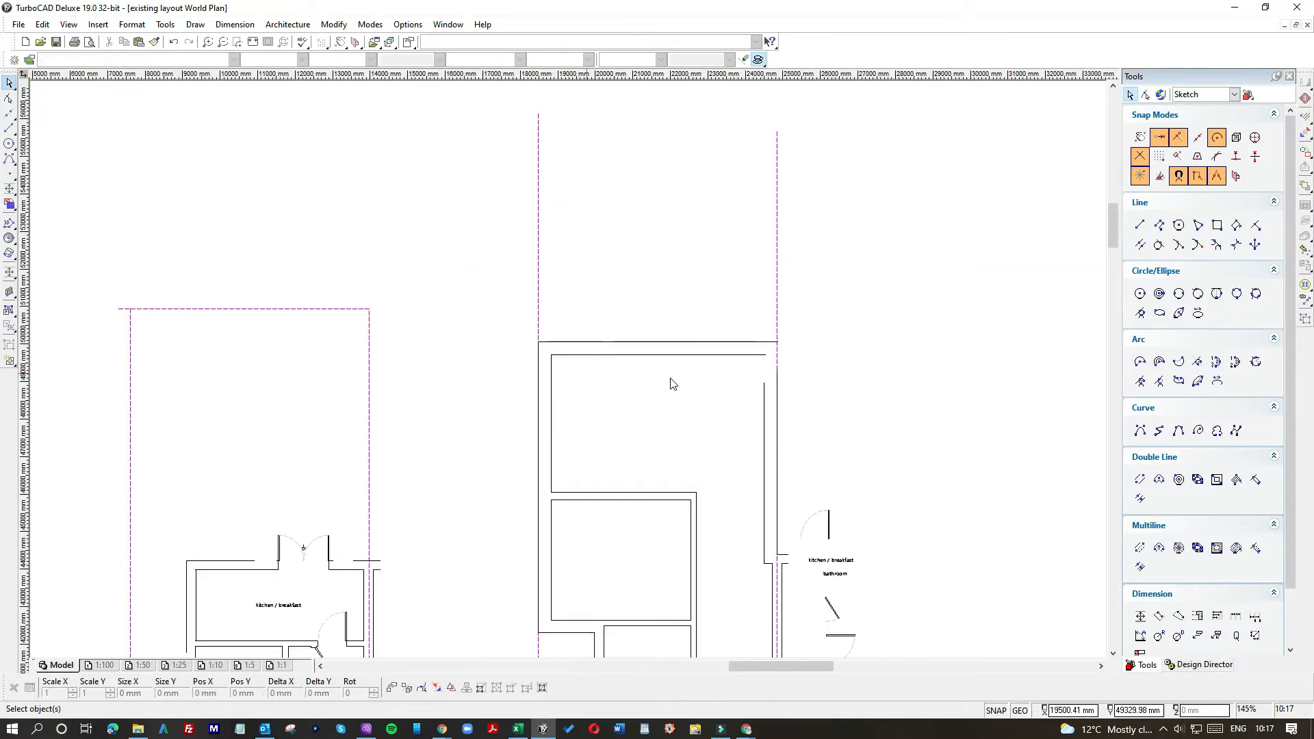
Extend the right side wall's inner and outer lines up to the rear wall's matching lines.
{"action": "left_click", "coordinate": [764, 390]}
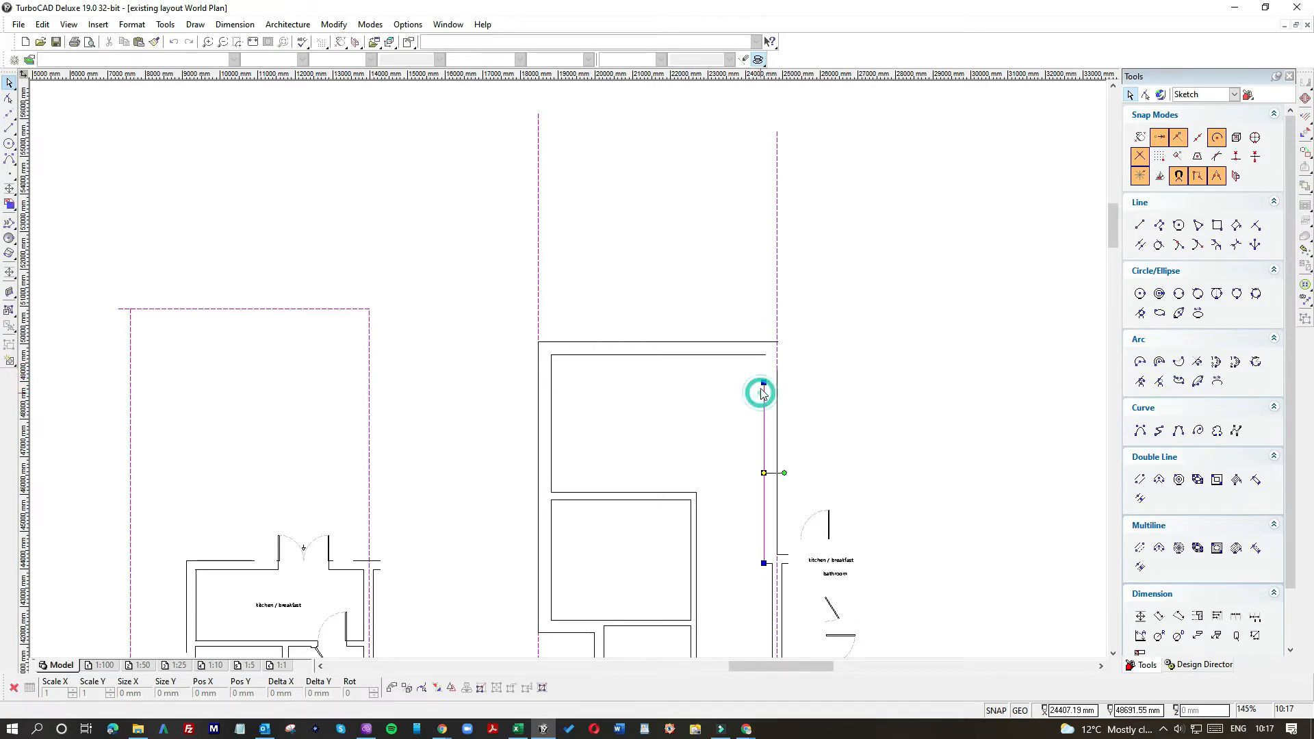
{"action": "scroll", "coordinate": [782, 380], "scroll_direction": "up", "scroll_amount": 1}
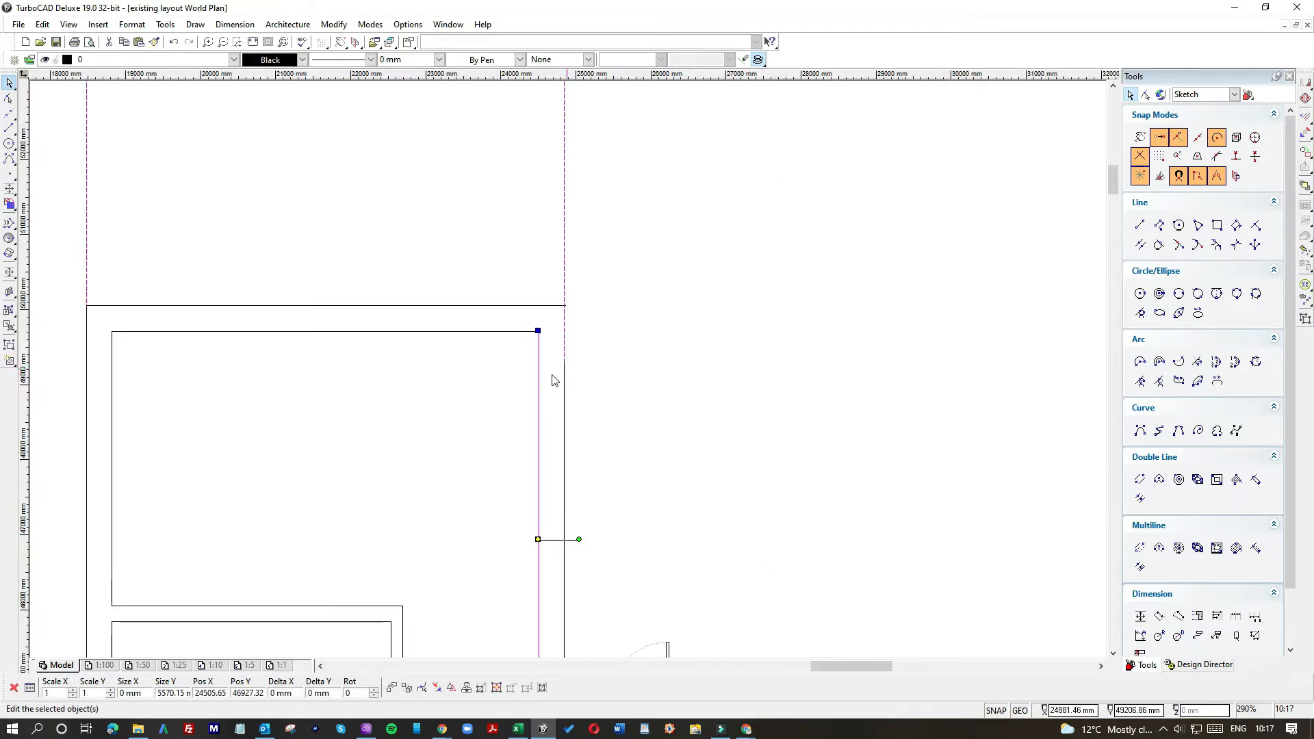
{"action": "left_click", "coordinate": [560, 384]}
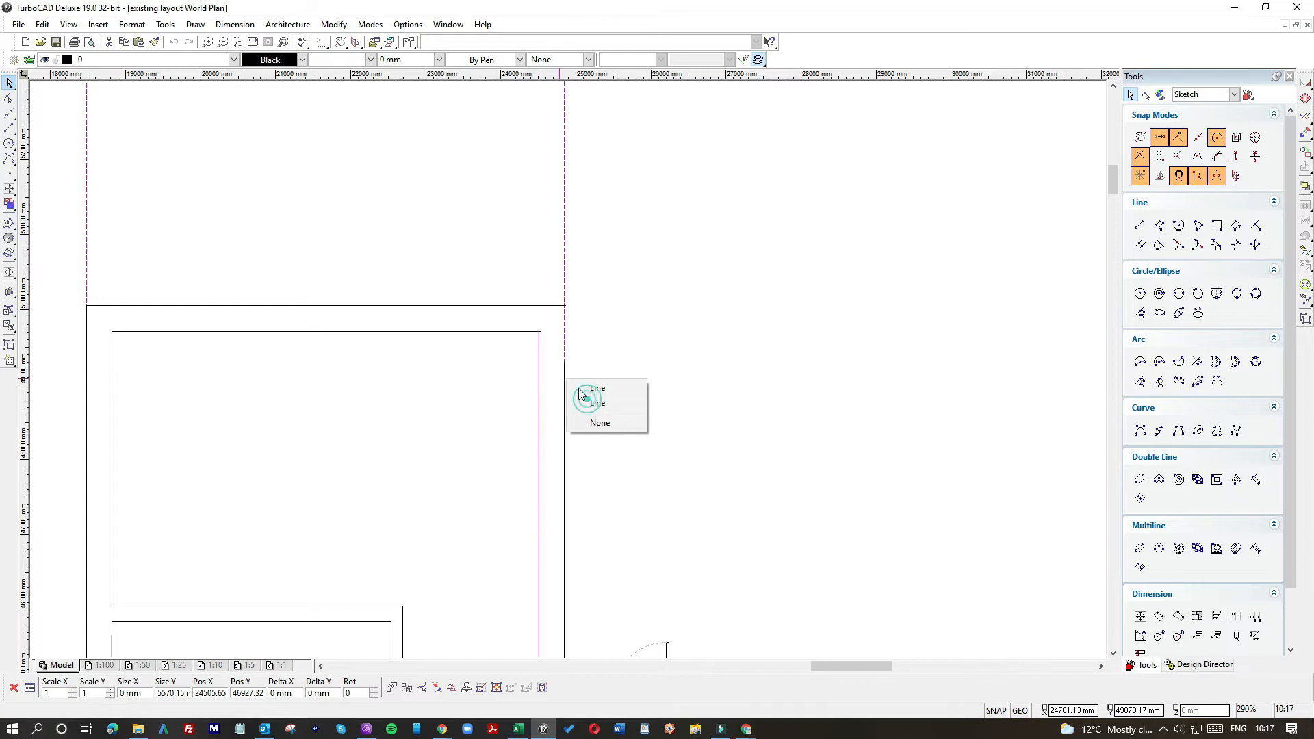
{"action": "left_click", "coordinate": [577, 388]}
{"action": "left_click", "coordinate": [559, 362]}
{"action": "left_click", "coordinate": [557, 308]}
Trim the right end of the rear wall's outer line back to the outer side wall line at the boundary.
{"action": "scroll", "coordinate": [555, 318], "scroll_direction": "up", "scroll_amount": 3}
{"action": "left_click", "coordinate": [617, 307]}
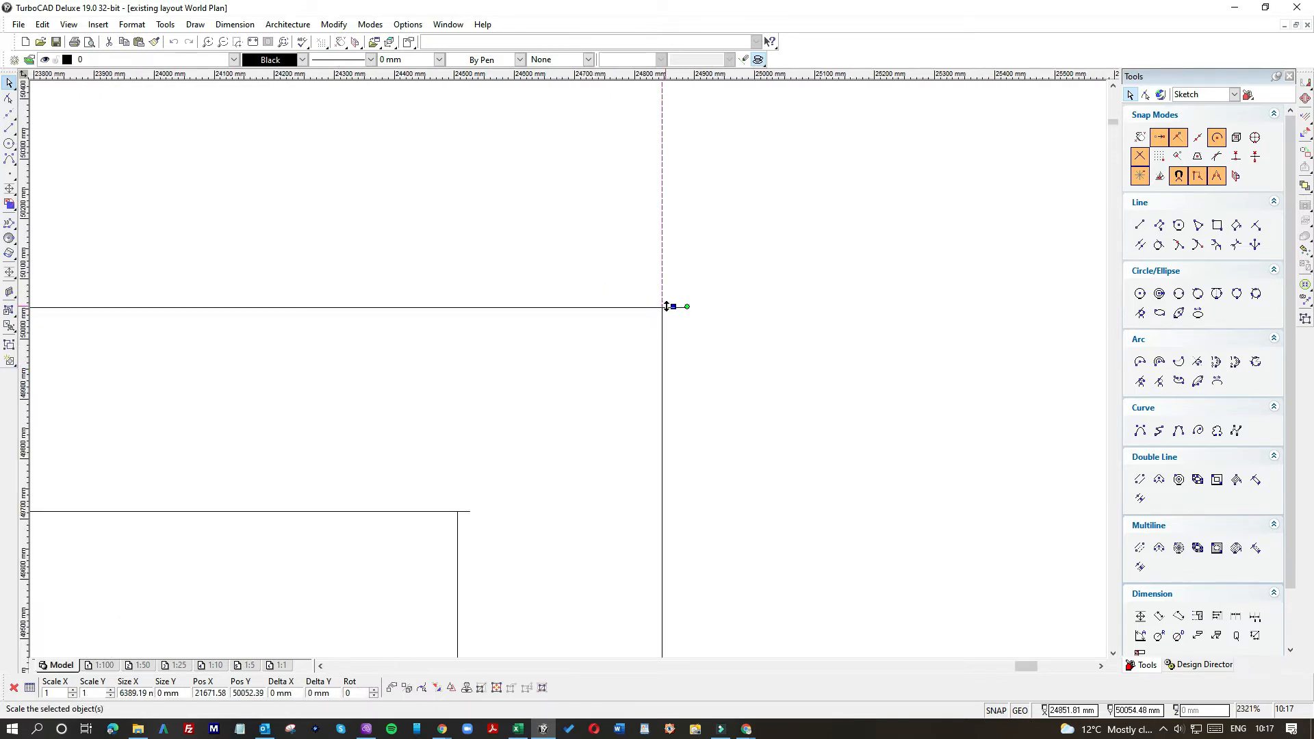
{"action": "left_click", "coordinate": [672, 307]}
{"action": "left_click", "coordinate": [662, 307]}
{"action": "left_click", "coordinate": [532, 425]}
Trim the right end of the rear wall's inner line back to the right side wall's inner line.
{"action": "scroll", "coordinate": [532, 425], "scroll_direction": "down", "scroll_amount": 3}
{"action": "scroll", "coordinate": [555, 397], "scroll_direction": "up", "scroll_amount": 4}
{"action": "scroll", "coordinate": [607, 245], "scroll_direction": "down", "scroll_amount": 1}
{"action": "scroll", "coordinate": [569, 373], "scroll_direction": "down", "scroll_amount": 1}
{"action": "scroll", "coordinate": [581, 401], "scroll_direction": "up", "scroll_amount": 2}
{"action": "left_click", "coordinate": [590, 444]}
{"action": "left_click", "coordinate": [600, 445]}
{"action": "left_click", "coordinate": [464, 545]}
{"action": "scroll", "coordinate": [570, 373], "scroll_direction": "down", "scroll_amount": 5}
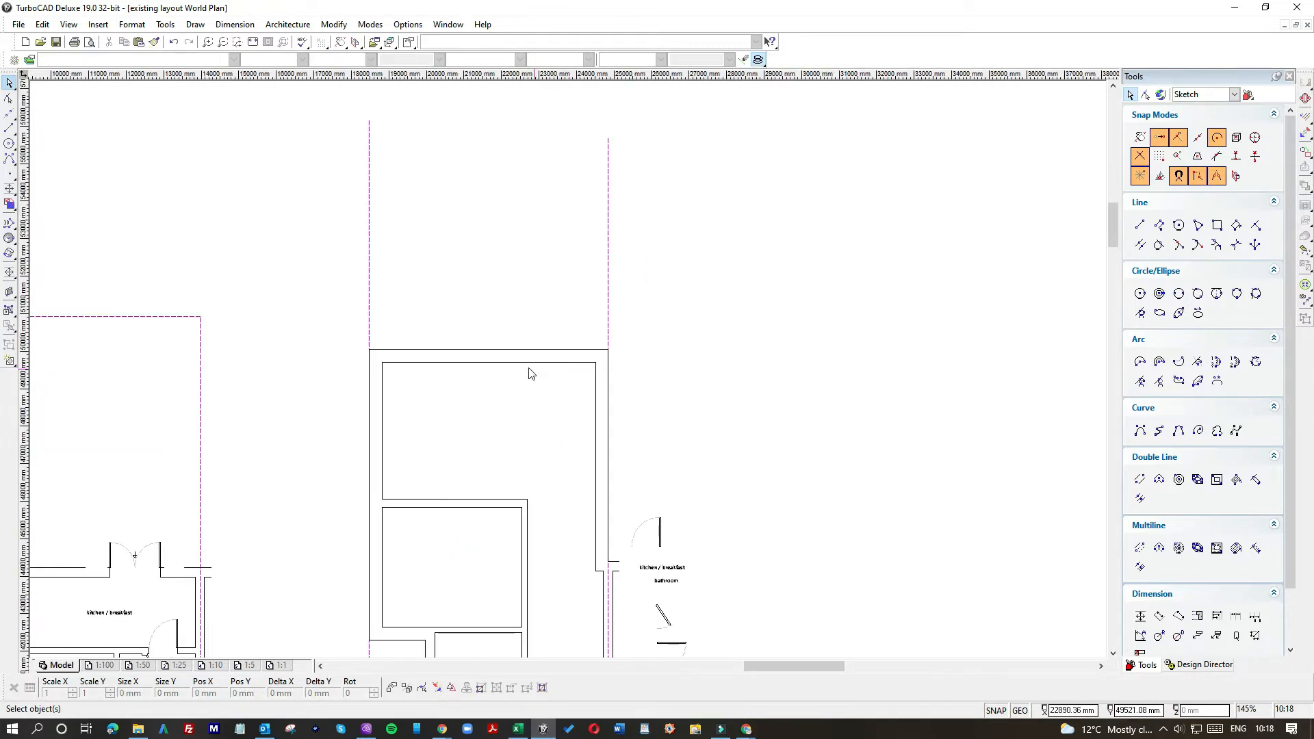
Delete the leftover short line overlapping the rear wall's outer line.
{"action": "scroll", "coordinate": [571, 374], "scroll_direction": "up", "scroll_amount": 2}
{"action": "scroll", "coordinate": [554, 397], "scroll_direction": "down", "scroll_amount": 2}
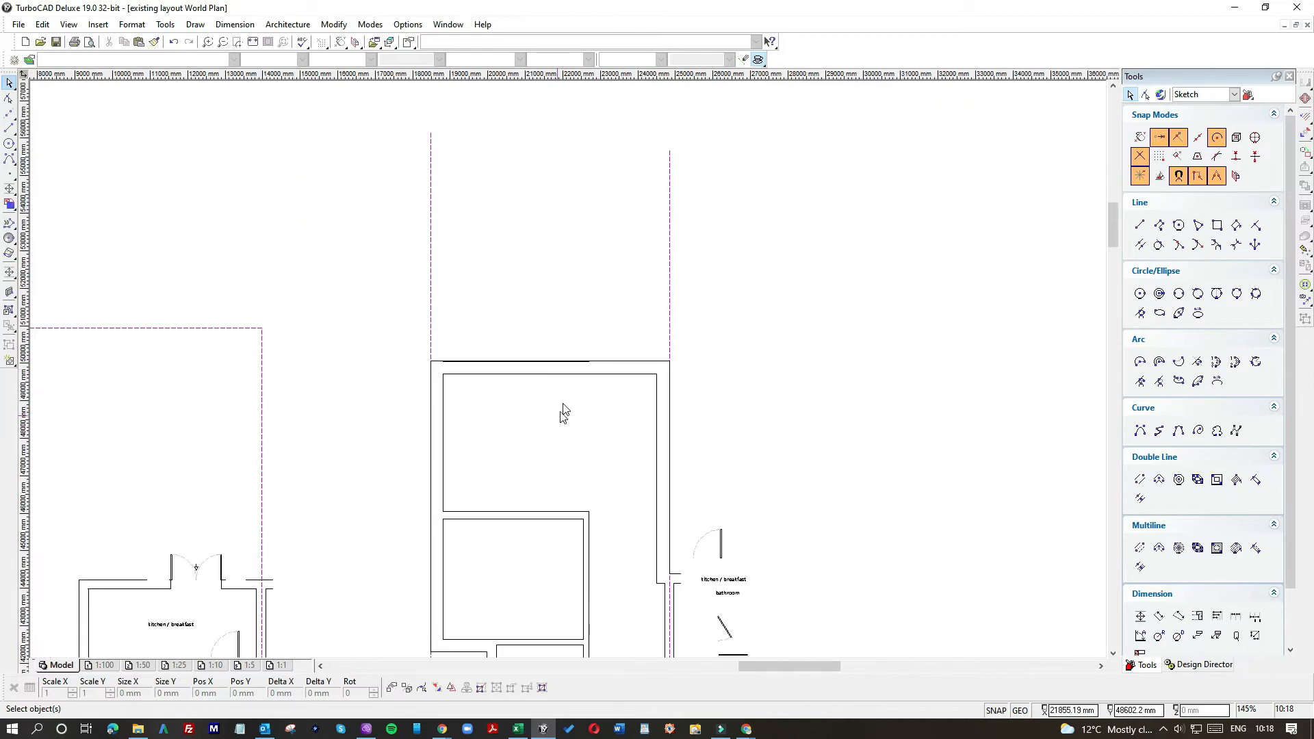
{"action": "left_click_drag", "start_coordinate": [436, 352], "coordinate": [618, 378]}
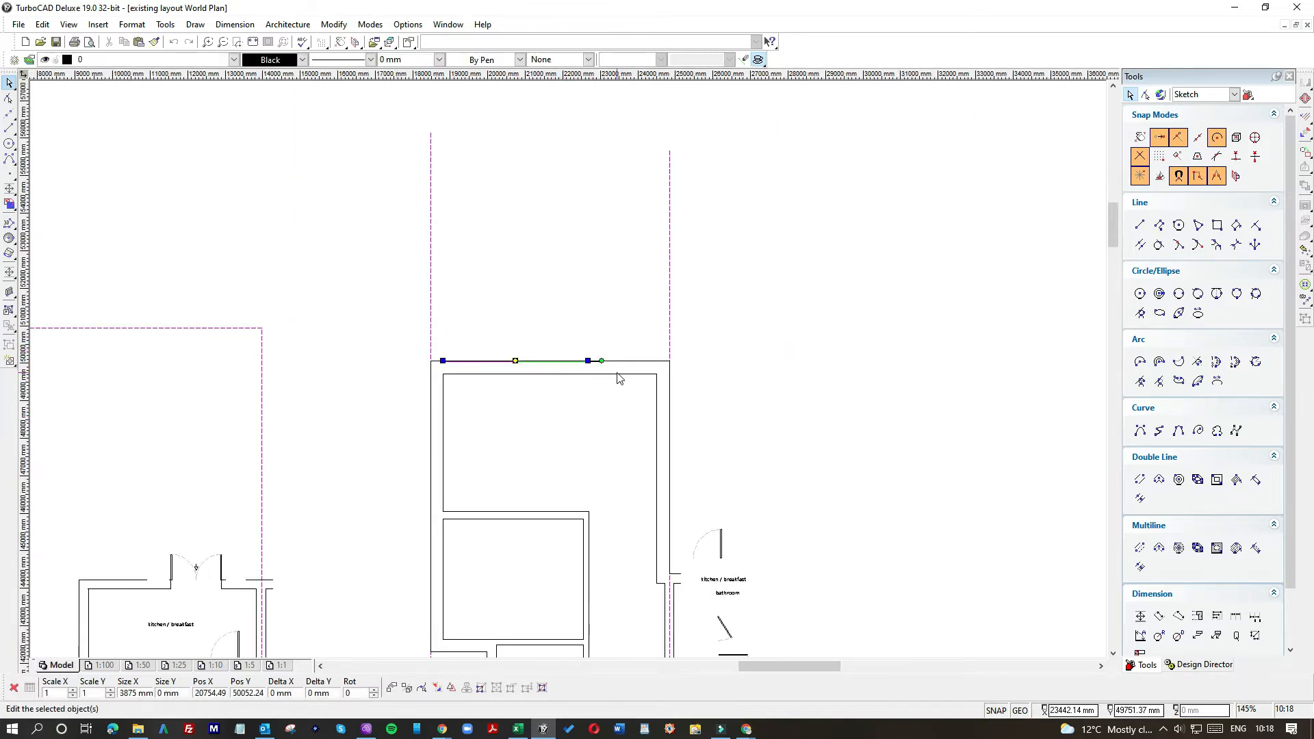
{"action": "key", "text": "Delete"}
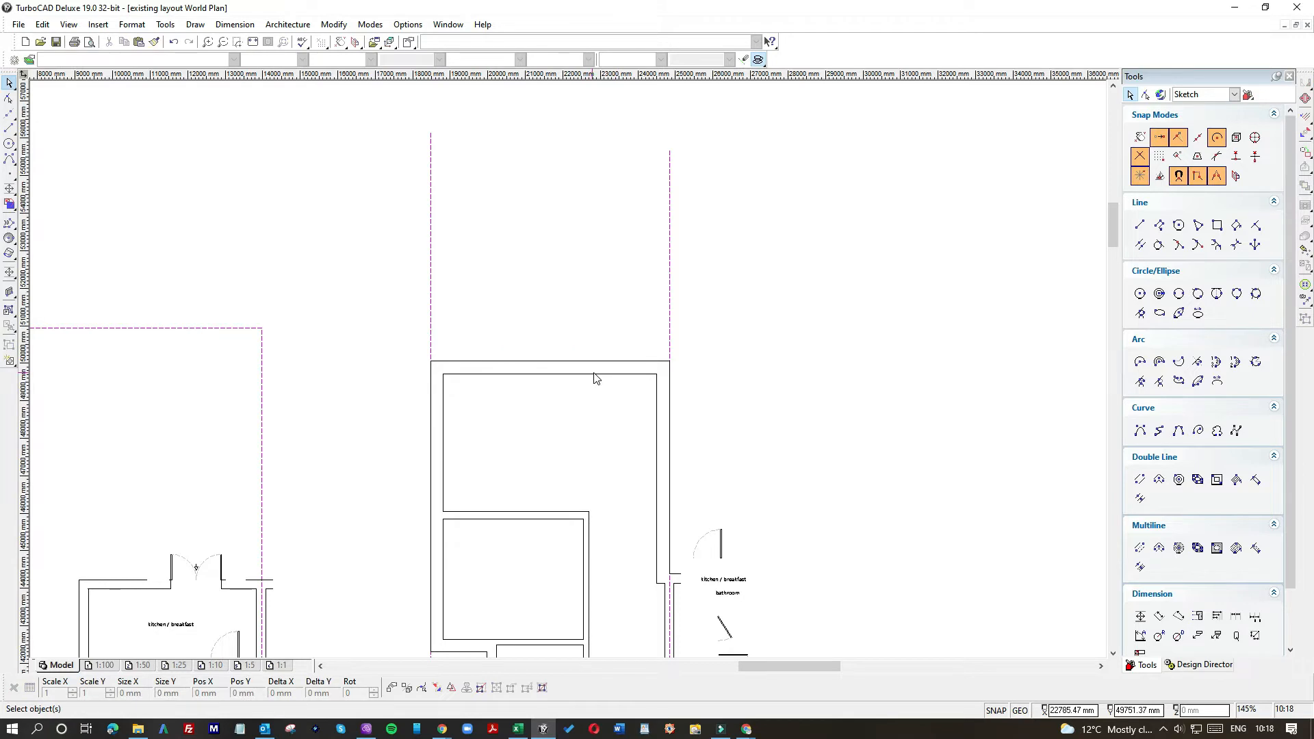
Draw a horizontal reference line from the extension's rear outer corner across to the existing plan's garden.
{"action": "scroll", "coordinate": [595, 378], "scroll_direction": "down", "scroll_amount": 1}
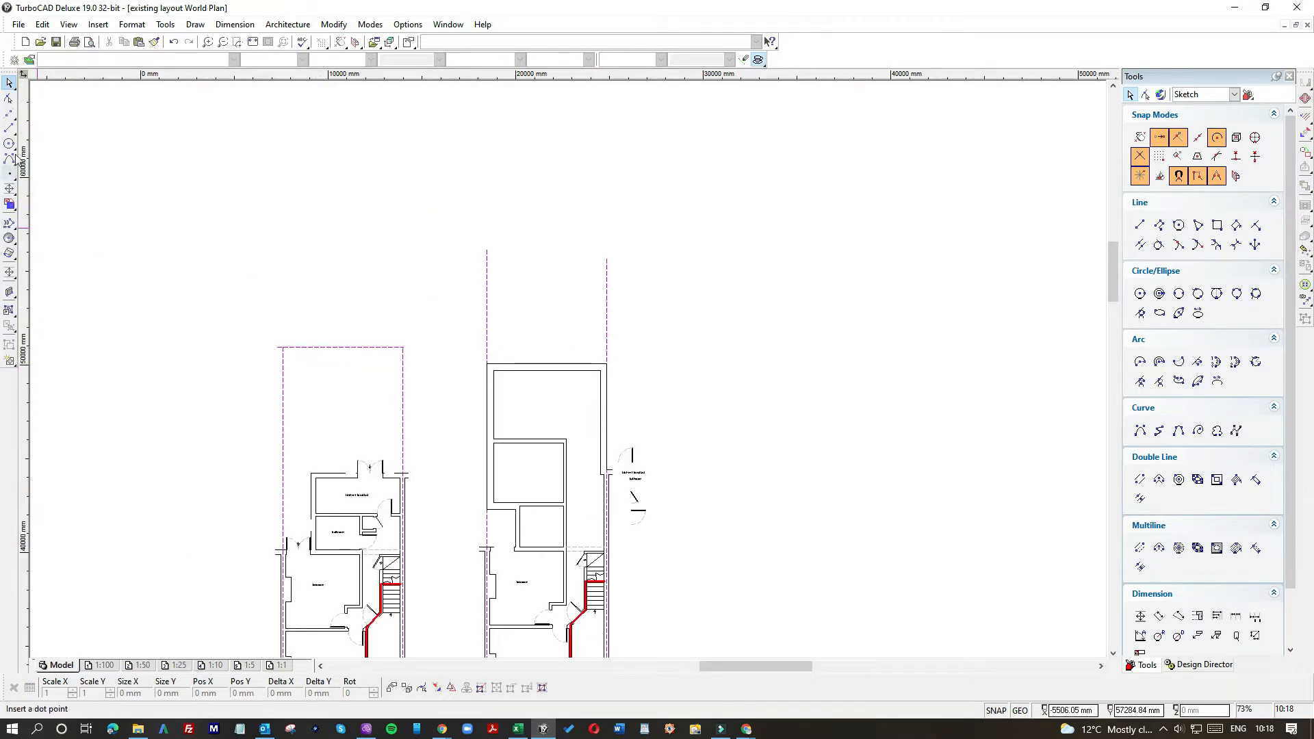
{"action": "left_click", "coordinate": [9, 128]}
{"action": "left_click", "coordinate": [484, 361]}
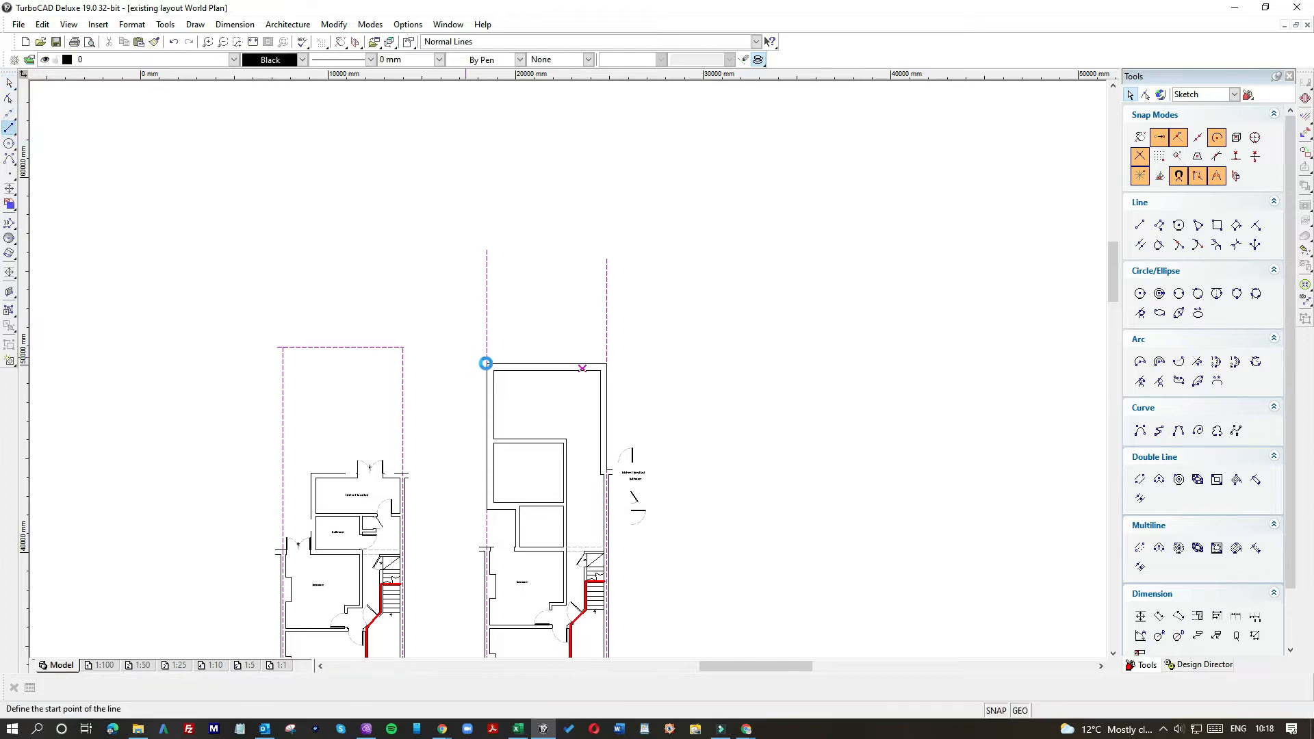
{"action": "left_click", "coordinate": [302, 363]}
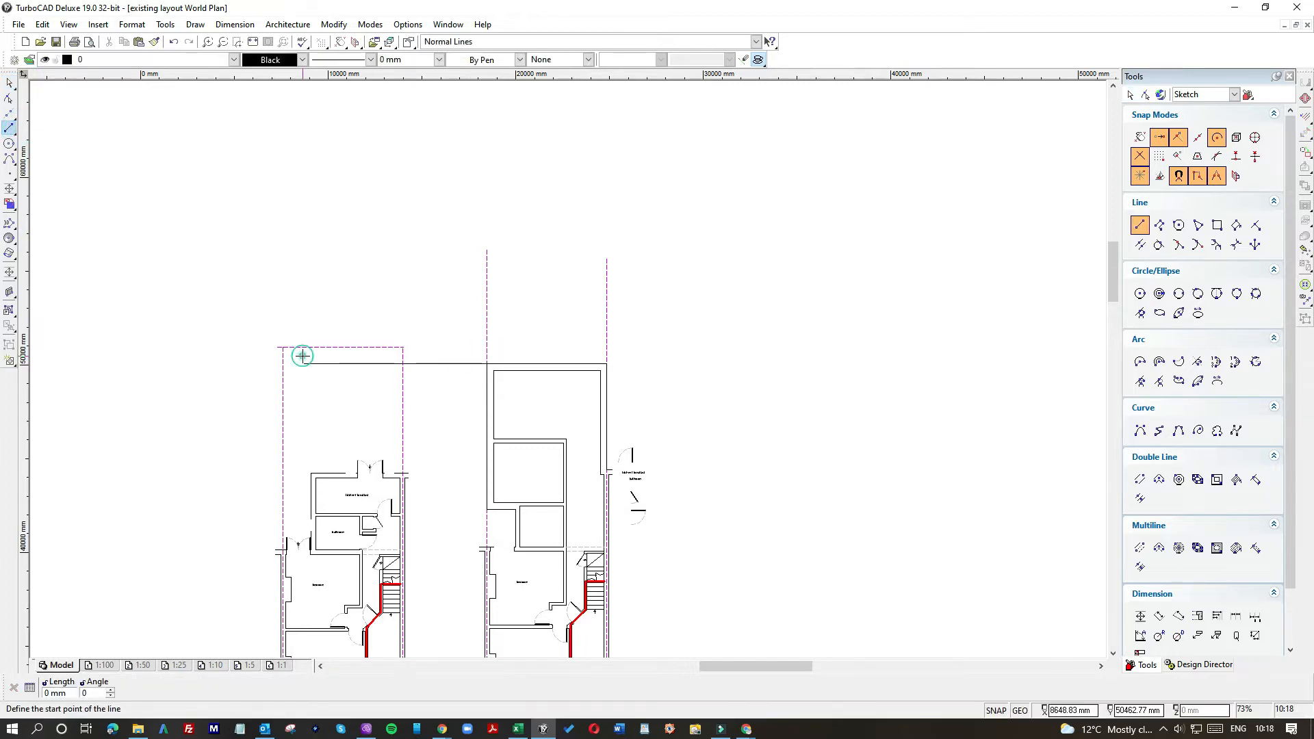
Dimension the vertical distance from the existing kitchen's rear wall to the reference line.
{"action": "left_click", "coordinate": [1139, 616]}
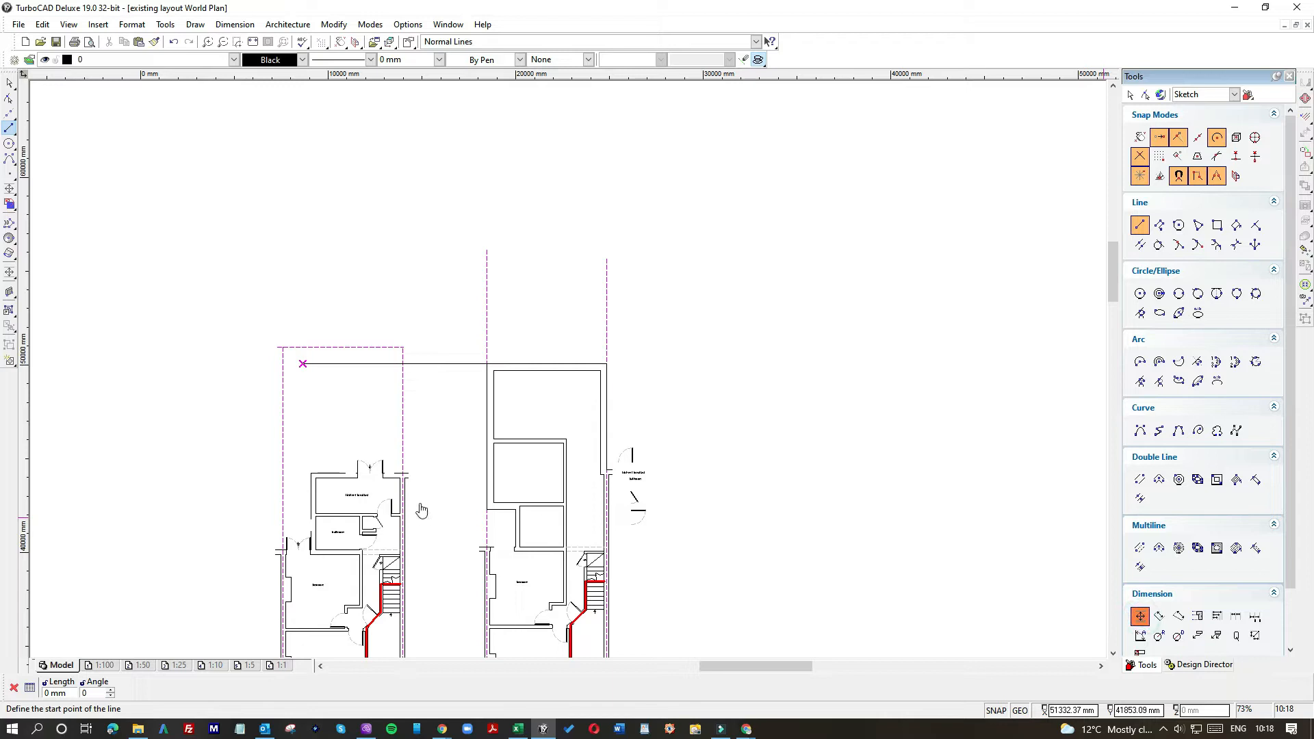
{"action": "scroll", "coordinate": [405, 478], "scroll_direction": "up", "scroll_amount": 3}
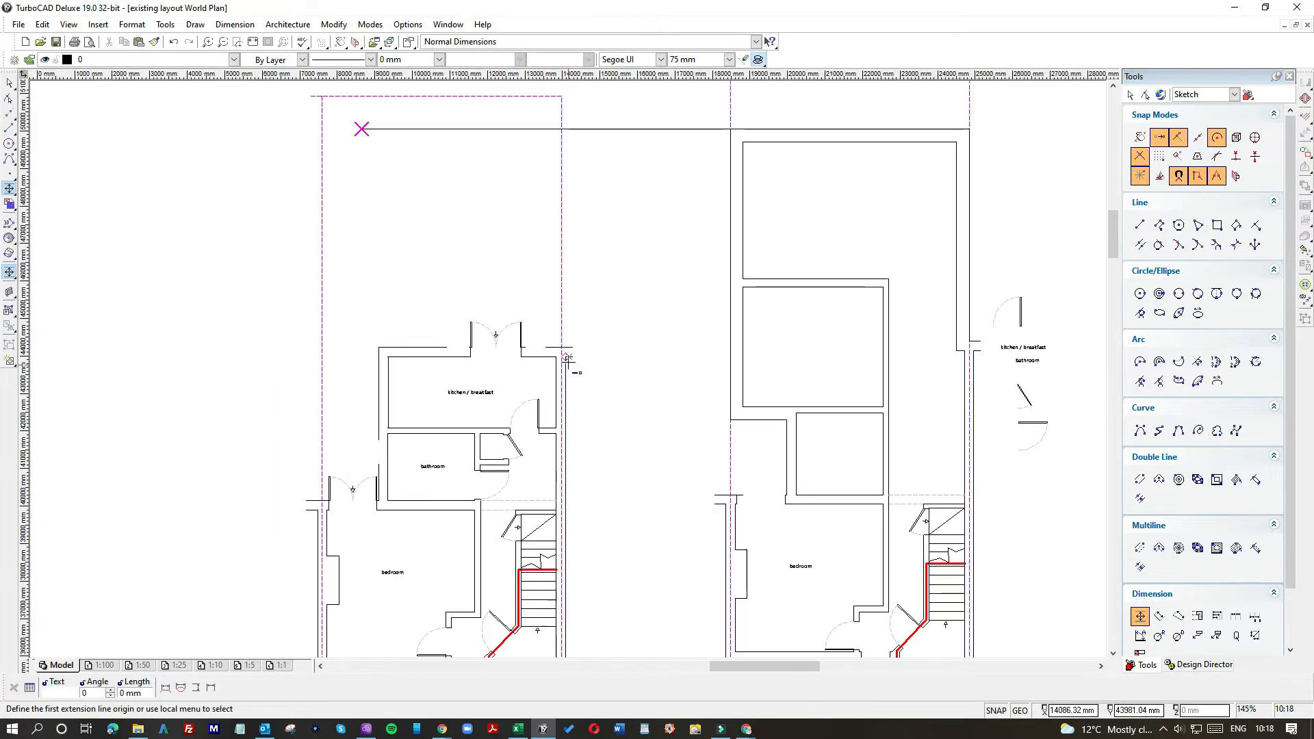
{"action": "left_click", "coordinate": [568, 347]}
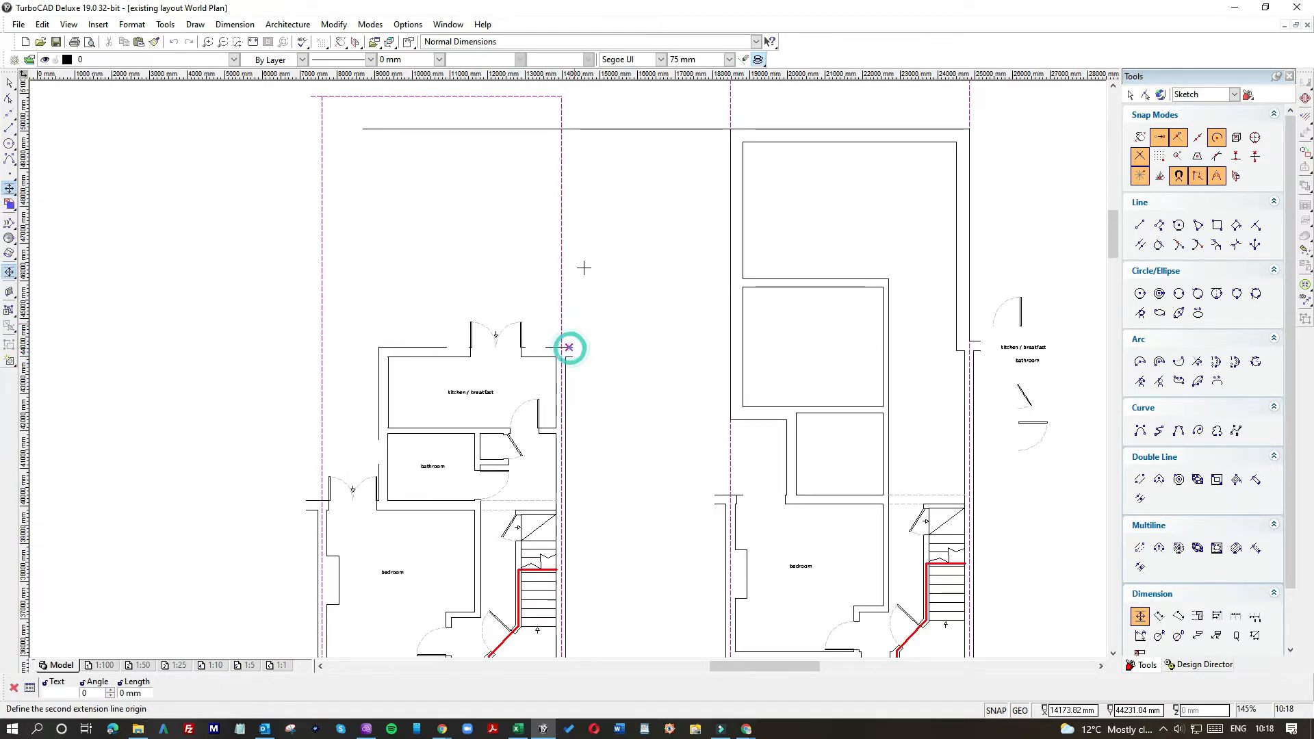
{"action": "right_click", "coordinate": [575, 130]}
{"action": "left_click", "coordinate": [596, 136]}
{"action": "left_click", "coordinate": [464, 137]}
{"action": "scroll", "coordinate": [452, 123], "scroll_direction": "up", "scroll_amount": 4}
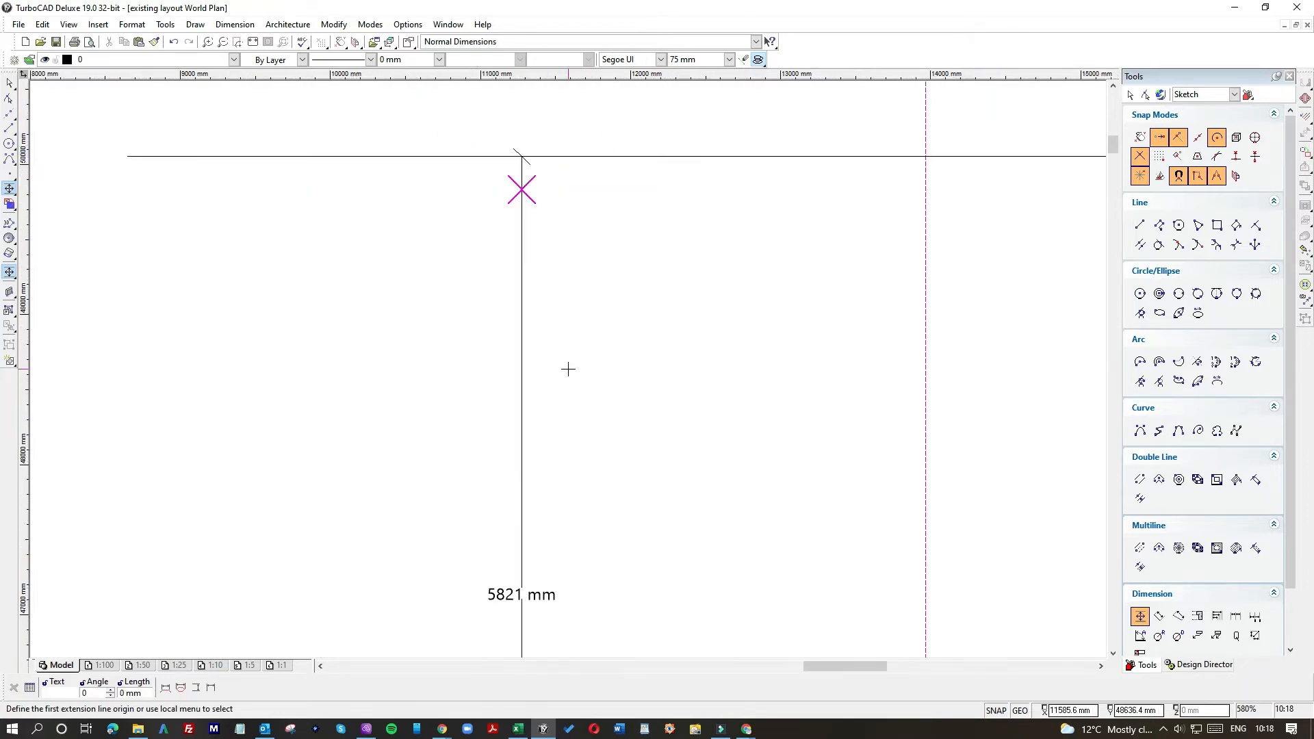
{"action": "scroll", "coordinate": [567, 369], "scroll_direction": "down", "scroll_amount": 4}
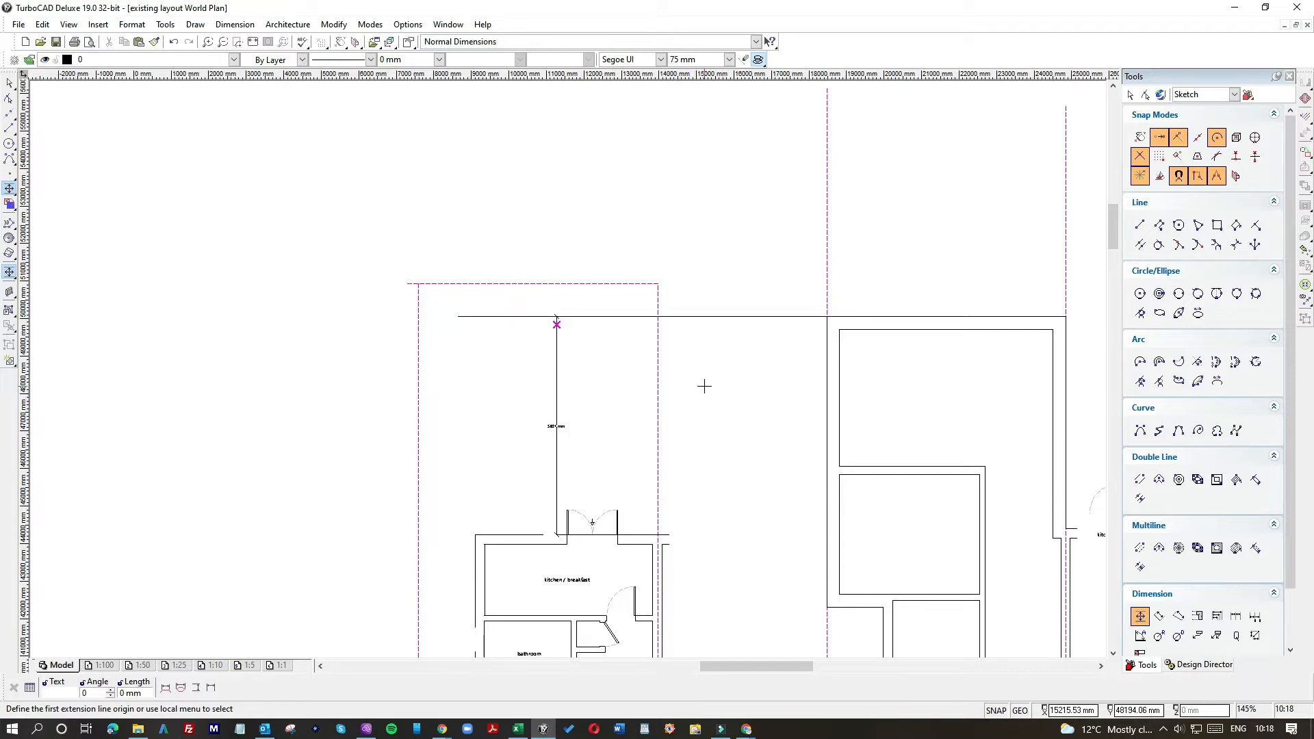
Delete the horizontal reference line and the vertical dimension from the existing plan.
{"action": "left_click", "coordinate": [10, 82]}
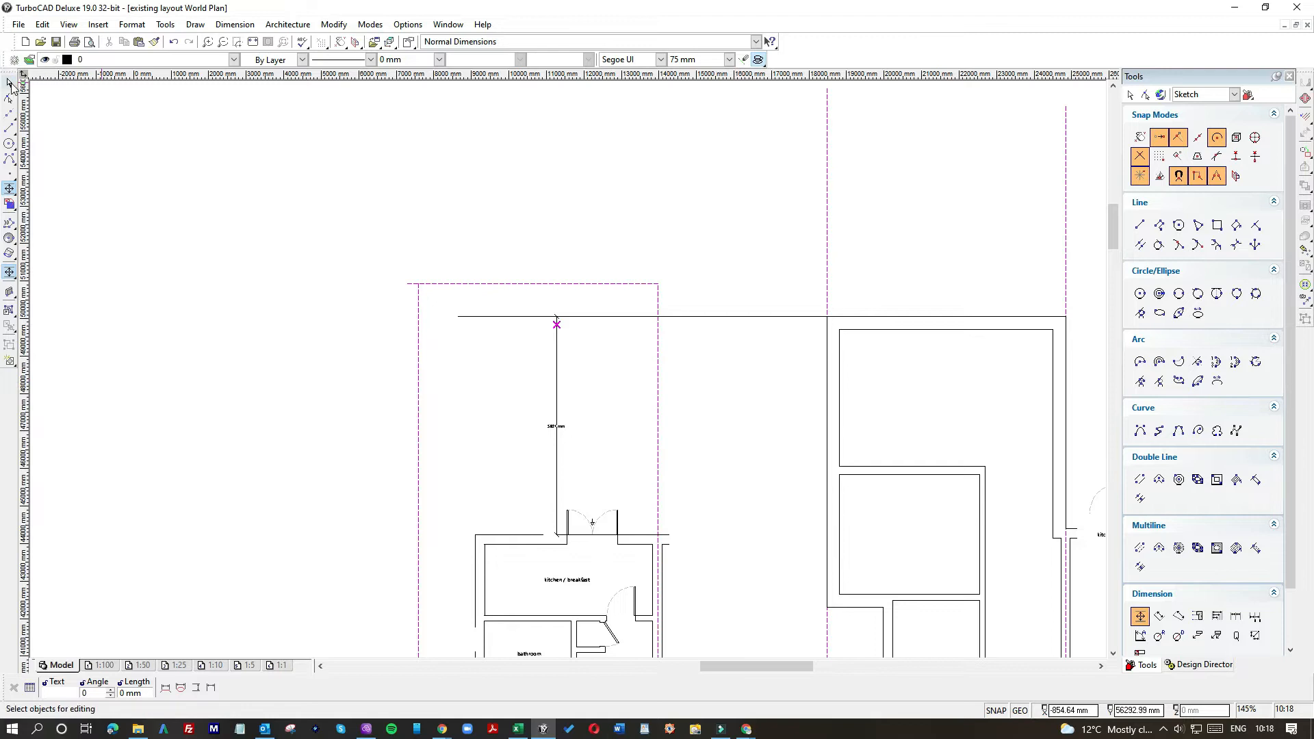
{"action": "left_click", "coordinate": [698, 317]}
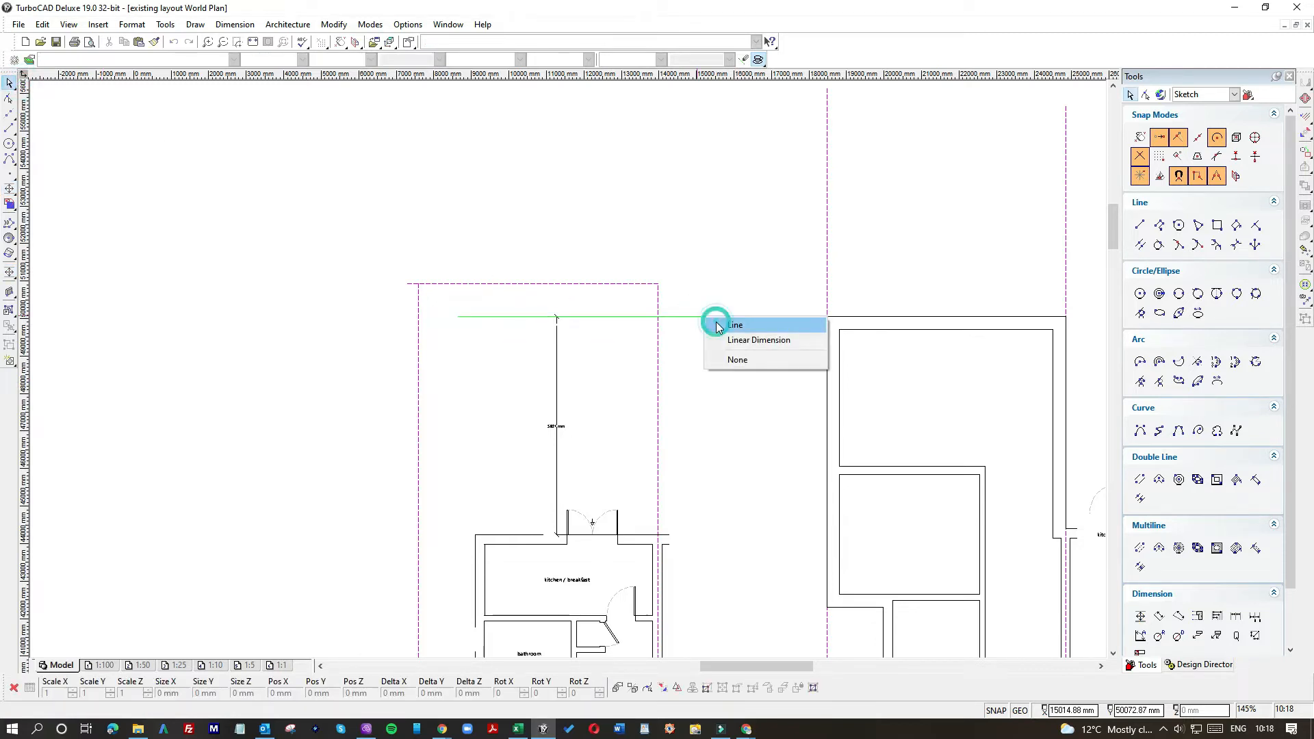
{"action": "left_click", "coordinate": [715, 324]}
{"action": "key", "text": "Delete"}
{"action": "left_click", "coordinate": [557, 402]}
{"action": "key", "text": "Delete"}
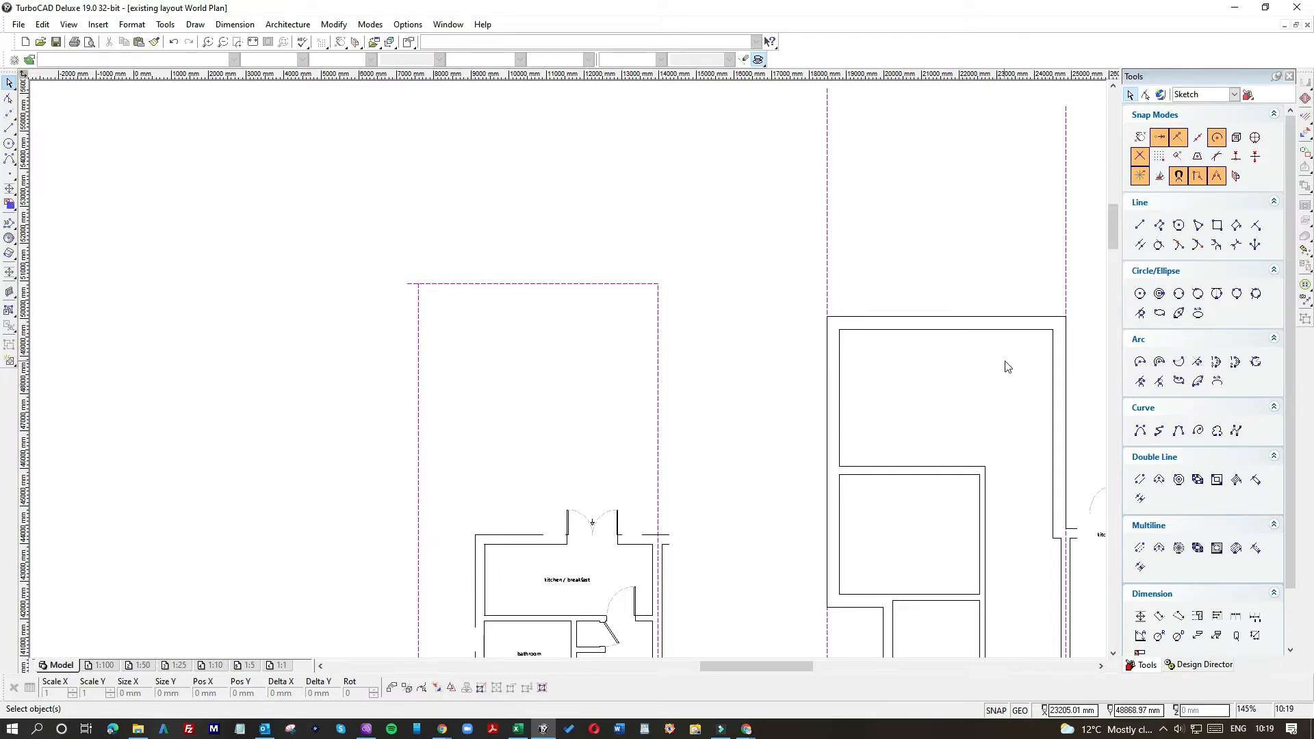
{"action": "left_click_drag", "start_coordinate": [777, 667], "coordinate": [828, 674]}
{"action": "scroll", "coordinate": [920, 471], "scroll_direction": "down", "scroll_amount": 1}
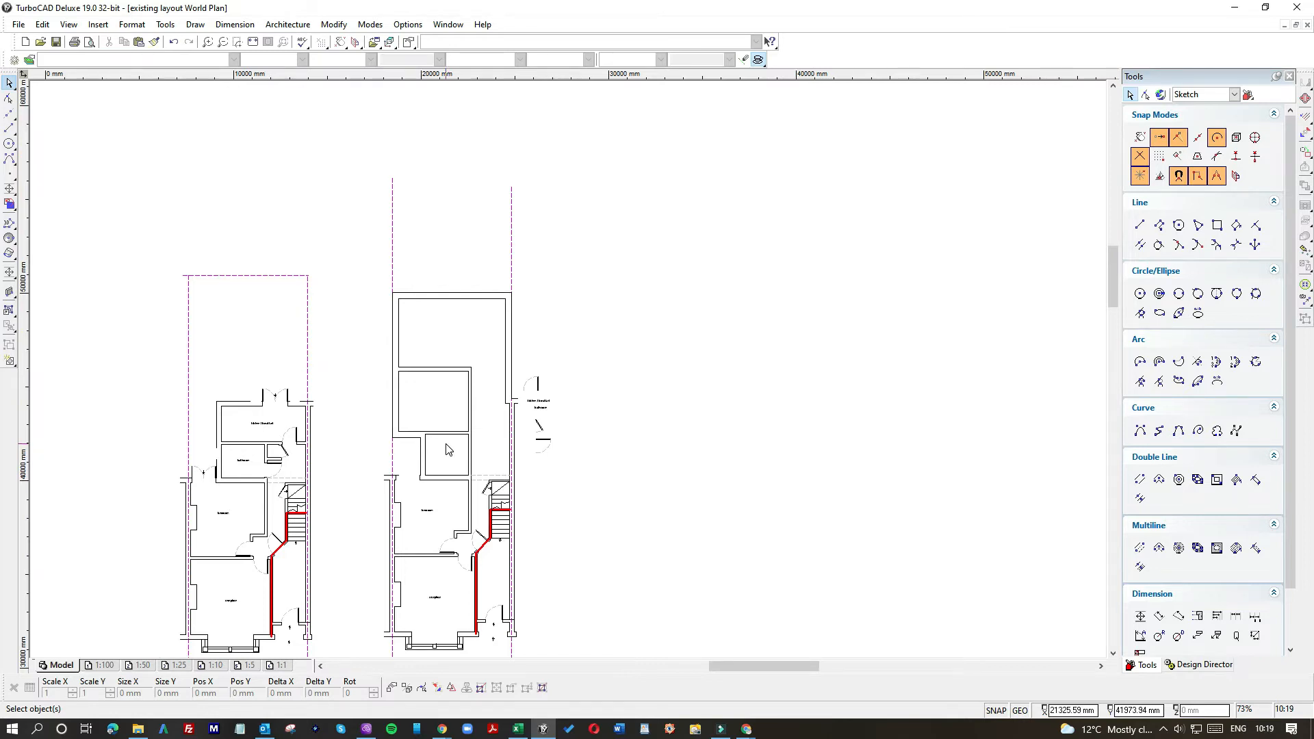
{"action": "scroll", "coordinate": [445, 449], "scroll_direction": "up", "scroll_amount": 1}
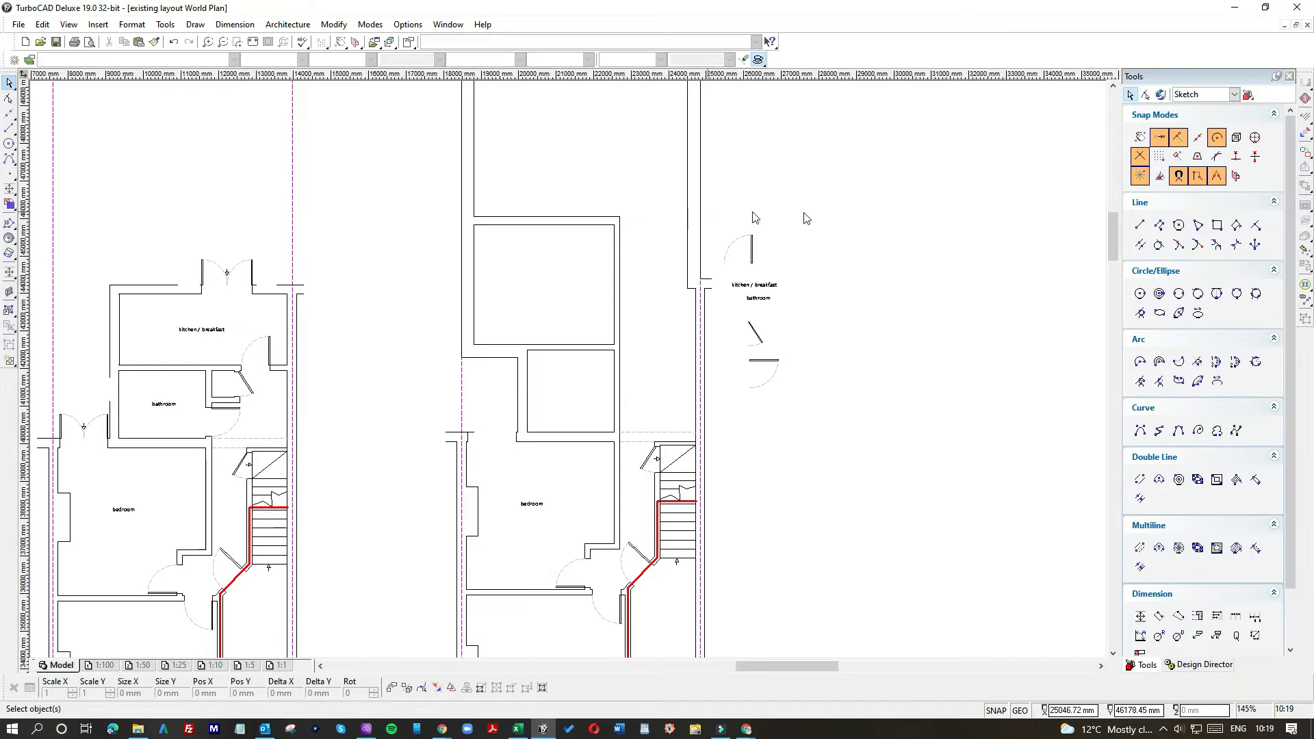
{"action": "left_click_drag", "start_coordinate": [1114, 228], "coordinate": [1114, 225]}
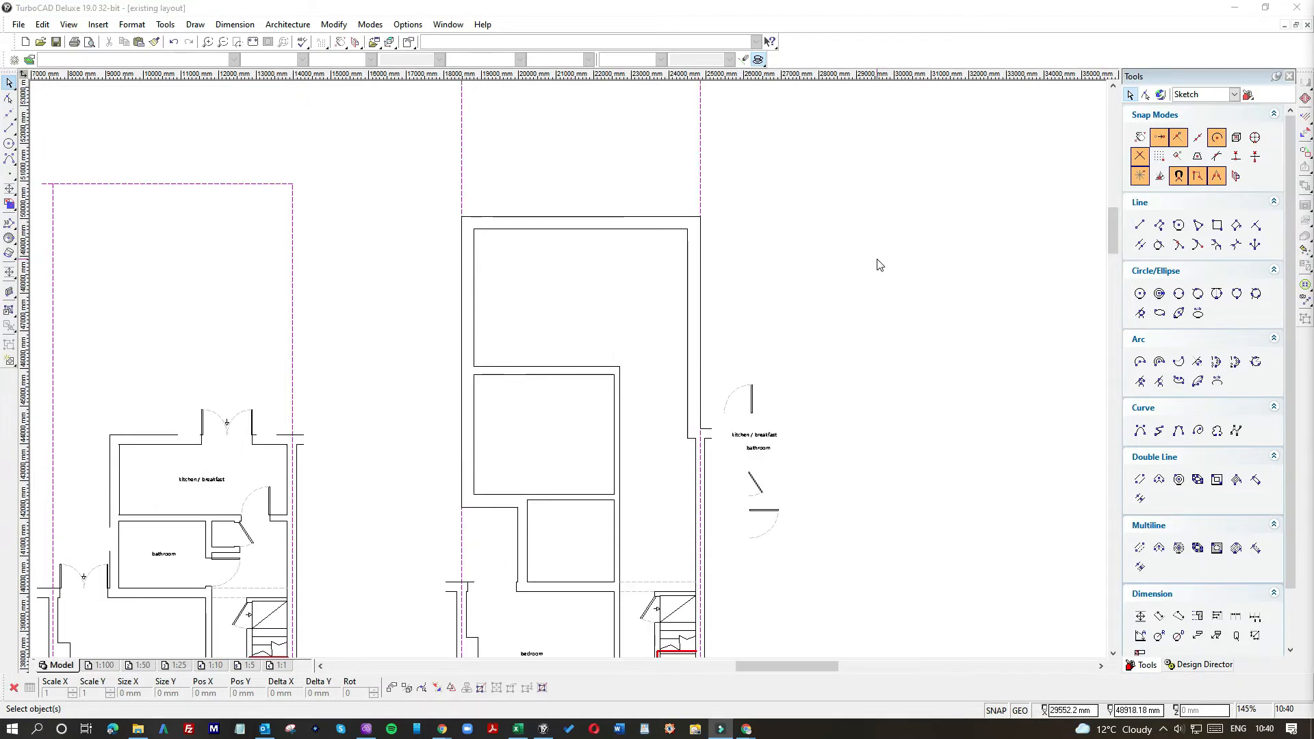
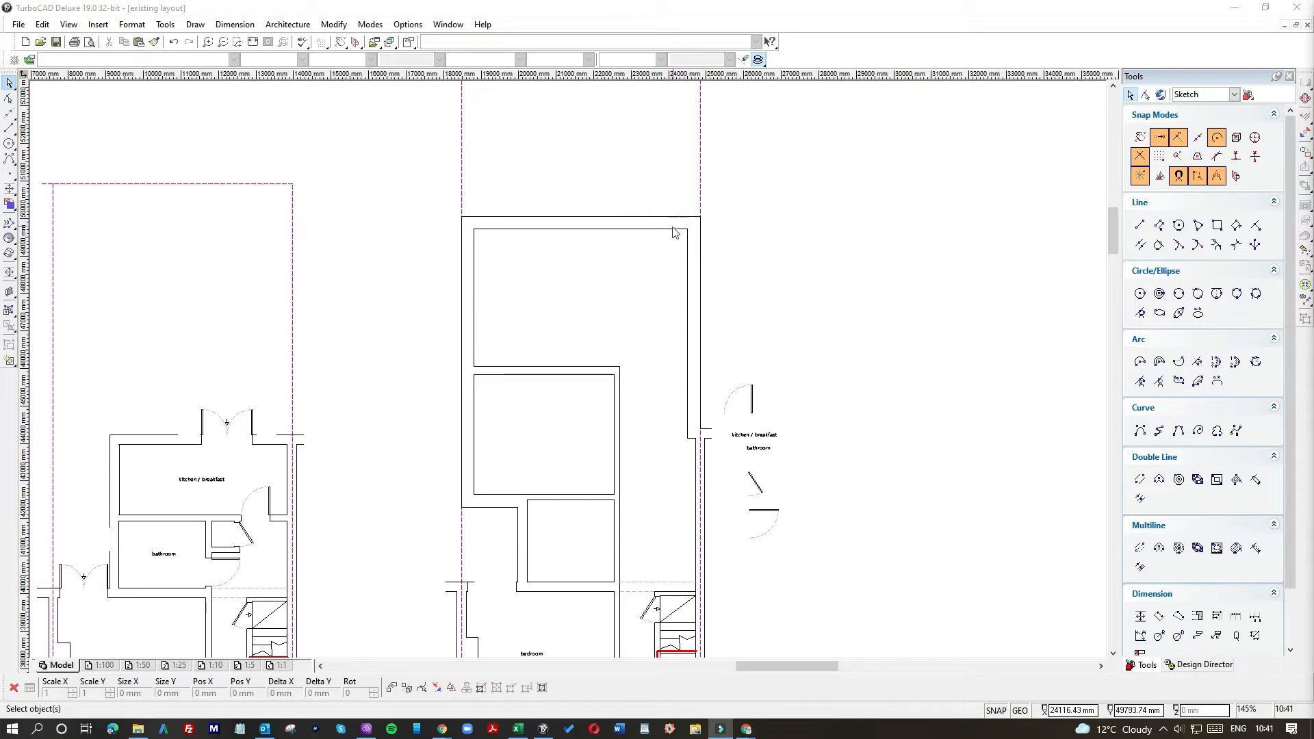
Draw a 650 mm line inward from the rear wall's right inner corner, then a vertical jamb line from its end across the wall.
{"action": "scroll", "coordinate": [657, 224], "scroll_direction": "up", "scroll_amount": 1}
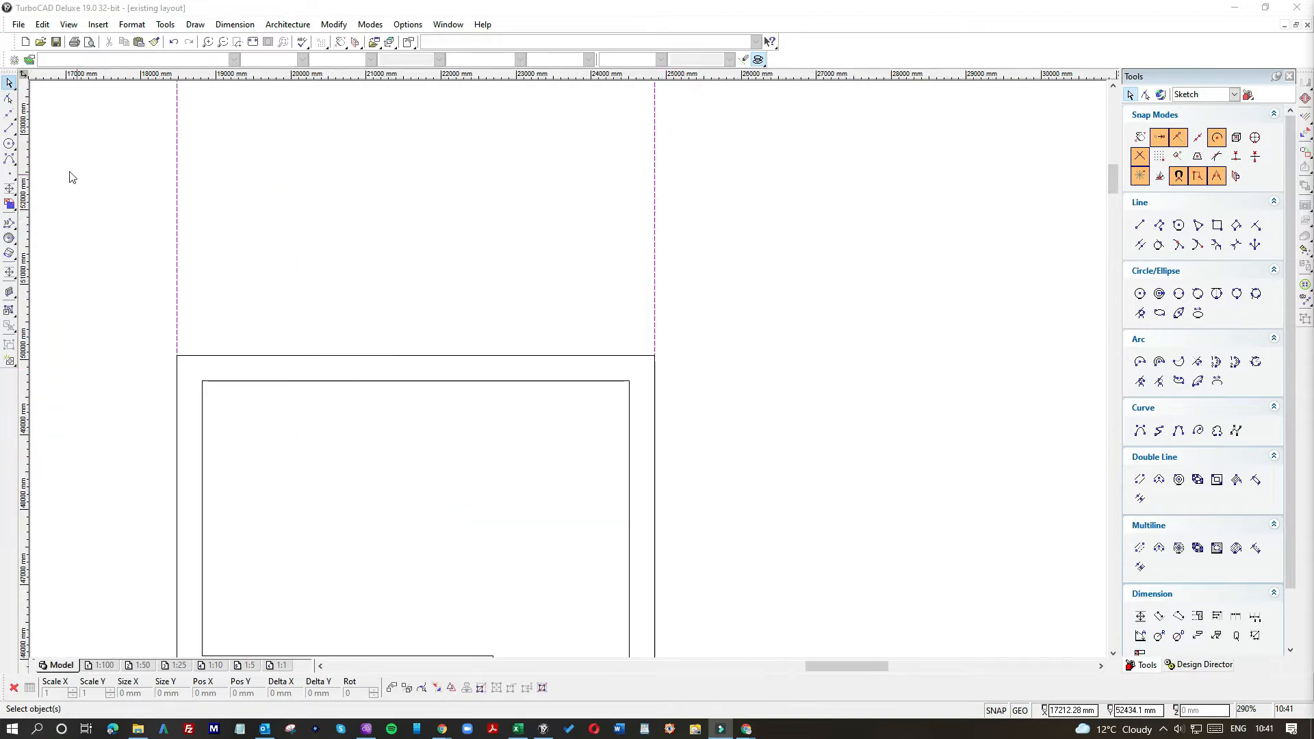
{"action": "left_click", "coordinate": [8, 128]}
{"action": "left_click", "coordinate": [629, 381]}
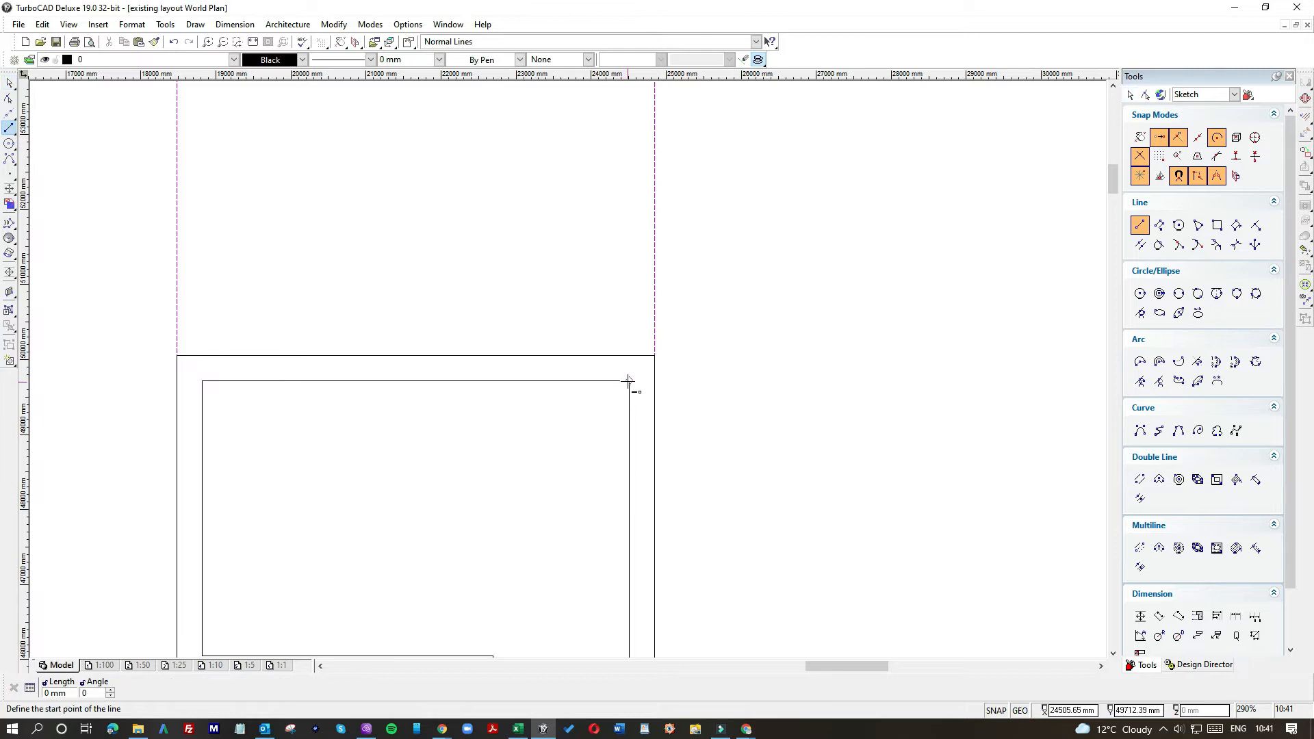
{"action": "key", "text": "Tab"}
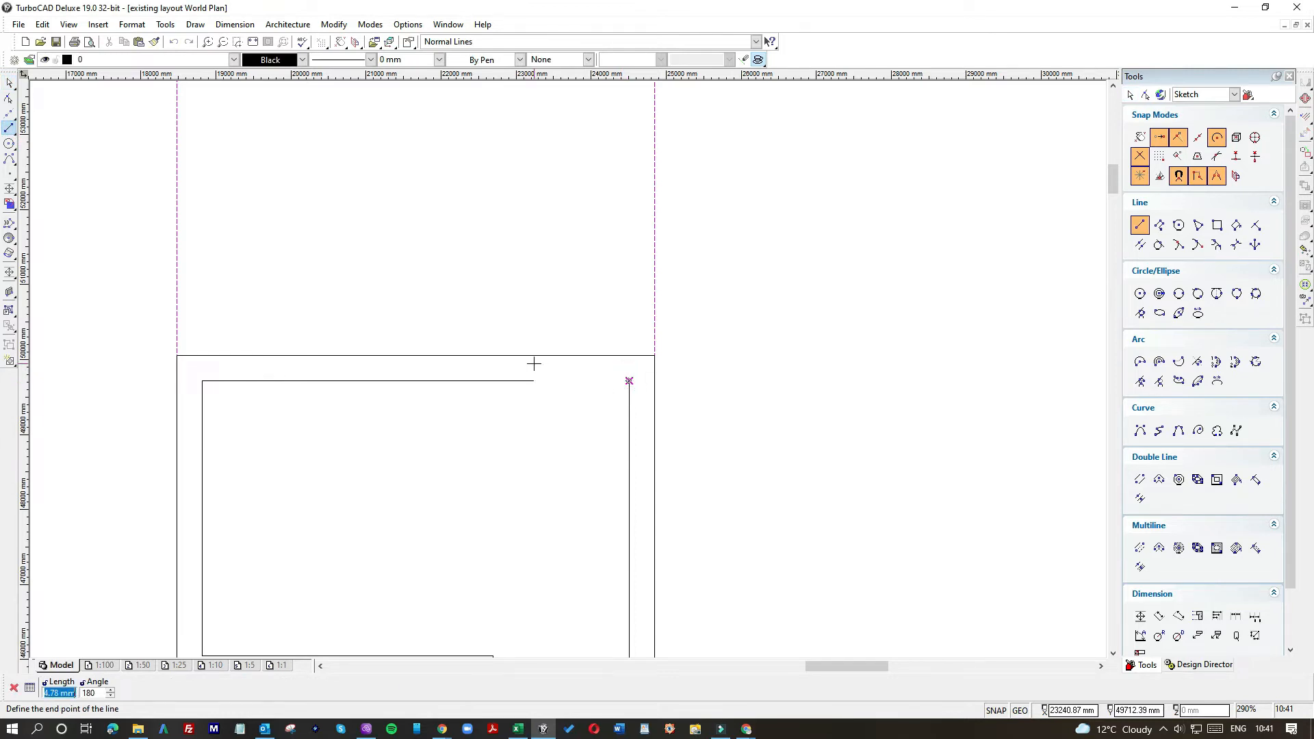
{"action": "type", "text": "65"}
{"action": "key", "text": "Return"}
{"action": "left_click", "coordinate": [578, 380]}
{"action": "left_click", "coordinate": [579, 336]}
Draw a 650 mm line inward from the rear wall's left inner corner, with a vertical jamb line from its end across the wall.
{"action": "left_click", "coordinate": [203, 381]}
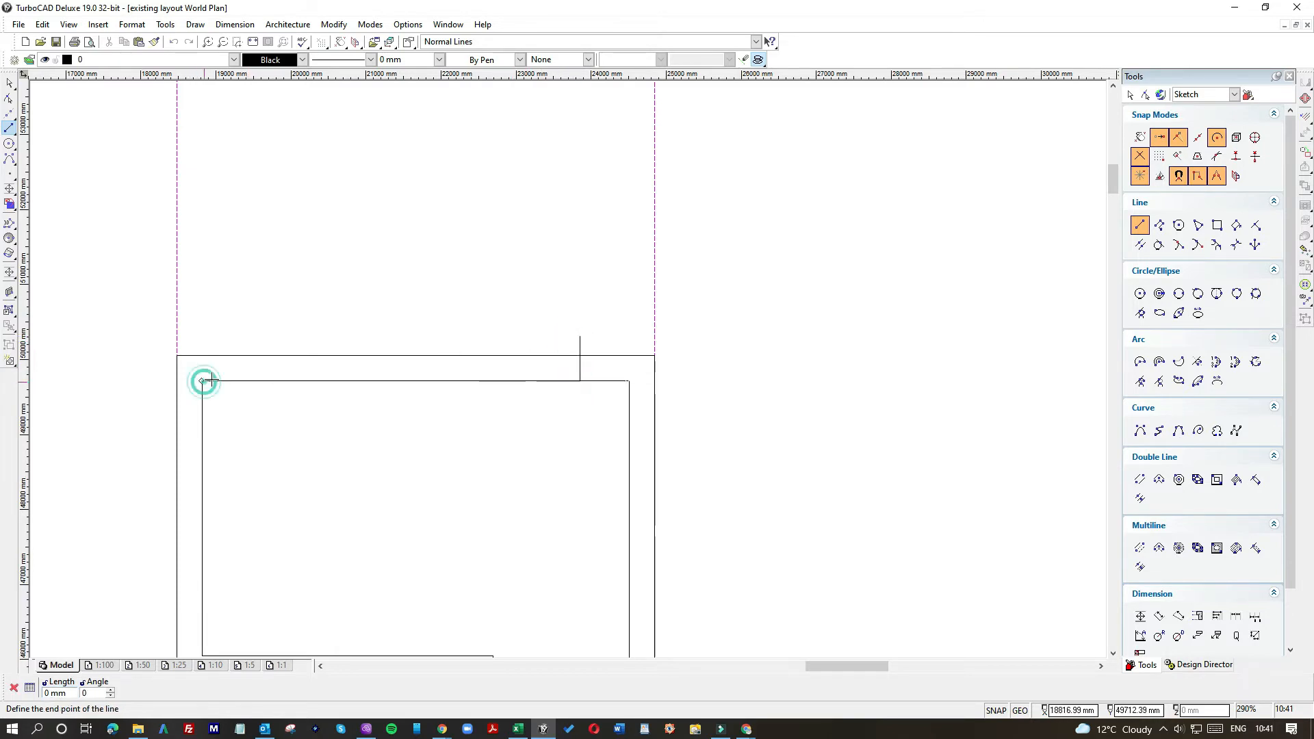
{"action": "type", "text": "65"}
{"action": "key", "text": "Return"}
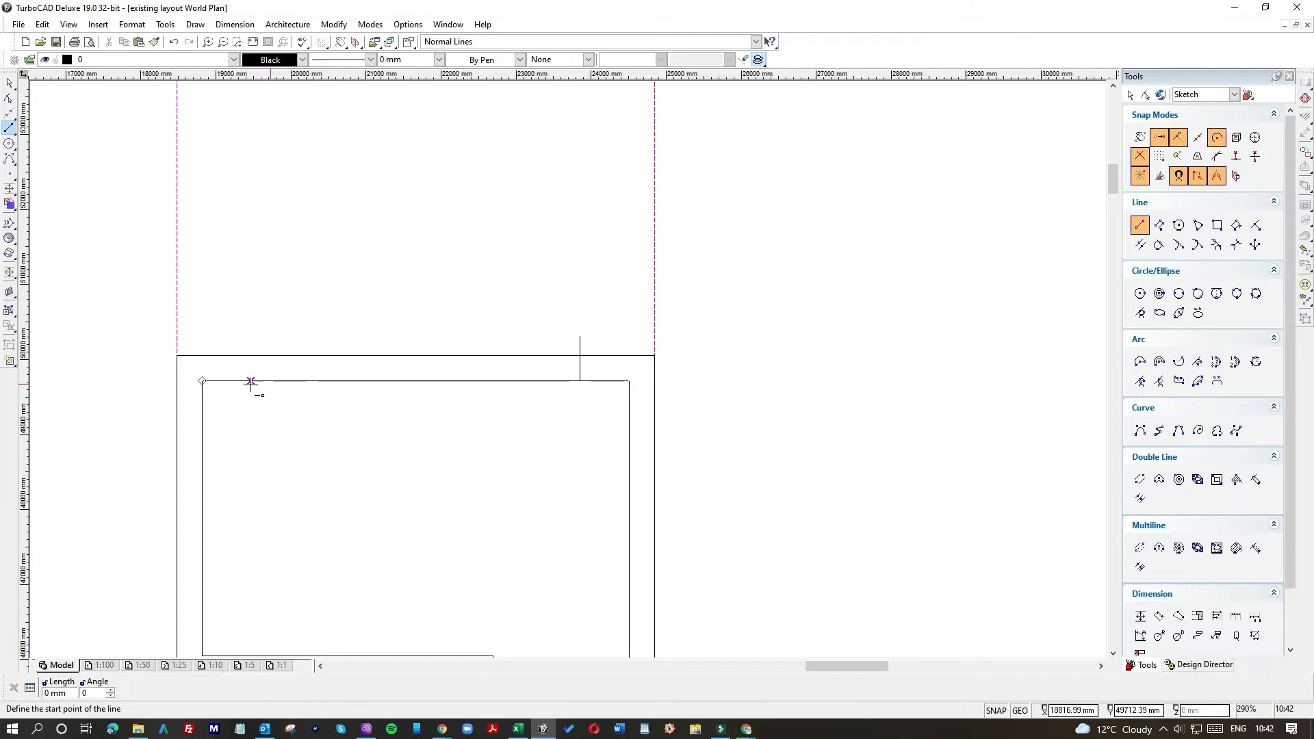
{"action": "left_click", "coordinate": [251, 322]}
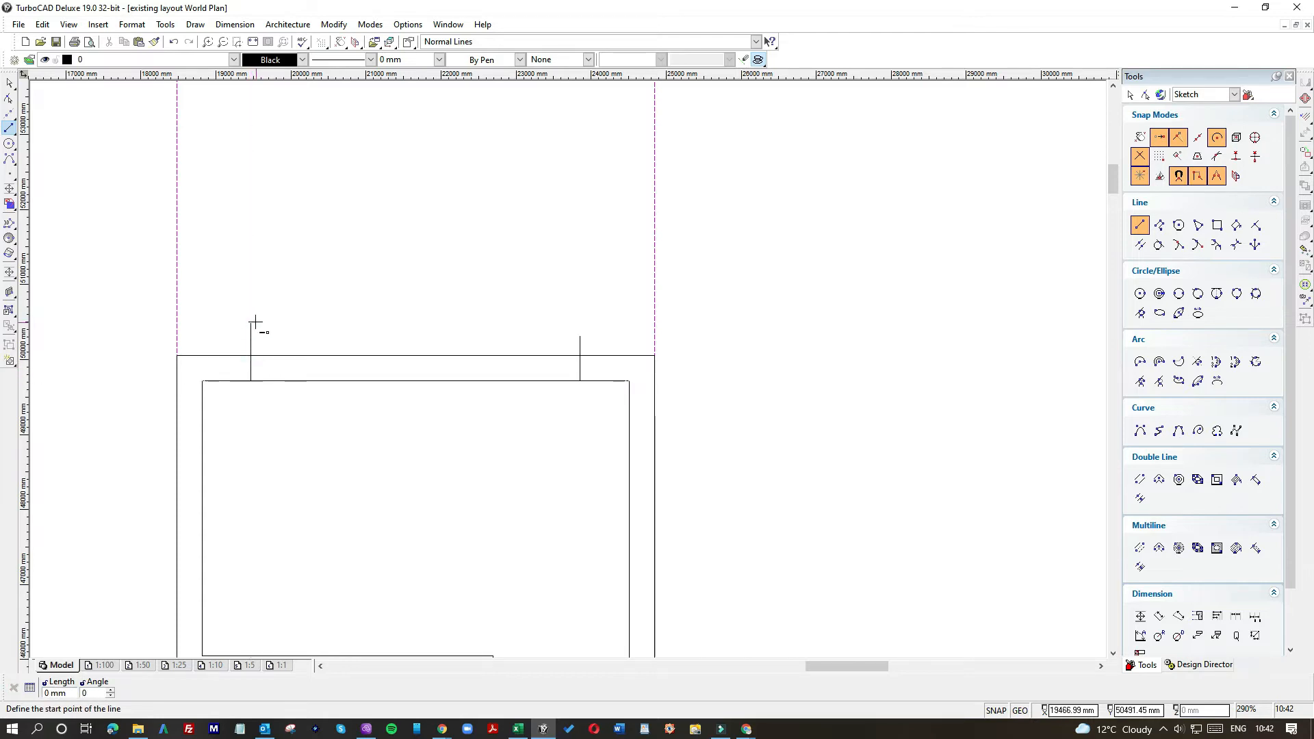
Draw a rectangle about 4385 by 1350 mm across the rear wall, spanning between the two jamb lines.
{"action": "left_click", "coordinate": [8, 83]}
{"action": "left_click", "coordinate": [285, 361]}
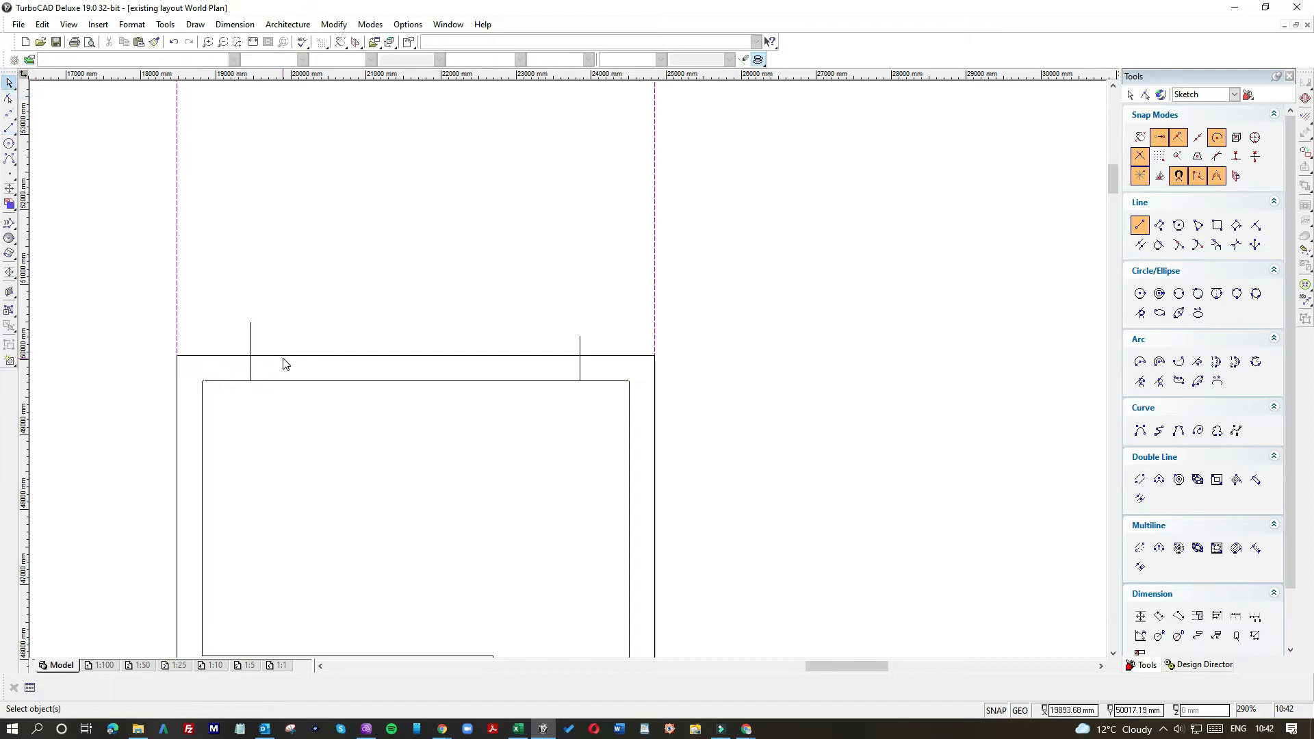
{"action": "left_click", "coordinate": [9, 128]}
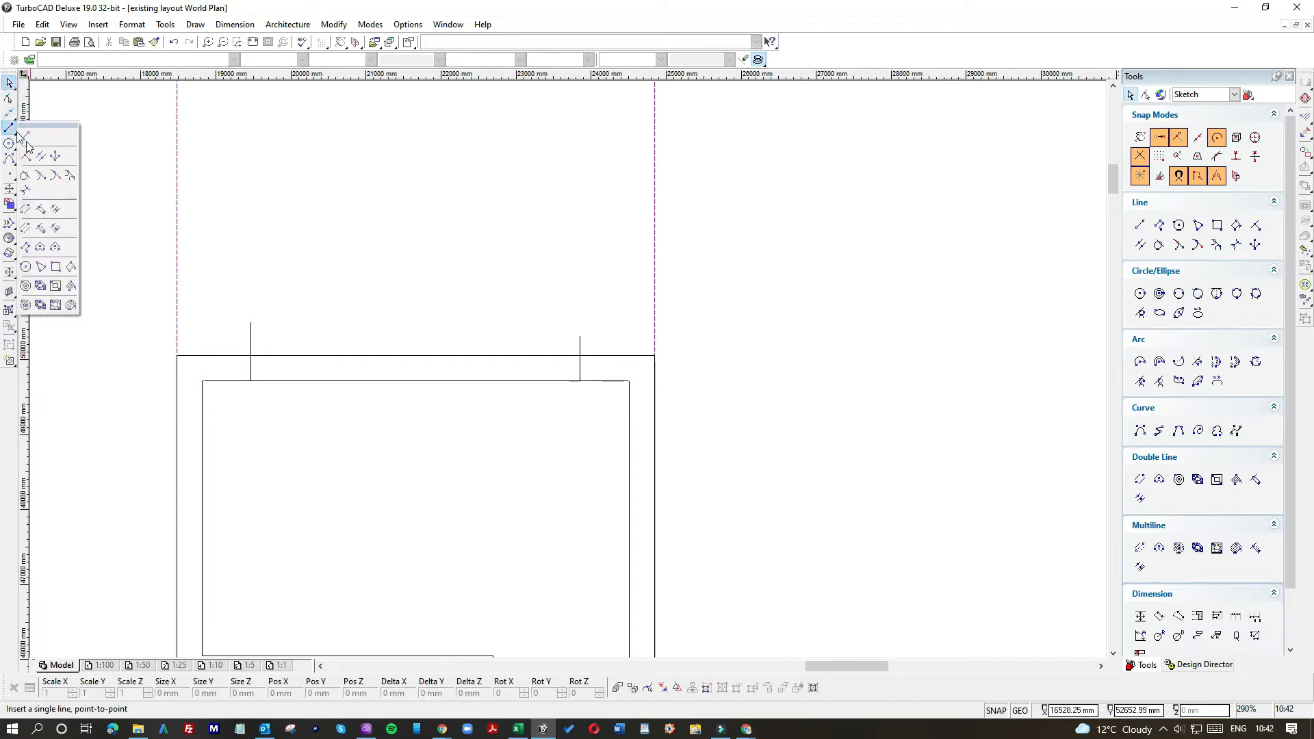
{"action": "left_click", "coordinate": [56, 266]}
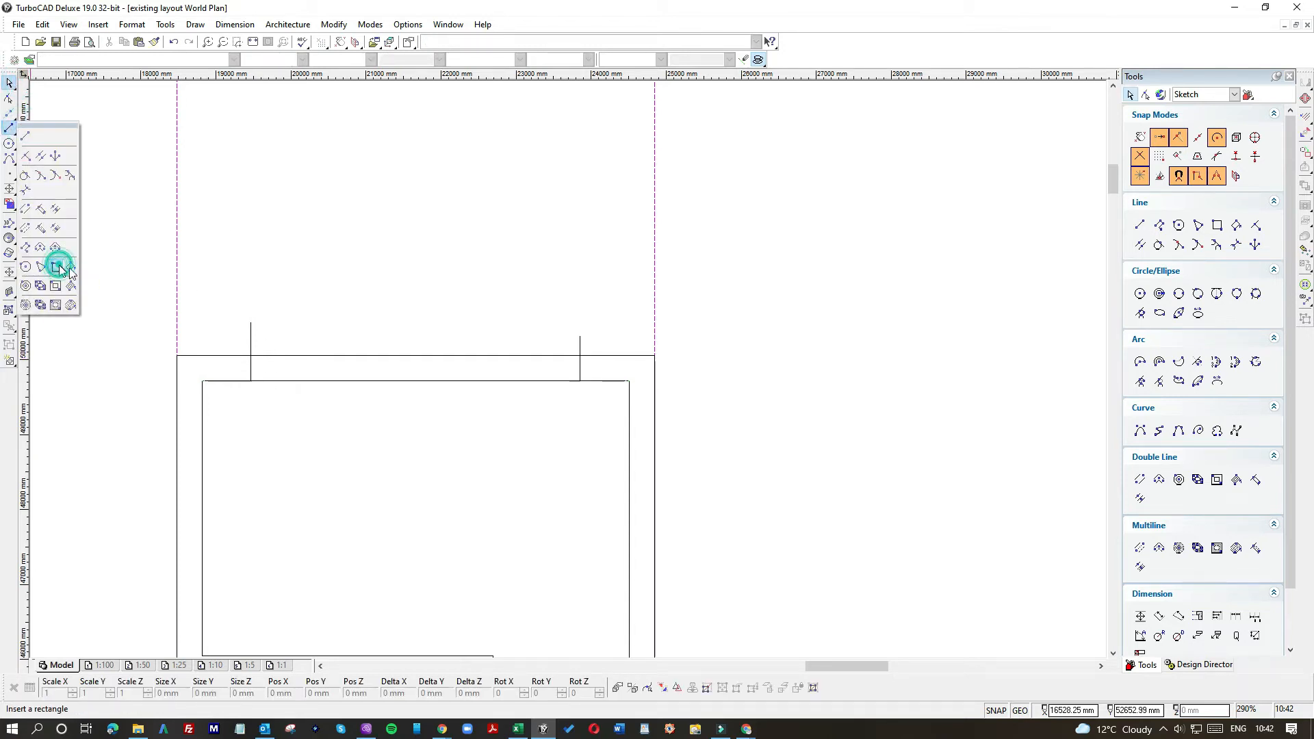
{"action": "left_click", "coordinate": [250, 322]}
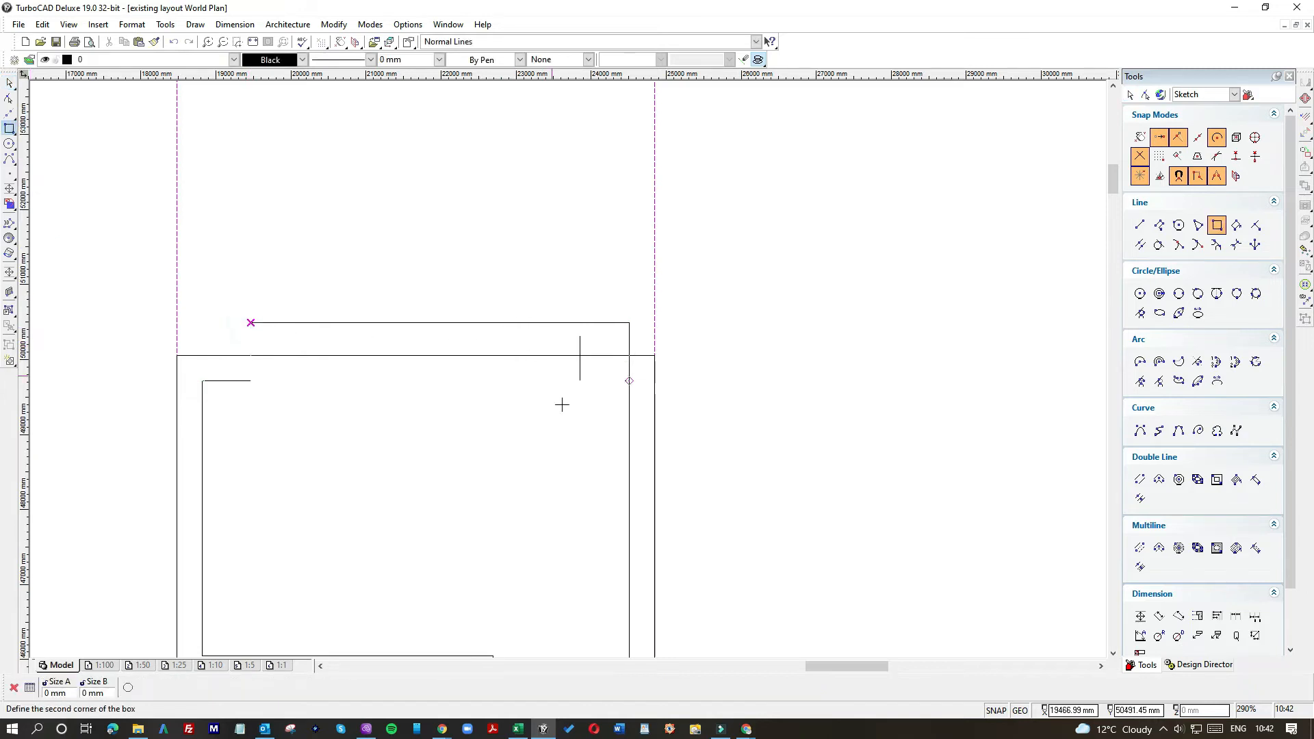
{"action": "left_click", "coordinate": [580, 425]}
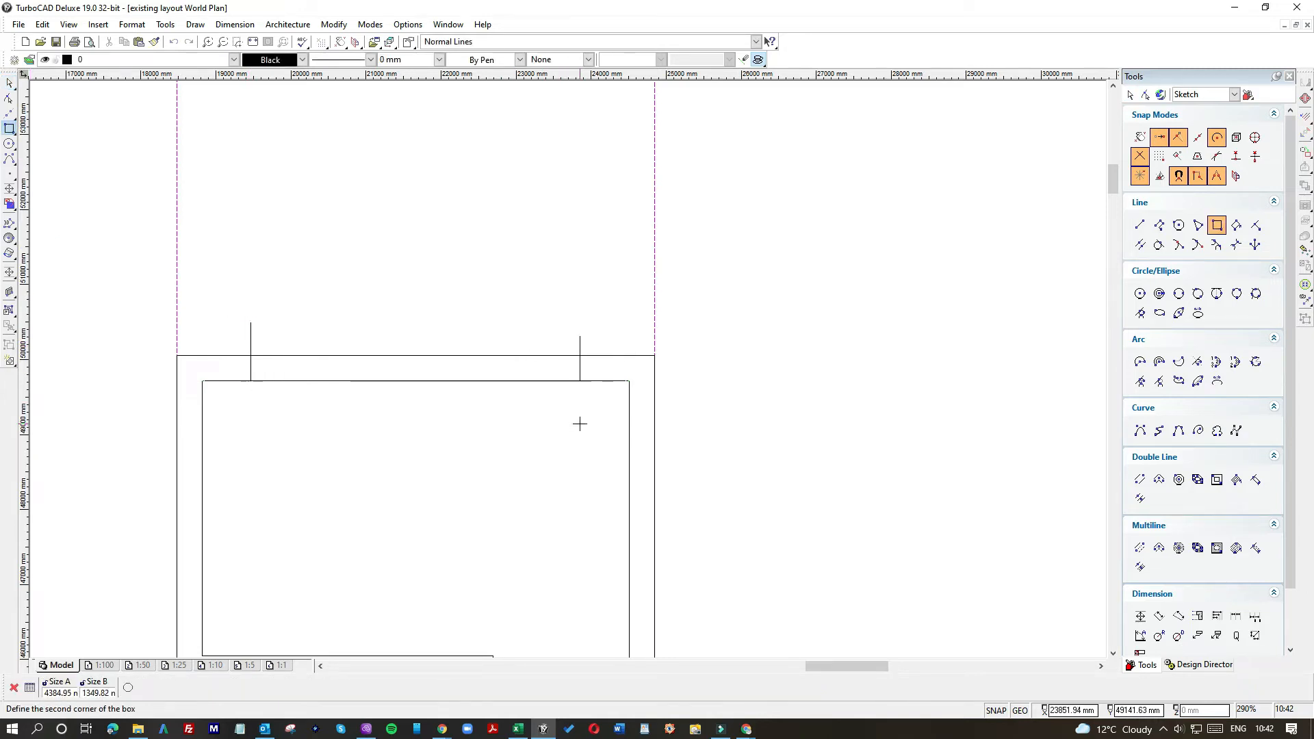
Trim away the rear wall's inner and outer lines inside the rectangle with Object Trim, then delete the rectangle.
{"action": "left_click", "coordinate": [334, 24]}
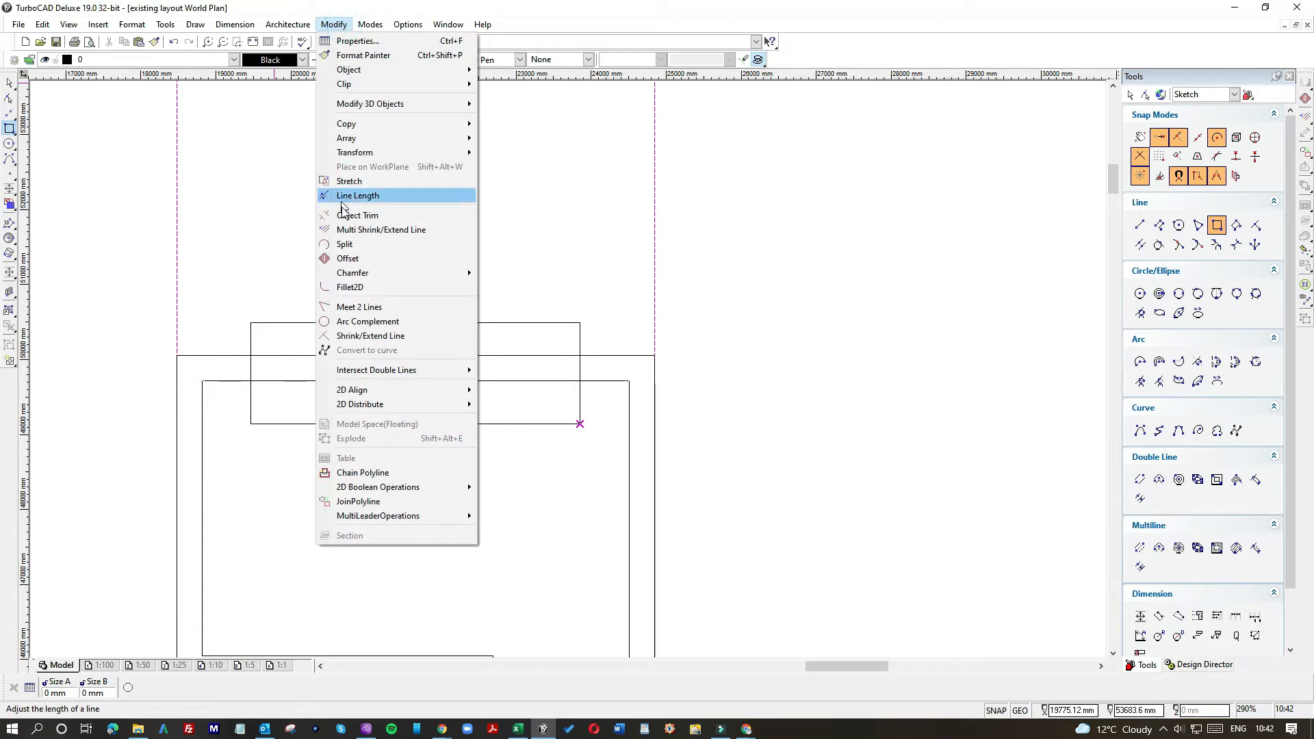
{"action": "left_click", "coordinate": [342, 215]}
{"action": "left_click", "coordinate": [438, 355]}
{"action": "left_click", "coordinate": [429, 381]}
{"action": "left_click", "coordinate": [536, 449]}
{"action": "left_click", "coordinate": [537, 426]}
{"action": "key", "text": "Escape"}
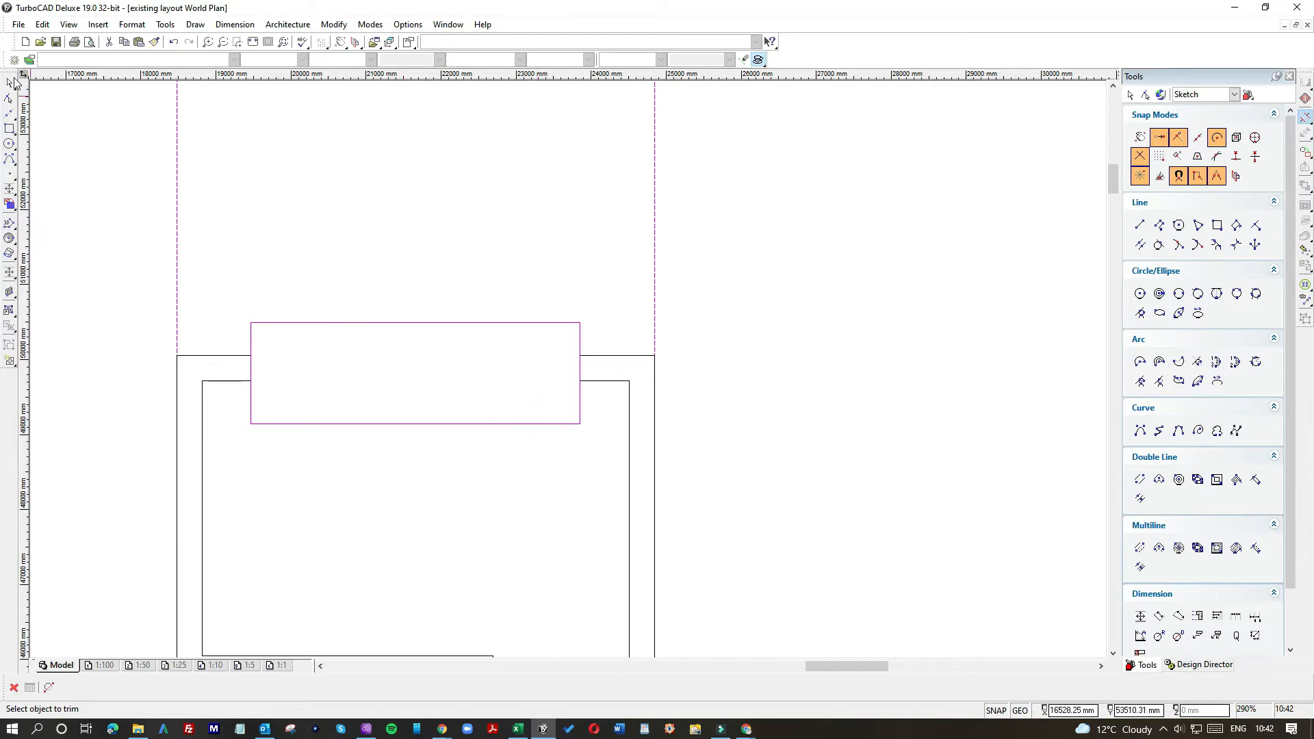
{"action": "left_click", "coordinate": [308, 323]}
{"action": "key", "text": "Delete"}
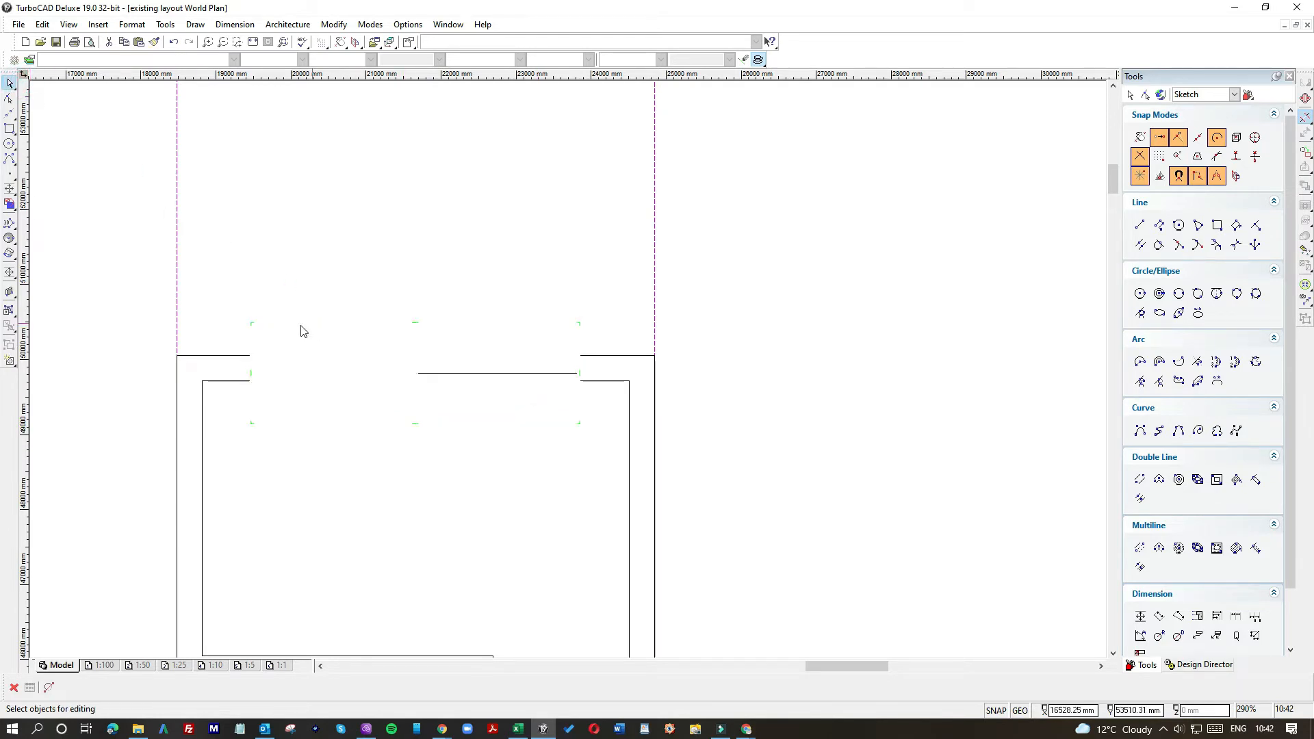
Shorten the left jamb line so its upper end meets the rear wall's outer line.
{"action": "scroll", "coordinate": [247, 347], "scroll_direction": "up", "scroll_amount": 5}
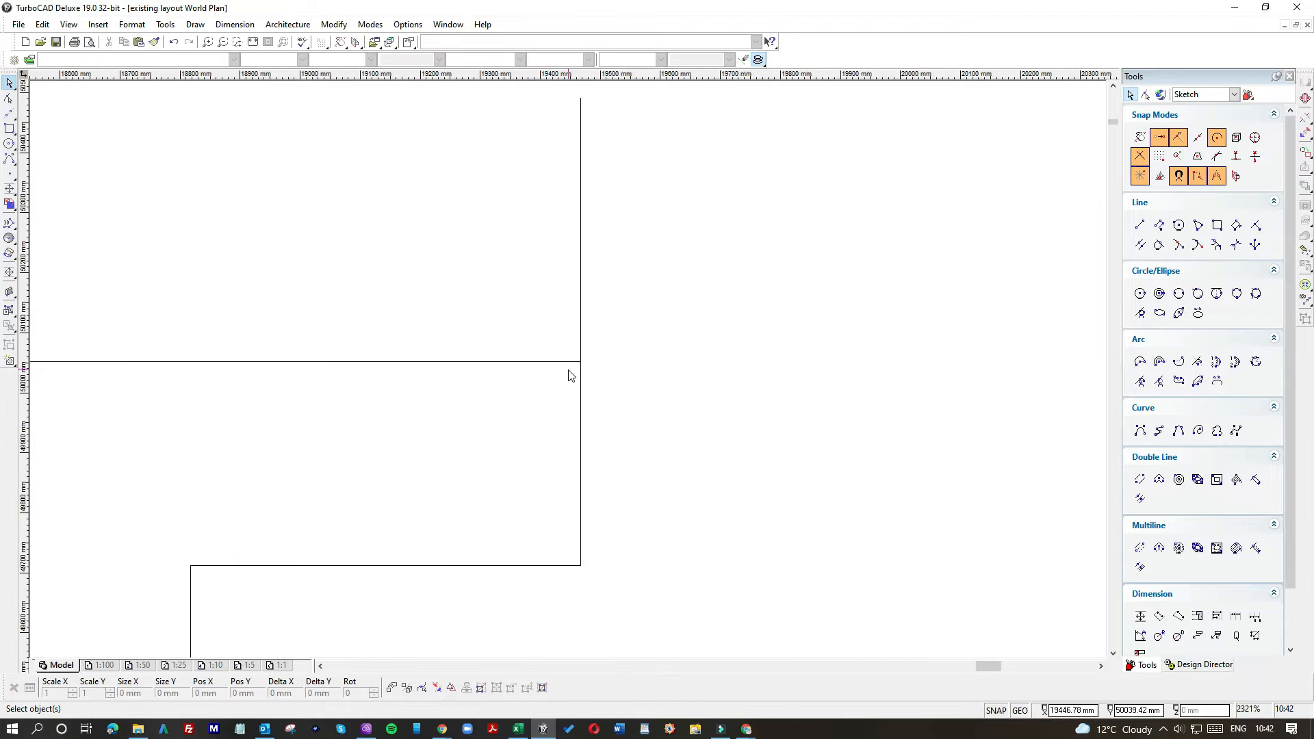
{"action": "left_click", "coordinate": [580, 224]}
{"action": "left_click", "coordinate": [580, 100]}
{"action": "left_click", "coordinate": [580, 361]}
{"action": "left_click", "coordinate": [614, 373]}
{"action": "scroll", "coordinate": [572, 374], "scroll_direction": "down", "scroll_amount": 3}
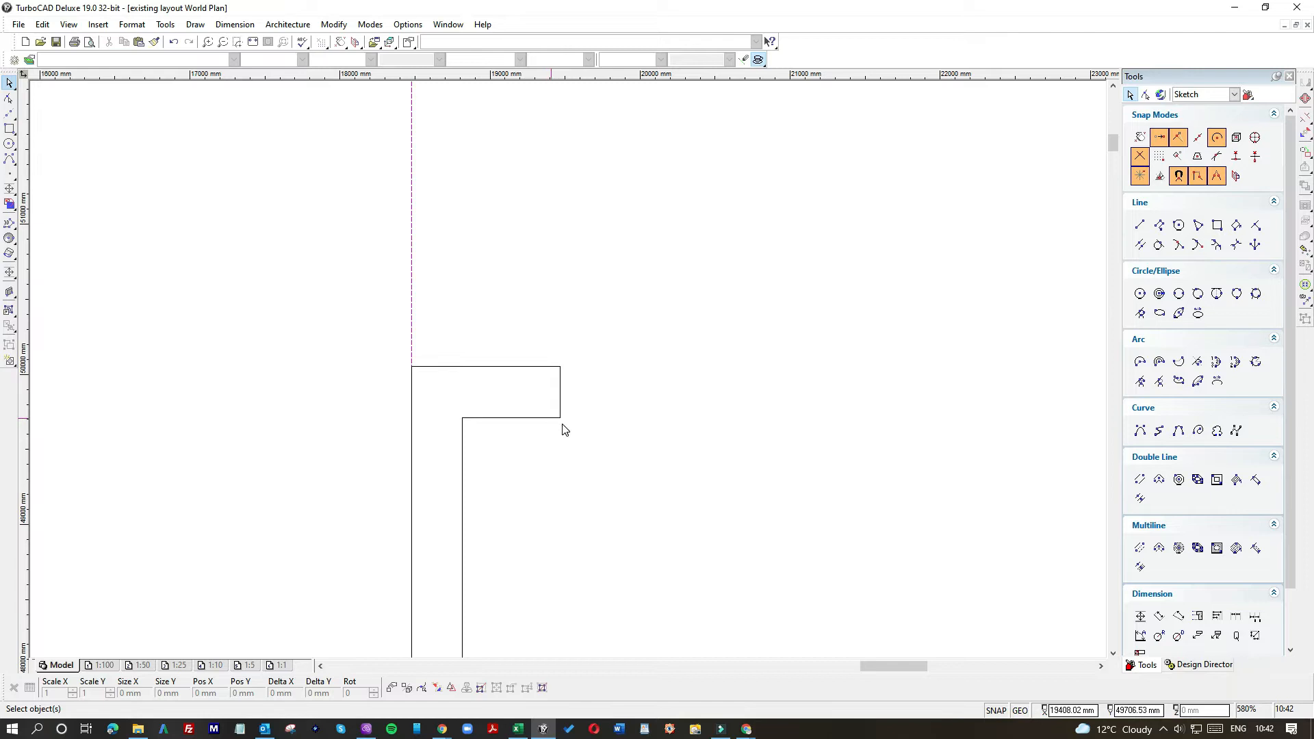
Draw a 630 mm line inward from the rear wall's left inner corner, plus a vertical line downward from the left jamb's lower end.
{"action": "left_click", "coordinate": [18, 130]}
{"action": "left_click", "coordinate": [24, 139]}
{"action": "left_click", "coordinate": [461, 432]}
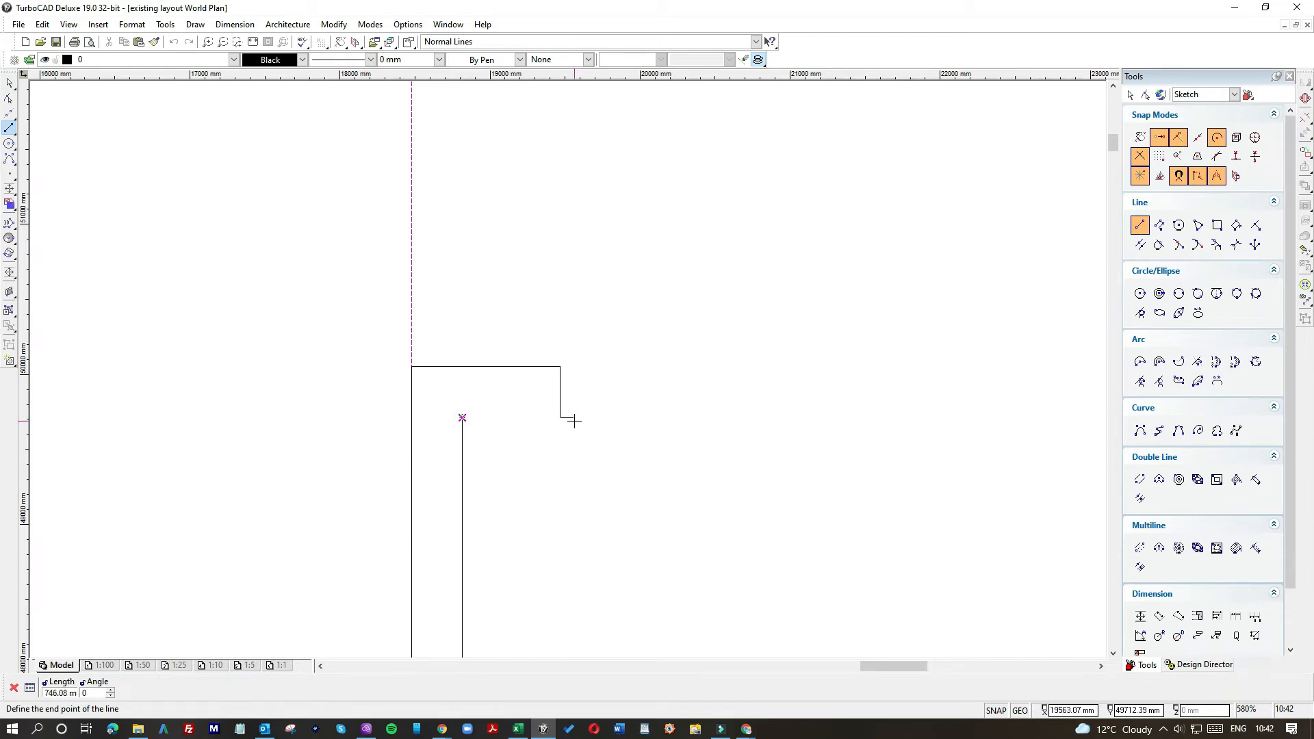
{"action": "left_click", "coordinate": [663, 419]}
{"action": "type", "text": "630"}
{"action": "key", "text": "Return"}
{"action": "left_click", "coordinate": [559, 417]}
{"action": "left_click", "coordinate": [560, 567]}
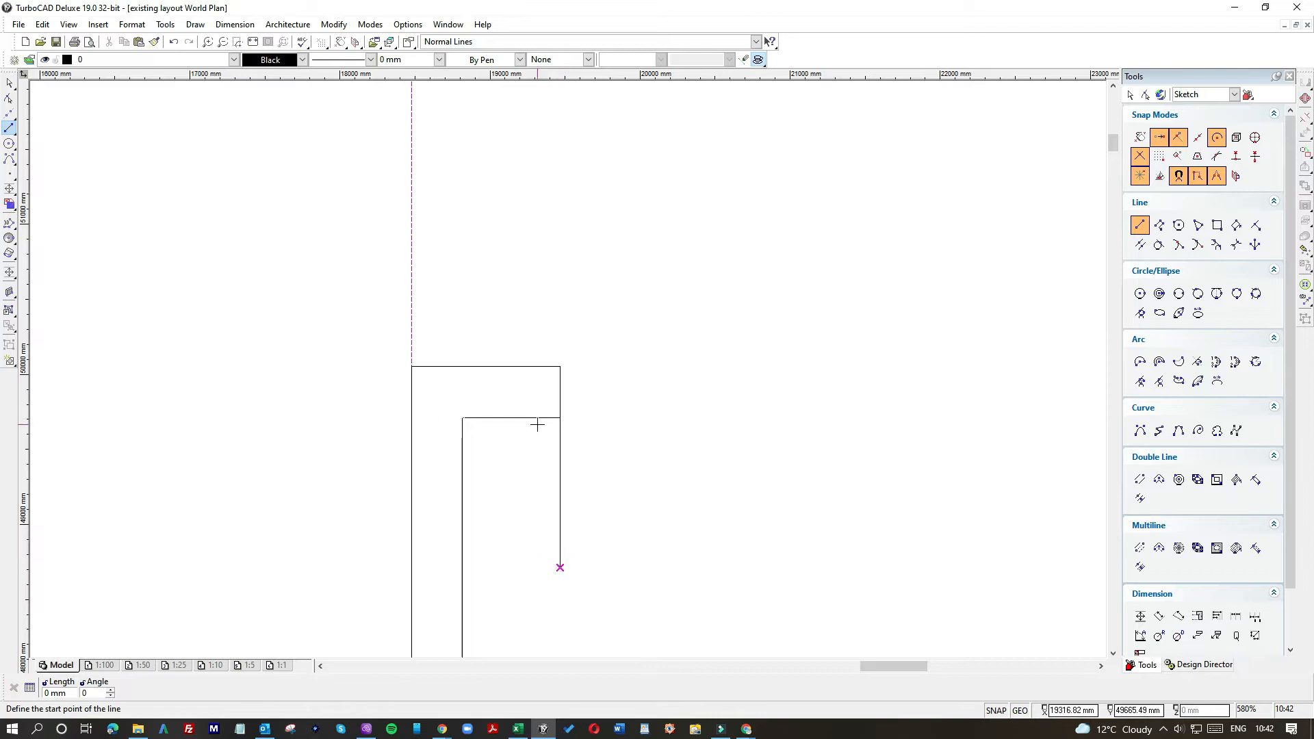
Draw another 630 mm line from the left inner corner along the rear wall, and a vertical line downward from its own end point.
{"action": "scroll", "coordinate": [537, 424], "scroll_direction": "up", "scroll_amount": 4}
{"action": "left_click", "coordinate": [285, 368]}
{"action": "type", "text": "63"}
{"action": "key", "text": "Return"}
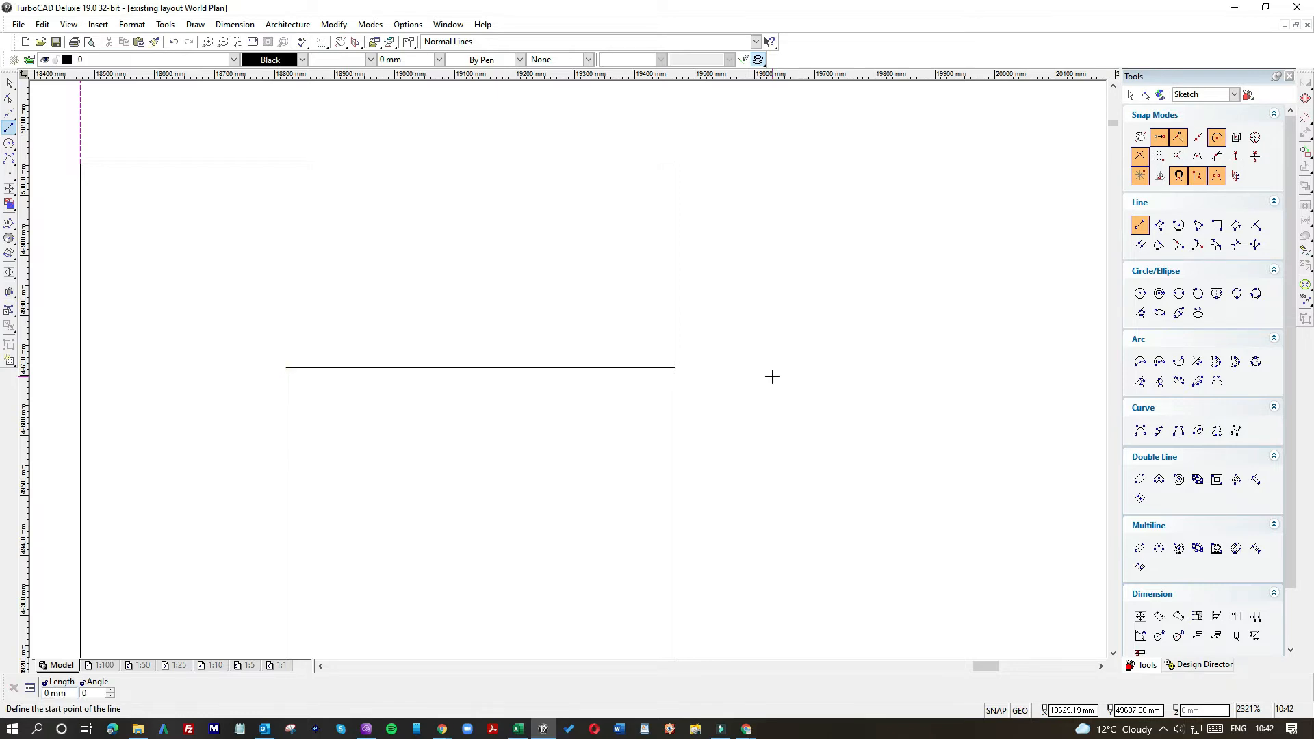
{"action": "left_click", "coordinate": [663, 368]}
{"action": "left_click", "coordinate": [663, 494]}
Try deleting all the lines along the left wall return's inner edge and undo the deletion.
{"action": "left_click", "coordinate": [9, 83]}
{"action": "left_click_drag", "start_coordinate": [211, 331], "coordinate": [704, 384]}
{"action": "key", "text": "Delete"}
{"action": "left_click", "coordinate": [174, 41]}
Delete the duplicate 630 mm lines overlapping the rear wall's left inner line and the extra vertical line below the left jamb.
{"action": "left_click", "coordinate": [473, 411]}
{"action": "left_click", "coordinate": [487, 376]}
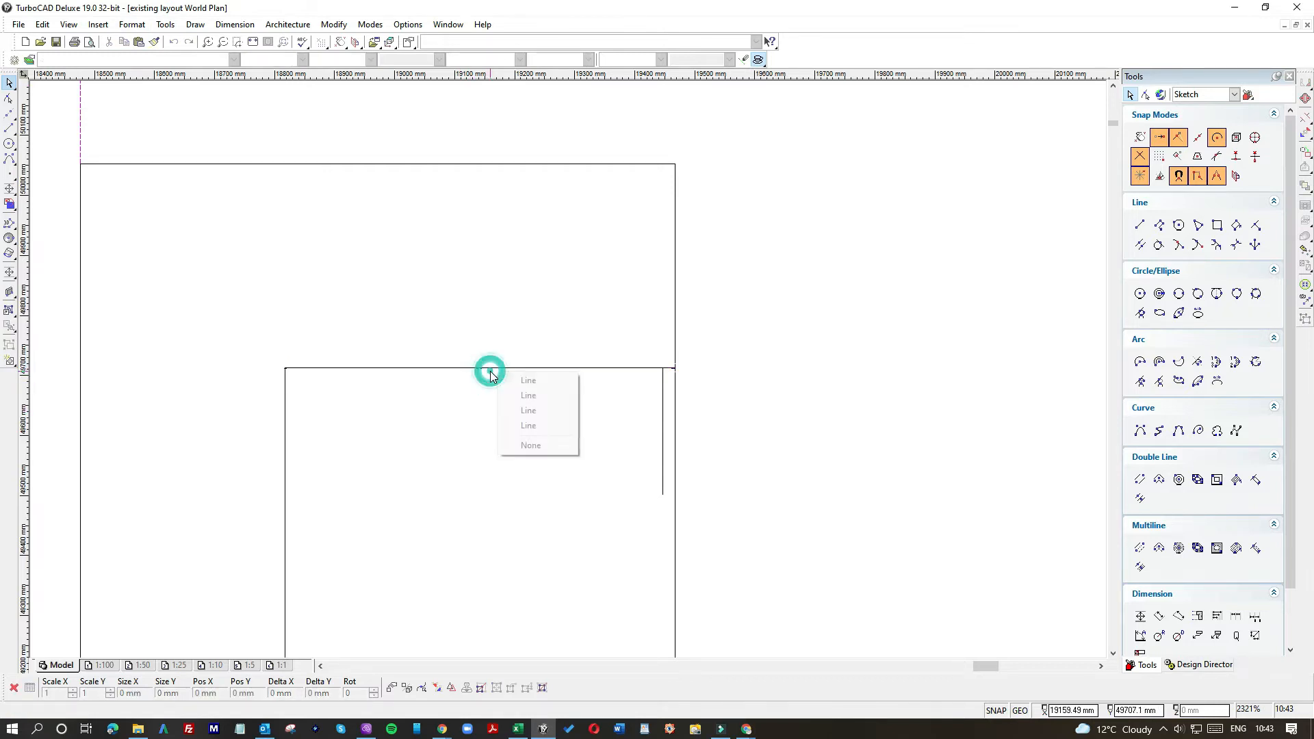
{"action": "left_click", "coordinate": [523, 434]}
{"action": "left_click", "coordinate": [523, 434]}
{"action": "left_click", "coordinate": [508, 369]}
{"action": "left_click", "coordinate": [532, 409]}
{"action": "left_click", "coordinate": [531, 371]}
{"action": "left_click", "coordinate": [541, 390]}
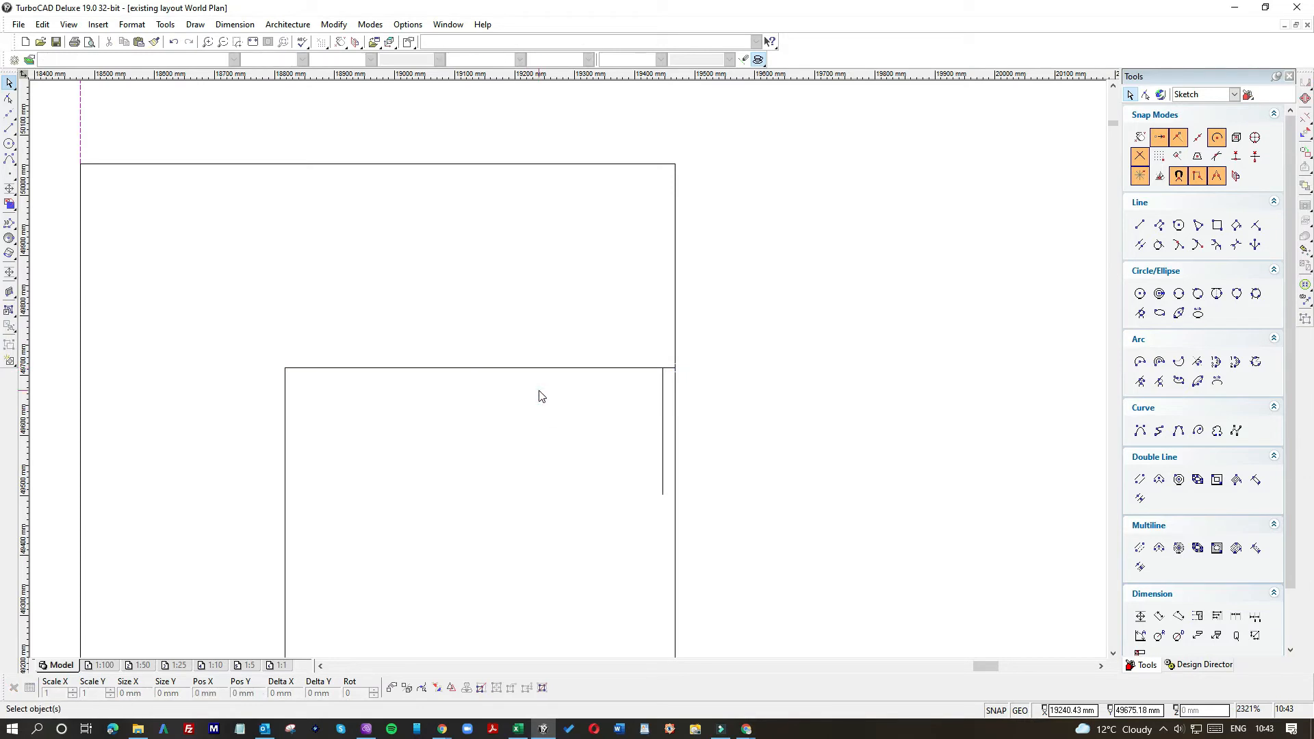
{"action": "left_click", "coordinate": [669, 396]}
{"action": "left_click", "coordinate": [676, 390]}
{"action": "key", "text": "Delete"}
Stretch the vertical line at the 630 mm offset from the left side wall further downward.
{"action": "scroll", "coordinate": [570, 375], "scroll_direction": "up", "scroll_amount": 4}
{"action": "scroll", "coordinate": [568, 373], "scroll_direction": "down", "scroll_amount": 1}
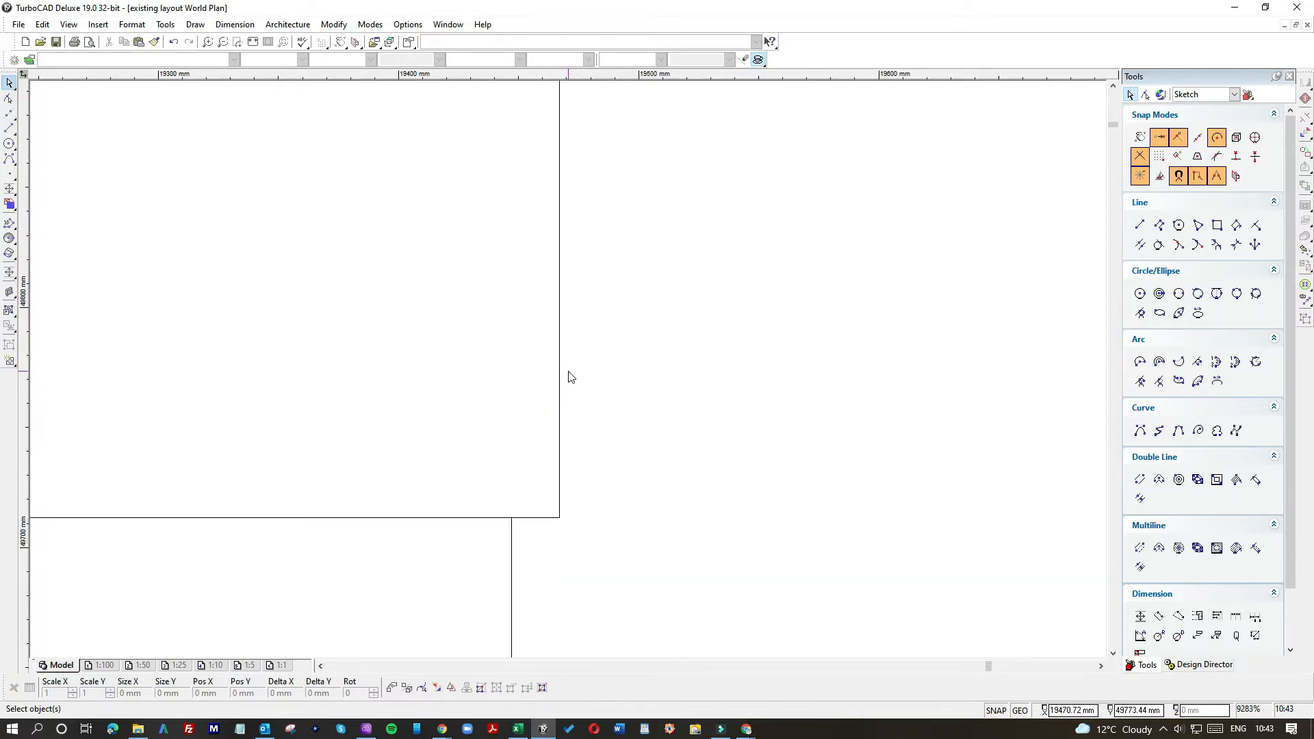
{"action": "scroll", "coordinate": [570, 376], "scroll_direction": "down", "scroll_amount": 6}
{"action": "left_click", "coordinate": [567, 428]}
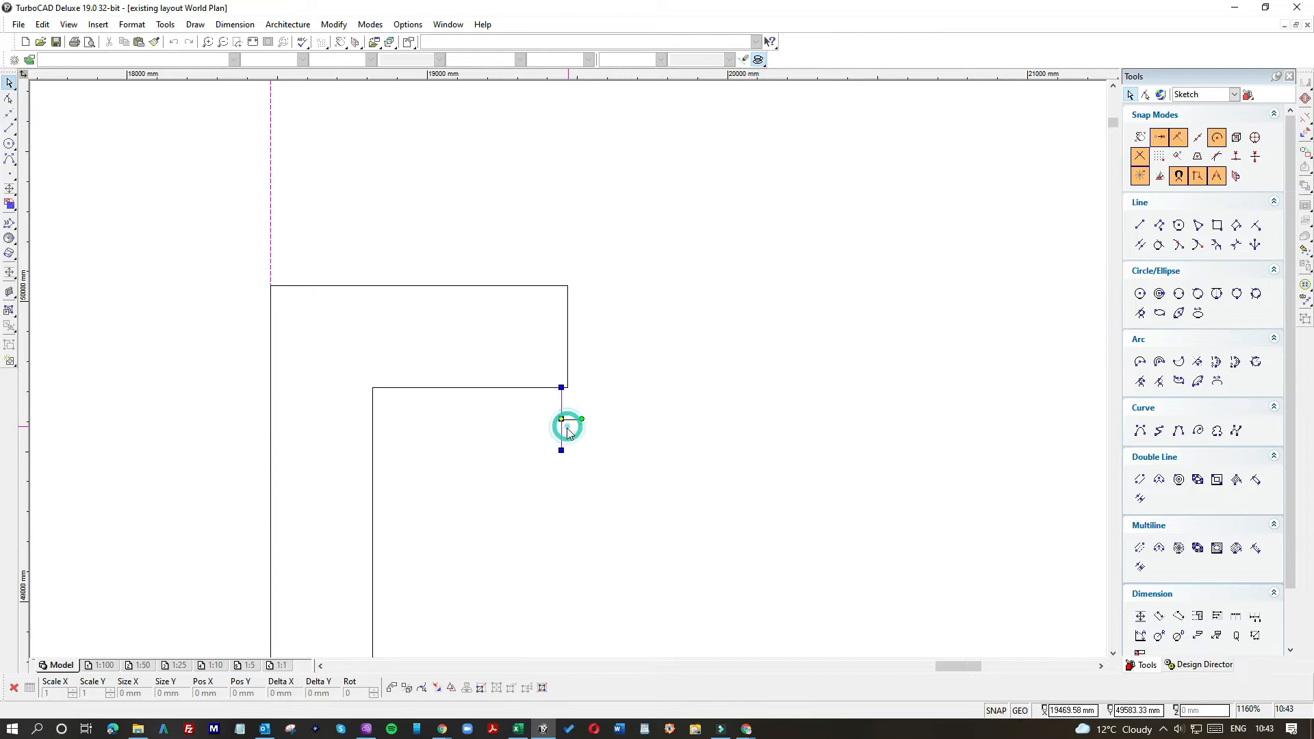
{"action": "left_click_drag", "start_coordinate": [561, 450], "coordinate": [576, 626]}
{"action": "left_click", "coordinate": [576, 626]}
Draw a 630 mm line inward from the rear wall's right inner corner, with a vertical line downward from its end.
{"action": "scroll", "coordinate": [568, 372], "scroll_direction": "down", "scroll_amount": 6}
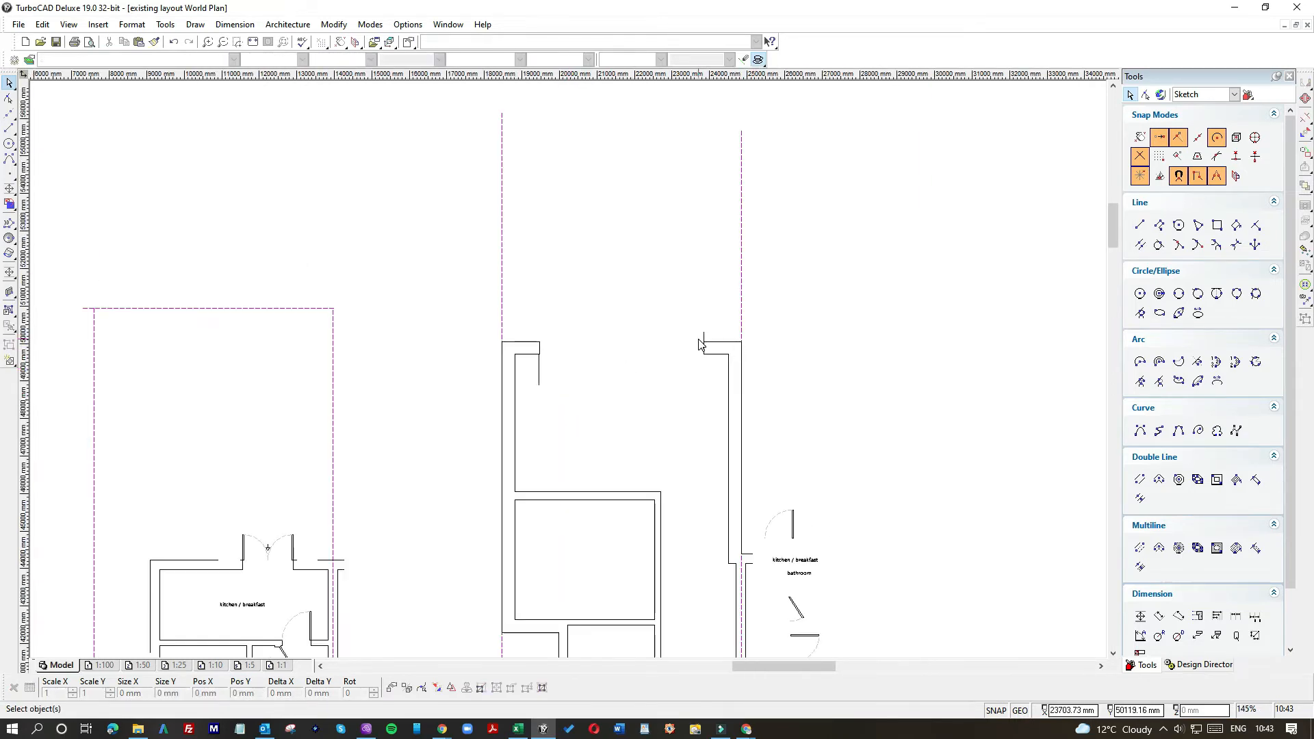
{"action": "scroll", "coordinate": [569, 372], "scroll_direction": "up", "scroll_amount": 6}
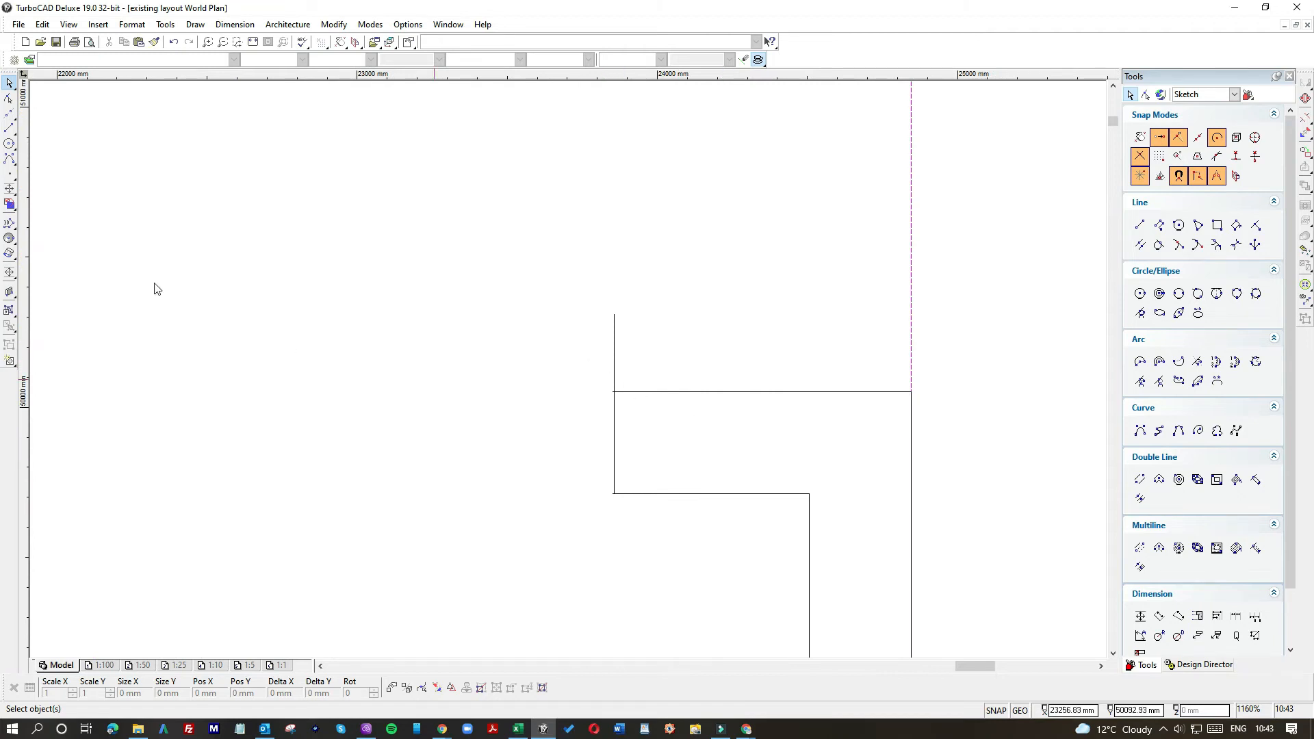
{"action": "left_click", "coordinate": [9, 128]}
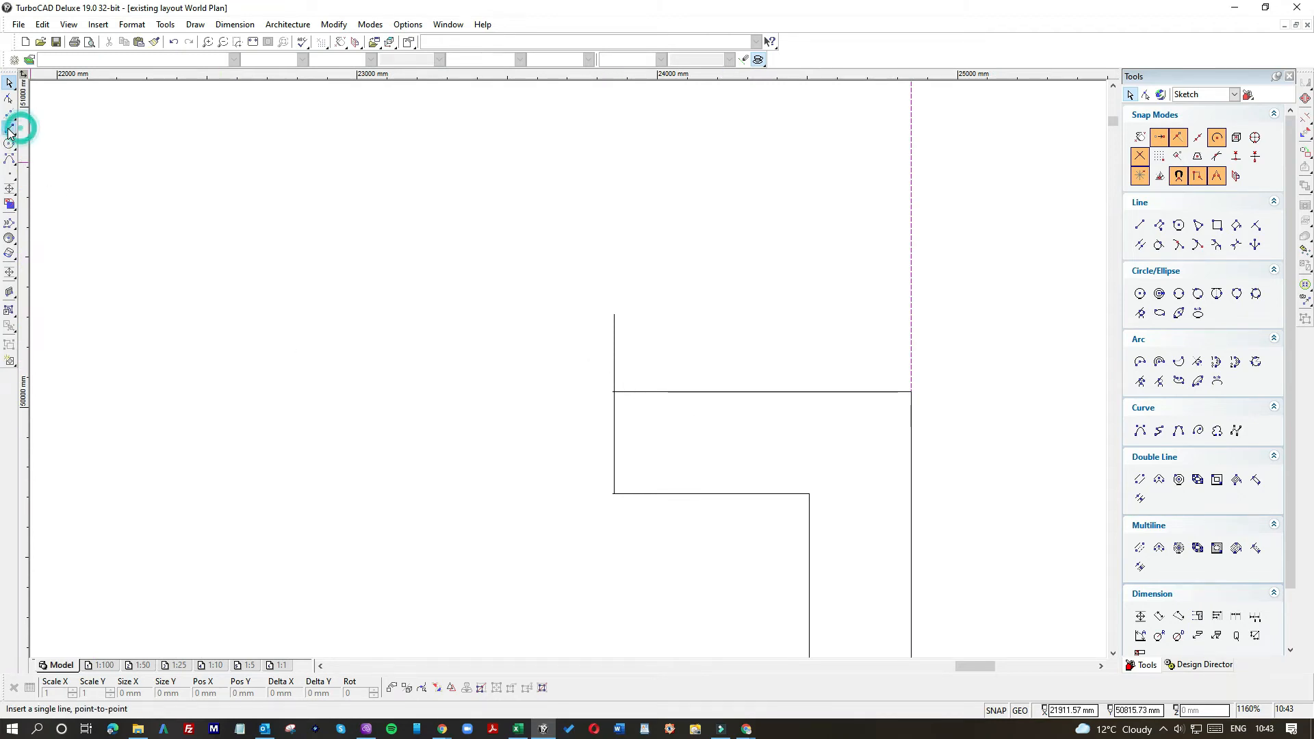
{"action": "left_click", "coordinate": [809, 493]}
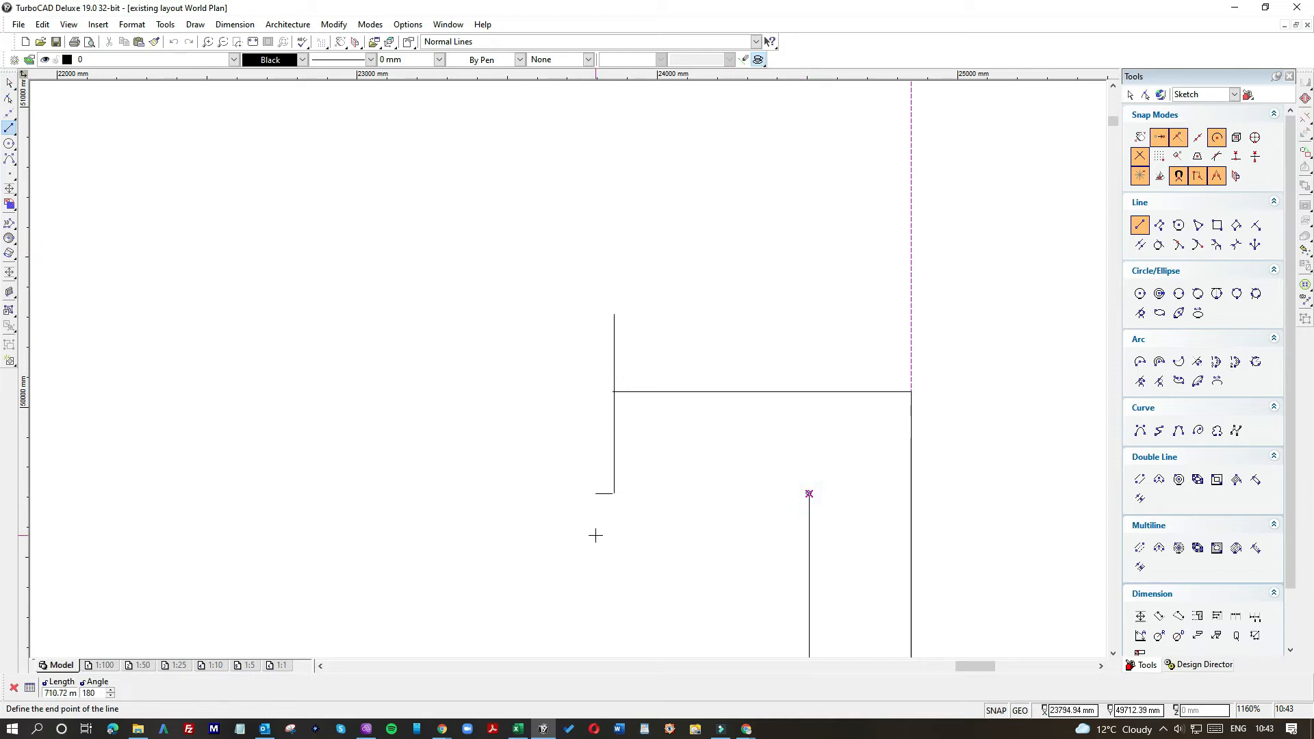
{"action": "key", "text": "Tab"}
{"action": "type", "text": "630"}
{"action": "key", "text": "Return"}
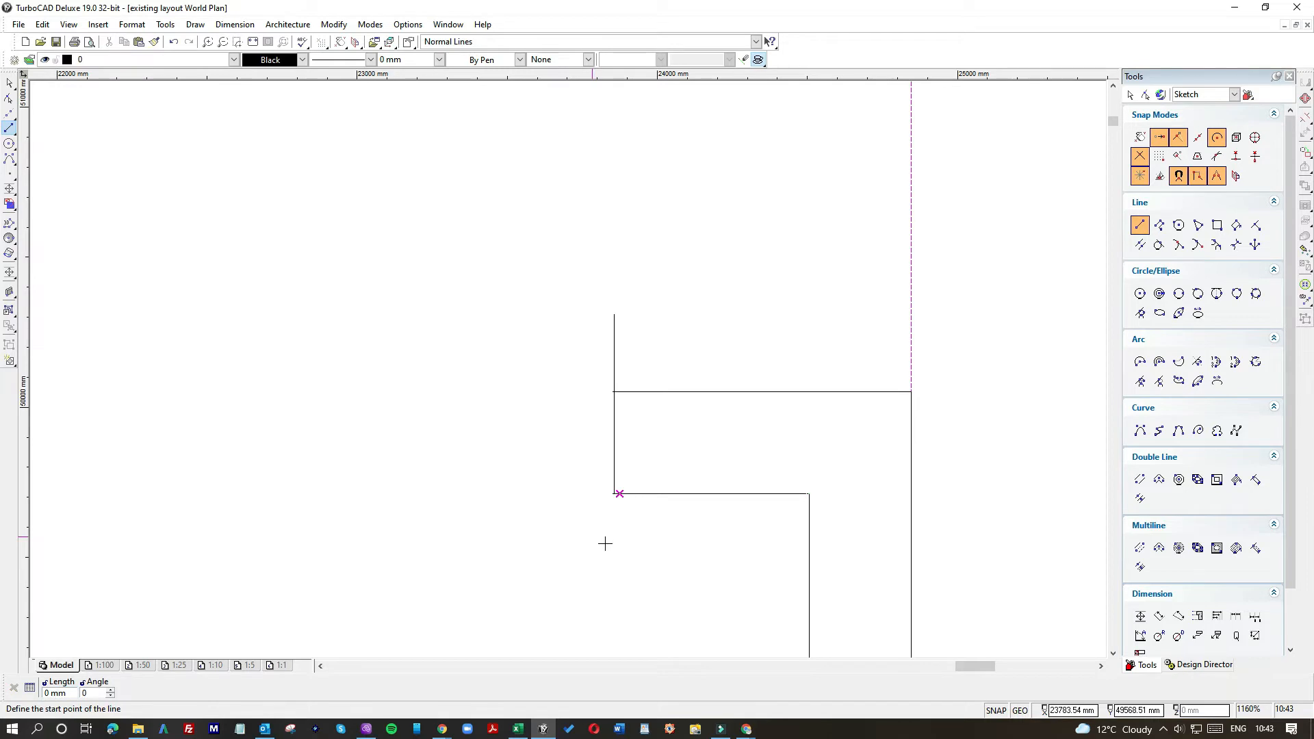
{"action": "left_click", "coordinate": [619, 493]}
Delete the horizontal lines along the inner edge of the rear wall's right return.
{"action": "left_click", "coordinate": [9, 83]}
{"action": "left_click_drag", "start_coordinate": [606, 485], "coordinate": [814, 512]}
{"action": "key", "text": "Delete"}
Shorten the right return's outer wall line so its overshooting end meets the jamb line.
{"action": "scroll", "coordinate": [537, 464], "scroll_direction": "up", "scroll_amount": 4}
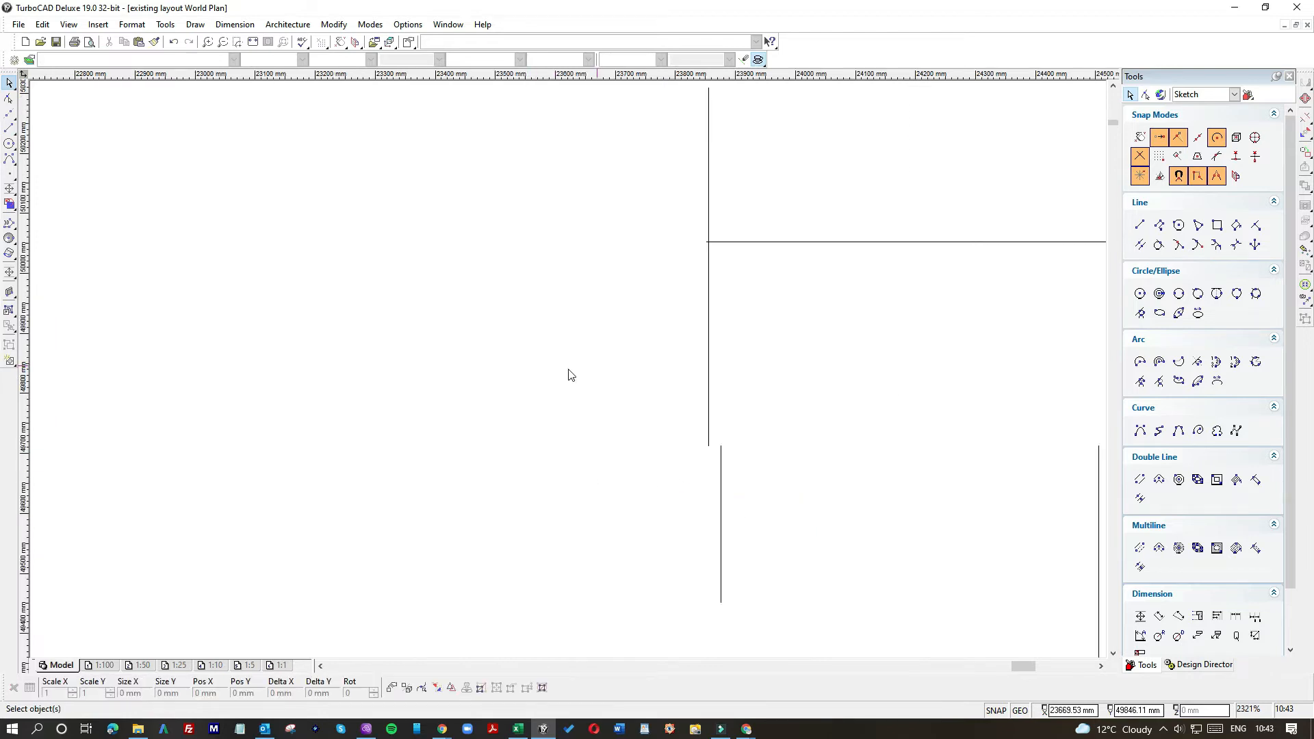
{"action": "left_click", "coordinate": [793, 189]}
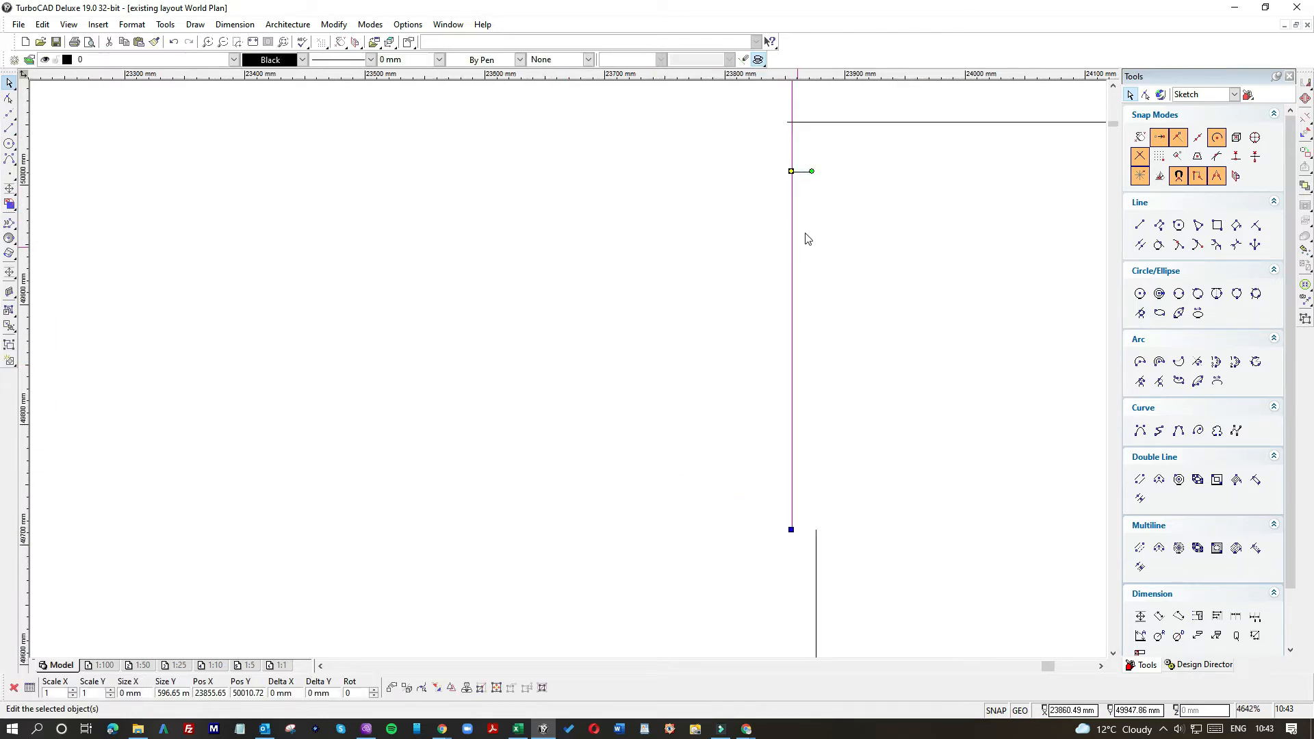
{"action": "left_click", "coordinate": [797, 122]}
{"action": "left_click_drag", "start_coordinate": [787, 122], "coordinate": [792, 126]}
{"action": "left_click", "coordinate": [793, 408]}
Redraw the right return's inner wall line from the inner corner to the lower end of the jamb line.
{"action": "scroll", "coordinate": [814, 491], "scroll_direction": "down", "scroll_amount": 1}
{"action": "left_click", "coordinate": [8, 128]}
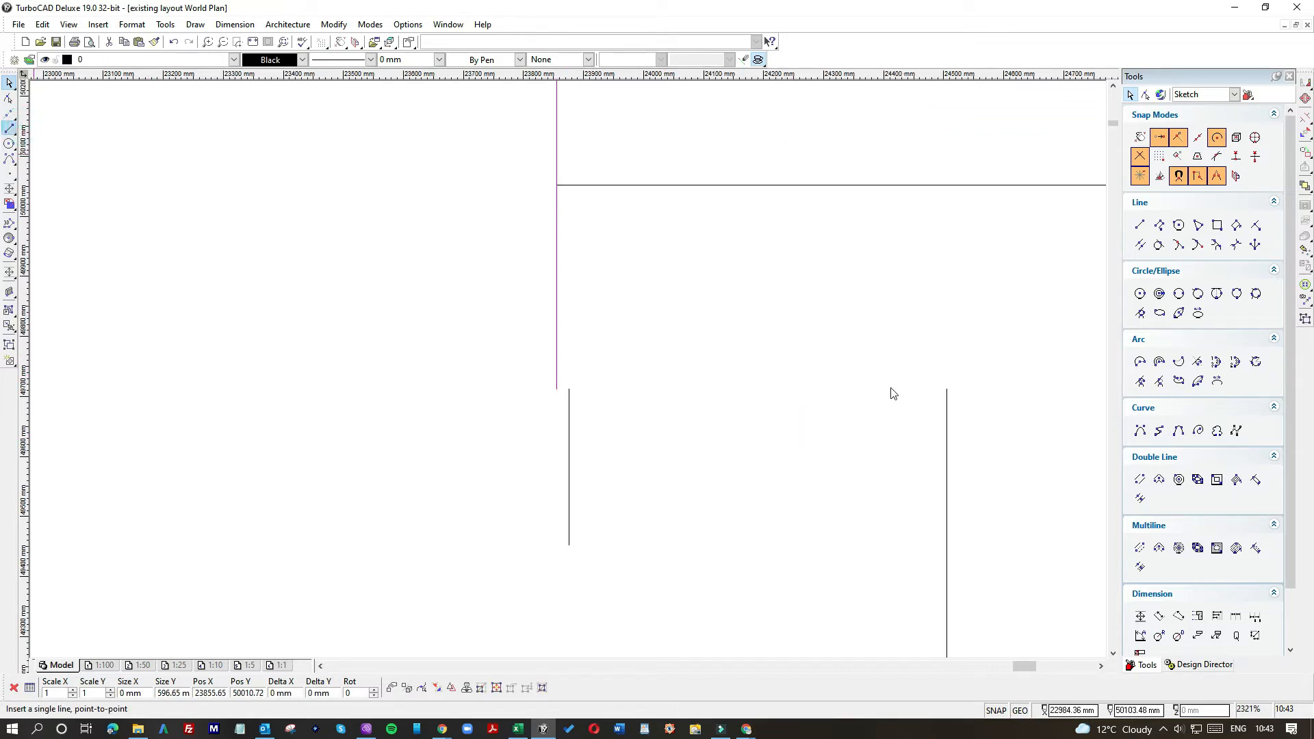
{"action": "left_click", "coordinate": [946, 389]}
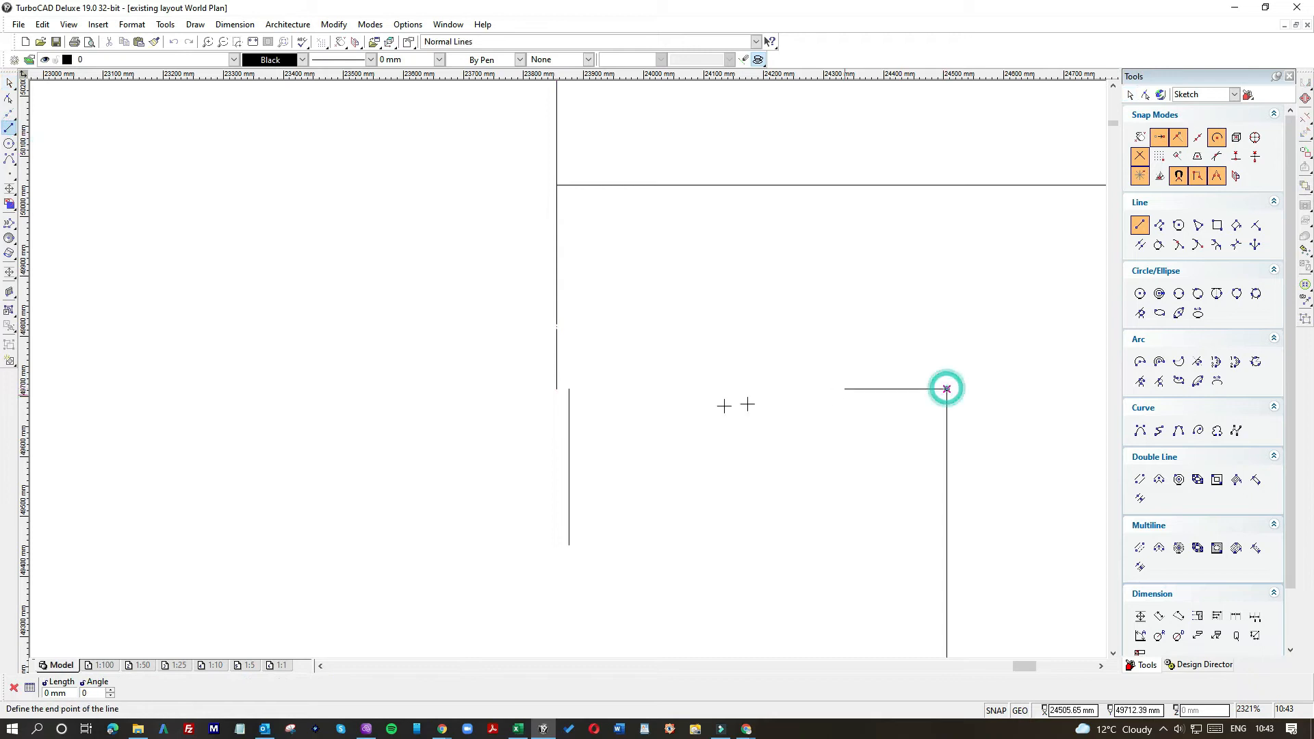
{"action": "left_click", "coordinate": [556, 389]}
Shorten the right jamb line so its upper end meets the rear wall's outer line.
{"action": "left_click", "coordinate": [10, 82]}
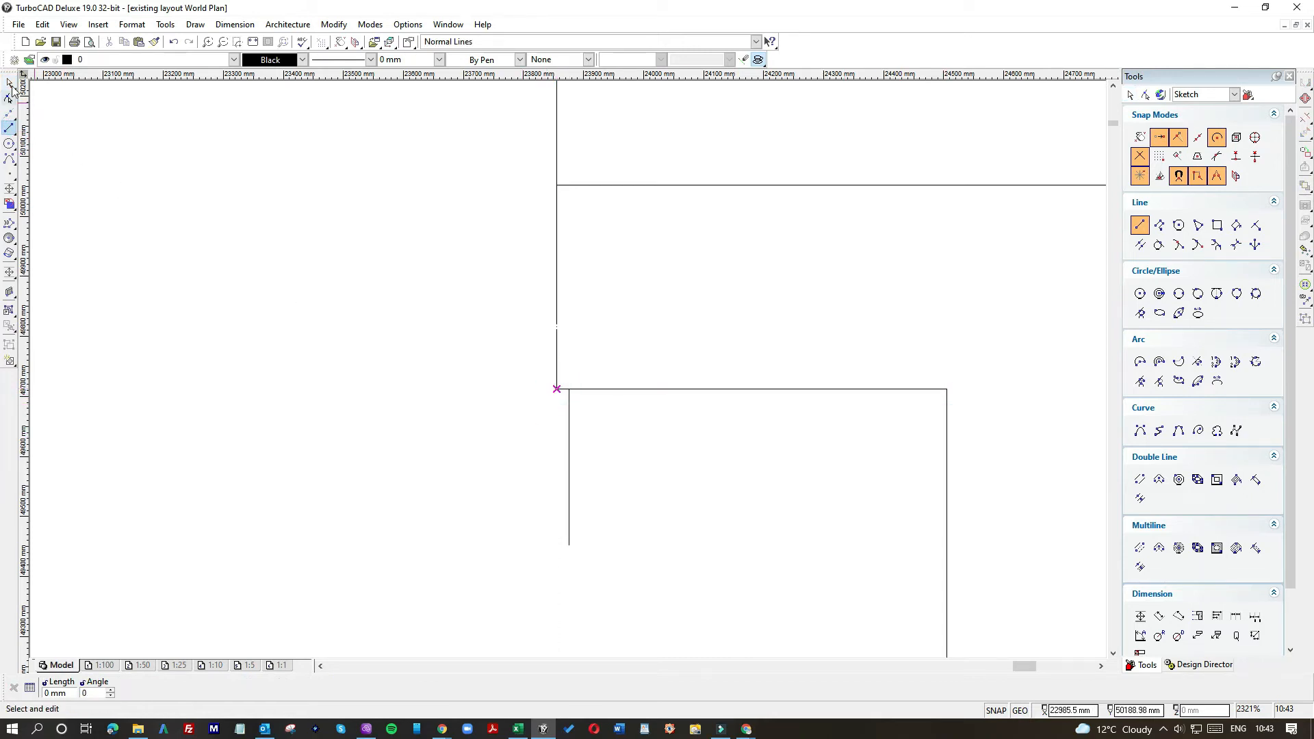
{"action": "left_click", "coordinate": [556, 112]}
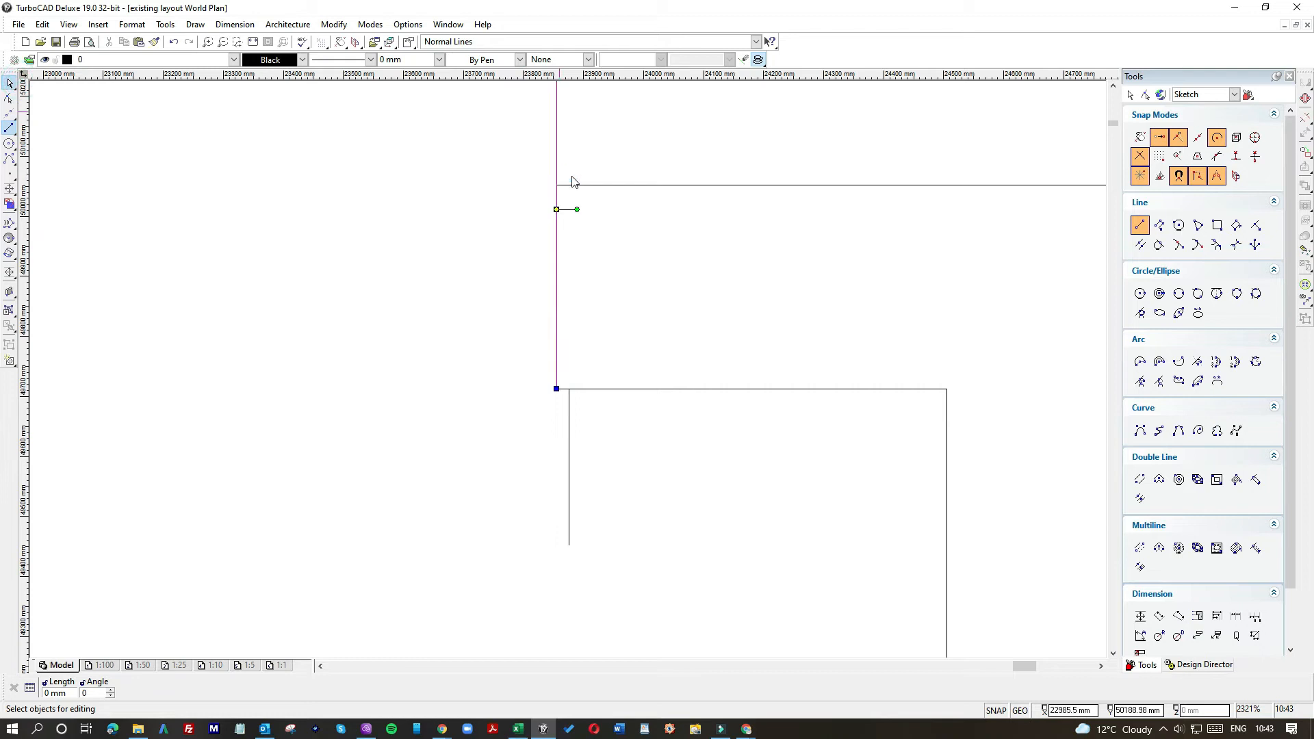
{"action": "scroll", "coordinate": [570, 374], "scroll_direction": "down", "scroll_amount": 3}
{"action": "left_click", "coordinate": [568, 373]}
{"action": "left_click", "coordinate": [567, 341]}
{"action": "left_click", "coordinate": [568, 379]}
{"action": "left_click", "coordinate": [637, 353]}
Stretch both vertical offset lines beside the right and left side walls downward to about 3300 mm long.
{"action": "left_click", "coordinate": [571, 455]}
{"action": "scroll", "coordinate": [580, 488], "scroll_direction": "down", "scroll_amount": 1}
{"action": "left_click", "coordinate": [561, 358]}
{"action": "left_click", "coordinate": [561, 585]}
{"action": "left_click", "coordinate": [230, 383]}
{"action": "left_click", "coordinate": [230, 400]}
{"action": "left_click", "coordinate": [349, 620]}
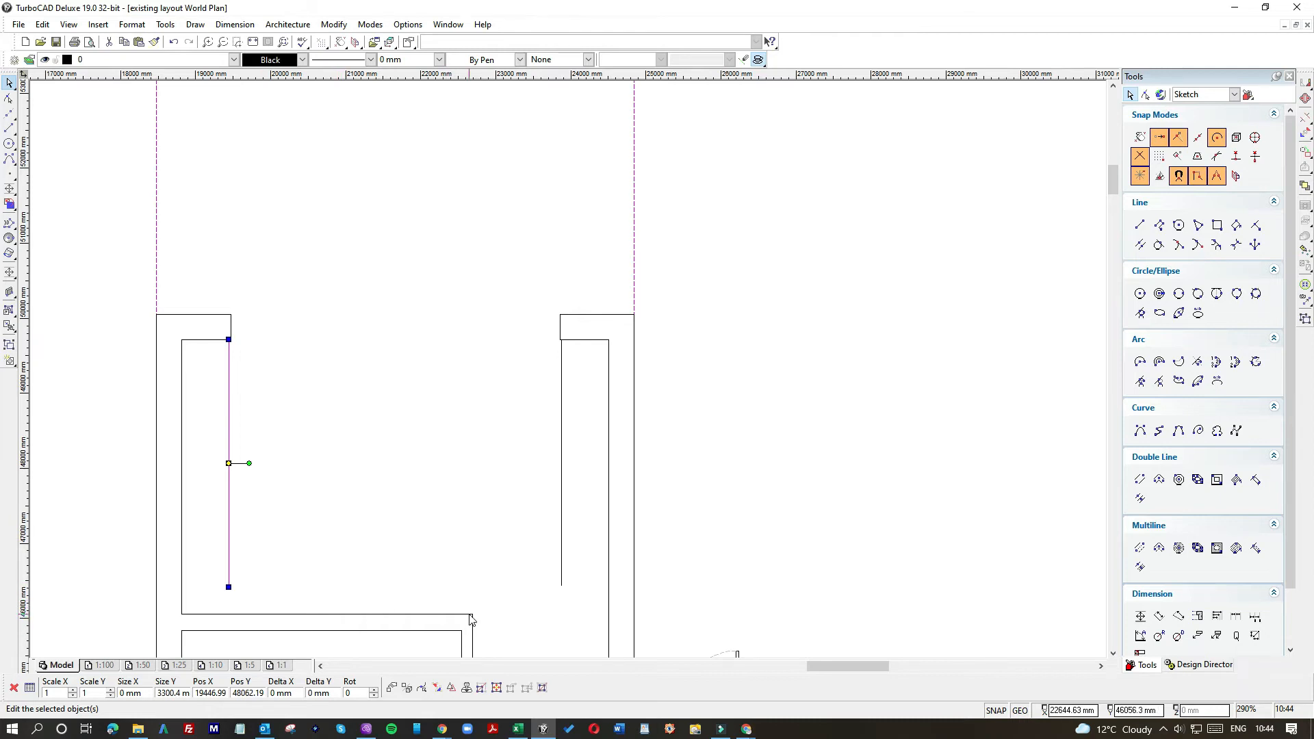
Draw a 630 mm line upward from the inner room's upper right corner and a horizontal line from its end to the left offset line.
{"action": "scroll", "coordinate": [469, 614], "scroll_direction": "up", "scroll_amount": 1}
{"action": "left_click", "coordinate": [13, 126]}
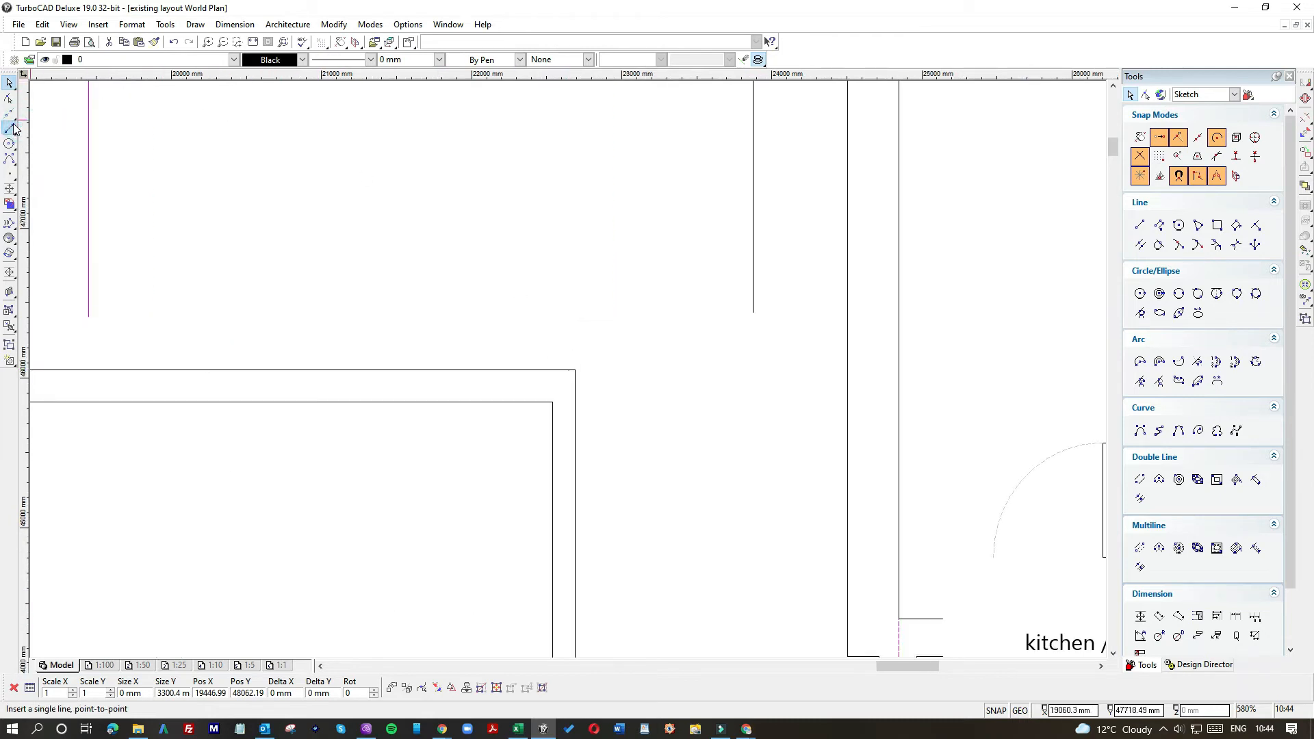
{"action": "left_click", "coordinate": [575, 369]}
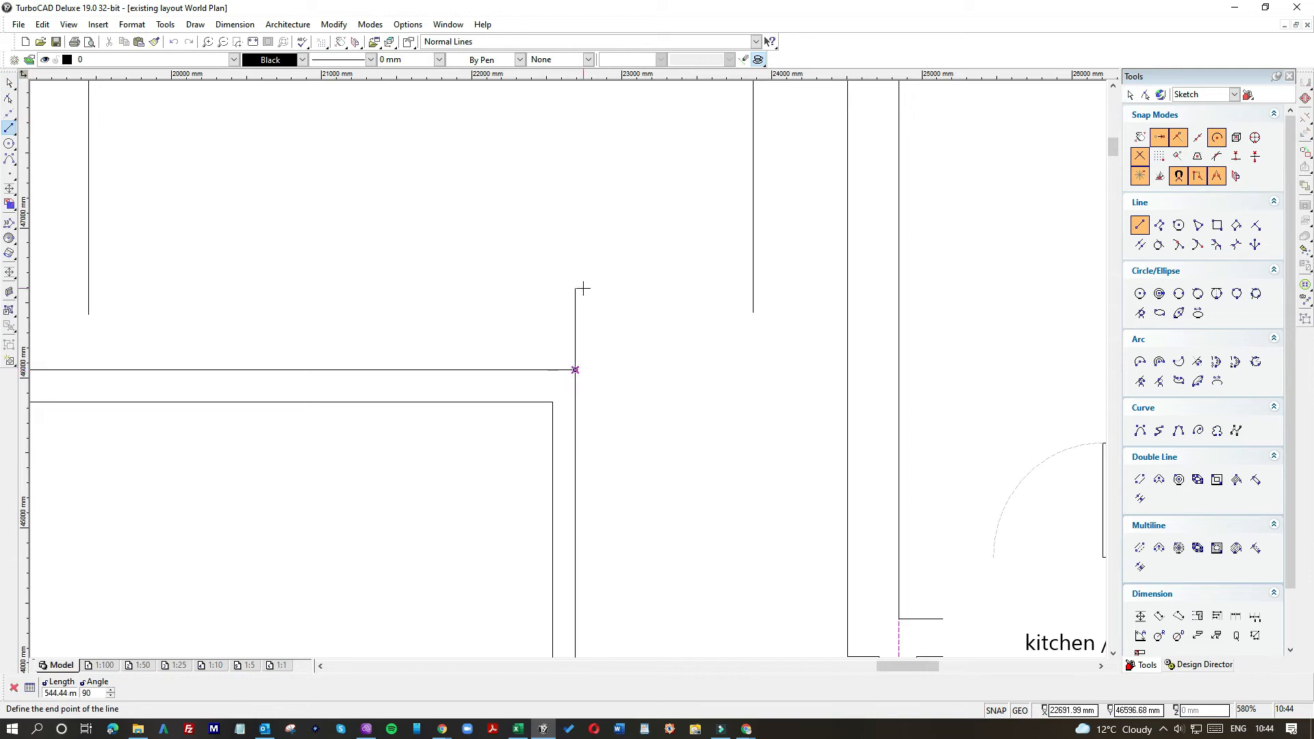
{"action": "key", "text": "Tab"}
{"action": "type", "text": "63"}
{"action": "key", "text": "Return"}
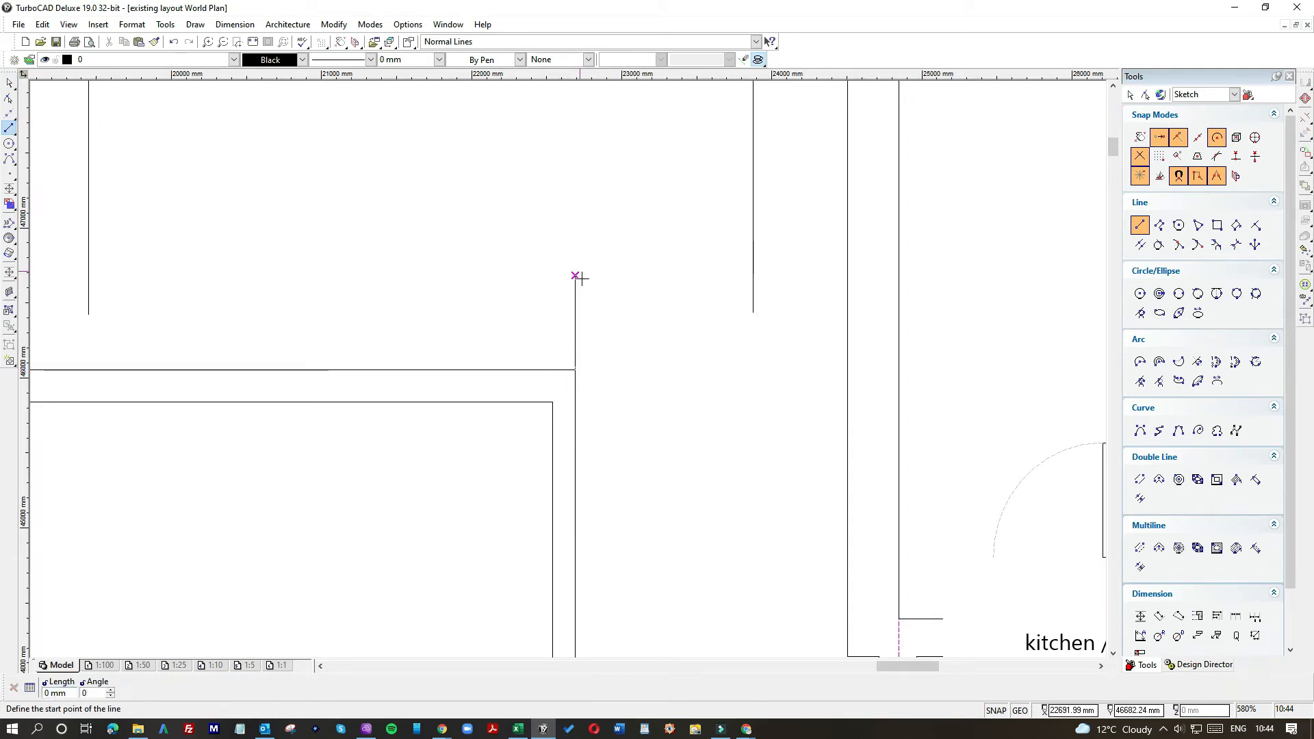
{"action": "left_click", "coordinate": [86, 271]}
Shorten the left vertical offset line so its lower end meets the new horizontal line.
{"action": "left_click", "coordinate": [11, 82]}
{"action": "left_click", "coordinate": [88, 243]}
{"action": "left_click_drag", "start_coordinate": [88, 315], "coordinate": [88, 275]}
{"action": "left_click", "coordinate": [232, 281]}
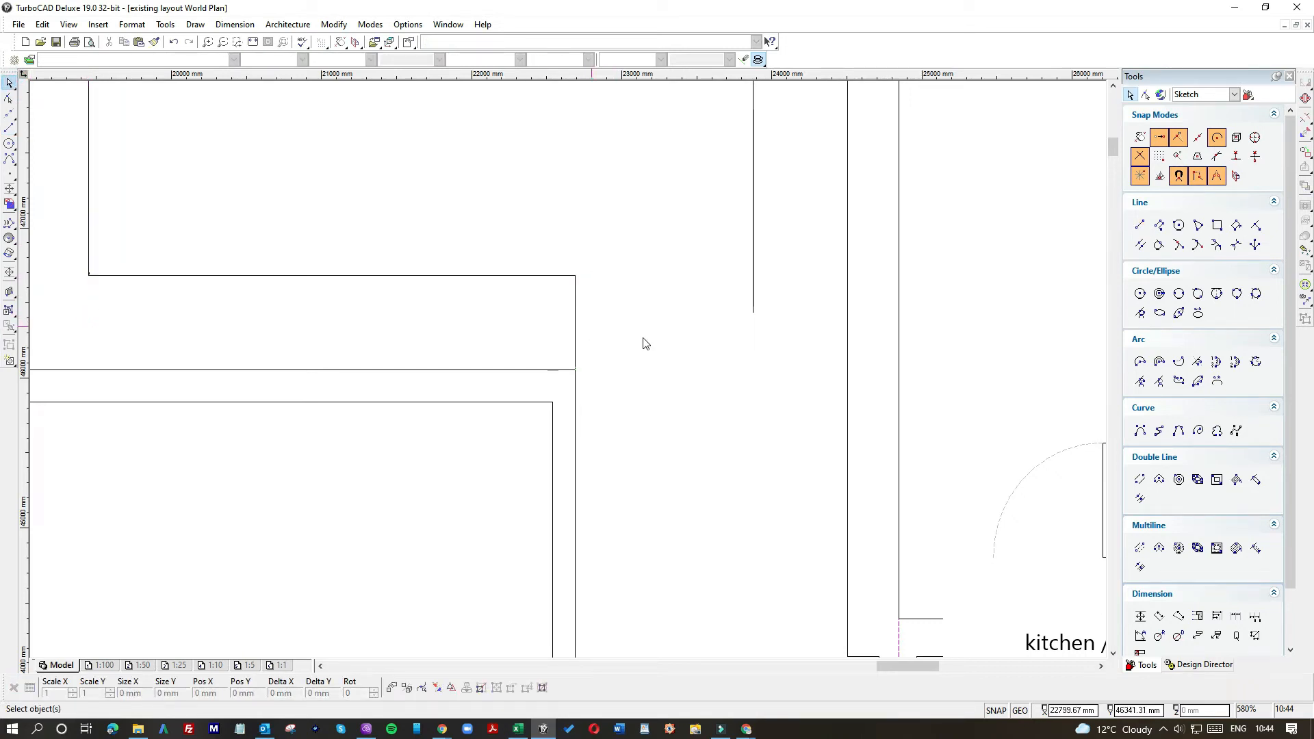
Replace the 630 mm vertical line with one slightly left of the room's corner, crossing the horizontal offset line and the room's outer wall line.
{"action": "left_click", "coordinate": [576, 314]}
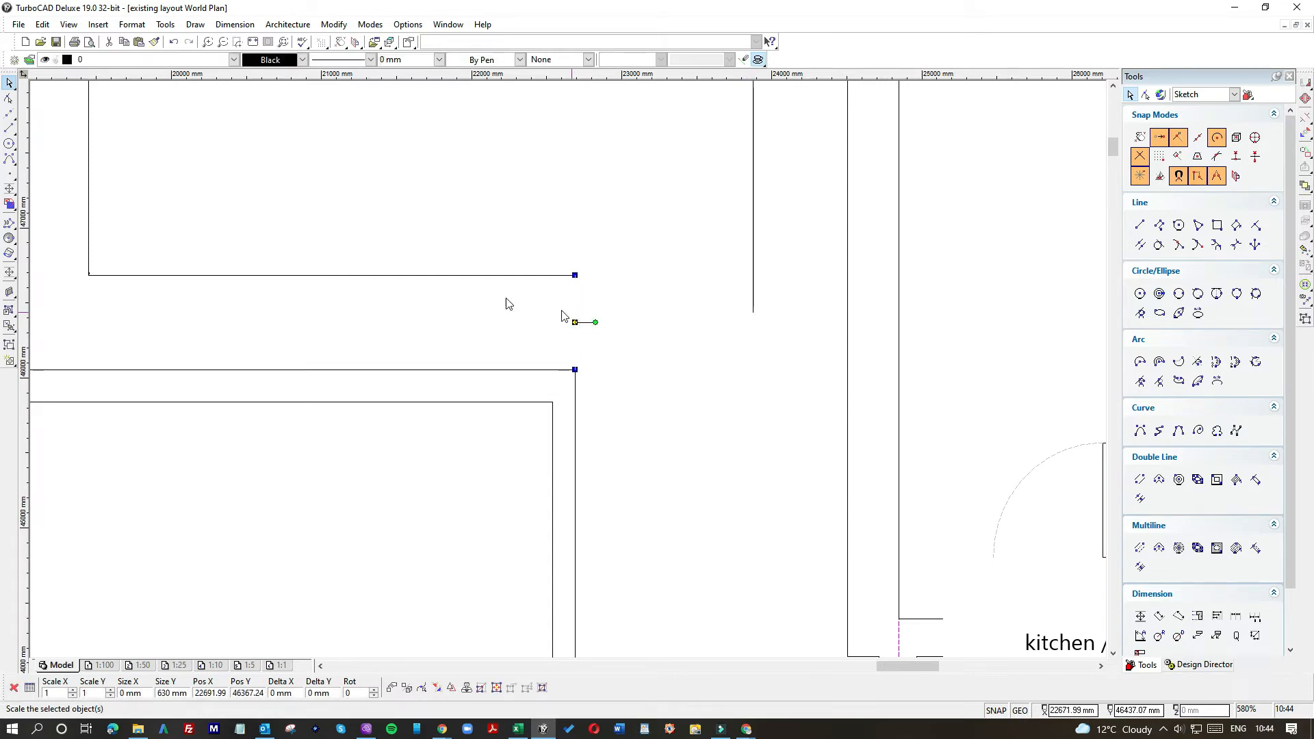
{"action": "key", "text": "Delete"}
{"action": "left_click", "coordinate": [8, 128]}
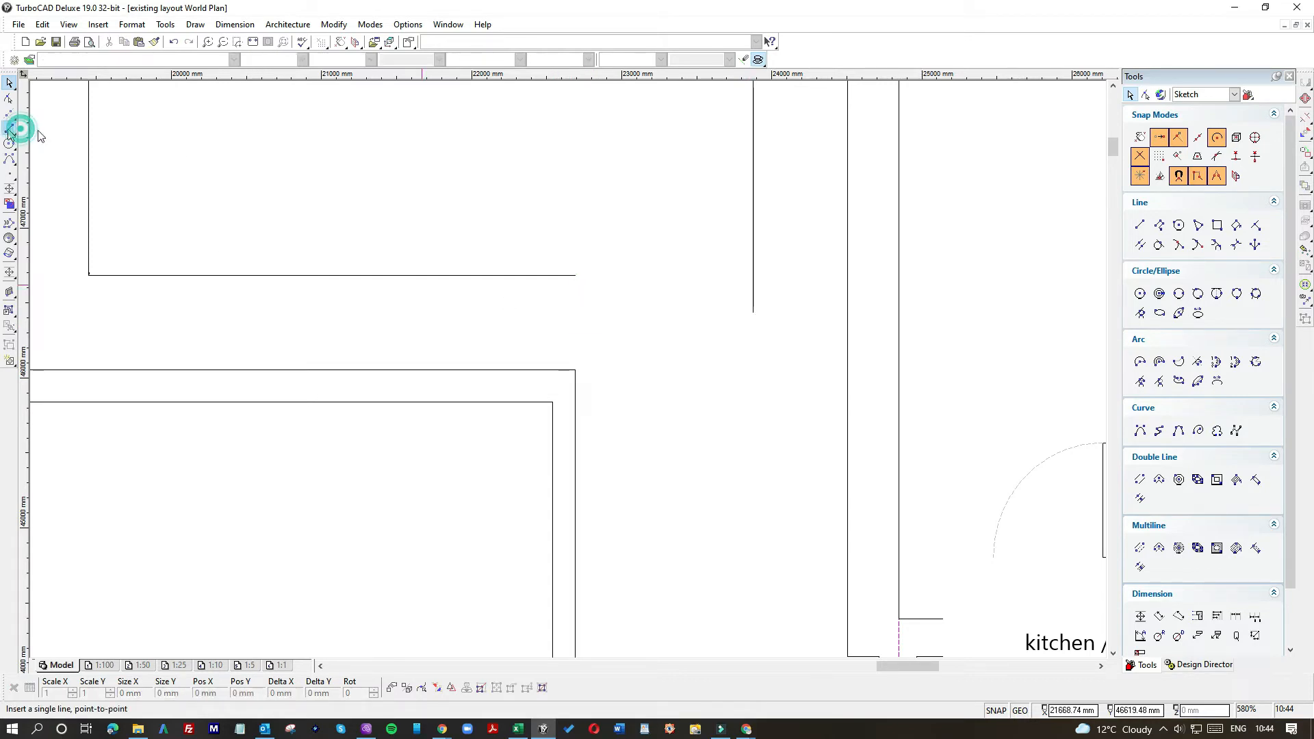
{"action": "left_click", "coordinate": [549, 216]}
{"action": "left_click", "coordinate": [550, 378]}
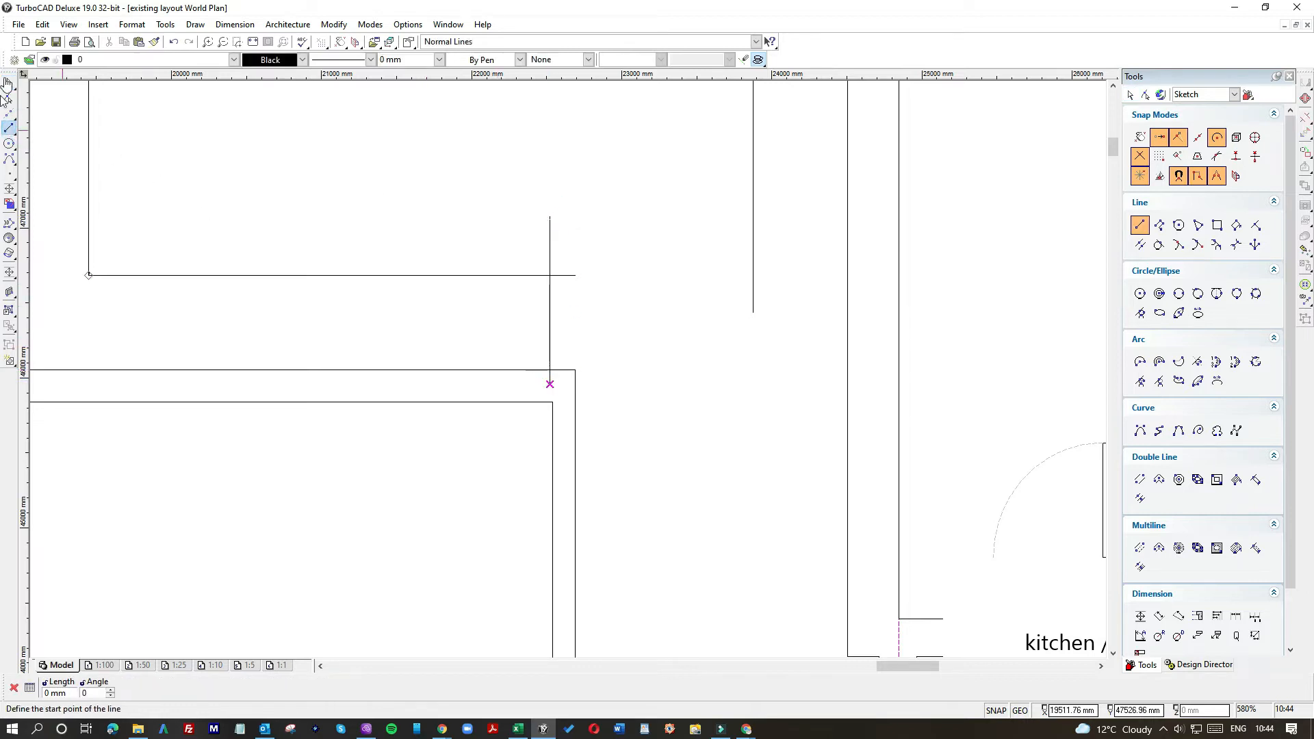
Trim the horizontal offset line back to the new end line, and shorten that line to span between it and the room's wall.
{"action": "left_click", "coordinate": [9, 83]}
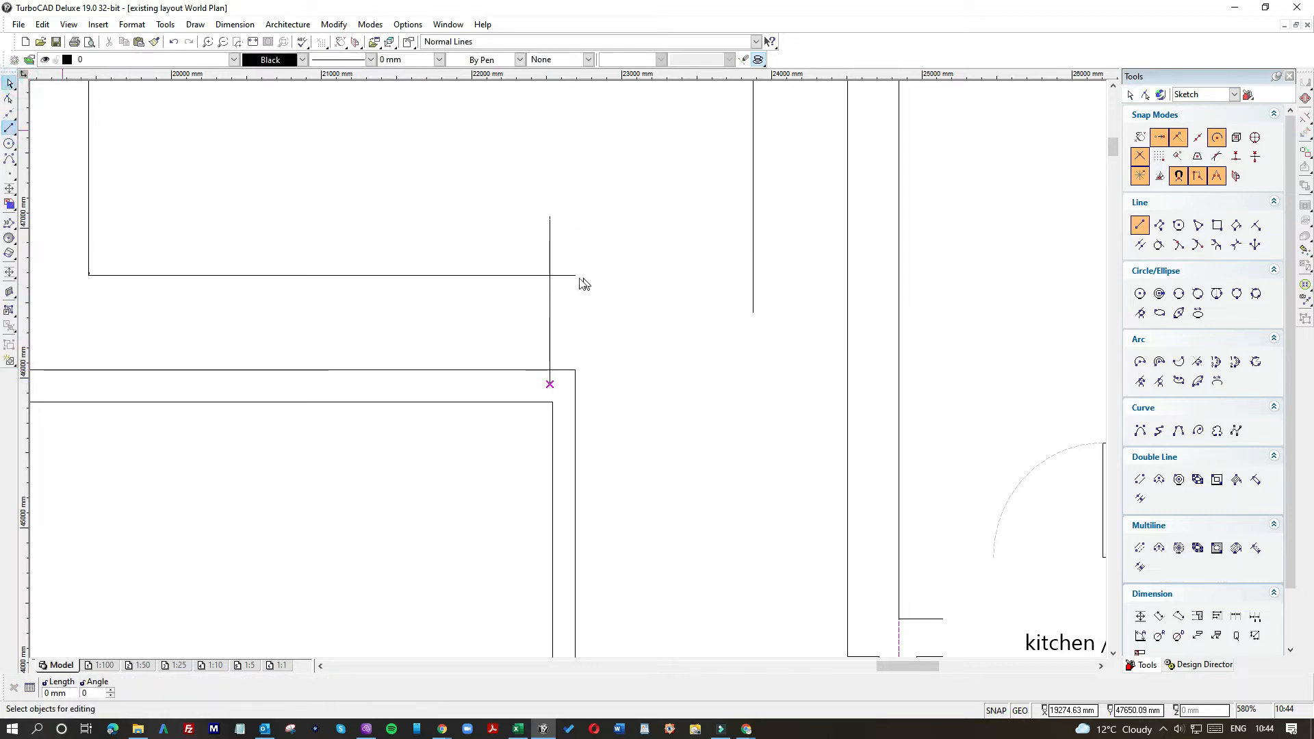
{"action": "left_click", "coordinate": [573, 275]}
{"action": "left_click_drag", "start_coordinate": [575, 275], "coordinate": [549, 276]}
{"action": "left_click", "coordinate": [548, 217]}
{"action": "left_click", "coordinate": [552, 343]}
{"action": "left_click_drag", "start_coordinate": [548, 386], "coordinate": [549, 373]}
{"action": "left_click", "coordinate": [633, 384]}
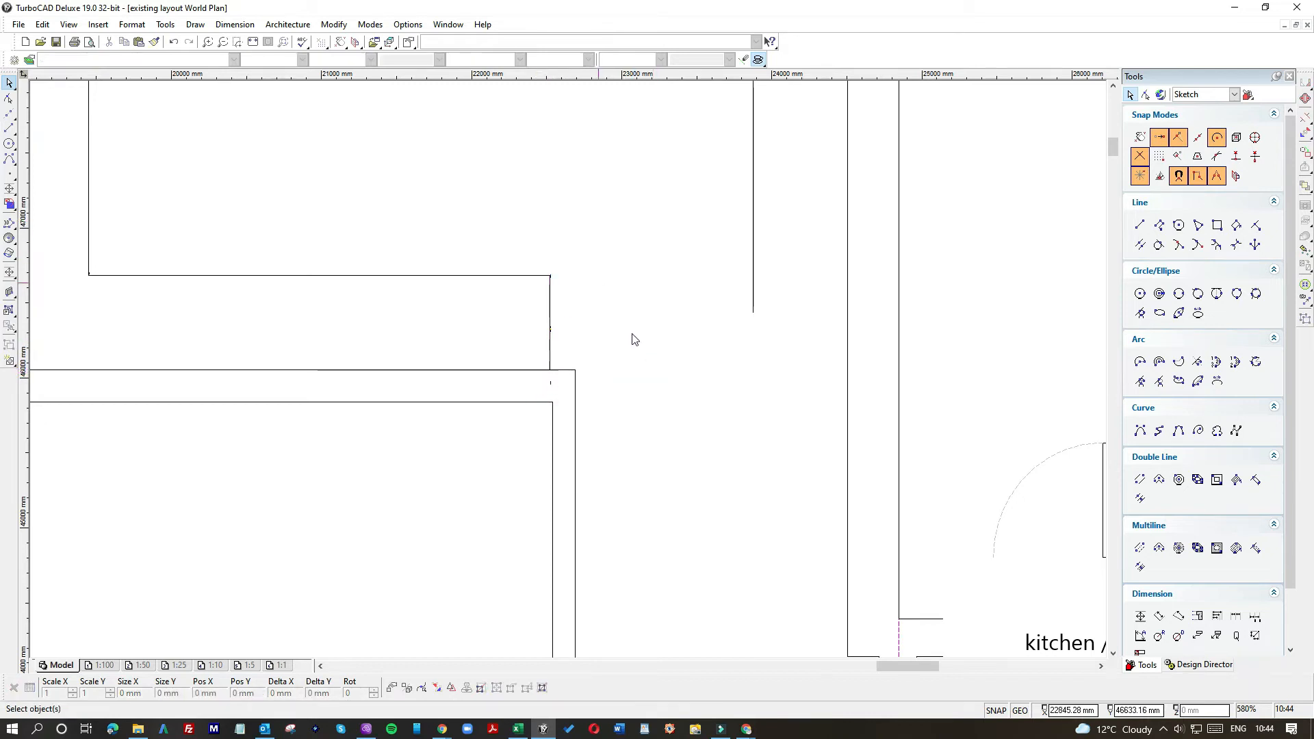
Stretch the vertical offset line beside the right side wall downward to about 3870 mm long.
{"action": "scroll", "coordinate": [569, 376], "scroll_direction": "up", "scroll_amount": 2}
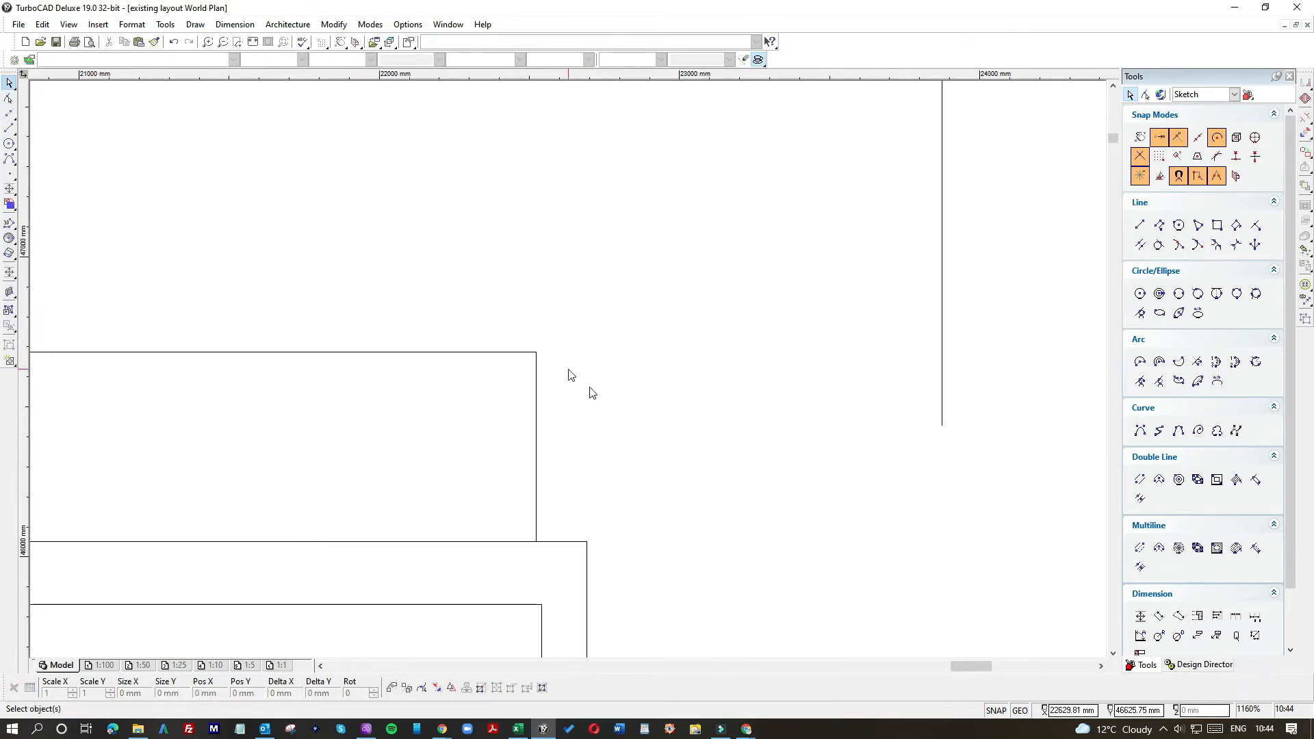
{"action": "scroll", "coordinate": [569, 375], "scroll_direction": "down", "scroll_amount": 2}
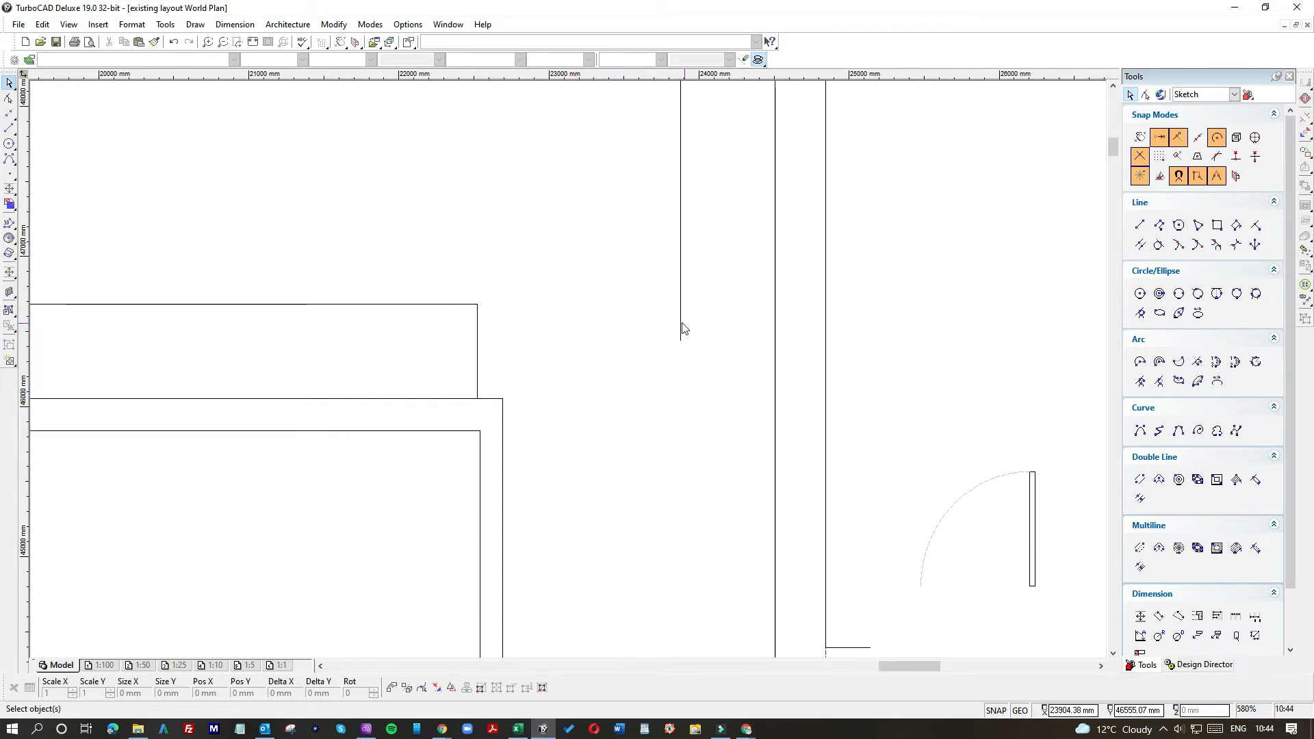
{"action": "left_click", "coordinate": [681, 340]}
{"action": "left_click", "coordinate": [678, 340]}
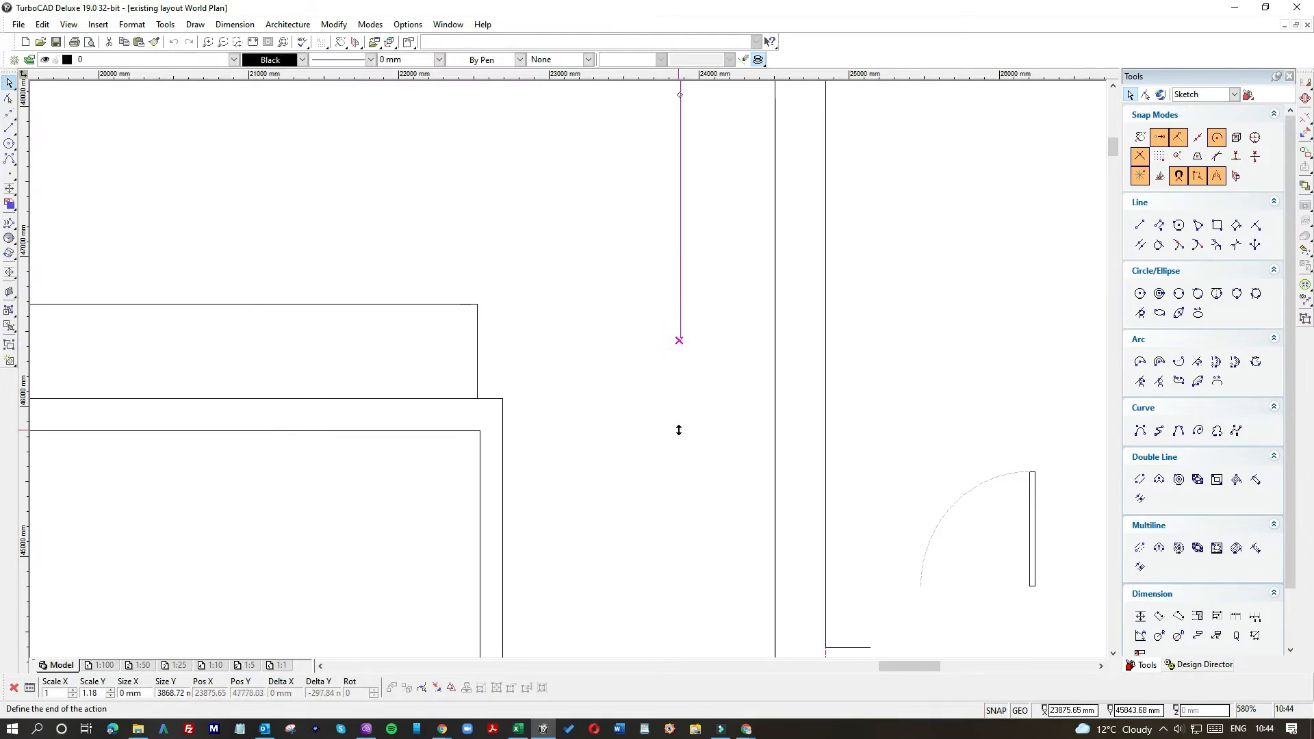
Draw a horizontal line through the right offset line's lower end, crossing the right side wall's inner line.
{"action": "left_click", "coordinate": [8, 127]}
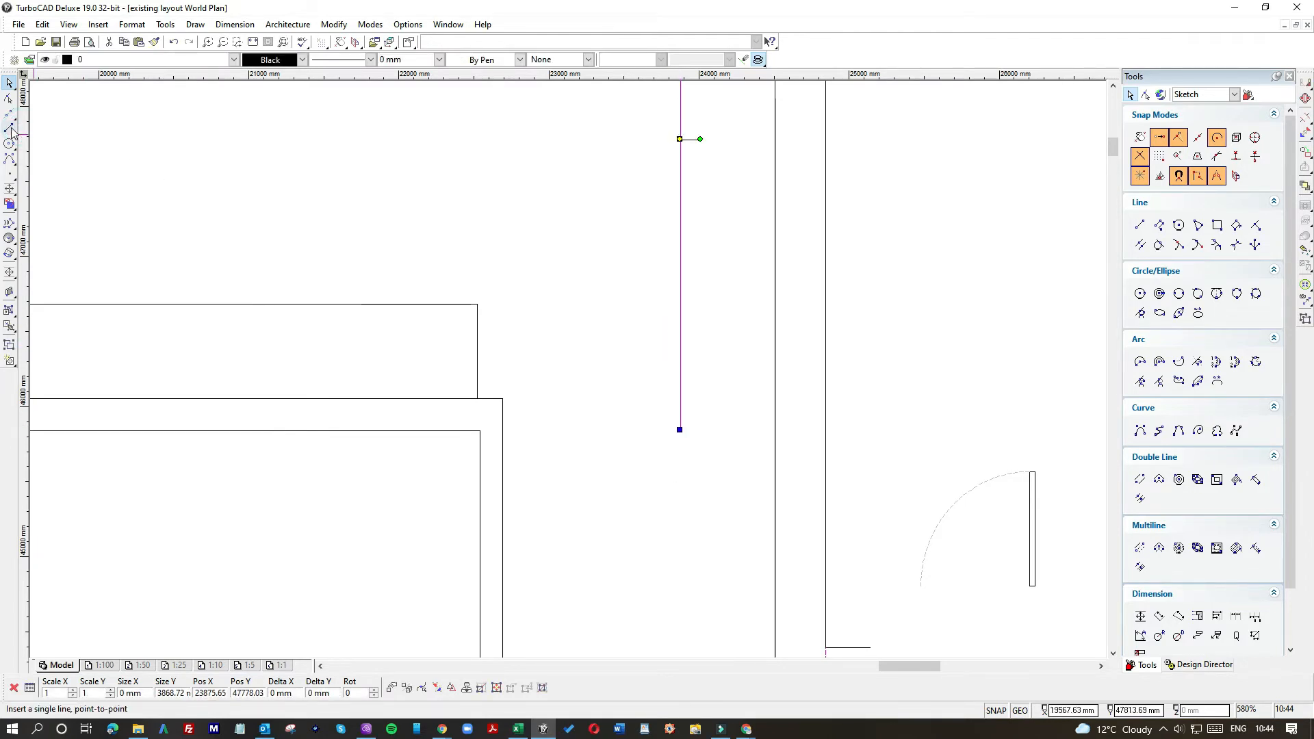
{"action": "left_click", "coordinate": [655, 431]}
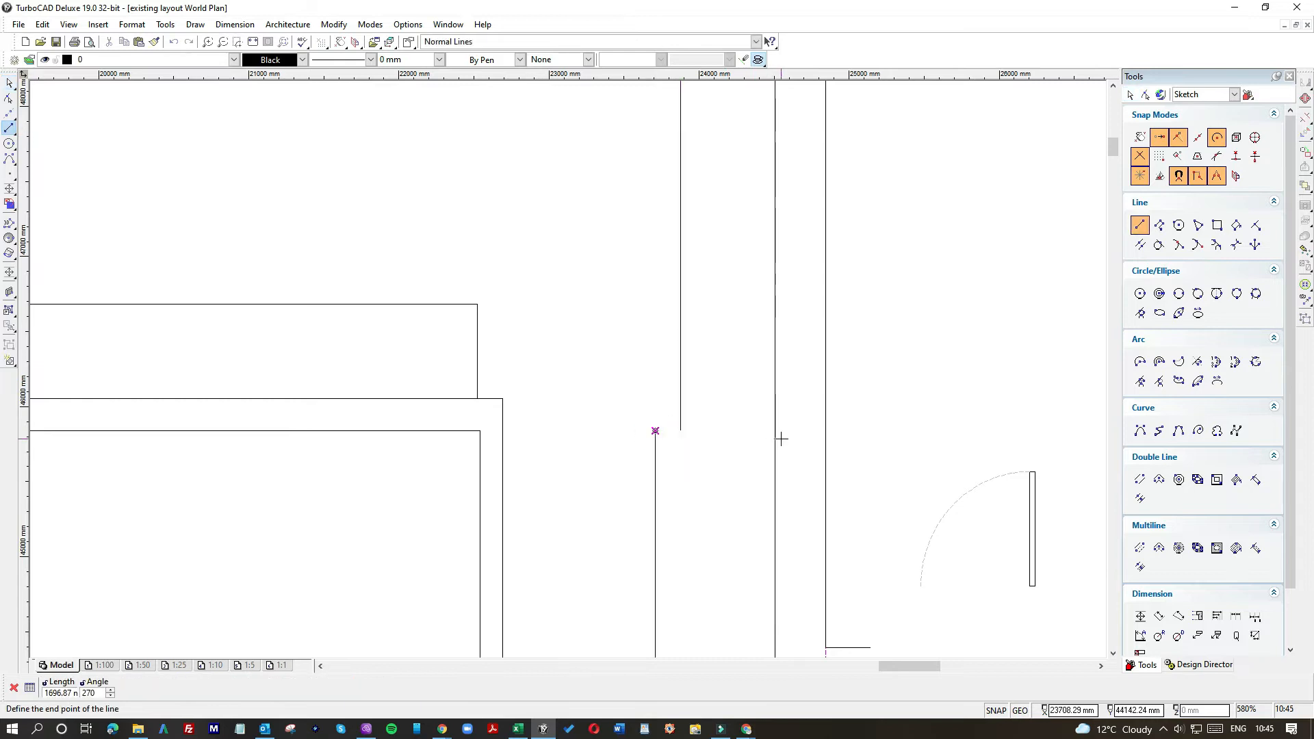
{"action": "left_click", "coordinate": [791, 430]}
Shorten both ends of the horizontal closing line to meet the right offset line and the side wall's inner line.
{"action": "left_click", "coordinate": [7, 82]}
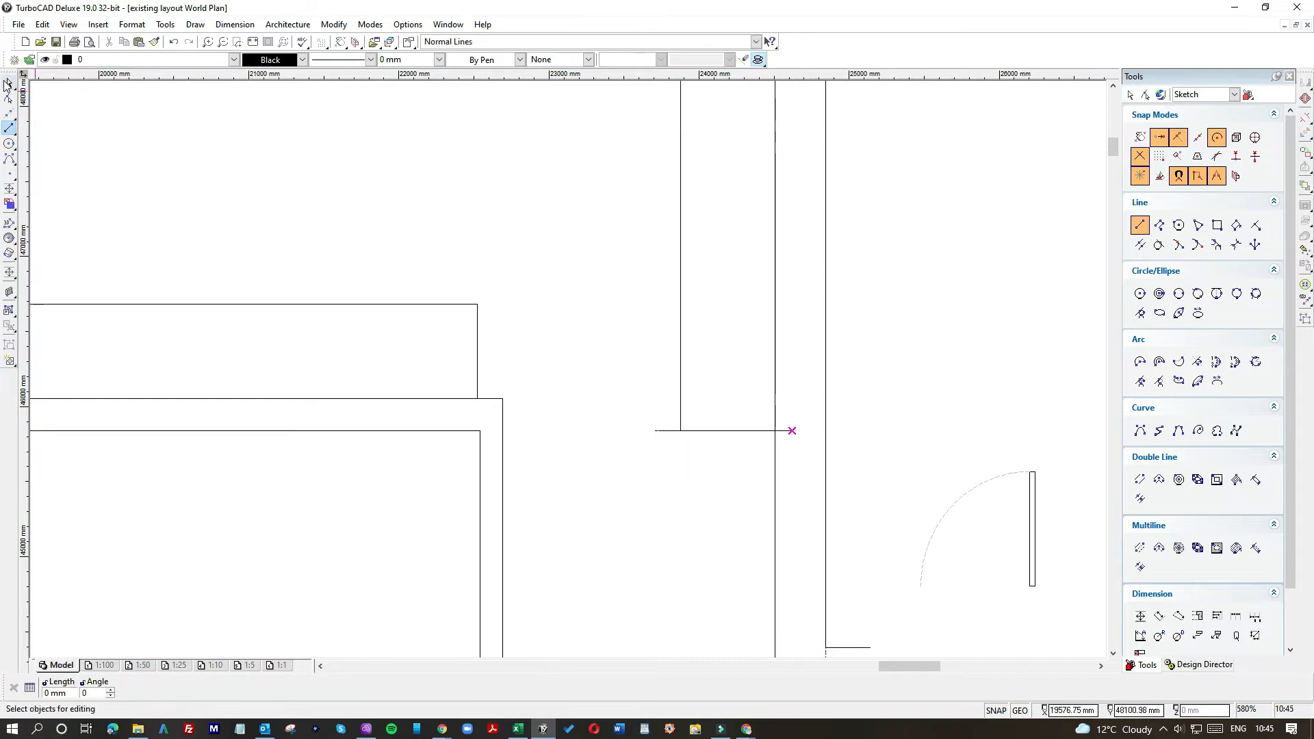
{"action": "left_click", "coordinate": [711, 431]}
{"action": "left_click_drag", "start_coordinate": [654, 430], "coordinate": [680, 431]}
{"action": "left_click", "coordinate": [717, 462]}
{"action": "left_click", "coordinate": [787, 431]}
{"action": "left_click_drag", "start_coordinate": [792, 431], "coordinate": [776, 431]}
{"action": "left_click", "coordinate": [745, 463]}
{"action": "scroll", "coordinate": [566, 372], "scroll_direction": "down", "scroll_amount": 5}
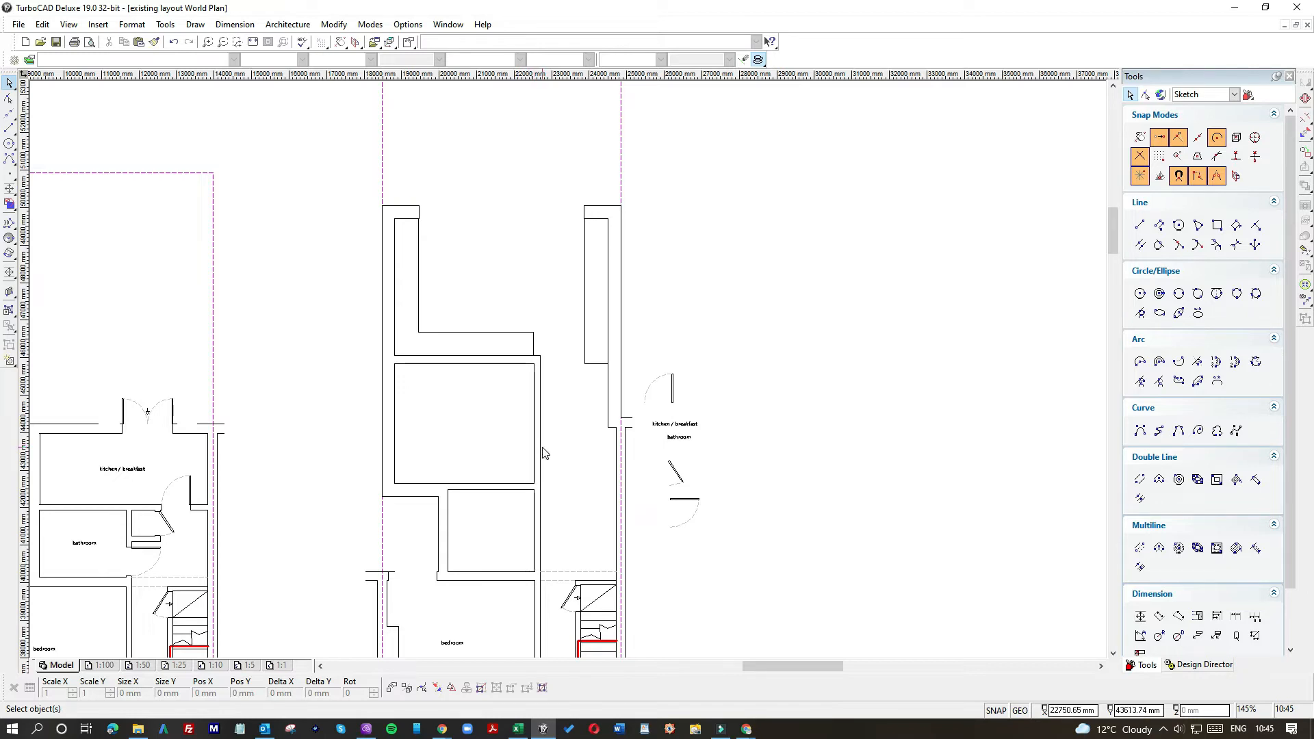
Draw a 762 by 762 mm square inside the upper inner room.
{"action": "scroll", "coordinate": [568, 374], "scroll_direction": "up", "scroll_amount": 4}
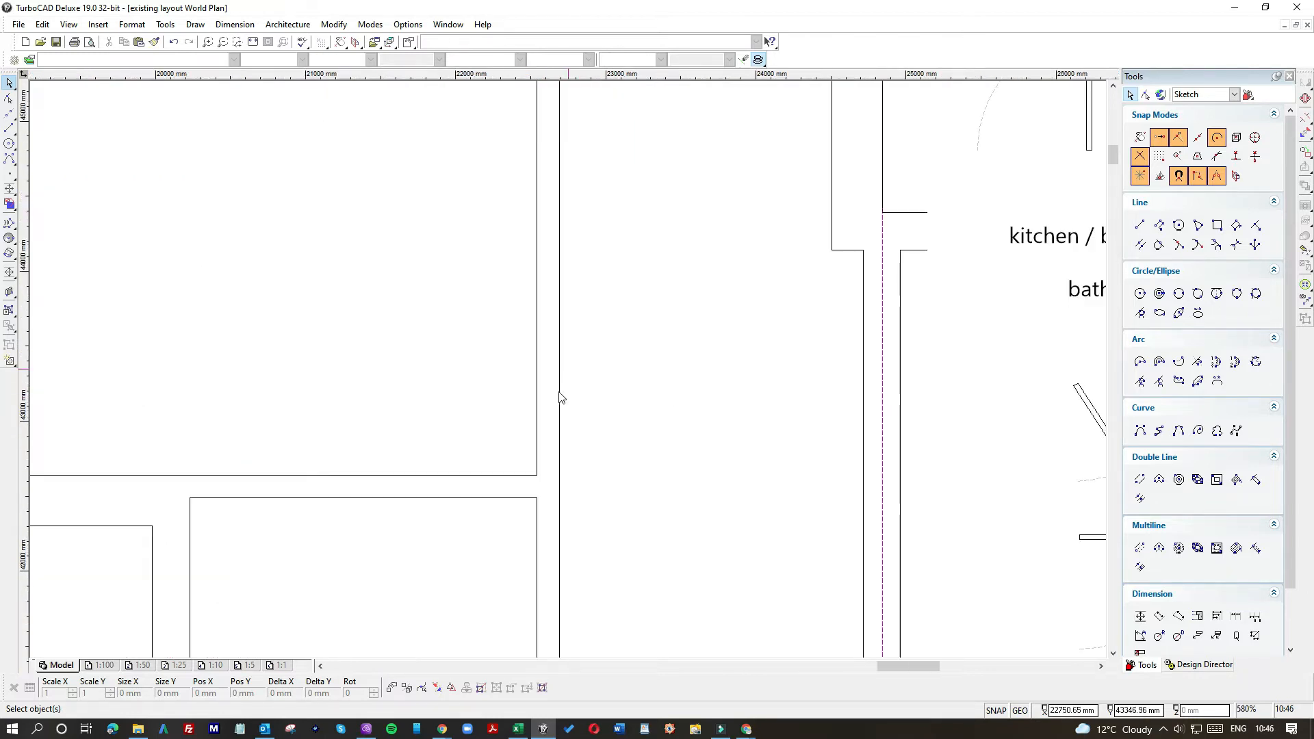
{"action": "scroll", "coordinate": [528, 442], "scroll_direction": "up", "scroll_amount": 2}
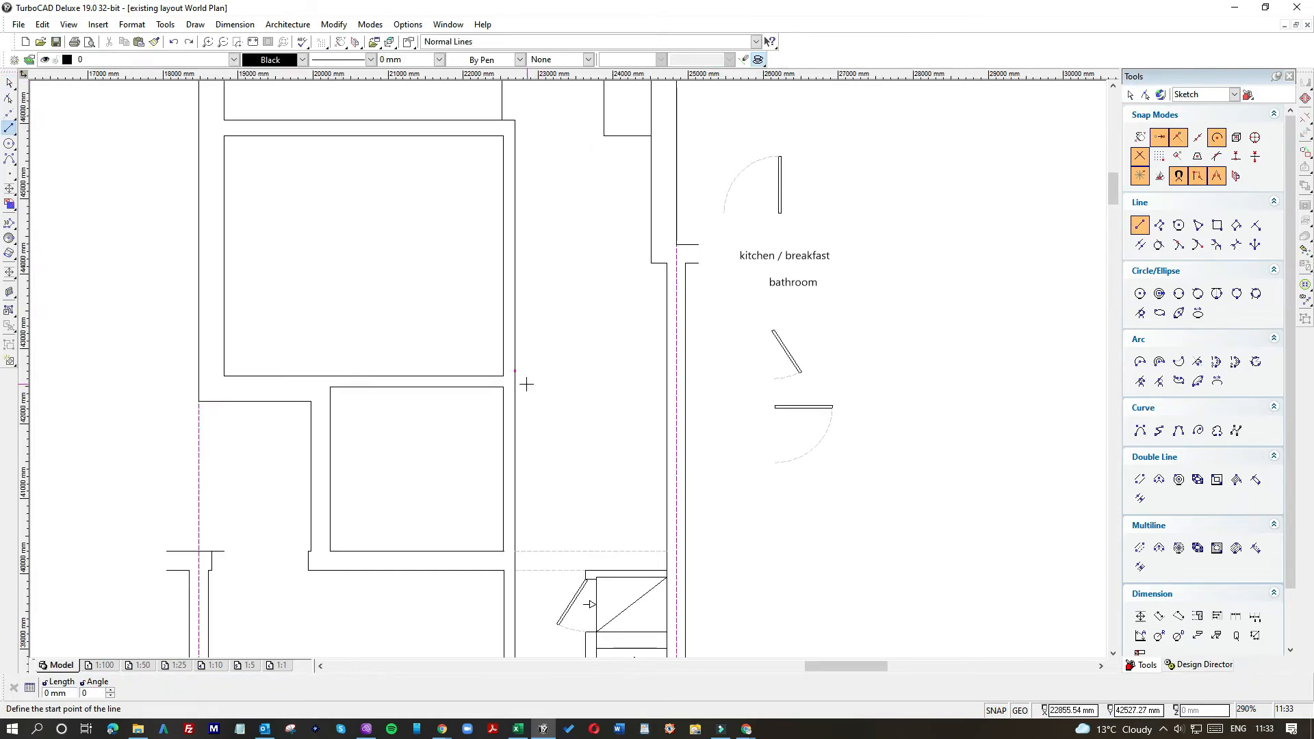
{"action": "scroll", "coordinate": [547, 370], "scroll_direction": "up", "scroll_amount": 2}
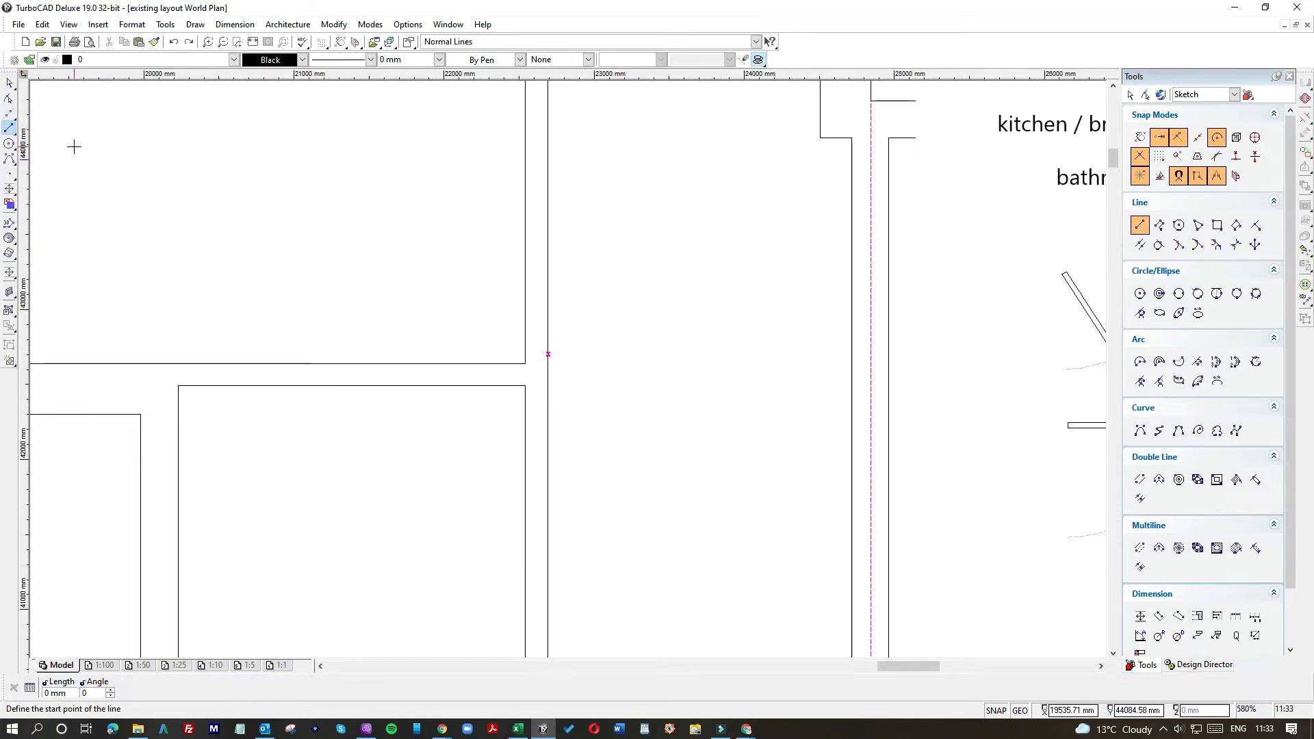
{"action": "scroll", "coordinate": [326, 369], "scroll_direction": "down", "scroll_amount": 2}
{"action": "scroll", "coordinate": [569, 370], "scroll_direction": "up", "scroll_amount": 2}
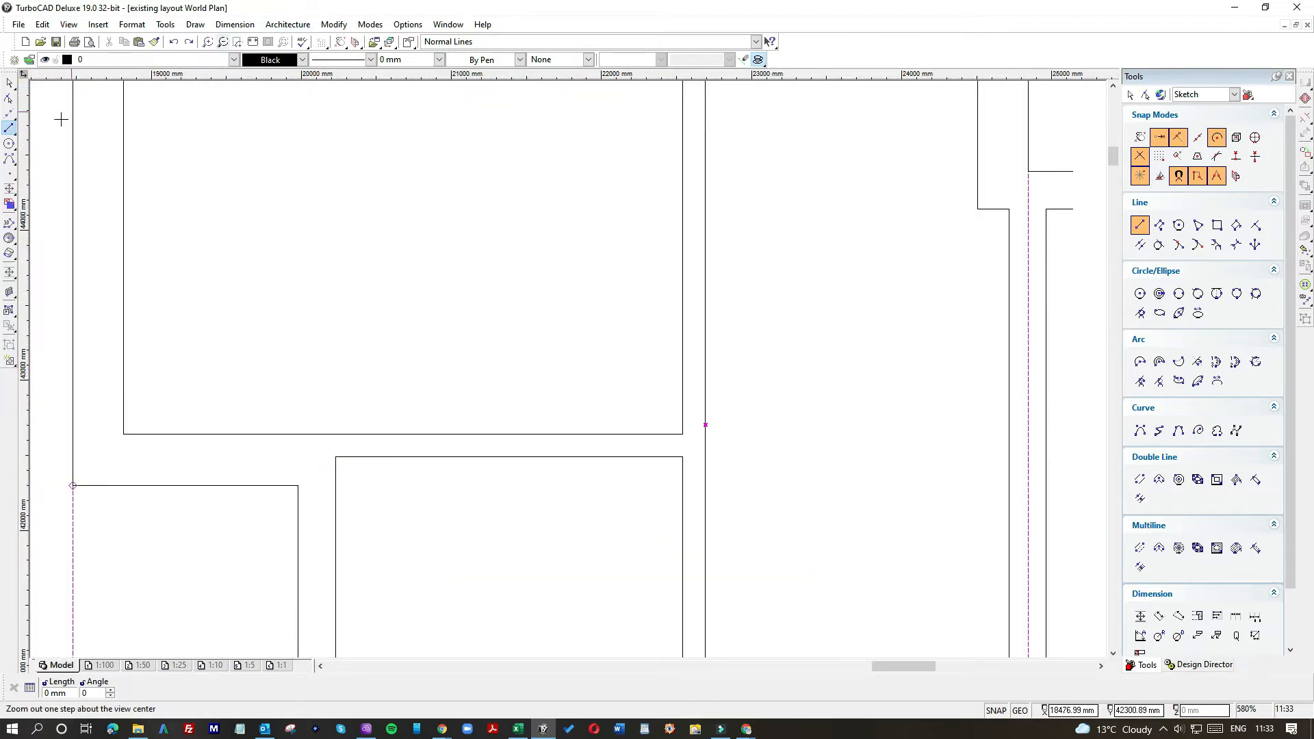
{"action": "left_click", "coordinate": [11, 129]}
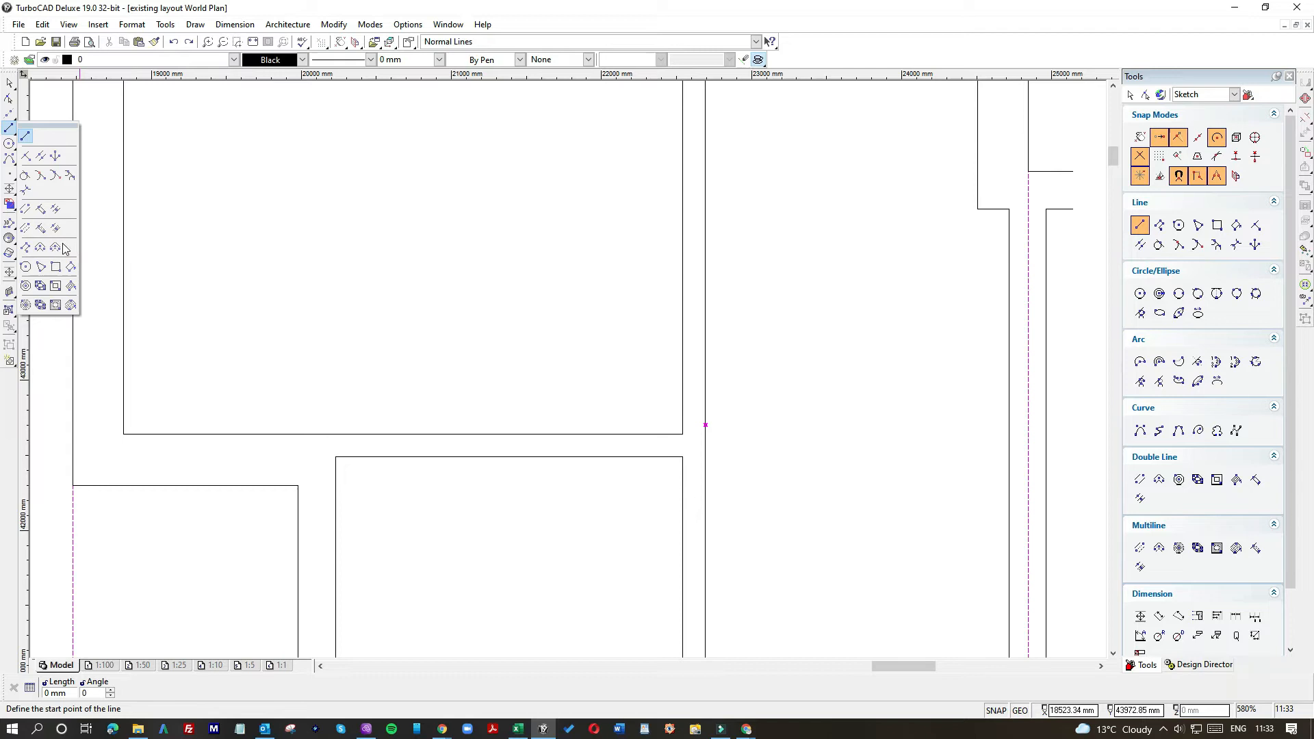
{"action": "left_click", "coordinate": [56, 267]}
{"action": "left_click", "coordinate": [446, 198]}
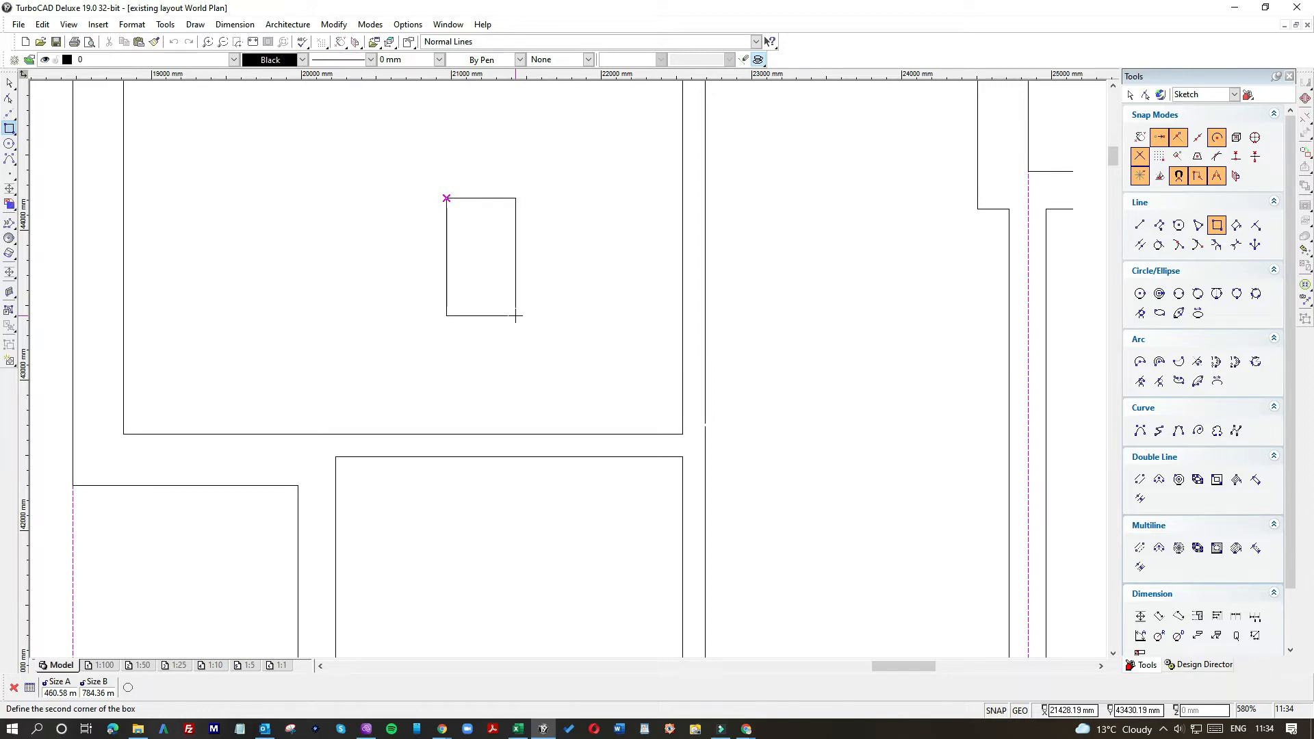
{"action": "key", "text": "Tab"}
{"action": "type", "text": "6"}
{"action": "type", "text": "762"}
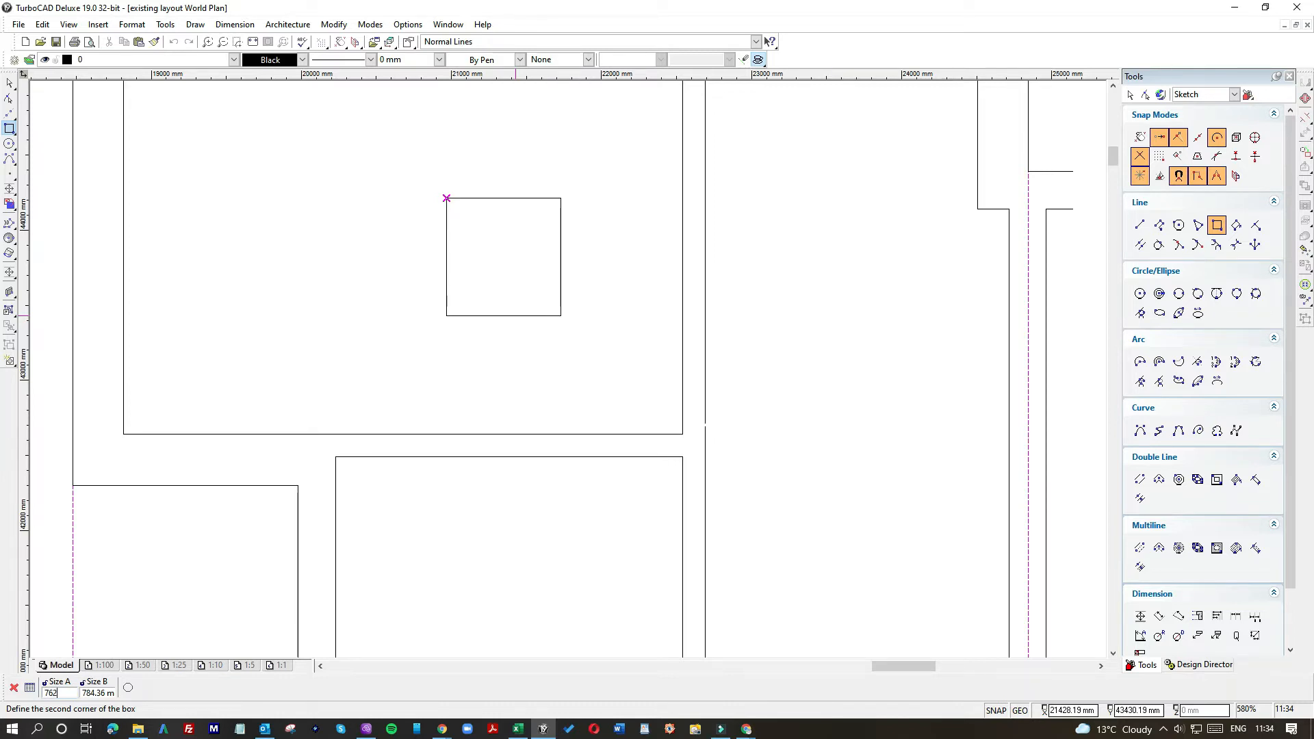
{"action": "key", "text": "Tab"}
{"action": "type", "text": "762"}
{"action": "key", "text": "Return"}
Move the square across the upper room's right wall, just above its lower-right corner, and deselect it.
{"action": "left_click", "coordinate": [10, 83]}
{"action": "left_click", "coordinate": [510, 200]}
{"action": "left_click_drag", "start_coordinate": [503, 255], "coordinate": [692, 381]}
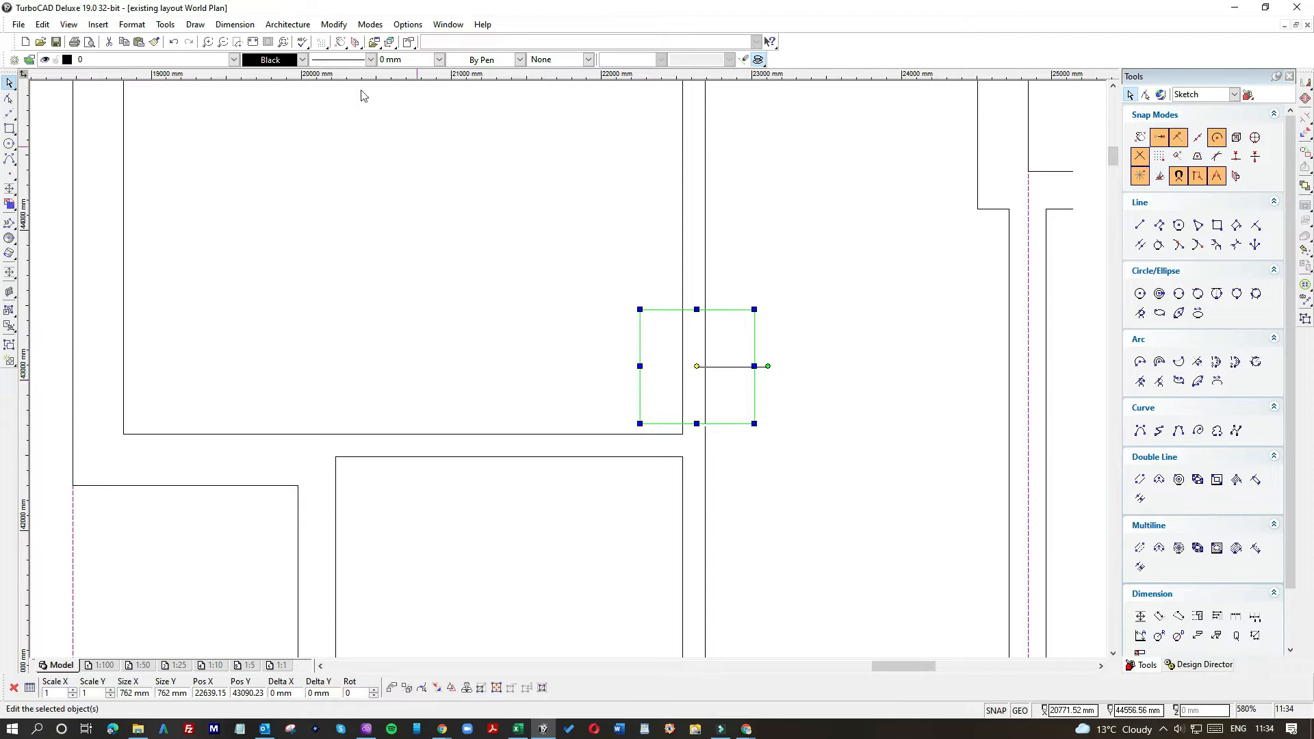
{"action": "left_click", "coordinate": [334, 24]}
{"action": "left_click", "coordinate": [565, 153]}
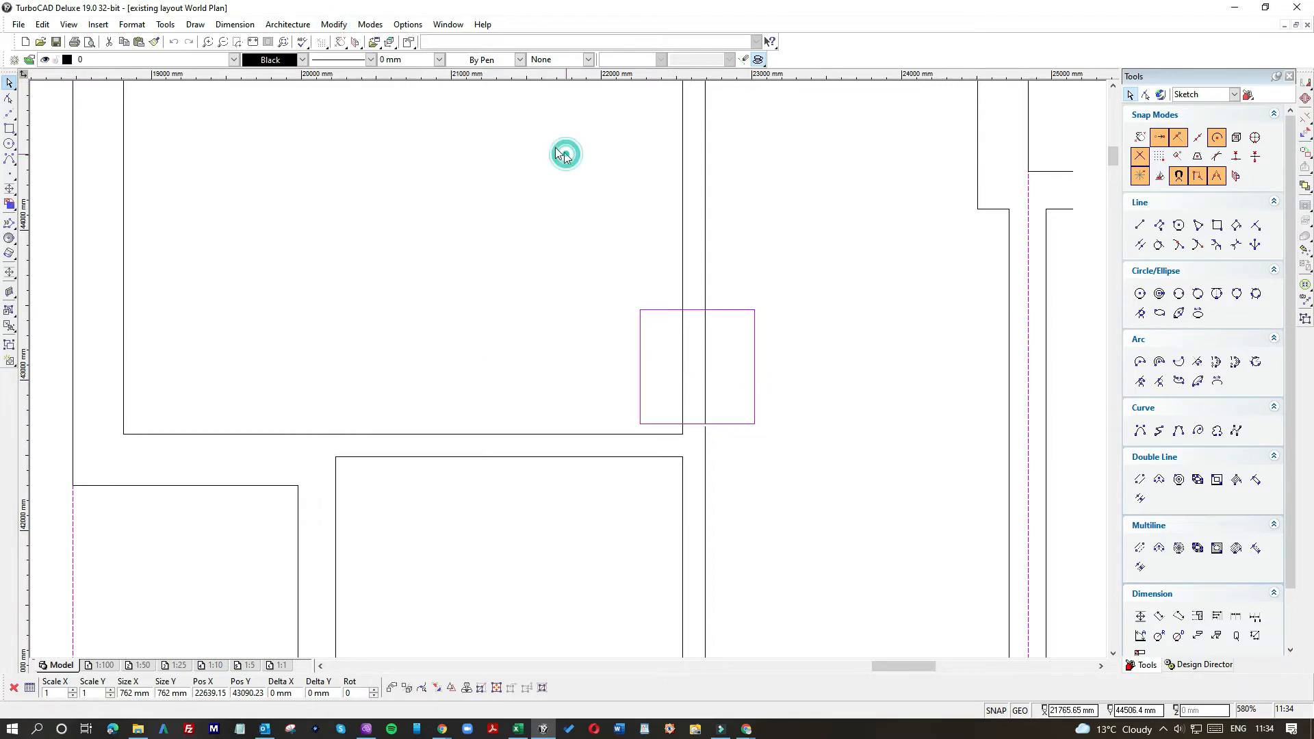
Trim the two wall lines inside the square to form a doorway, and move the square back into the upper room.
{"action": "left_click", "coordinate": [334, 24]}
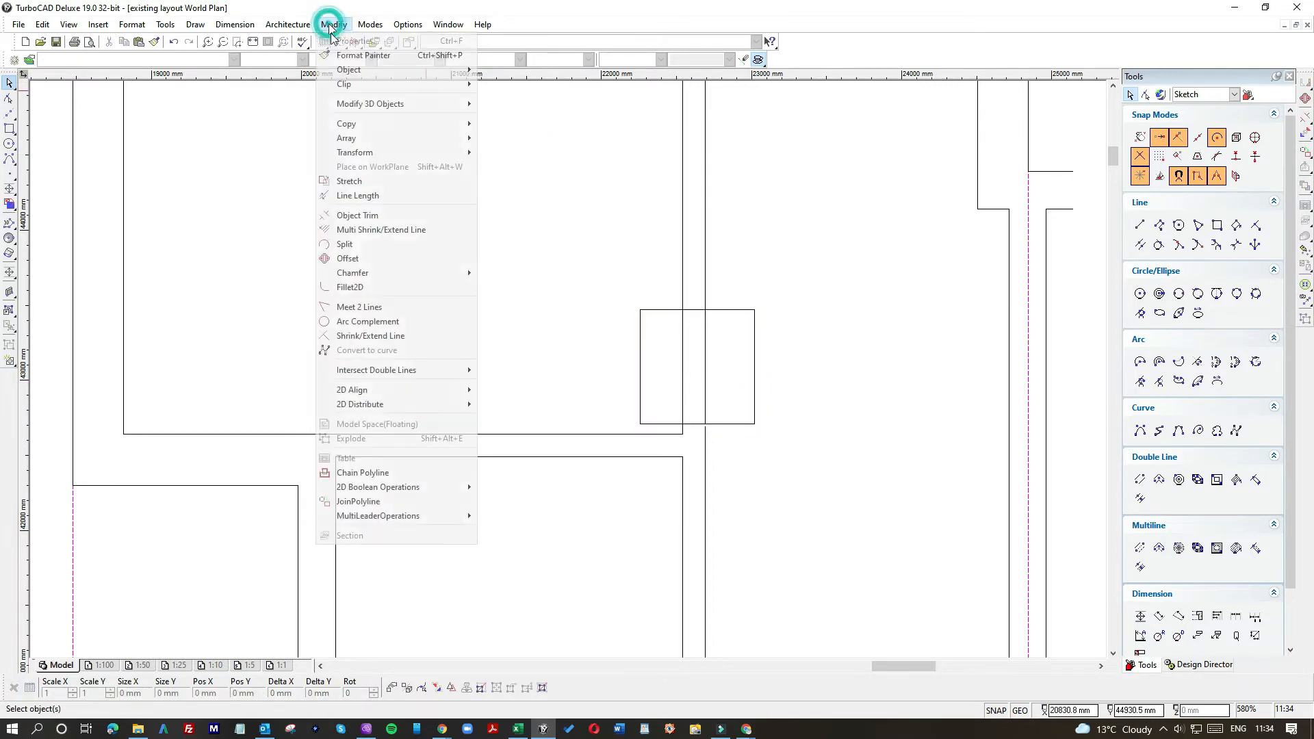
{"action": "left_click", "coordinate": [353, 216]}
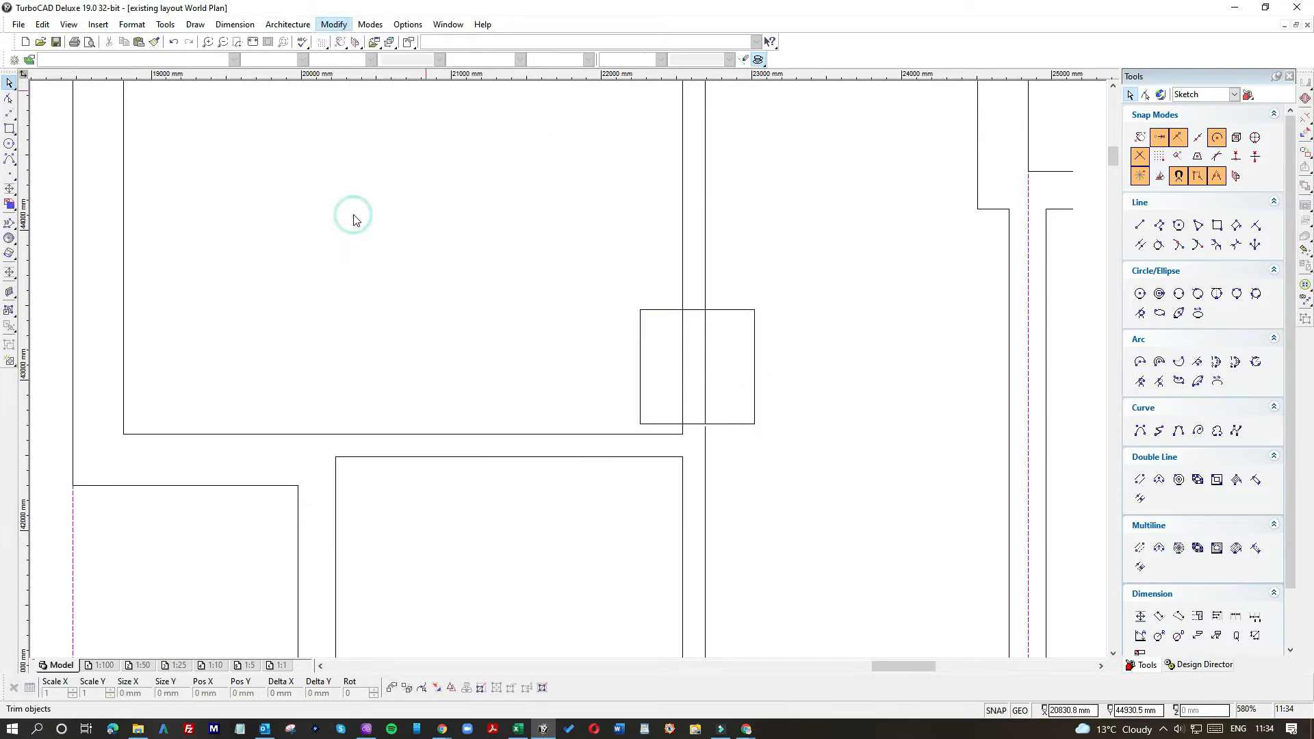
{"action": "left_click", "coordinate": [685, 329]}
{"action": "left_click", "coordinate": [8, 82]}
{"action": "left_click", "coordinate": [716, 308]}
{"action": "left_click_drag", "start_coordinate": [727, 322], "coordinate": [504, 205]}
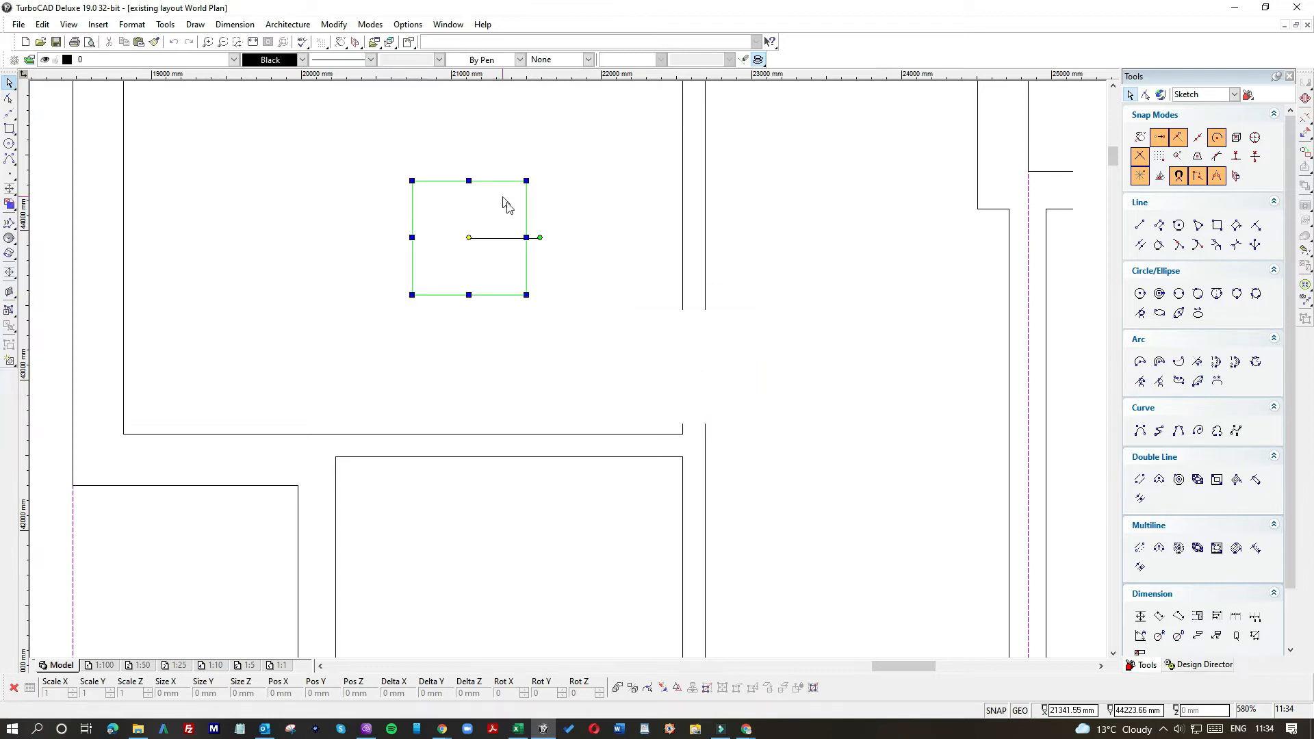
Draw short horizontal lines closing the cut wall ends above and below the upper room's doorway.
{"action": "left_click", "coordinate": [10, 129]}
{"action": "left_click", "coordinate": [26, 140]}
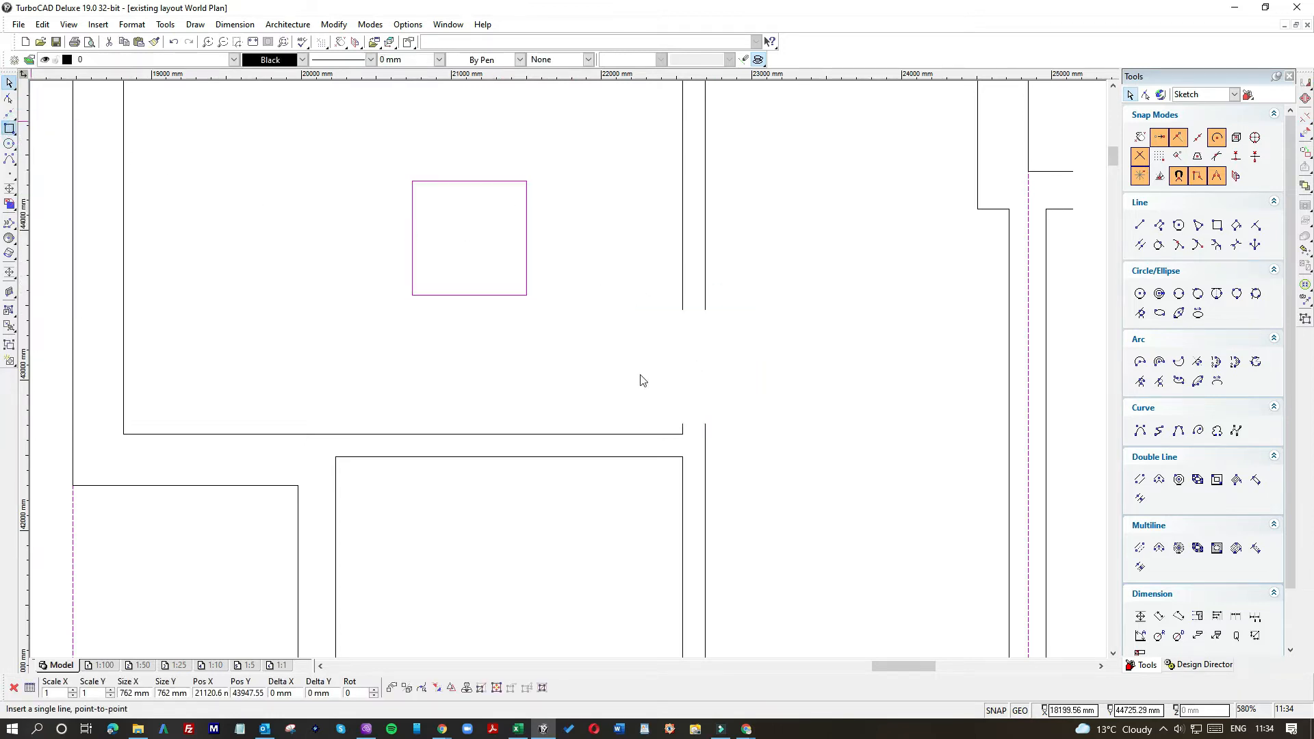
{"action": "left_click", "coordinate": [682, 309]}
{"action": "left_click", "coordinate": [705, 309]}
{"action": "left_click", "coordinate": [683, 424]}
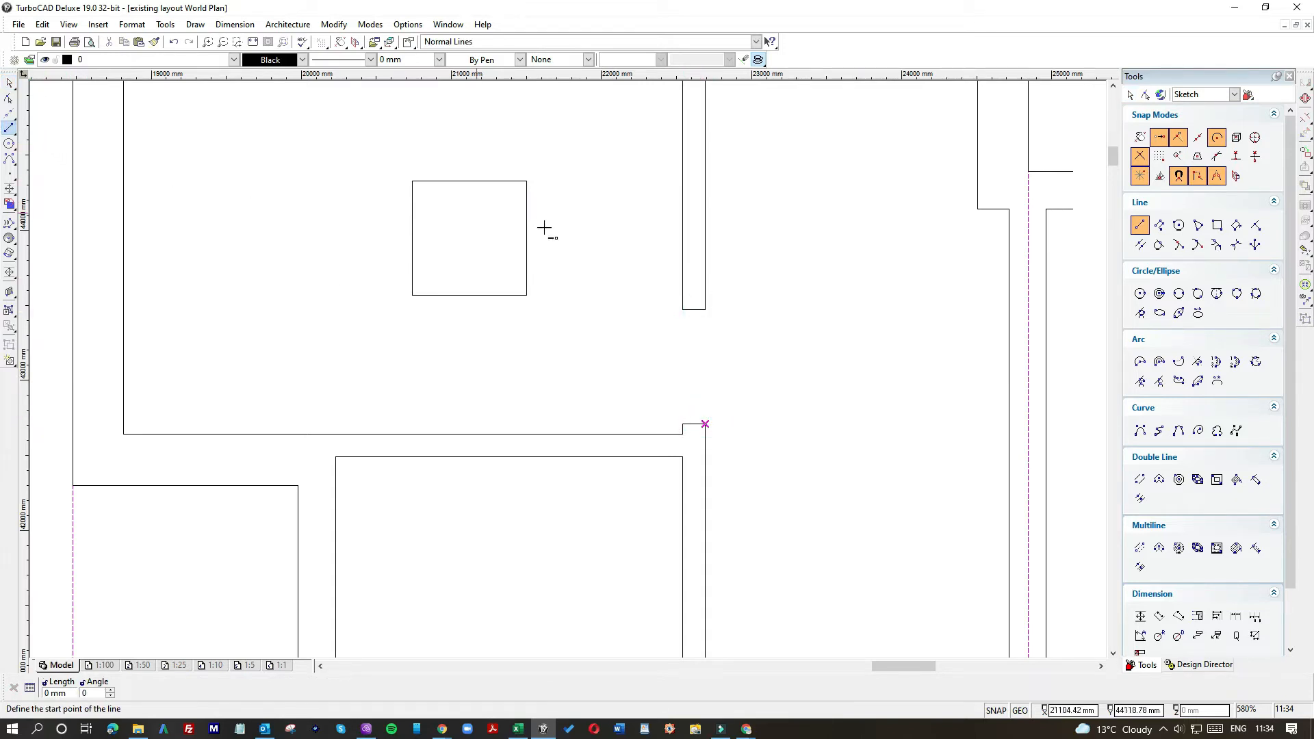
{"action": "right_click", "coordinate": [795, 269]}
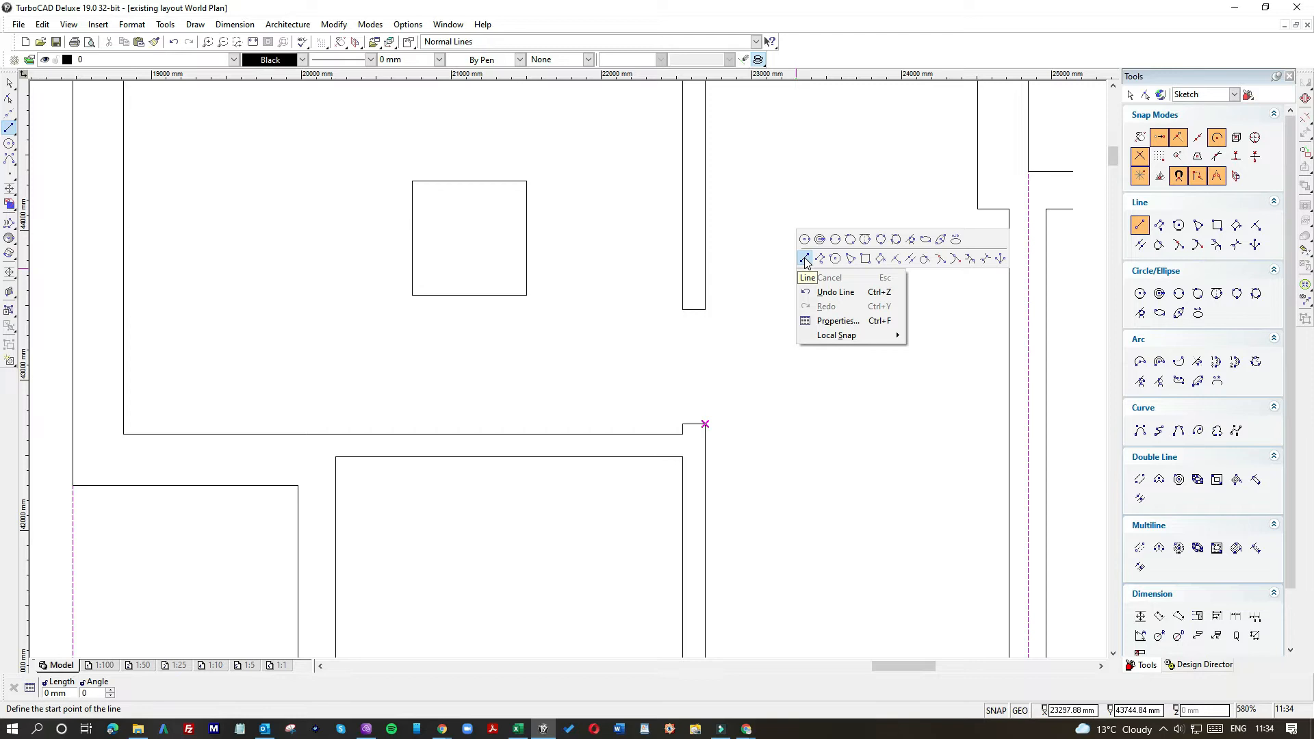
{"action": "left_click", "coordinate": [10, 89]}
Move the 762 mm square from the upper room down into the lower room.
{"action": "scroll", "coordinate": [561, 219], "scroll_direction": "down", "scroll_amount": 1}
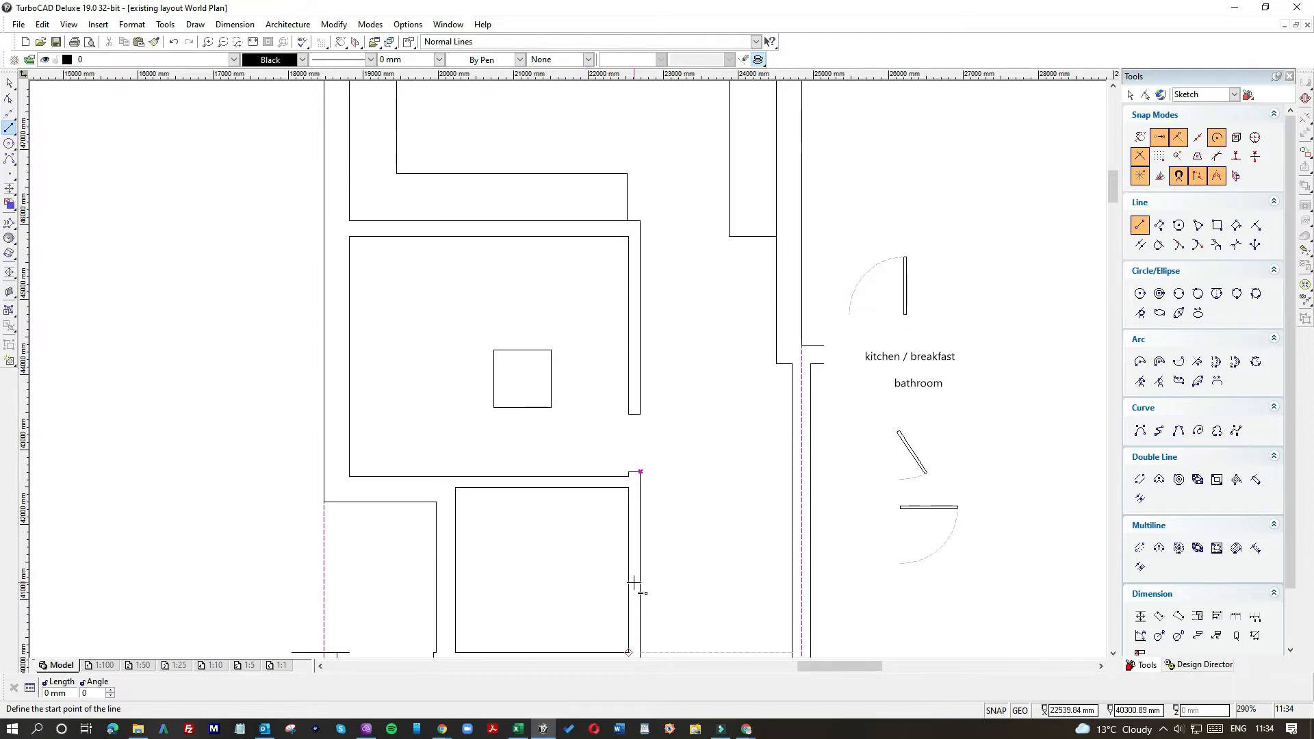
{"action": "left_click", "coordinate": [10, 83]}
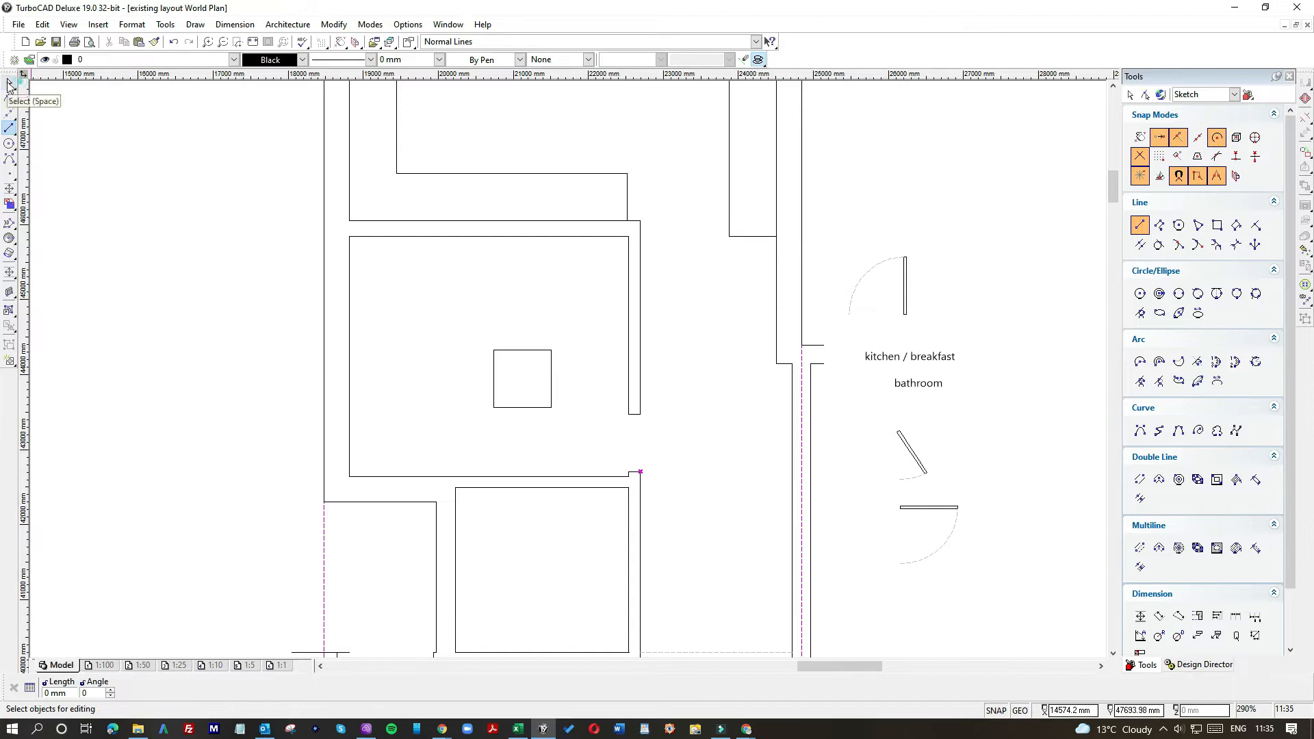
{"action": "left_click", "coordinate": [516, 350]}
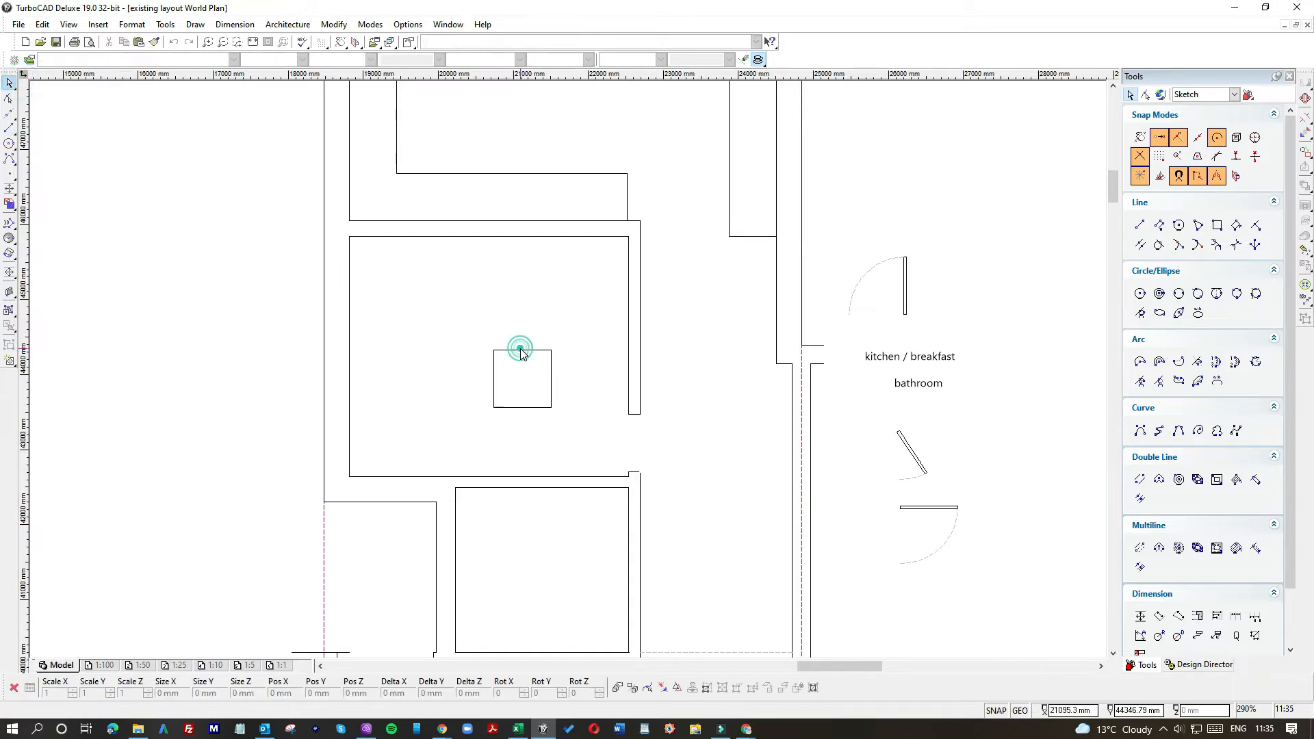
{"action": "left_click", "coordinate": [508, 387]}
{"action": "scroll", "coordinate": [569, 373], "scroll_direction": "down", "scroll_amount": 3}
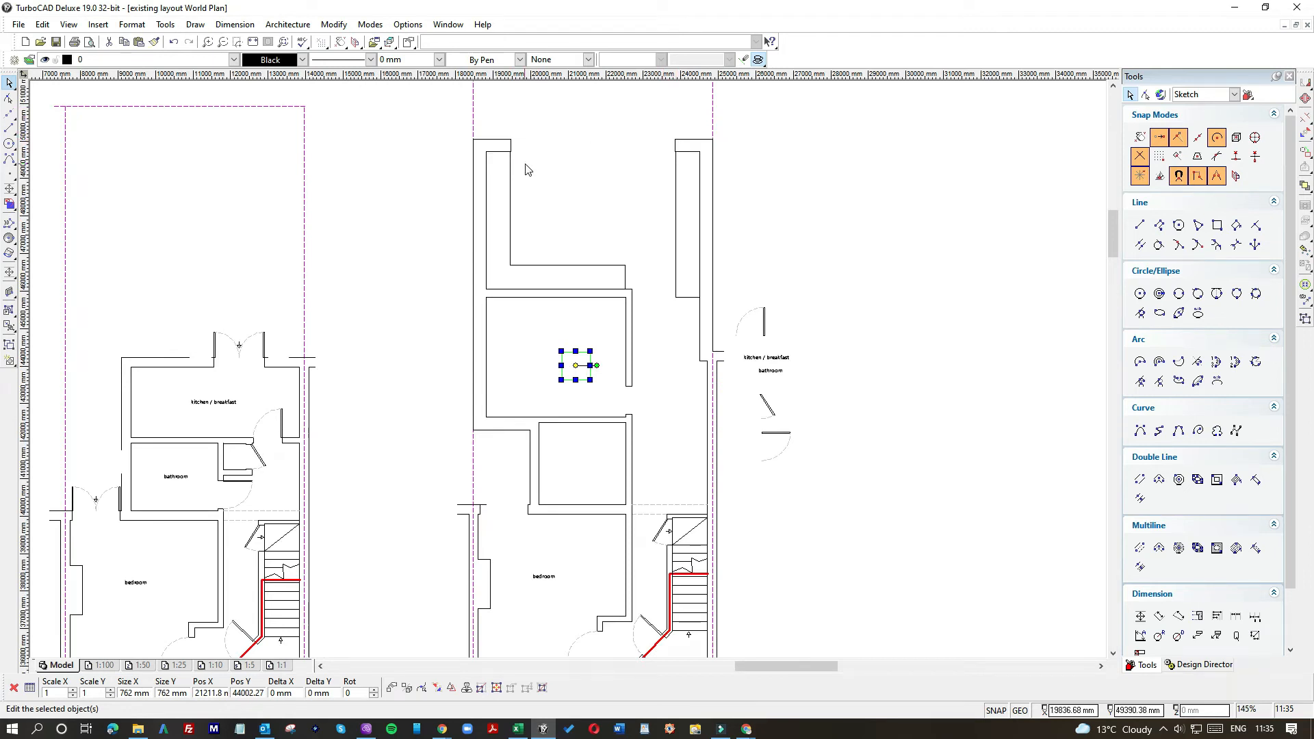
{"action": "left_click_drag", "start_coordinate": [570, 361], "coordinate": [600, 455]}
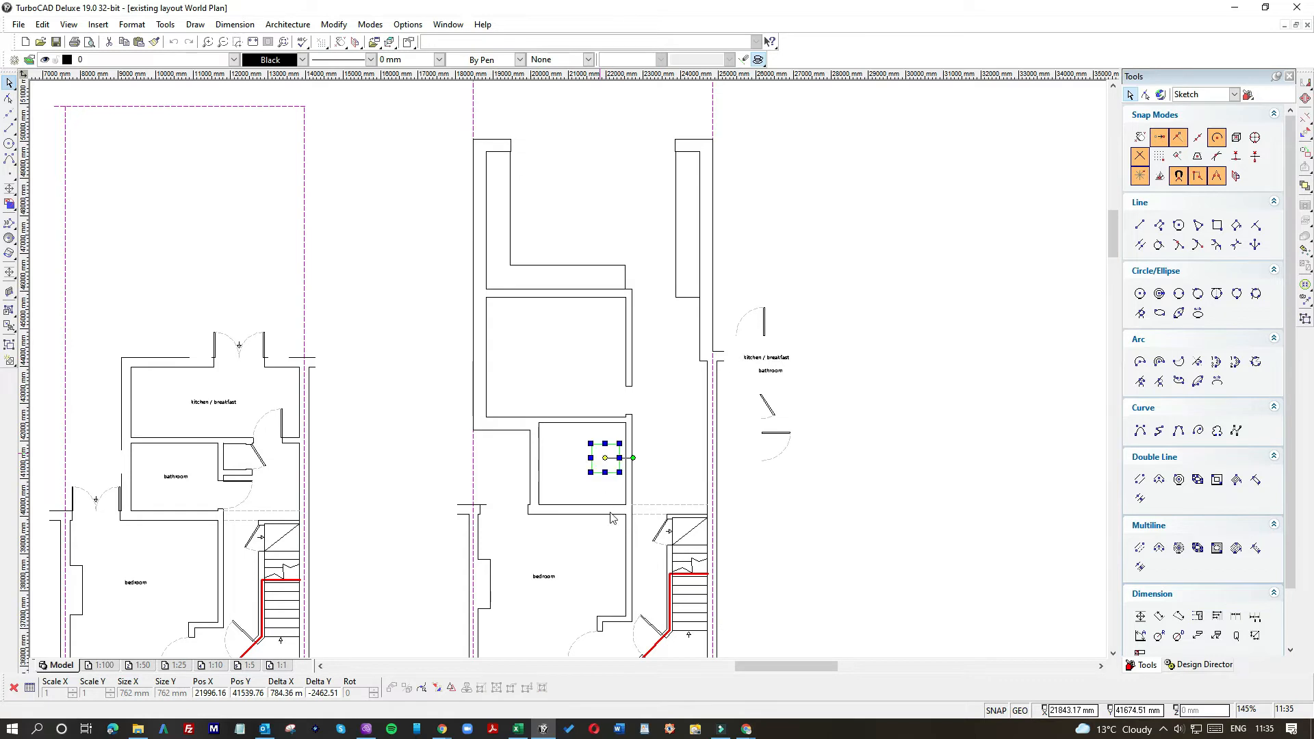
Draw a 700 mm line up from the lower room's lower-left corner and a horizontal line from its end across the room.
{"action": "scroll", "coordinate": [602, 472], "scroll_direction": "up", "scroll_amount": 6}
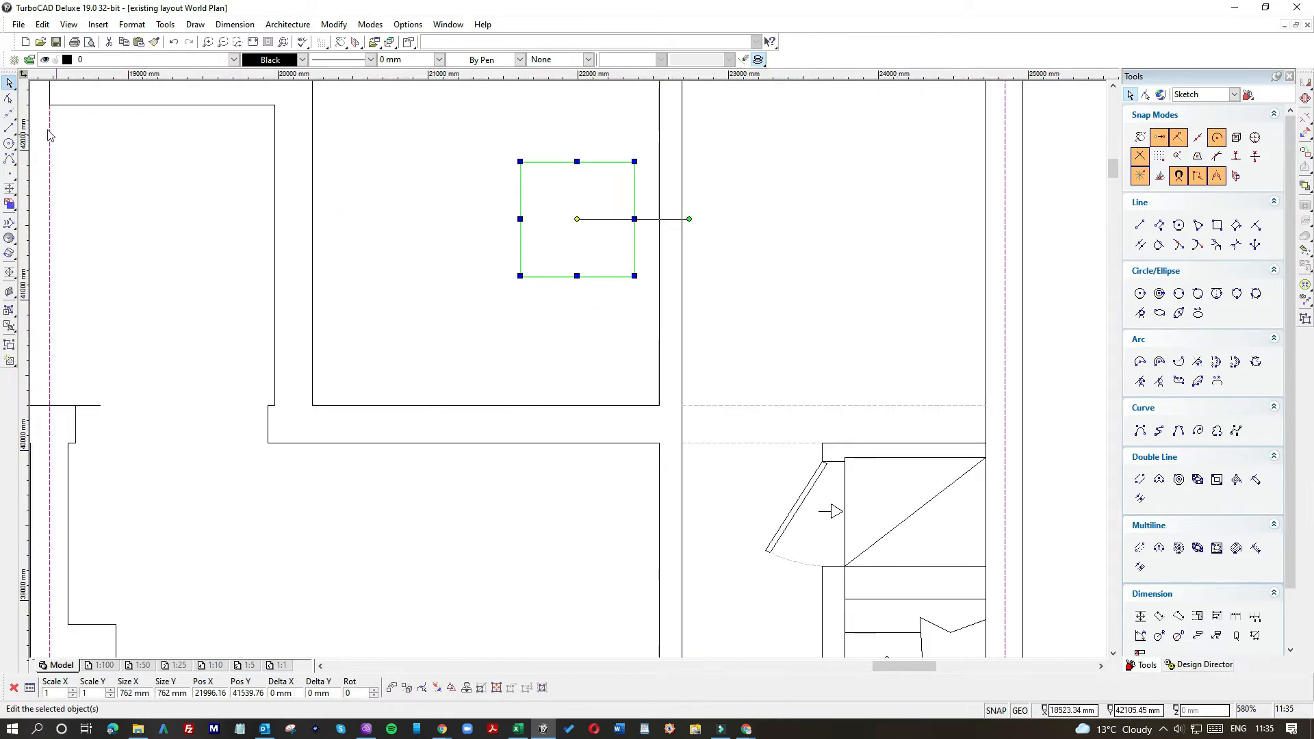
{"action": "left_click", "coordinate": [9, 127]}
{"action": "left_click", "coordinate": [461, 401]}
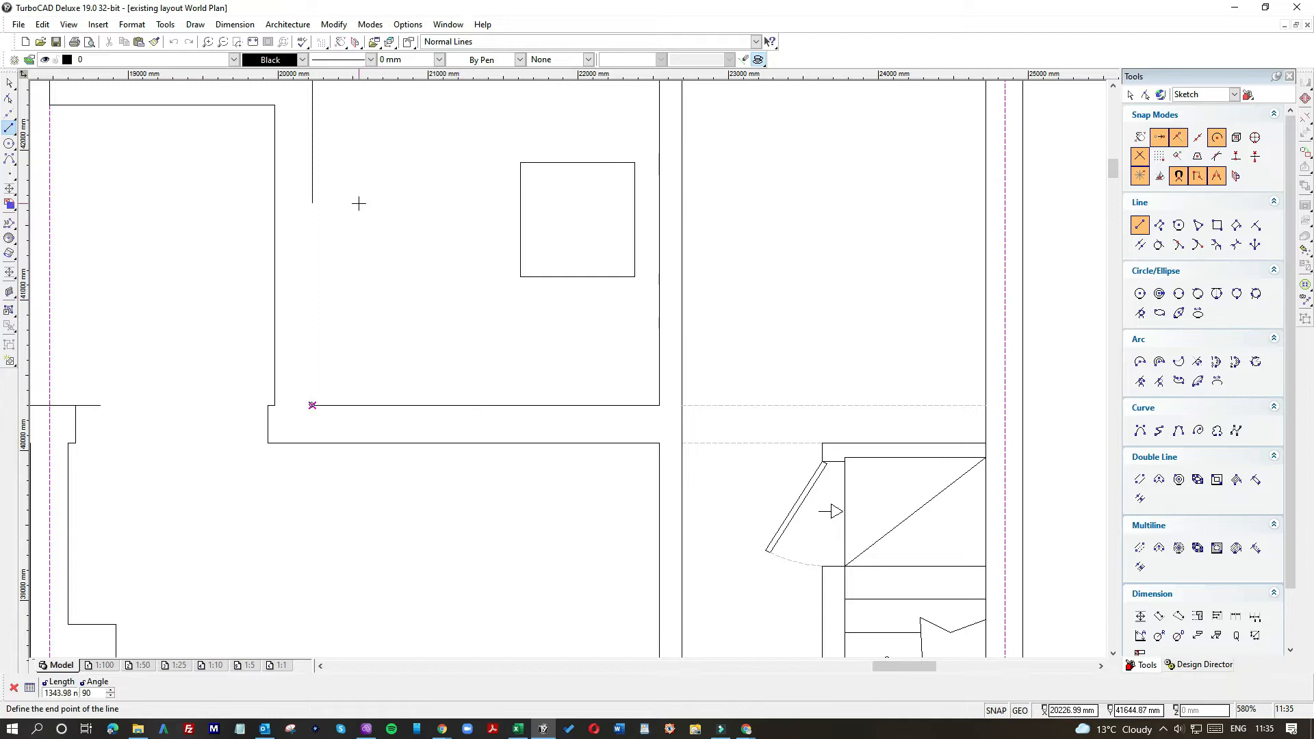
{"action": "type", "text": "700"}
{"action": "key", "text": "Return"}
{"action": "left_click", "coordinate": [313, 299]}
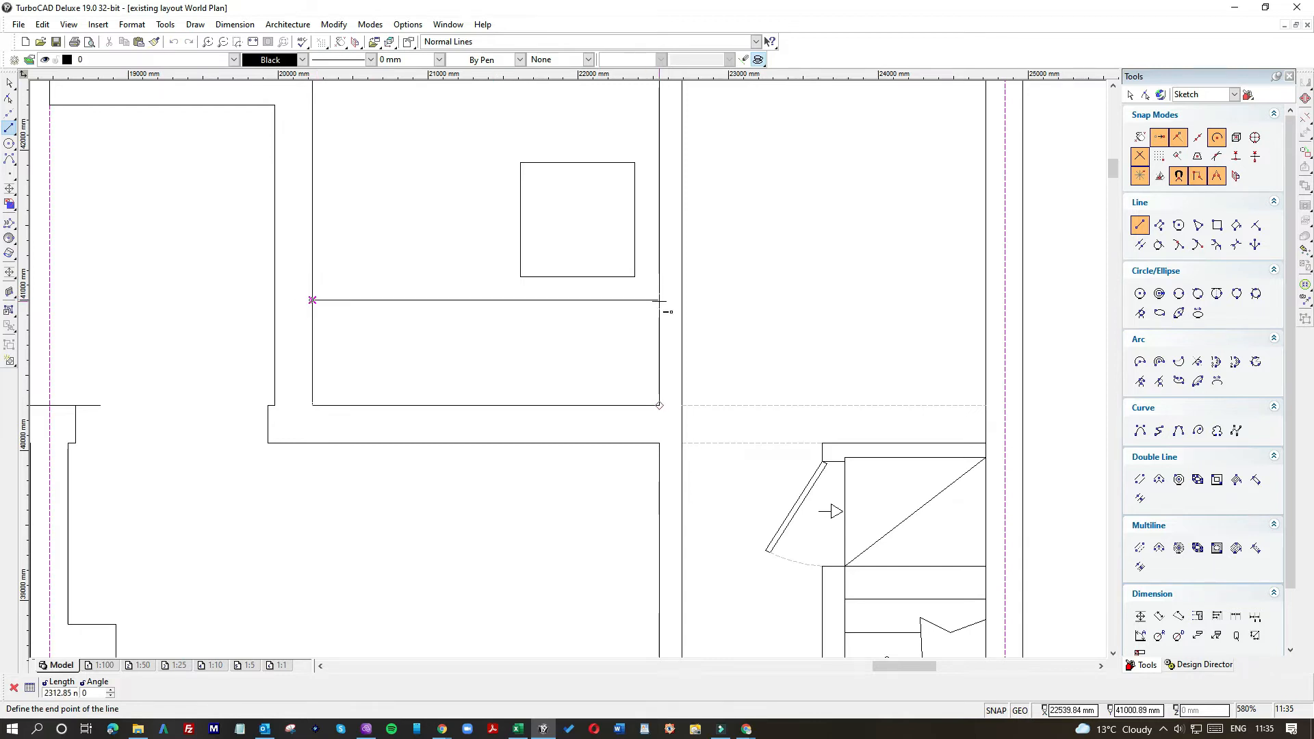
{"action": "left_click", "coordinate": [628, 300]}
{"action": "scroll", "coordinate": [627, 300], "scroll_direction": "down", "scroll_amount": 2}
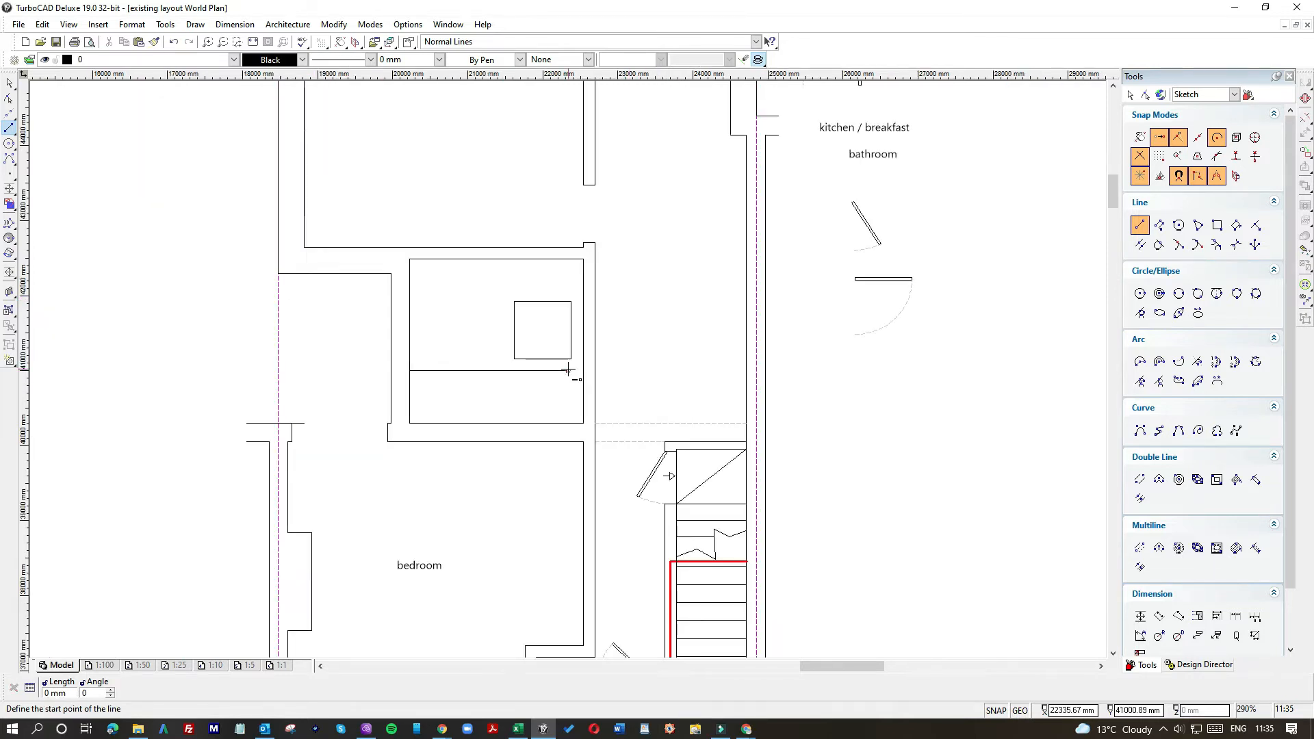
Move the square out into the hallway and delete the horizontal line across the lower room.
{"action": "left_click", "coordinate": [9, 83]}
{"action": "left_click", "coordinate": [528, 302]}
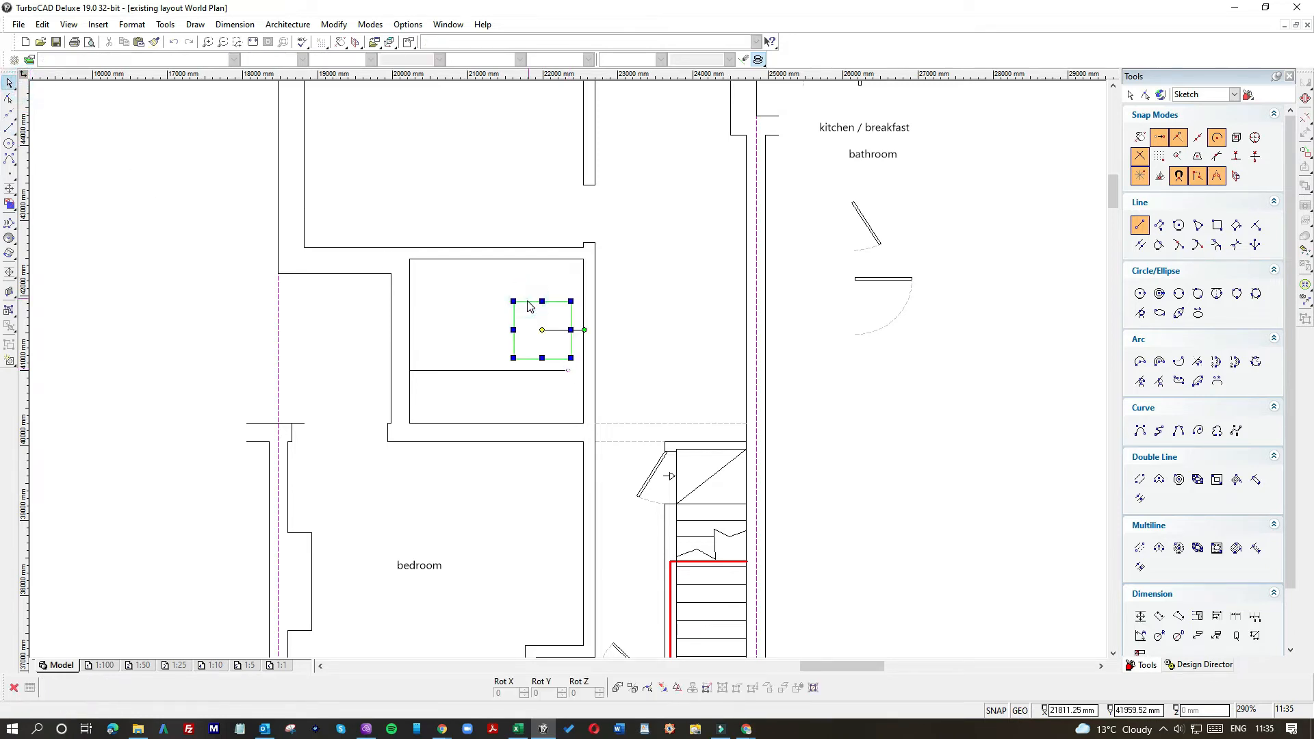
{"action": "left_click_drag", "start_coordinate": [528, 306], "coordinate": [692, 280]}
{"action": "left_click", "coordinate": [512, 371]}
{"action": "key", "text": "Delete"}
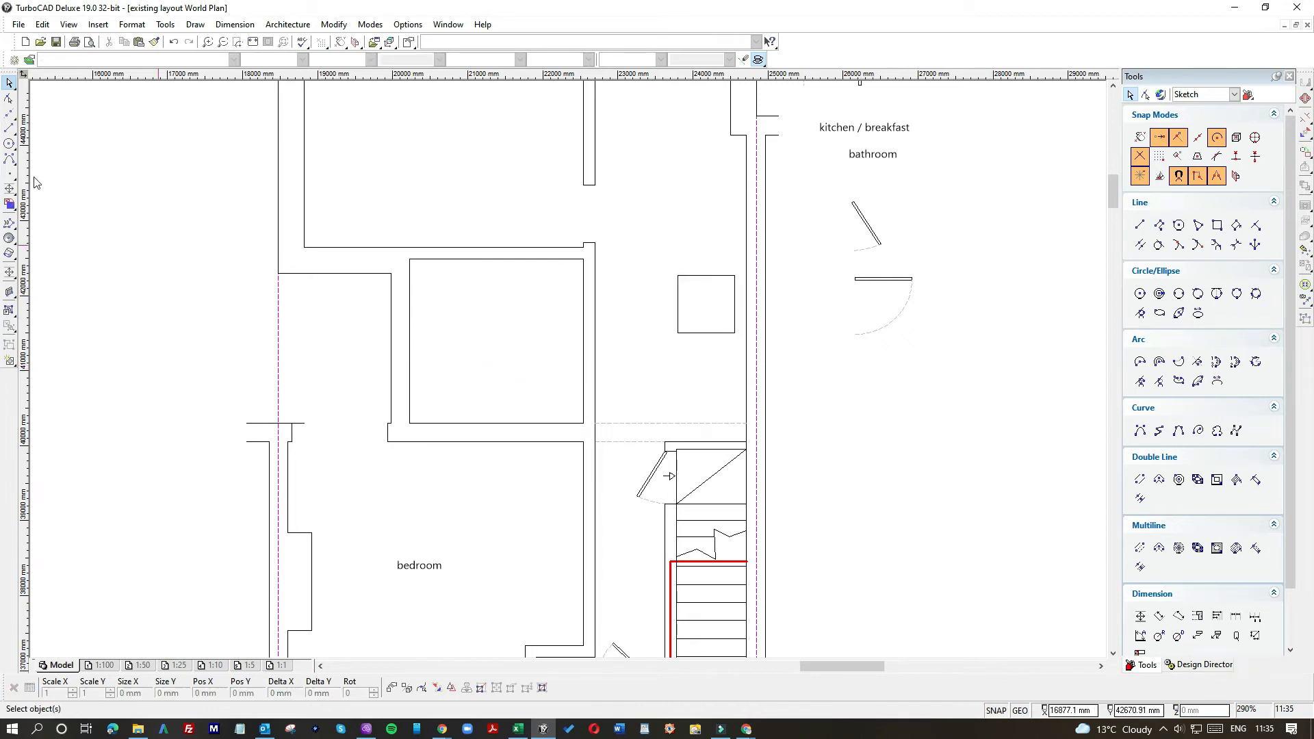
Draw an 800 mm line up from the midpoint of the lower room's bottom wall and a horizontal line about 786 mm leftward from its top.
{"action": "left_click", "coordinate": [9, 128]}
{"action": "left_click", "coordinate": [25, 137]}
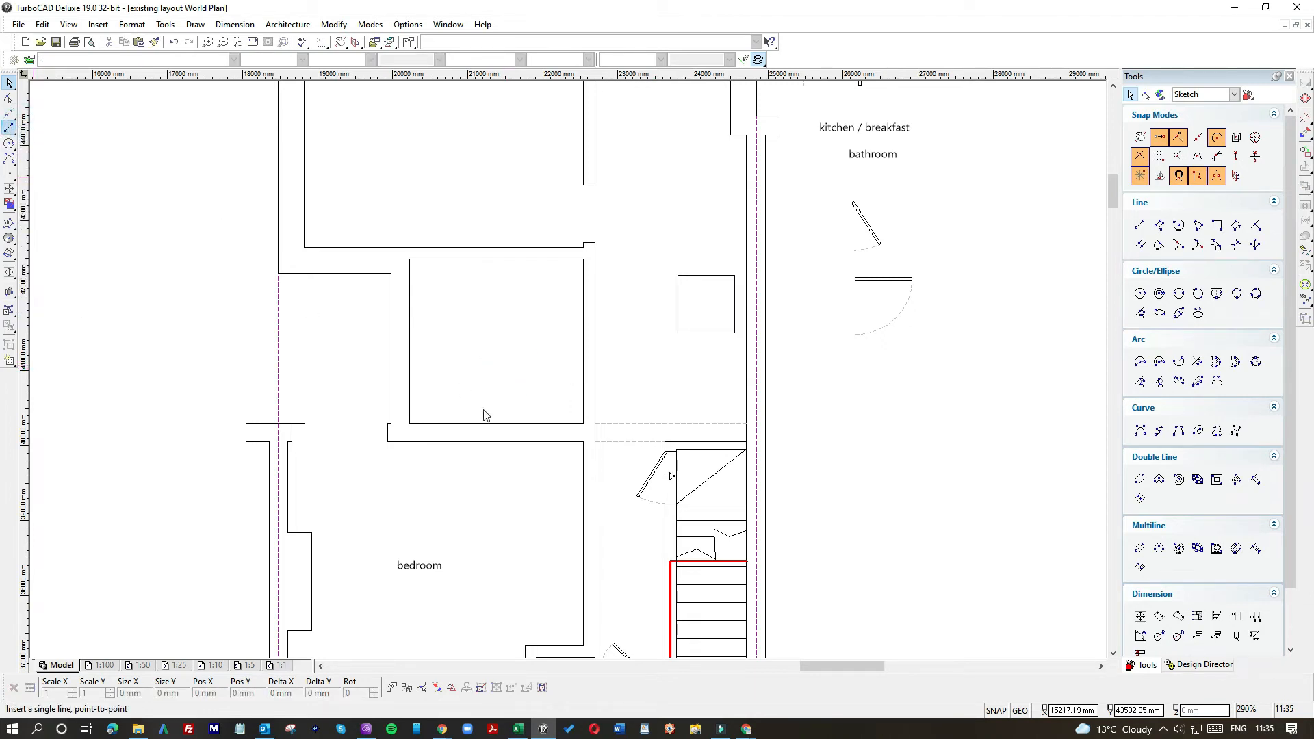
{"action": "left_click", "coordinate": [496, 423]}
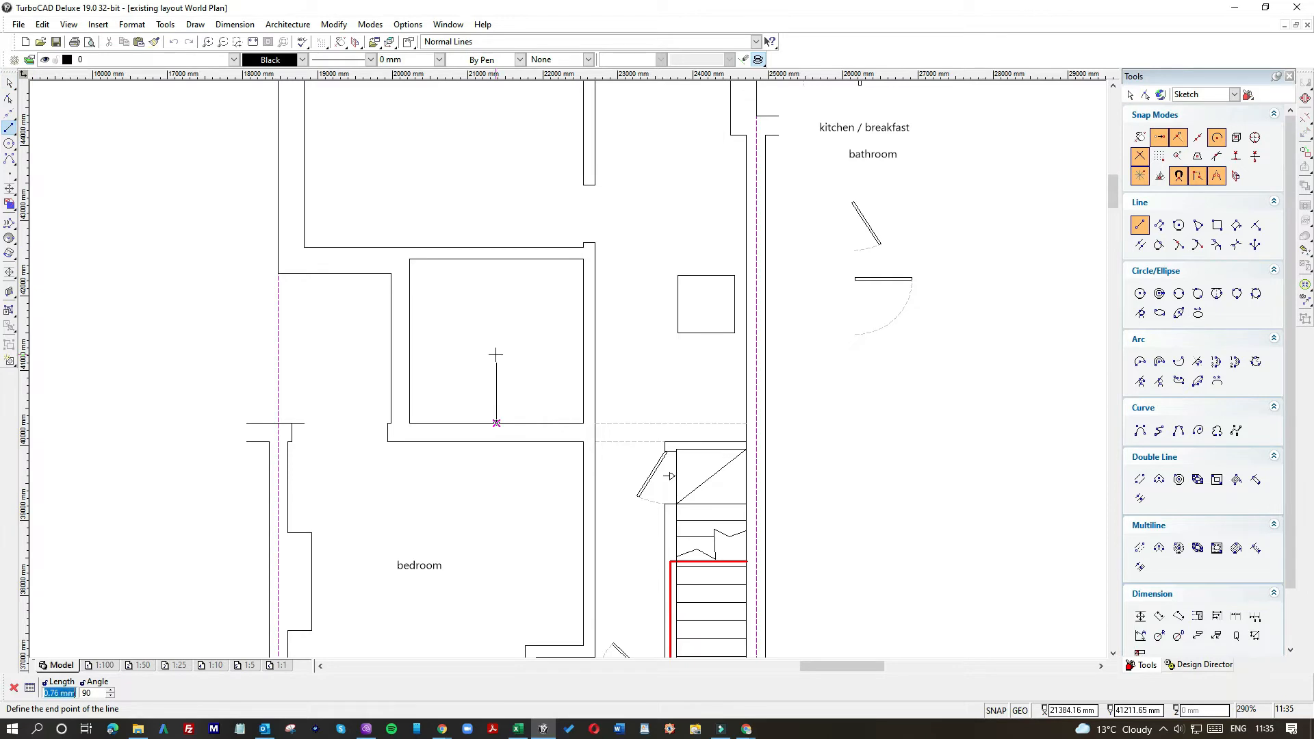
{"action": "type", "text": "800"}
{"action": "key", "text": "Return"}
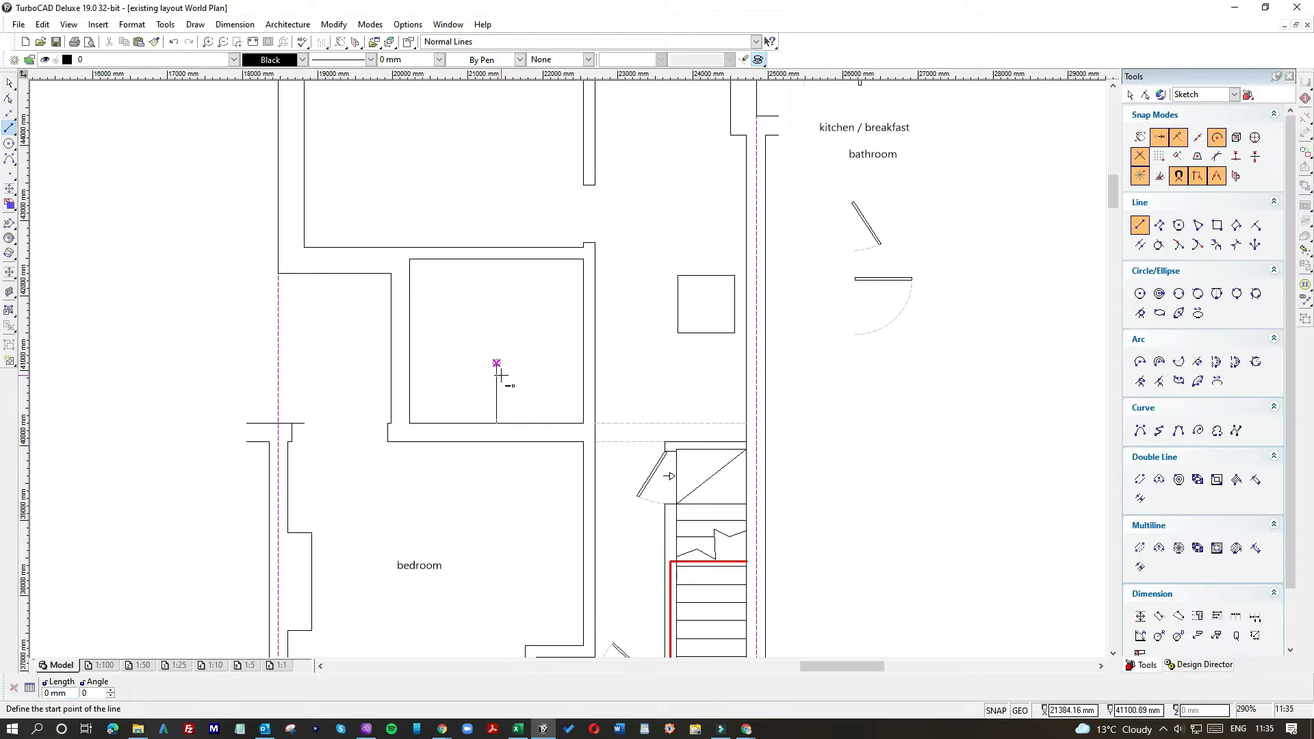
{"action": "left_click", "coordinate": [495, 362]}
{"action": "left_click", "coordinate": [437, 362]}
Stretch the right end of the lower room's horizontal line past the room's right wall.
{"action": "left_click", "coordinate": [11, 83]}
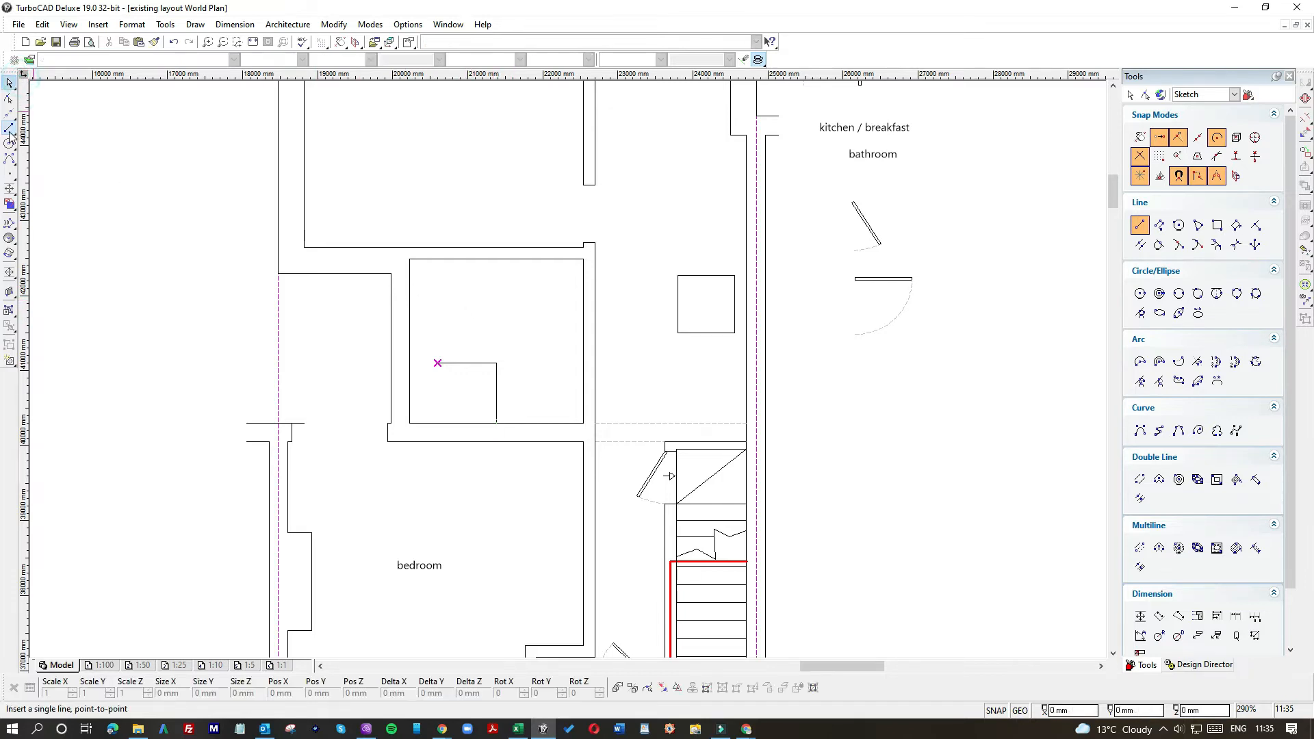
{"action": "left_click", "coordinate": [471, 363]}
{"action": "left_click", "coordinate": [498, 362]}
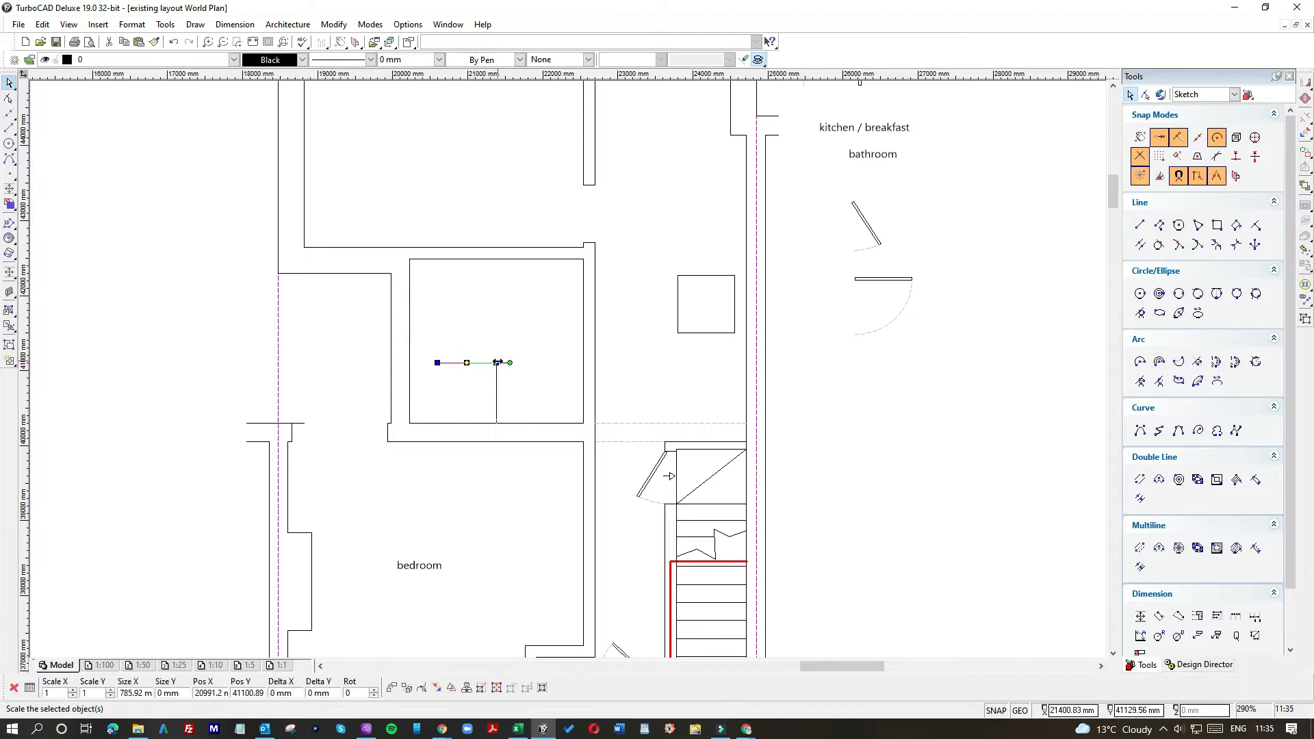
{"action": "left_click", "coordinate": [617, 362]}
Move the 762 mm square across the lower room's right wall, just above the horizontal line, and deselect it.
{"action": "left_click", "coordinate": [689, 325]}
{"action": "left_click_drag", "start_coordinate": [689, 323], "coordinate": [581, 343]}
{"action": "left_click", "coordinate": [654, 347]}
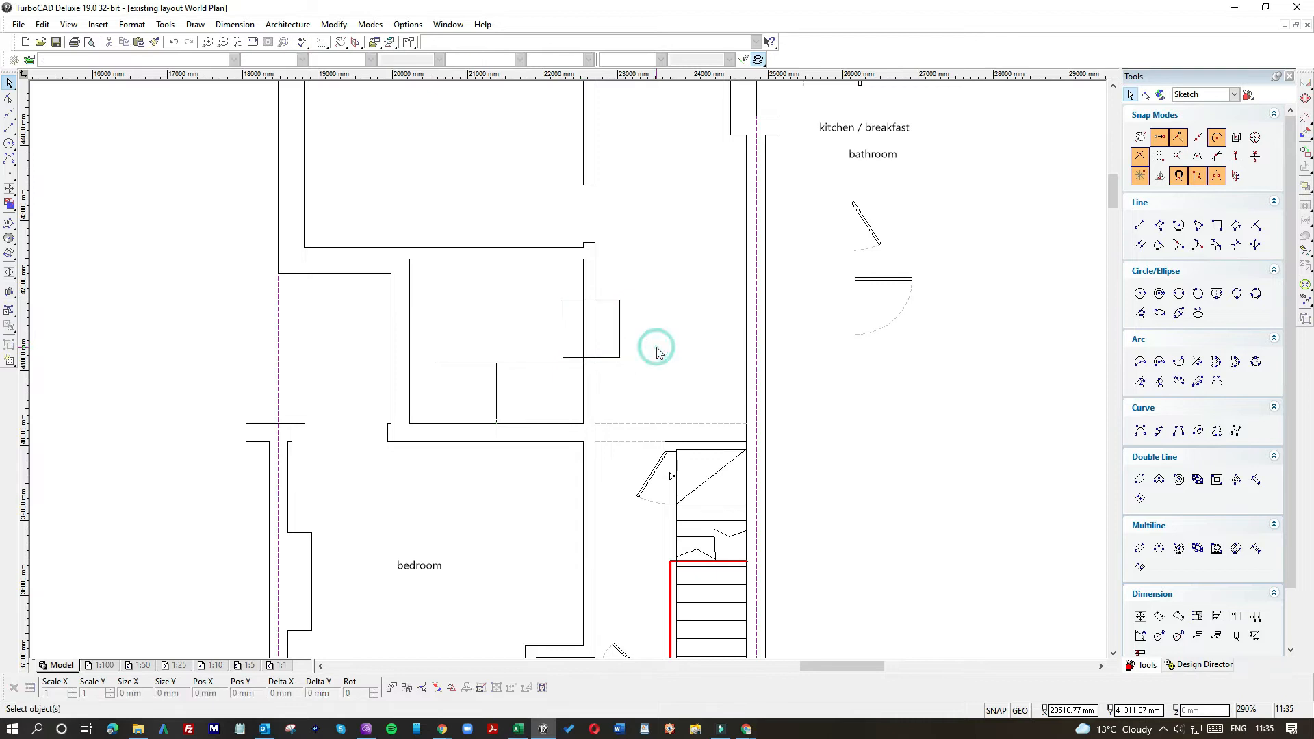
Trim the two lines of the lower room's right wall inside the square to form a doorway.
{"action": "left_click", "coordinate": [334, 25]}
{"action": "left_click", "coordinate": [359, 217]}
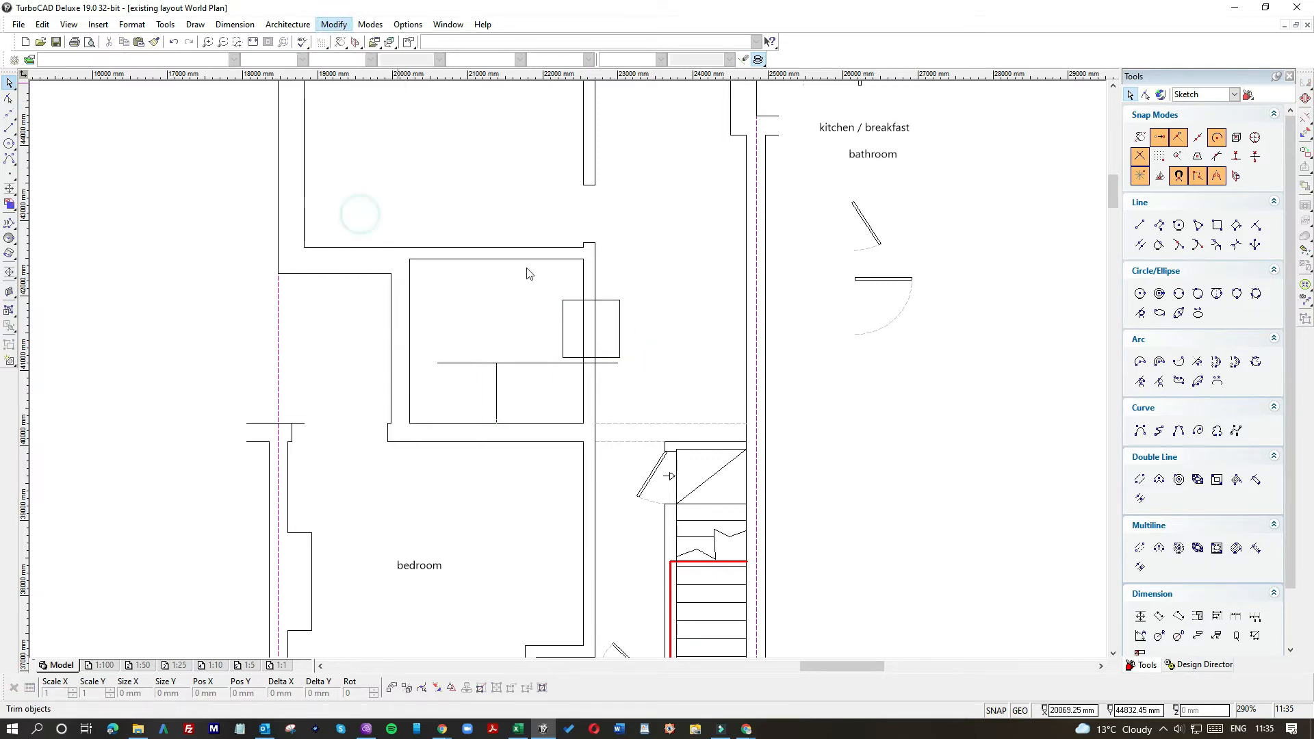
{"action": "left_click", "coordinate": [613, 301]}
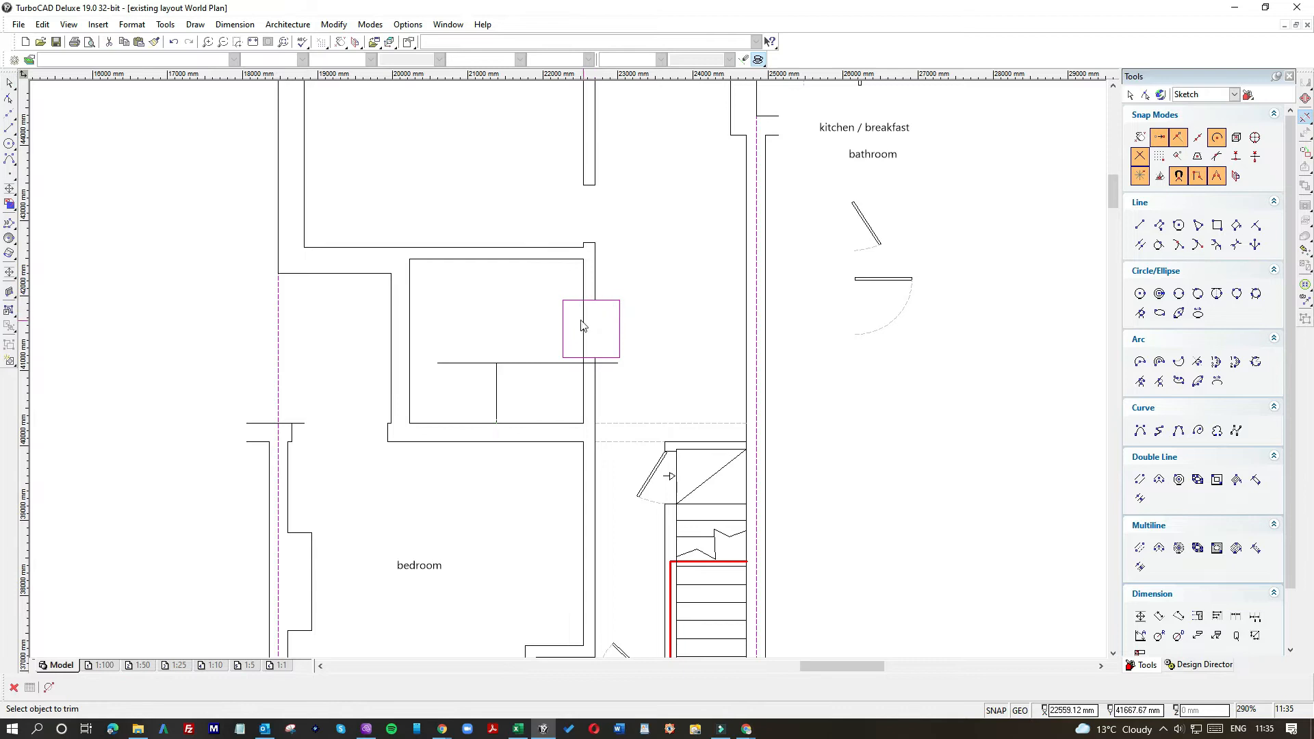
{"action": "left_click", "coordinate": [10, 83]}
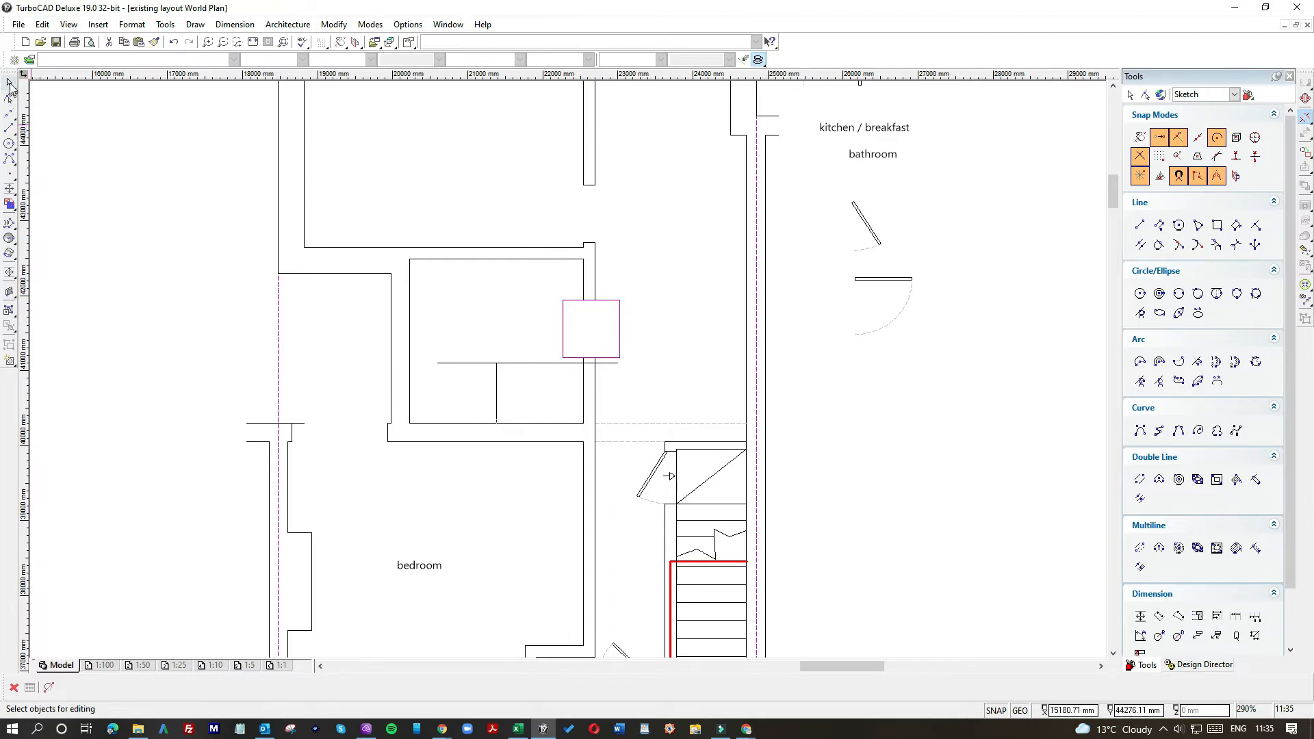
Move the 762 mm square off the doorway into the lower room and delete the room's horizontal and short vertical guide lines.
{"action": "left_click", "coordinate": [608, 300]}
{"action": "left_click_drag", "start_coordinate": [604, 317], "coordinate": [470, 310]}
{"action": "left_click", "coordinate": [520, 379]}
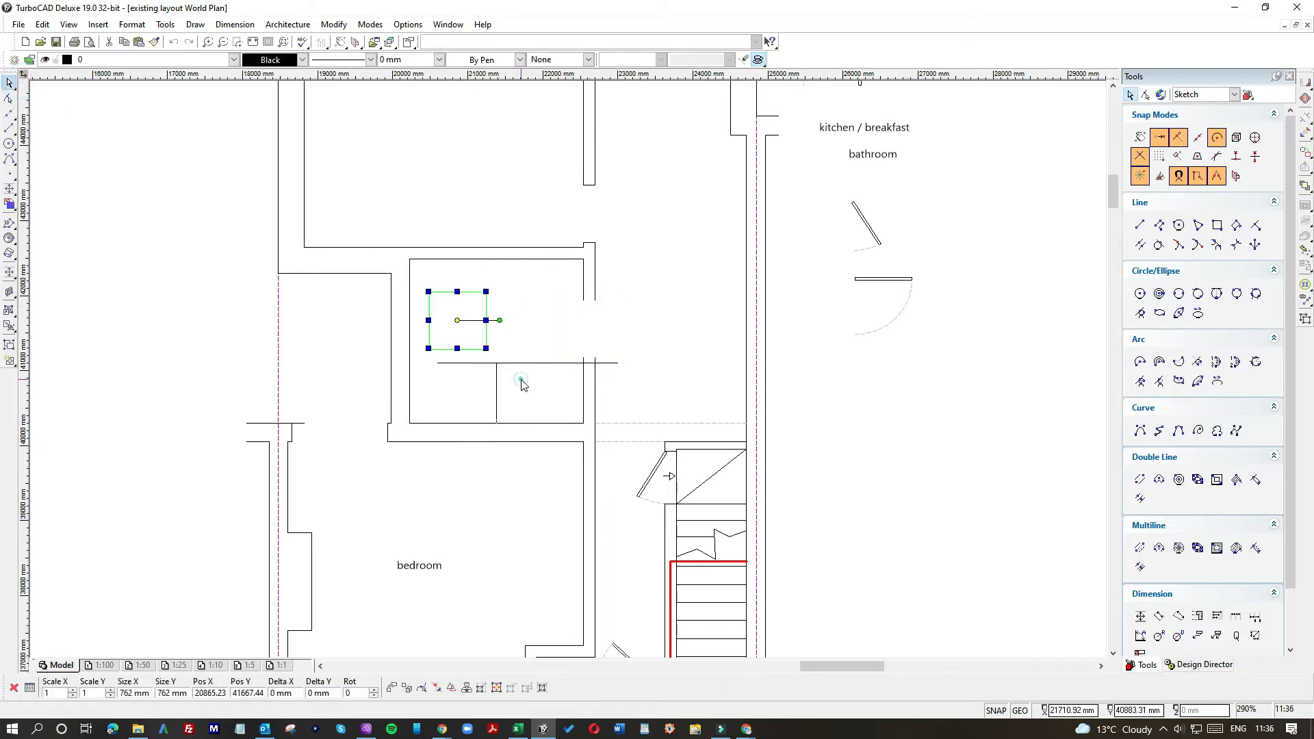
{"action": "left_click", "coordinate": [473, 356]}
{"action": "key", "text": "Delete"}
Close both cut wall ends of the lower room's doorway with short lines across the wall thickness.
{"action": "left_click", "coordinate": [9, 128]}
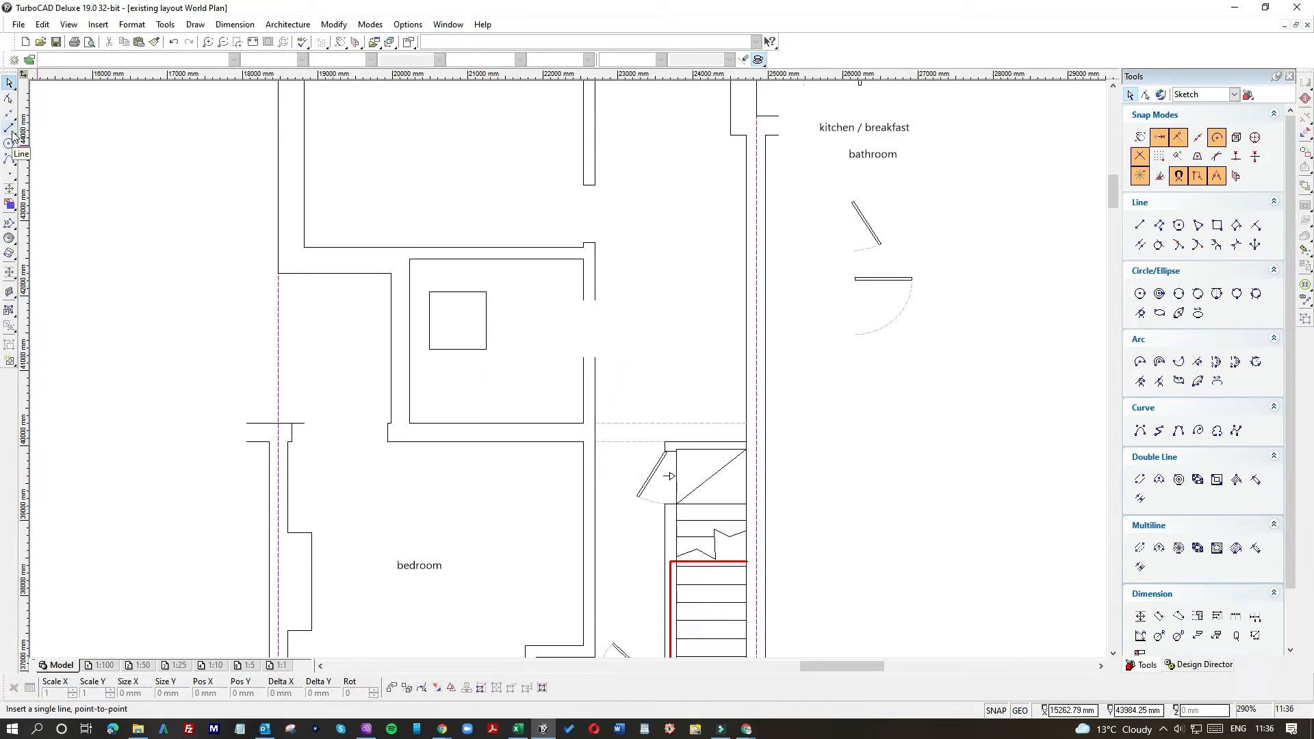
{"action": "scroll", "coordinate": [574, 320], "scroll_direction": "up", "scroll_amount": 2}
{"action": "left_click", "coordinate": [588, 331]}
{"action": "left_click", "coordinate": [609, 330]}
{"action": "left_click", "coordinate": [586, 445]}
{"action": "left_click", "coordinate": [609, 444]}
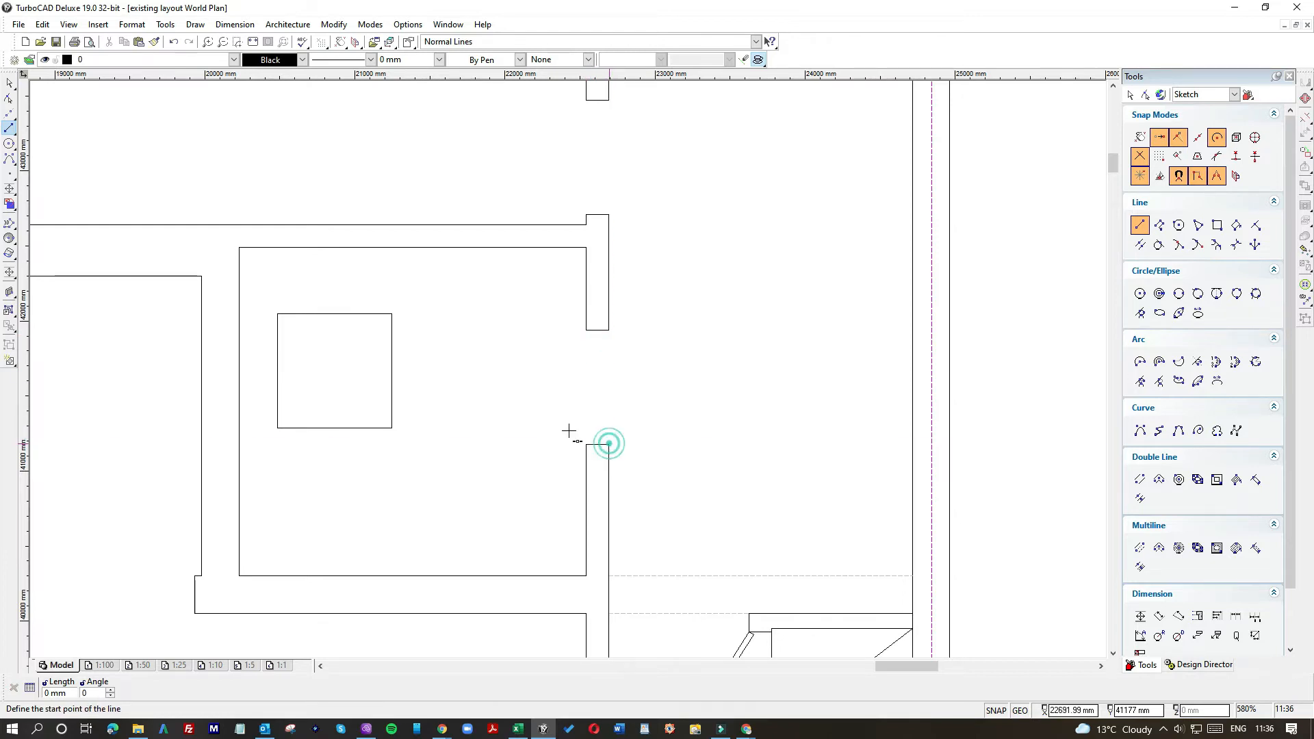
Move the 762 mm square out of the lower room into the passage, beside the upper part of the upper room's right wall.
{"action": "left_click", "coordinate": [8, 83]}
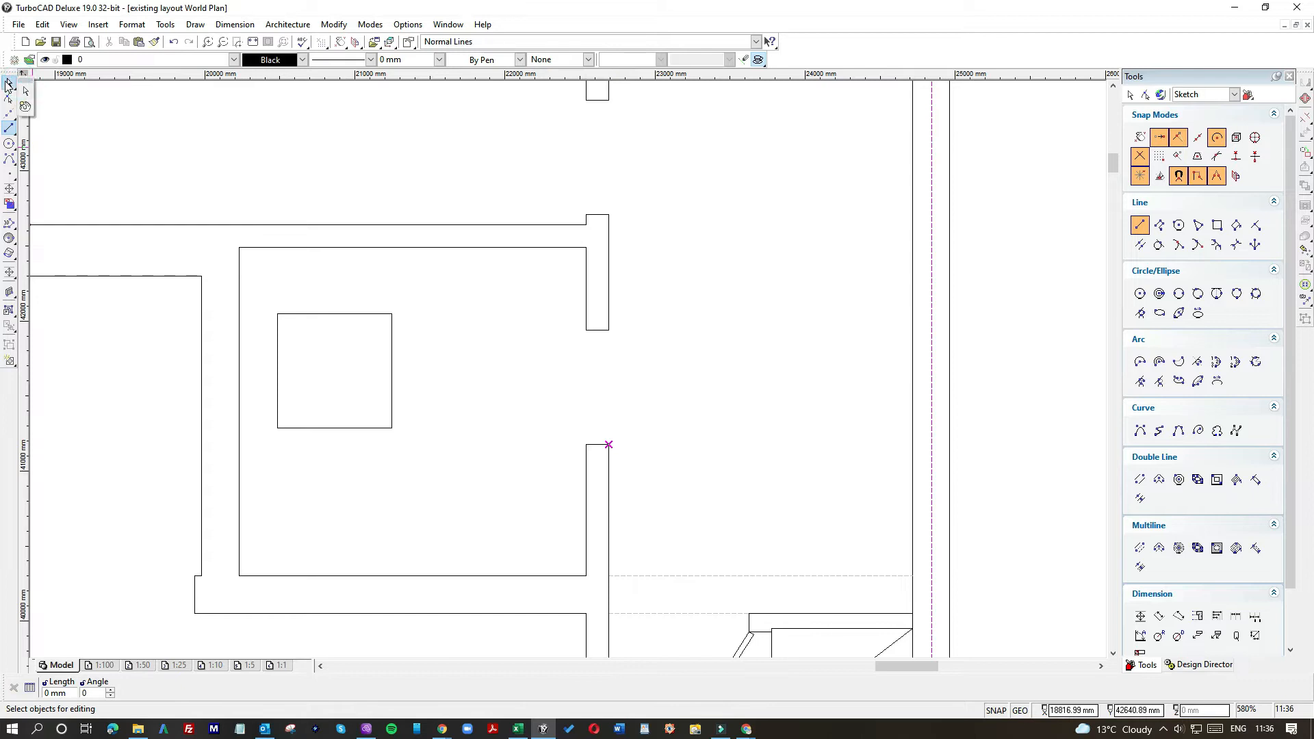
{"action": "left_click", "coordinate": [26, 90]}
{"action": "left_click", "coordinate": [305, 342]}
{"action": "left_click_drag", "start_coordinate": [322, 352], "coordinate": [698, 352]}
{"action": "scroll", "coordinate": [575, 372], "scroll_direction": "down", "scroll_amount": 5}
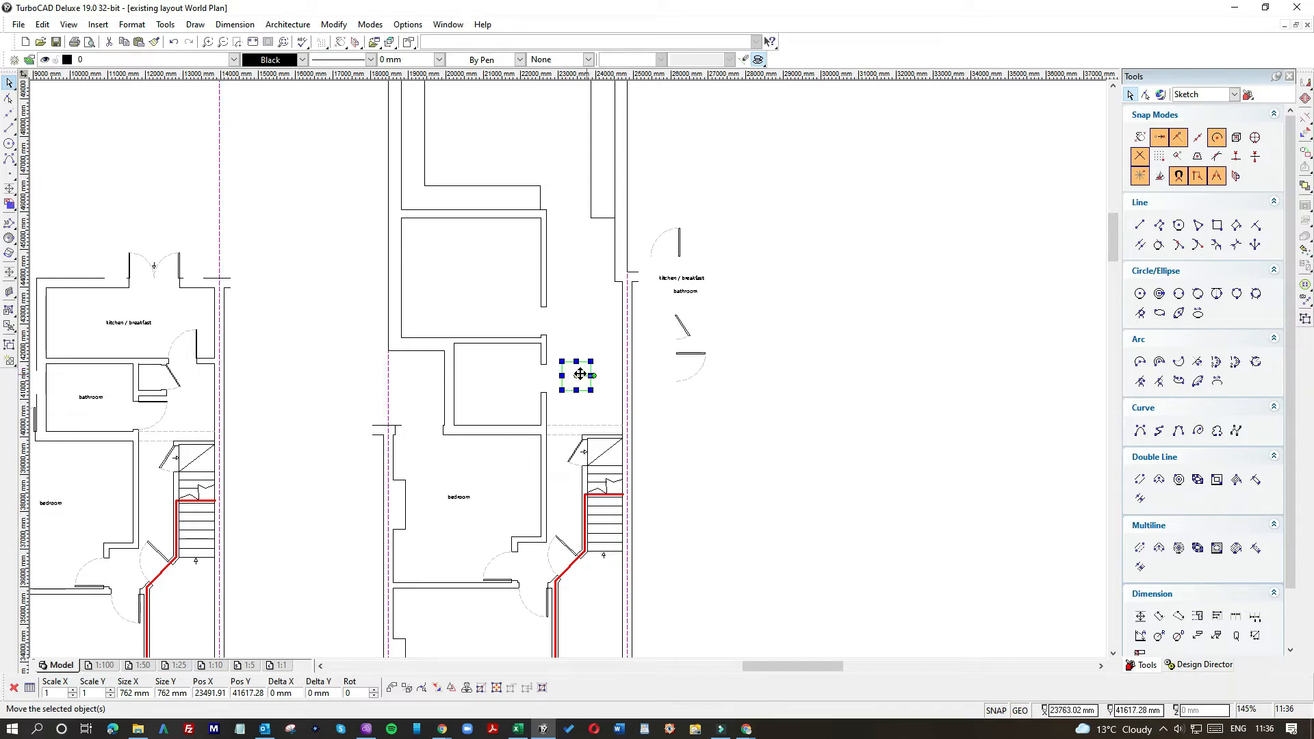
{"action": "left_click_drag", "start_coordinate": [576, 376], "coordinate": [565, 280]}
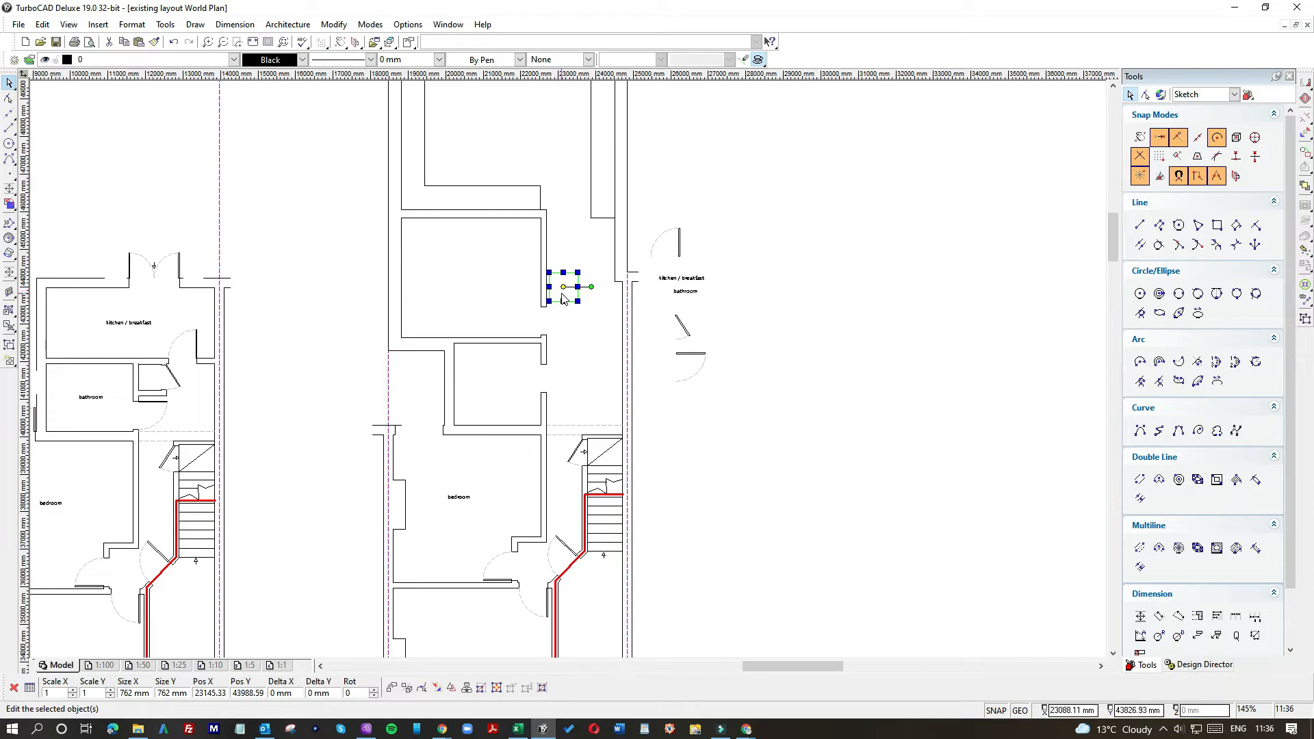
{"action": "left_click_drag", "start_coordinate": [563, 299], "coordinate": [563, 264]}
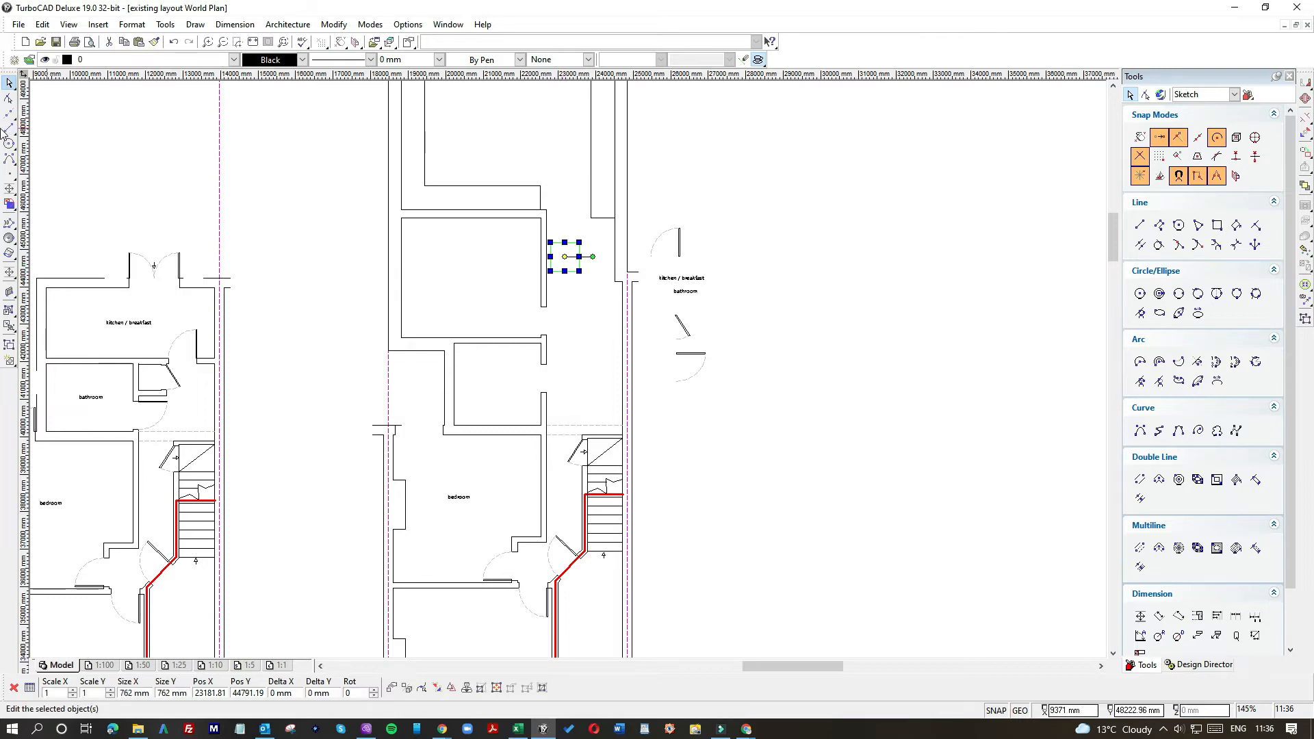
Start a single line in the passage beside the upper room.
{"action": "left_click", "coordinate": [9, 127]}
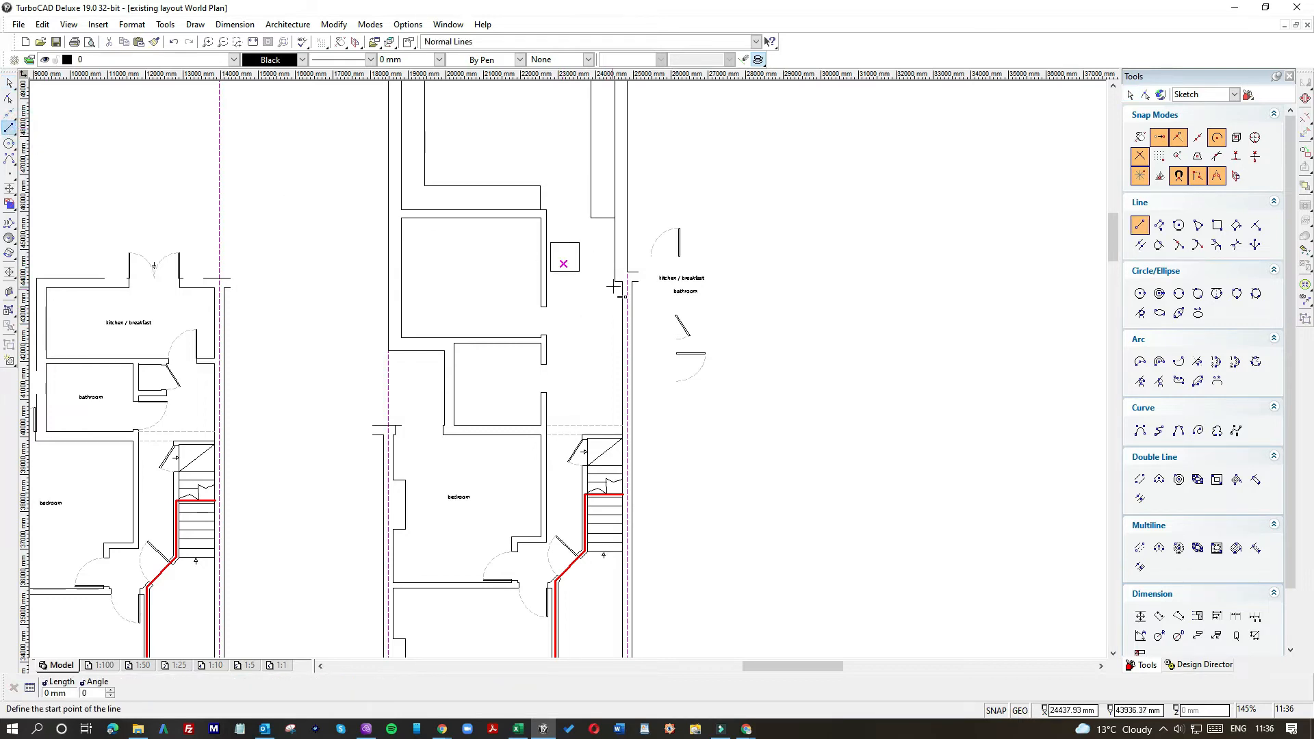
Draw a horizontal line across the hallway from the party wall corner to the far face of the corridor wall.
{"action": "left_click", "coordinate": [615, 282]}
{"action": "left_click", "coordinate": [542, 281]}
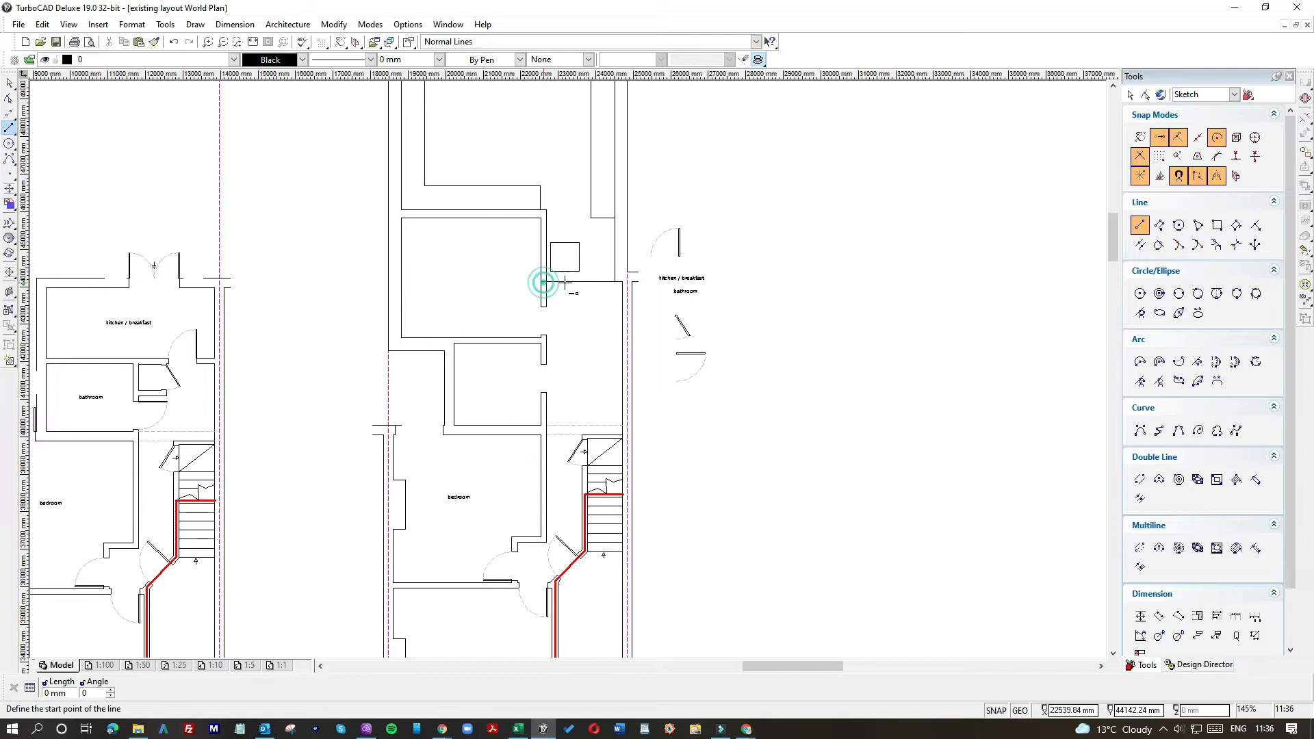
{"action": "scroll", "coordinate": [586, 281], "scroll_direction": "up", "scroll_amount": 1}
{"action": "scroll", "coordinate": [568, 370], "scroll_direction": "up", "scroll_amount": 2}
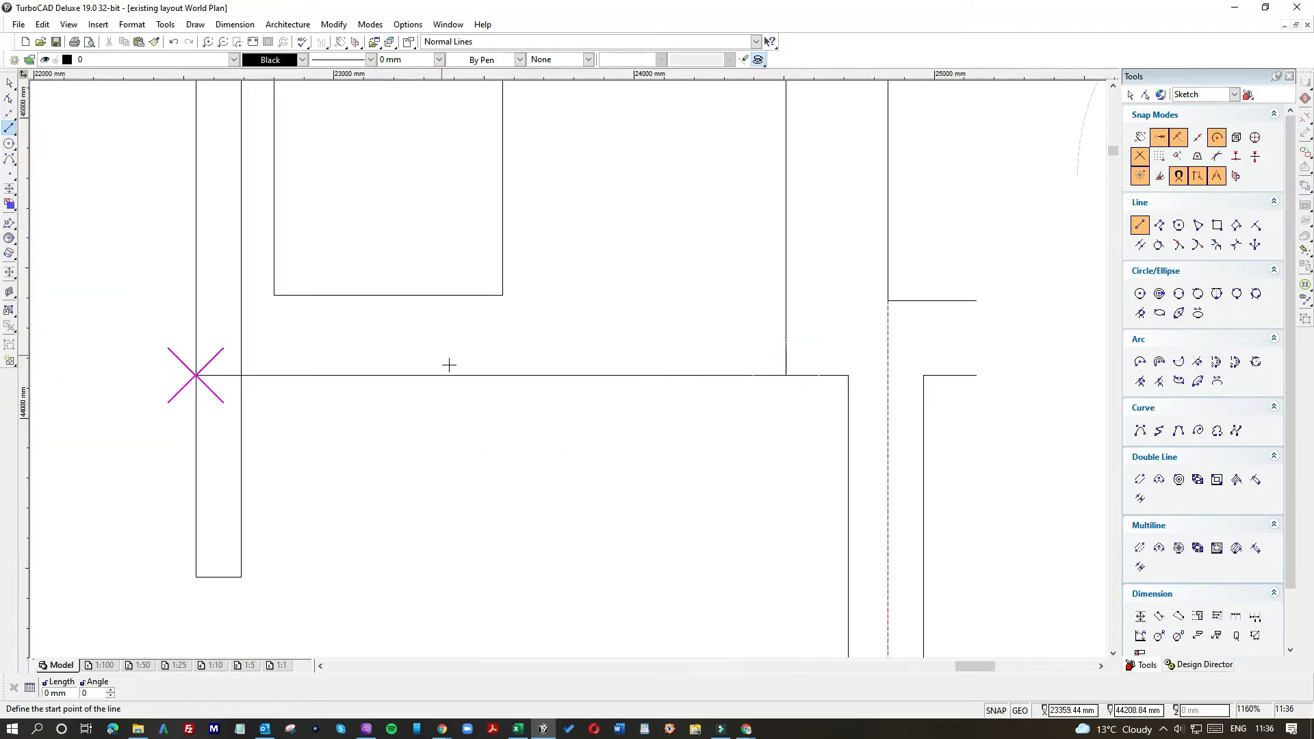
Draw a 150 mm line up from the hallway line's midpoint, and a parallel line from its end to the corridor wall's near face.
{"action": "left_click", "coordinate": [489, 374]}
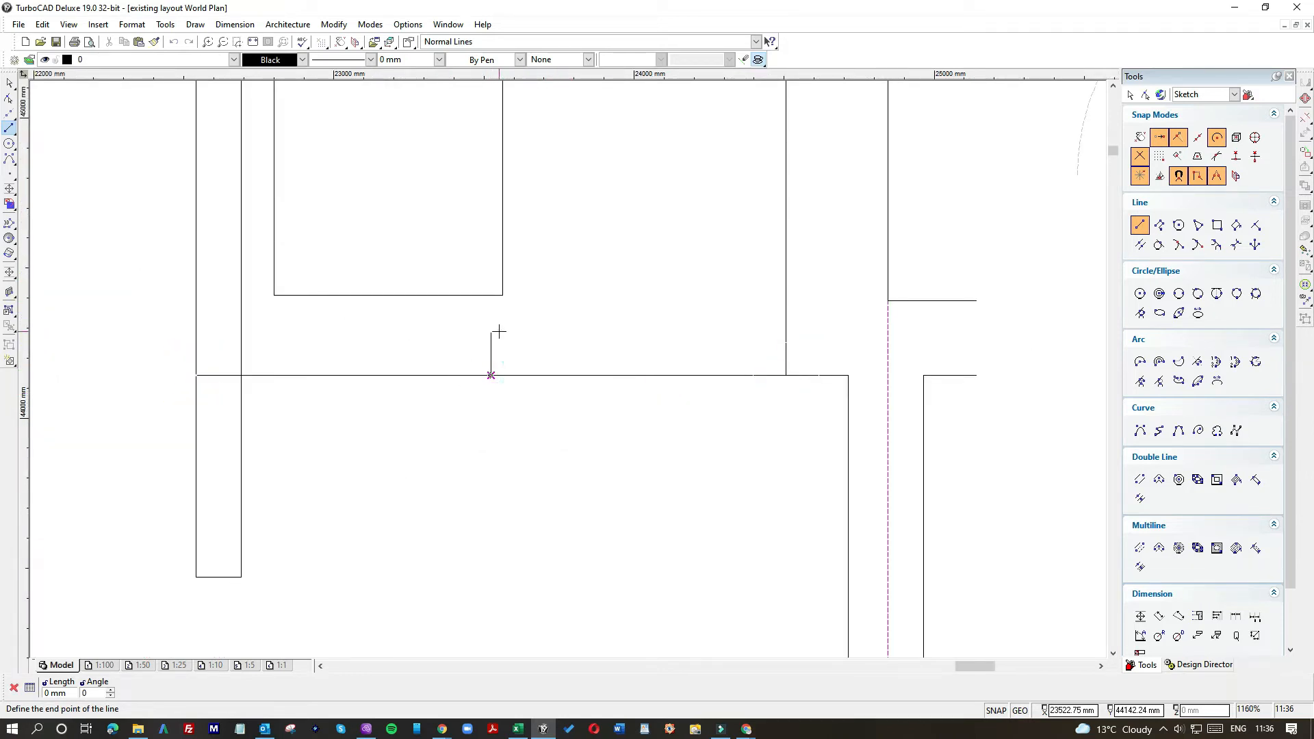
{"action": "type", "text": "150"}
{"action": "key", "text": "Return"}
{"action": "left_click", "coordinate": [490, 330]}
{"action": "left_click", "coordinate": [241, 330]}
Cut the corridor wall's hallway-side line back to the new parallel line and redraw it from there down to the door opening.
{"action": "left_click", "coordinate": [8, 83]}
{"action": "left_click", "coordinate": [241, 344]}
{"action": "left_click", "coordinate": [240, 575]}
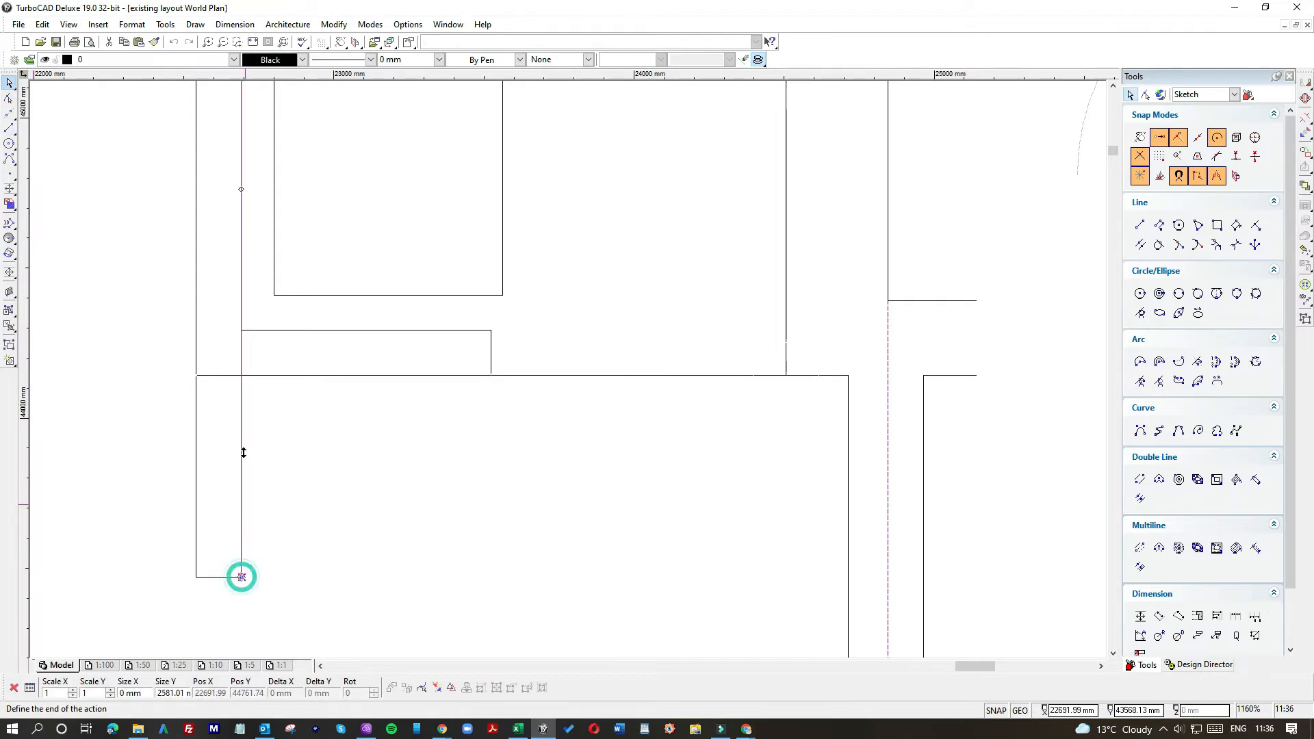
{"action": "left_click", "coordinate": [252, 364]}
{"action": "left_click", "coordinate": [265, 375]}
{"action": "left_click", "coordinate": [10, 128]}
{"action": "left_click", "coordinate": [241, 330]}
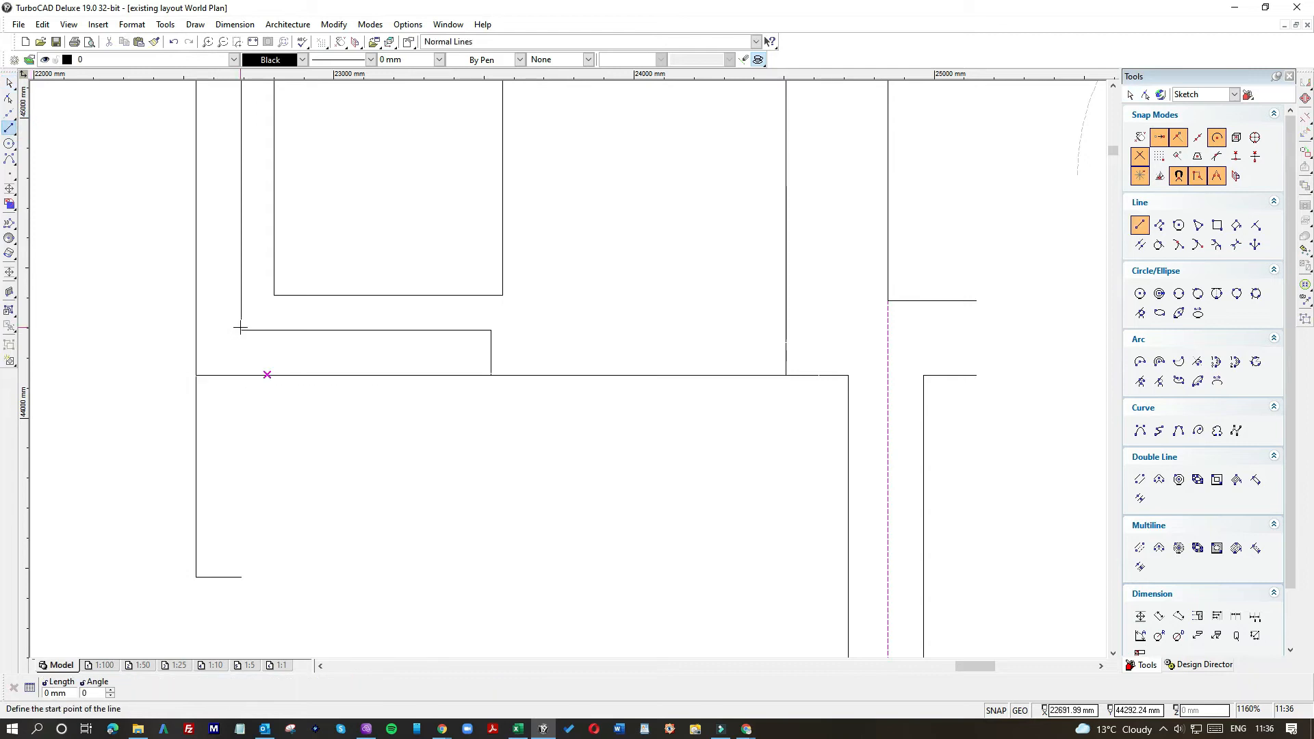
{"action": "left_click", "coordinate": [236, 577]}
Shorten the lower hallway line and the redrawn corridor wall line so they meet at a clean corner.
{"action": "left_click", "coordinate": [9, 82]}
{"action": "left_click", "coordinate": [267, 376]}
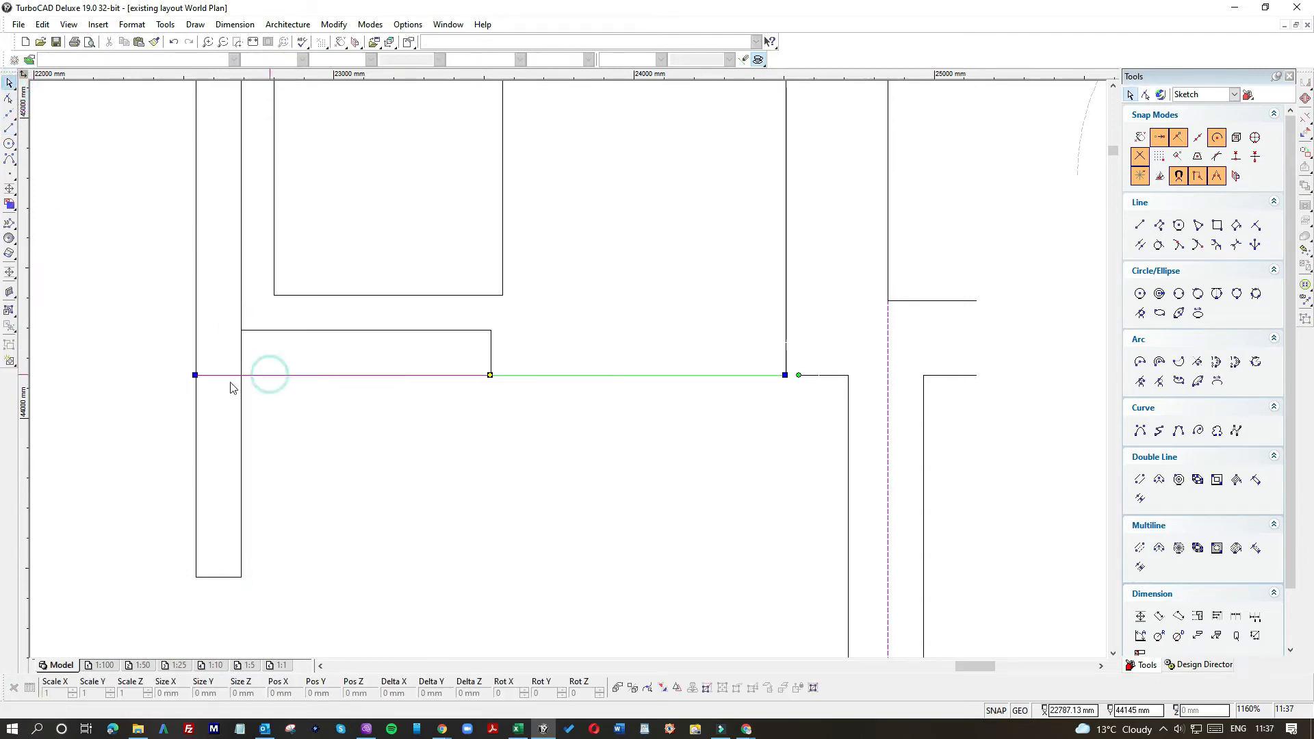
{"action": "left_click", "coordinate": [196, 375]}
{"action": "left_click", "coordinate": [244, 375]}
{"action": "left_click", "coordinate": [241, 358]}
{"action": "left_click", "coordinate": [241, 331]}
{"action": "left_click", "coordinate": [461, 423]}
{"action": "left_click", "coordinate": [94, 196]}
Continue the upper hallway wall line from the 150 mm line towards the party wall and adjust its end to the wall's inner face.
{"action": "left_click", "coordinate": [14, 128]}
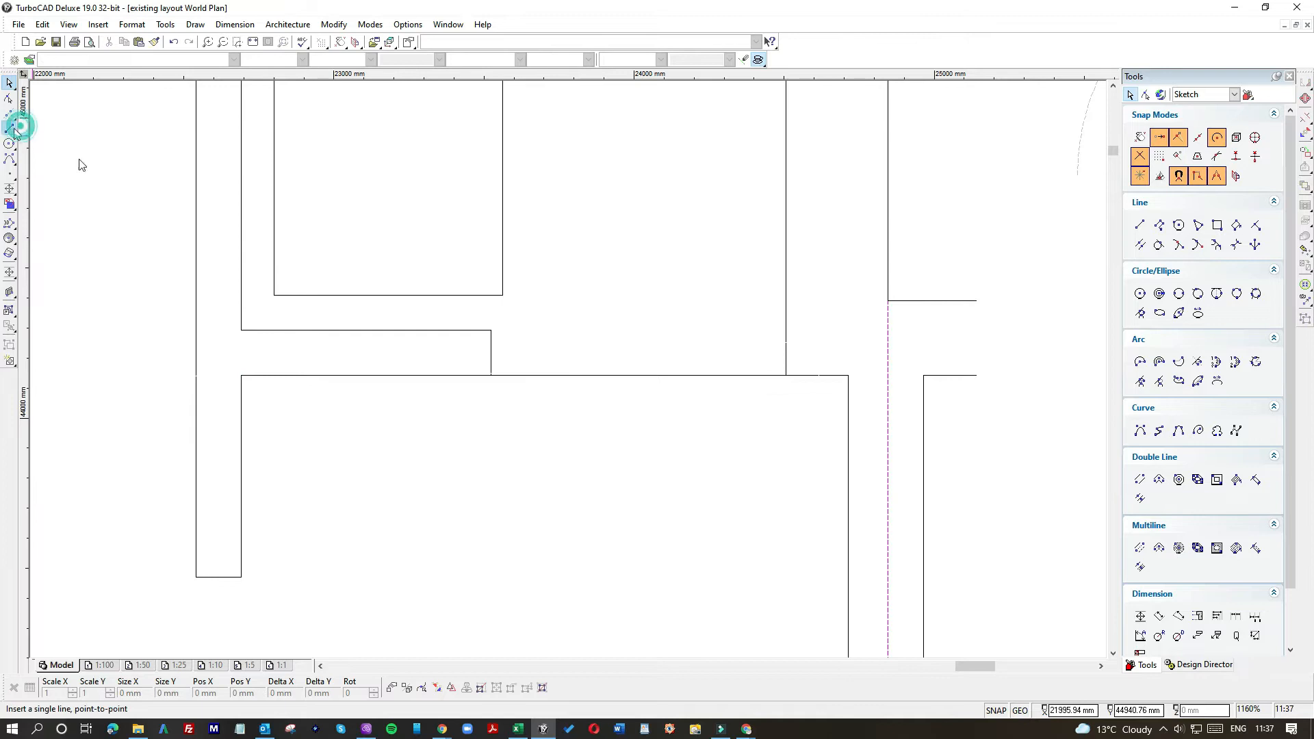
{"action": "left_click", "coordinate": [490, 330]}
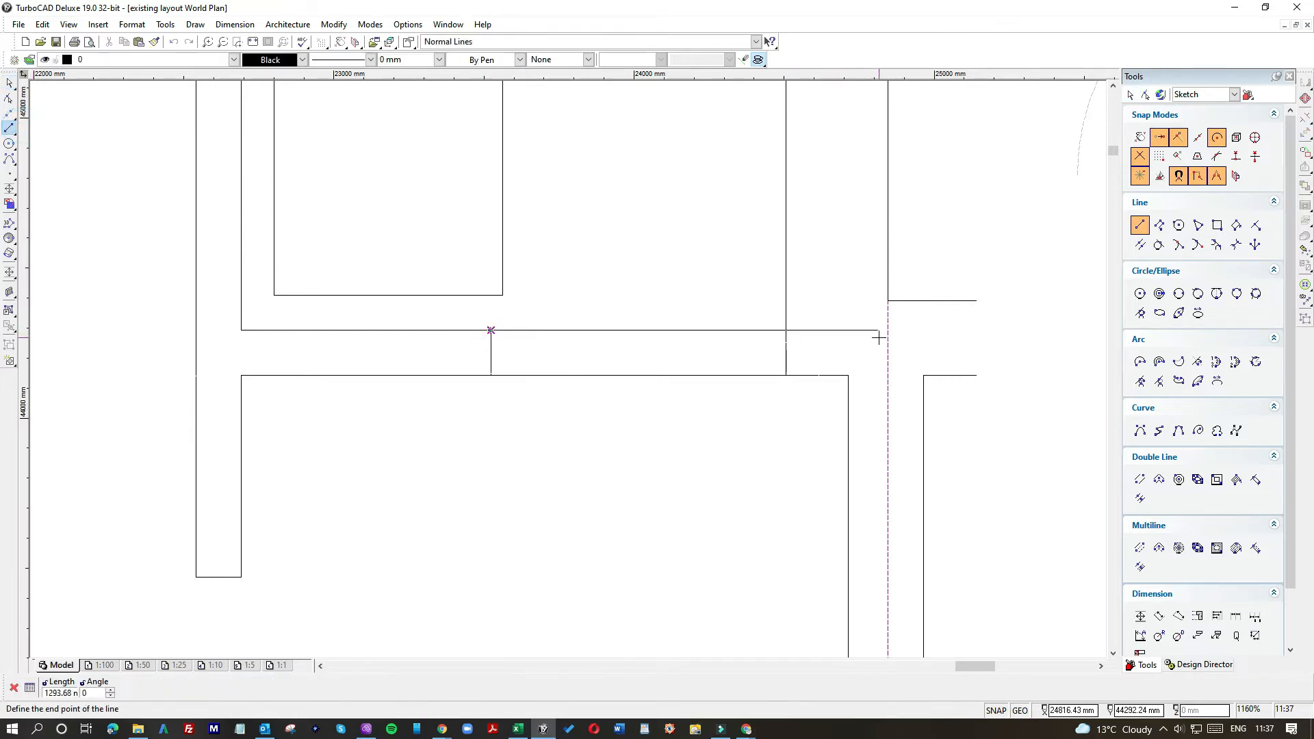
{"action": "left_click", "coordinate": [833, 326]}
{"action": "left_click", "coordinate": [9, 83]}
{"action": "left_click", "coordinate": [568, 330]}
{"action": "left_click", "coordinate": [832, 330]}
{"action": "left_click", "coordinate": [785, 330]}
Pull the start of the new line back to its midpoint and delete the 150 mm cross line.
{"action": "left_click", "coordinate": [491, 331]}
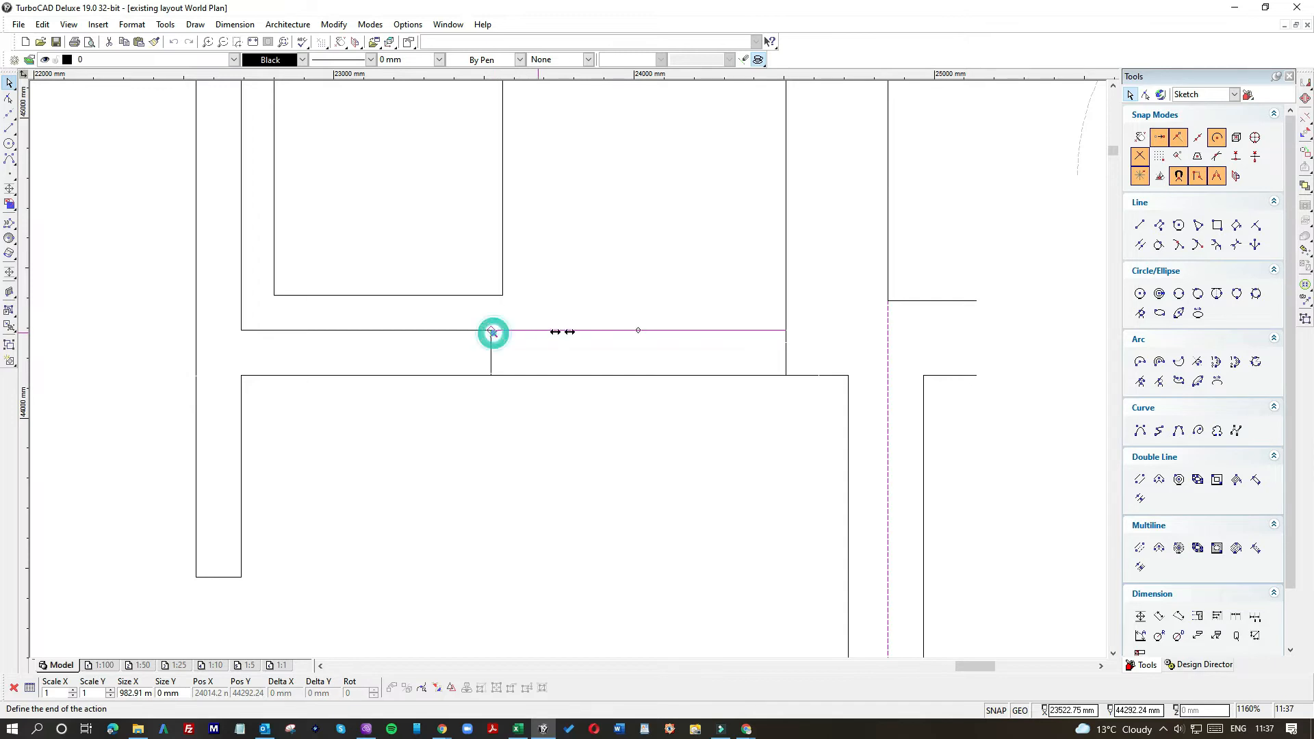
{"action": "left_click", "coordinate": [638, 330]}
{"action": "left_click", "coordinate": [637, 396]}
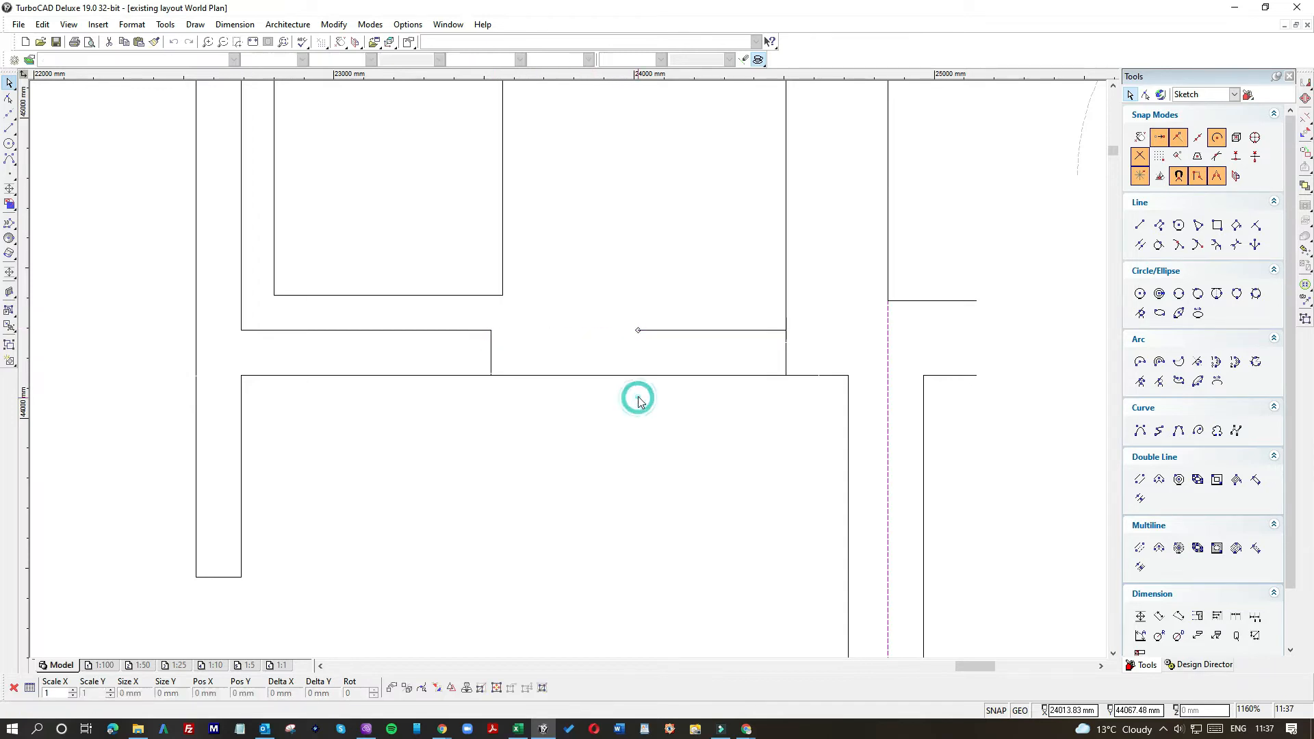
{"action": "left_click", "coordinate": [494, 354]}
{"action": "scroll", "coordinate": [495, 354], "scroll_direction": "down", "scroll_amount": 1}
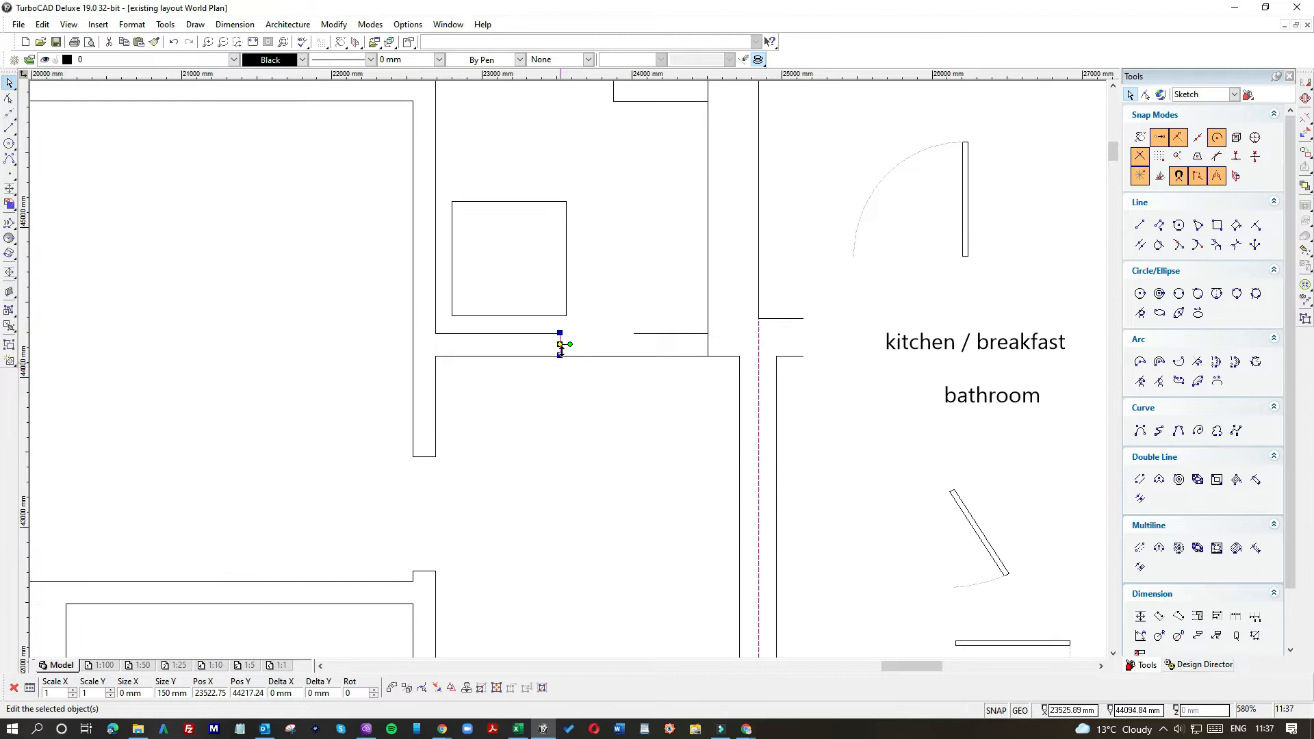
{"action": "key", "text": "Delete"}
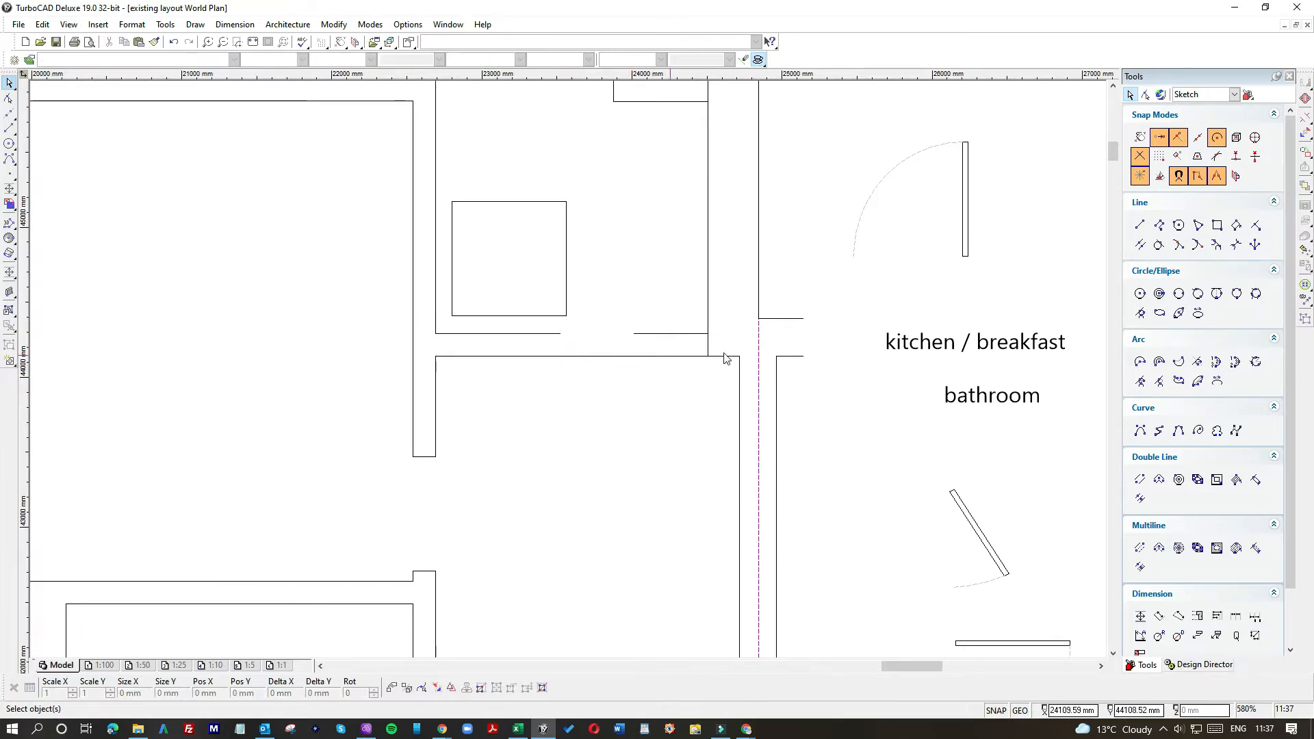
Shorten the party wall's inner vertical line so that it ends at the upper hallway wall line.
{"action": "left_click", "coordinate": [724, 355]}
{"action": "left_click", "coordinate": [708, 308]}
{"action": "left_click", "coordinate": [708, 357]}
{"action": "left_click", "coordinate": [707, 333]}
{"action": "left_click", "coordinate": [655, 392]}
Move the door-width square down so that it straddles both lines of the new hallway wall.
{"action": "left_click", "coordinate": [489, 314]}
{"action": "left_click_drag", "start_coordinate": [496, 295], "coordinate": [484, 350]}
{"action": "left_click", "coordinate": [507, 397]}
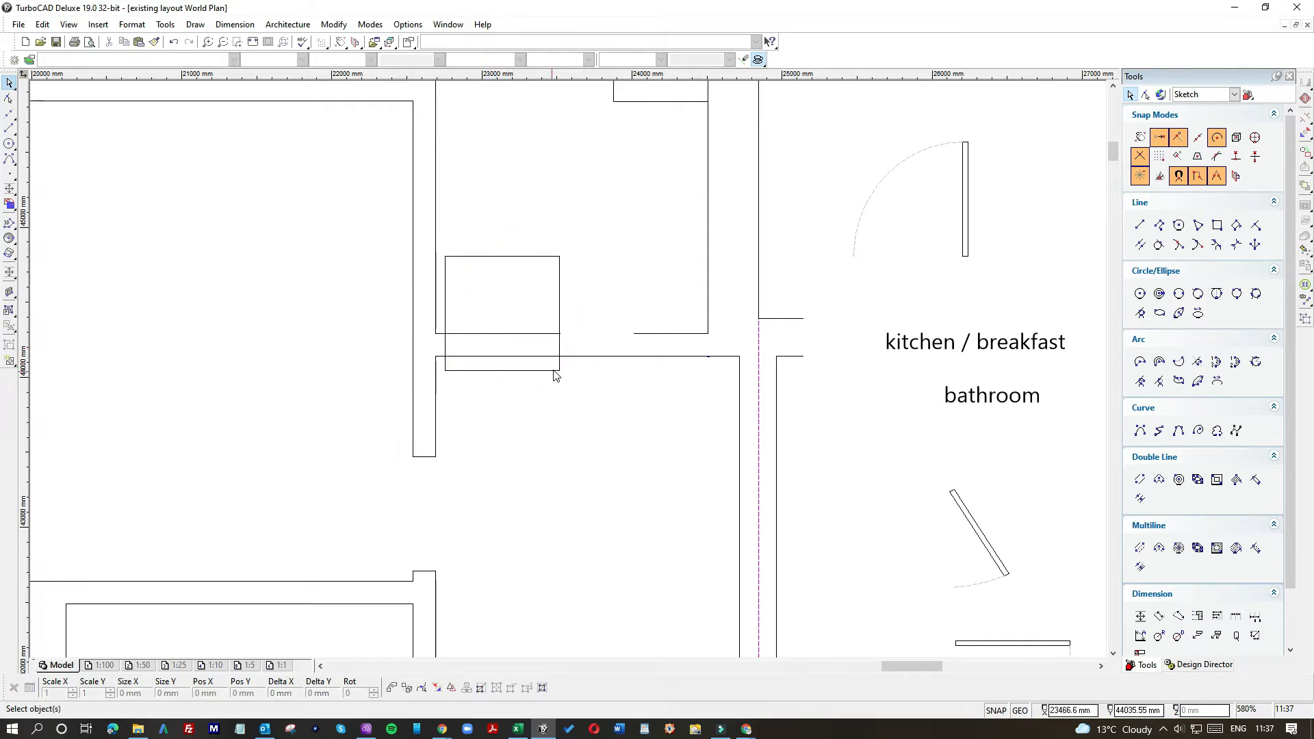
Extend the corridor-side section of the upper hallway wall line across the gap to meet the other section.
{"action": "scroll", "coordinate": [572, 348], "scroll_direction": "up", "scroll_amount": 4}
{"action": "left_click", "coordinate": [490, 334]}
{"action": "left_click_drag", "start_coordinate": [541, 333], "coordinate": [839, 333]}
{"action": "left_click", "coordinate": [614, 467]}
Trim both hallway wall lines inside the square to cut a door opening.
{"action": "left_click", "coordinate": [544, 283]}
{"action": "left_click", "coordinate": [601, 288]}
{"action": "left_click", "coordinate": [334, 24]}
{"action": "left_click", "coordinate": [357, 214]}
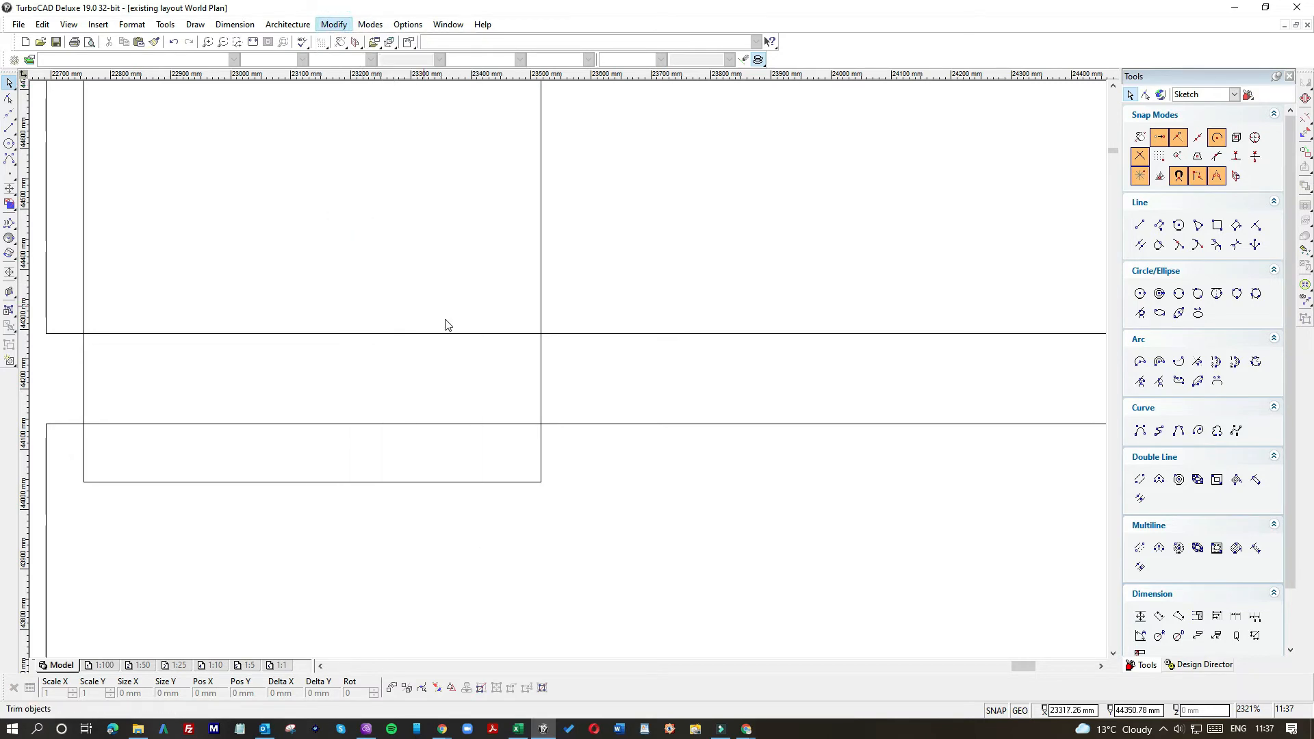
{"action": "left_click", "coordinate": [479, 333]}
{"action": "left_click", "coordinate": [432, 423]}
{"action": "left_click", "coordinate": [11, 85]}
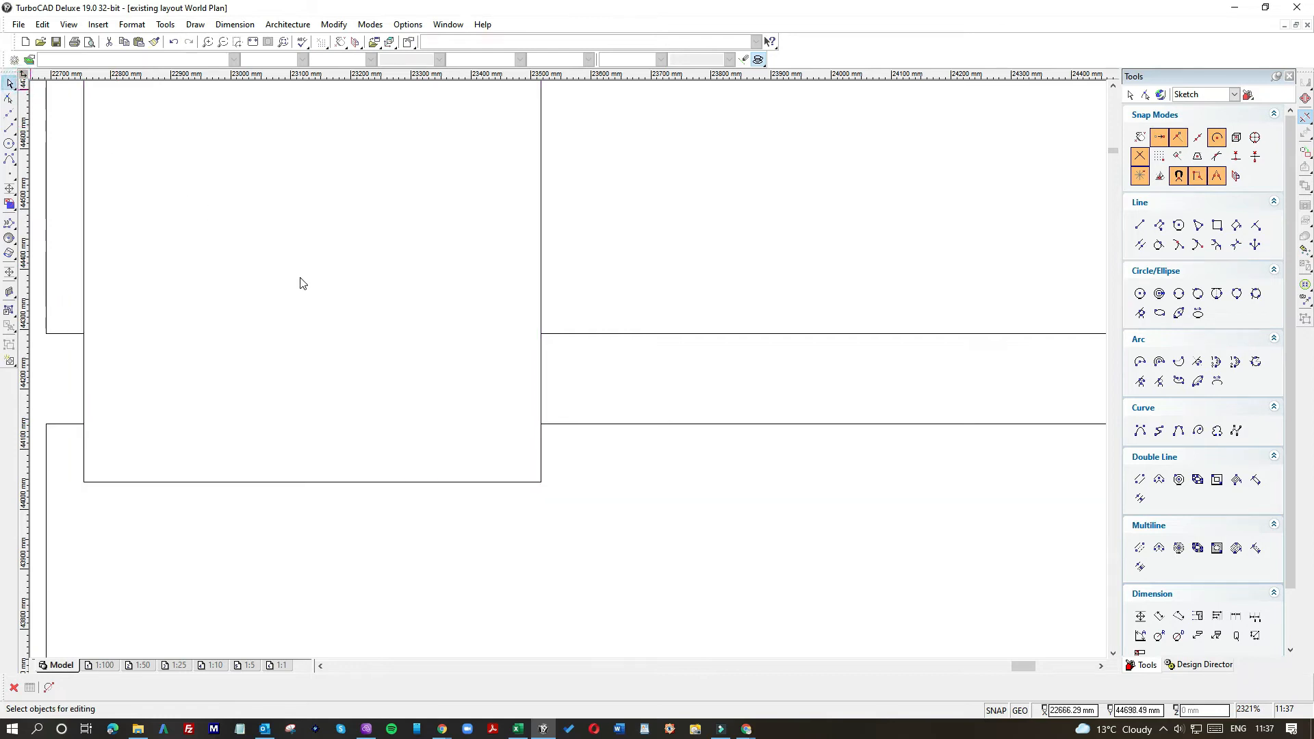
Move the square out of the new door opening into the adjoining room.
{"action": "scroll", "coordinate": [669, 361], "scroll_direction": "down", "scroll_amount": 2}
{"action": "left_click", "coordinate": [688, 319]}
{"action": "left_click_drag", "start_coordinate": [613, 296], "coordinate": [194, 299]}
Close both ends of the door opening with short lines across the hallway wall's thickness.
{"action": "left_click", "coordinate": [9, 128]}
{"action": "left_click", "coordinate": [459, 398]}
{"action": "left_click", "coordinate": [459, 441]}
{"action": "left_click", "coordinate": [685, 400]}
{"action": "left_click", "coordinate": [688, 442]}
{"action": "left_click", "coordinate": [9, 83]}
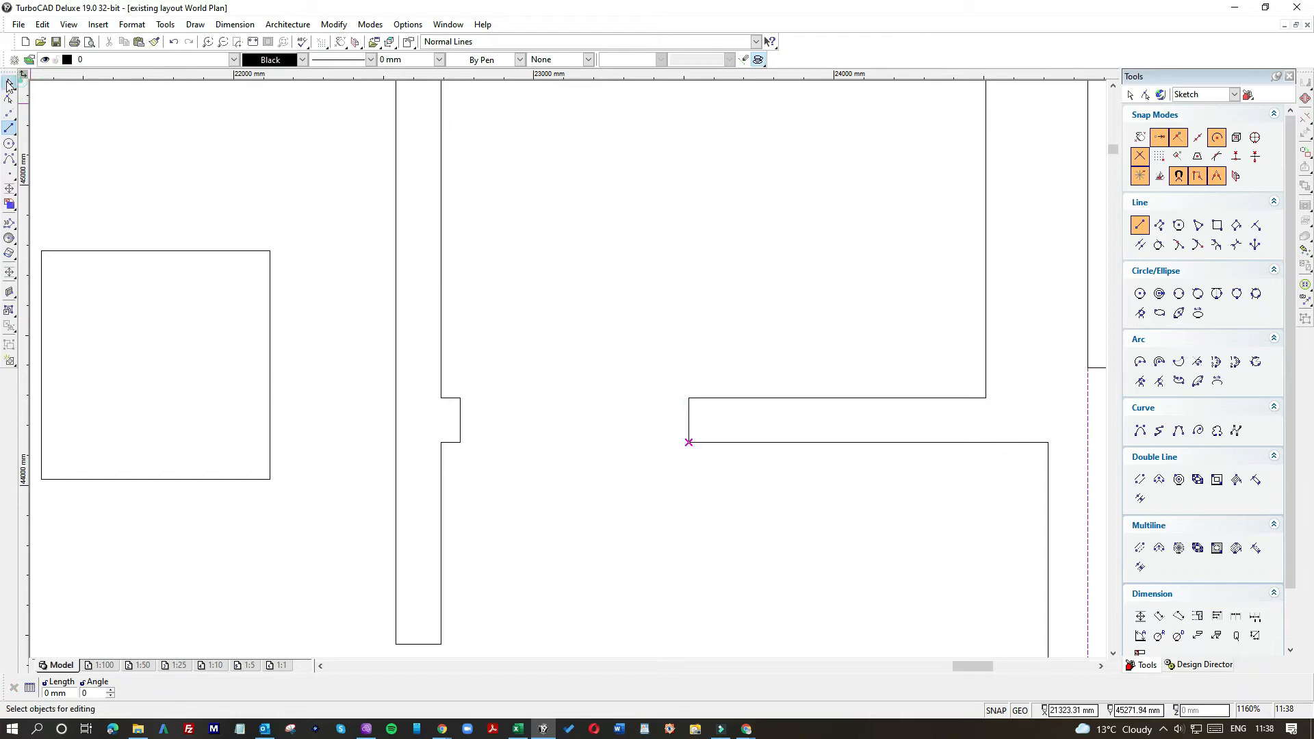
Examine the revised layout around the rooms, hallway and stairs, and select the door-width square.
{"action": "scroll", "coordinate": [308, 319], "scroll_direction": "down", "scroll_amount": 2}
{"action": "scroll", "coordinate": [568, 375], "scroll_direction": "down", "scroll_amount": 4}
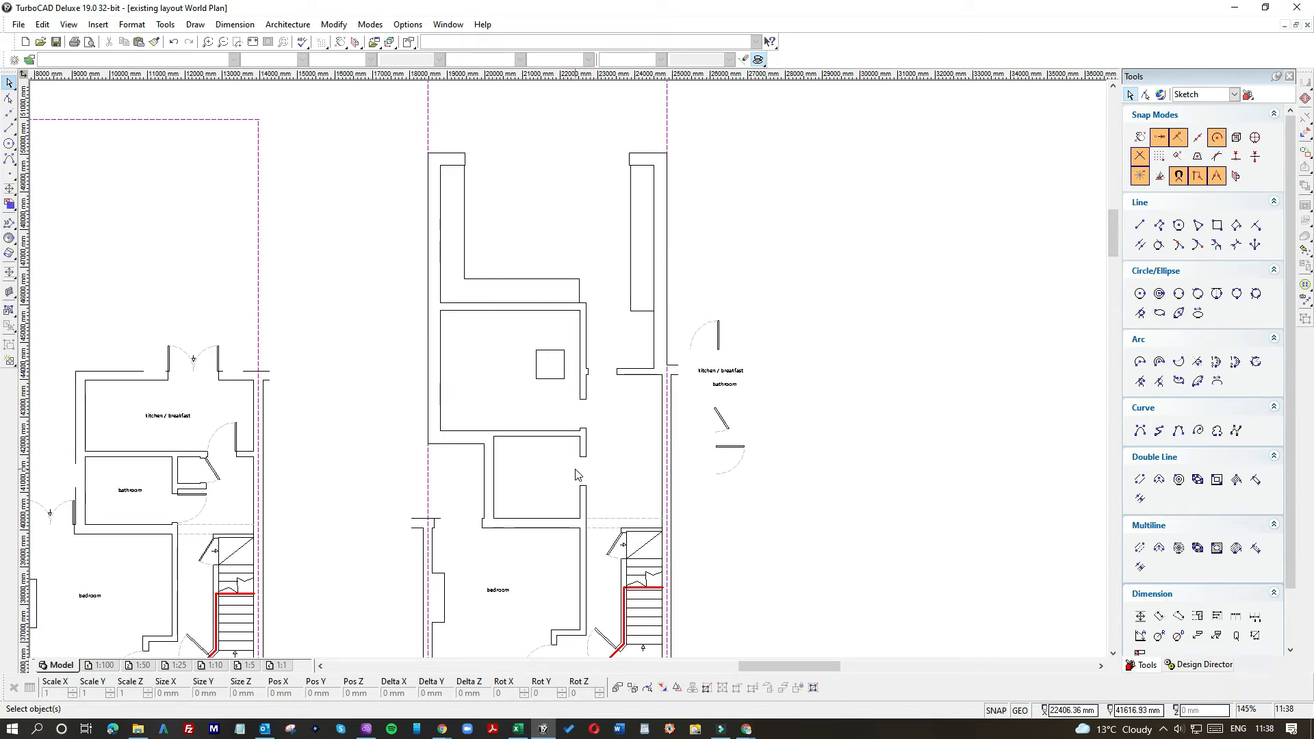
{"action": "scroll", "coordinate": [553, 487], "scroll_direction": "down", "scroll_amount": 2}
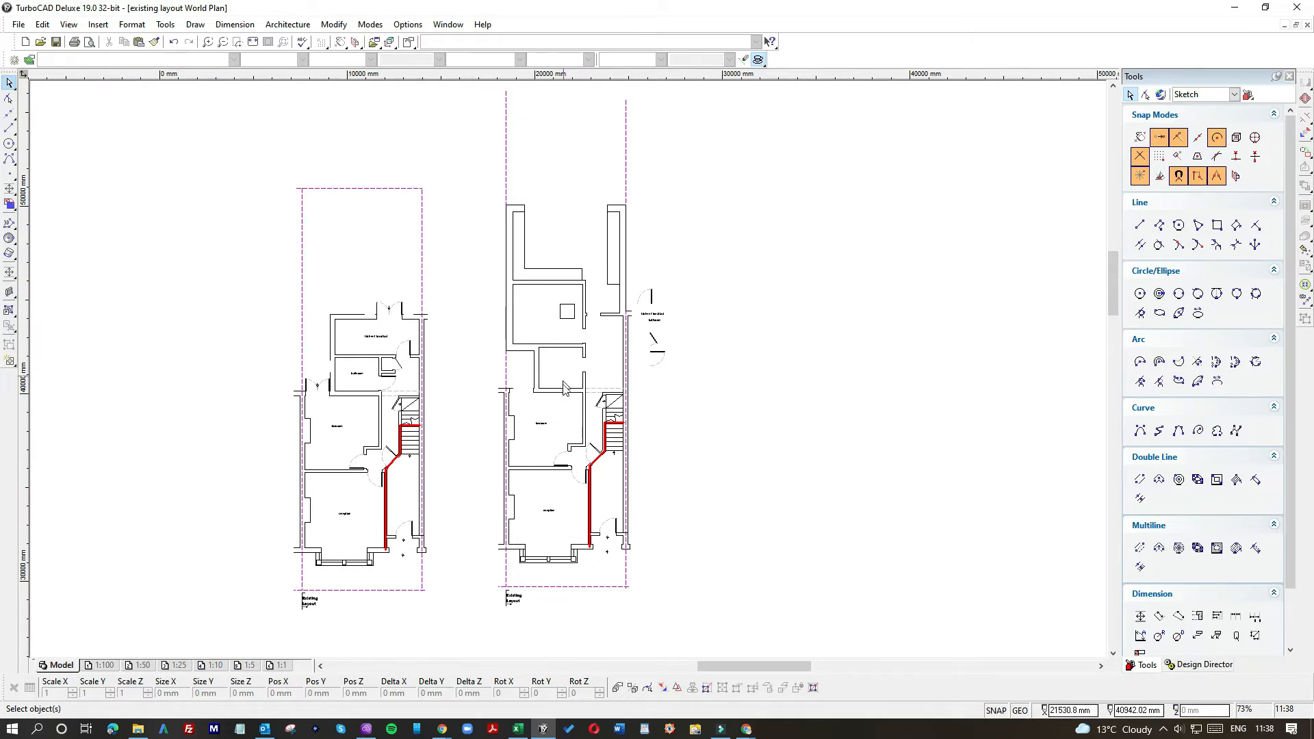
{"action": "scroll", "coordinate": [569, 375], "scroll_direction": "up", "scroll_amount": 2}
{"action": "scroll", "coordinate": [570, 375], "scroll_direction": "up", "scroll_amount": 2}
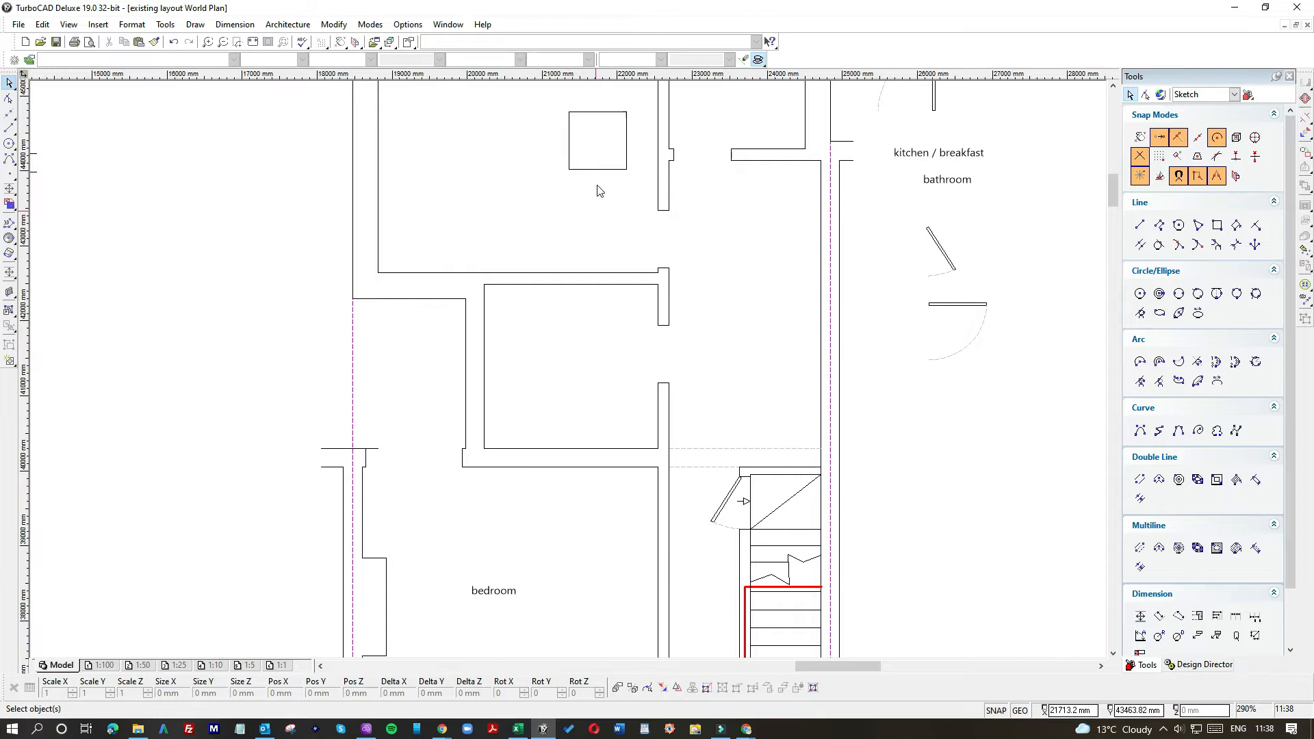
{"action": "left_click", "coordinate": [595, 167]}
{"action": "scroll", "coordinate": [570, 374], "scroll_direction": "down", "scroll_amount": 2}
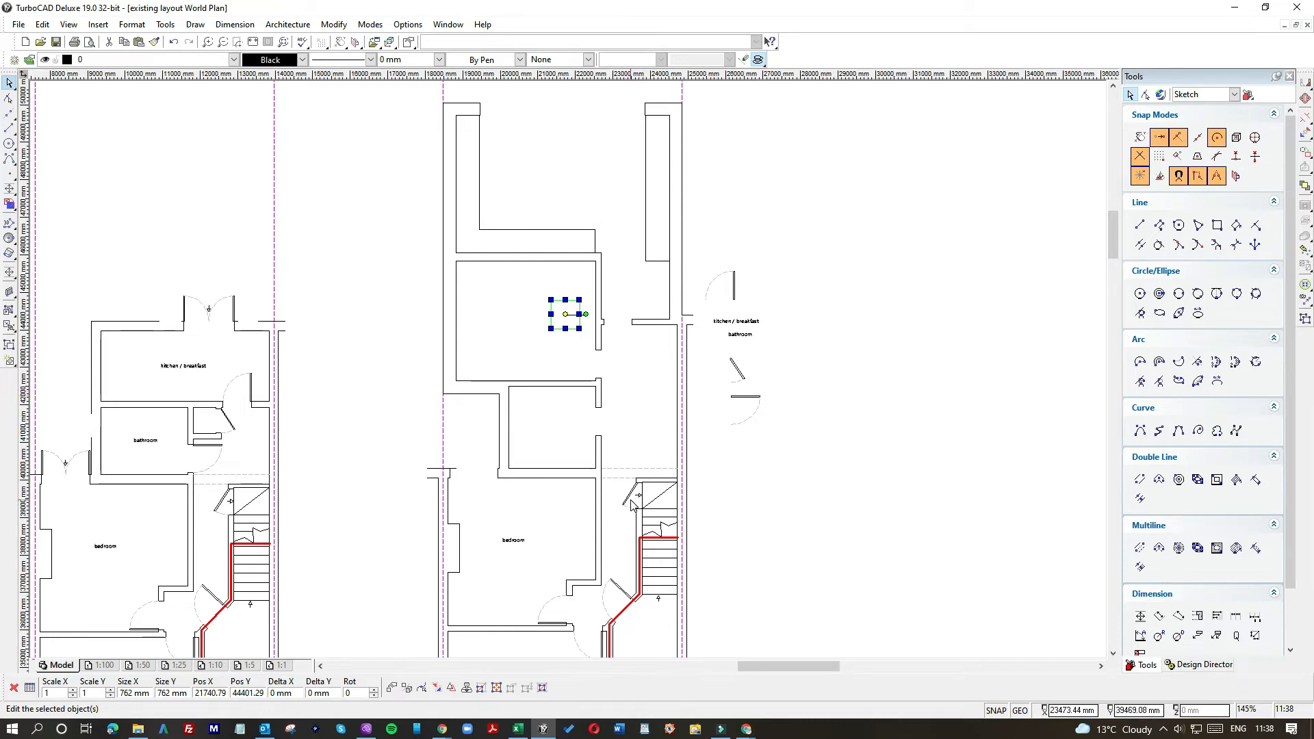
{"action": "scroll", "coordinate": [631, 504], "scroll_direction": "up", "scroll_amount": 2}
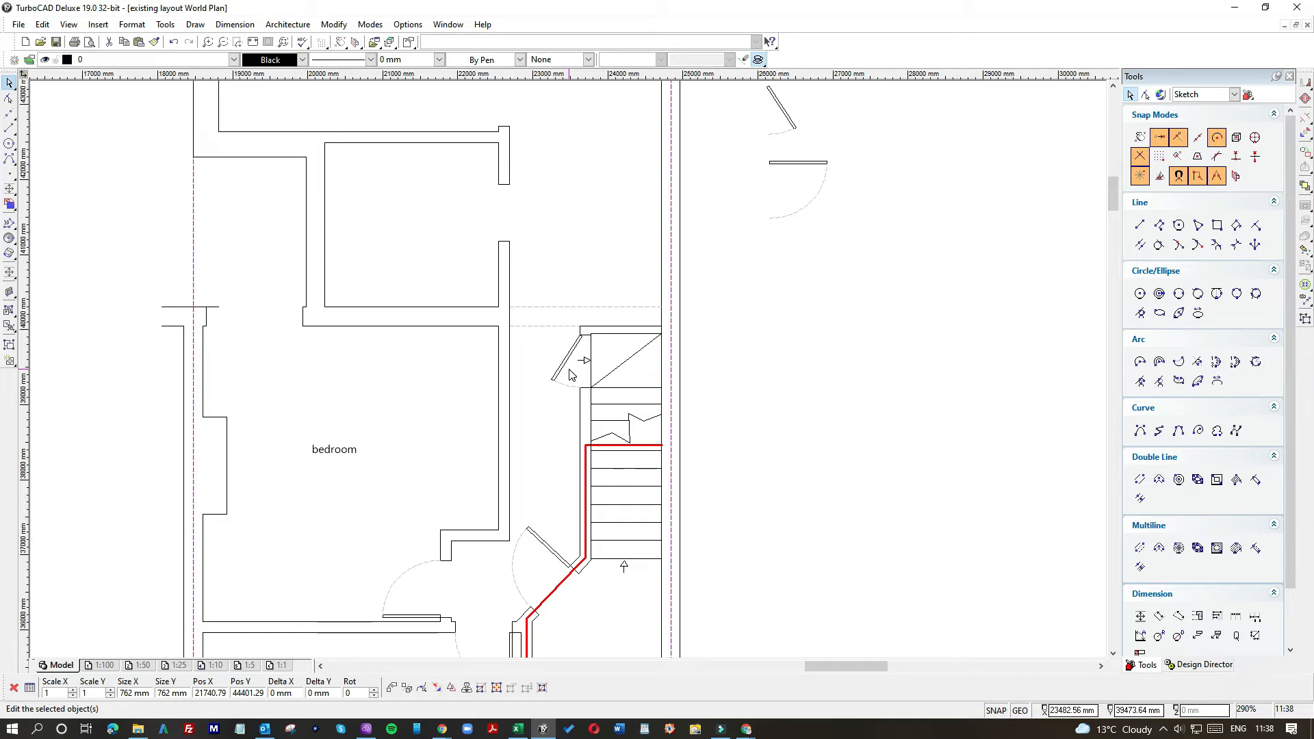
Draw a 700 mm line up from the corner of the wall above the stairs, and a horizontal line from its end towards the party wall.
{"action": "left_click", "coordinate": [9, 130]}
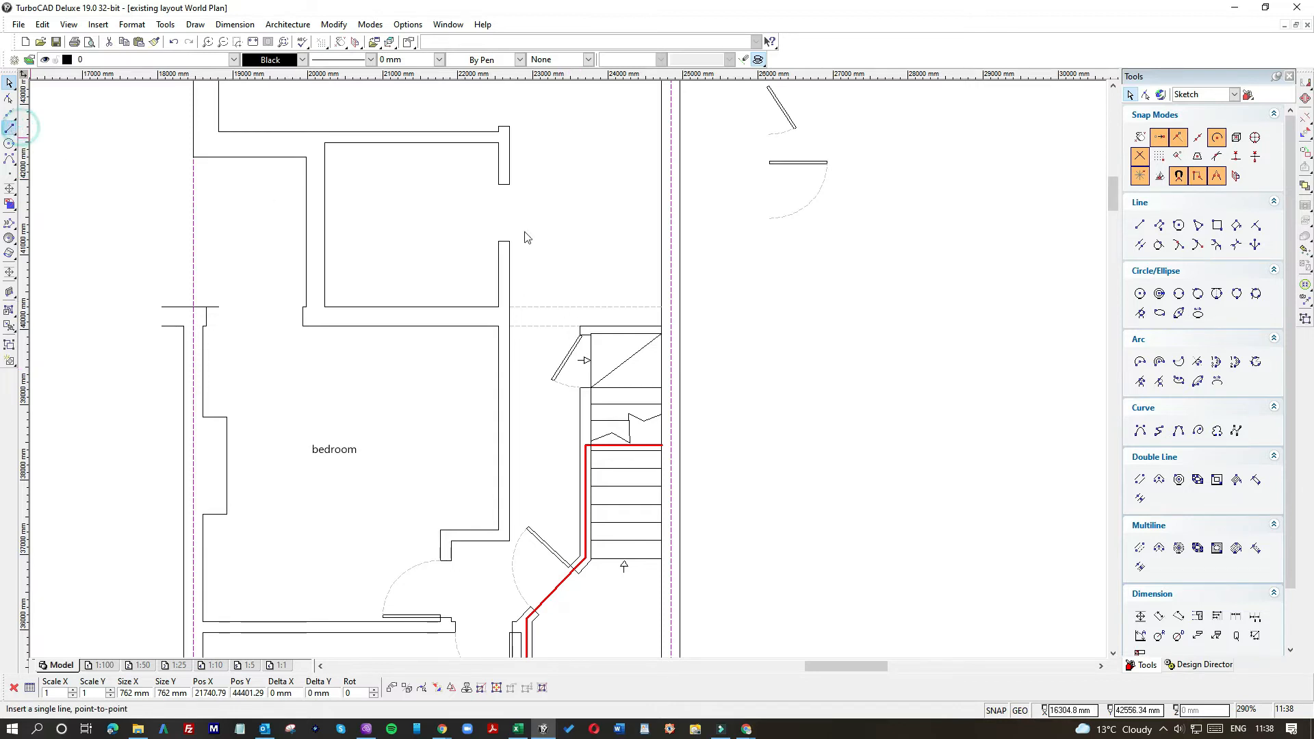
{"action": "left_click", "coordinate": [578, 325]}
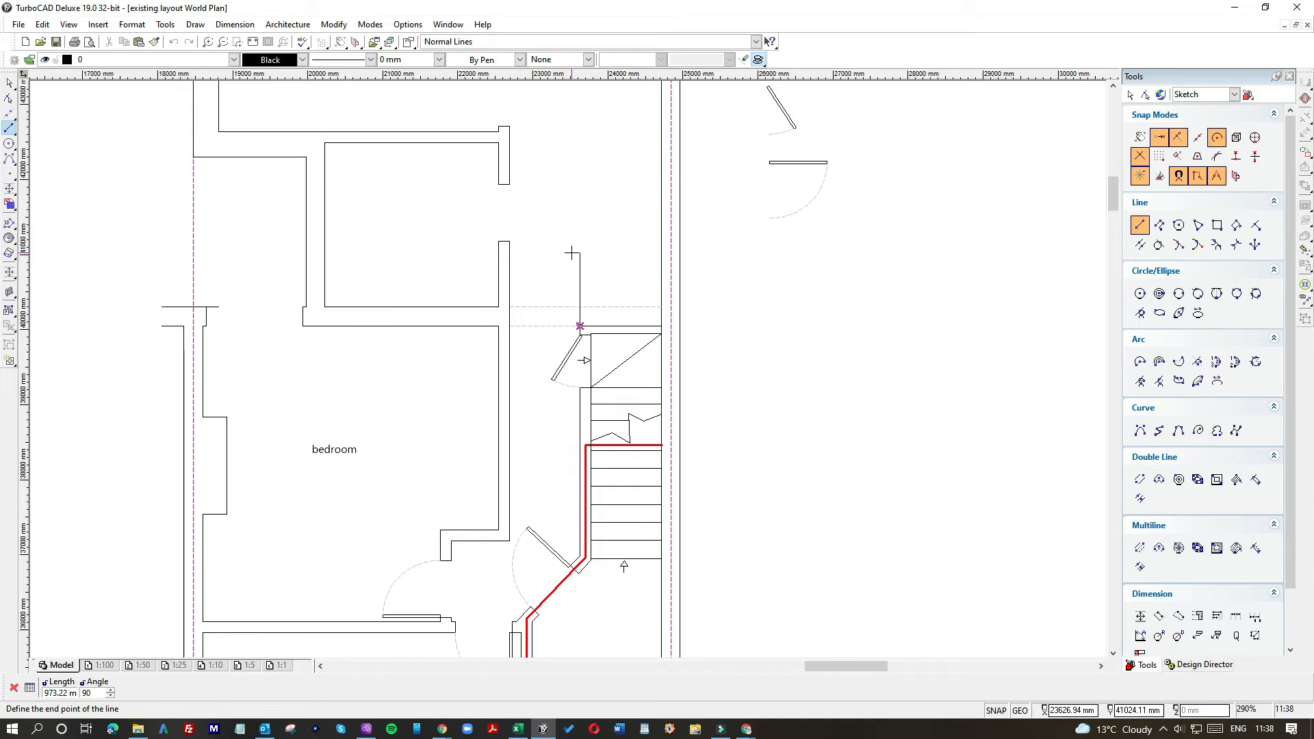
{"action": "key", "text": "Tab"}
{"action": "type", "text": "7"}
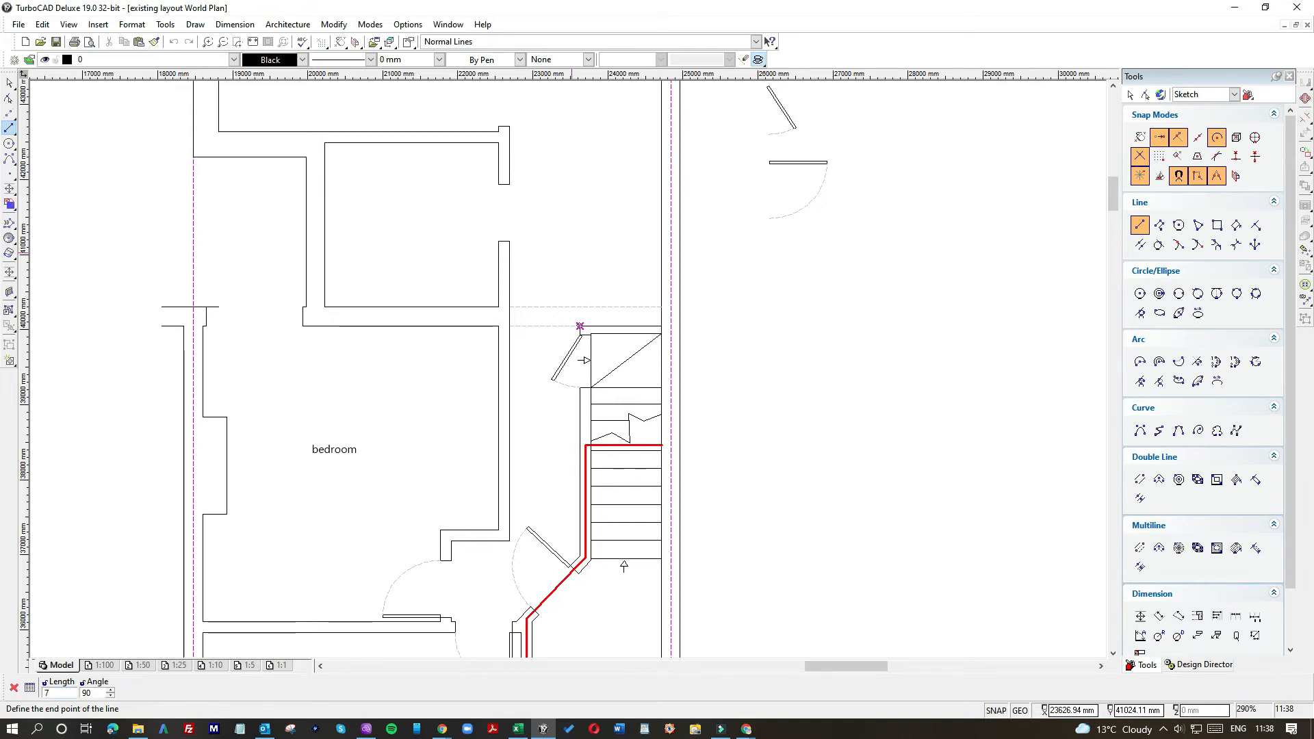
{"action": "type", "text": "00"}
{"action": "key", "text": "Return"}
{"action": "left_click", "coordinate": [580, 273]}
{"action": "left_click", "coordinate": [643, 272]}
{"action": "scroll", "coordinate": [594, 286], "scroll_direction": "up", "scroll_amount": 1}
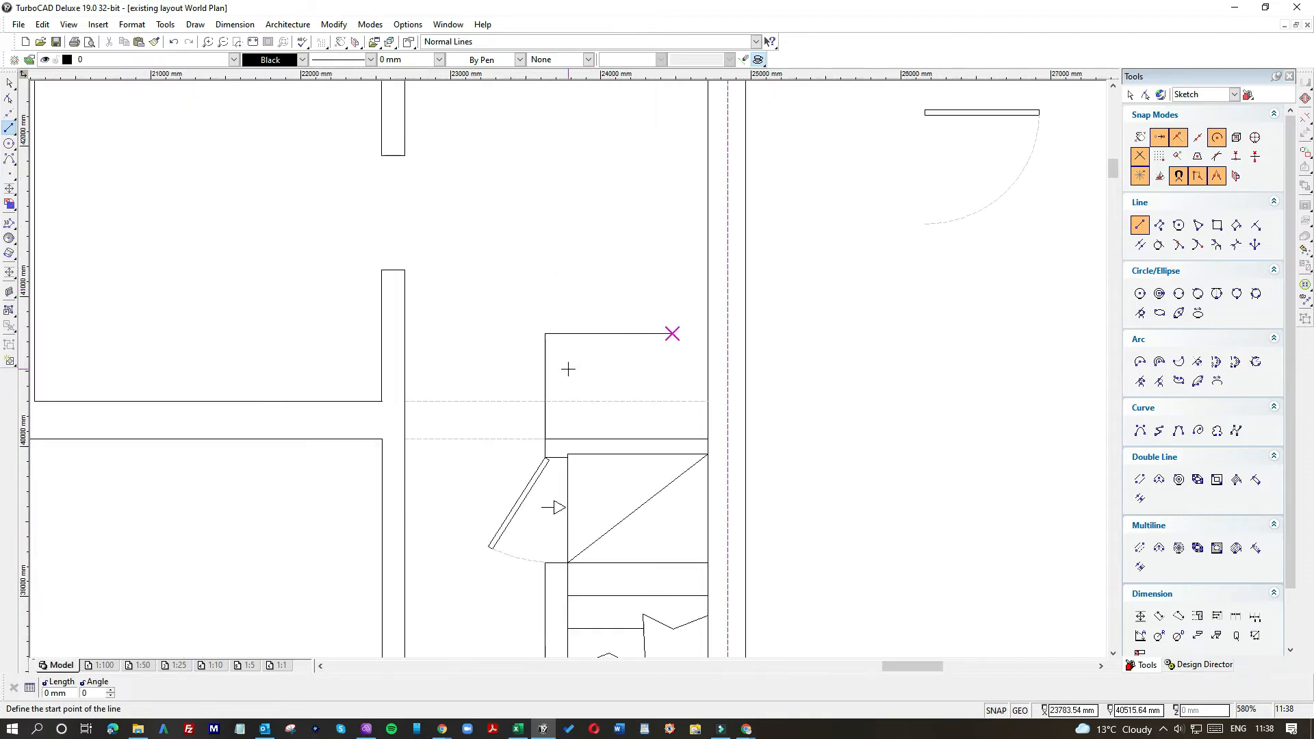
Draw a 100 mm guide line inwards from the 700 mm line and a vertical line up from its end for the inner wall face.
{"action": "left_click", "coordinate": [544, 386]}
{"action": "key", "text": "Tab"}
{"action": "type", "text": "100"}
{"action": "key", "text": "Return"}
{"action": "left_click", "coordinate": [559, 342]}
Remove the 100 mm guide line and extend the inner vertical line down to the wall line above the stairs.
{"action": "left_click", "coordinate": [11, 83]}
{"action": "left_click_drag", "start_coordinate": [527, 372], "coordinate": [565, 445]}
{"action": "left_click", "coordinate": [559, 381]}
{"action": "left_click", "coordinate": [585, 438]}
{"action": "left_click", "coordinate": [604, 445]}
Shorten the wall line above the stairs so that it starts at the inner vertical line.
{"action": "left_click", "coordinate": [626, 437]}
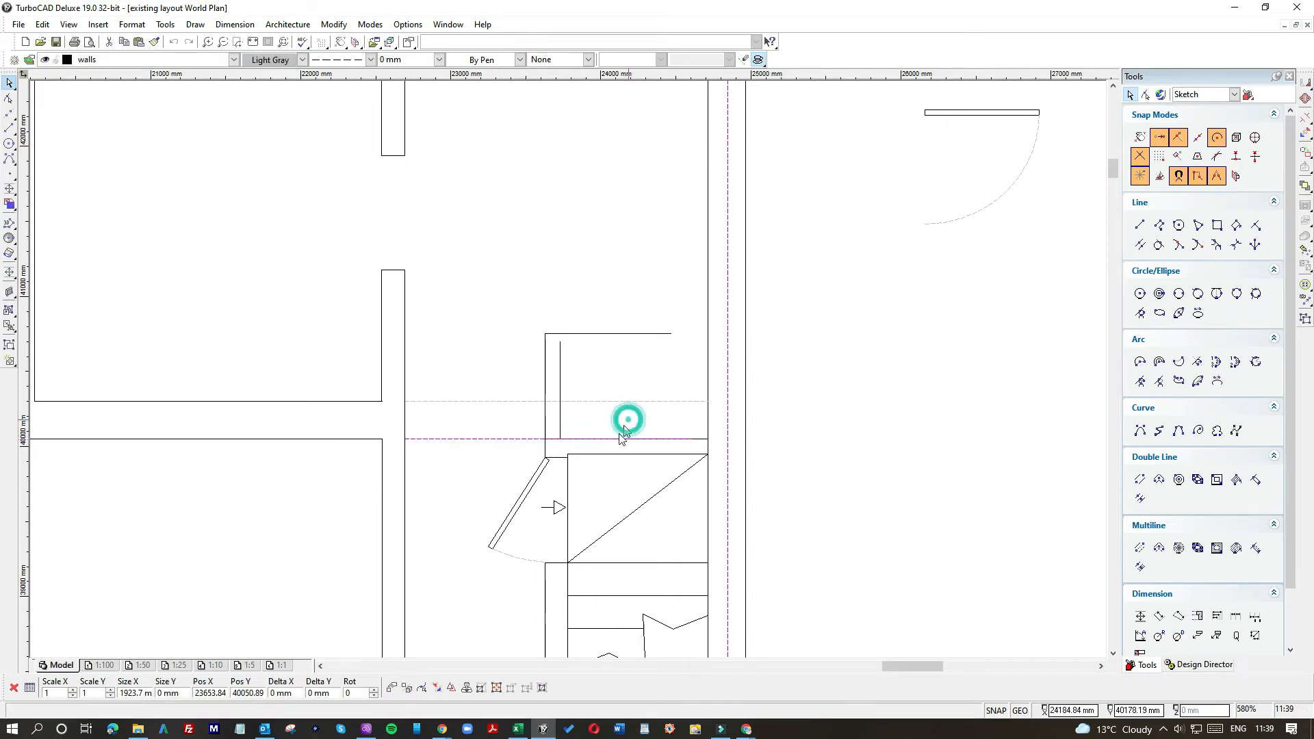
{"action": "left_click", "coordinate": [638, 459]}
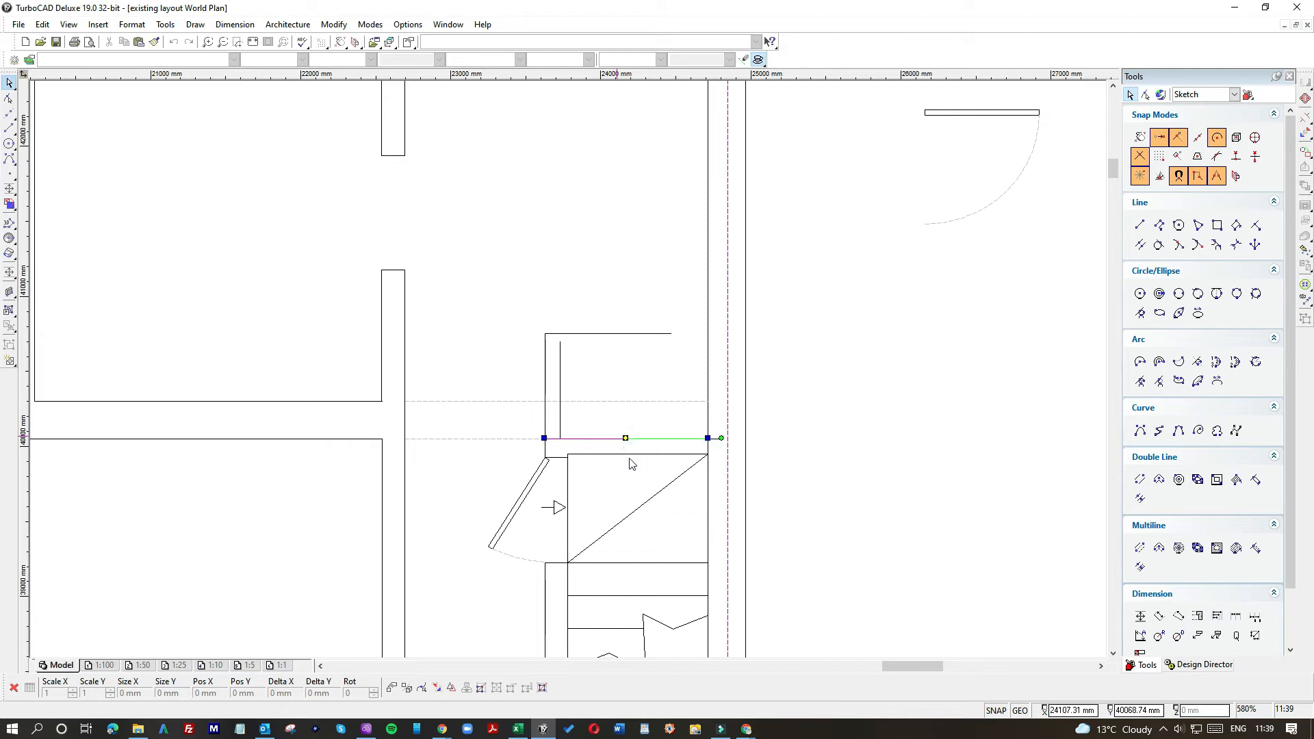
{"action": "left_click_drag", "start_coordinate": [545, 439], "coordinate": [542, 440]}
{"action": "left_click", "coordinate": [558, 439]}
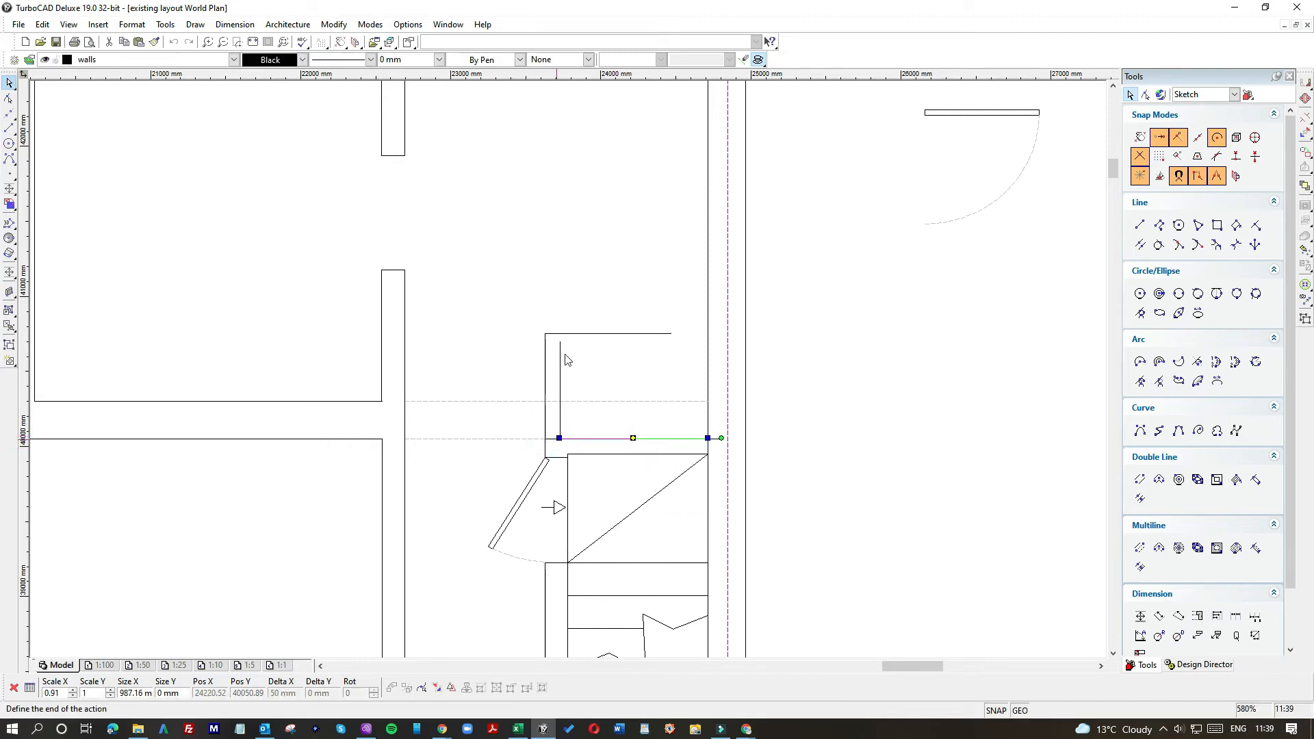
Draw a 100 mm line down from the free end of the upper horizontal line, and a parallel line back to the inner vertical line.
{"action": "left_click", "coordinate": [8, 129]}
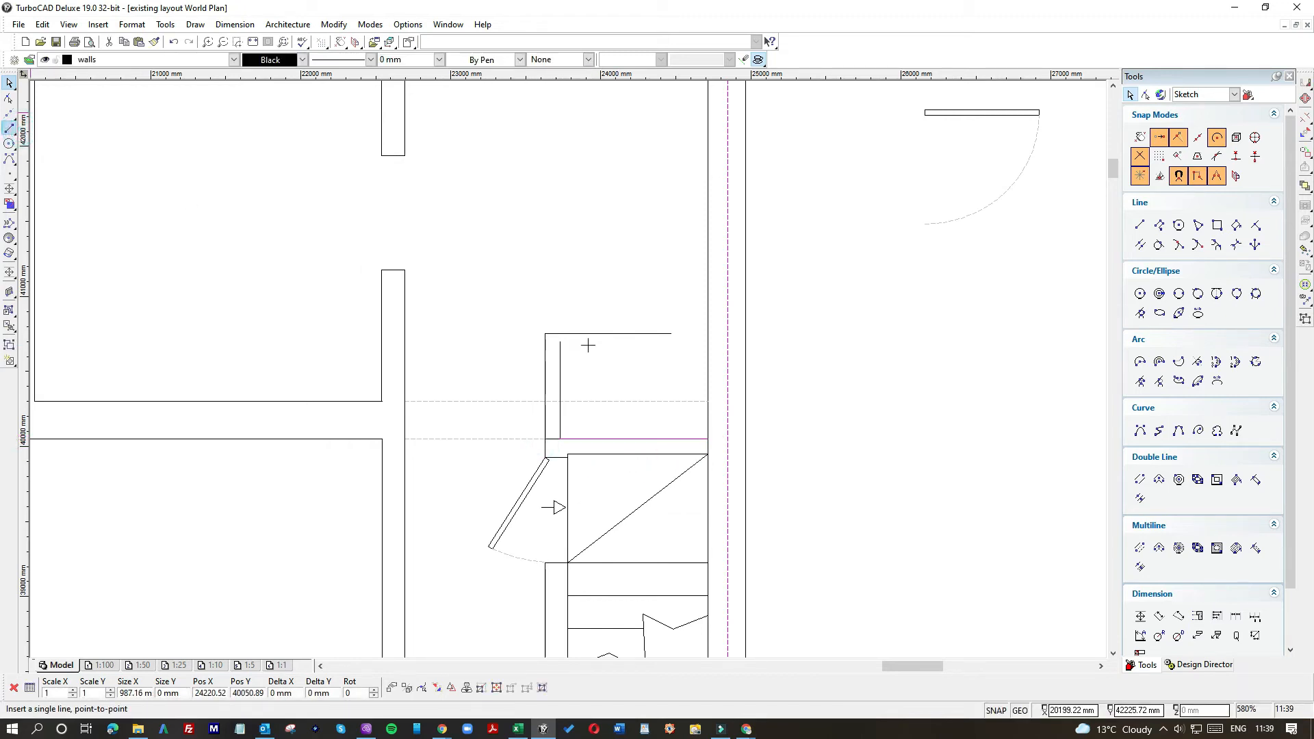
{"action": "left_click", "coordinate": [672, 333]}
{"action": "type", "text": "1"}
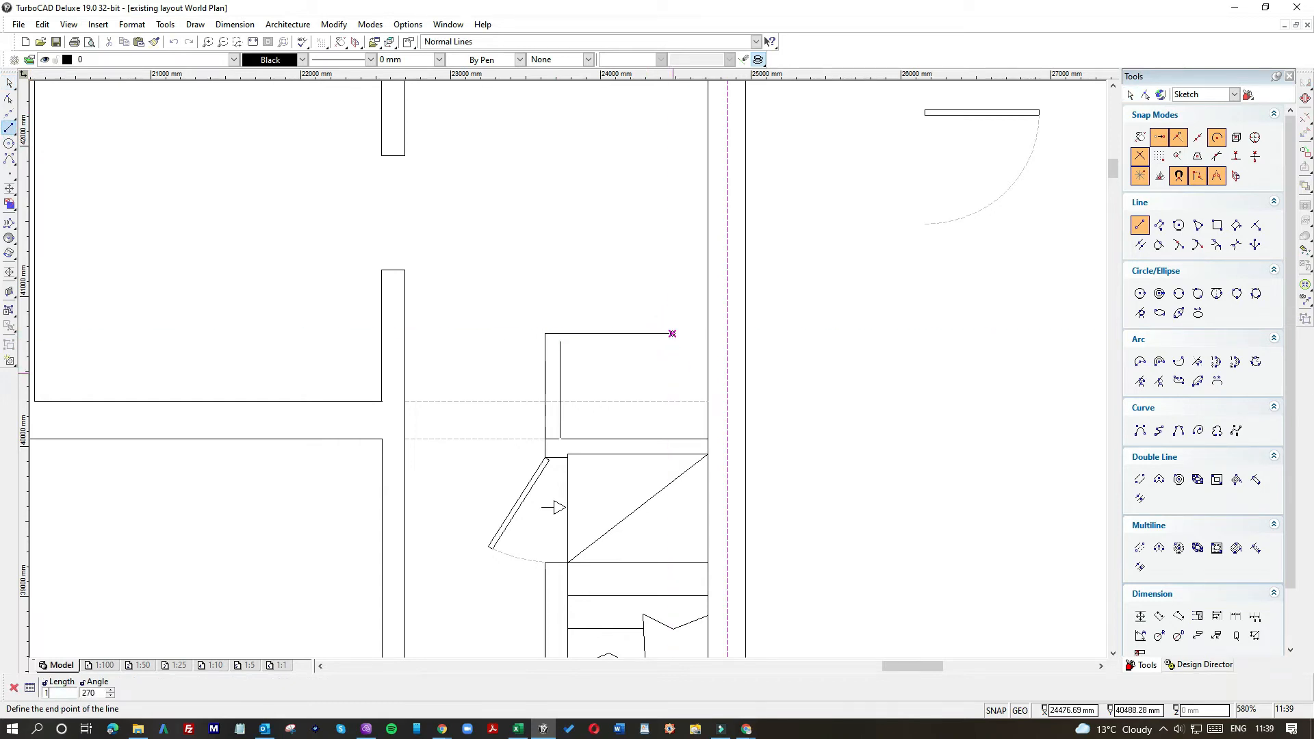
{"action": "type", "text": "00"}
{"action": "key", "text": "Return"}
{"action": "left_click", "coordinate": [672, 349]}
{"action": "left_click", "coordinate": [560, 348]}
Shorten the inner vertical line's upper end to the inner horizontal line and delete the 100 mm end line.
{"action": "left_click", "coordinate": [9, 83]}
{"action": "left_click", "coordinate": [560, 378]}
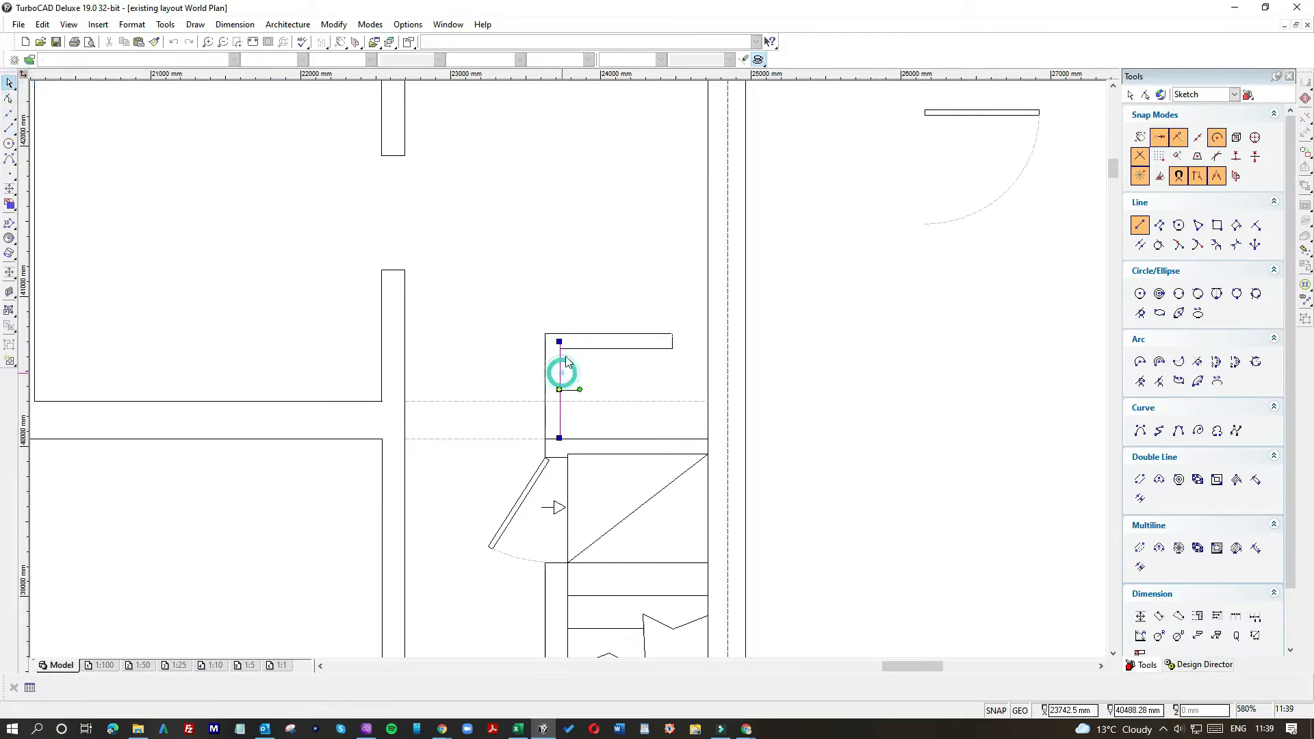
{"action": "left_click", "coordinate": [559, 348]}
{"action": "key", "text": "Escape"}
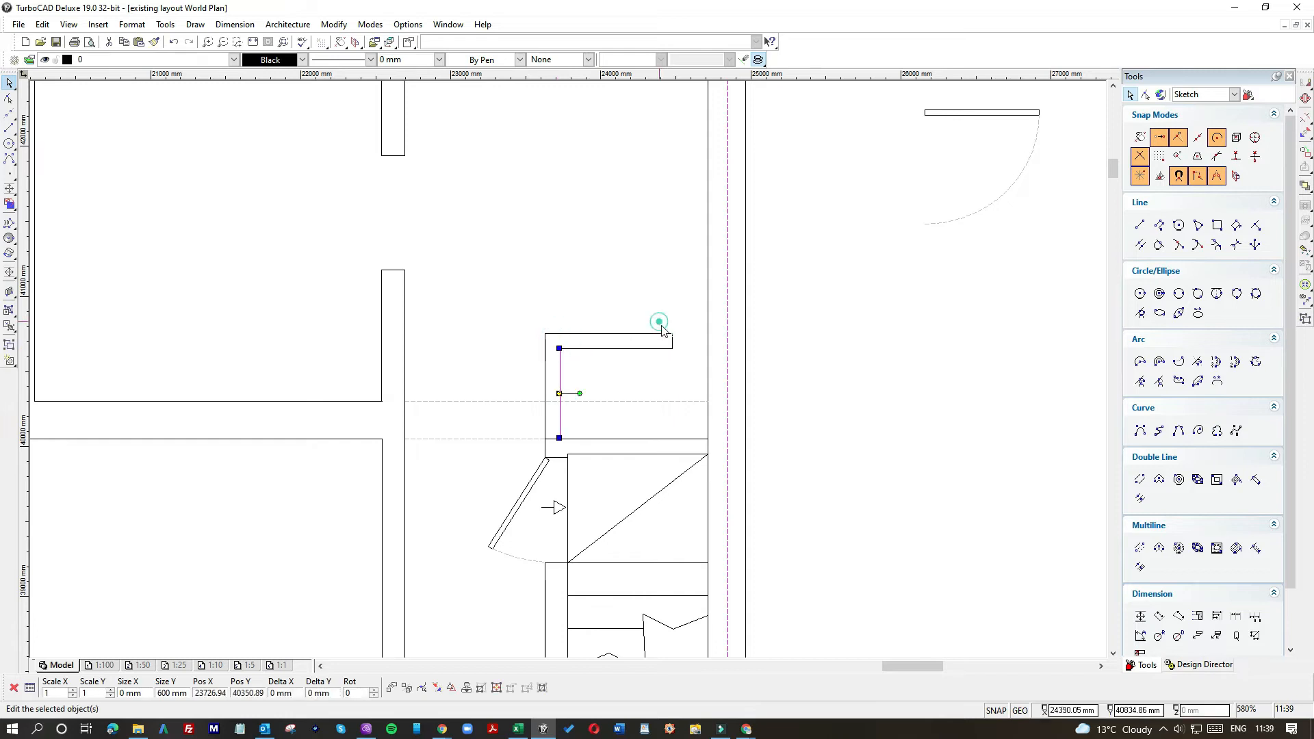
{"action": "left_click", "coordinate": [672, 342]}
Extend the outer and inner horizontal lines of the new wall to the party wall's inner face.
{"action": "left_click", "coordinate": [661, 334]}
{"action": "left_click", "coordinate": [671, 333]}
{"action": "left_click", "coordinate": [705, 333]}
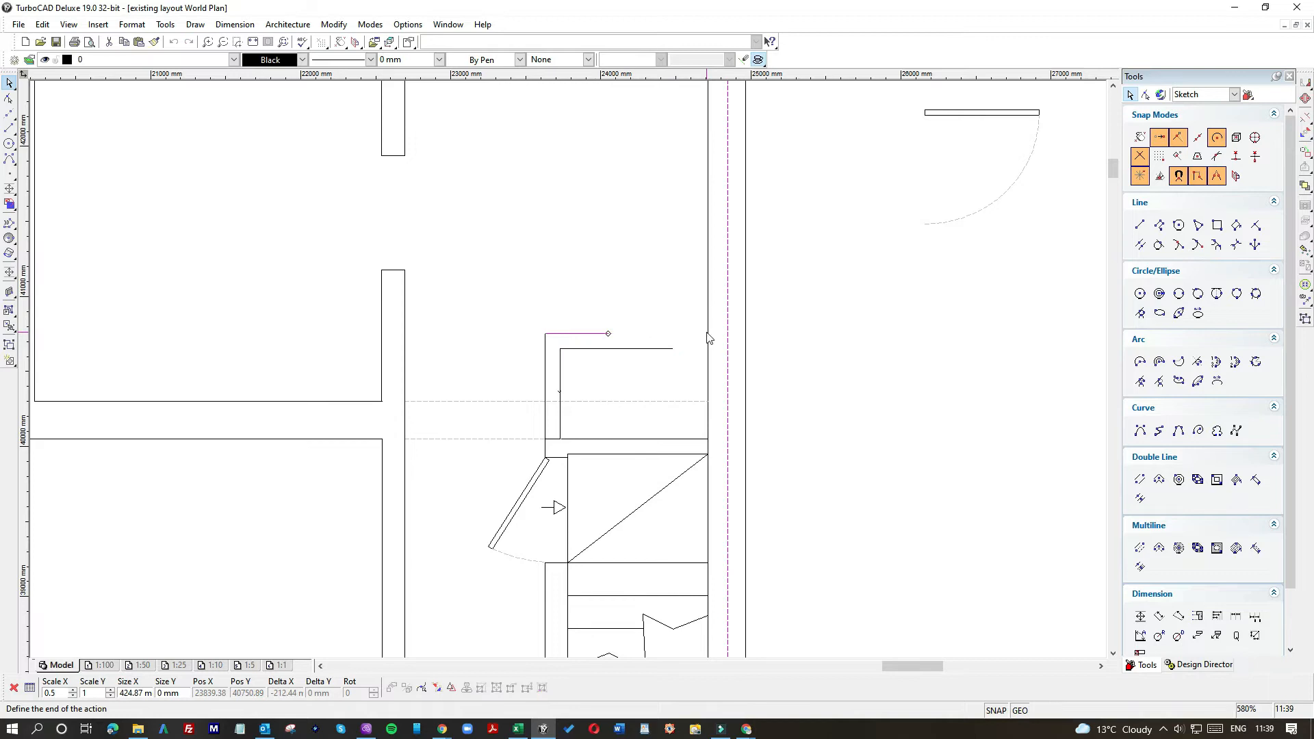
{"action": "left_click", "coordinate": [606, 333]}
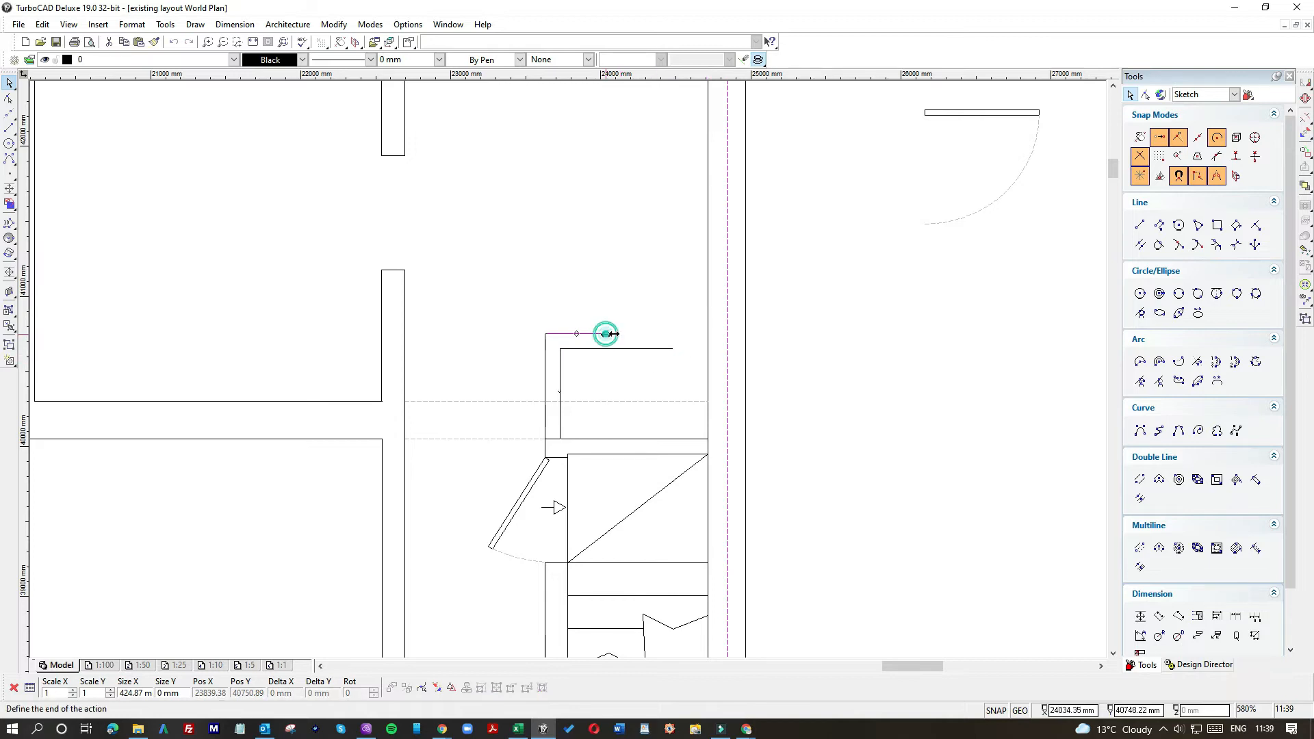
{"action": "left_click", "coordinate": [706, 332]}
{"action": "left_click", "coordinate": [667, 349]}
{"action": "left_click", "coordinate": [670, 348]}
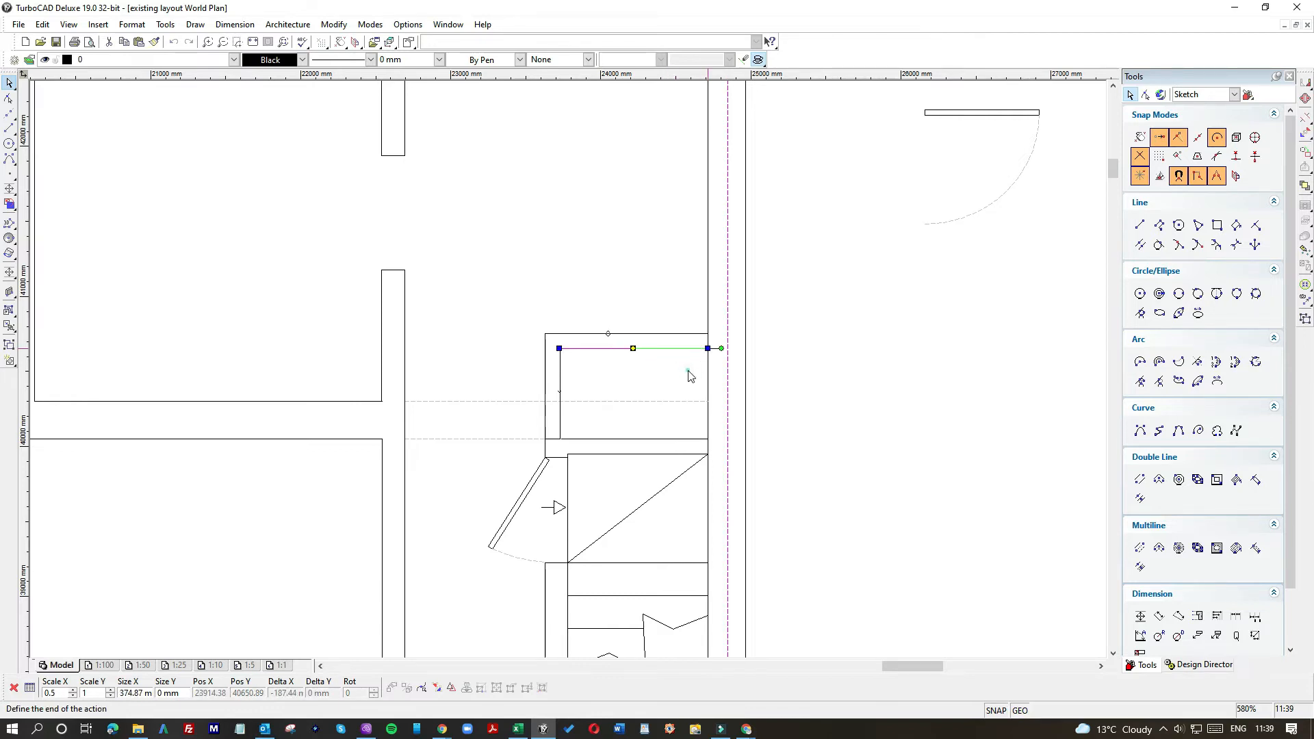
Finish extending the enclosure's inner horizontal line, and shorten the party wall's lower inner line to meet it.
{"action": "left_click", "coordinate": [707, 349]}
{"action": "left_click", "coordinate": [706, 369]}
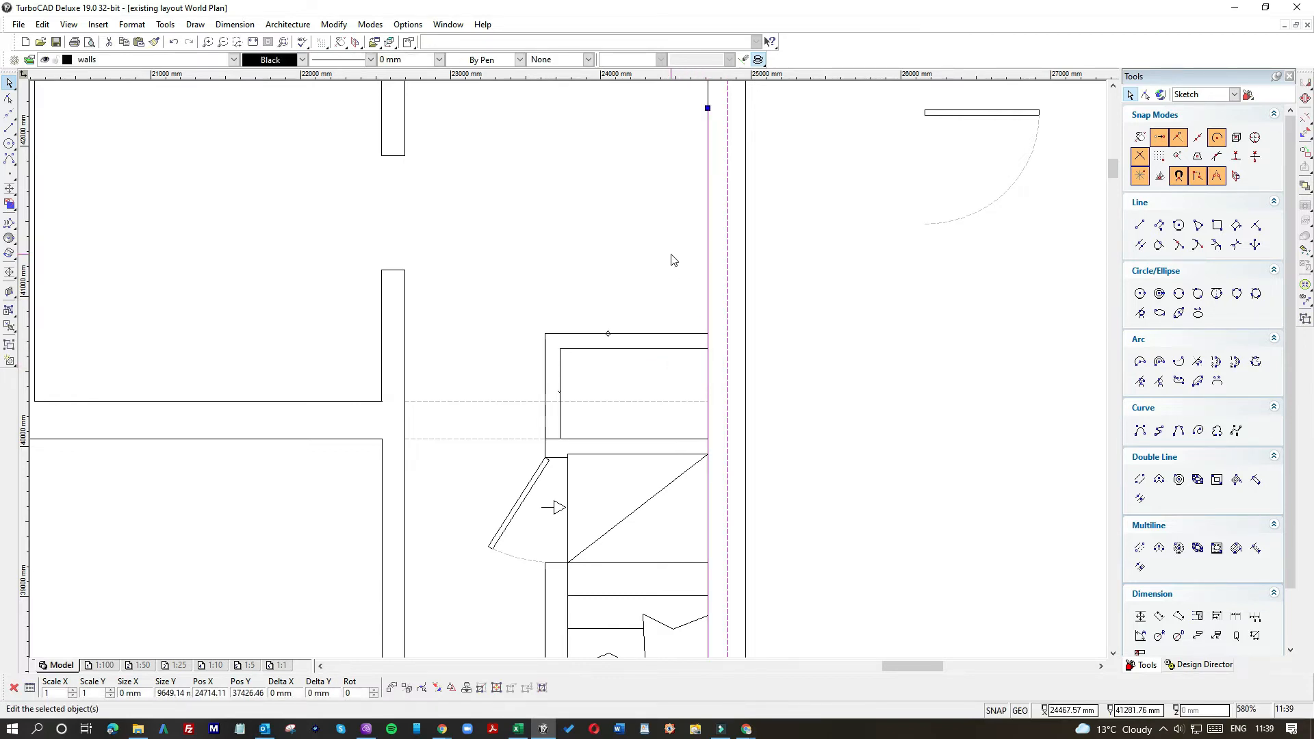
{"action": "scroll", "coordinate": [573, 355], "scroll_direction": "down", "scroll_amount": 2}
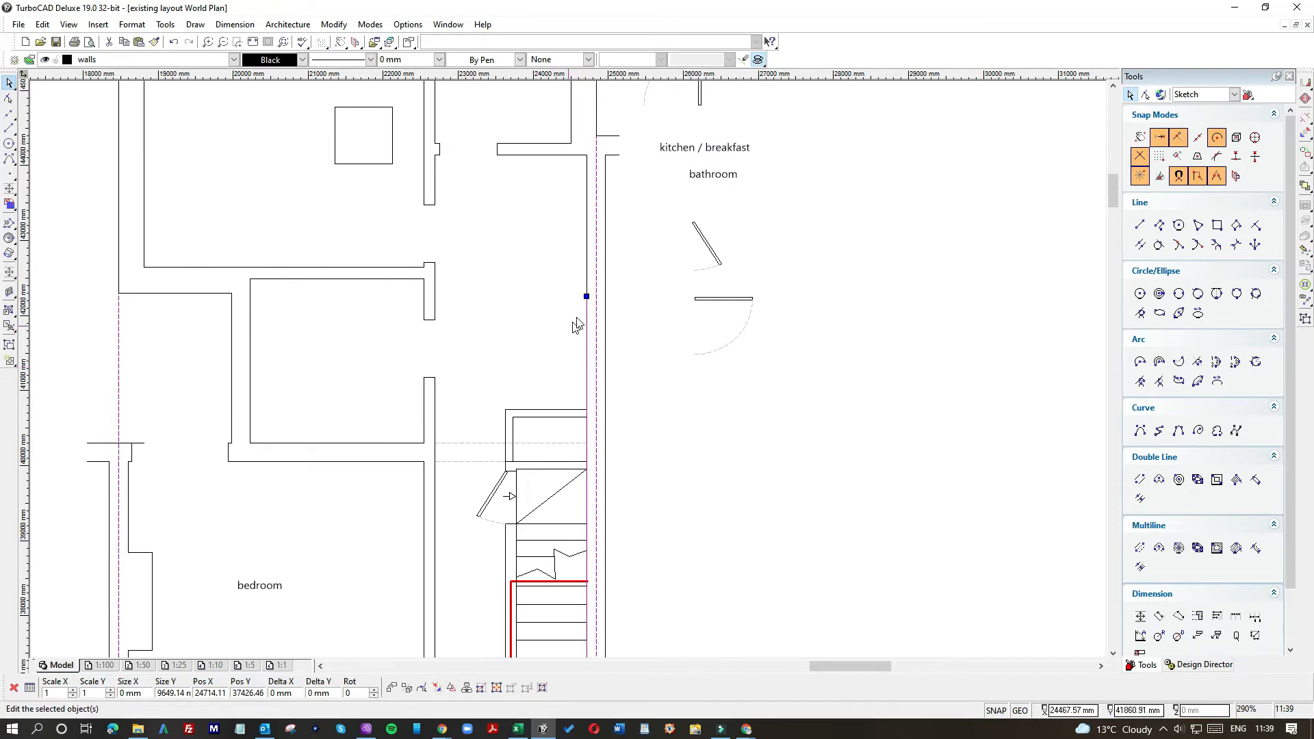
{"action": "left_click", "coordinate": [586, 296]}
{"action": "left_click", "coordinate": [583, 416]}
{"action": "left_click", "coordinate": [563, 432]}
Extend the party wall's upper inner line down to the enclosure's outer horizontal line.
{"action": "left_click", "coordinate": [589, 289]}
{"action": "left_click", "coordinate": [586, 295]}
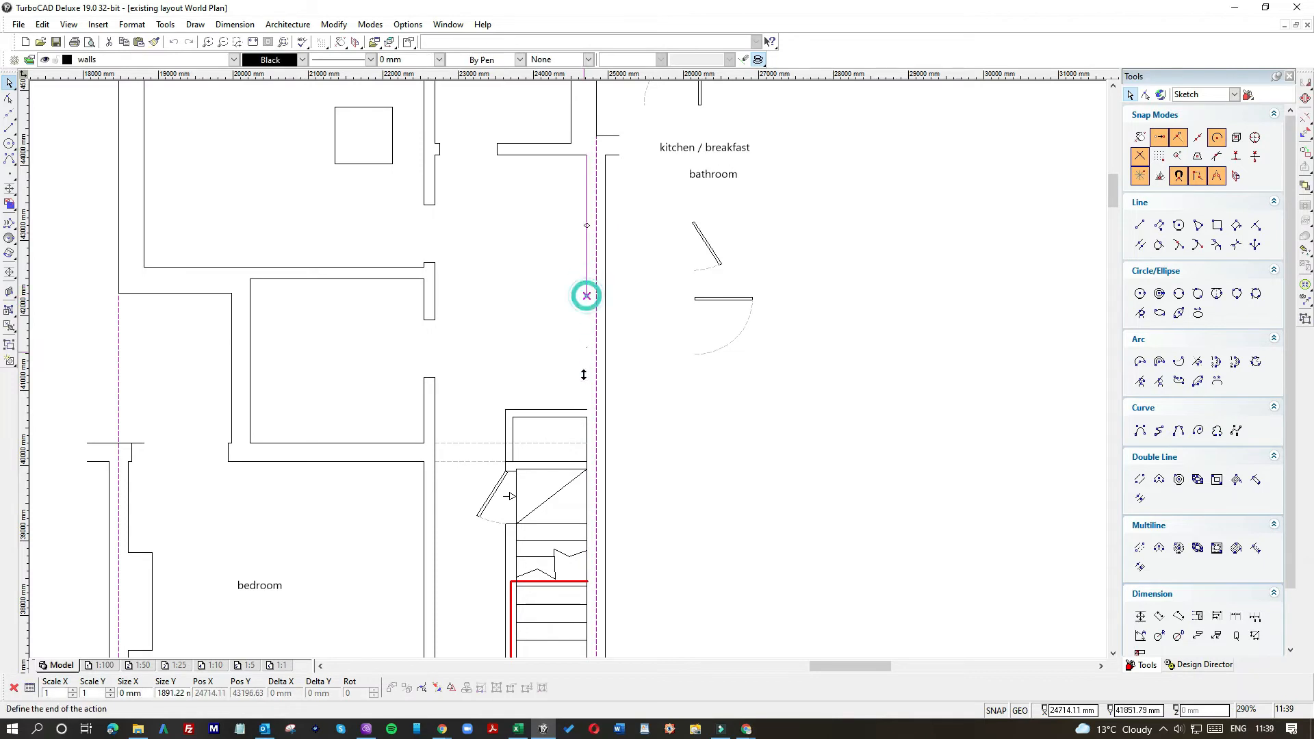
{"action": "left_click", "coordinate": [586, 409]}
{"action": "left_click", "coordinate": [552, 436]}
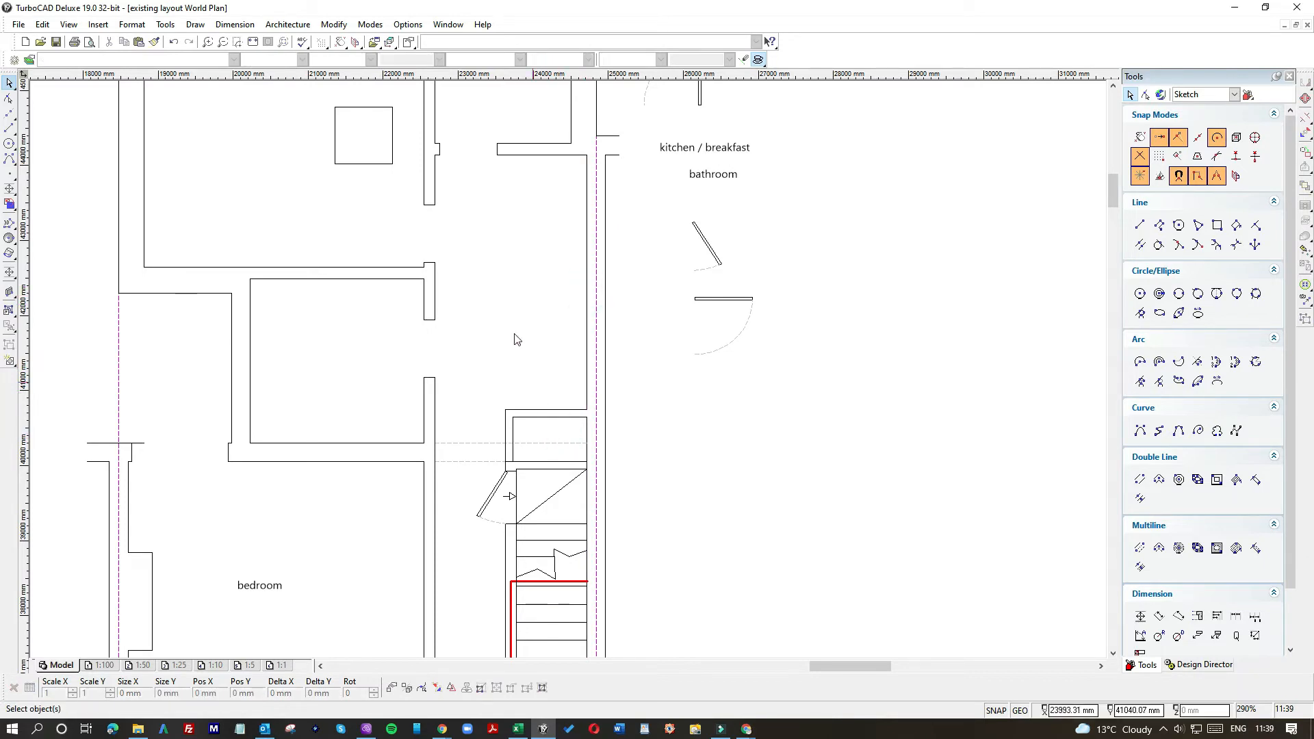
Move the 762 mm square from the room onto the enclosure's upper wall so that it spans both wall lines.
{"action": "left_click", "coordinate": [381, 167]}
{"action": "left_click_drag", "start_coordinate": [372, 152], "coordinate": [554, 418]}
{"action": "left_click", "coordinate": [537, 332]}
Trim the enclosure's upper wall lines inside the square to form an opening, and move the square up clear of the wall.
{"action": "left_click", "coordinate": [333, 24]}
{"action": "left_click", "coordinate": [358, 215]}
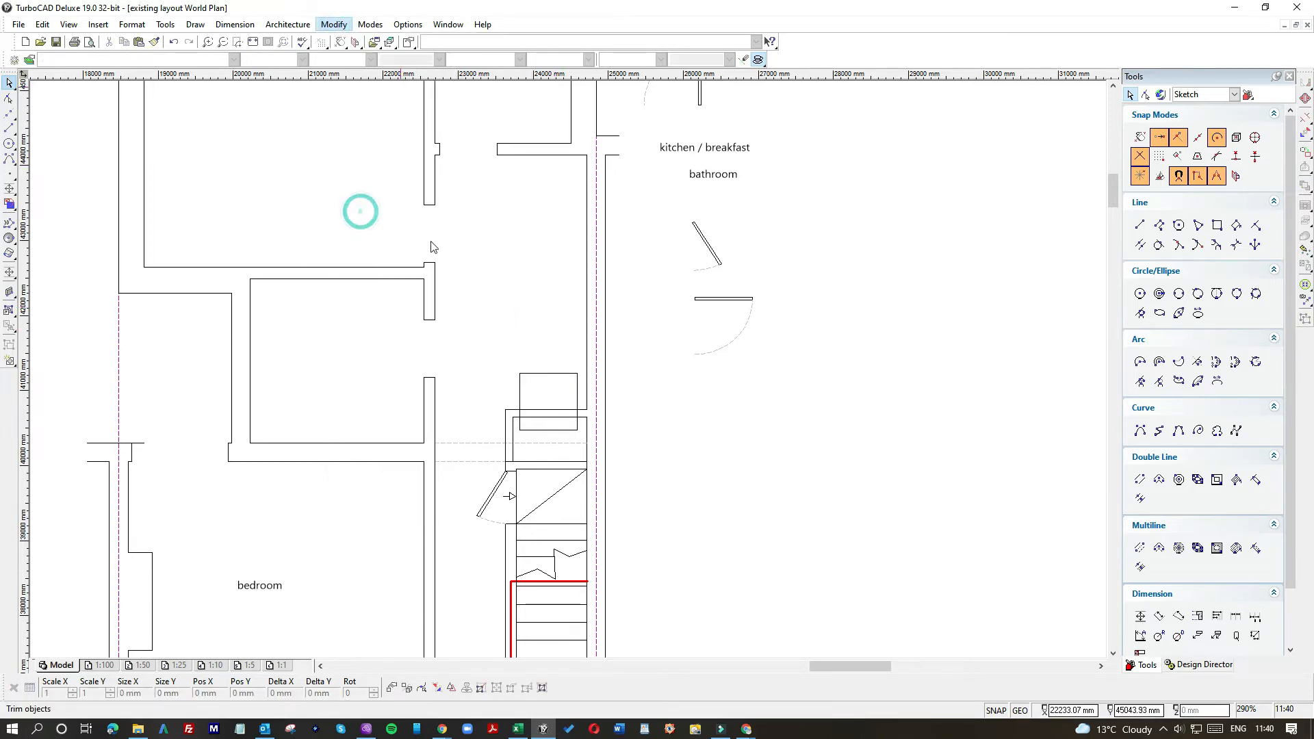
{"action": "left_click", "coordinate": [542, 380]}
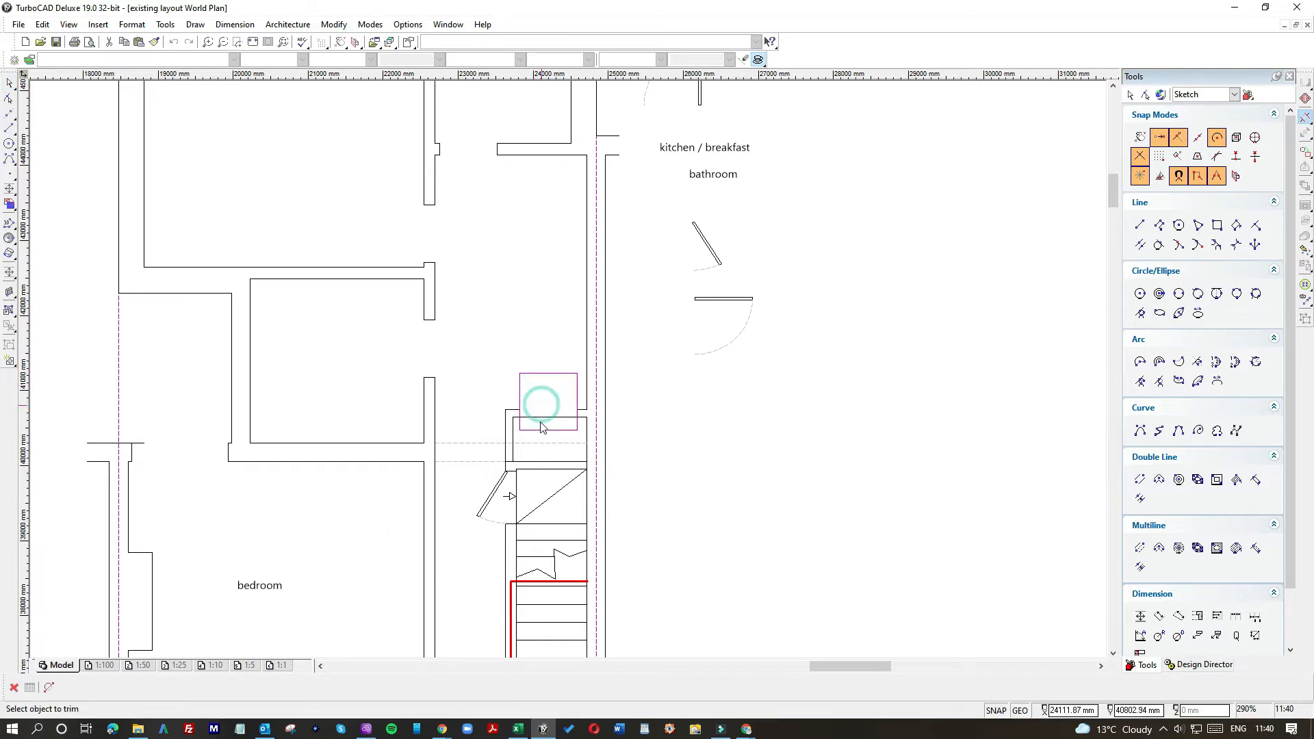
{"action": "left_click", "coordinate": [10, 83]}
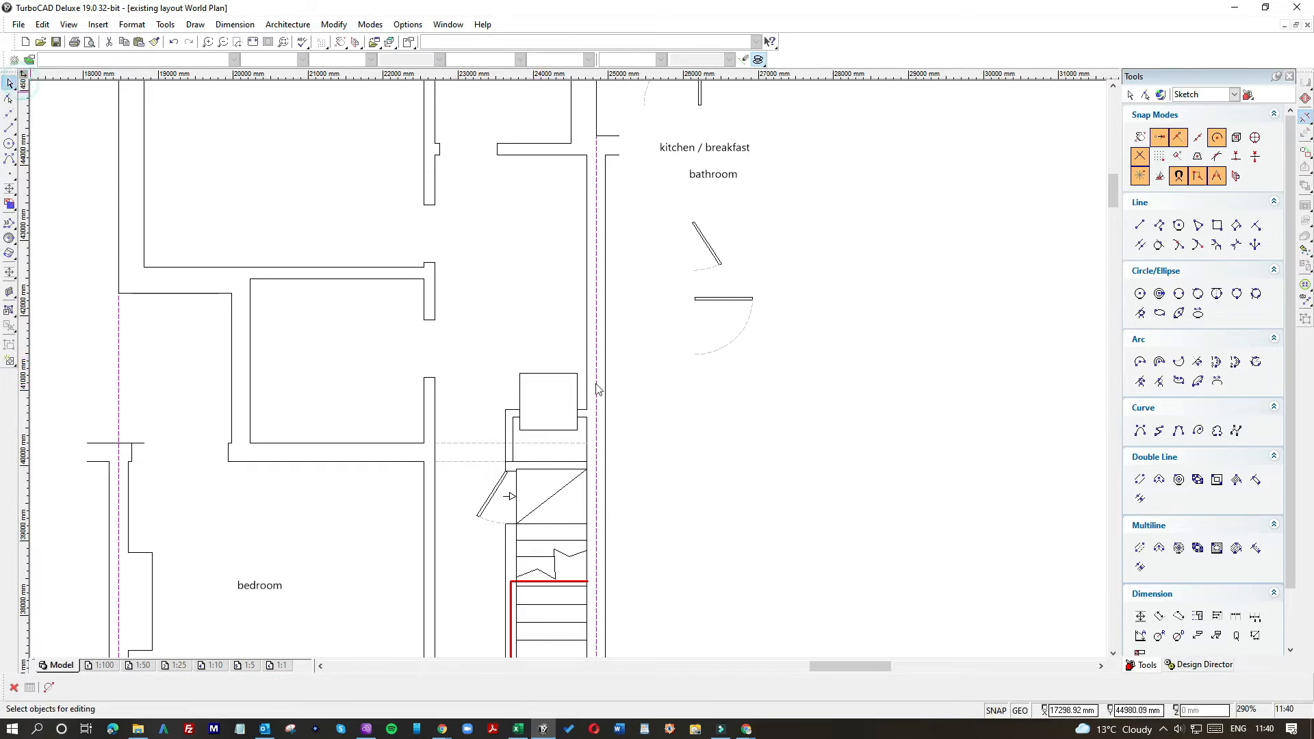
{"action": "left_click", "coordinate": [551, 387]}
{"action": "left_click_drag", "start_coordinate": [552, 387], "coordinate": [544, 281]}
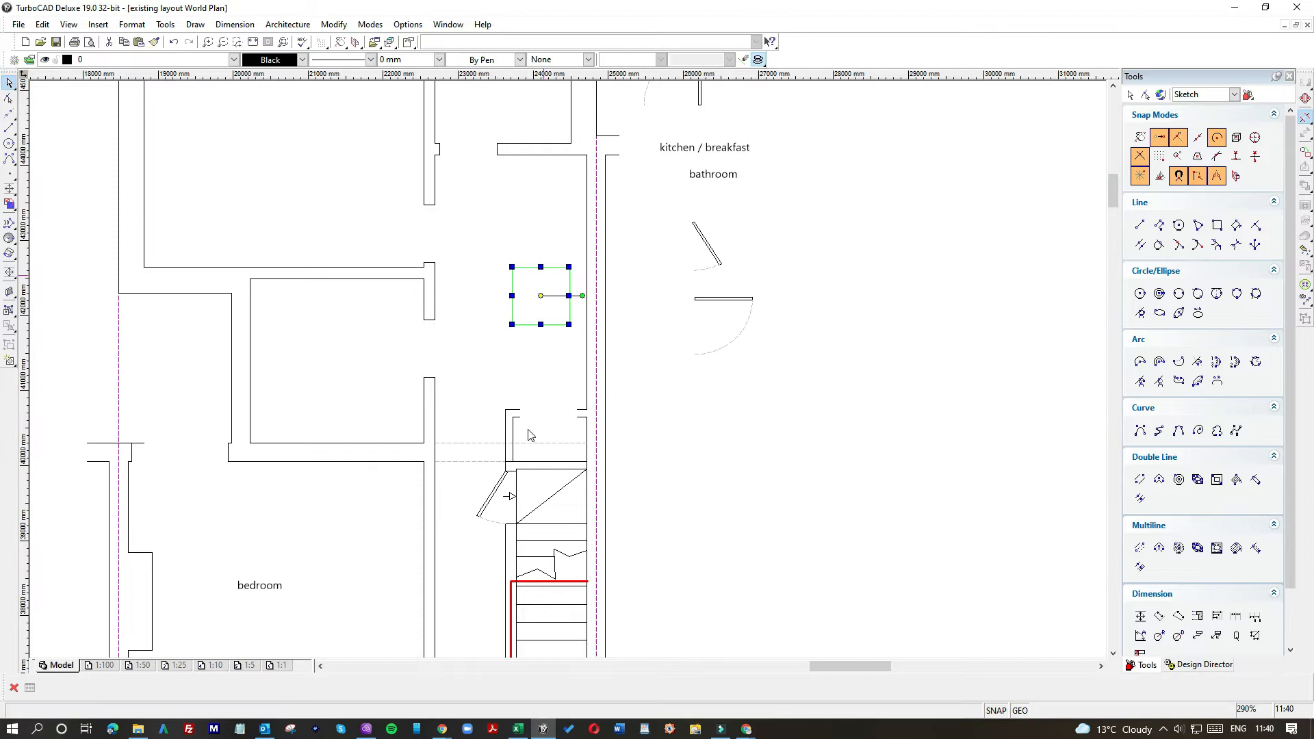
Draw short lines closing the wall ends on both sides of the enclosure's new opening.
{"action": "scroll", "coordinate": [534, 407], "scroll_direction": "up", "scroll_amount": 1}
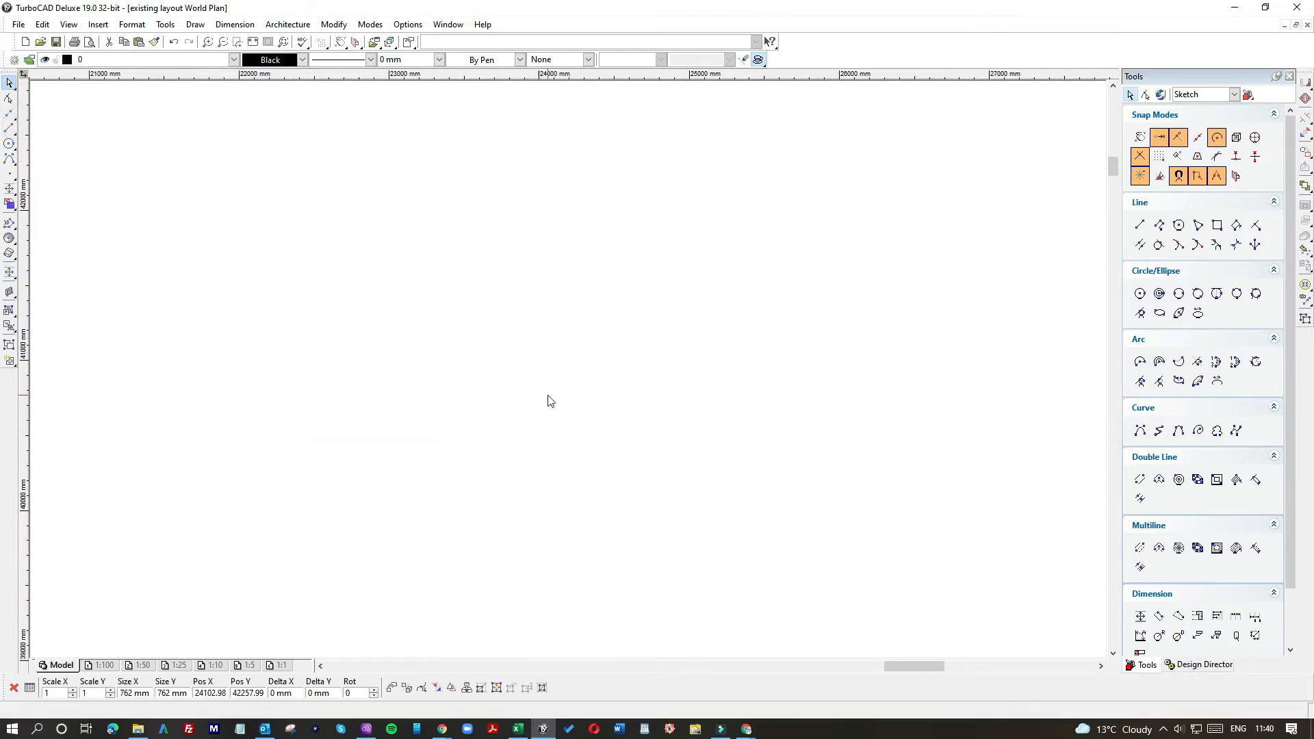
{"action": "left_click", "coordinate": [10, 128]}
{"action": "left_click", "coordinate": [627, 399]}
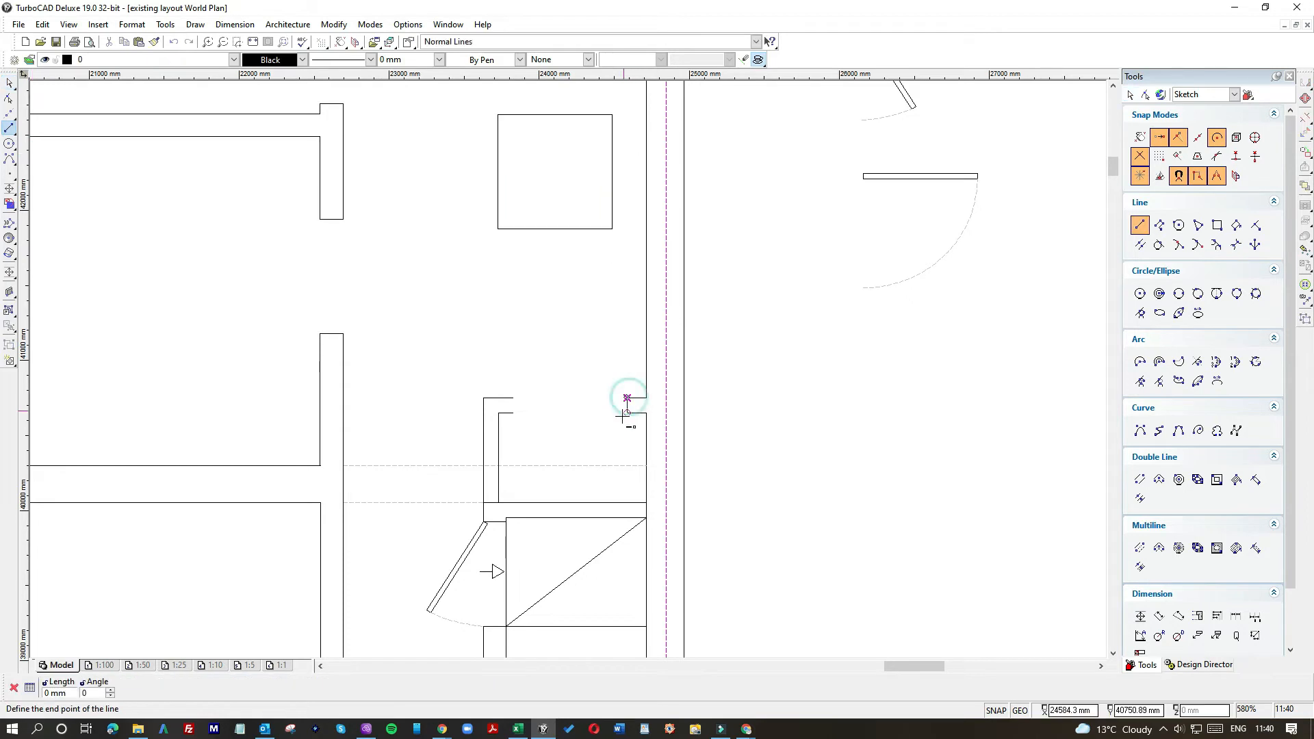
{"action": "left_click", "coordinate": [627, 412]}
{"action": "left_click", "coordinate": [513, 398]}
{"action": "left_click", "coordinate": [512, 412]}
{"action": "key", "text": "Escape"}
Move the square outside the plan and bring the partly open door symbol into the space above the enclosure's opening.
{"action": "left_click", "coordinate": [548, 221]}
{"action": "left_click_drag", "start_coordinate": [552, 182], "coordinate": [1003, 475]}
{"action": "left_click_drag", "start_coordinate": [929, 135], "coordinate": [474, 296]}
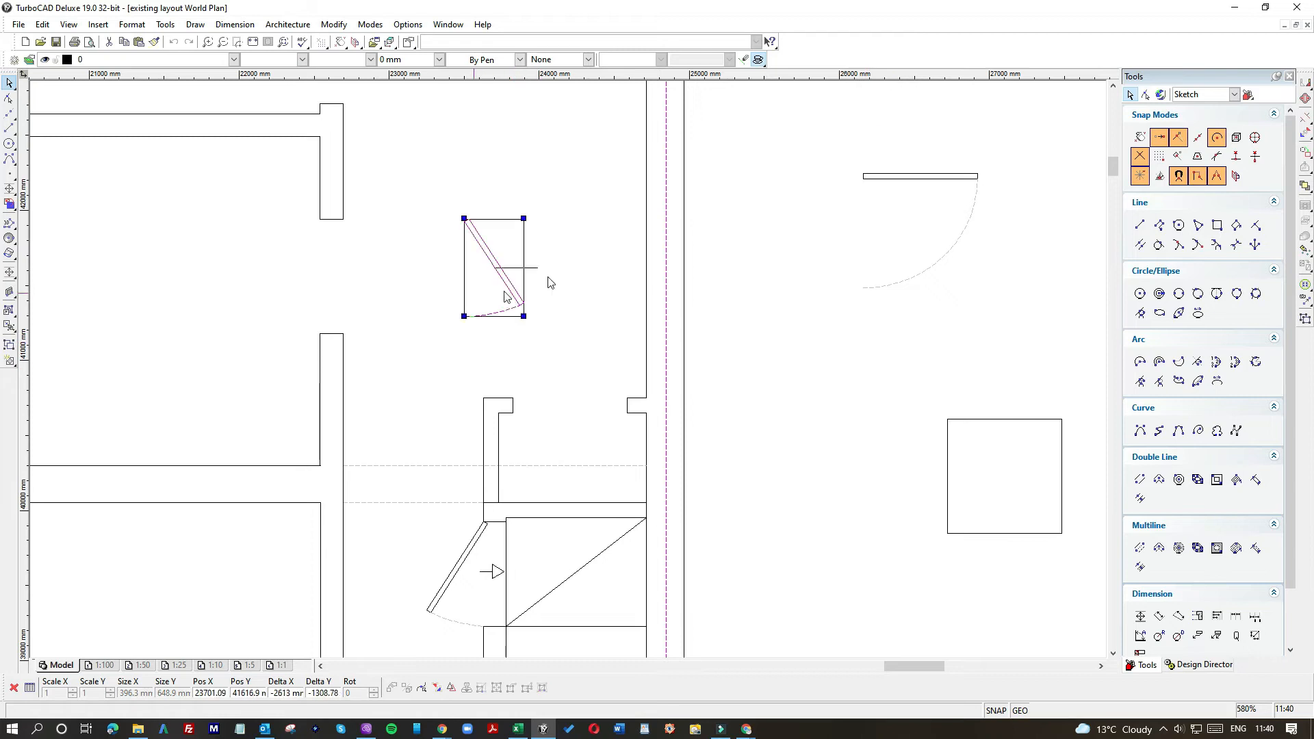
Make a mirrored copy of the door symbol about a vertical axis along its right side.
{"action": "left_click", "coordinate": [1306, 83]}
{"action": "left_click", "coordinate": [1261, 95]}
{"action": "left_click", "coordinate": [524, 220]}
{"action": "left_click", "coordinate": [525, 316]}
Rotate the mirrored door copy to 270 degrees and move the original door back outside the plan.
{"action": "left_click_drag", "start_coordinate": [566, 334], "coordinate": [546, 253]}
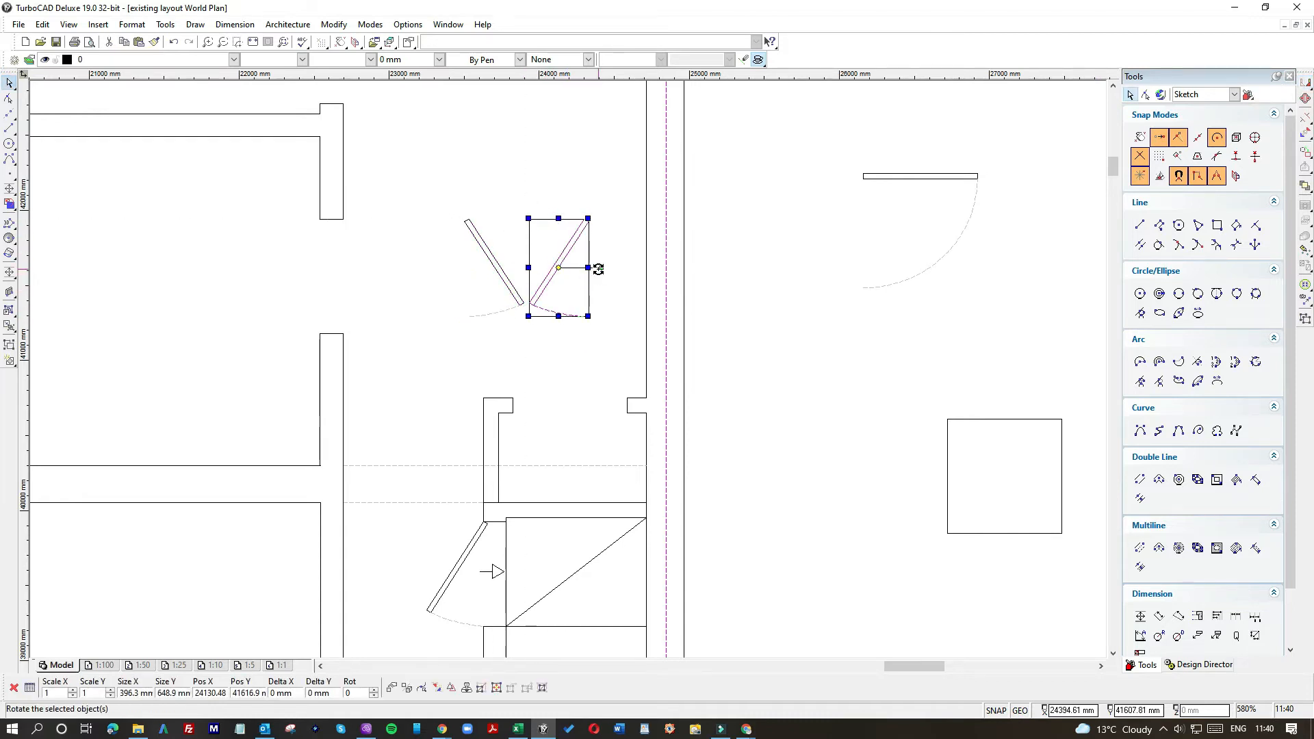
{"action": "left_click_drag", "start_coordinate": [599, 267], "coordinate": [587, 313]}
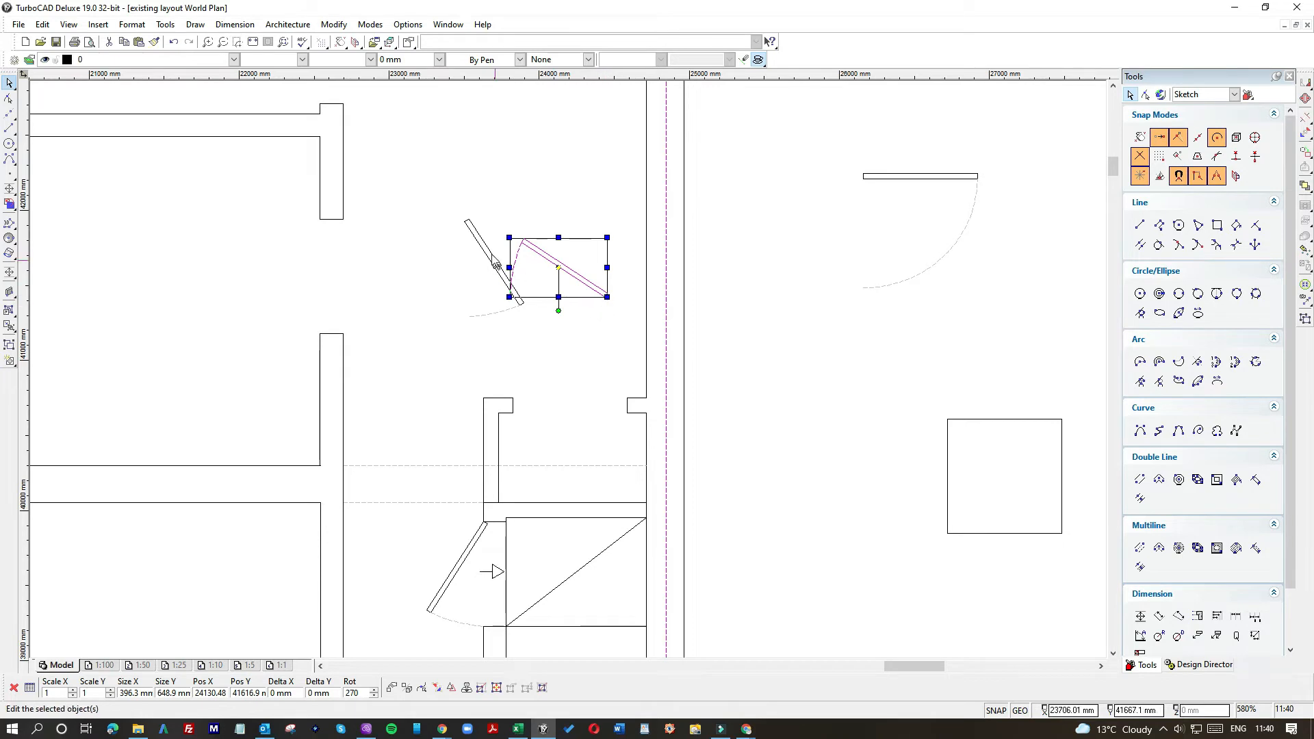
{"action": "left_click_drag", "start_coordinate": [496, 336], "coordinate": [787, 256]}
Relocate the rotated door's reference point to the outer corner at its hinge end.
{"action": "left_click_drag", "start_coordinate": [607, 310], "coordinate": [483, 224]}
{"action": "key", "text": "e"}
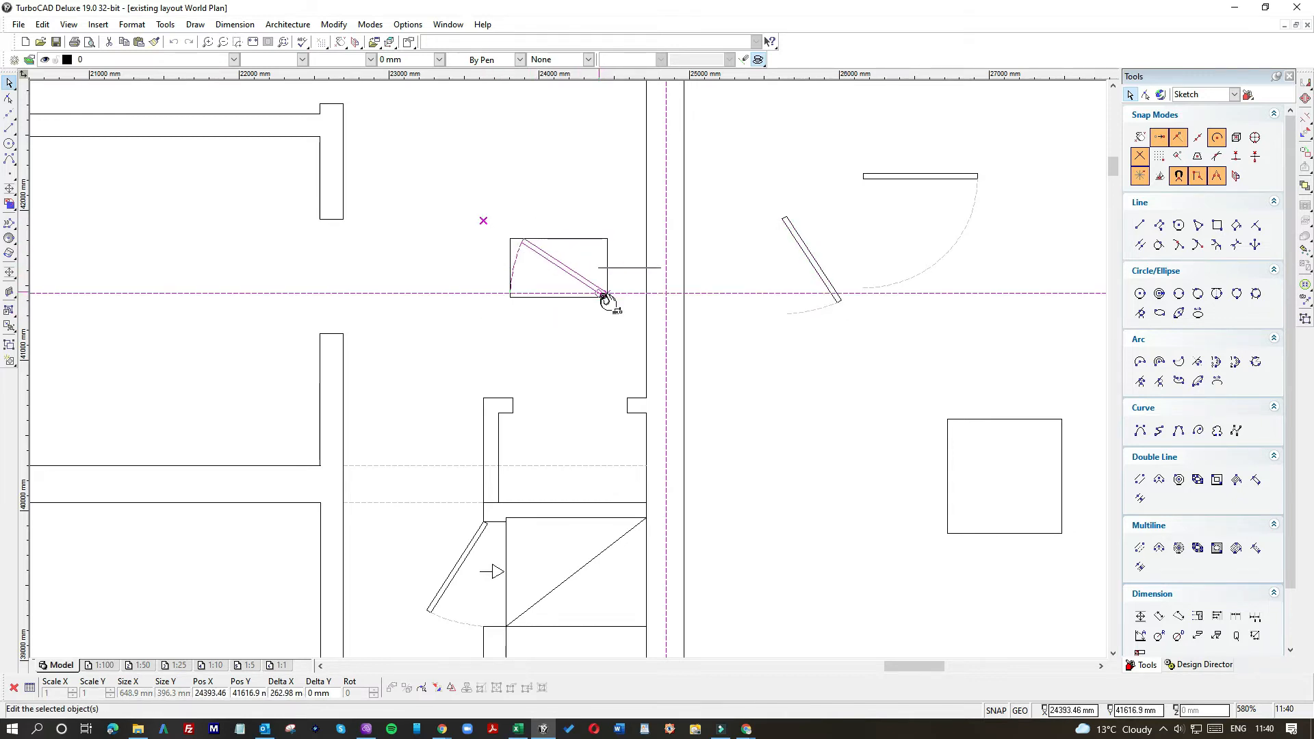
{"action": "scroll", "coordinate": [604, 299], "scroll_direction": "up", "scroll_amount": 2}
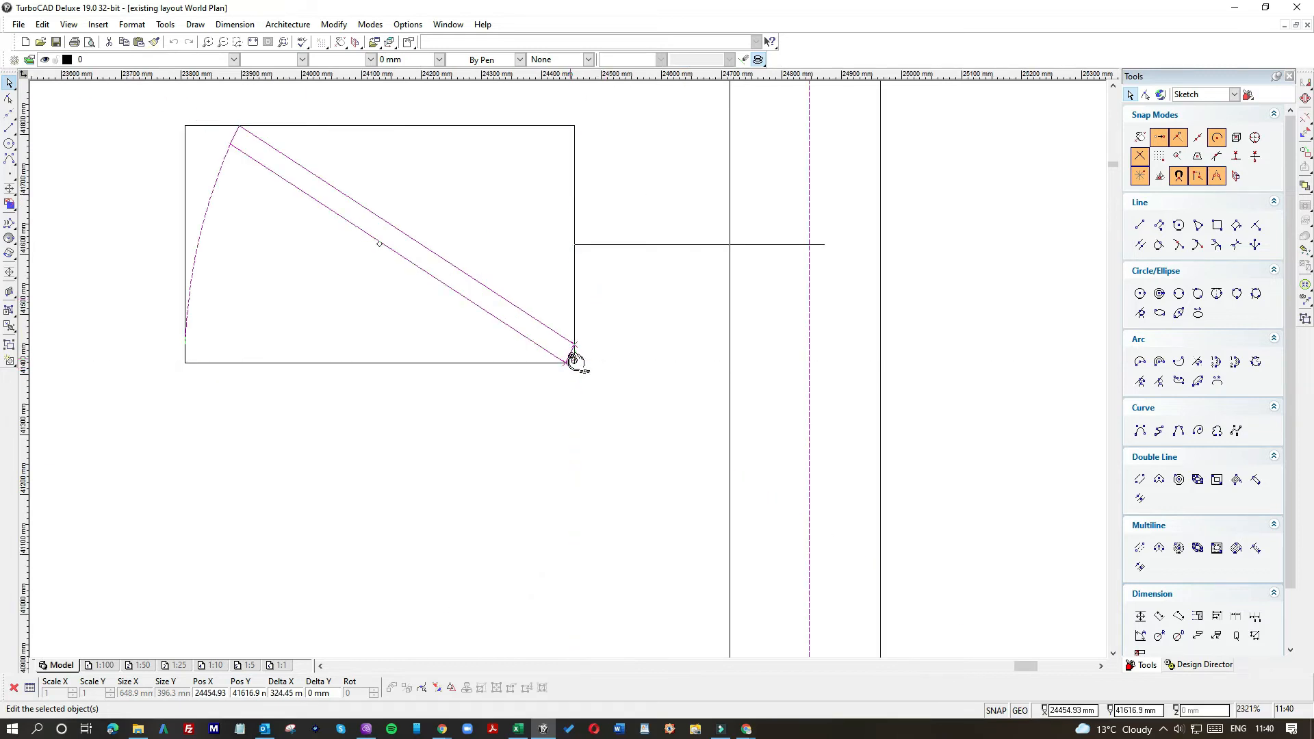
{"action": "left_click", "coordinate": [574, 347]}
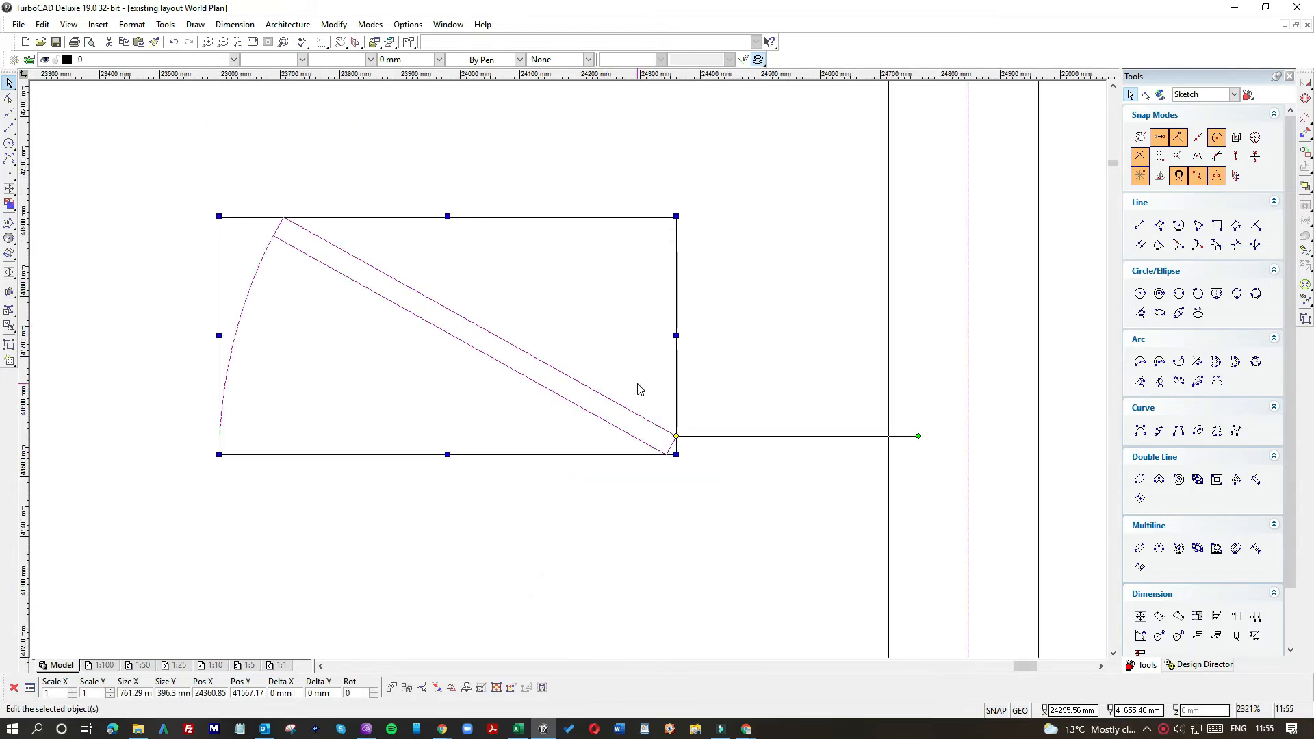
Move the door onto the enclosure's opening, snapping its hinge corner to the upper corner of the right jamb.
{"action": "left_click", "coordinate": [637, 384]}
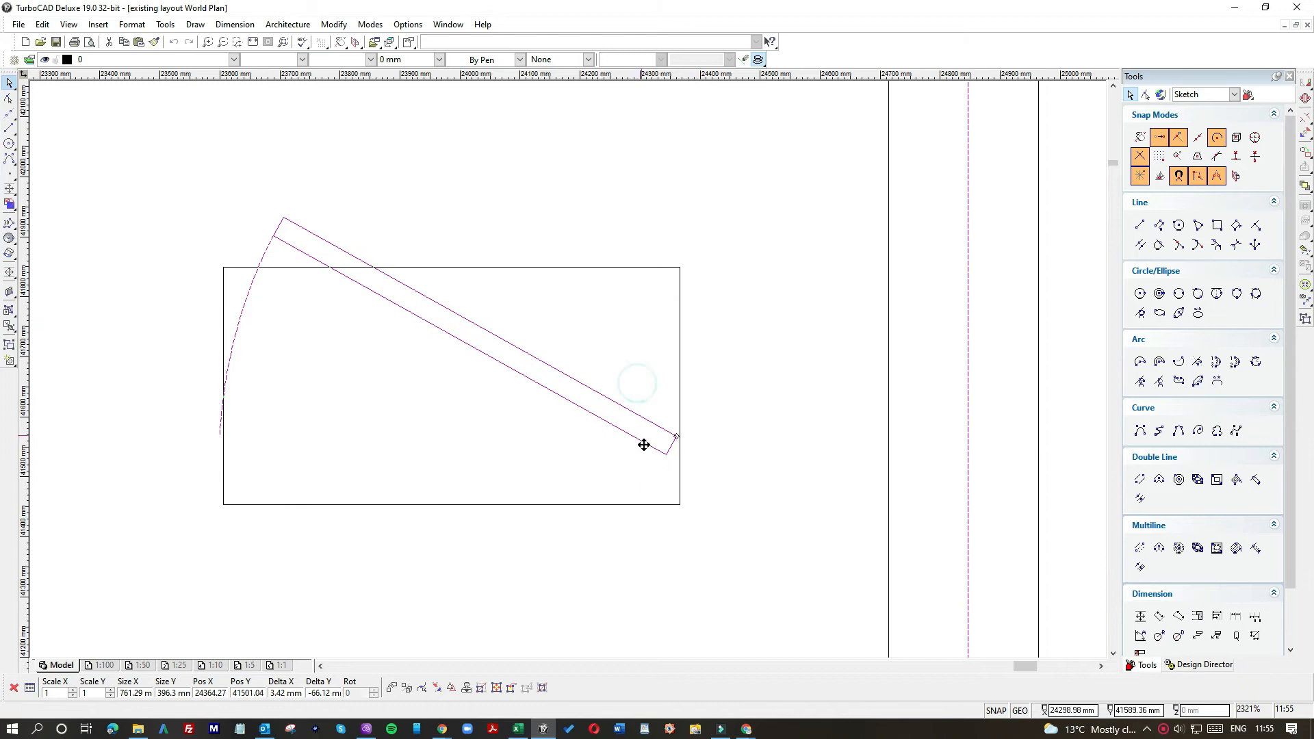
{"action": "scroll", "coordinate": [667, 495], "scroll_direction": "down", "scroll_amount": 1}
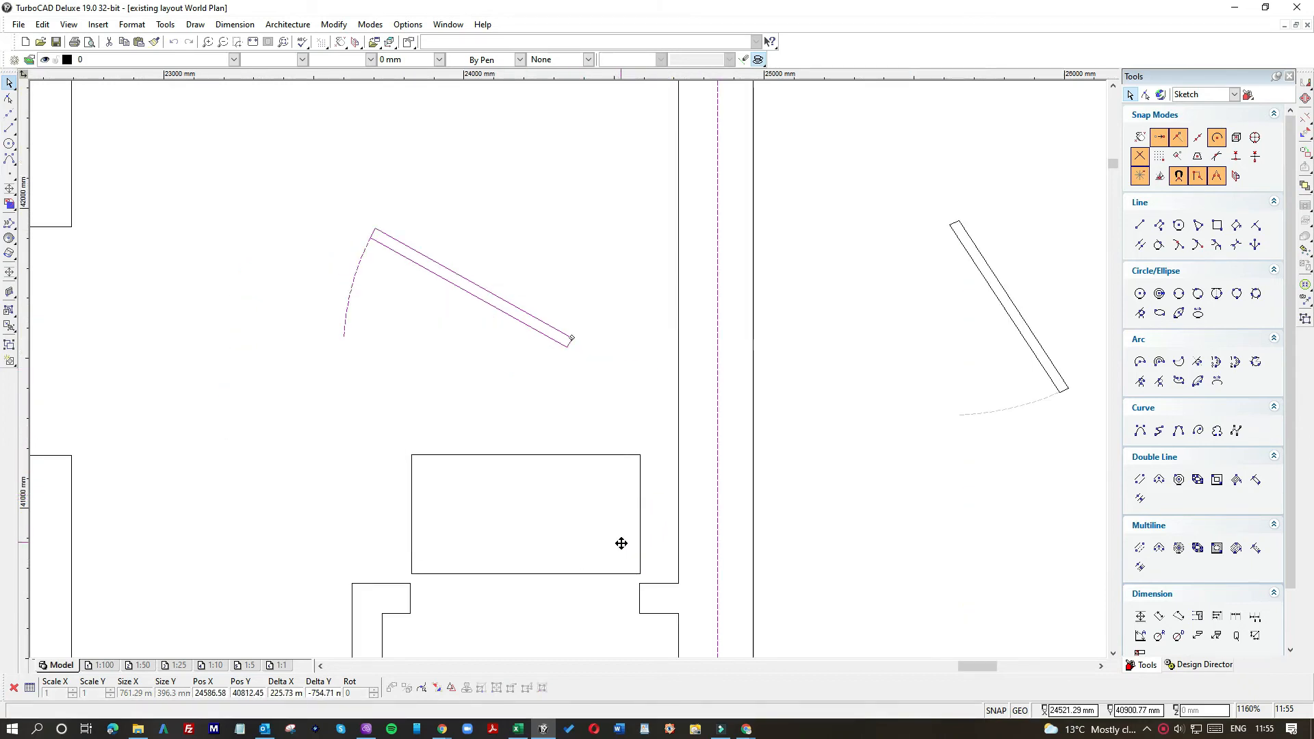
{"action": "left_click", "coordinate": [636, 567]}
{"action": "left_click", "coordinate": [636, 566]}
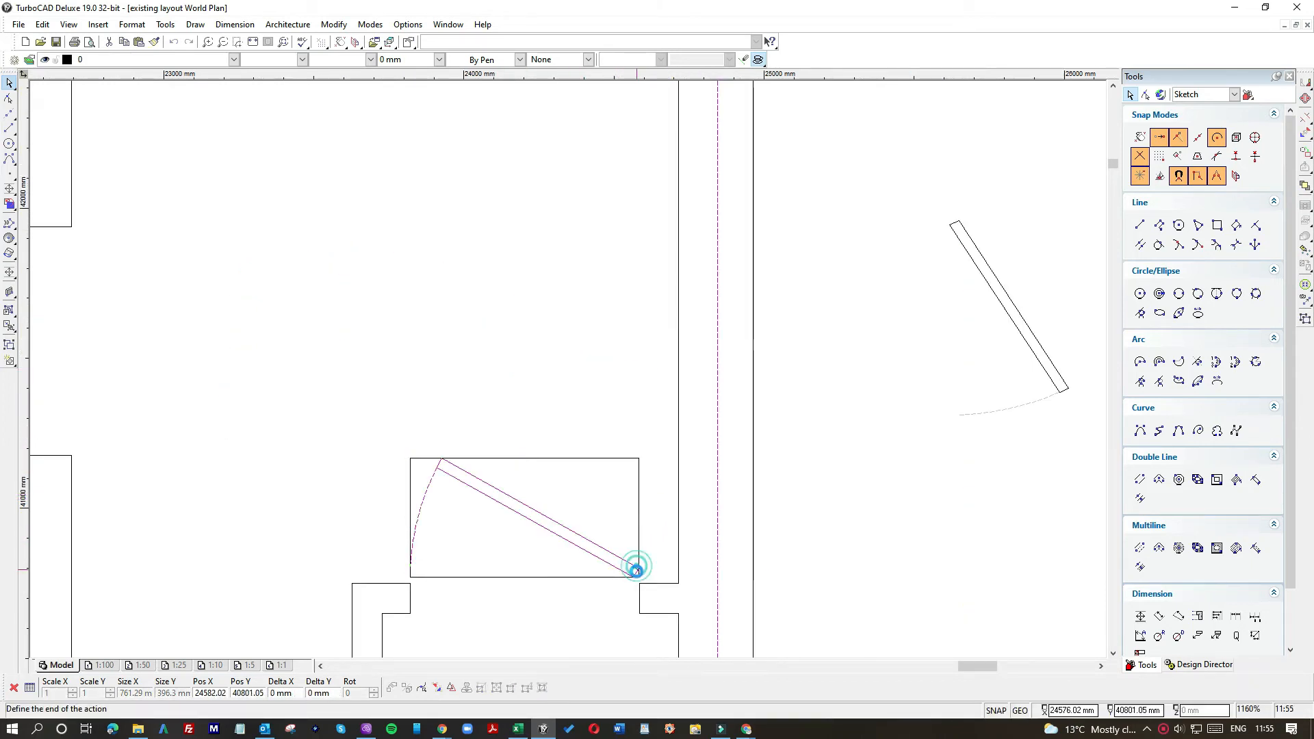
{"action": "left_click", "coordinate": [639, 583]}
{"action": "left_click", "coordinate": [671, 503]}
Duplicate the bedroom's double door, including its arrow, from the existing plan.
{"action": "scroll", "coordinate": [671, 503], "scroll_direction": "down", "scroll_amount": 1}
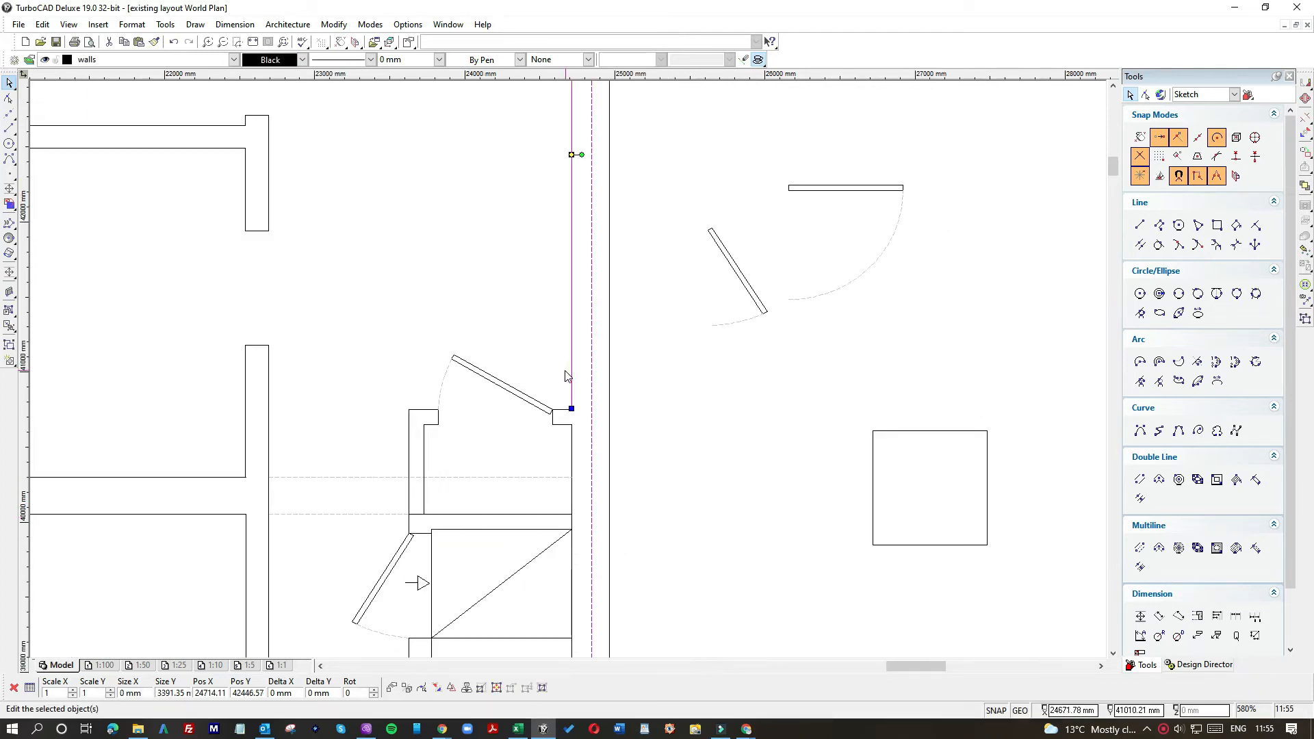
{"action": "scroll", "coordinate": [567, 376], "scroll_direction": "down", "scroll_amount": 1}
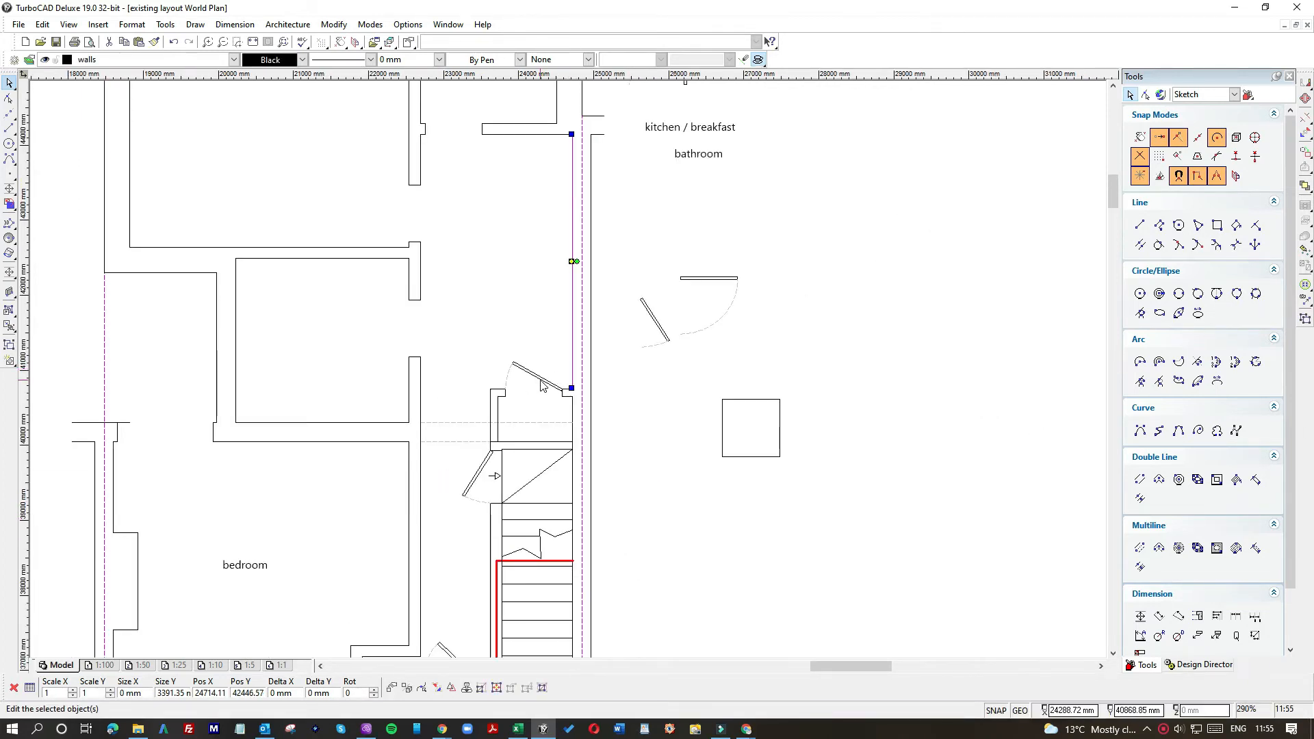
{"action": "scroll", "coordinate": [541, 385], "scroll_direction": "down", "scroll_amount": 1}
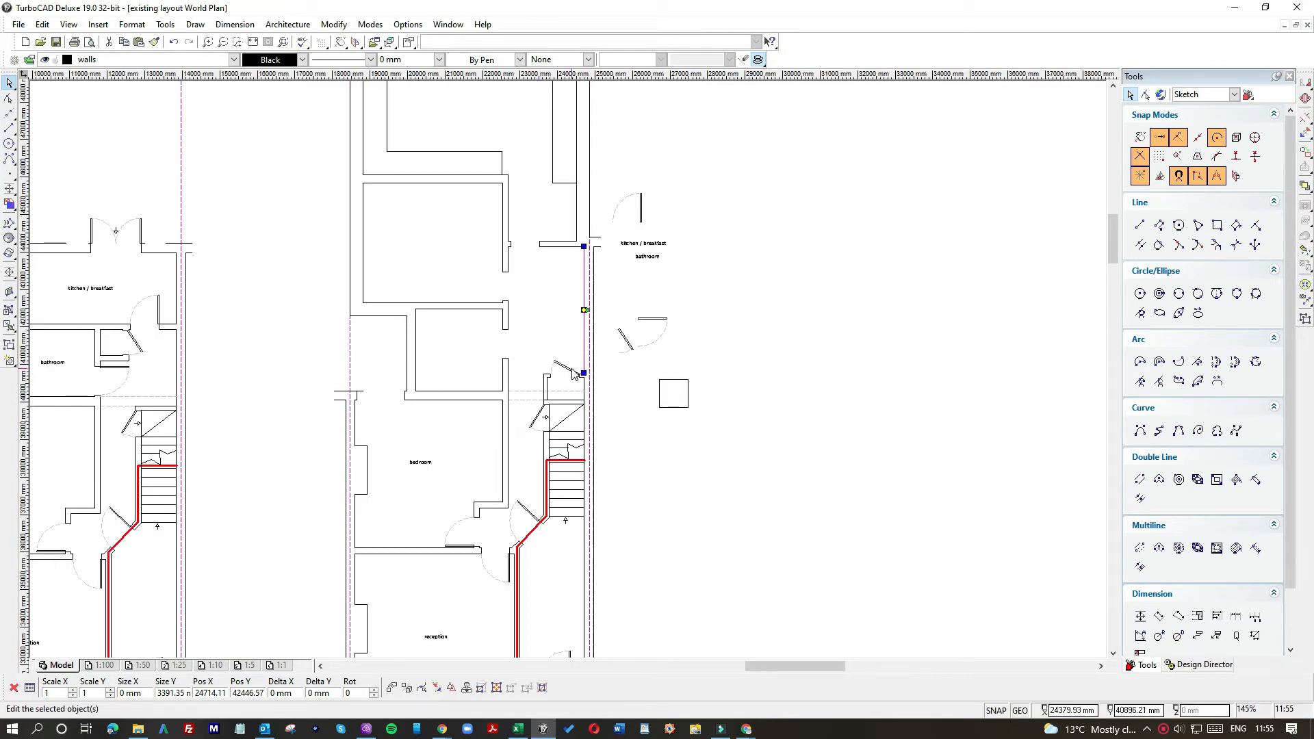
{"action": "left_click", "coordinate": [365, 404]}
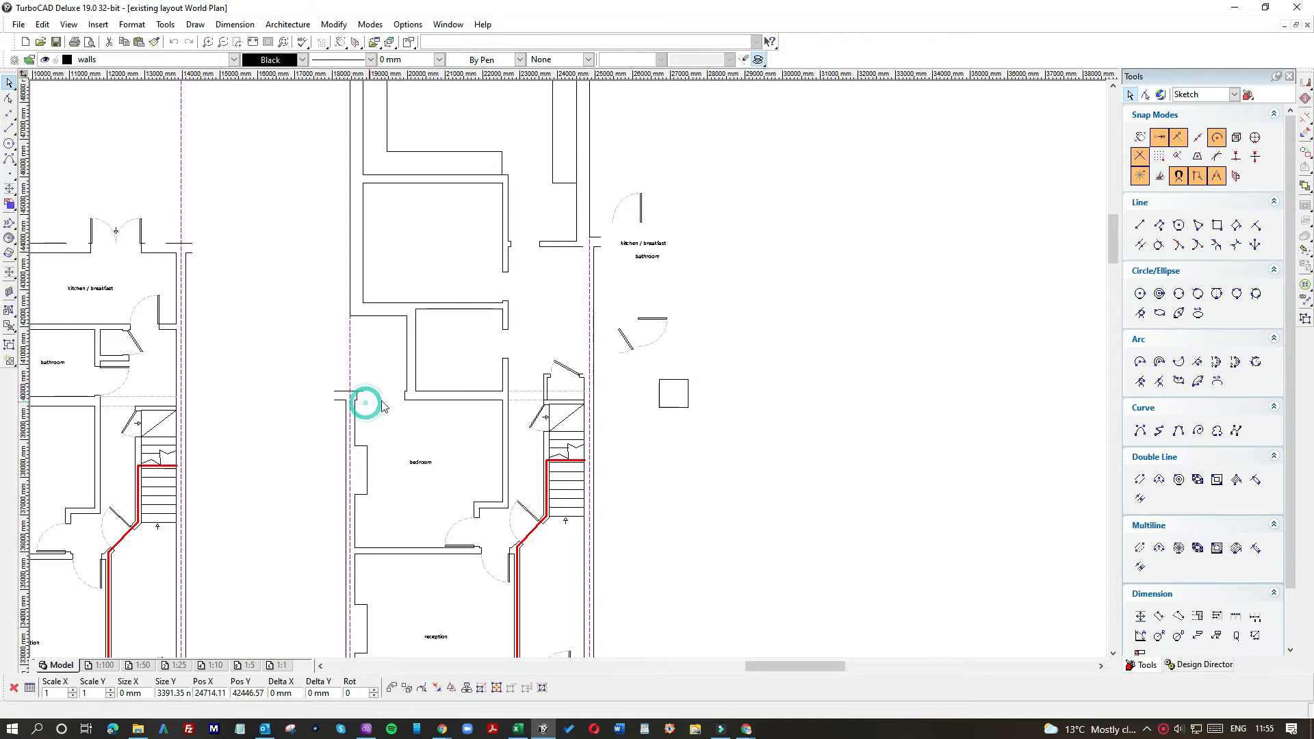
{"action": "left_click", "coordinate": [755, 666]}
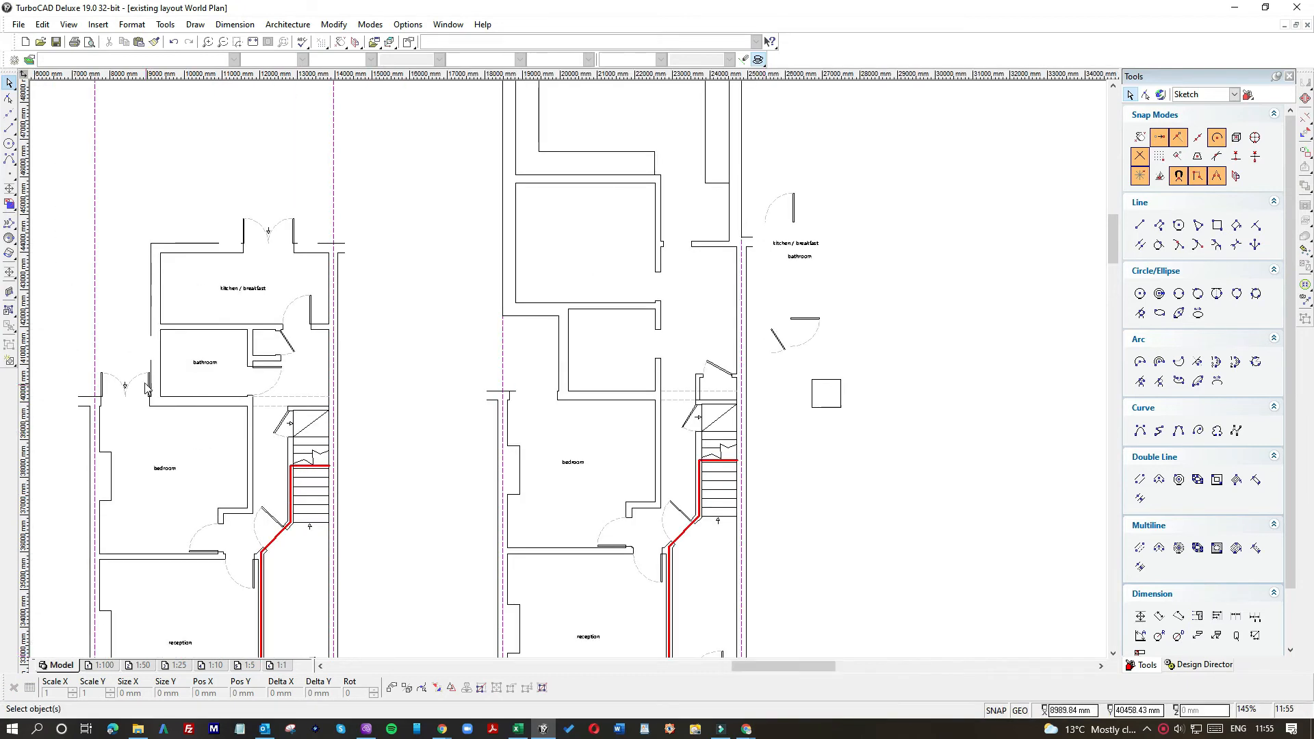
{"action": "scroll", "coordinate": [568, 374], "scroll_direction": "up", "scroll_amount": 1}
{"action": "scroll", "coordinate": [568, 375], "scroll_direction": "up", "scroll_amount": 1}
{"action": "left_click_drag", "start_coordinate": [604, 384], "coordinate": [399, 338]}
{"action": "left_click", "coordinate": [395, 302]}
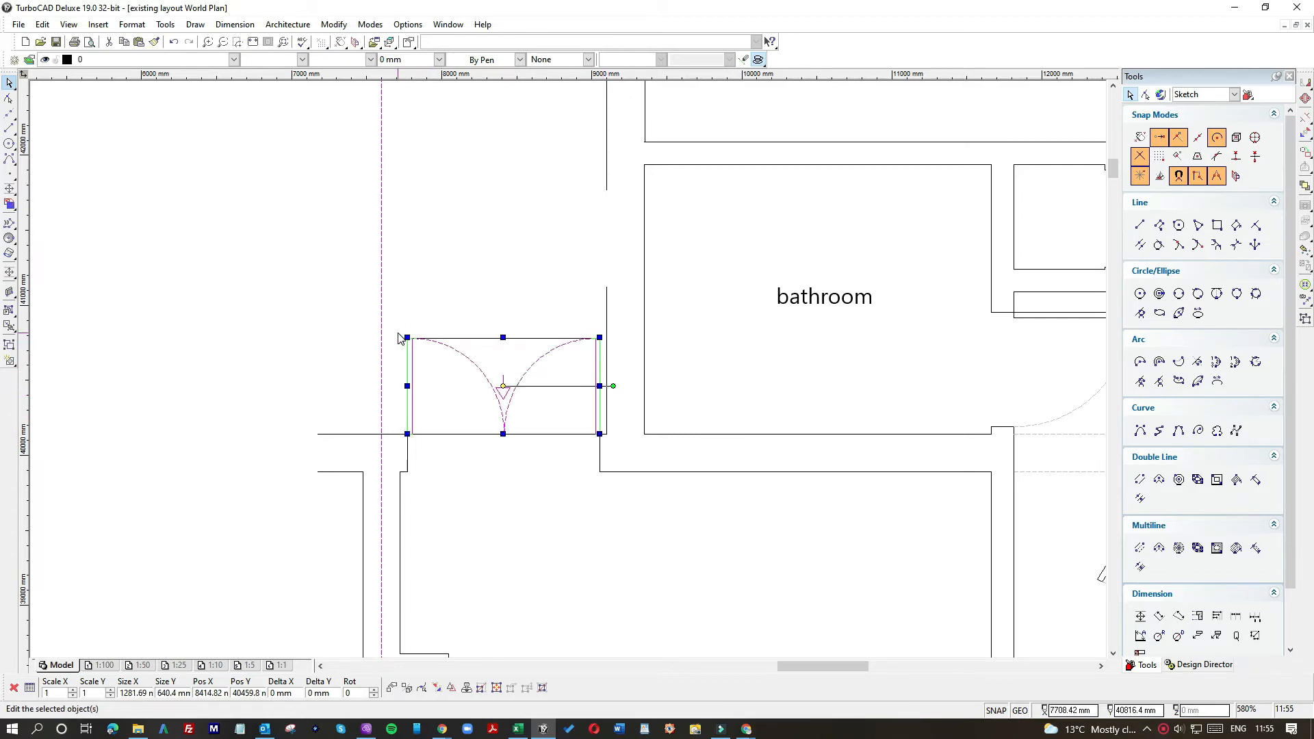
{"action": "scroll", "coordinate": [554, 358], "scroll_direction": "down", "scroll_amount": 4}
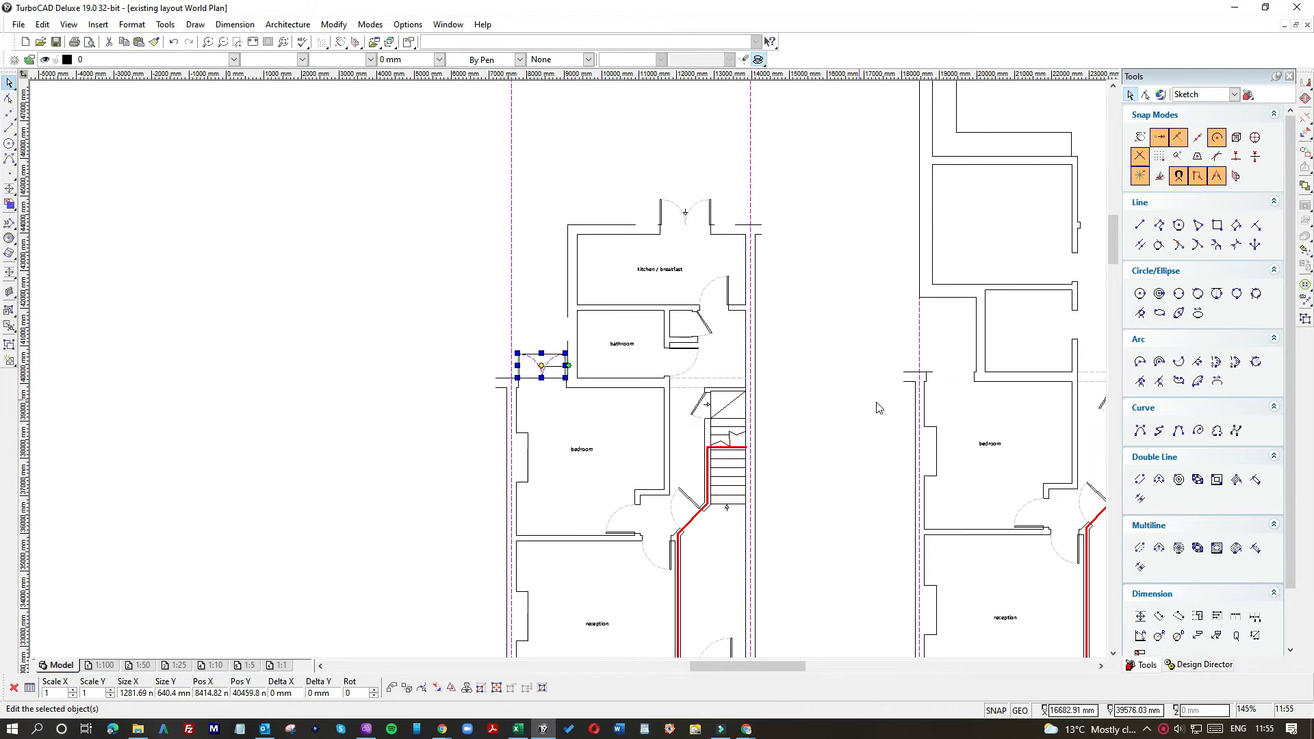
{"action": "left_click", "coordinate": [948, 359]}
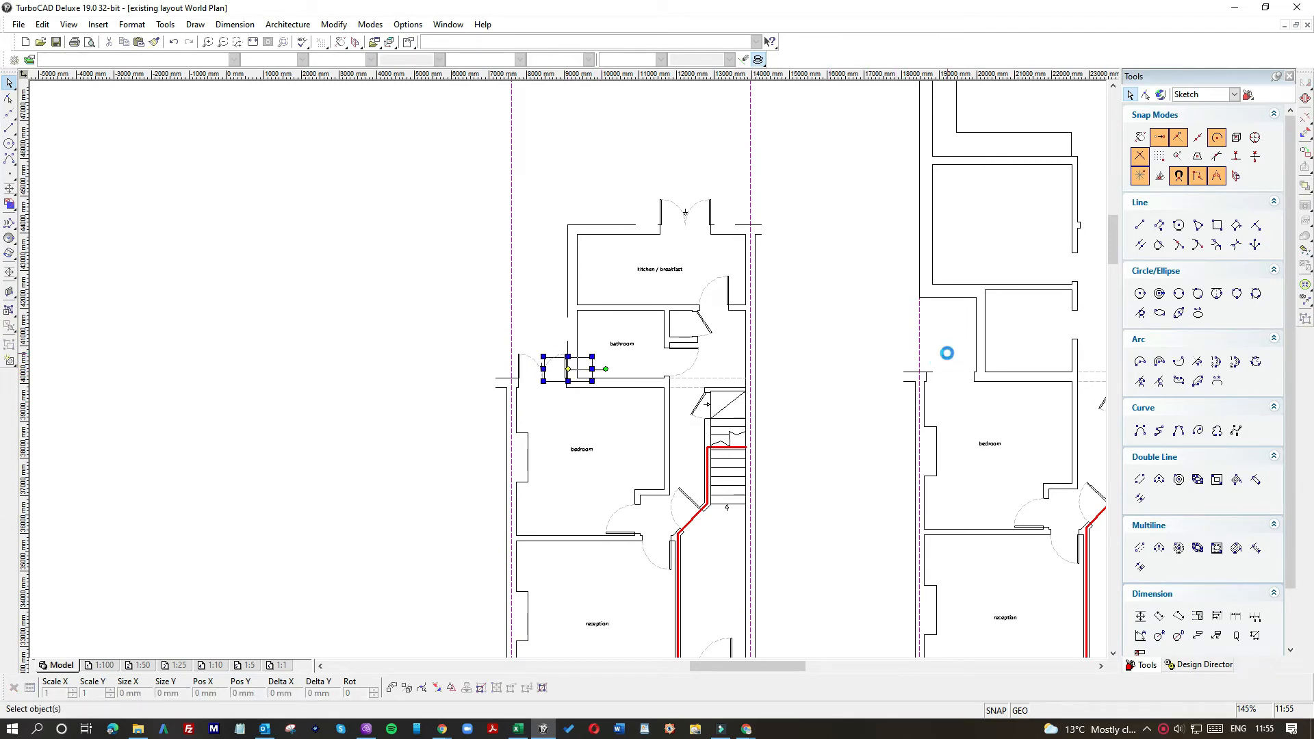
{"action": "left_click", "coordinate": [555, 365]}
Move the copied double door into the rear bedroom opening of the proposed plan, aligning its lower corner with the wall corner.
{"action": "left_click_drag", "start_coordinate": [589, 370], "coordinate": [961, 352]}
{"action": "scroll", "coordinate": [569, 372], "scroll_direction": "up", "scroll_amount": 10}
{"action": "scroll", "coordinate": [620, 461], "scroll_direction": "up", "scroll_amount": 5}
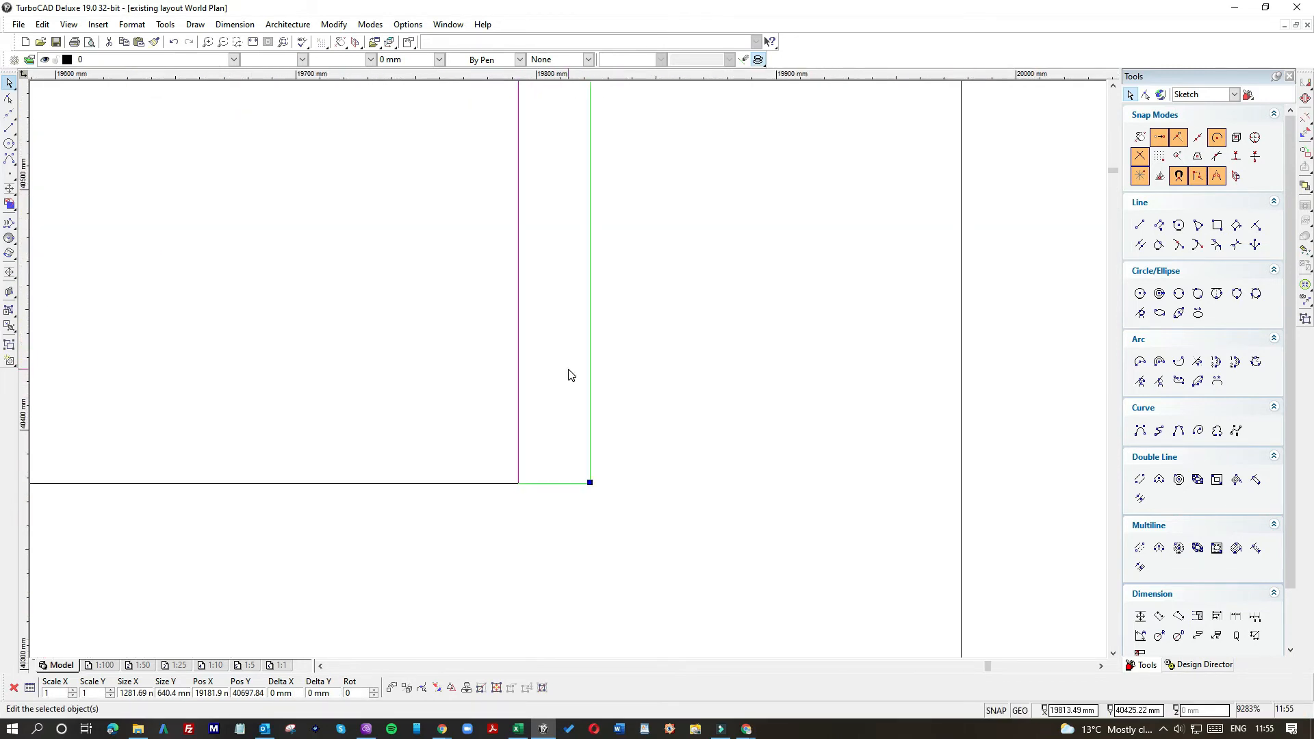
{"action": "scroll", "coordinate": [566, 381], "scroll_direction": "down", "scroll_amount": 3}
{"action": "left_click_drag", "start_coordinate": [566, 375], "coordinate": [699, 468]}
{"action": "left_click", "coordinate": [818, 384]}
{"action": "scroll", "coordinate": [644, 399], "scroll_direction": "down", "scroll_amount": 3}
{"action": "scroll", "coordinate": [568, 373], "scroll_direction": "down", "scroll_amount": 1}
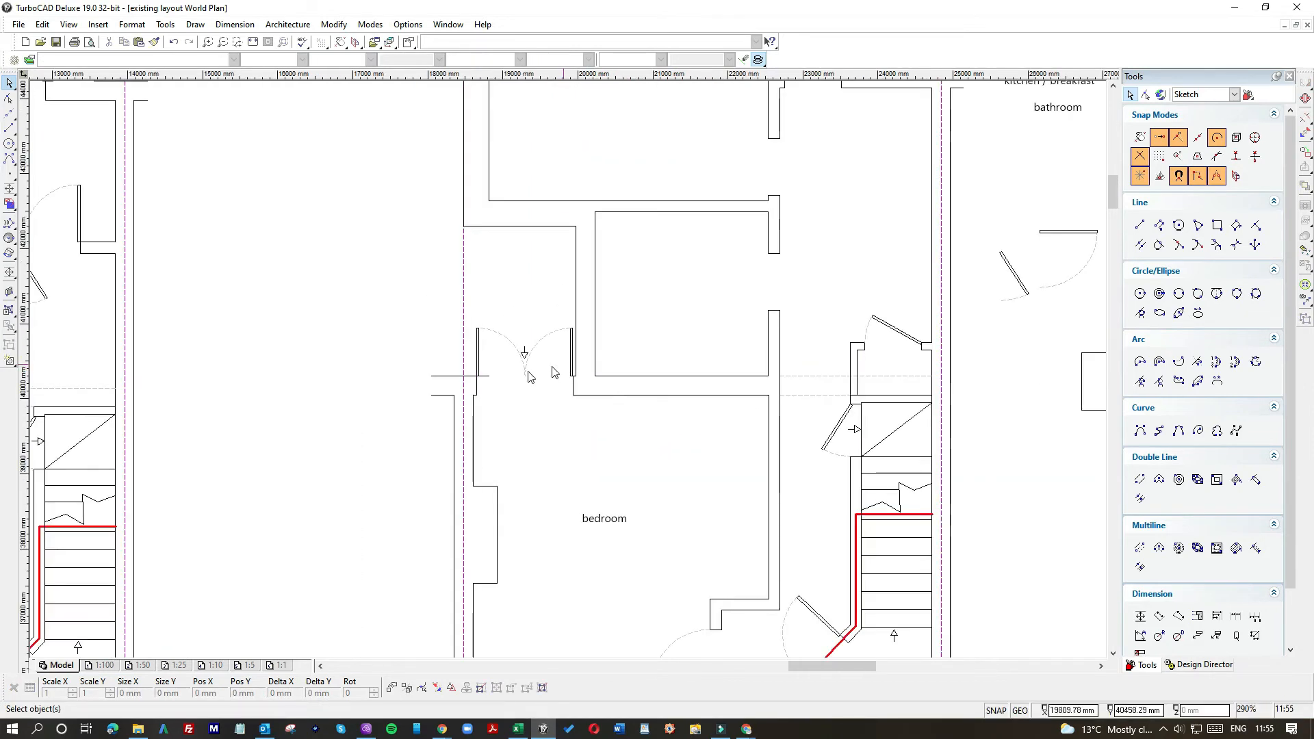
Shorten the horizontal wall line that runs across the double door so that it ends at the left jamb.
{"action": "scroll", "coordinate": [553, 371], "scroll_direction": "up", "scroll_amount": 3}
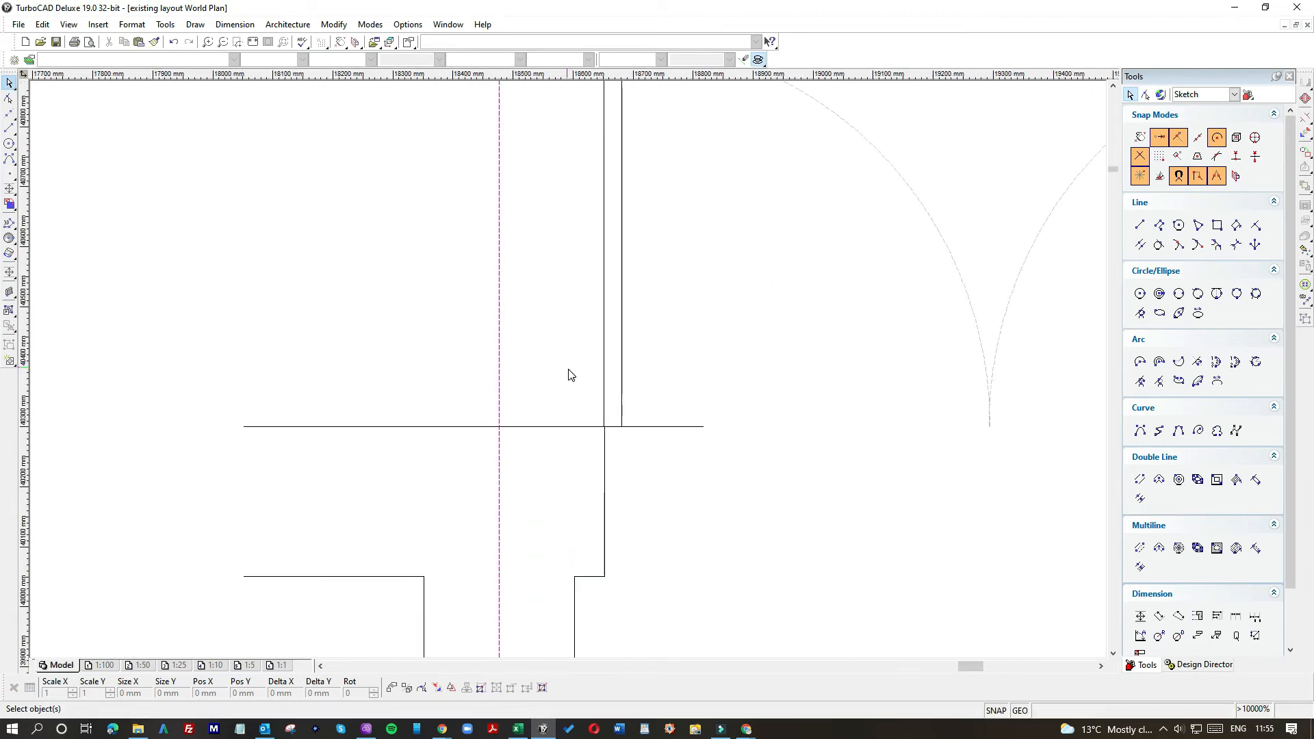
{"action": "left_click", "coordinate": [608, 465]}
{"action": "left_click", "coordinate": [658, 429]}
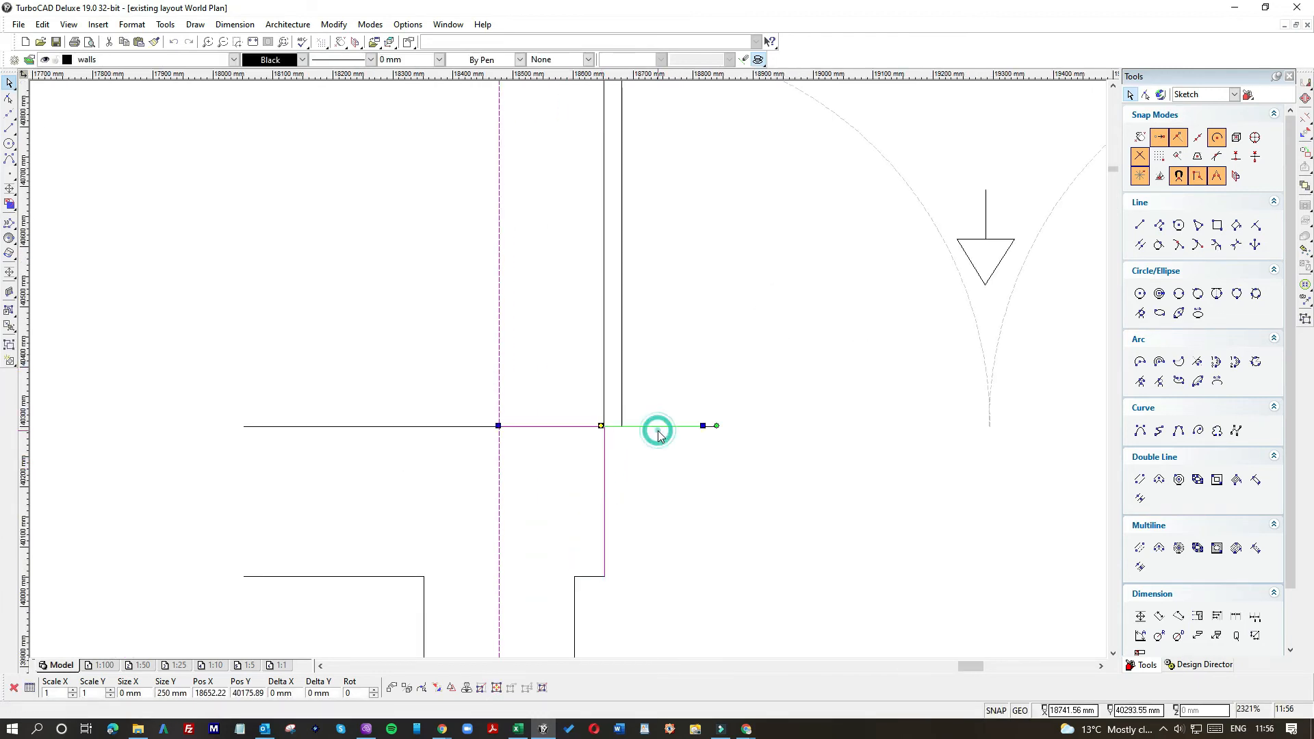
{"action": "left_click", "coordinate": [700, 428]}
{"action": "left_click", "coordinate": [601, 429]}
{"action": "left_click", "coordinate": [705, 445]}
{"action": "scroll", "coordinate": [707, 448], "scroll_direction": "down", "scroll_amount": 4}
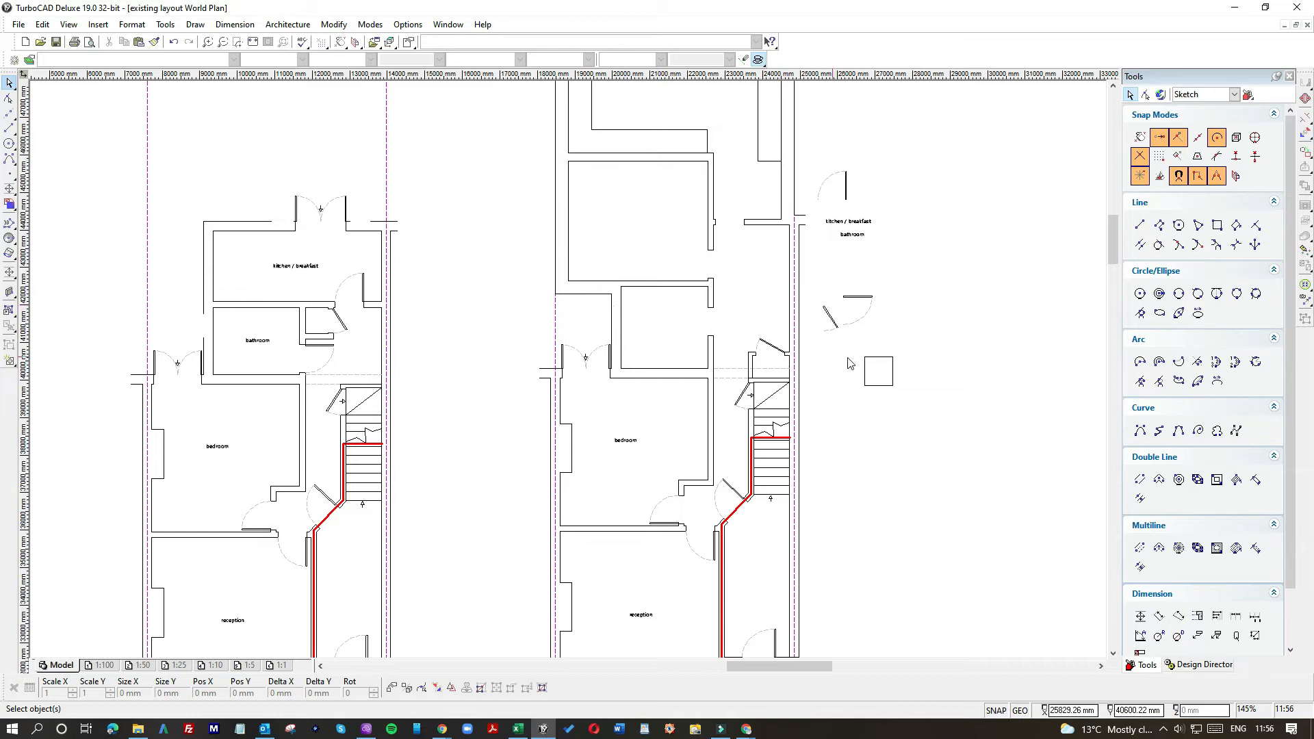
Move the 762 mm square onto the external wall between the double door area and the small room.
{"action": "left_click", "coordinate": [870, 361]}
{"action": "left_click", "coordinate": [878, 371]}
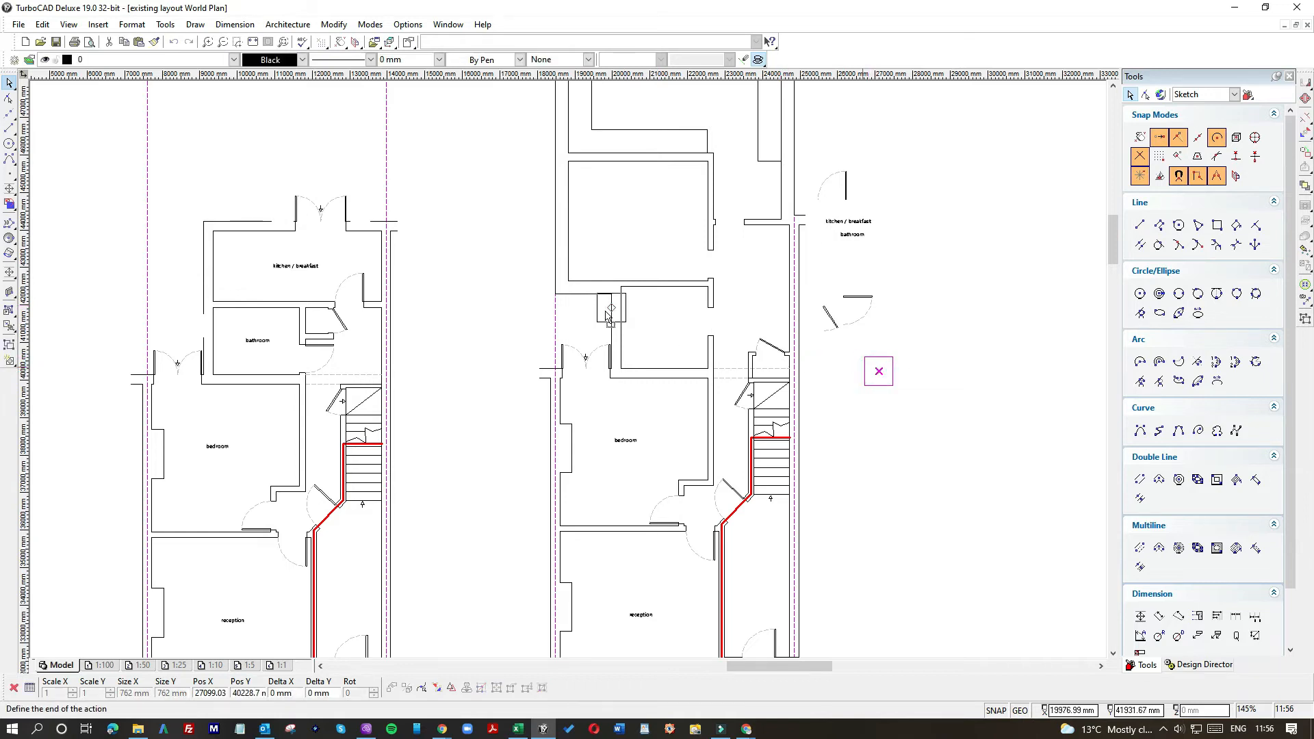
{"action": "left_click", "coordinate": [620, 287]}
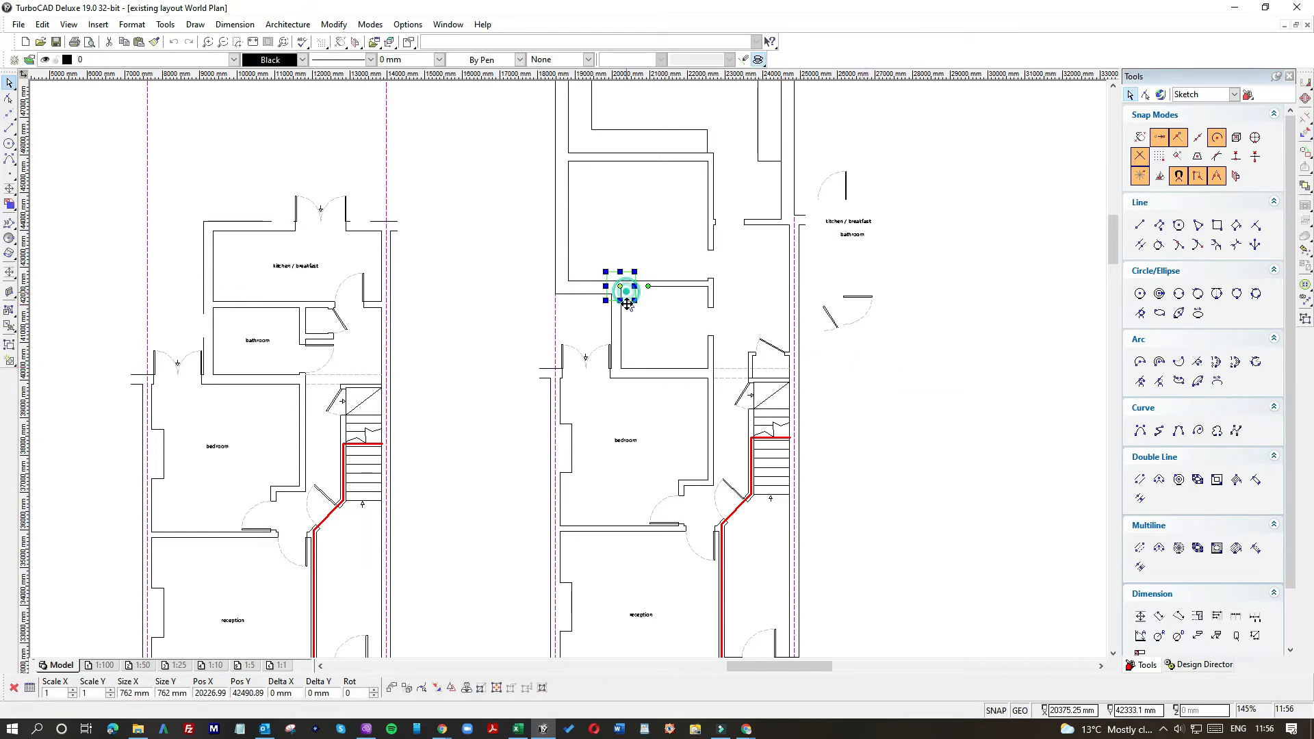
{"action": "left_click", "coordinate": [620, 320]}
{"action": "scroll", "coordinate": [561, 383], "scroll_direction": "up", "scroll_amount": 4}
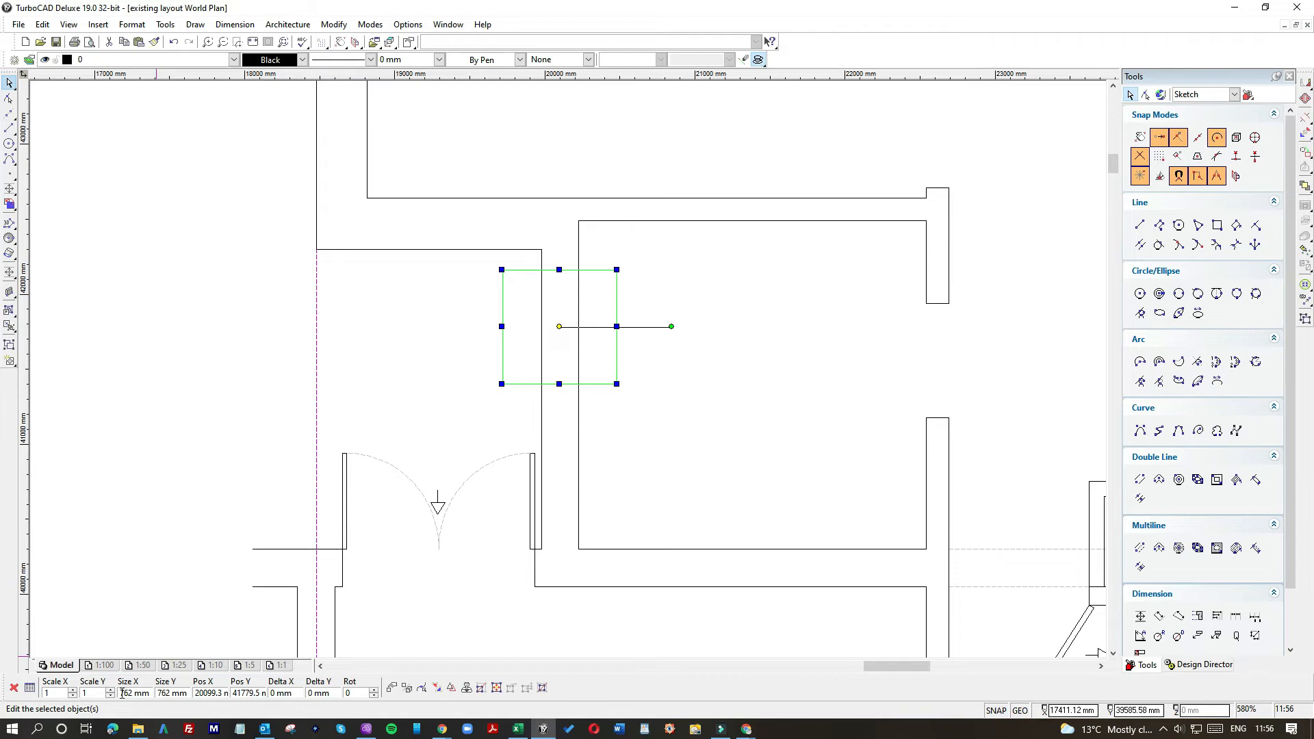
Resize the square on the external wall to 650 by 650 mm and shift it slightly closer to the wall's upper corner.
{"action": "type", "text": "650"}
{"action": "key", "text": "Tab"}
{"action": "type", "text": "65"}
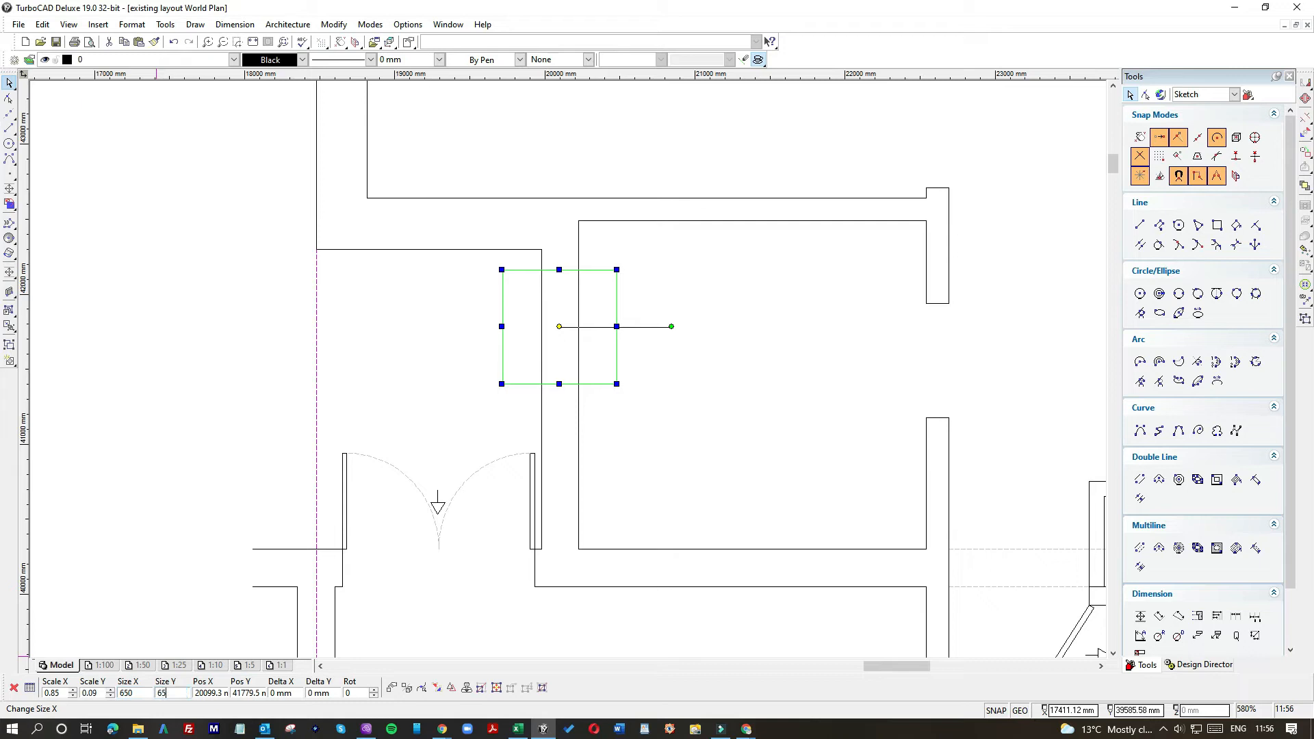
{"action": "type", "text": "0"}
{"action": "key", "text": "Tab"}
{"action": "key", "text": "Return"}
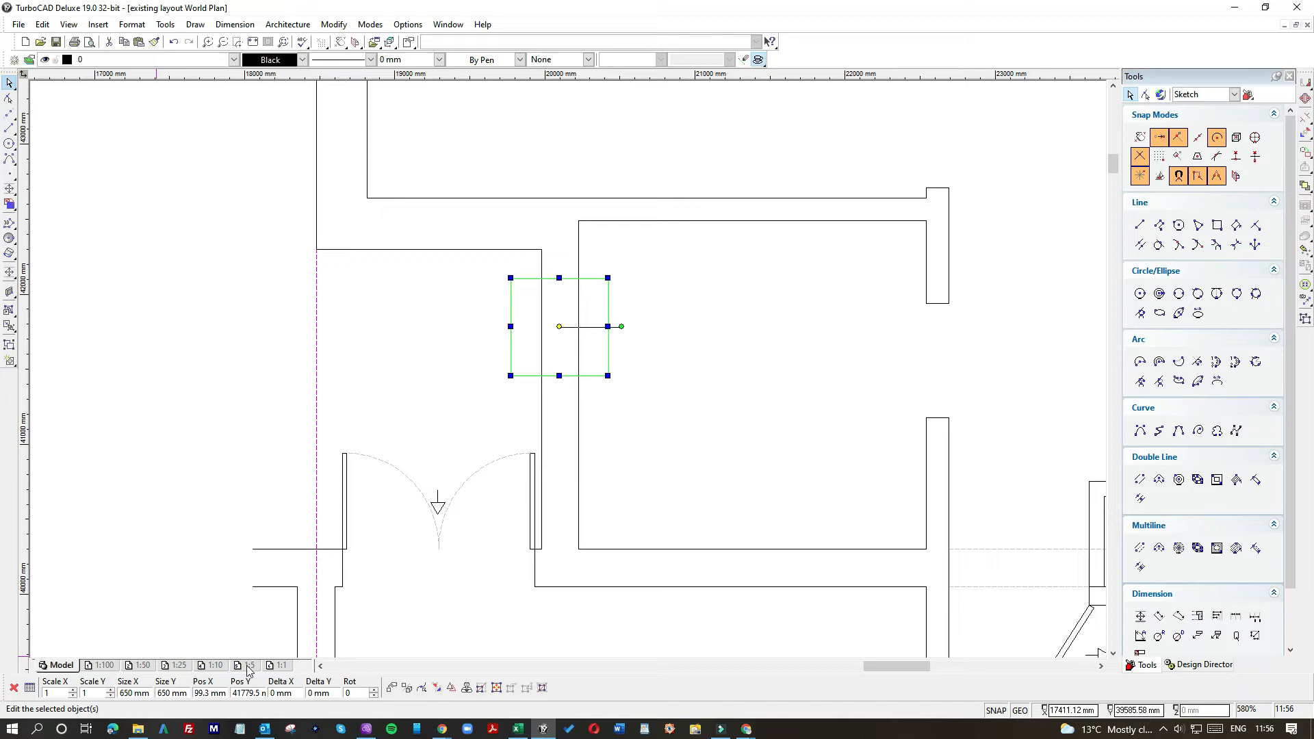
{"action": "left_click_drag", "start_coordinate": [594, 308], "coordinate": [592, 288]}
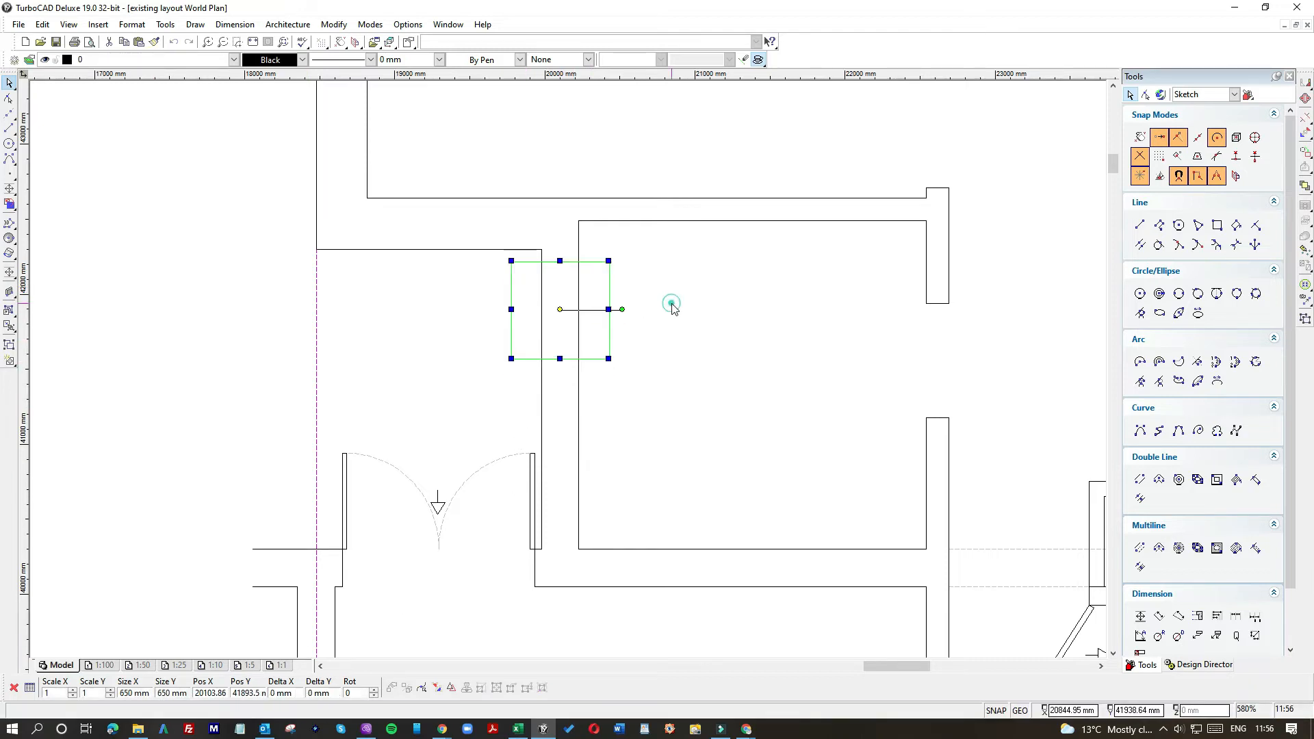
{"action": "left_click", "coordinate": [657, 301]}
Trim the inner and outer wall lines using the 650 mm square as the cutting edge.
{"action": "left_click", "coordinate": [334, 24]}
{"action": "left_click", "coordinate": [351, 216]}
{"action": "left_click", "coordinate": [599, 262]}
{"action": "left_click", "coordinate": [577, 285]}
{"action": "left_click", "coordinate": [539, 288]}
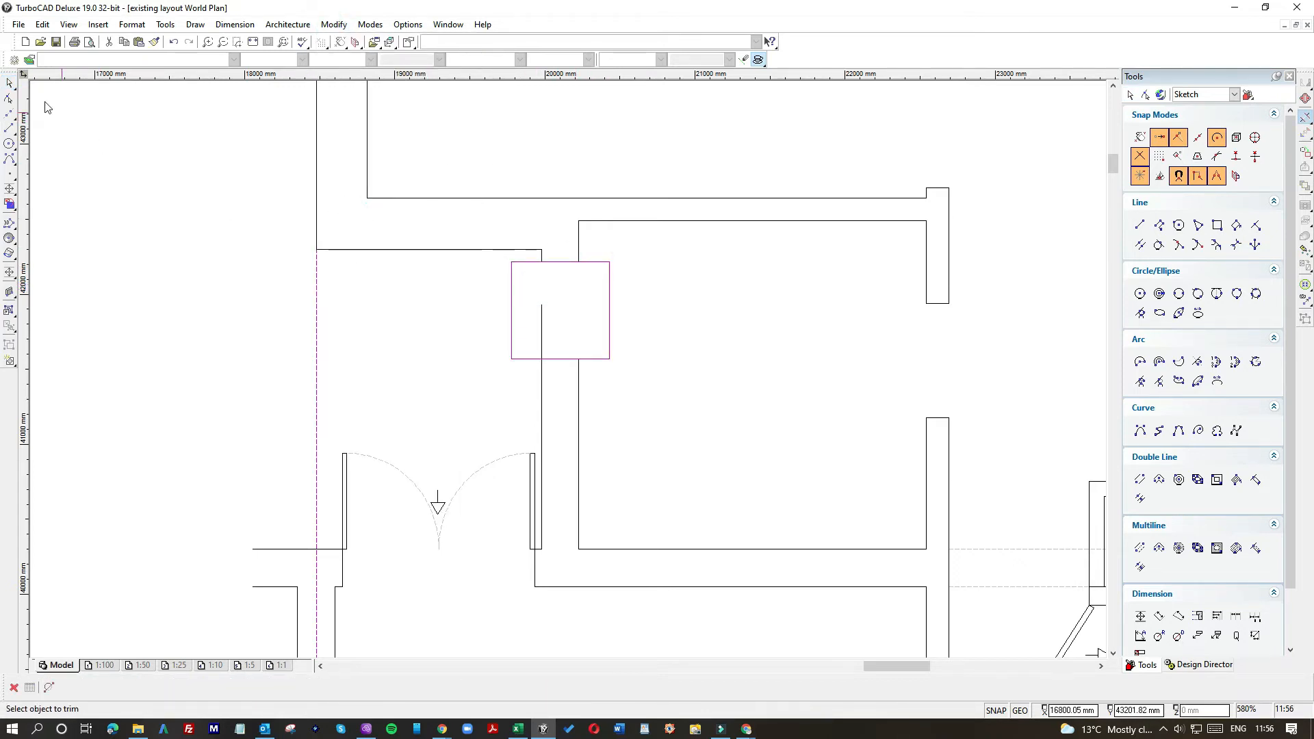
Shorten the leftover outer wall line so that it ends at the square's lower edge.
{"action": "left_click", "coordinate": [10, 83]}
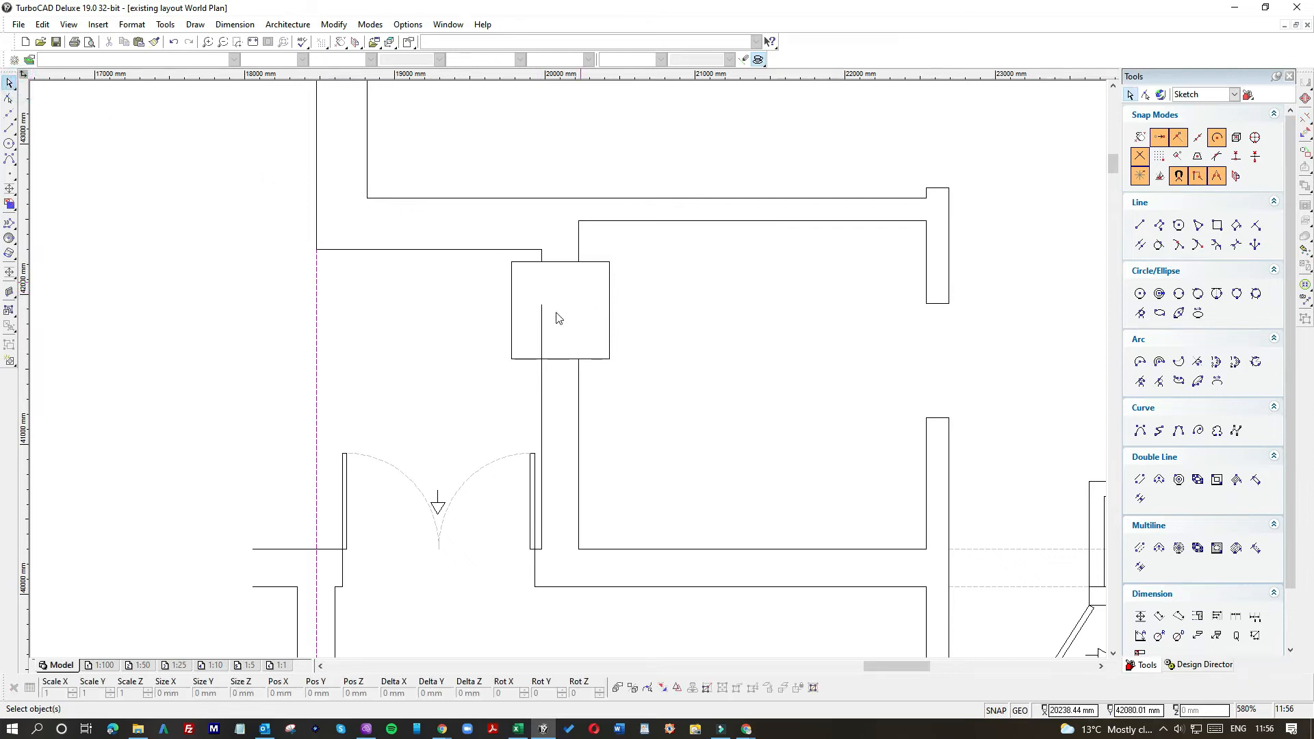
{"action": "left_click", "coordinate": [589, 262]}
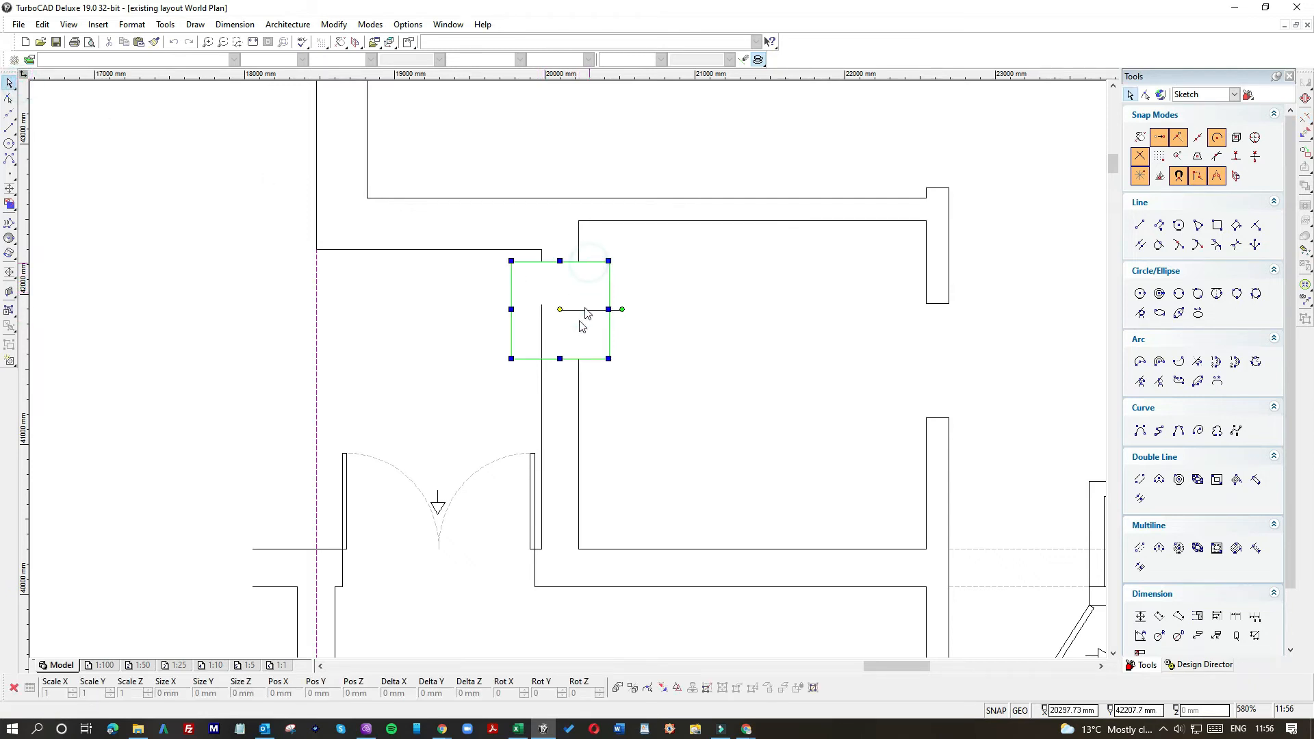
{"action": "left_click", "coordinate": [539, 314]}
{"action": "left_click", "coordinate": [540, 308]}
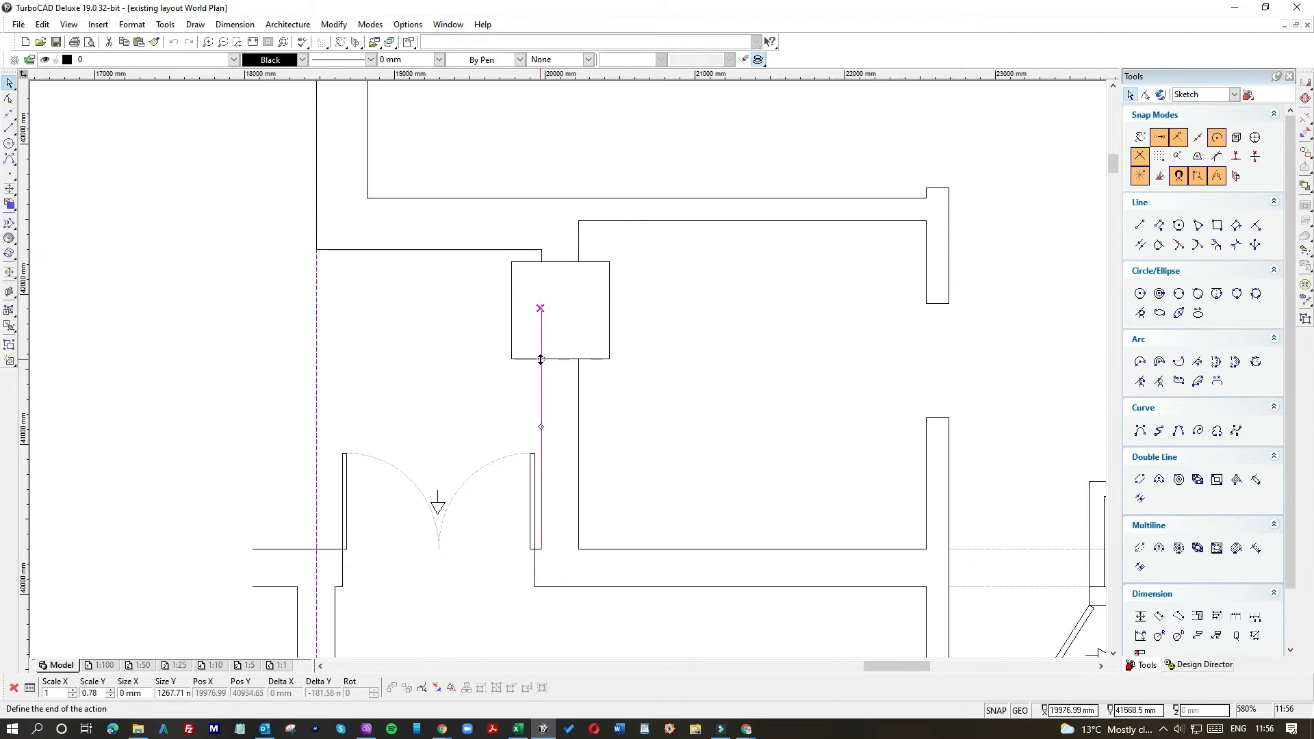
{"action": "left_click", "coordinate": [540, 360]}
{"action": "left_click", "coordinate": [678, 340]}
Move the 650 mm square off the new wall opening into the small room.
{"action": "left_click", "coordinate": [610, 323]}
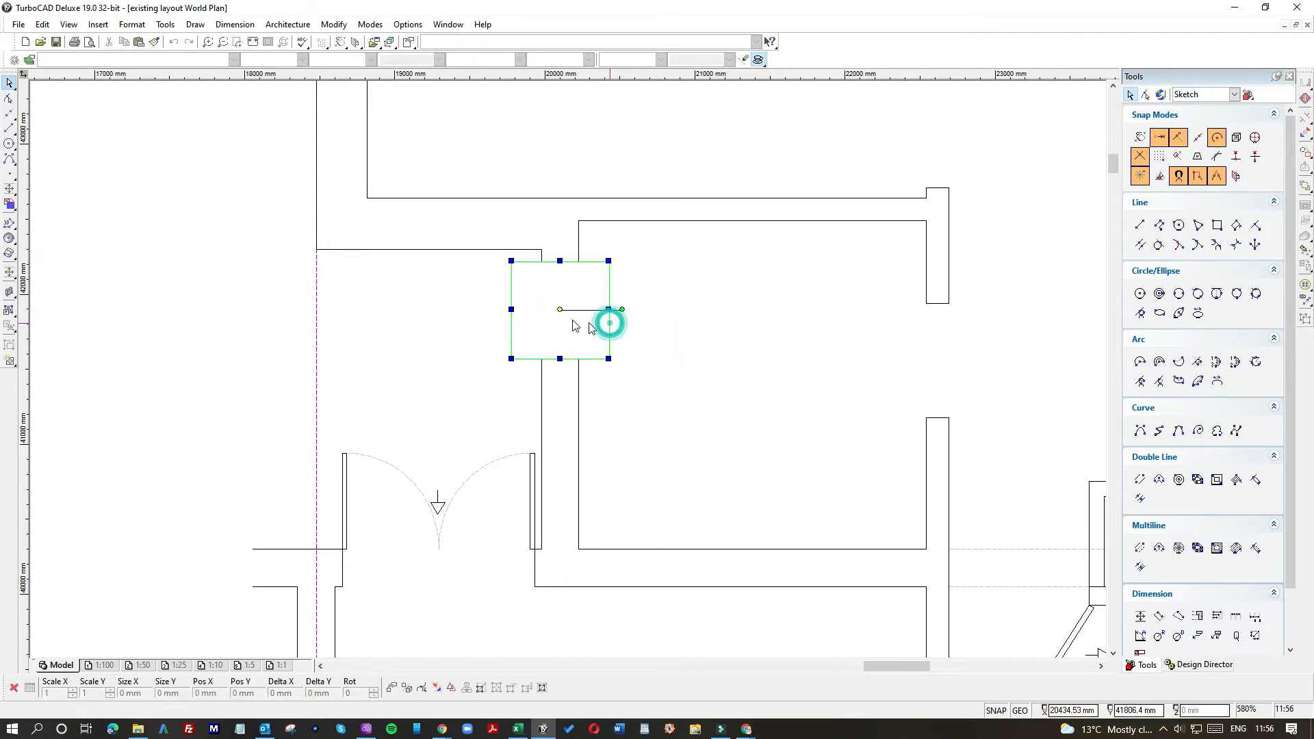
{"action": "left_click_drag", "start_coordinate": [575, 331], "coordinate": [730, 327]}
{"action": "scroll", "coordinate": [567, 374], "scroll_direction": "down", "scroll_amount": 5}
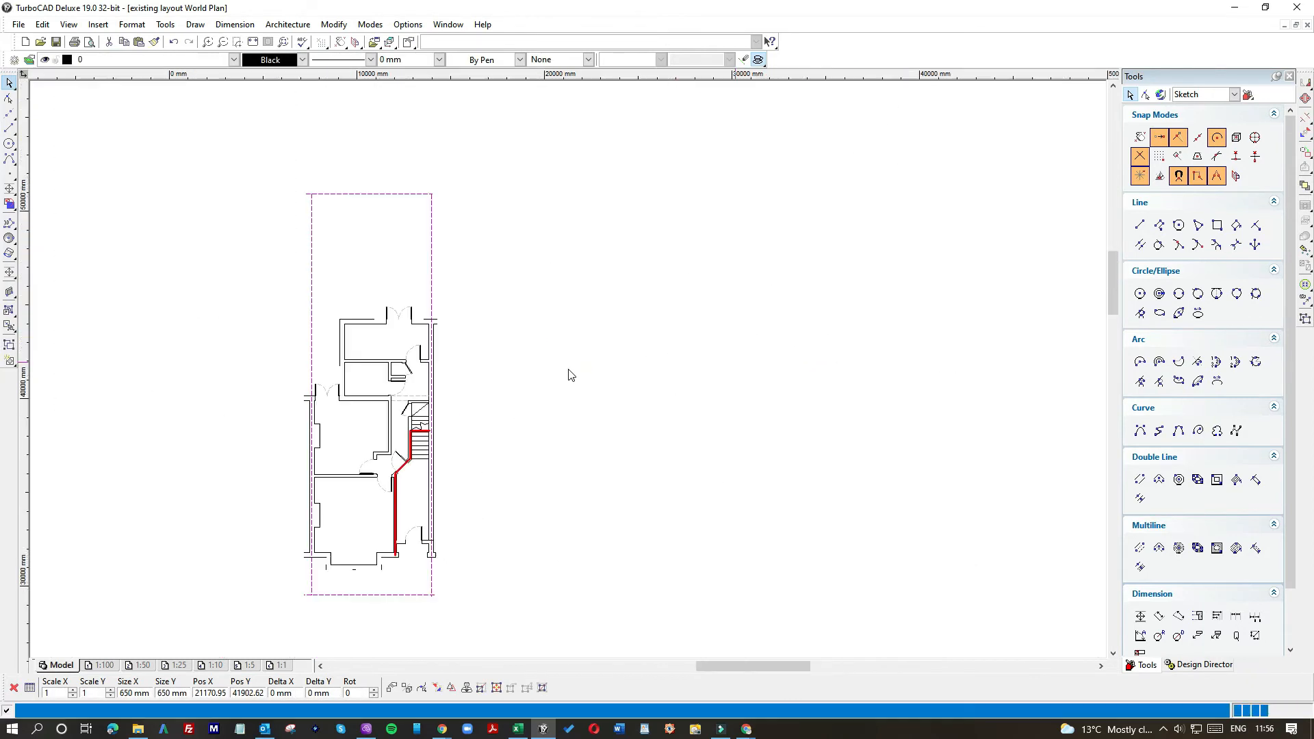
{"action": "scroll", "coordinate": [554, 371], "scroll_direction": "up", "scroll_amount": 6}
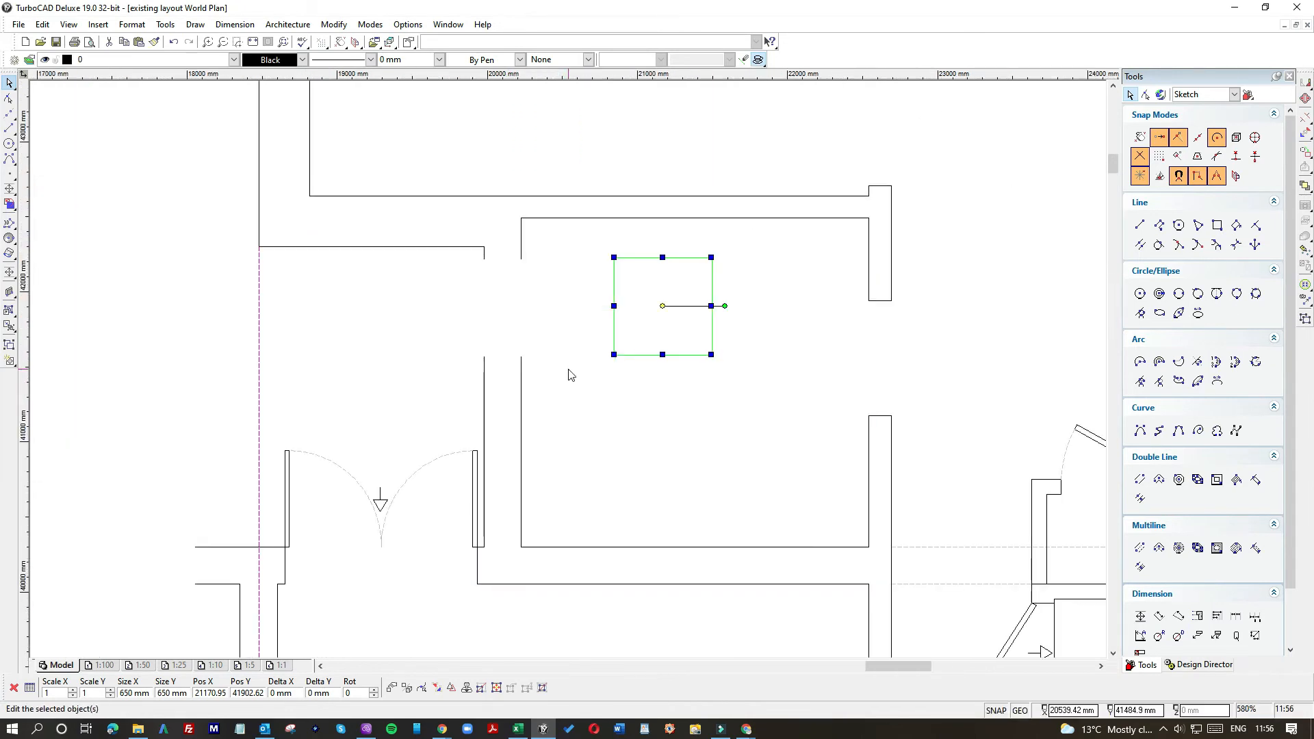
Draw the upper and lower jamb lines across the wall thickness to close the ends of the 650 mm opening.
{"action": "left_click", "coordinate": [10, 129]}
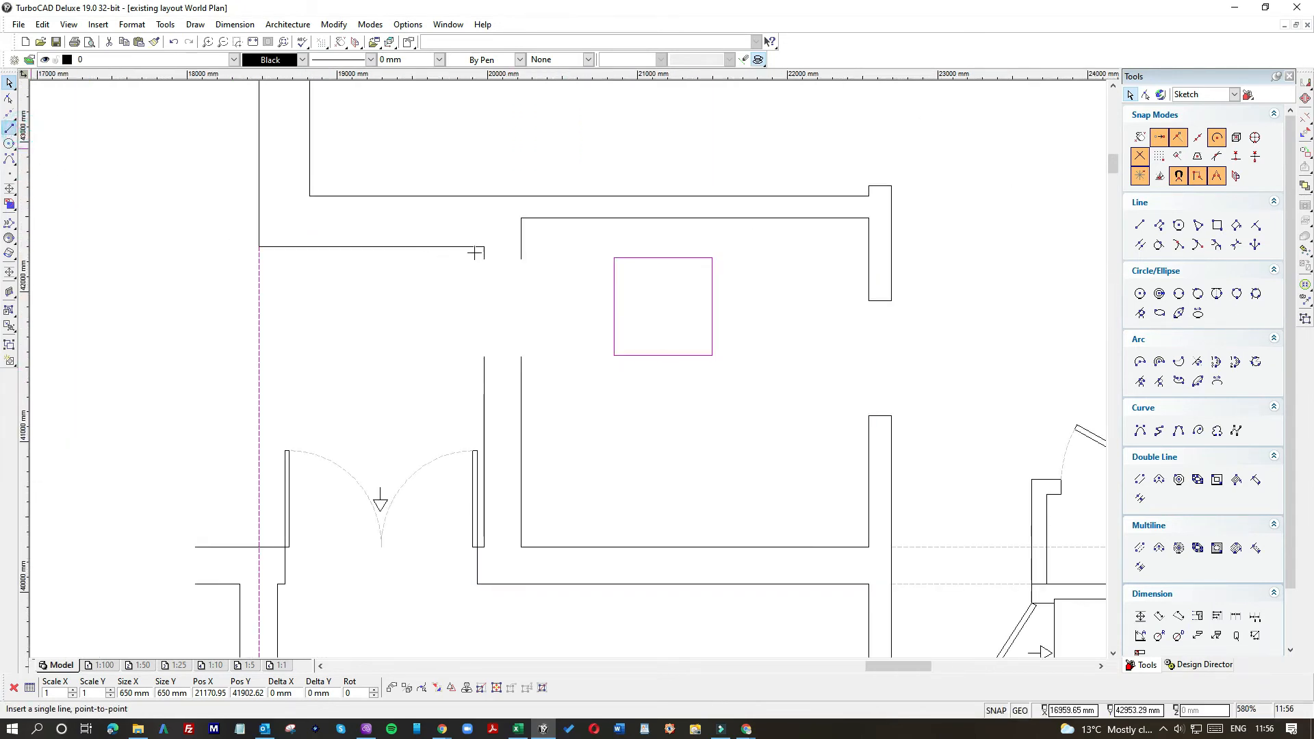
{"action": "left_click", "coordinate": [521, 258]}
{"action": "left_click", "coordinate": [483, 259]}
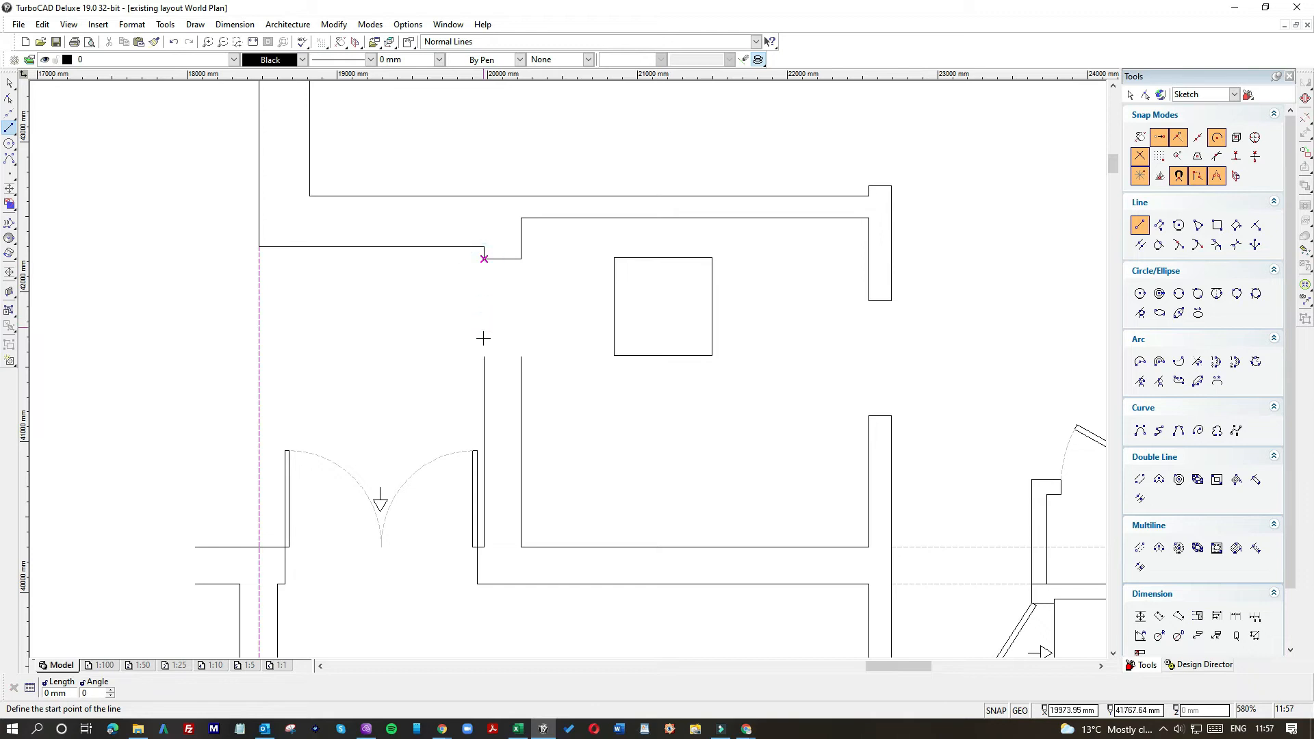
{"action": "left_click", "coordinate": [484, 357]}
{"action": "left_click", "coordinate": [521, 357]}
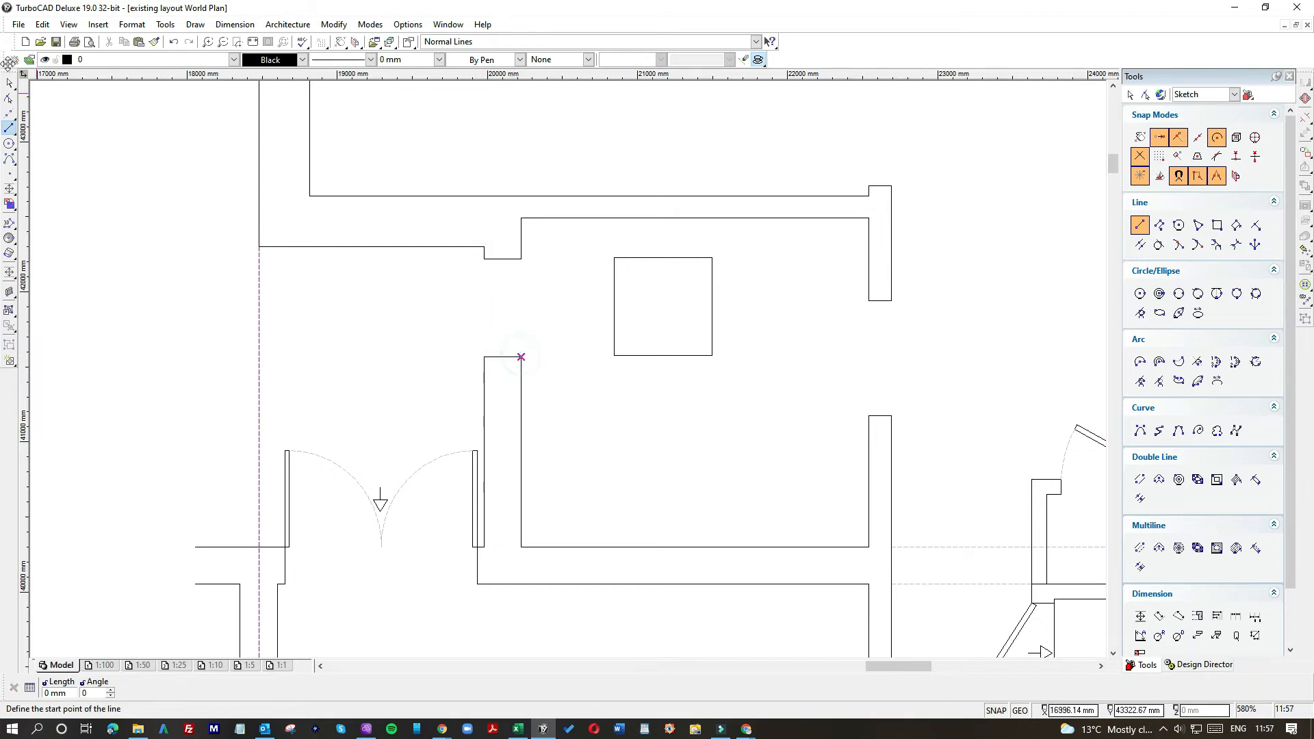
Move the 650 mm square out of the small room to the empty area beyond the boundary line.
{"action": "left_click", "coordinate": [10, 83]}
{"action": "left_click", "coordinate": [658, 258]}
{"action": "left_click_drag", "start_coordinate": [648, 305], "coordinate": [137, 285]}
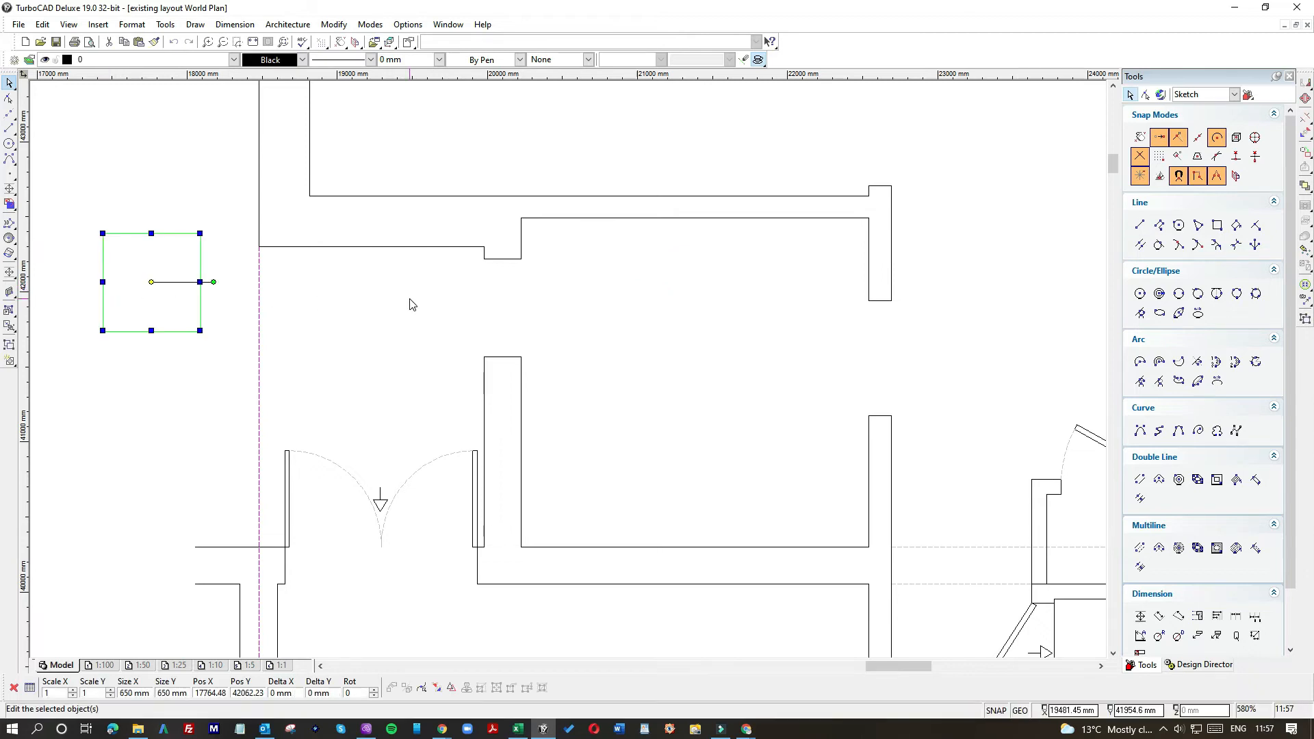
Draw two lines spanning the opening, one down the middle of the wall and one along its inner face.
{"action": "left_click", "coordinate": [14, 127]}
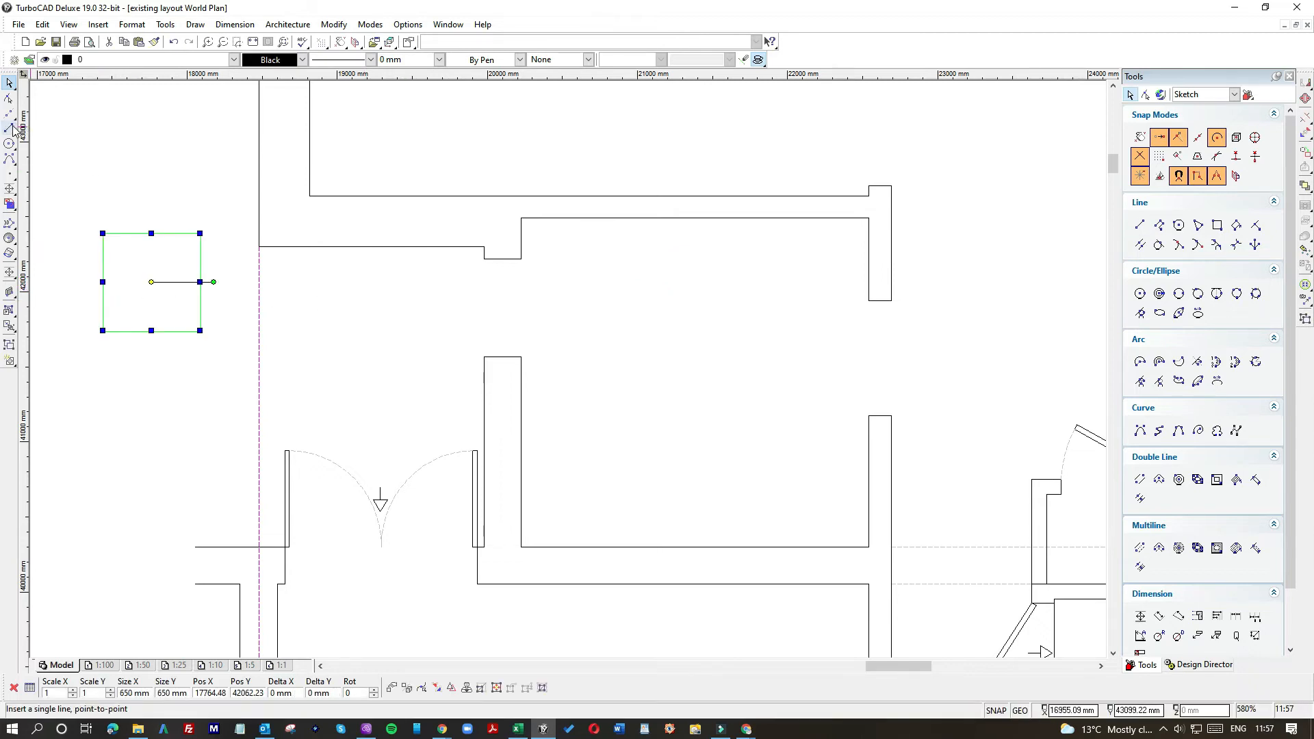
{"action": "left_click", "coordinate": [502, 259]}
{"action": "left_click", "coordinate": [497, 354]}
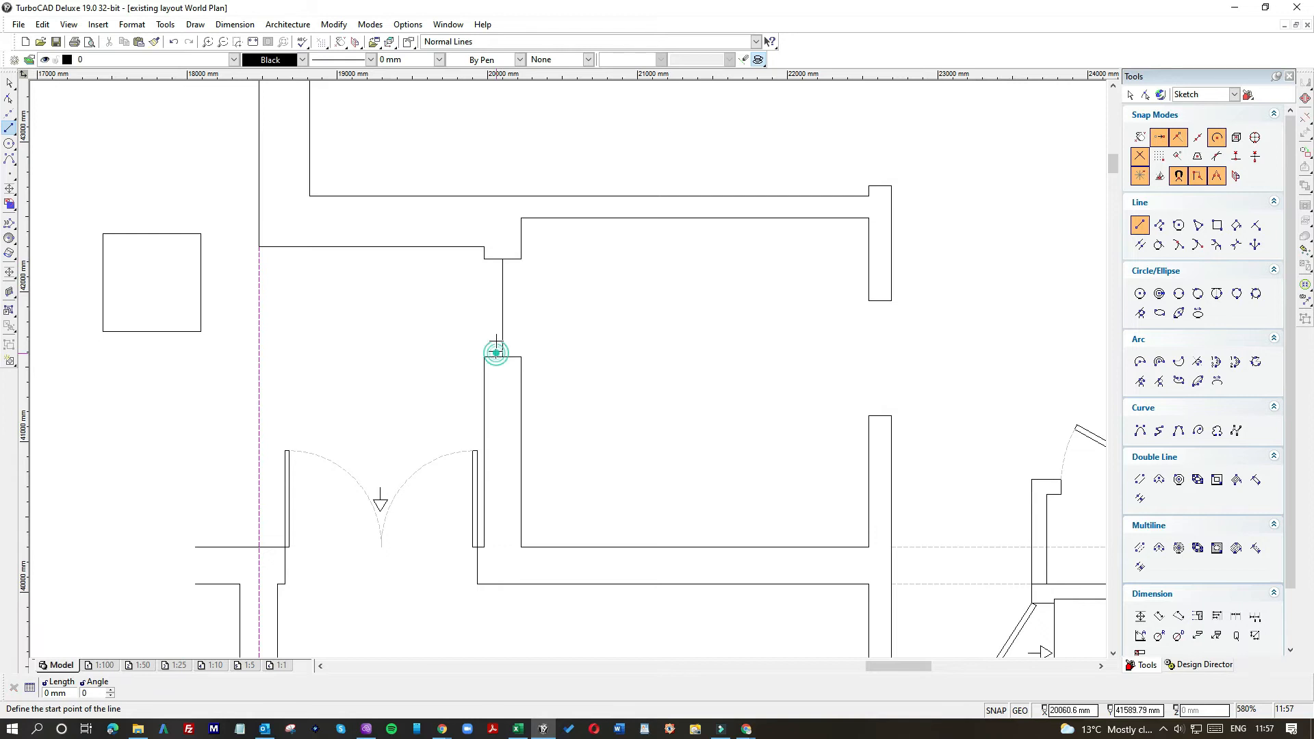
{"action": "left_click", "coordinate": [520, 259]}
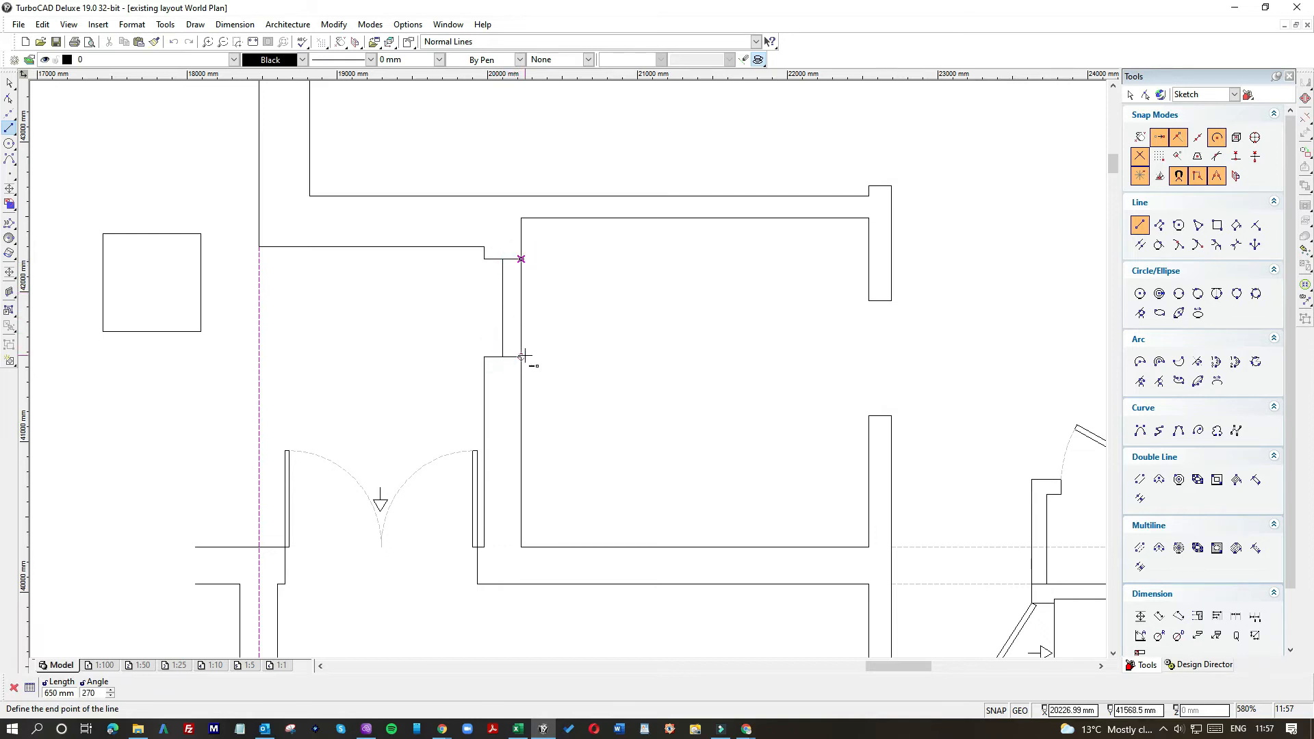
{"action": "left_click", "coordinate": [522, 355]}
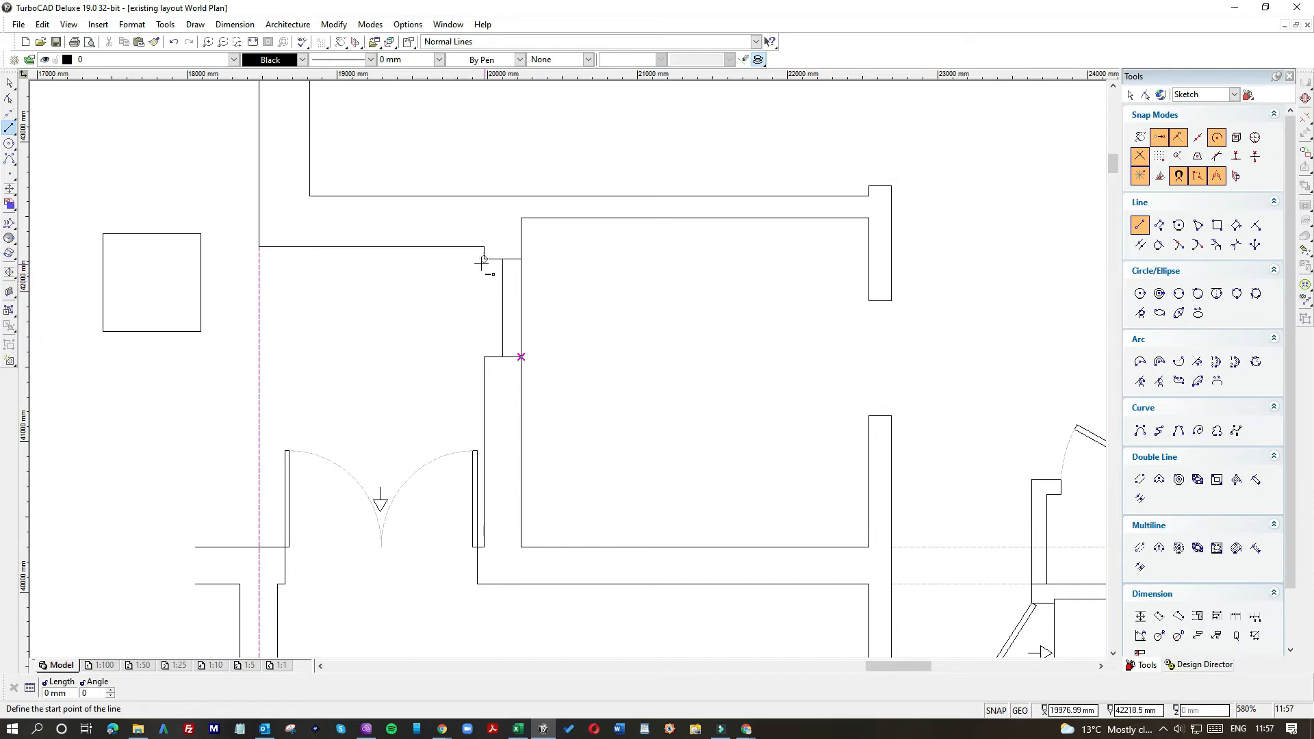
Draw a line from jamb to jamb across the opening, set 35 mm in from the outer wall face.
{"action": "left_click", "coordinate": [9, 82]}
{"action": "scroll", "coordinate": [474, 271], "scroll_direction": "up", "scroll_amount": 1}
{"action": "left_click", "coordinate": [9, 128]}
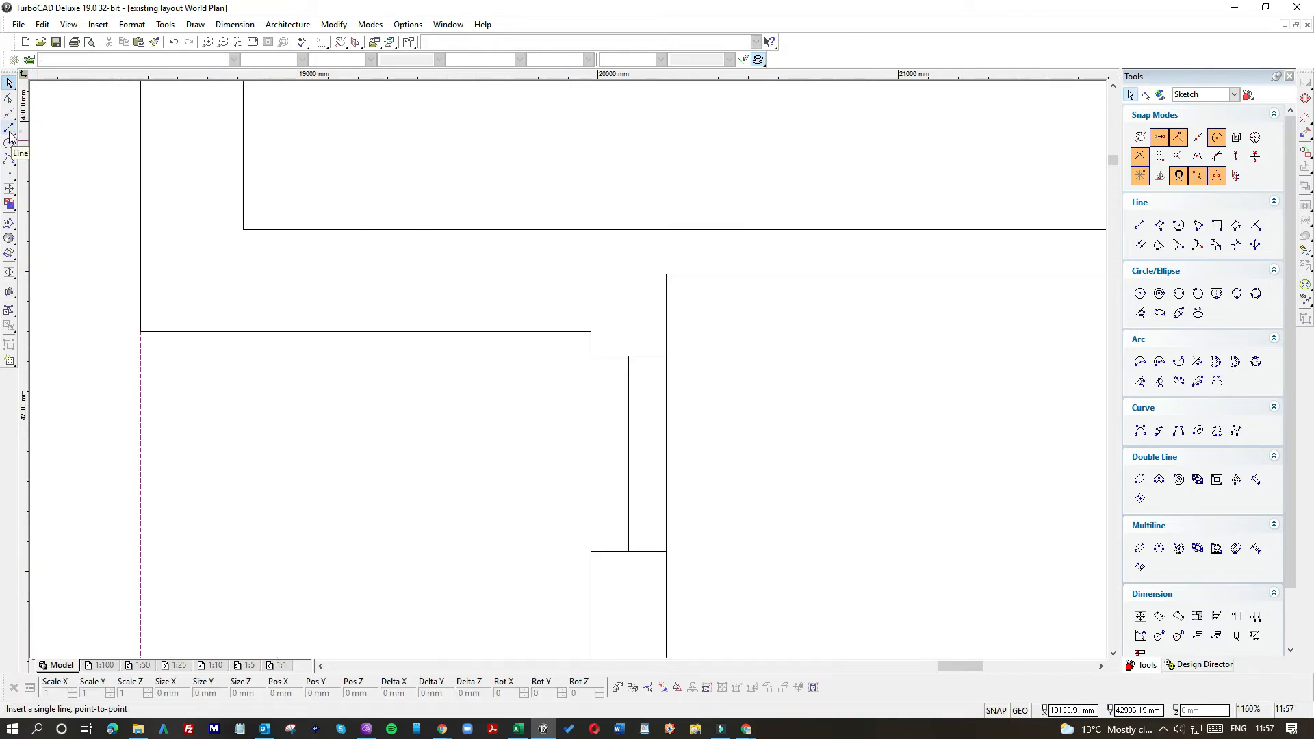
{"action": "left_click", "coordinate": [590, 356]}
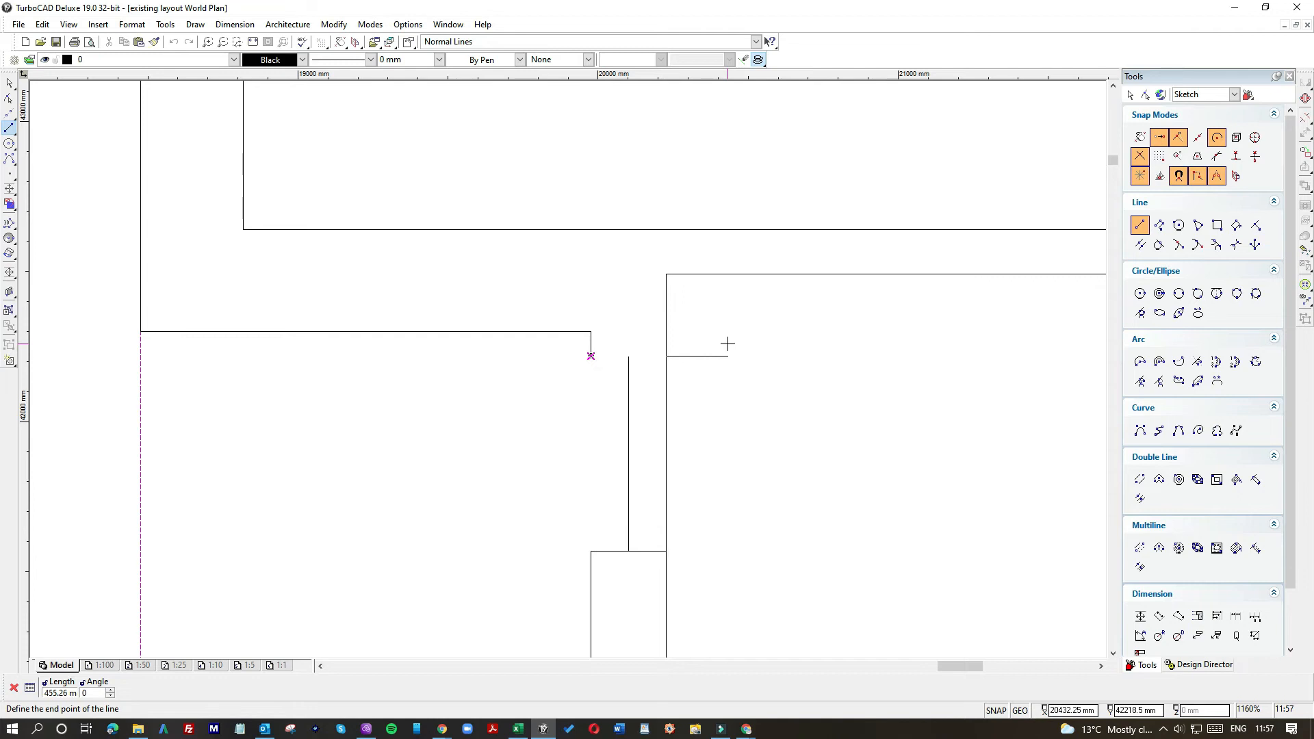
{"action": "type", "text": "3"}
{"action": "scroll", "coordinate": [641, 384], "scroll_direction": "up", "scroll_amount": 2}
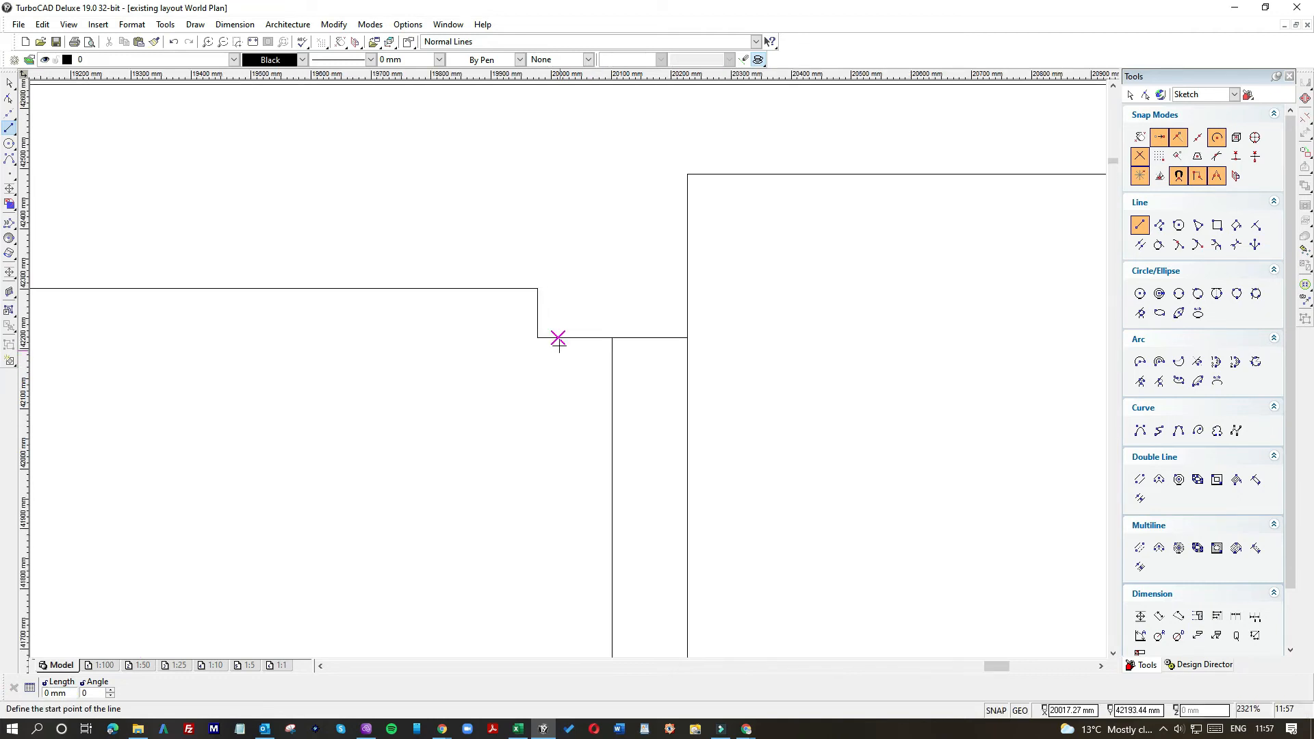
{"action": "scroll", "coordinate": [565, 416], "scroll_direction": "down", "scroll_amount": 2}
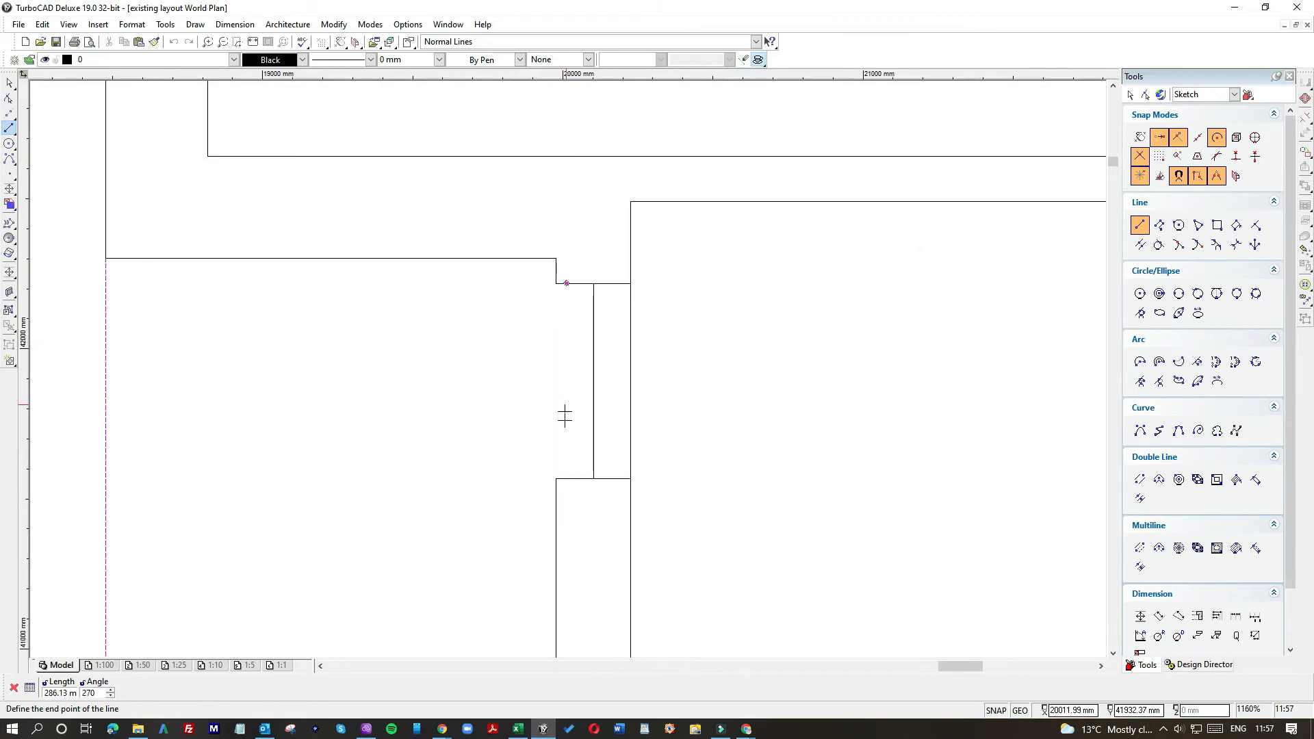
{"action": "left_click", "coordinate": [565, 477]}
Delete the line running down the middle of the wall opening.
{"action": "left_click", "coordinate": [9, 83]}
{"action": "left_click", "coordinate": [595, 334]}
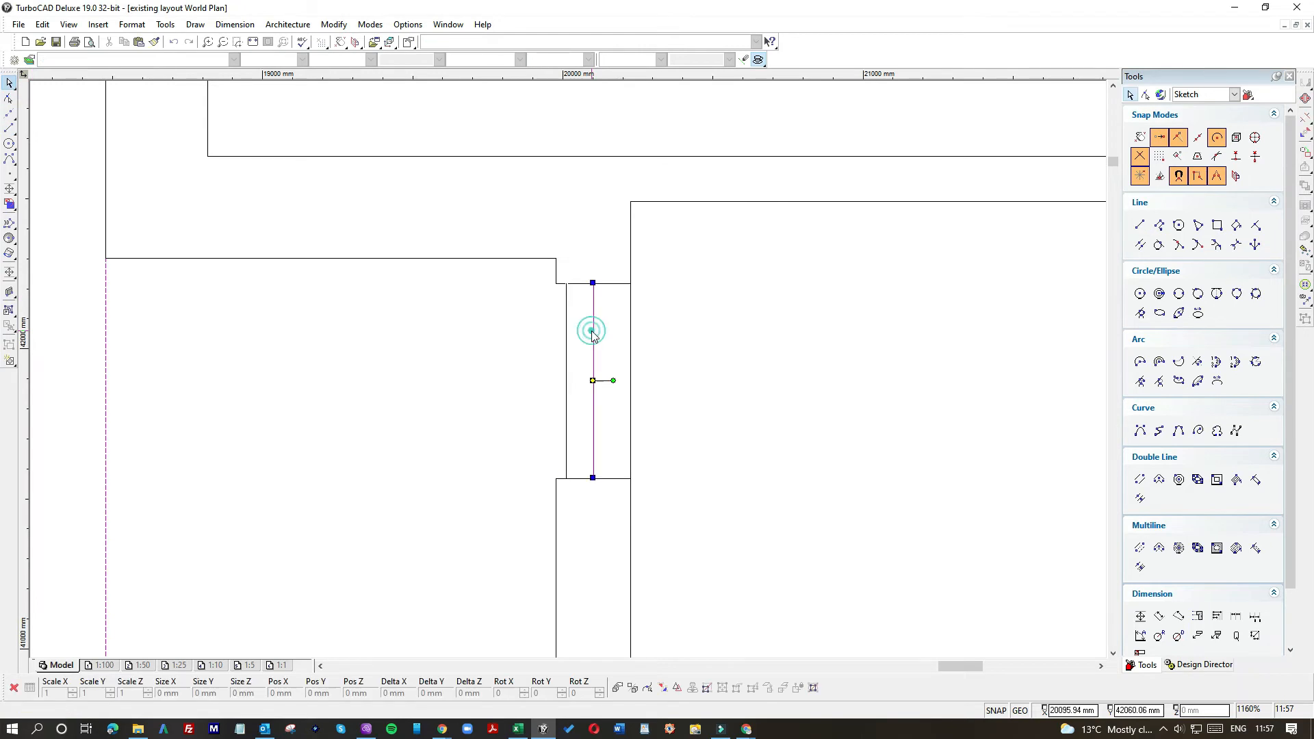
{"action": "key", "text": "Delete"}
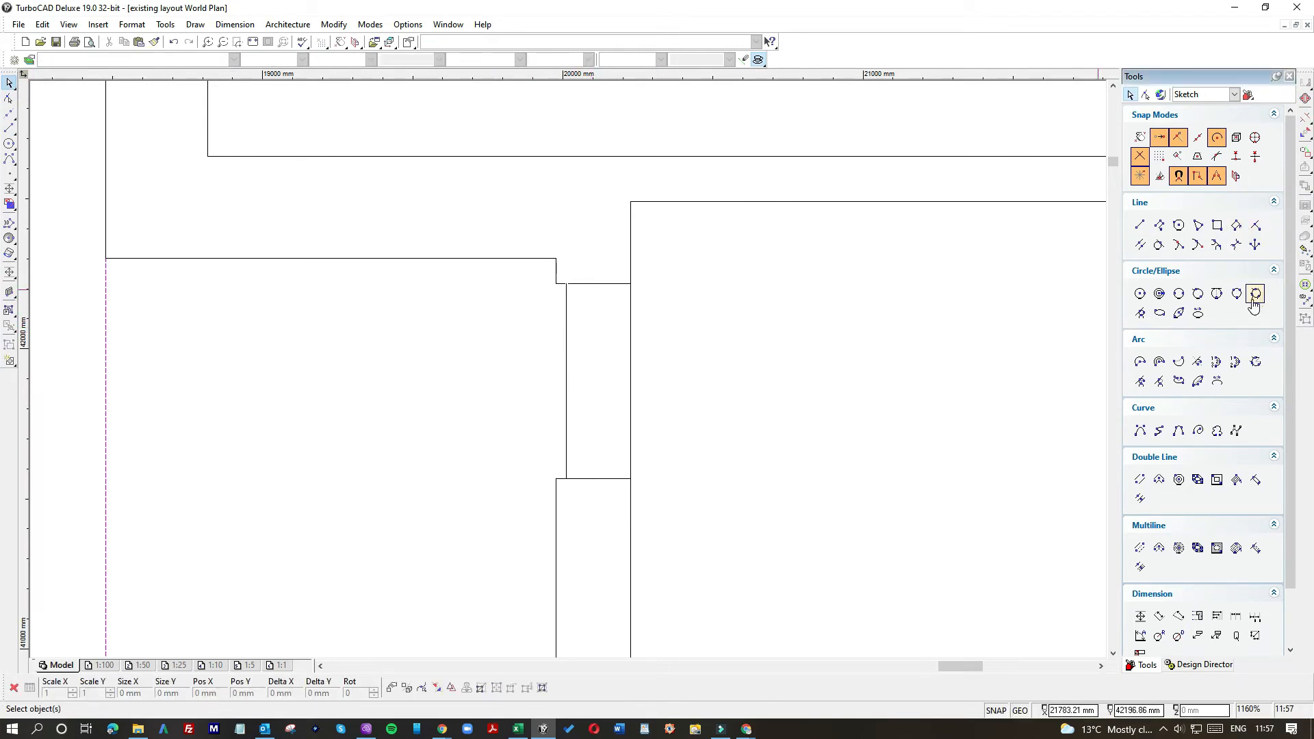
Draw a parallel line 100 mm inward from the opening's outer window line.
{"action": "left_click", "coordinate": [1138, 245]}
{"action": "left_click", "coordinate": [565, 369]}
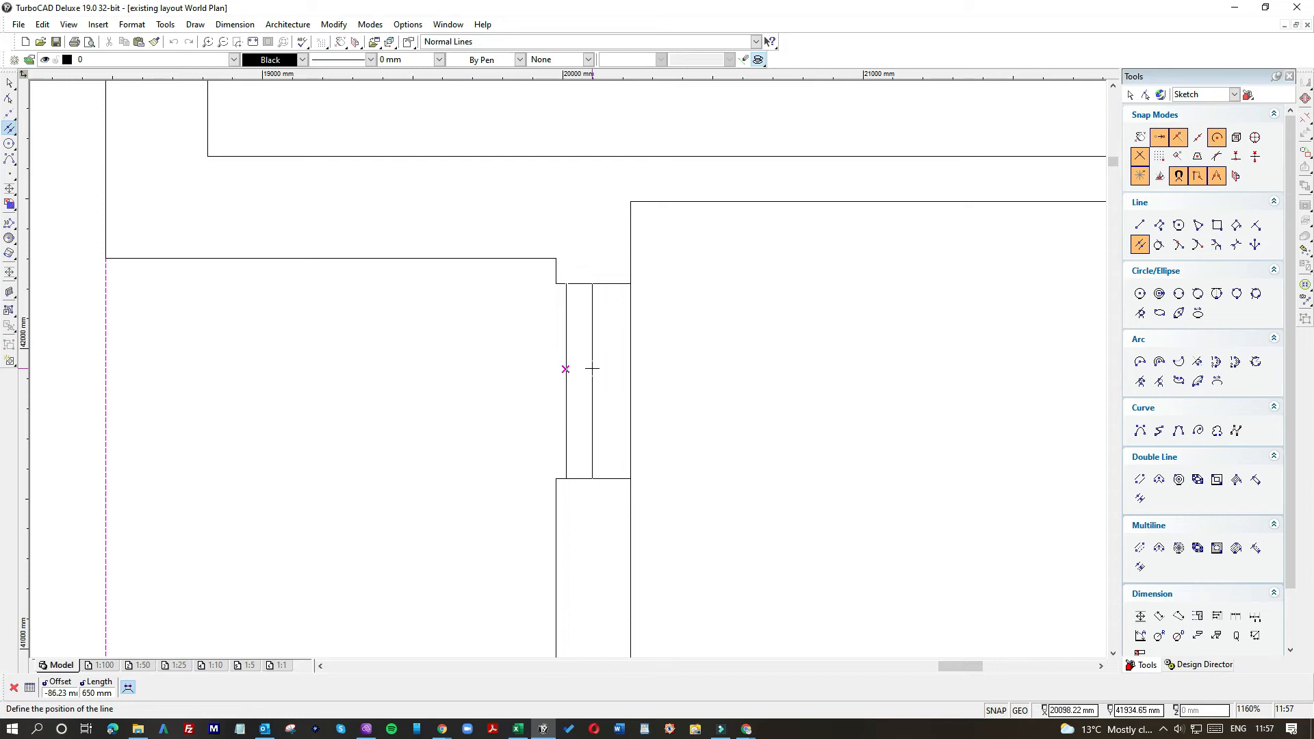
{"action": "key", "text": "Tab"}
{"action": "type", "text": "-100"}
{"action": "key", "text": "Return"}
{"action": "scroll", "coordinate": [592, 368], "scroll_direction": "up", "scroll_amount": 2}
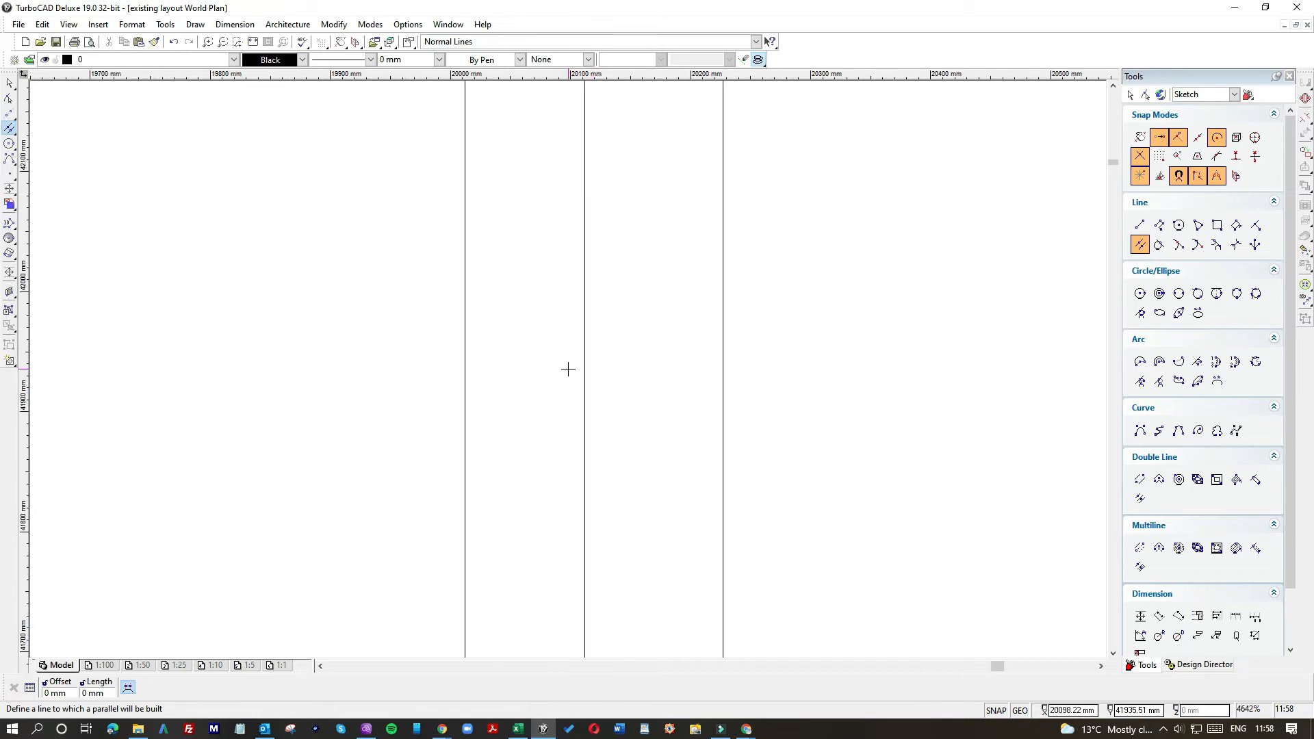
Delete the line spanning the opening along the inner wall face.
{"action": "left_click", "coordinate": [10, 82]}
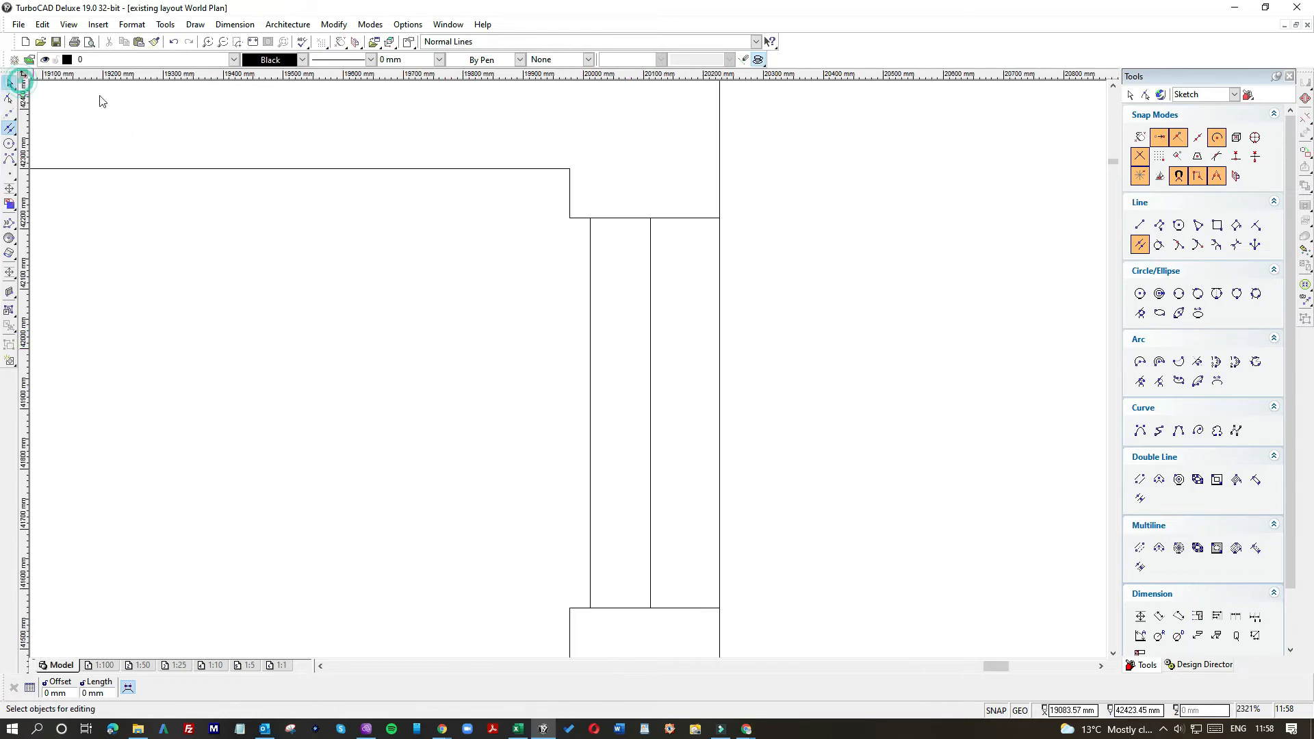
{"action": "left_click", "coordinate": [716, 281]}
{"action": "left_click", "coordinate": [716, 217]}
{"action": "left_click", "coordinate": [821, 252]}
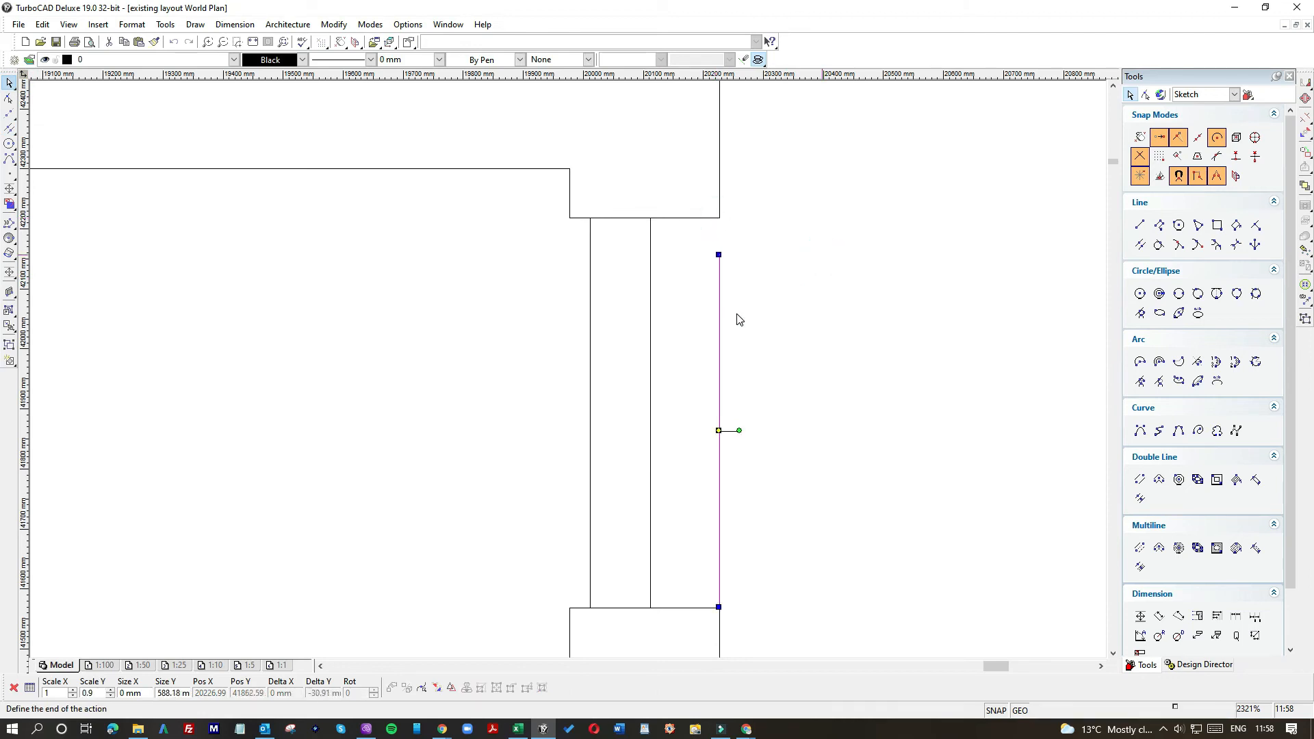
{"action": "key", "text": "Delete"}
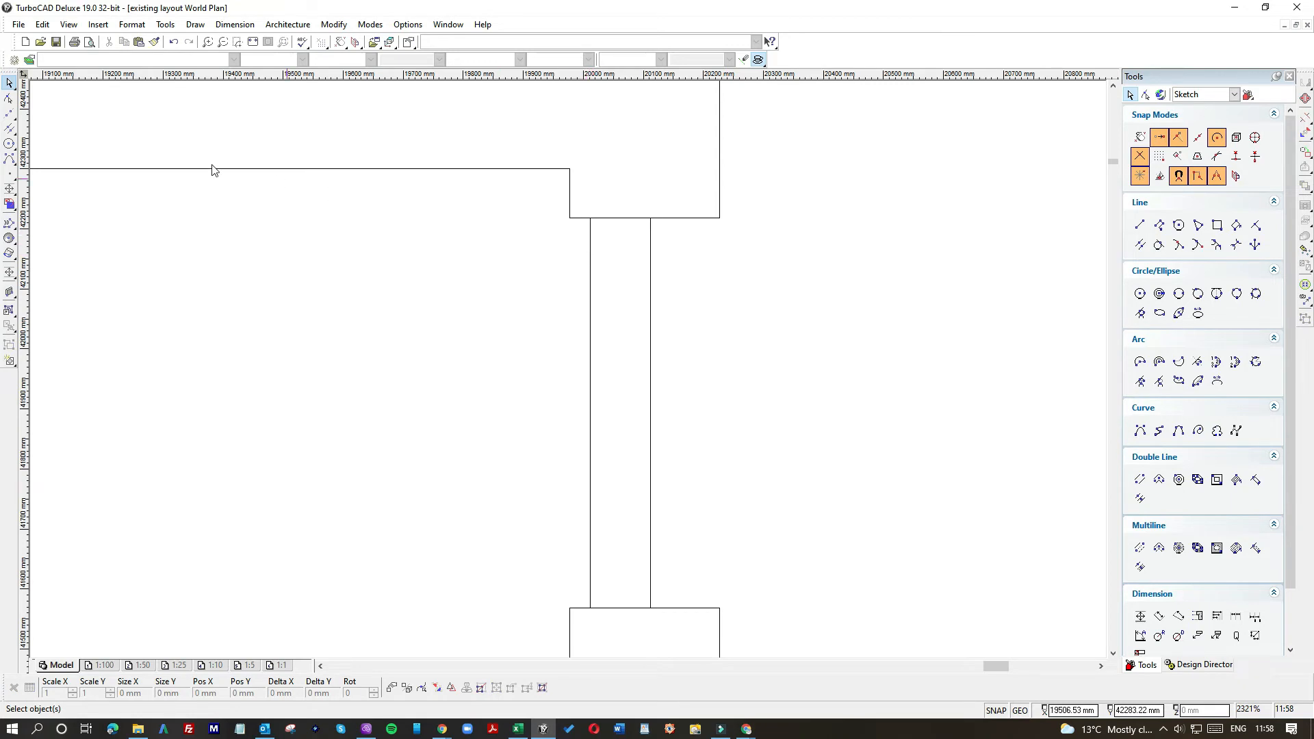
Draw a 50 mm line upward from the top of the outer window line, then a short horizontal line outward past the wall face.
{"action": "left_click", "coordinate": [9, 128]}
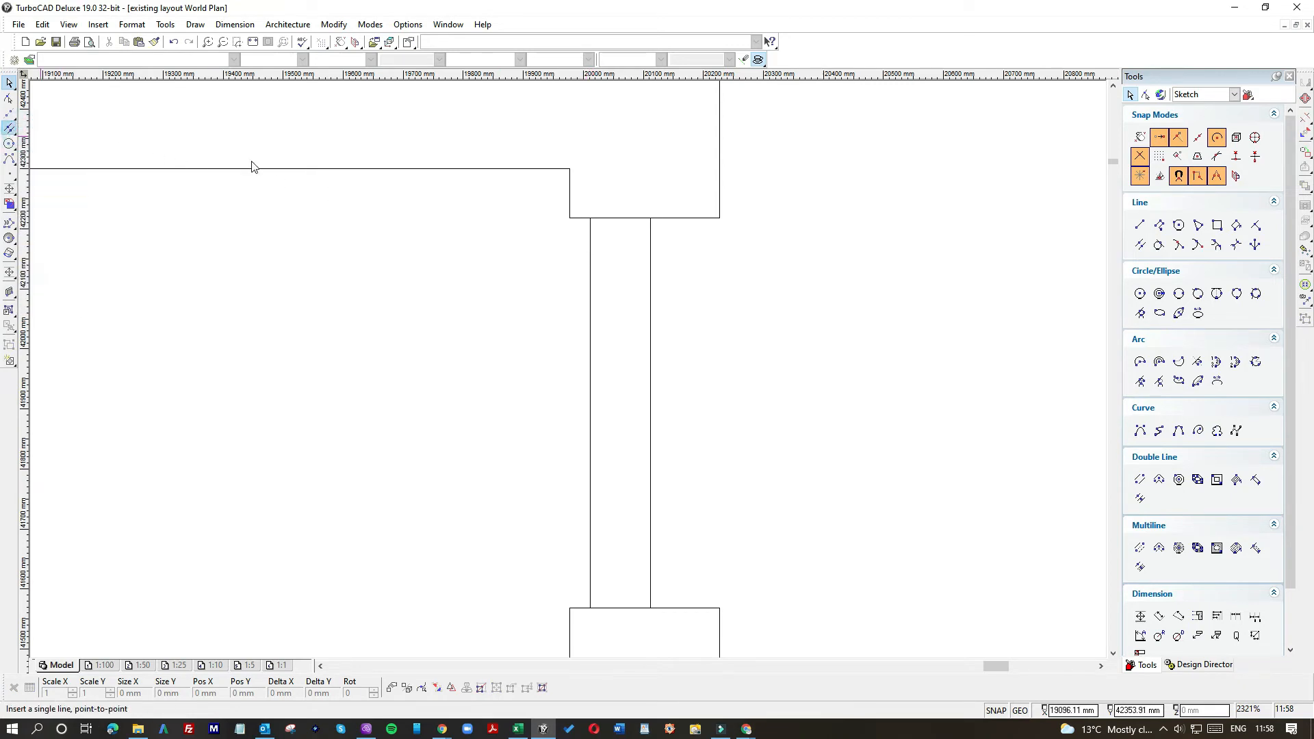
{"action": "left_click", "coordinate": [9, 128]}
{"action": "left_click", "coordinate": [24, 140]}
{"action": "left_click", "coordinate": [590, 218]}
{"action": "key", "text": "Tab"}
{"action": "type", "text": "50"}
{"action": "key", "text": "Return"}
{"action": "left_click", "coordinate": [590, 188]}
{"action": "left_click", "coordinate": [526, 187]}
Draw a 50 mm horizontal line outward from the upper jamb's outer corner, then a vertical line down from its end.
{"action": "left_click", "coordinate": [568, 218]}
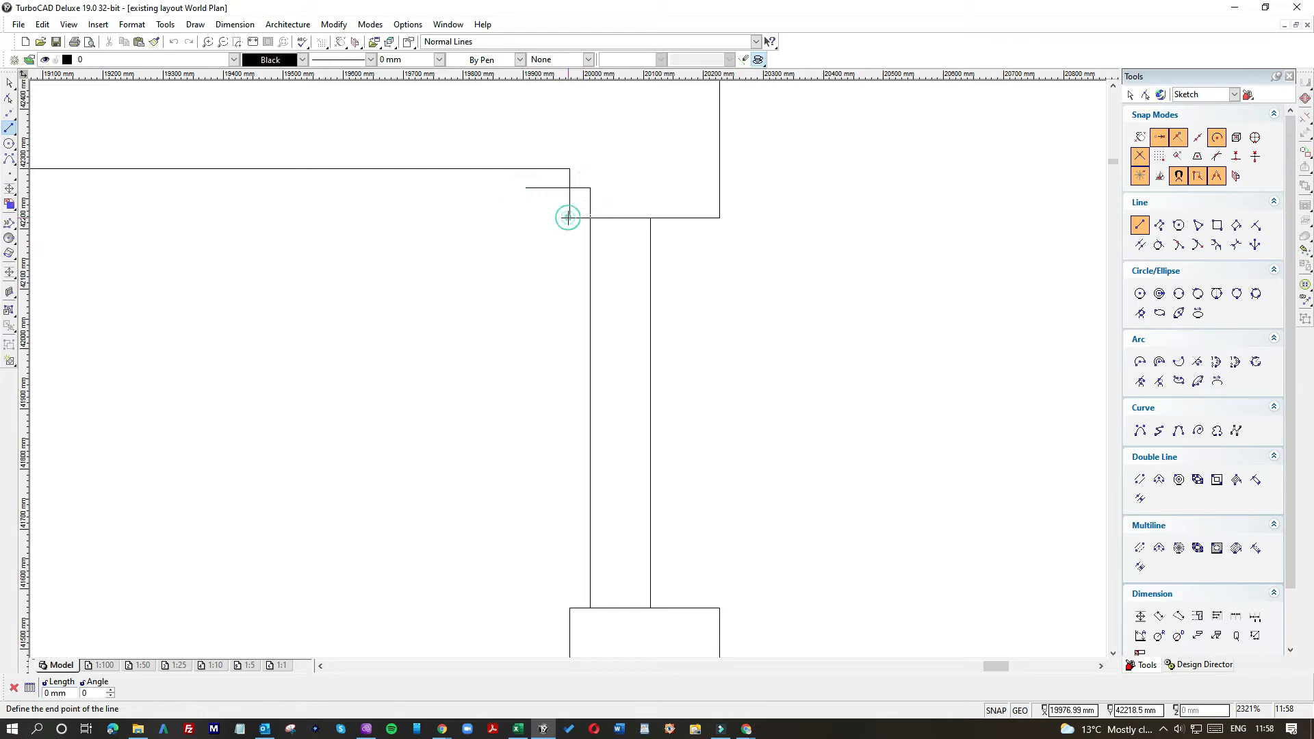
{"action": "type", "text": "50"}
{"action": "key", "text": "Return"}
{"action": "left_click", "coordinate": [539, 217]}
{"action": "left_click", "coordinate": [539, 483]}
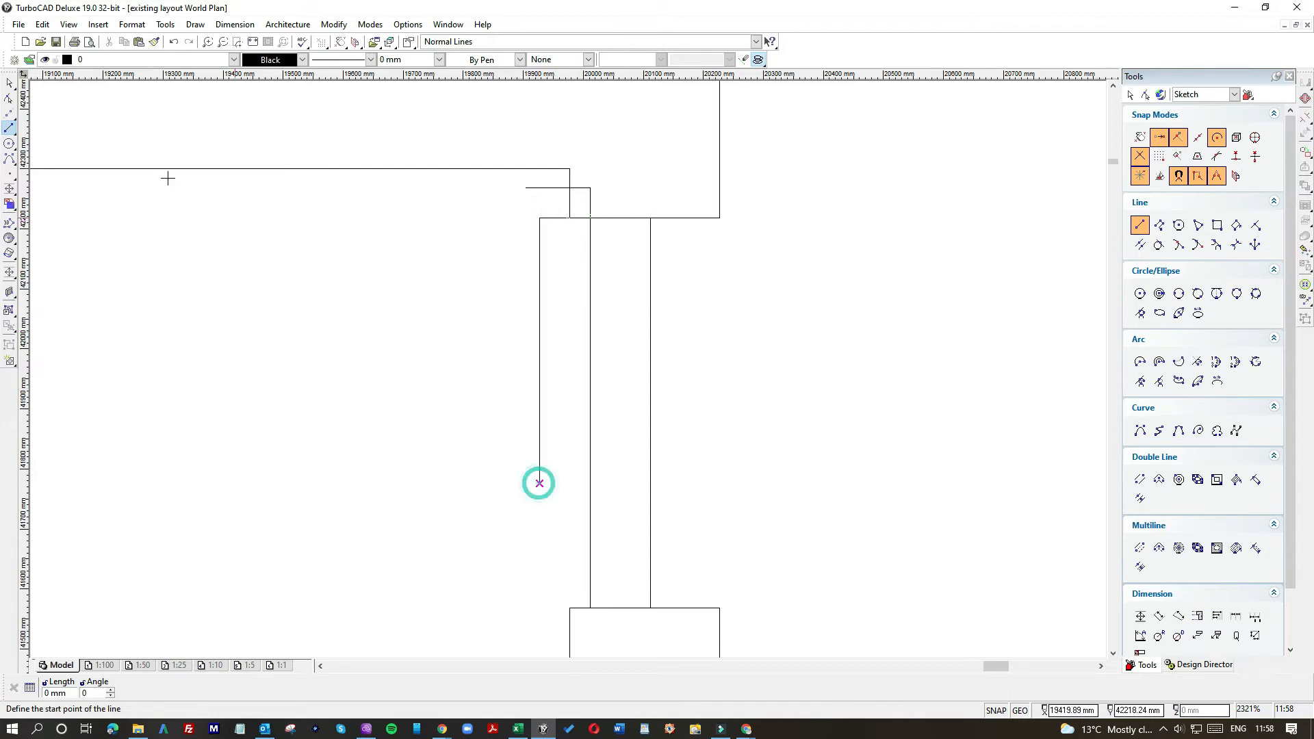
Extend the outermost vertical line up to the upper horizontal line and shorten that horizontal line to meet it at a corner.
{"action": "left_click", "coordinate": [19, 82]}
{"action": "left_click", "coordinate": [539, 233]}
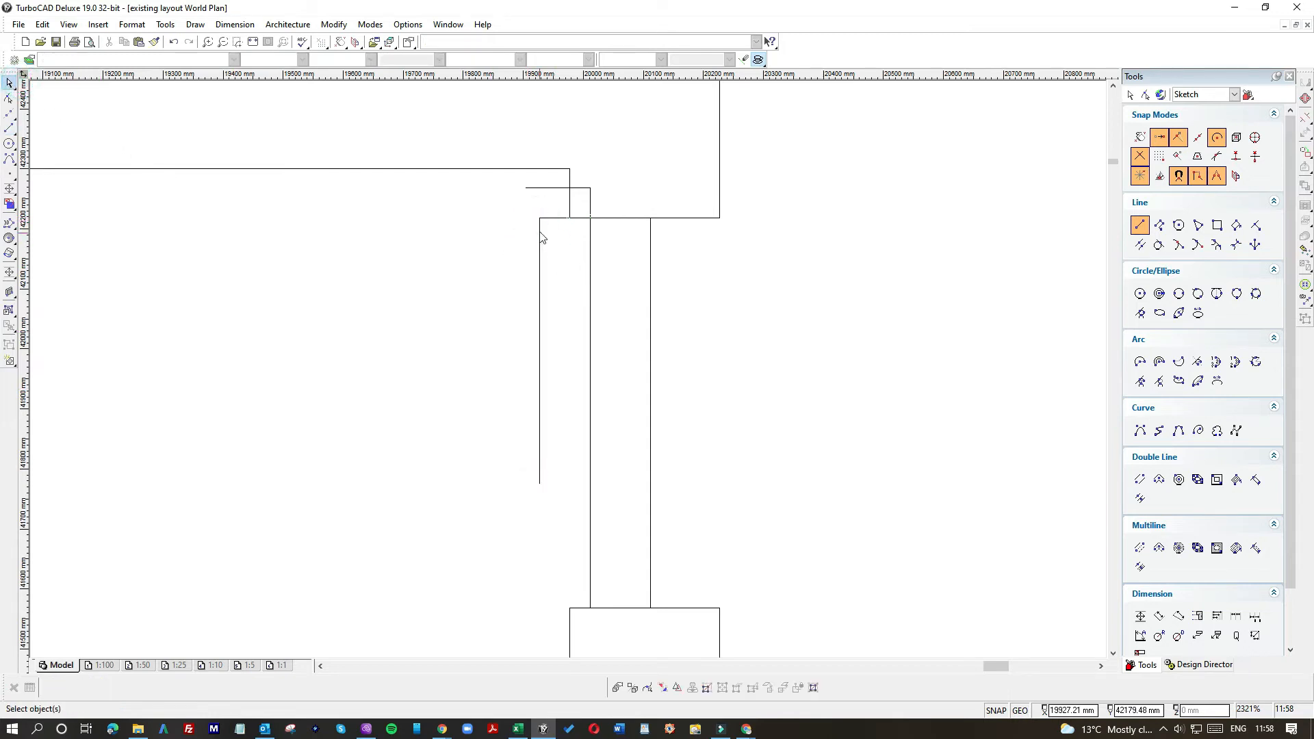
{"action": "left_click", "coordinate": [539, 217]}
{"action": "left_click", "coordinate": [539, 187]}
{"action": "left_click", "coordinate": [552, 188]}
{"action": "left_click", "coordinate": [526, 187]}
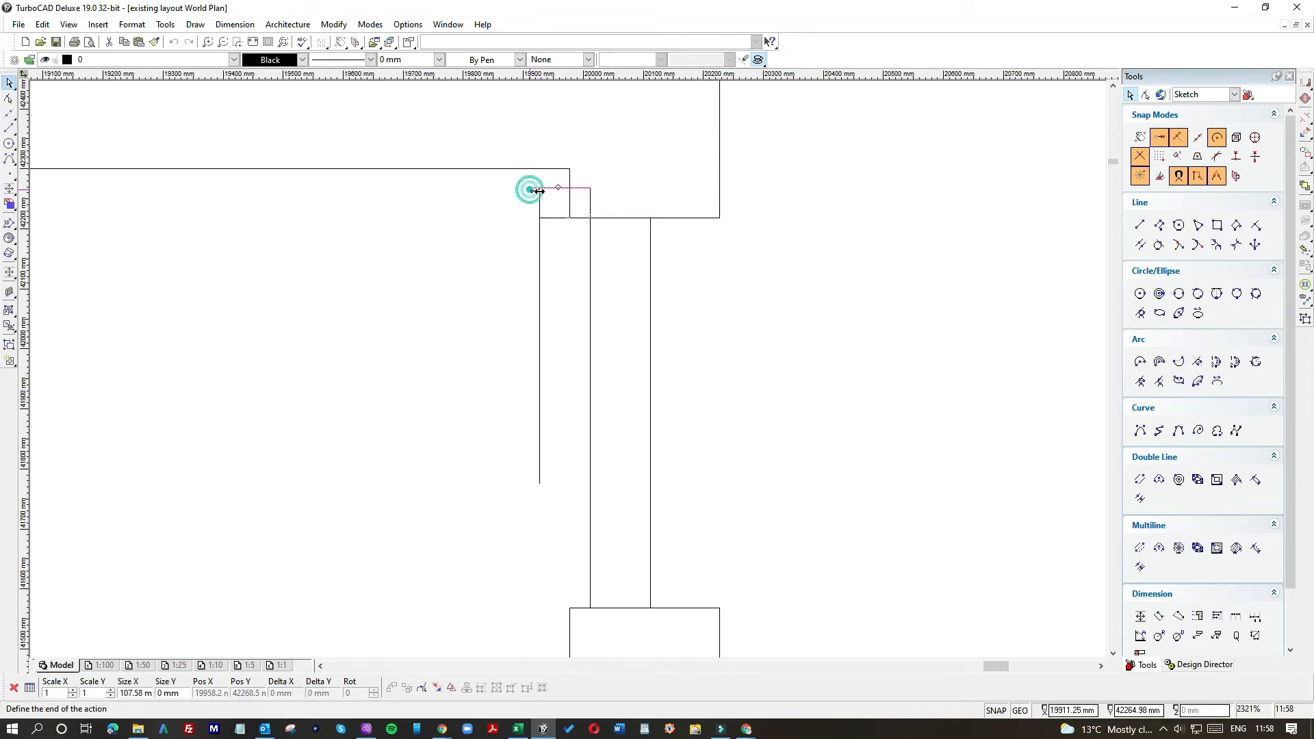
Delete the leftover helper lines at the upper jamb and end the sill's upper horizontal line at the outer wall face.
{"action": "left_click", "coordinate": [548, 217]}
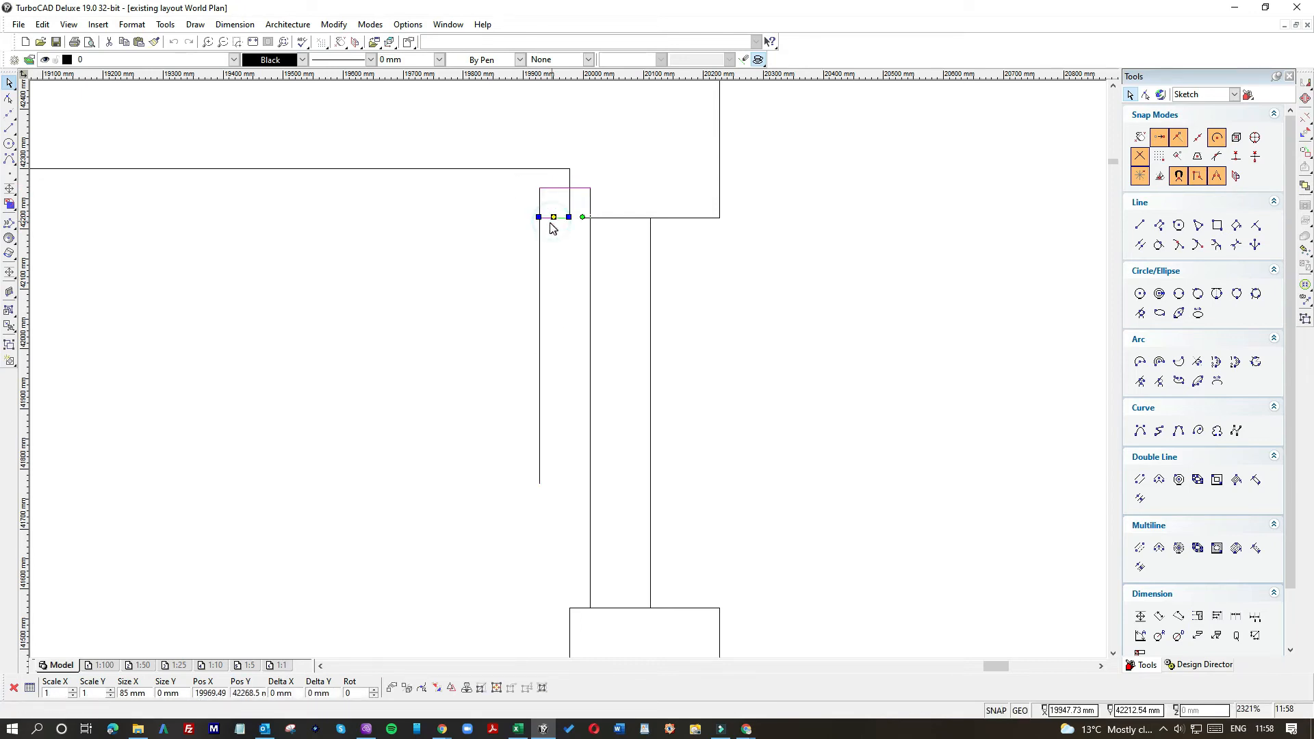
{"action": "left_click", "coordinate": [555, 271]}
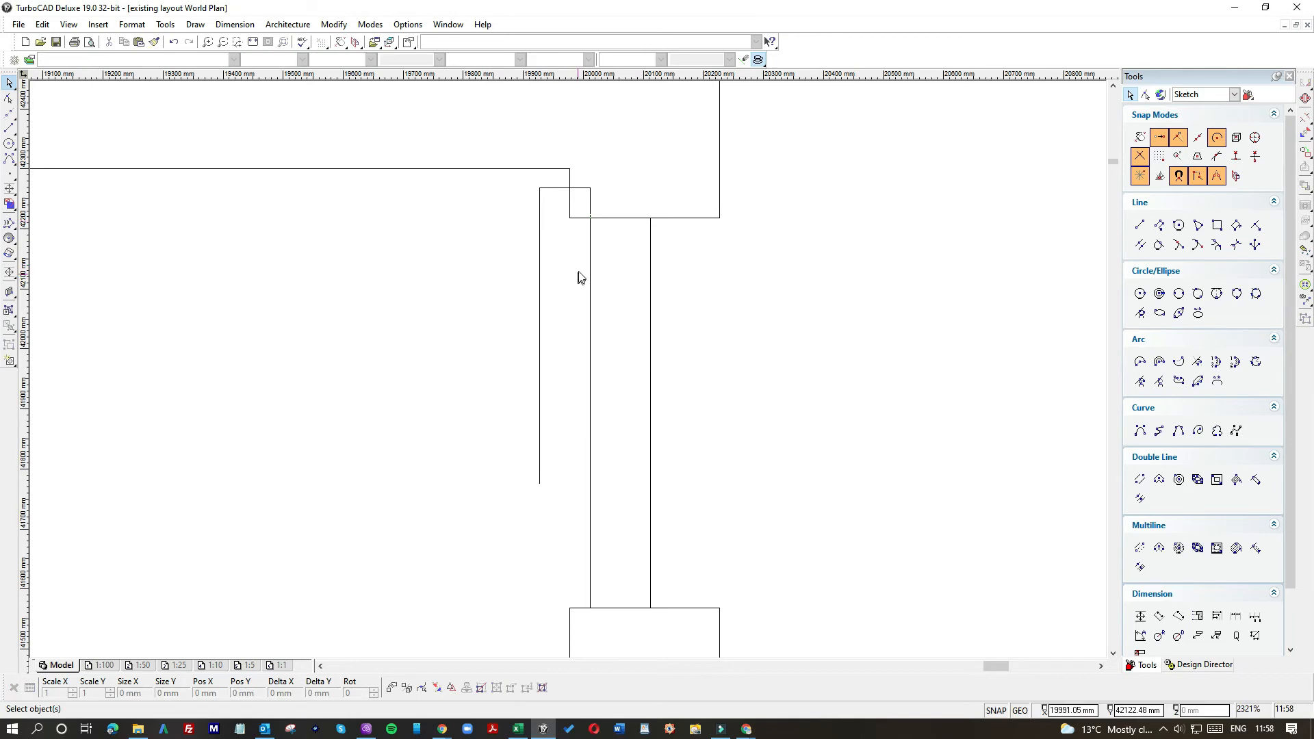
{"action": "left_click", "coordinate": [585, 190]}
{"action": "left_click", "coordinate": [590, 189]}
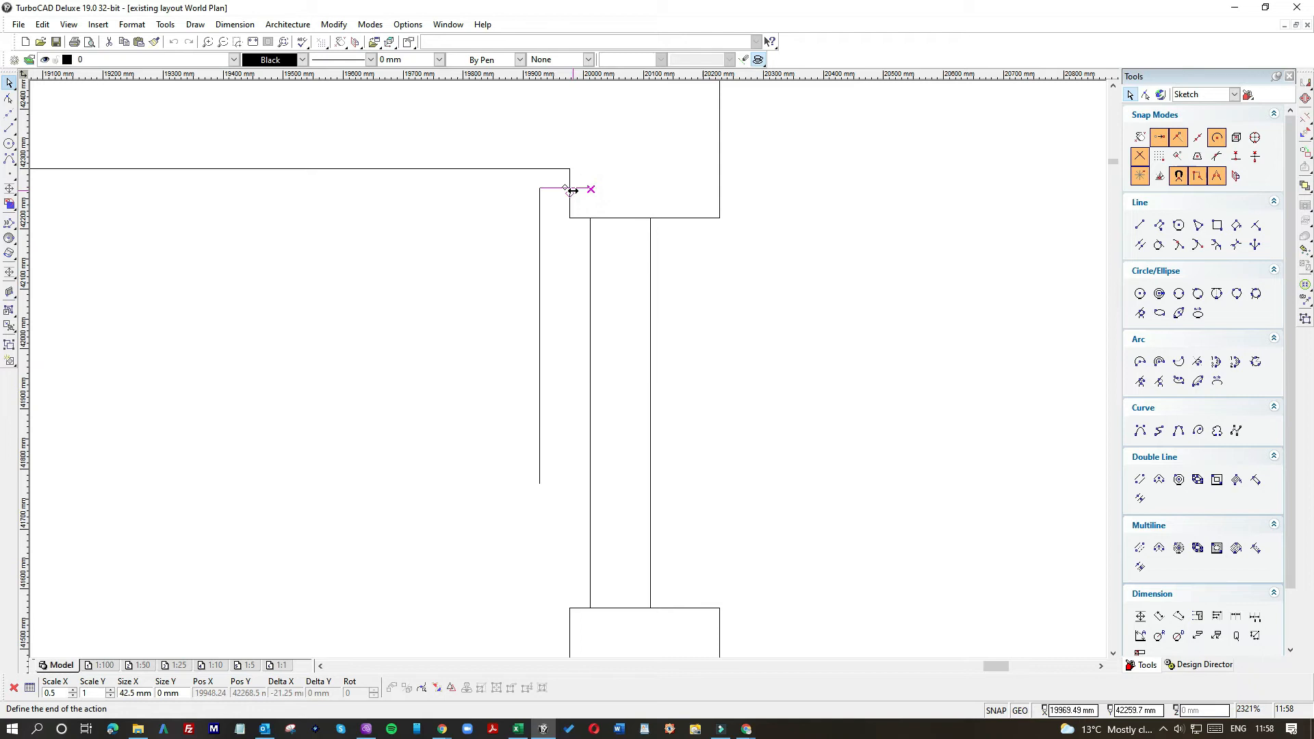
{"action": "left_click", "coordinate": [569, 191]}
{"action": "left_click", "coordinate": [743, 281]}
{"action": "scroll", "coordinate": [555, 192], "scroll_direction": "up", "scroll_amount": 1}
{"action": "scroll", "coordinate": [571, 373], "scroll_direction": "up", "scroll_amount": 2}
{"action": "left_click", "coordinate": [578, 347]}
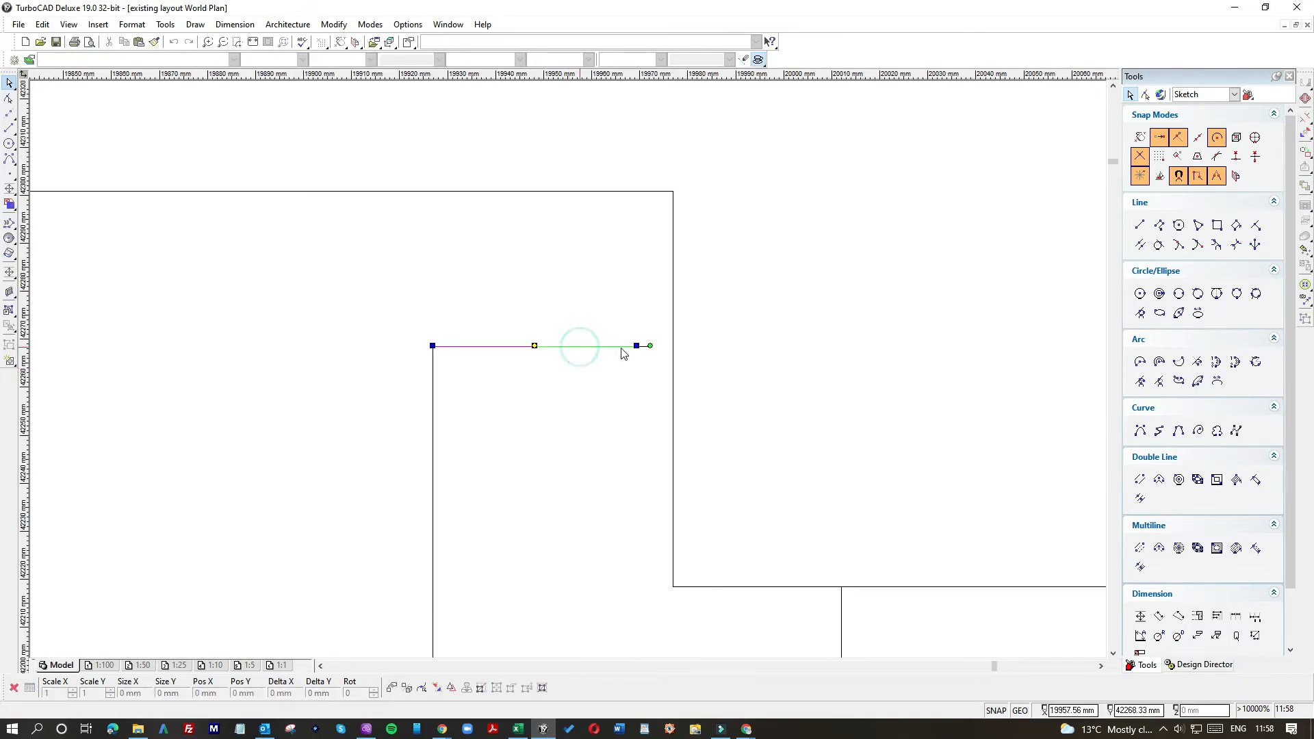
{"action": "left_click", "coordinate": [635, 347]}
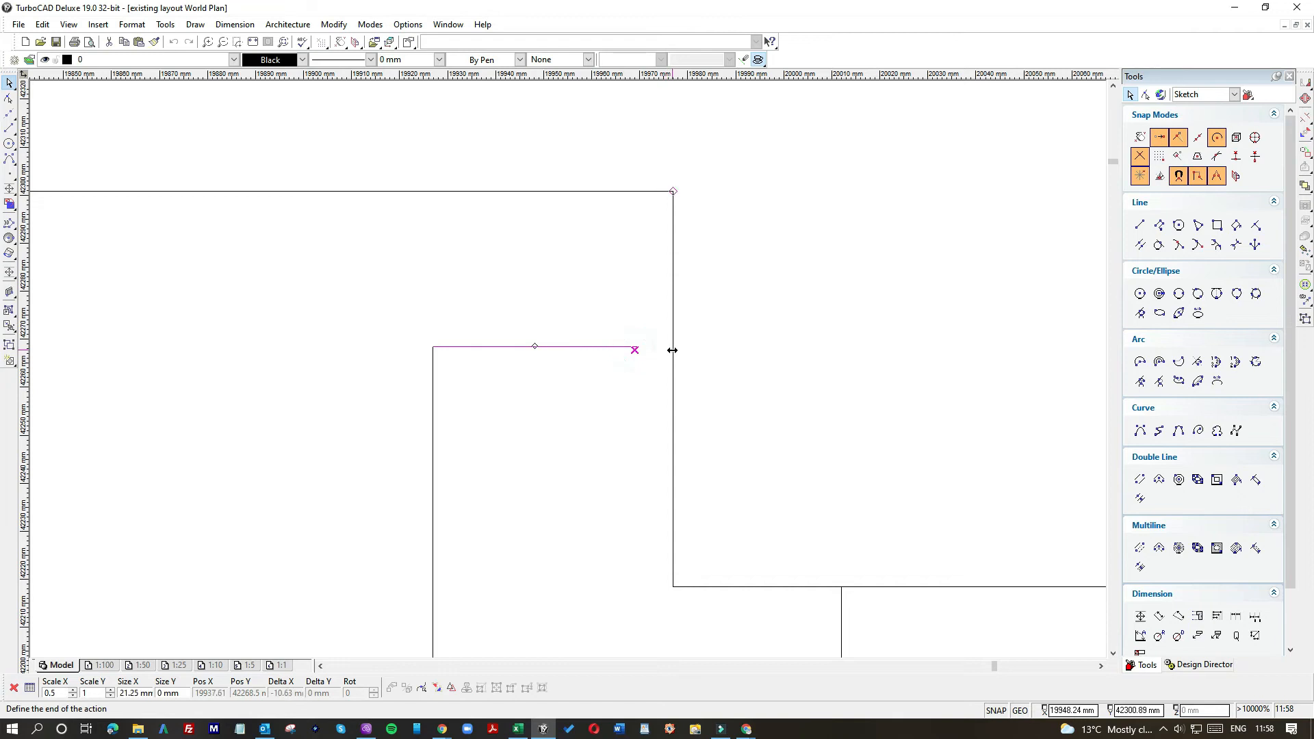
{"action": "left_click", "coordinate": [672, 349]}
{"action": "left_click", "coordinate": [778, 399]}
{"action": "scroll", "coordinate": [569, 376], "scroll_direction": "down", "scroll_amount": 3}
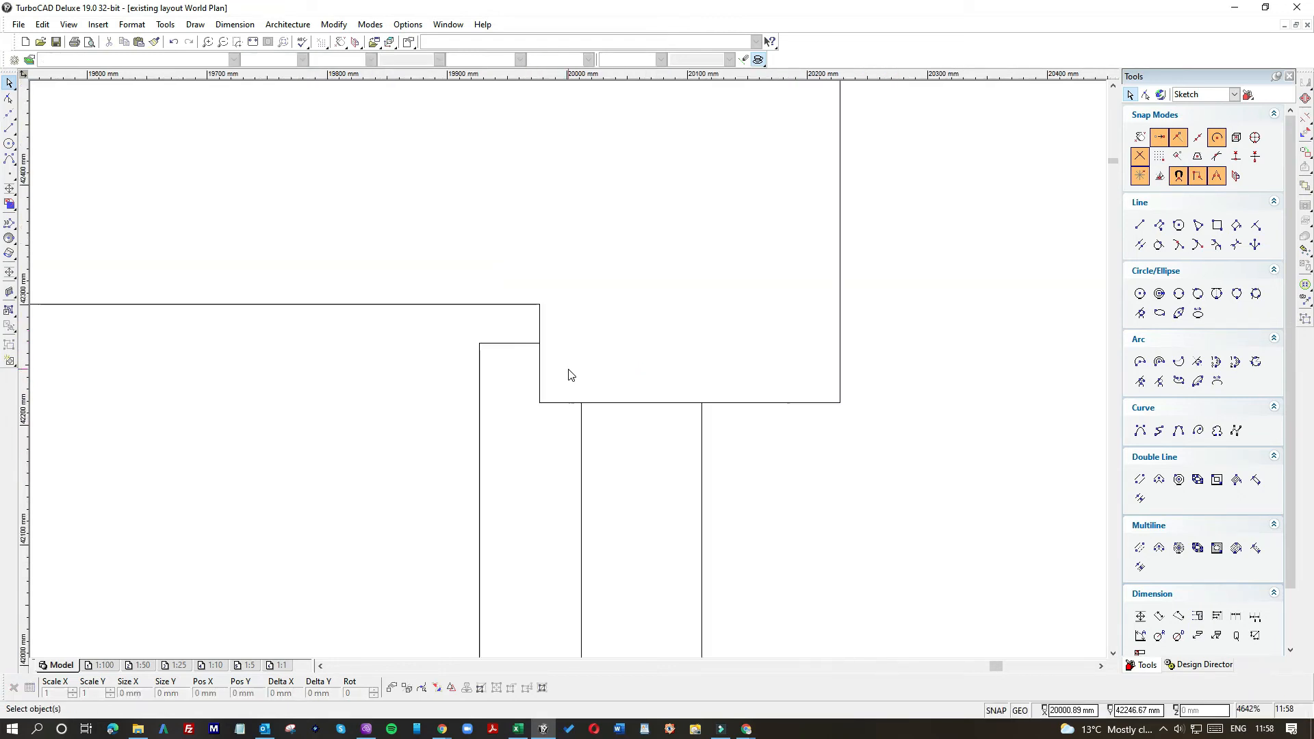
Draw a vertical line across the window opening along the inner wall face, from the upper jamb corner to the lower one.
{"action": "left_click", "coordinate": [9, 127]}
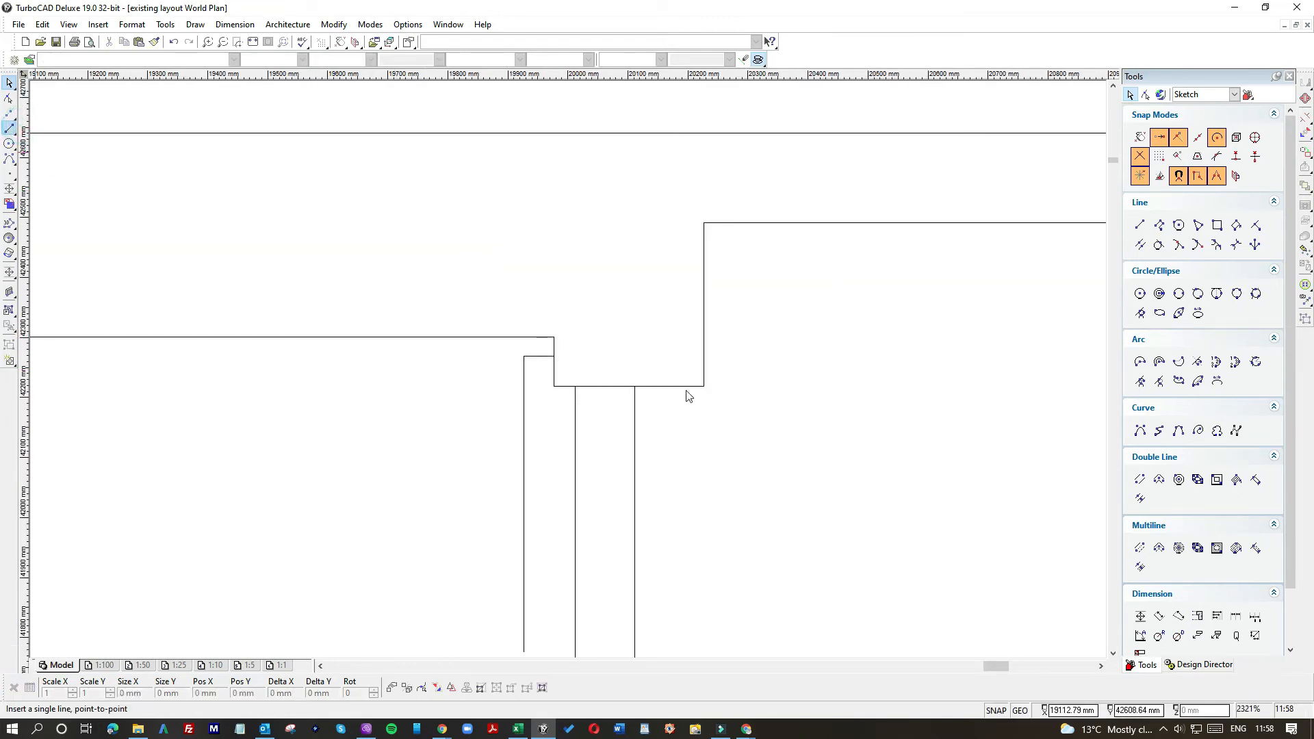
{"action": "left_click", "coordinate": [703, 385]}
{"action": "scroll", "coordinate": [568, 370], "scroll_direction": "down", "scroll_amount": 3}
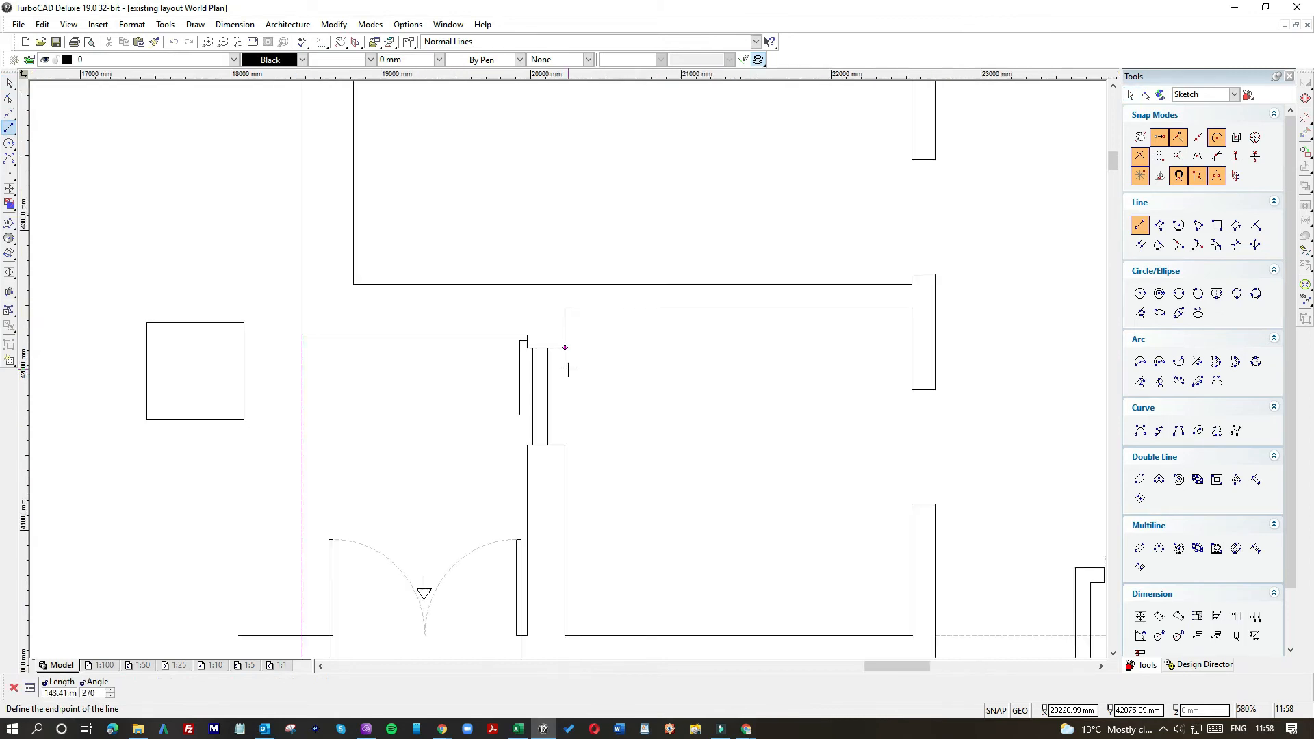
{"action": "left_click", "coordinate": [565, 443]}
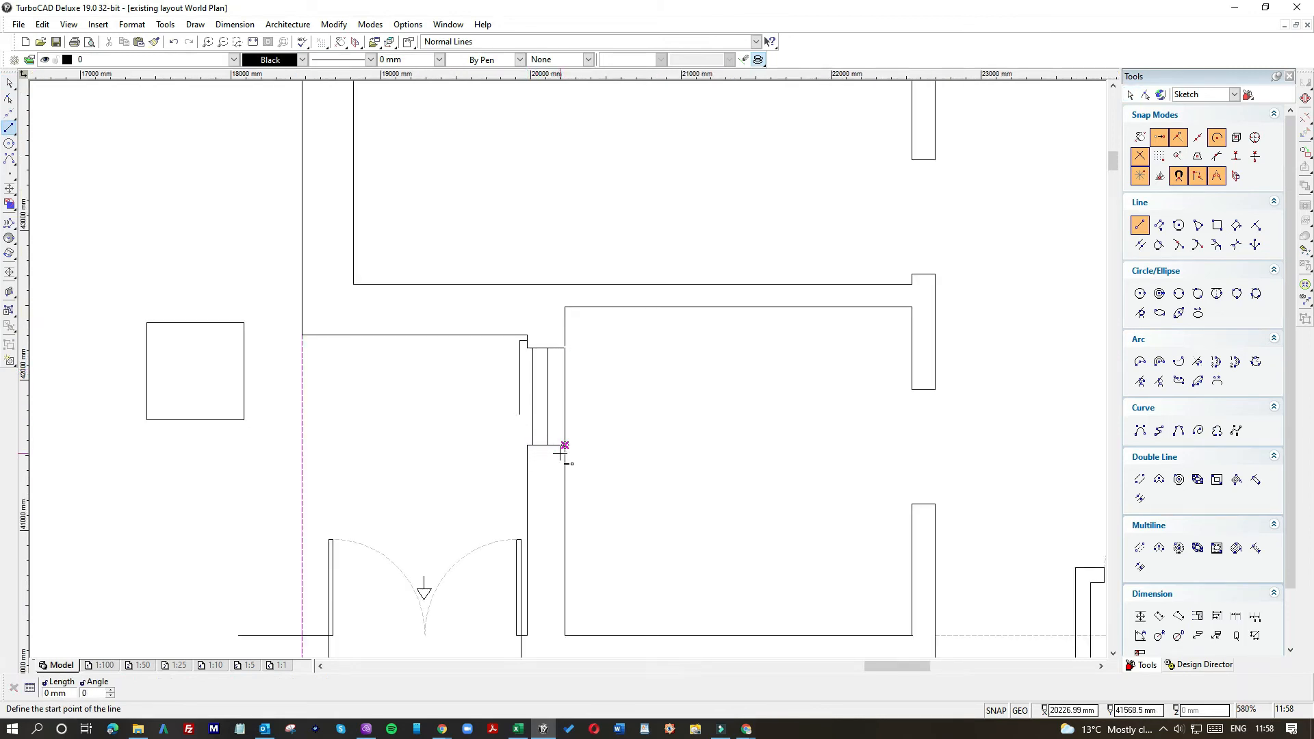
Draw a 50 mm line downward from the lower end of the outer window line, then a horizontal line outward past the wall face.
{"action": "scroll", "coordinate": [562, 451], "scroll_direction": "up", "scroll_amount": 3}
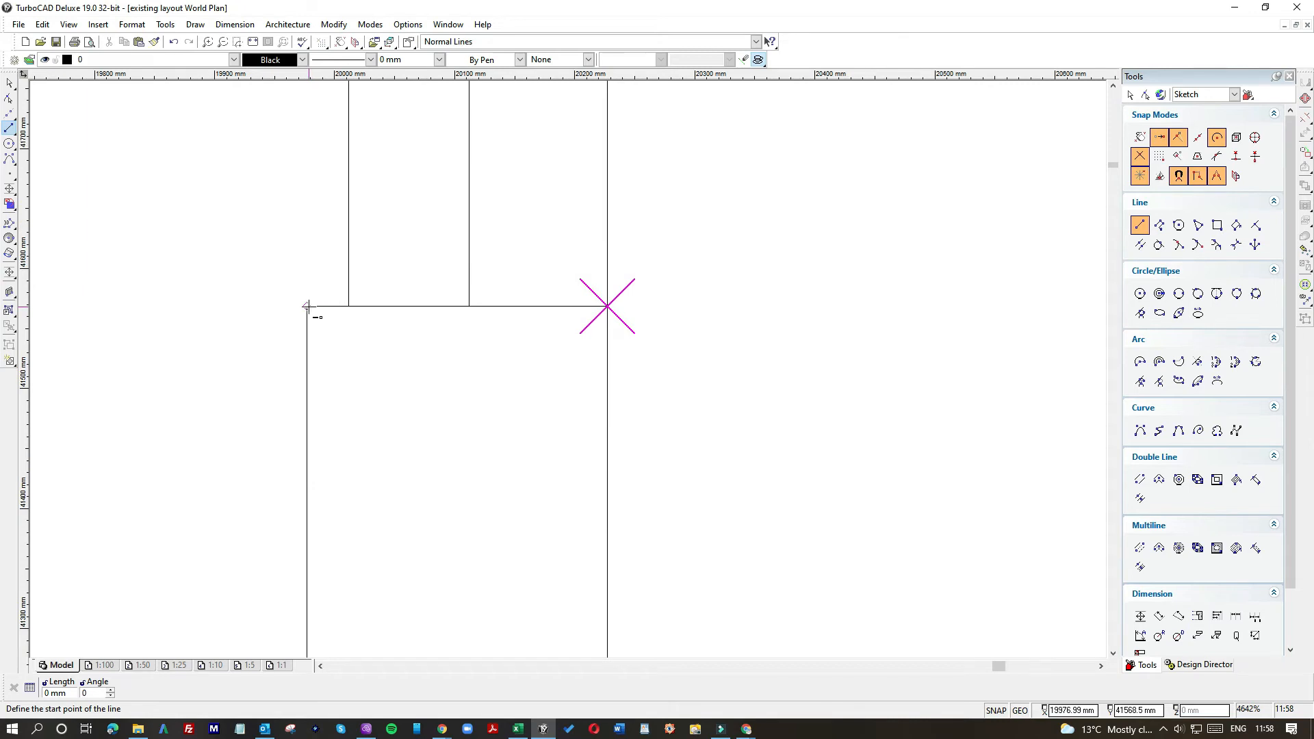
{"action": "left_click", "coordinate": [348, 306]}
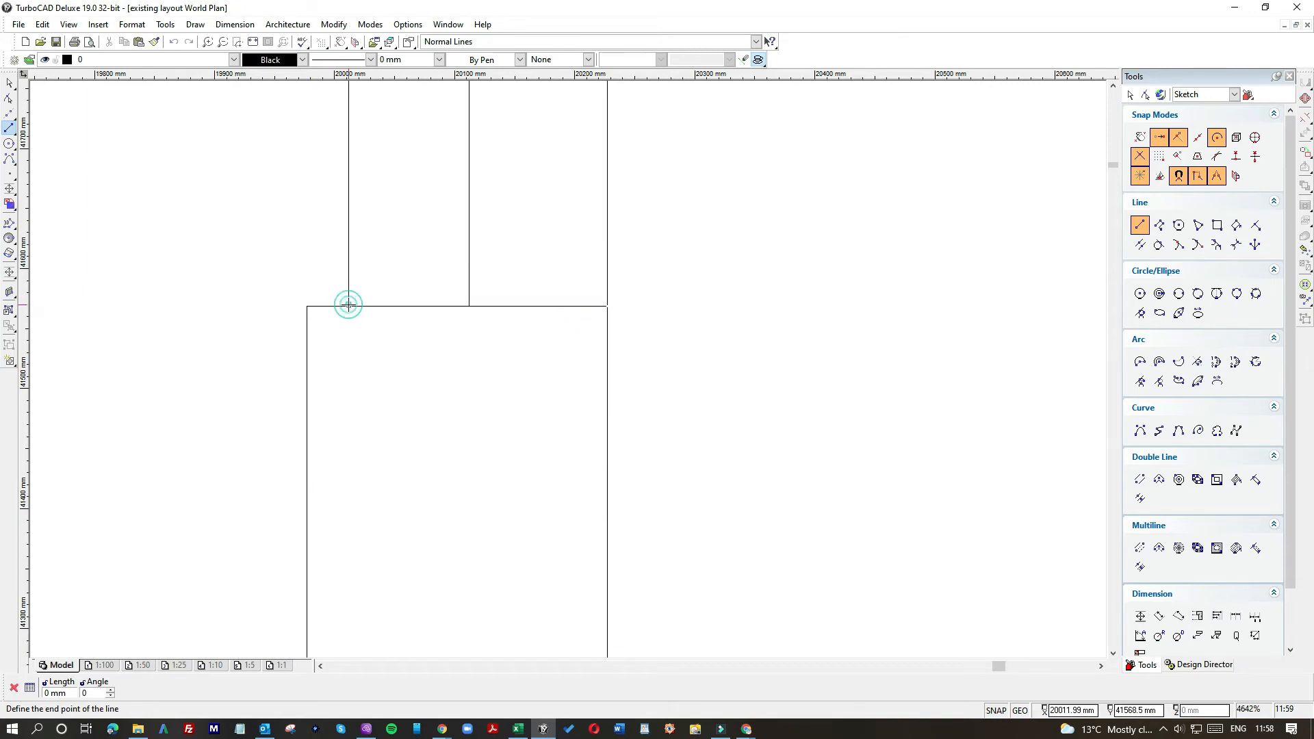
{"action": "left_click", "coordinate": [350, 367]}
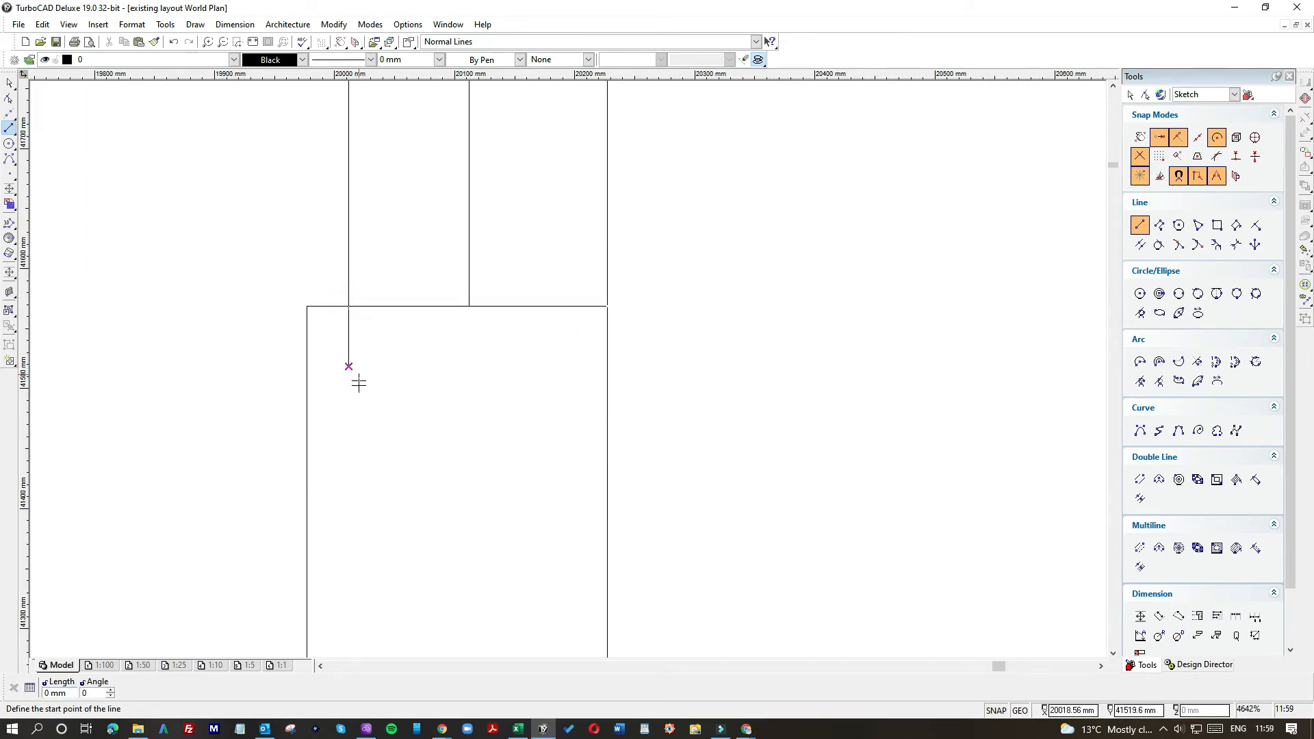
{"action": "left_click", "coordinate": [347, 366]}
{"action": "left_click", "coordinate": [256, 351]}
Delete the 50 mm vertical helper line and extend the sill's outer vertical line down to the level of the lower horizontal line.
{"action": "left_click", "coordinate": [11, 83]}
{"action": "left_click", "coordinate": [349, 340]}
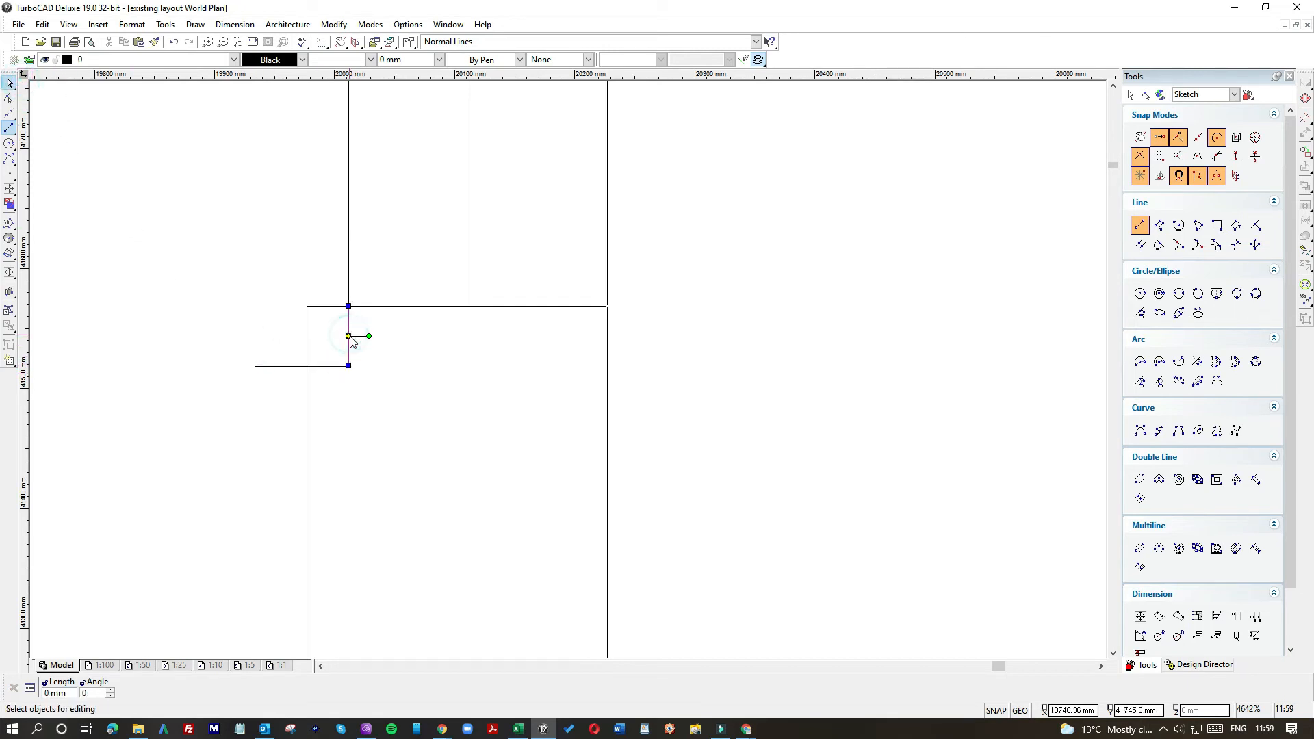
{"action": "key", "text": "Delete"}
{"action": "middle_click_drag", "start_coordinate": [287, 264], "coordinate": [568, 373]}
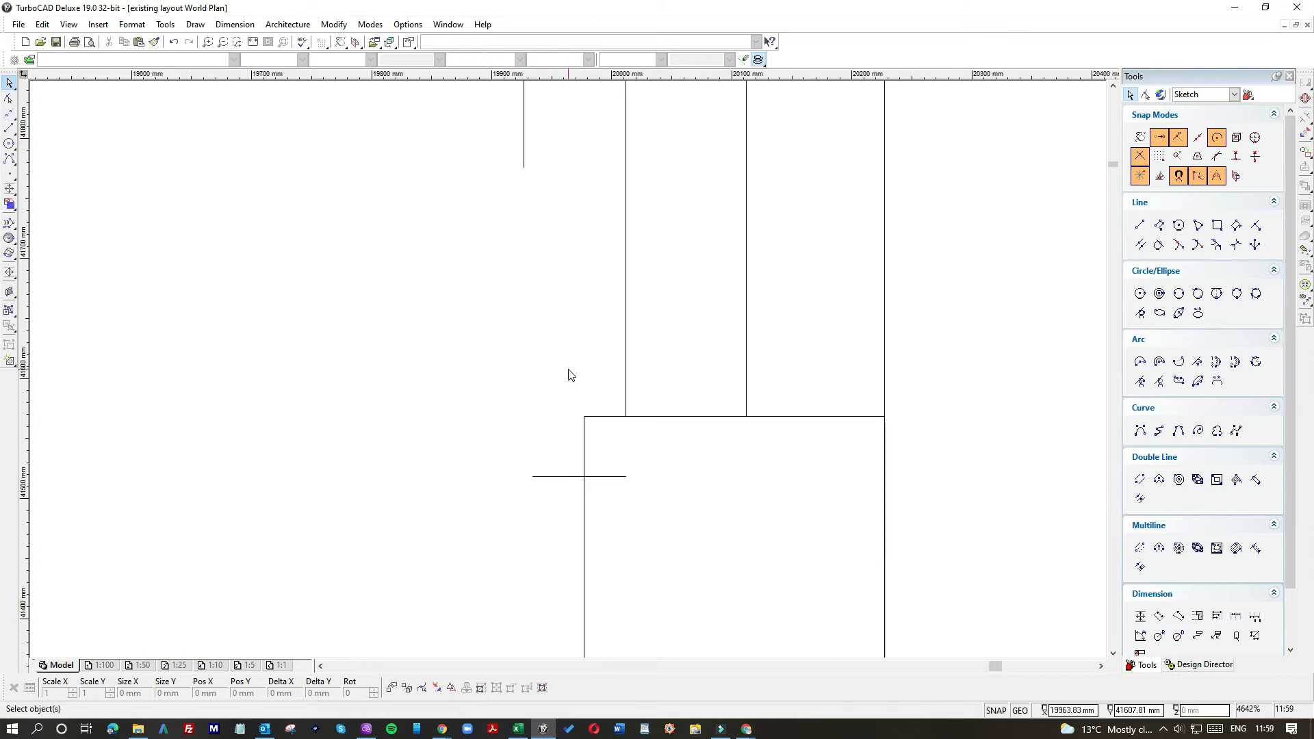
{"action": "left_click", "coordinate": [522, 164]}
{"action": "left_click", "coordinate": [522, 166]}
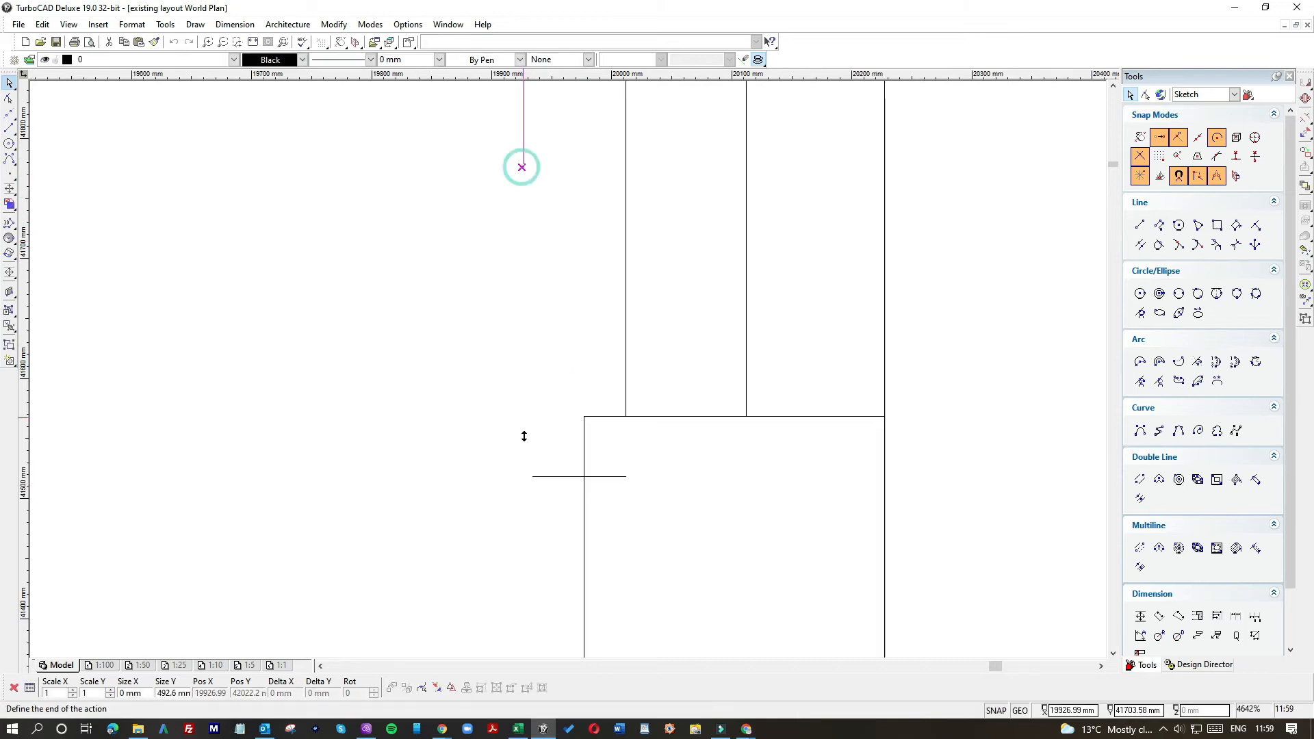
{"action": "left_click", "coordinate": [527, 479]}
Extend the lower horizontal line to meet the sill's outer line at a corner, and end its inner side at the wall face.
{"action": "scroll", "coordinate": [543, 483], "scroll_direction": "up", "scroll_amount": 3}
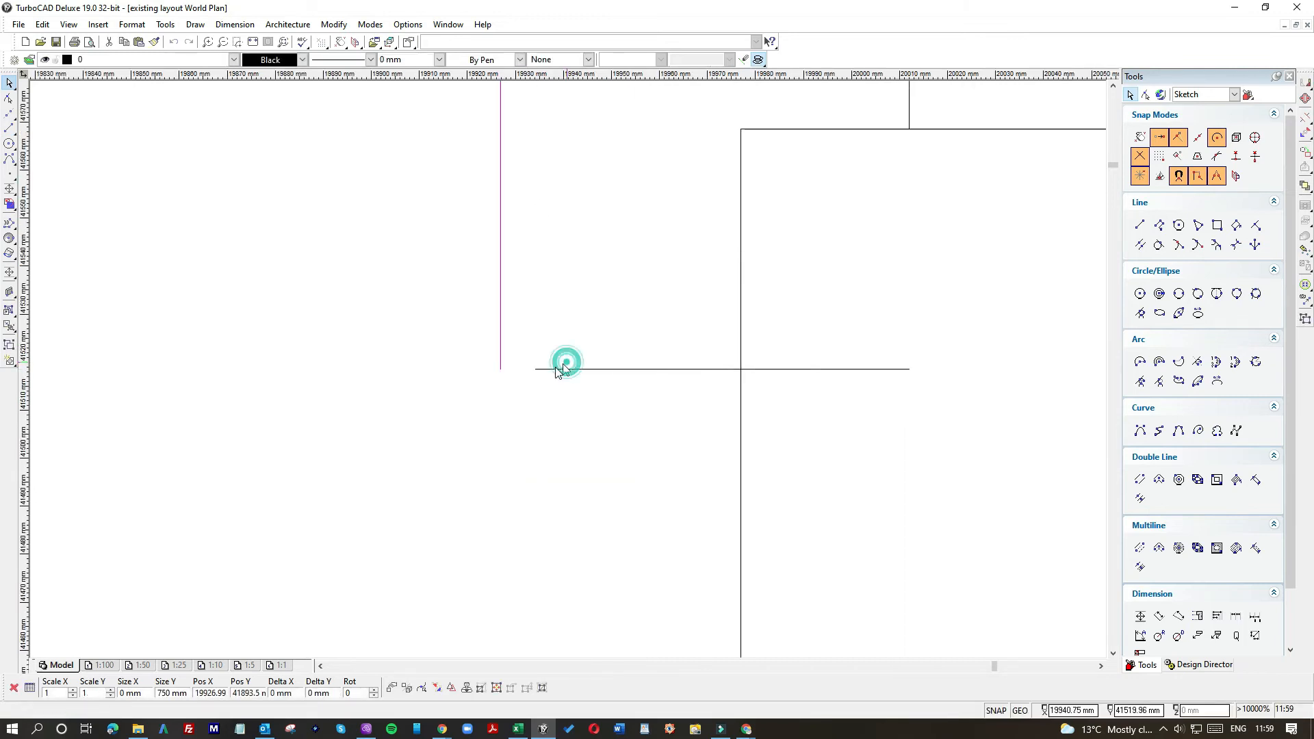
{"action": "left_click", "coordinate": [541, 370]}
{"action": "left_click", "coordinate": [538, 369]}
{"action": "left_click", "coordinate": [503, 369]}
{"action": "left_click", "coordinate": [826, 378]}
{"action": "left_click", "coordinate": [861, 369]}
{"action": "left_click", "coordinate": [908, 369]}
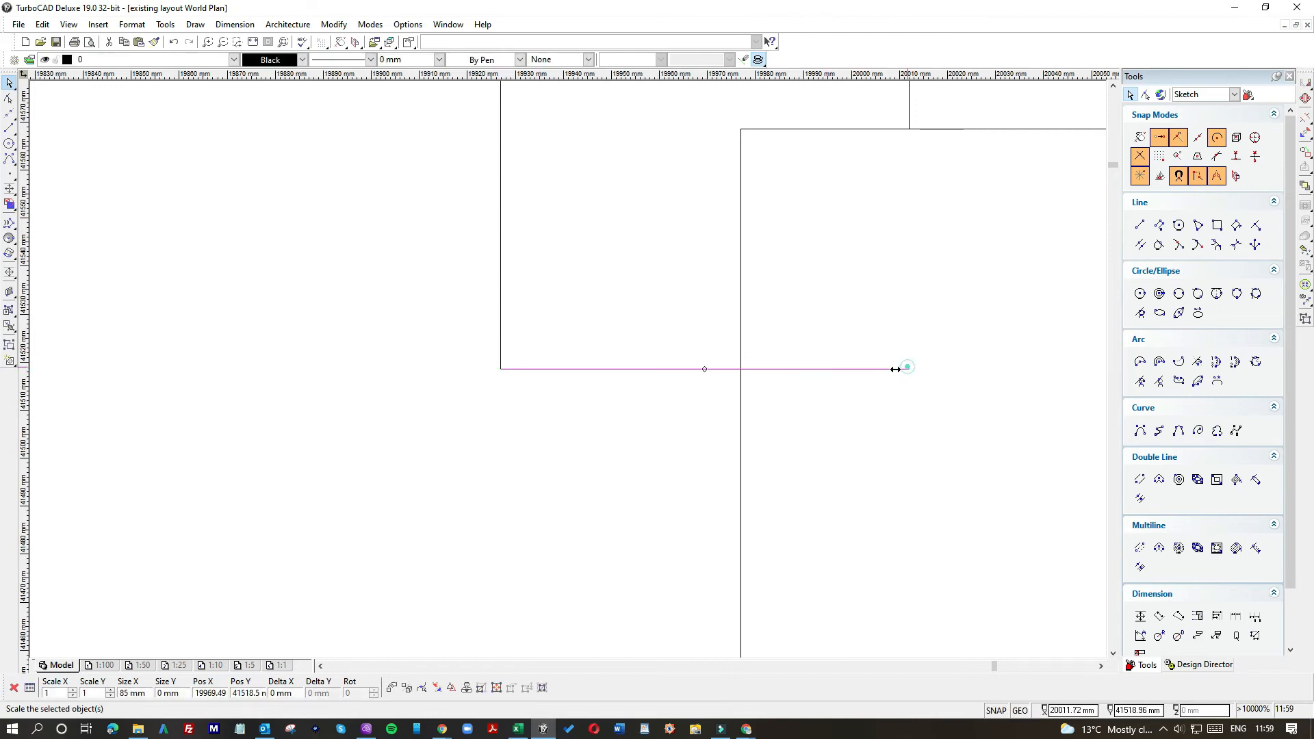
{"action": "left_click", "coordinate": [740, 369]}
{"action": "left_click", "coordinate": [697, 411]}
Draw a 50 mm line downward from the upper jamb's outer corner, then a horizontal line from its end to the inner window line.
{"action": "scroll", "coordinate": [712, 415], "scroll_direction": "down", "scroll_amount": 5}
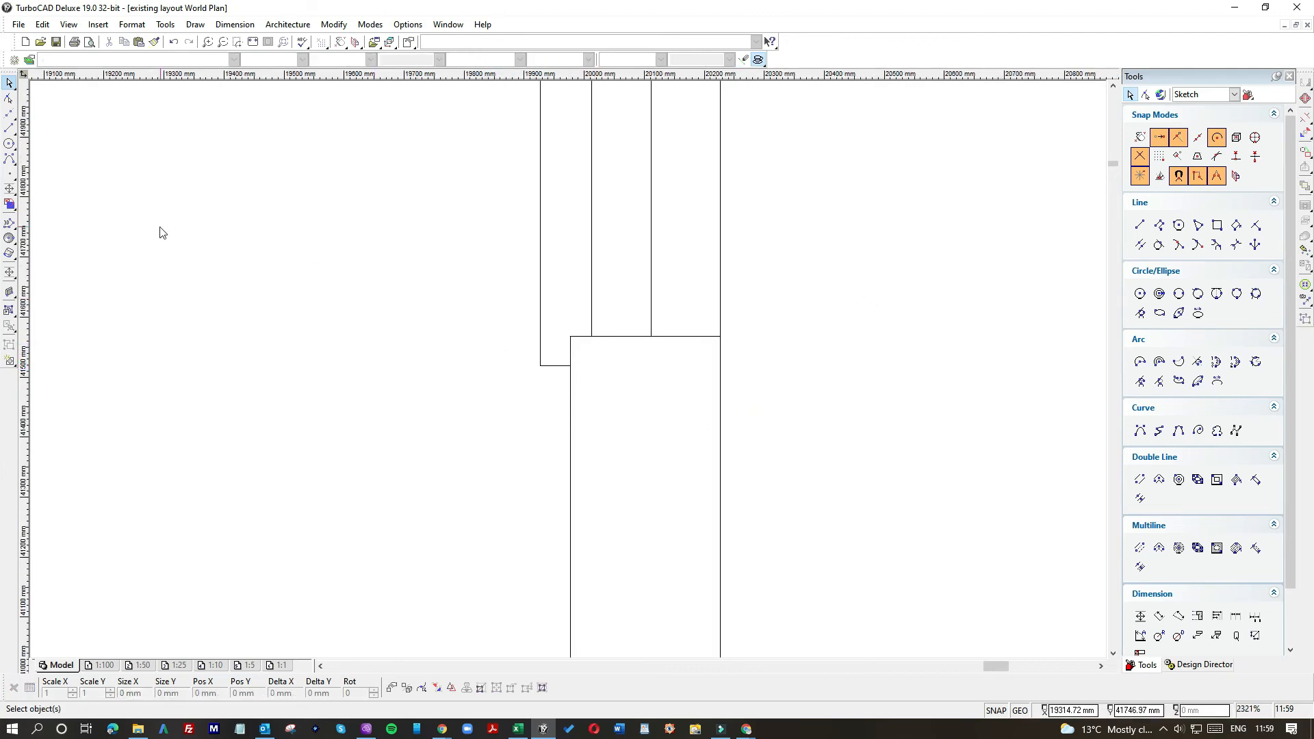
{"action": "scroll", "coordinate": [580, 370], "scroll_direction": "down", "scroll_amount": 2}
{"action": "left_click", "coordinate": [11, 127]}
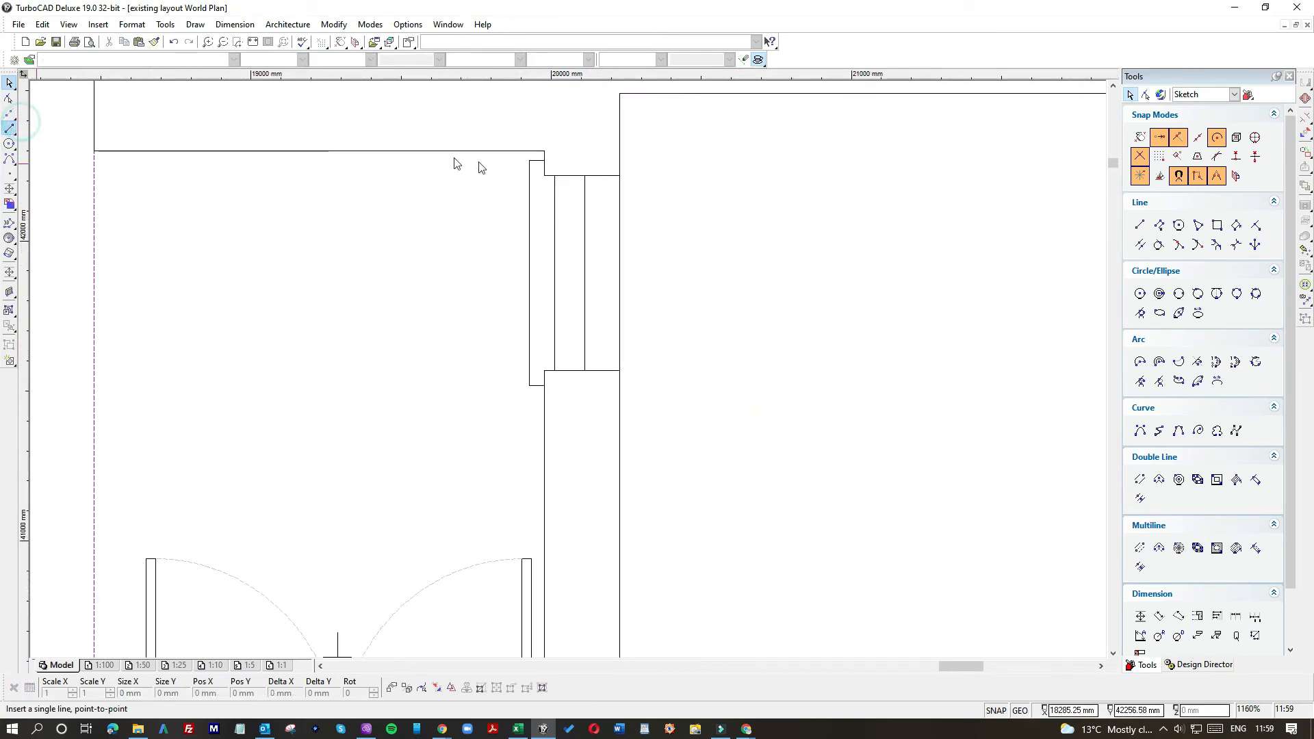
{"action": "left_click", "coordinate": [543, 176]}
{"action": "key", "text": "Tab"}
{"action": "type", "text": "50"}
{"action": "key", "text": "Return"}
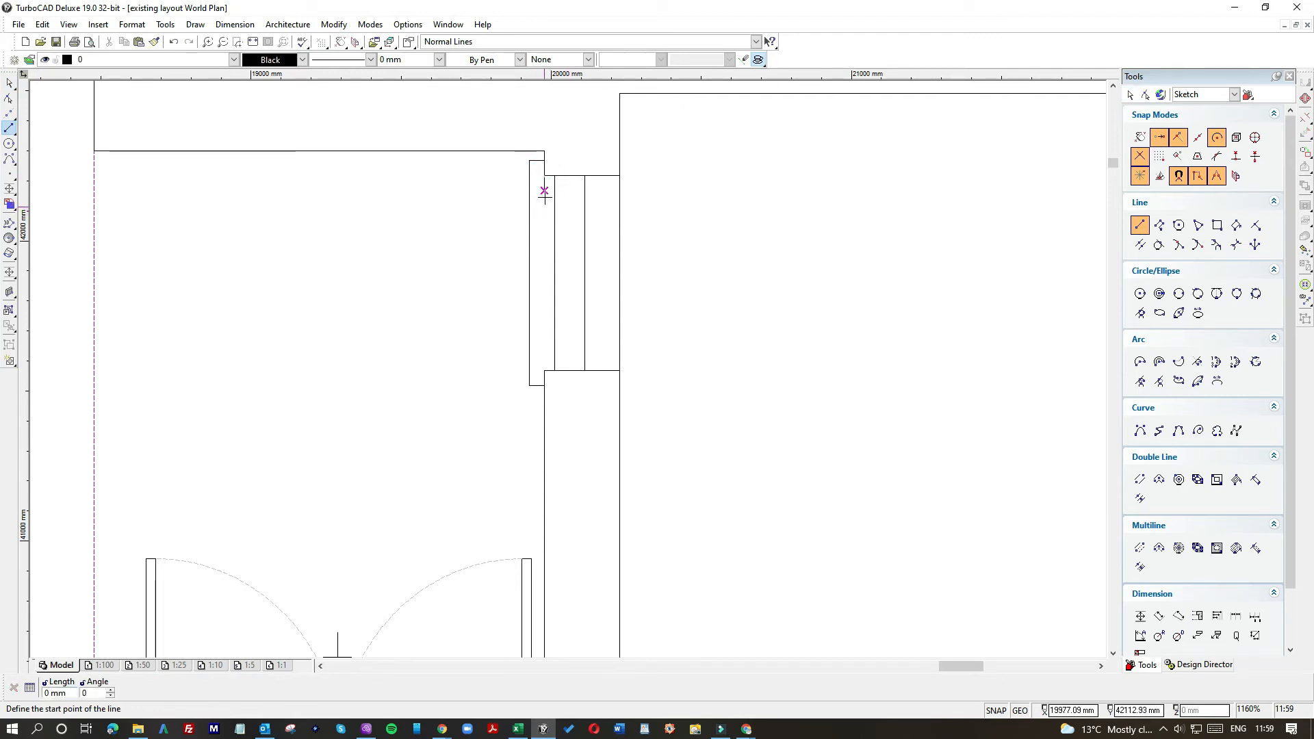
{"action": "left_click", "coordinate": [544, 191]}
{"action": "left_click", "coordinate": [584, 190]}
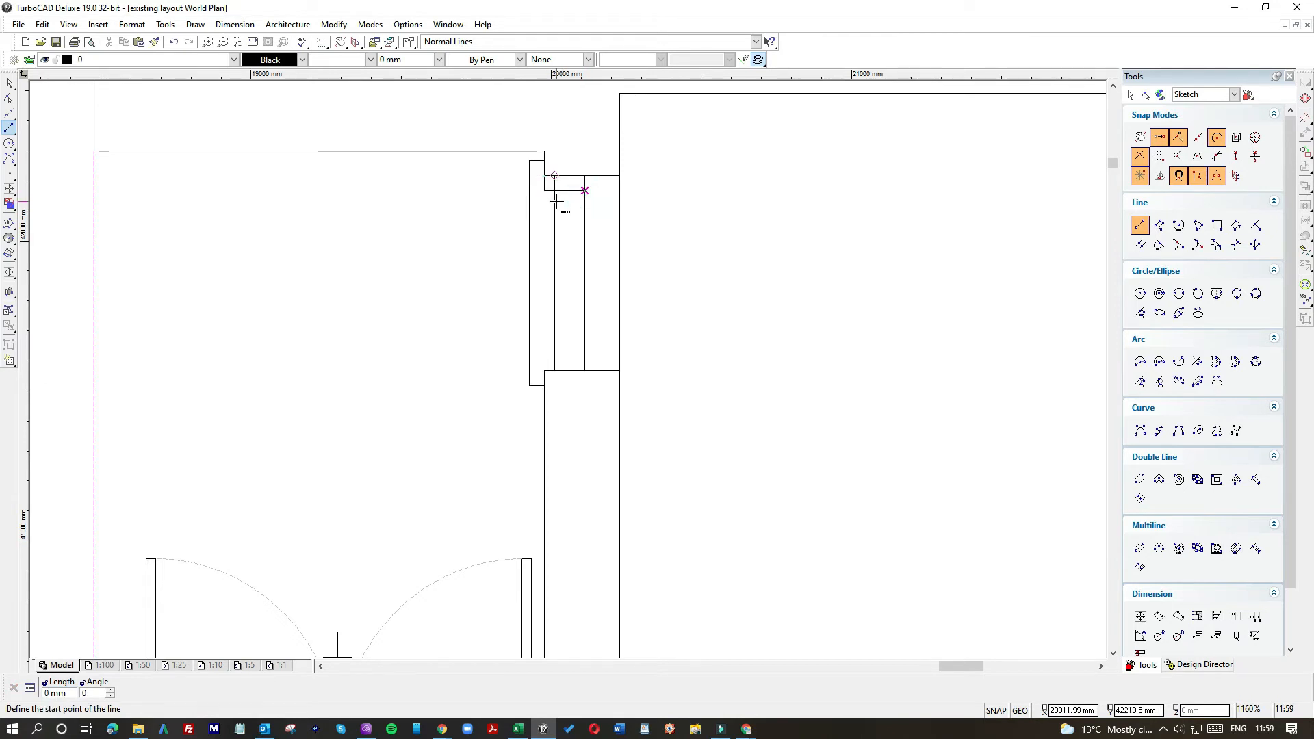
Delete the 50 mm helper line at the upper jamb and shorten the new horizontal line to fit between the two window lines.
{"action": "scroll", "coordinate": [556, 200], "scroll_direction": "up", "scroll_amount": 3}
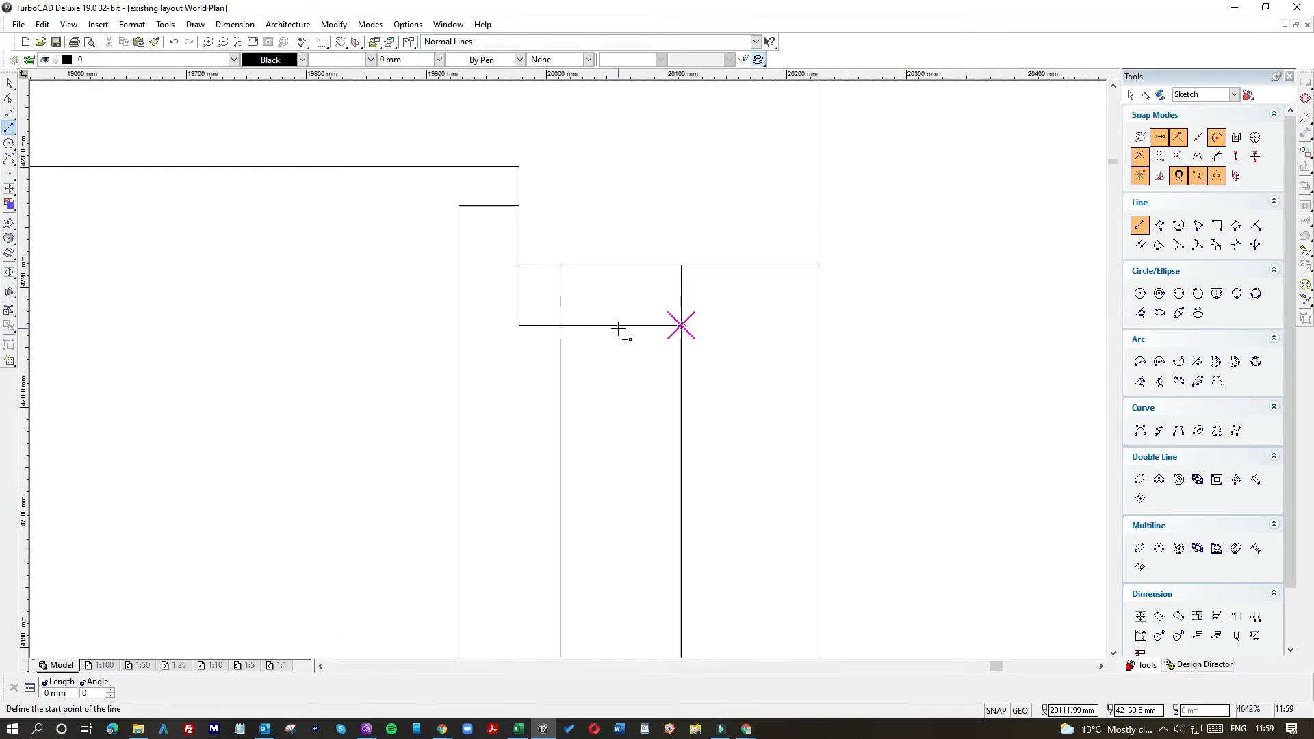
{"action": "left_click", "coordinate": [10, 83]}
{"action": "left_click", "coordinate": [519, 296]}
{"action": "key", "text": "Delete"}
{"action": "left_click", "coordinate": [601, 327]}
{"action": "left_click_drag", "start_coordinate": [518, 325], "coordinate": [561, 325]}
{"action": "left_click", "coordinate": [616, 363]}
{"action": "scroll", "coordinate": [589, 376], "scroll_direction": "down", "scroll_amount": 4}
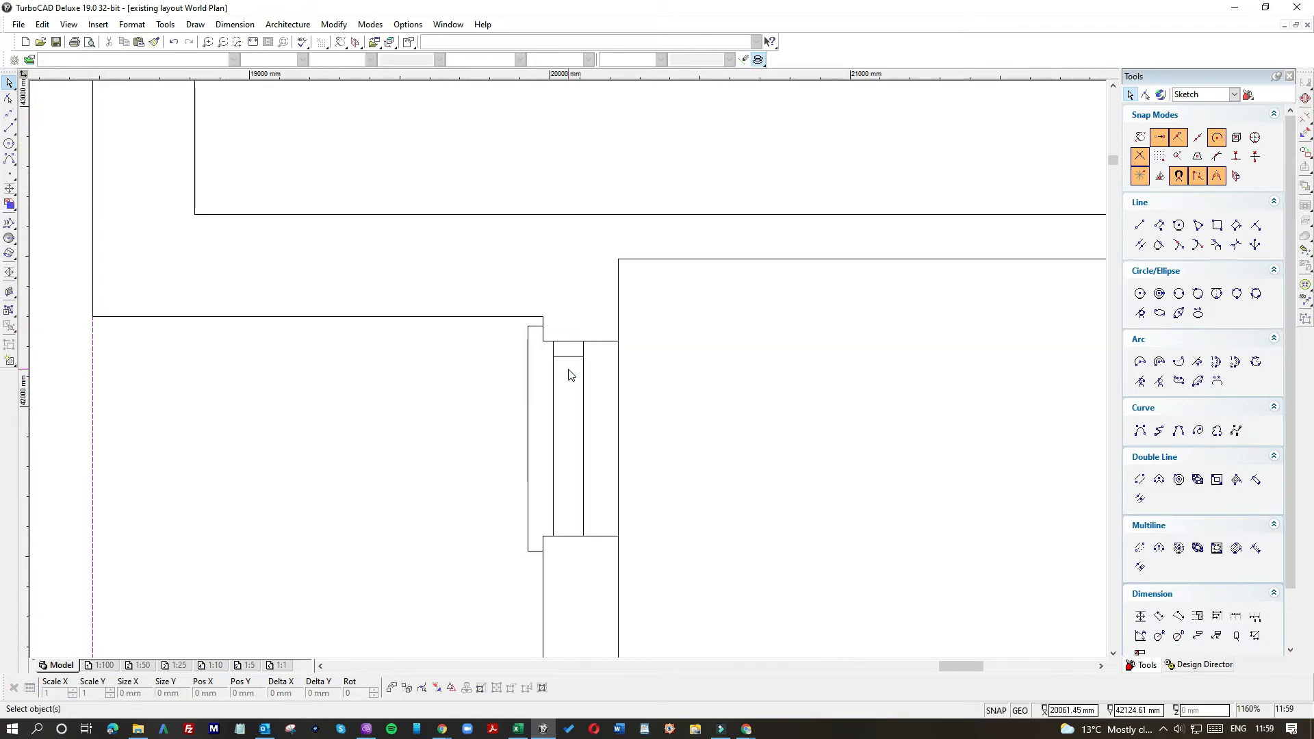
Draw the vertical glazing line from the midpoint of the upper frame line down to the lower jamb.
{"action": "left_click", "coordinate": [9, 128]}
{"action": "left_click", "coordinate": [568, 356]}
{"action": "left_click", "coordinate": [570, 533]}
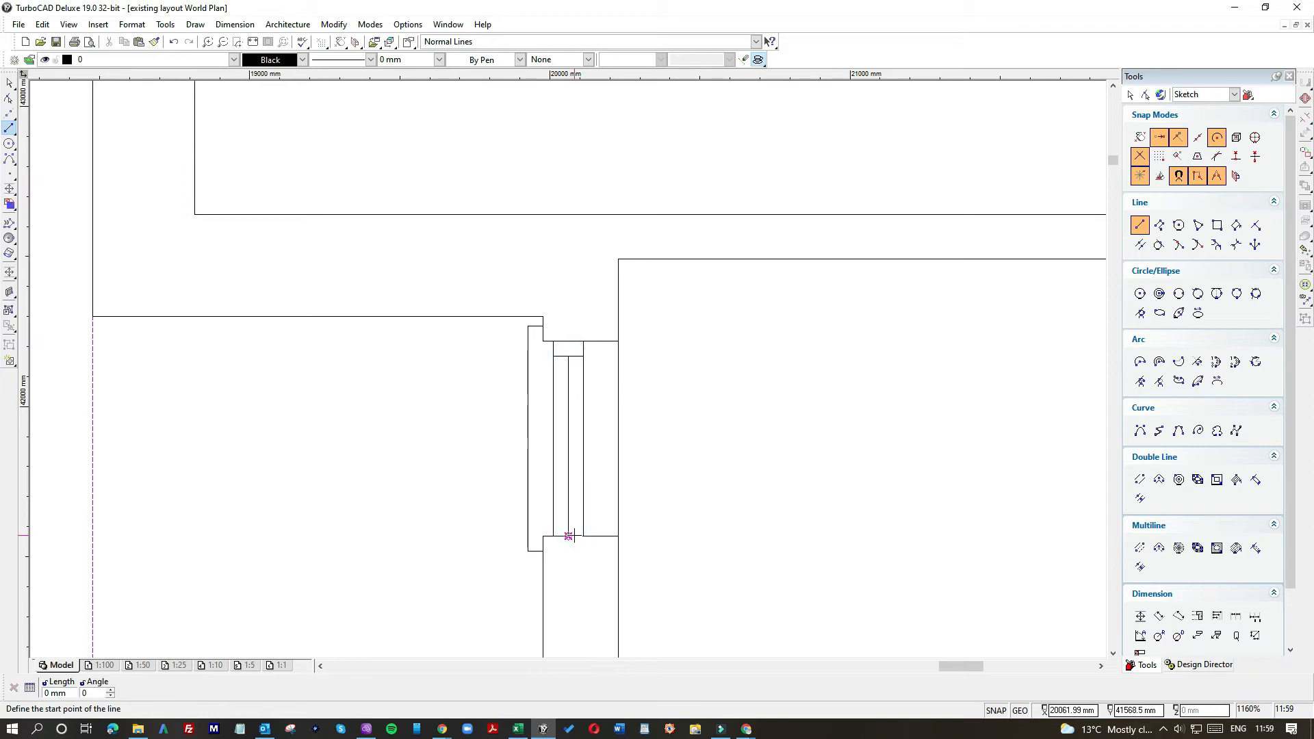
Draw a 50 mm line upward along the inner window line from the lower jamb, then a horizontal frame line across to the outer window line.
{"action": "scroll", "coordinate": [566, 533], "scroll_direction": "up", "scroll_amount": 5}
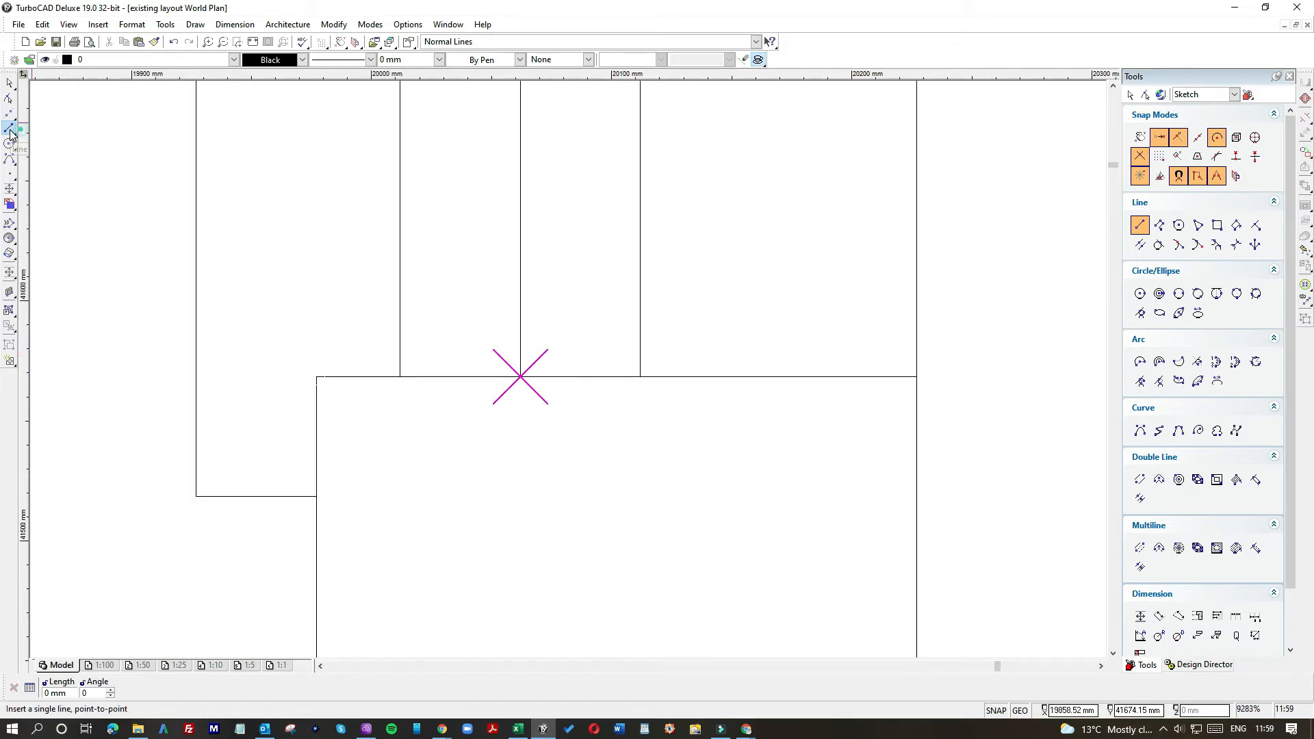
{"action": "left_click", "coordinate": [640, 377]}
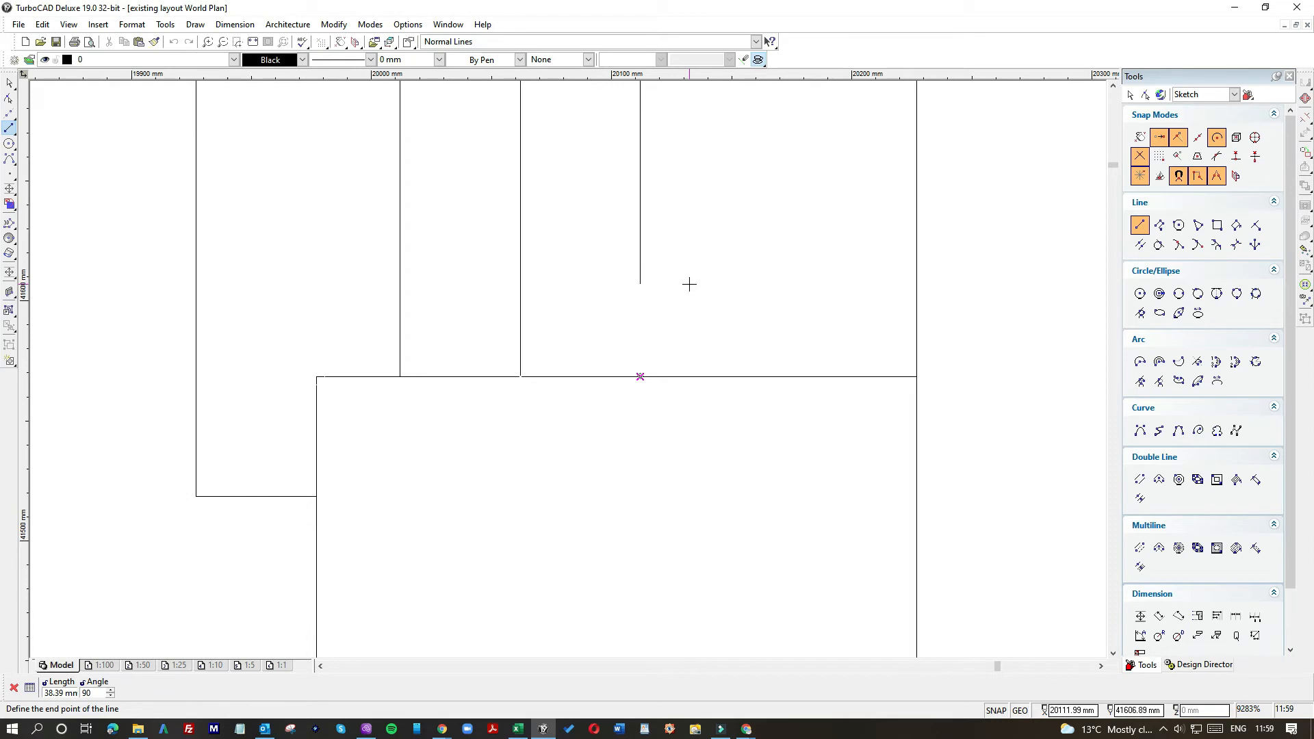
{"action": "left_click", "coordinate": [688, 284]}
{"action": "left_click", "coordinate": [639, 255]}
{"action": "left_click", "coordinate": [401, 256]}
Shorten the central glazing line so its lower end stops at the lower frame line.
{"action": "left_click", "coordinate": [10, 82]}
{"action": "left_click", "coordinate": [519, 299]}
{"action": "left_click_drag", "start_coordinate": [519, 376], "coordinate": [519, 257]}
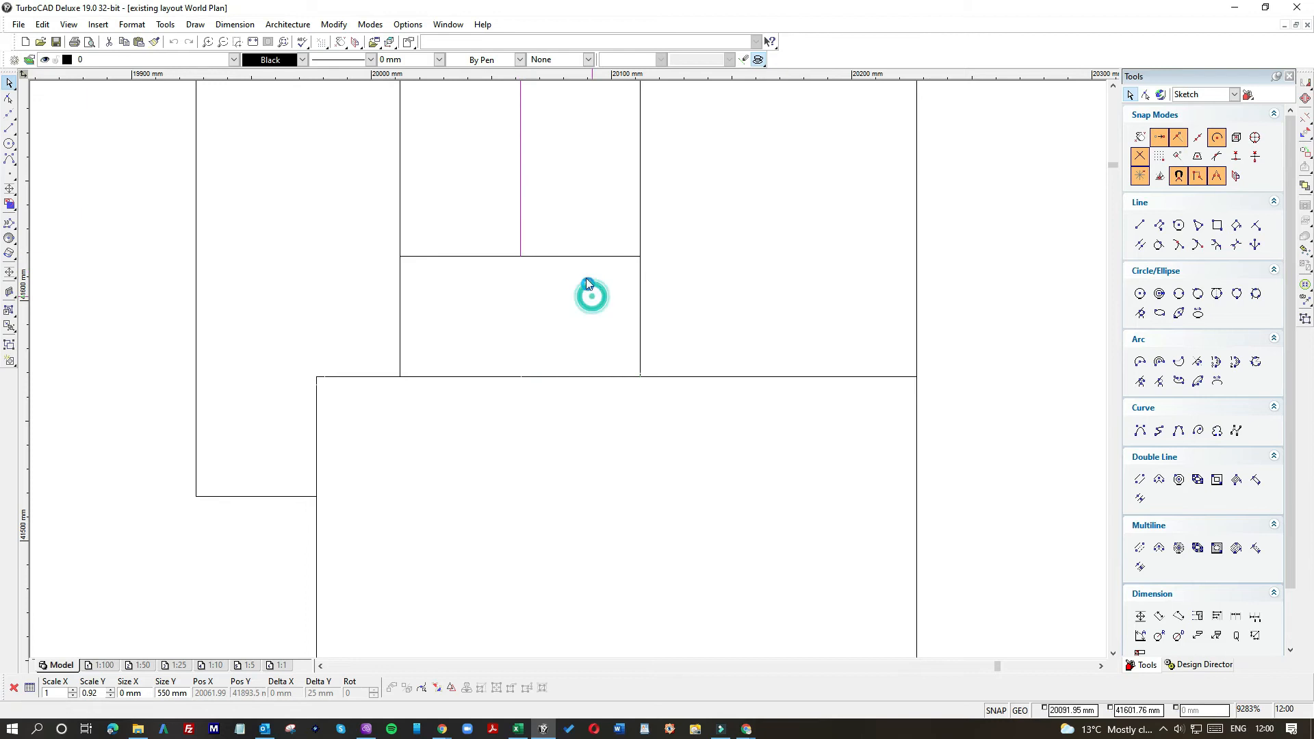
{"action": "left_click", "coordinate": [585, 282]}
Move the spare 762 mm door beside the plan into the room next to the hallway wall opening, rotated by 180 degrees.
{"action": "scroll", "coordinate": [643, 304], "scroll_direction": "down", "scroll_amount": 4}
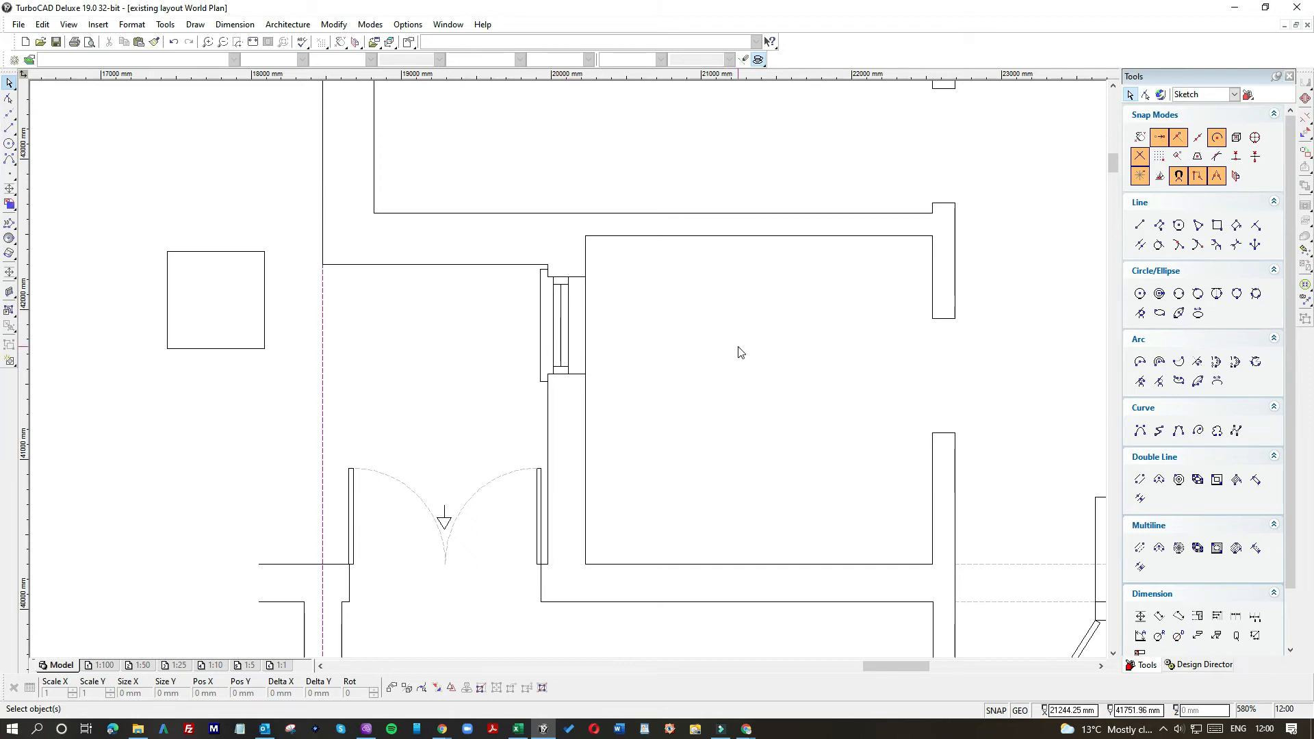
{"action": "scroll", "coordinate": [503, 360], "scroll_direction": "down", "scroll_amount": 2}
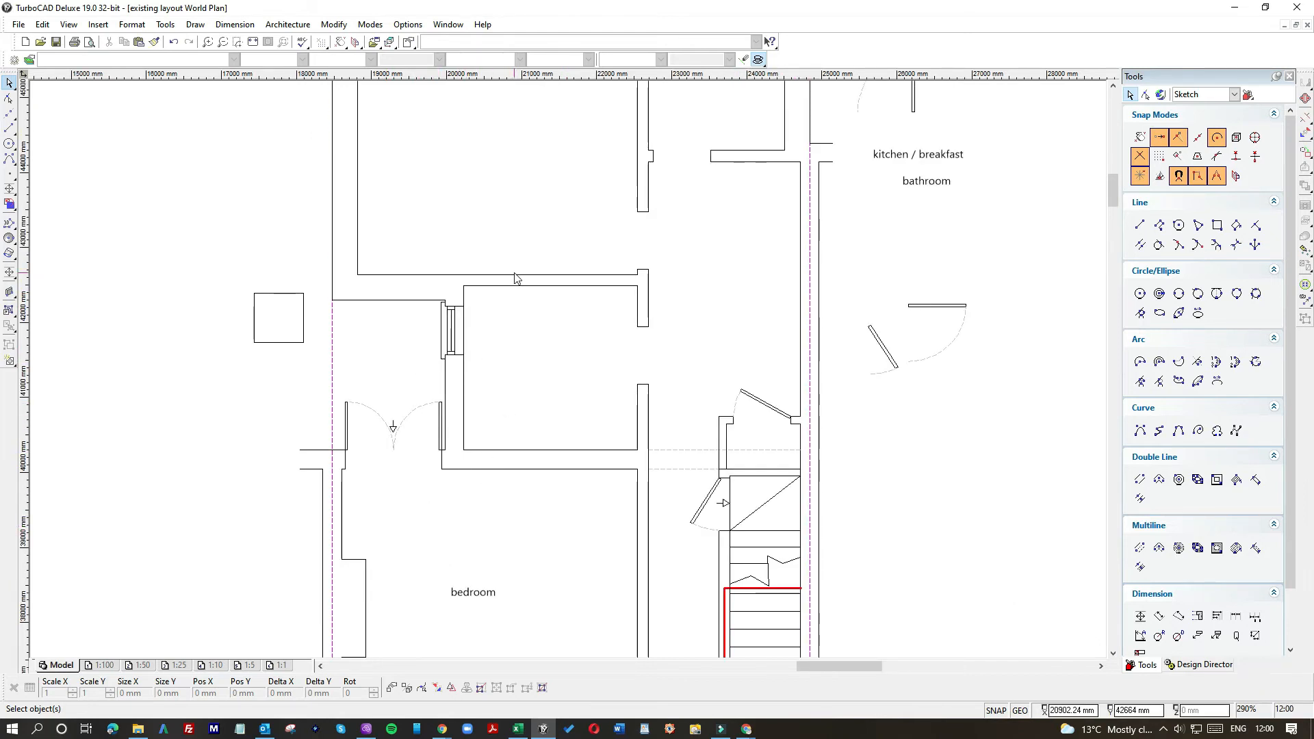
{"action": "scroll", "coordinate": [574, 367], "scroll_direction": "down", "scroll_amount": 2}
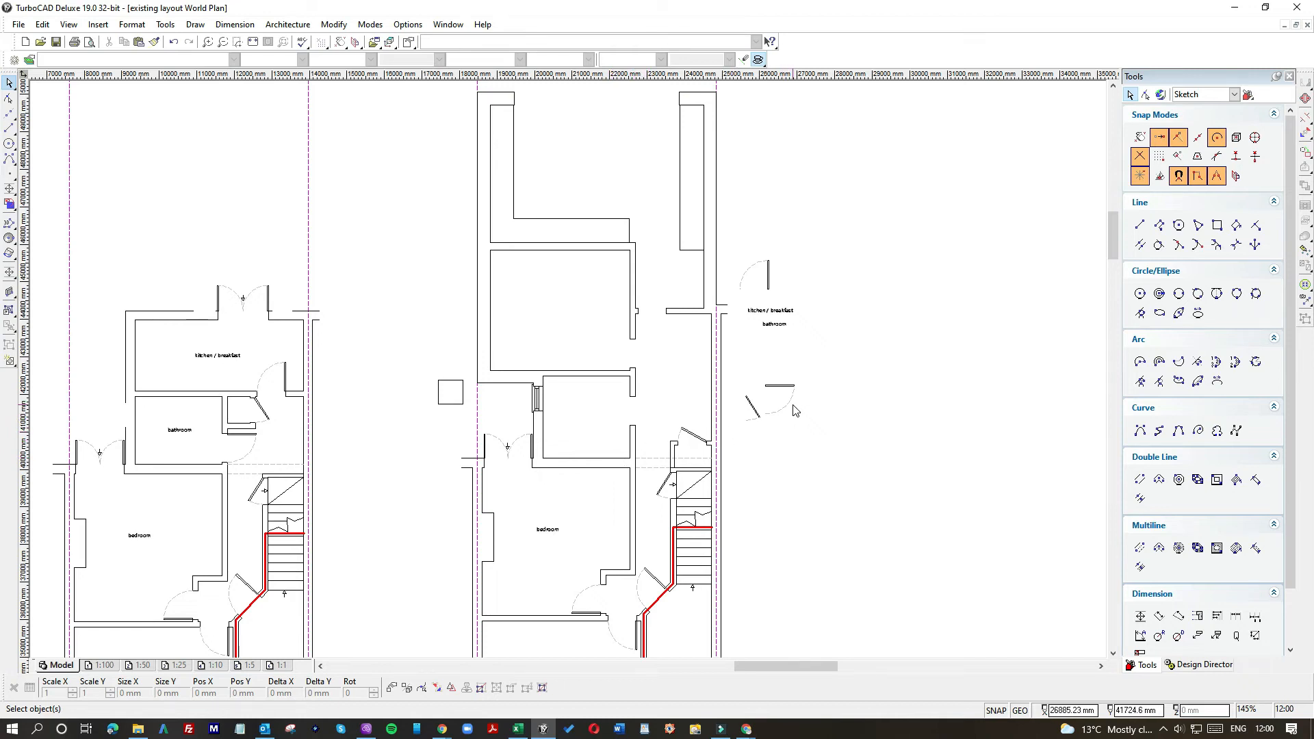
{"action": "scroll", "coordinate": [793, 411], "scroll_direction": "up", "scroll_amount": 2}
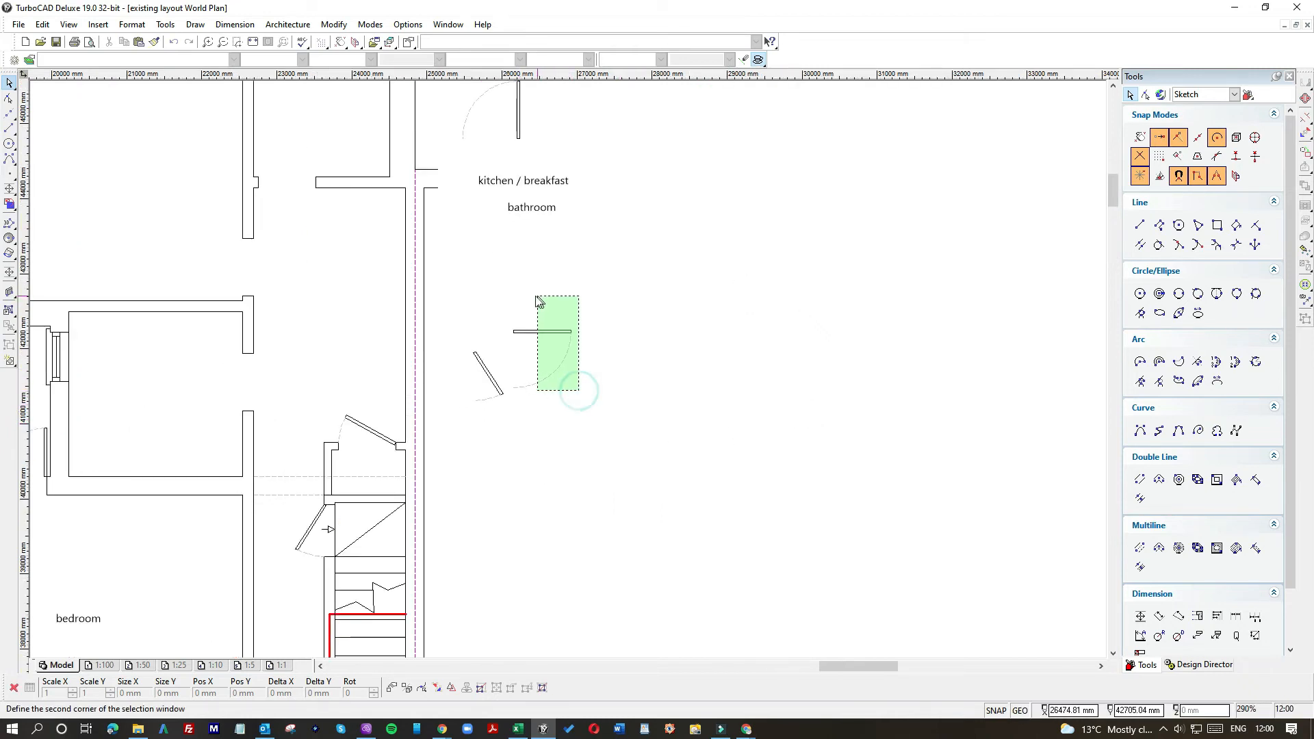
{"action": "left_click", "coordinate": [527, 360]}
{"action": "left_click_drag", "start_coordinate": [528, 360], "coordinate": [108, 205]}
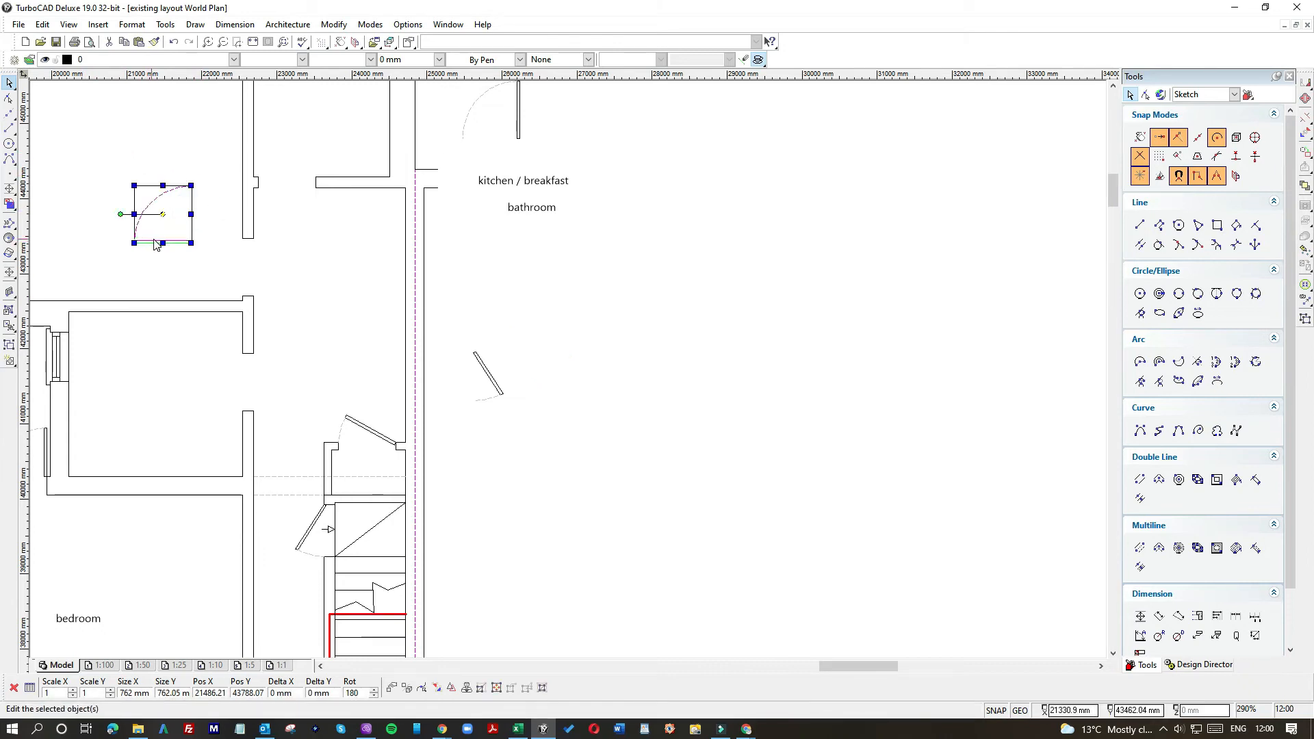
{"action": "scroll", "coordinate": [126, 211], "scroll_direction": "up", "scroll_amount": 6}
{"action": "left_click", "coordinate": [933, 531]}
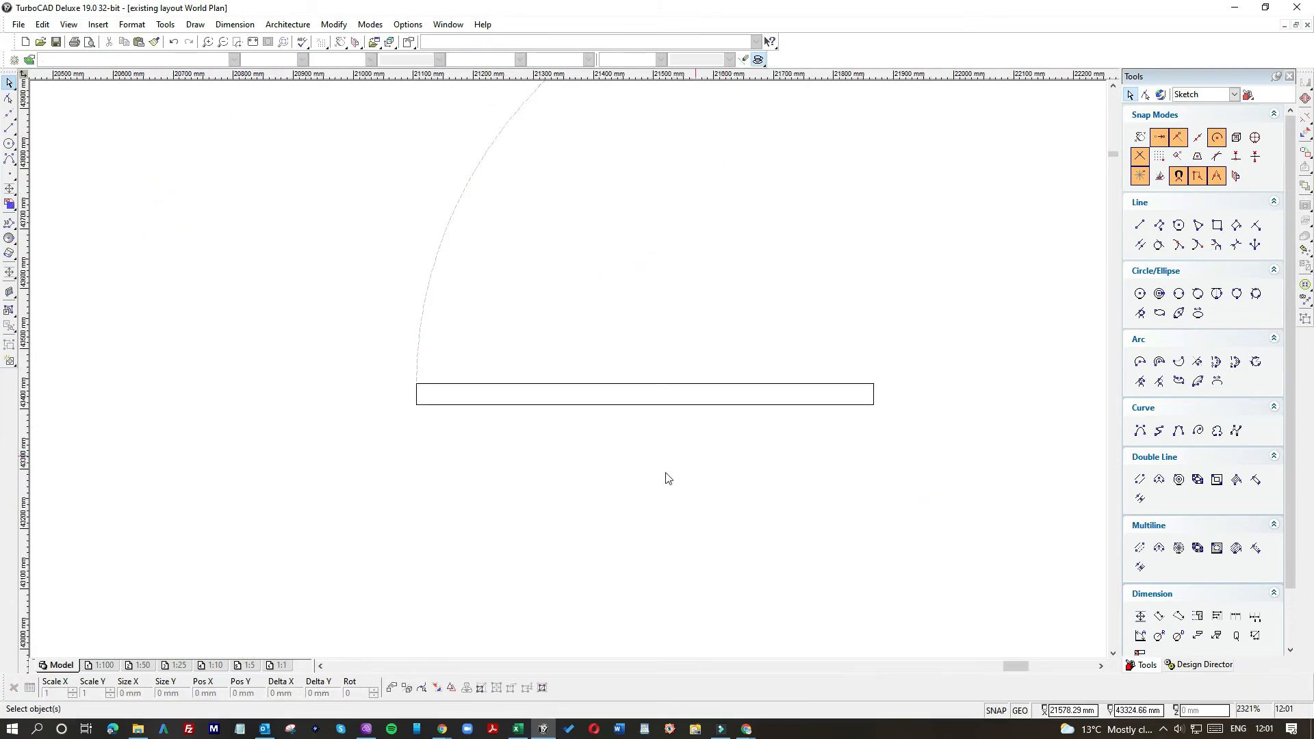
{"action": "scroll", "coordinate": [571, 375], "scroll_direction": "down", "scroll_amount": 2}
{"action": "left_click_drag", "start_coordinate": [560, 350], "coordinate": [324, 250]}
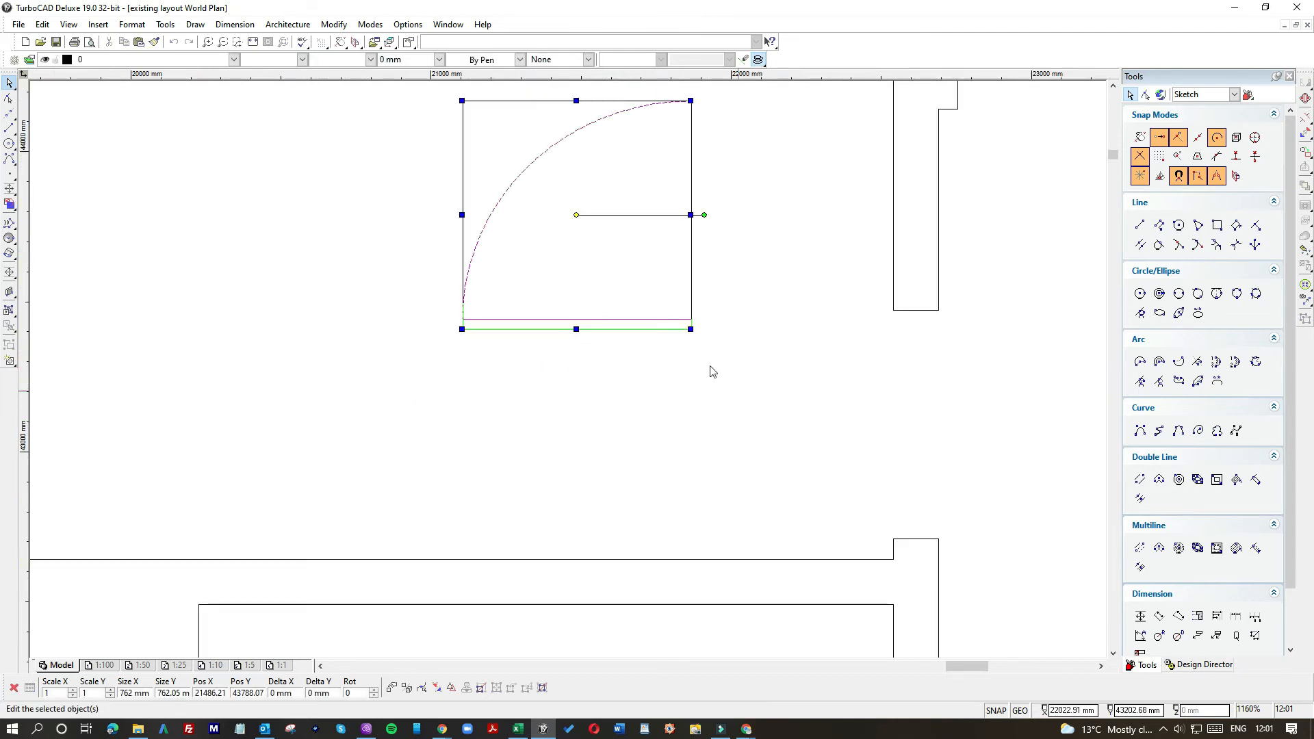
{"action": "scroll", "coordinate": [568, 374], "scroll_direction": "up", "scroll_amount": 4}
{"action": "mouse_move", "coordinate": [519, 265]}
{"action": "left_mouse_down"}
{"action": "mouse_move", "coordinate": [522, 285]}
{"action": "mouse_move", "coordinate": [520, 265]}
{"action": "left_mouse_up"}
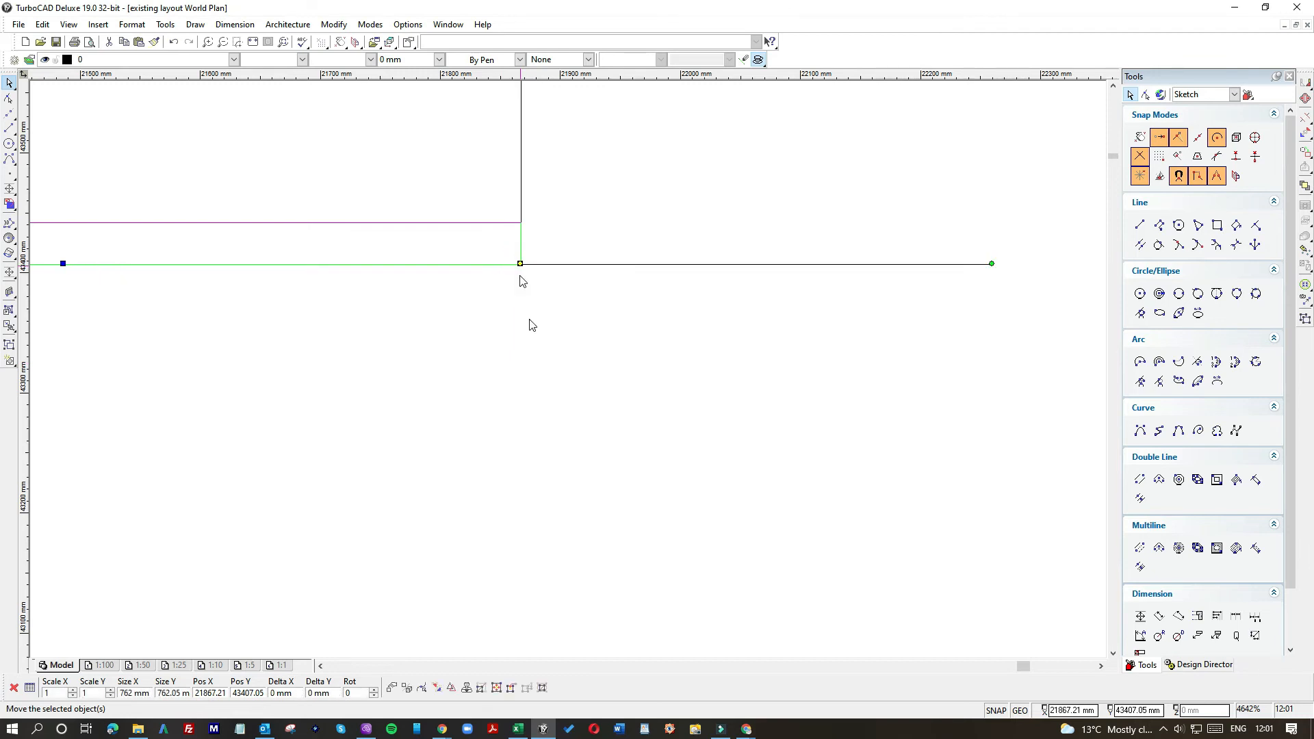
{"action": "left_click", "coordinate": [514, 353]}
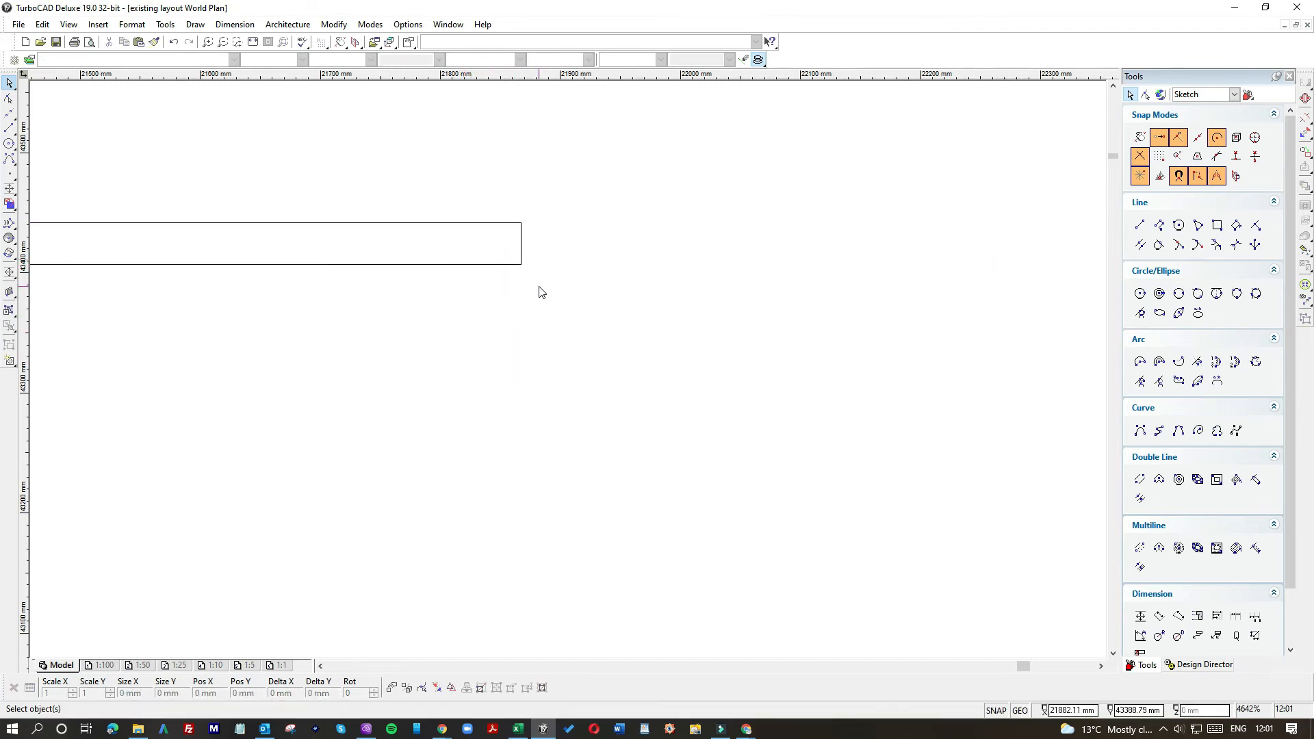
{"action": "scroll", "coordinate": [564, 379], "scroll_direction": "down", "scroll_amount": 3}
Move the door by its hinge corner onto the lower jamb of the room's hallway wall opening.
{"action": "left_click_drag", "start_coordinate": [551, 376], "coordinate": [294, 260]}
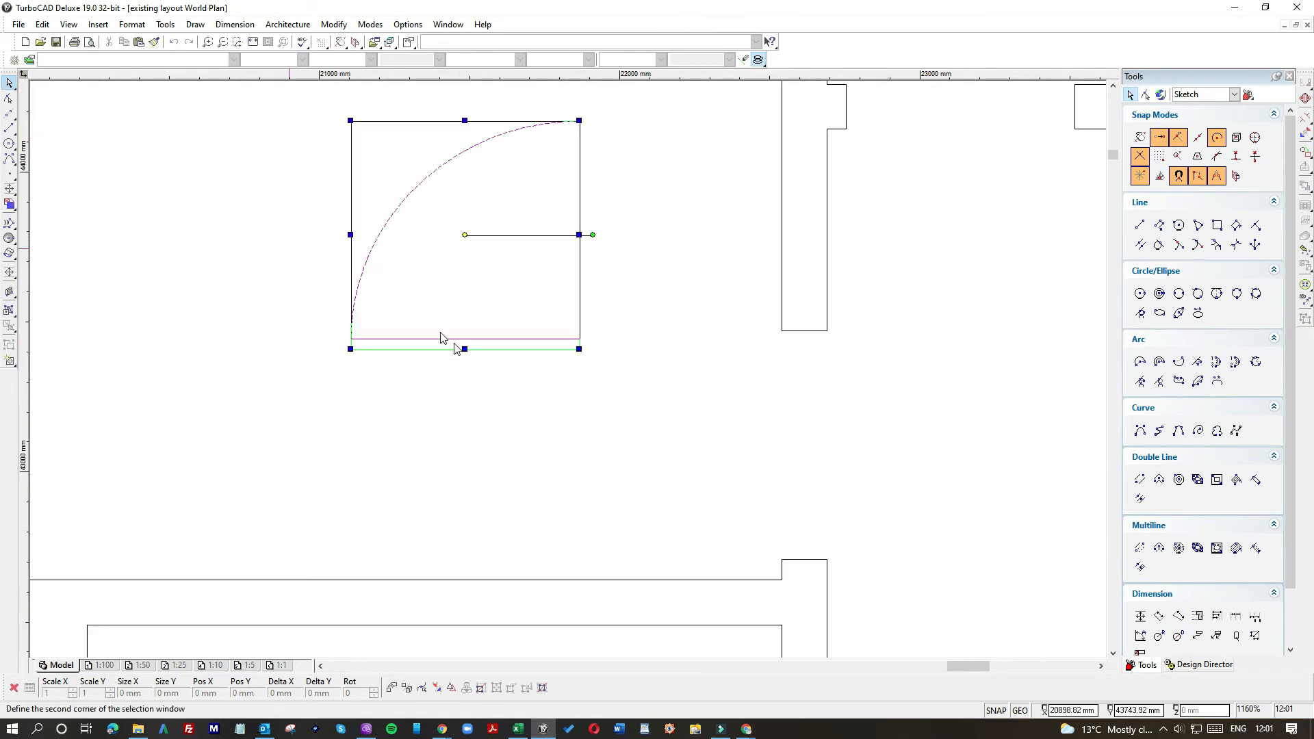
{"action": "key", "text": "e"}
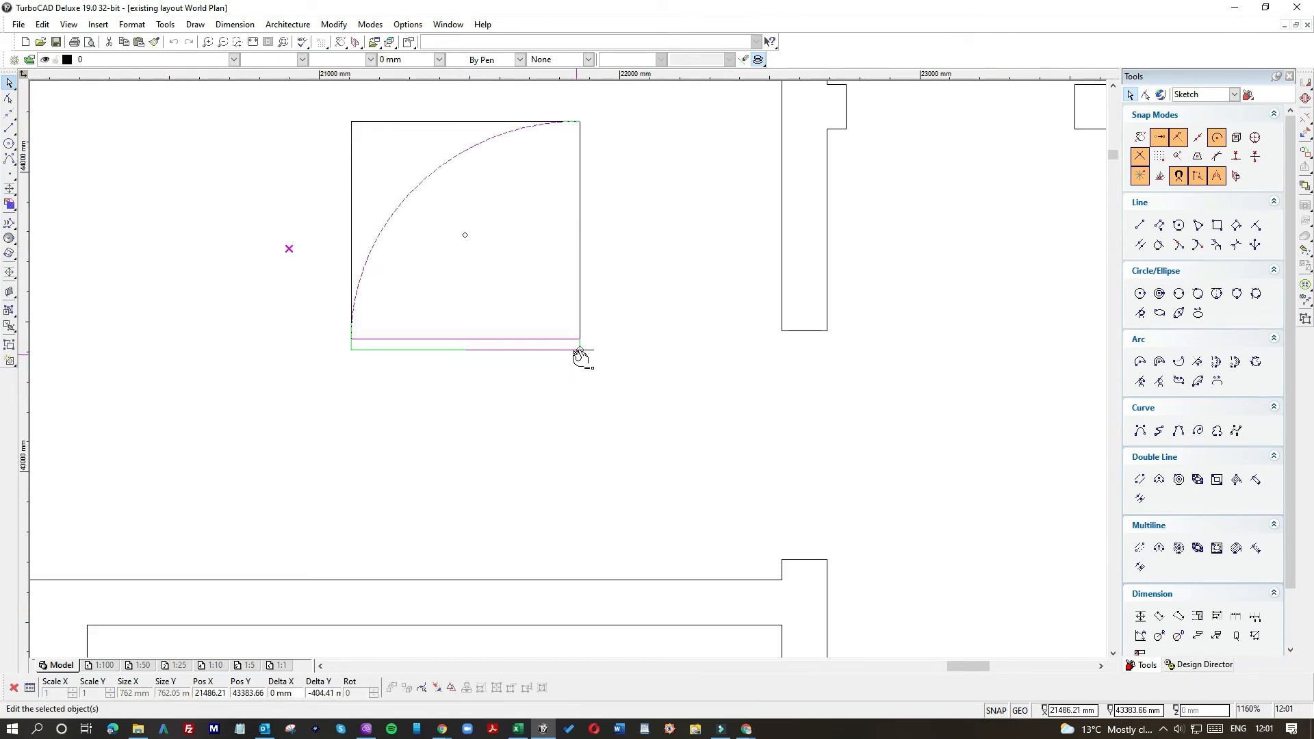
{"action": "left_click", "coordinate": [580, 350]}
{"action": "key", "text": "e"}
{"action": "left_click", "coordinate": [579, 349]}
{"action": "left_click", "coordinate": [579, 349]}
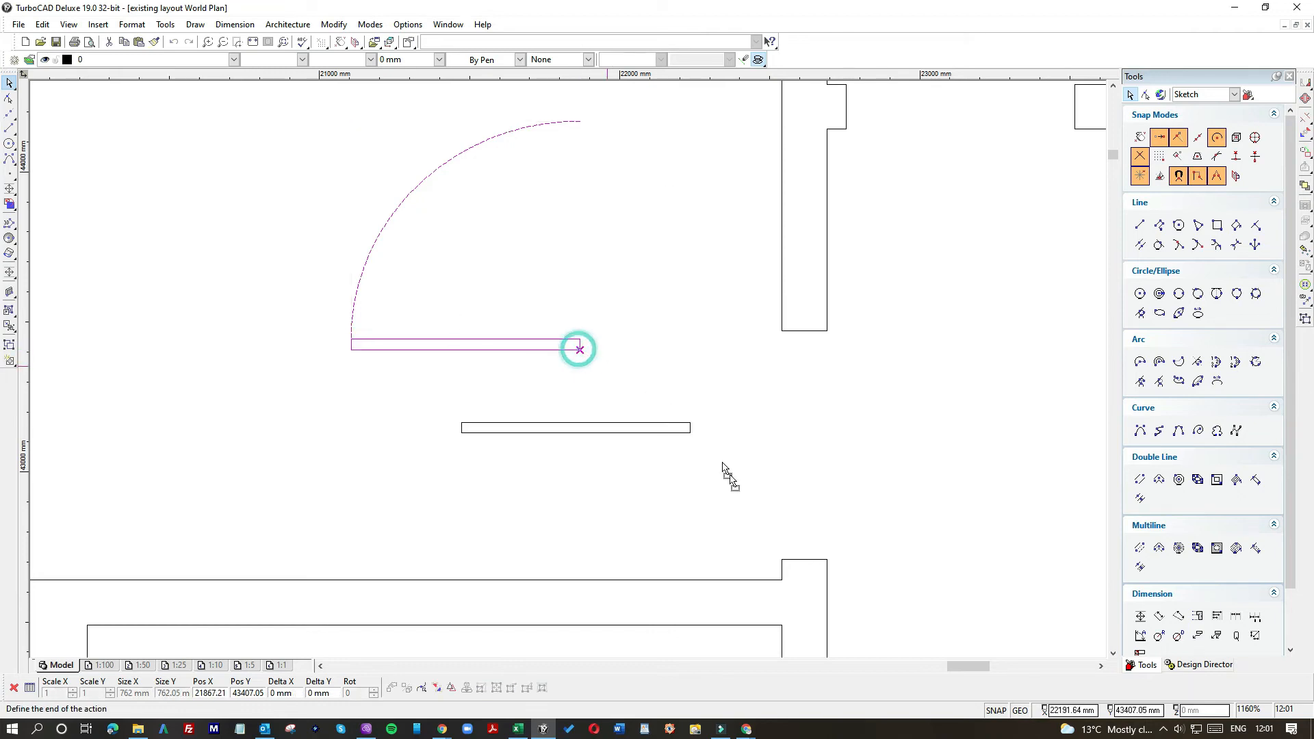
{"action": "left_click", "coordinate": [783, 559]}
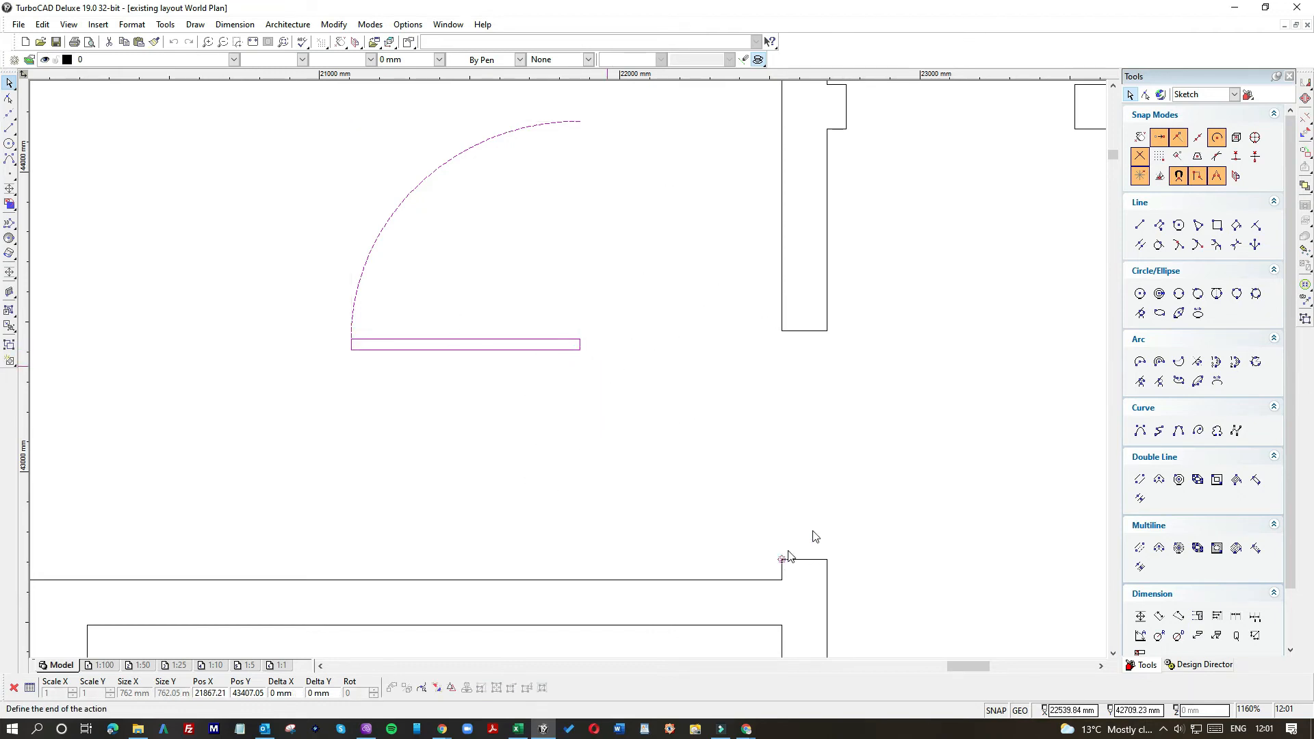
{"action": "left_click", "coordinate": [859, 483]}
{"action": "scroll", "coordinate": [860, 483], "scroll_direction": "down", "scroll_amount": 2}
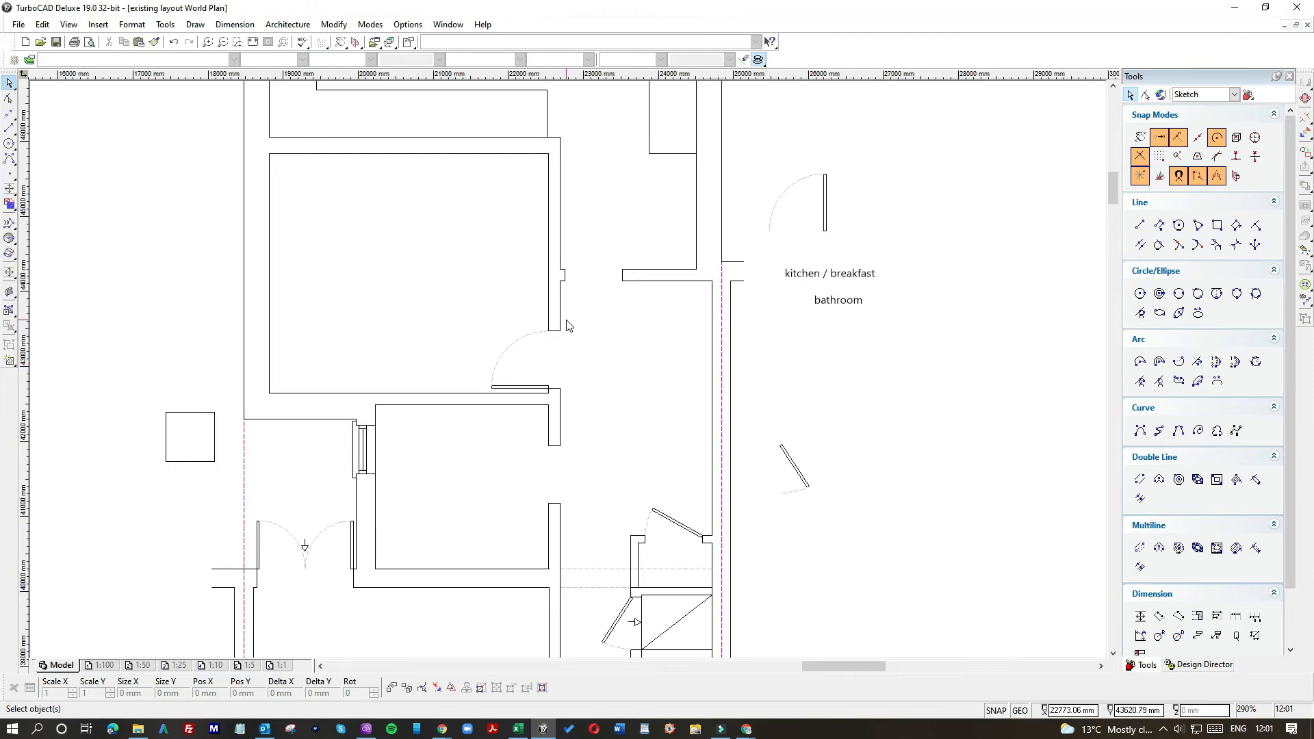
Copy the fitted door, paste a duplicate into the same room and rotate it to 270 degrees.
{"action": "left_click", "coordinate": [506, 388]}
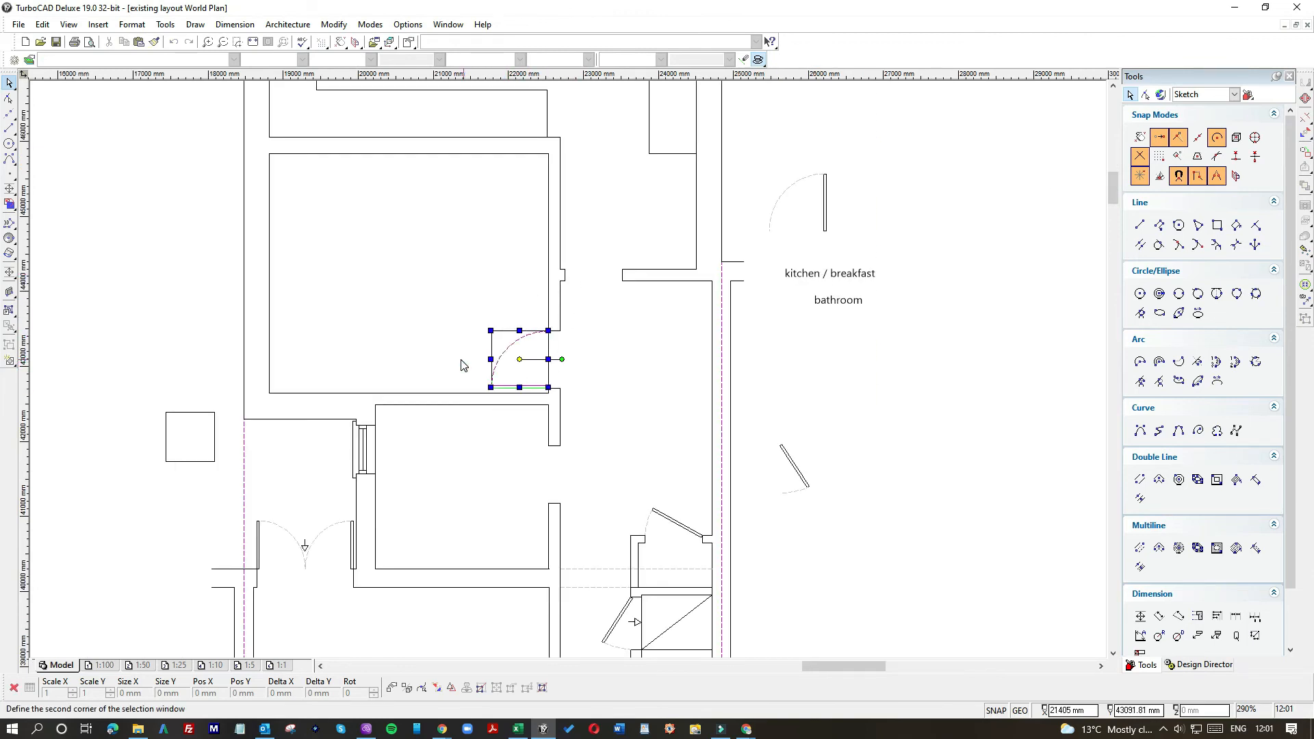
{"action": "key", "text": "ctrl+c"}
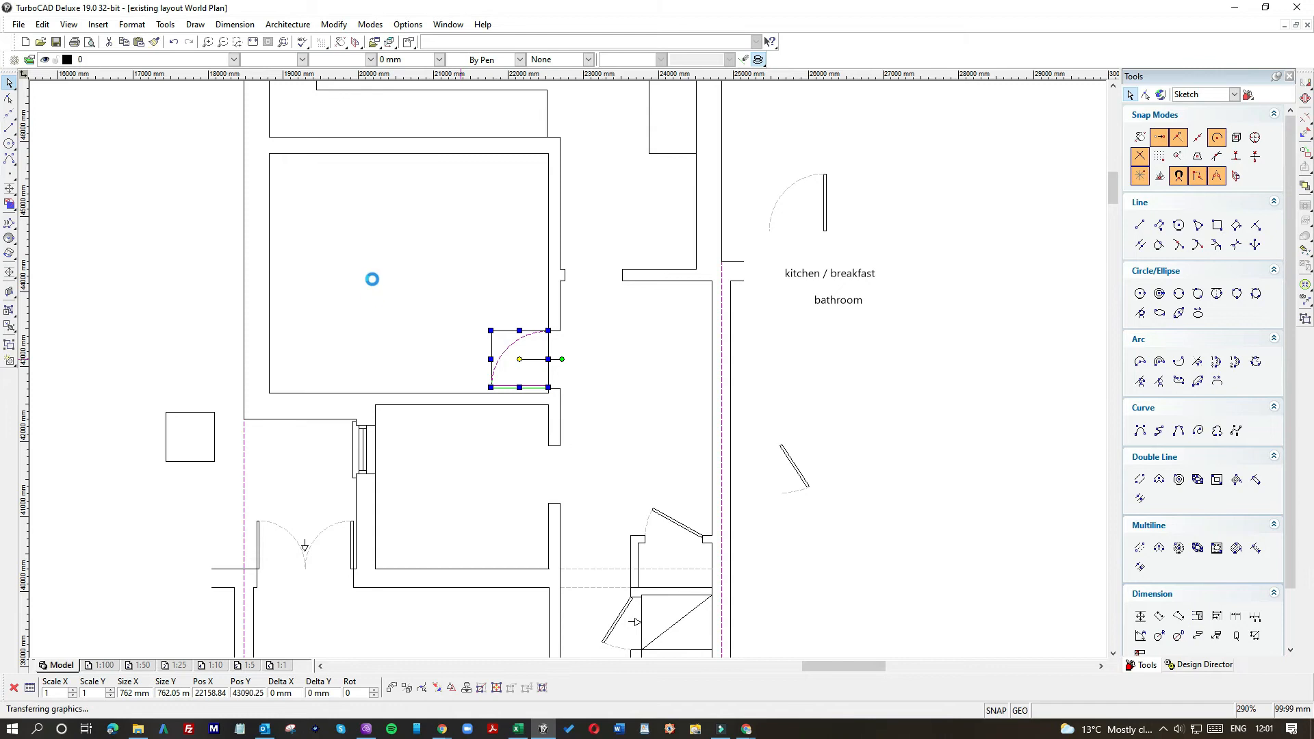
{"action": "left_click", "coordinate": [373, 280]}
{"action": "key", "text": "ctrl+v"}
{"action": "left_click_drag", "start_coordinate": [563, 341], "coordinate": [482, 281]}
{"action": "scroll", "coordinate": [452, 279], "scroll_direction": "up", "scroll_amount": 2}
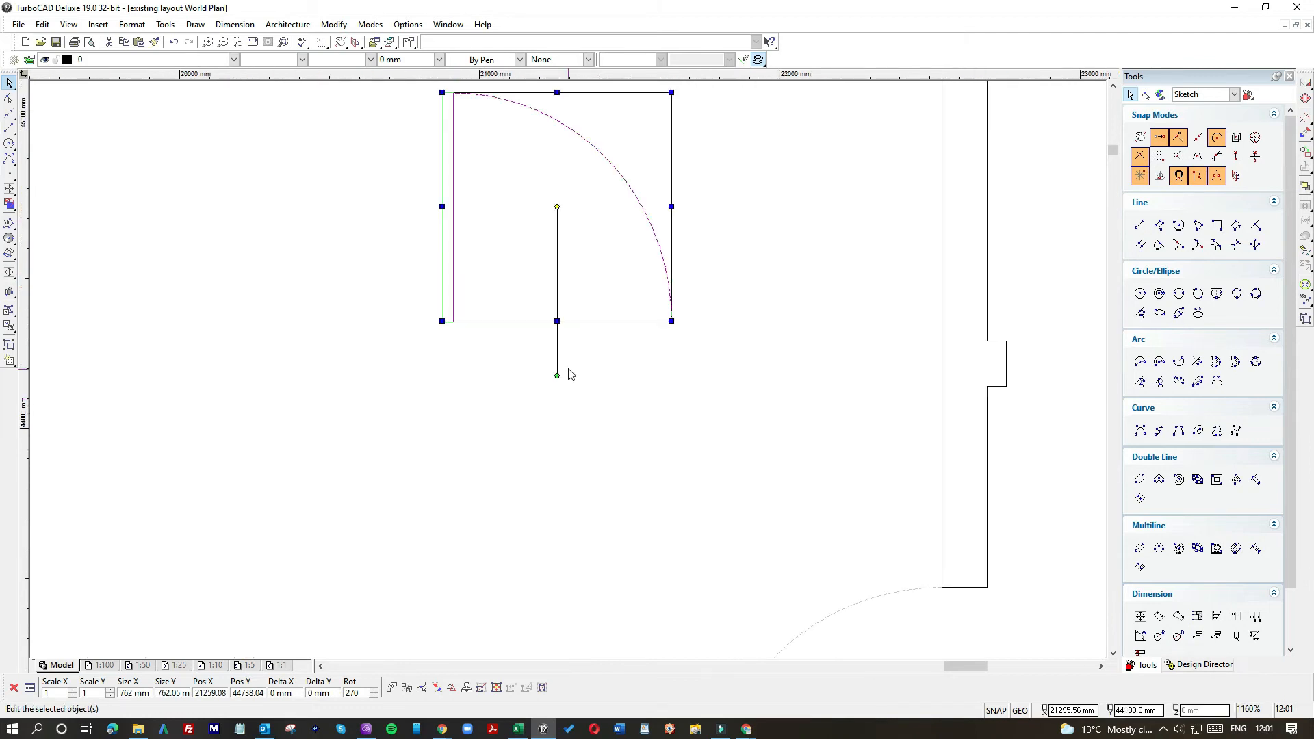
{"action": "left_click", "coordinate": [494, 360]}
Move the rotated door by its hinge corner onto the short wall nib at the opening at the hallway's upper end.
{"action": "left_click_drag", "start_coordinate": [687, 316], "coordinate": [439, 249]}
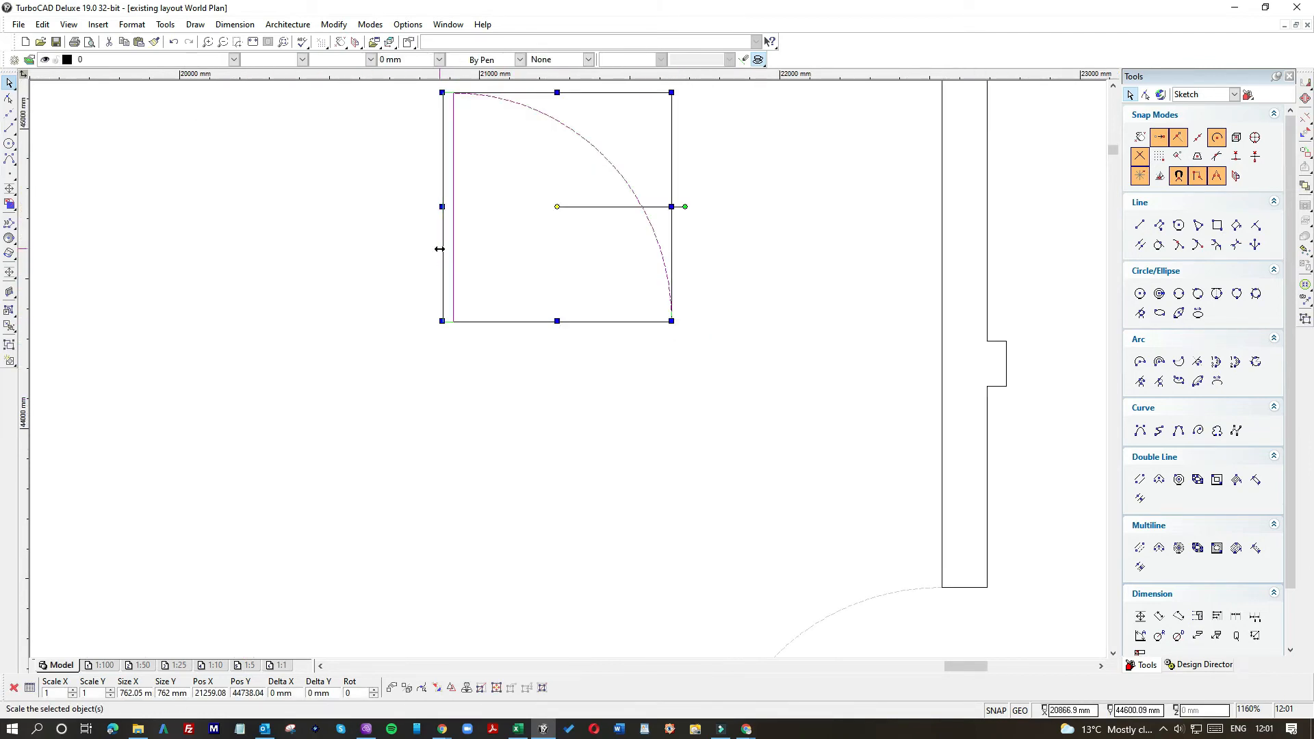
{"action": "key", "text": "e"}
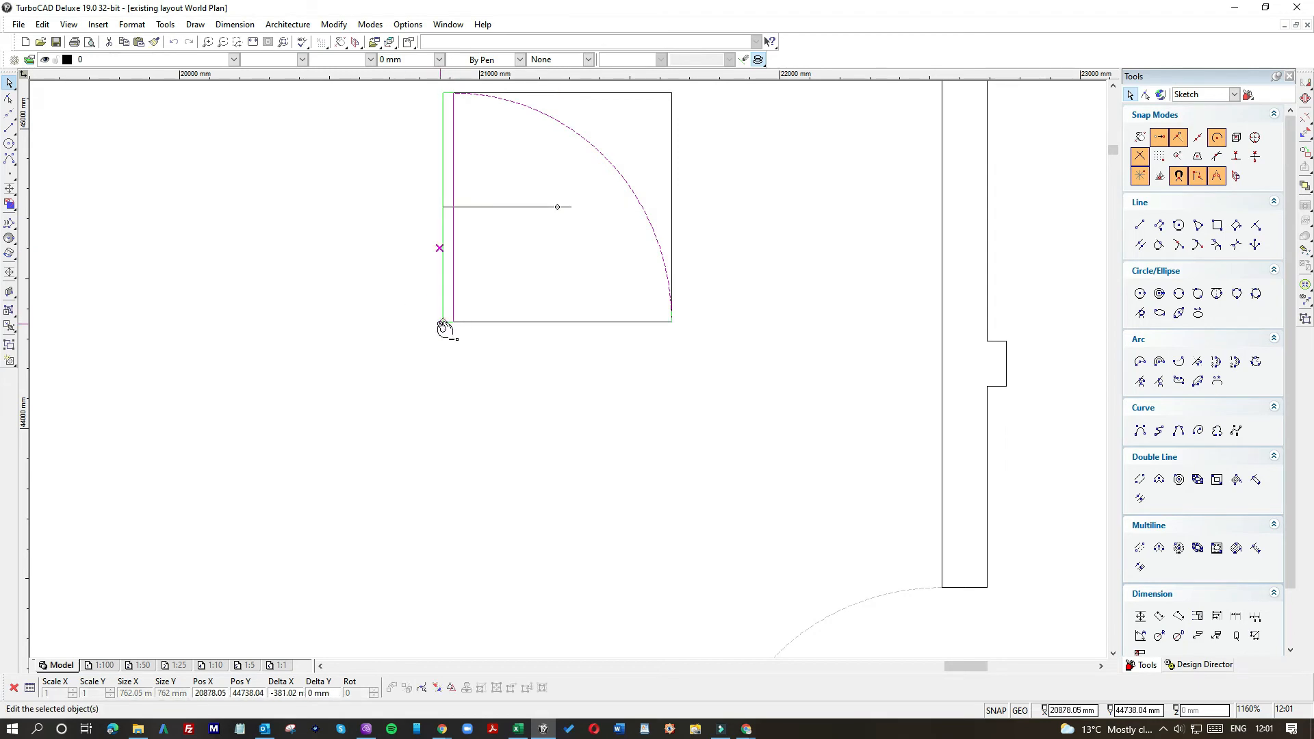
{"action": "left_click", "coordinate": [444, 321]}
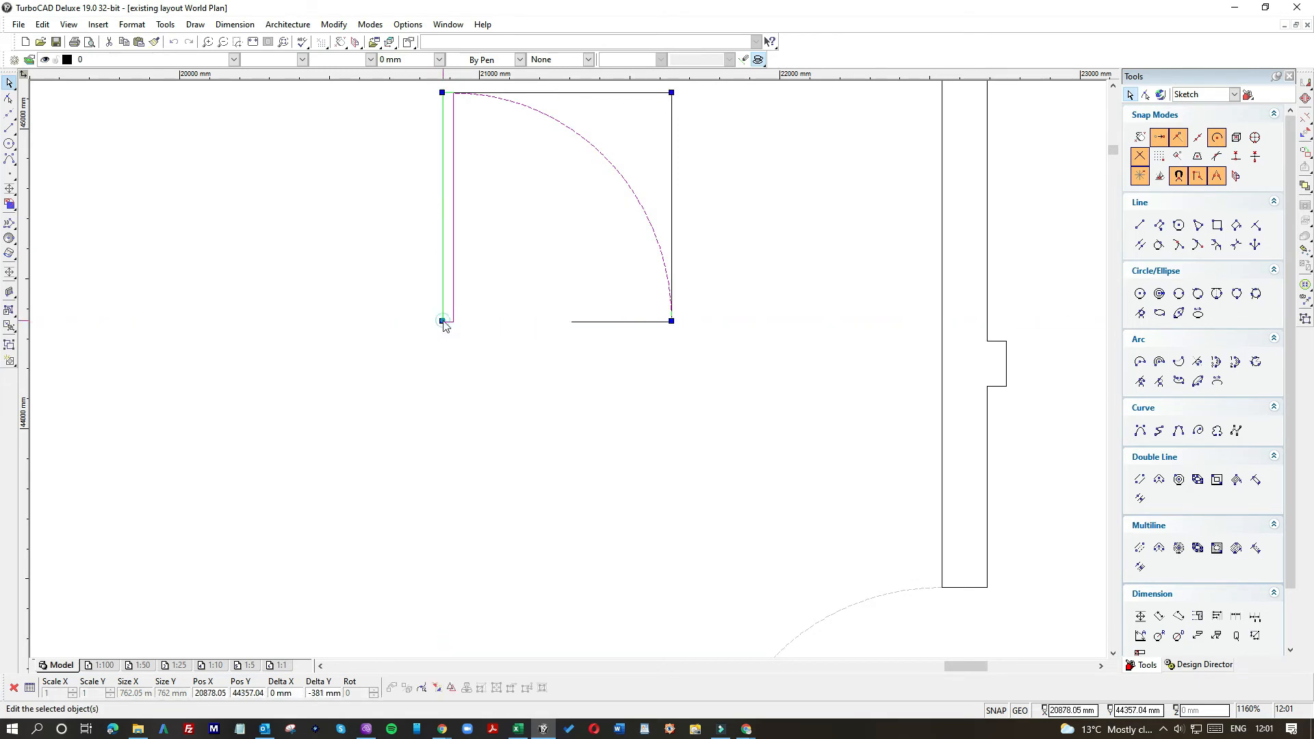
{"action": "left_click", "coordinate": [442, 321]}
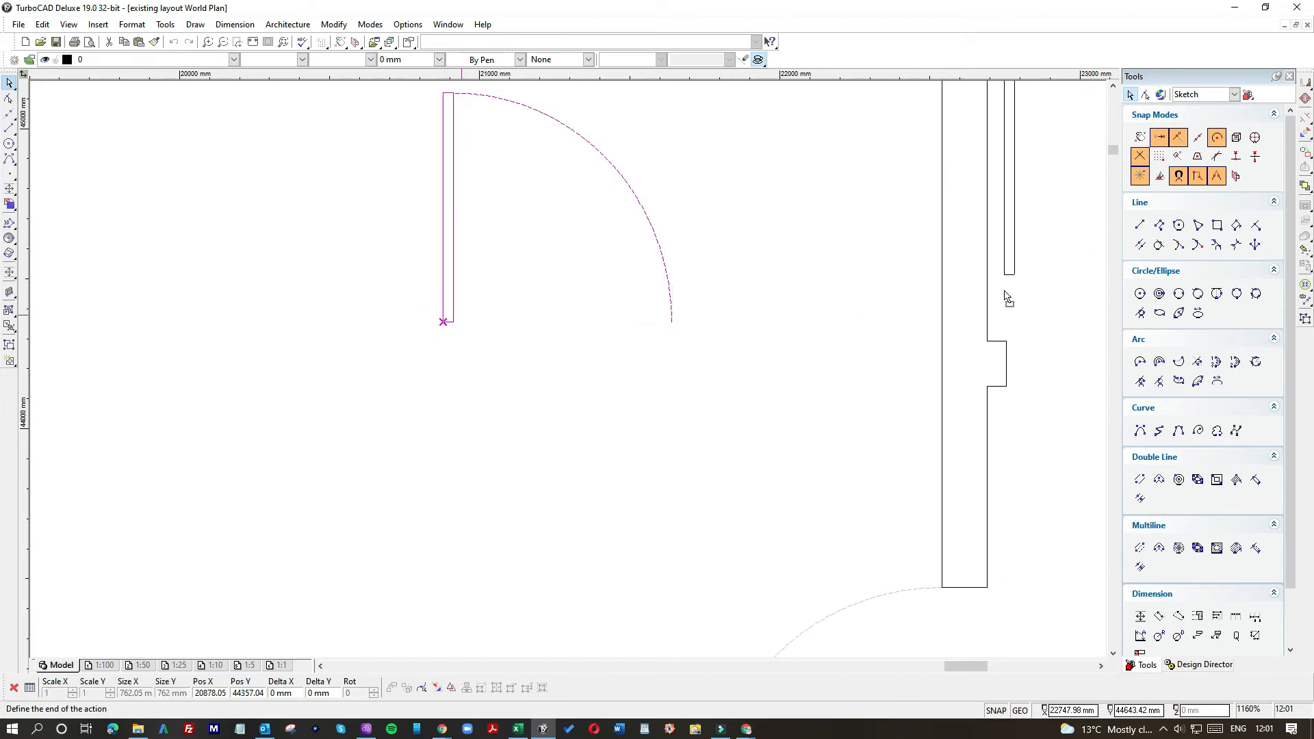
{"action": "left_click", "coordinate": [1006, 340]}
{"action": "left_click", "coordinate": [843, 384]}
{"action": "scroll", "coordinate": [570, 375], "scroll_direction": "down", "scroll_amount": 4}
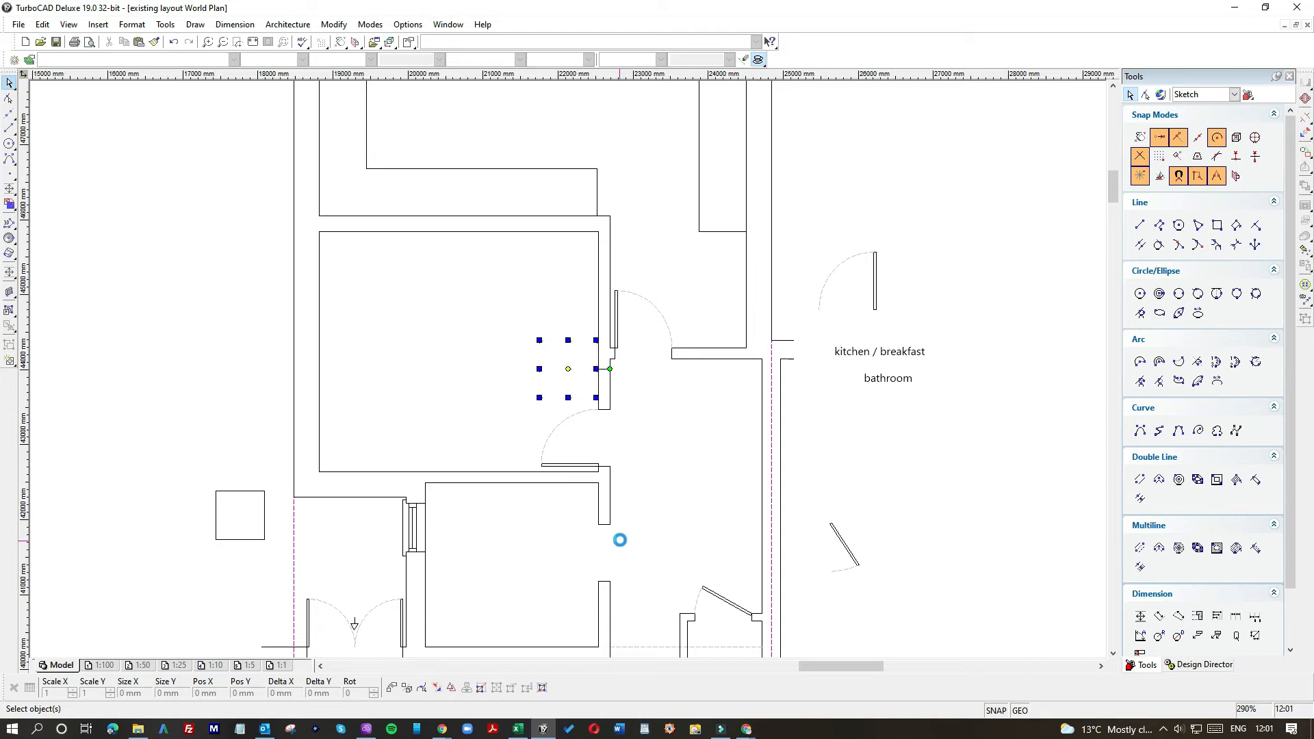
Paste another door copy and place its hinge corner on the lower jamb of the small room's hallway wall opening.
{"action": "mouse_move", "coordinate": [557, 375]}
{"action": "left_mouse_down"}
{"action": "mouse_move", "coordinate": [508, 547]}
{"action": "mouse_move", "coordinate": [548, 542]}
{"action": "left_mouse_up"}
{"action": "scroll", "coordinate": [561, 547], "scroll_direction": "up", "scroll_amount": 2}
{"action": "scroll", "coordinate": [567, 375], "scroll_direction": "up", "scroll_amount": 4}
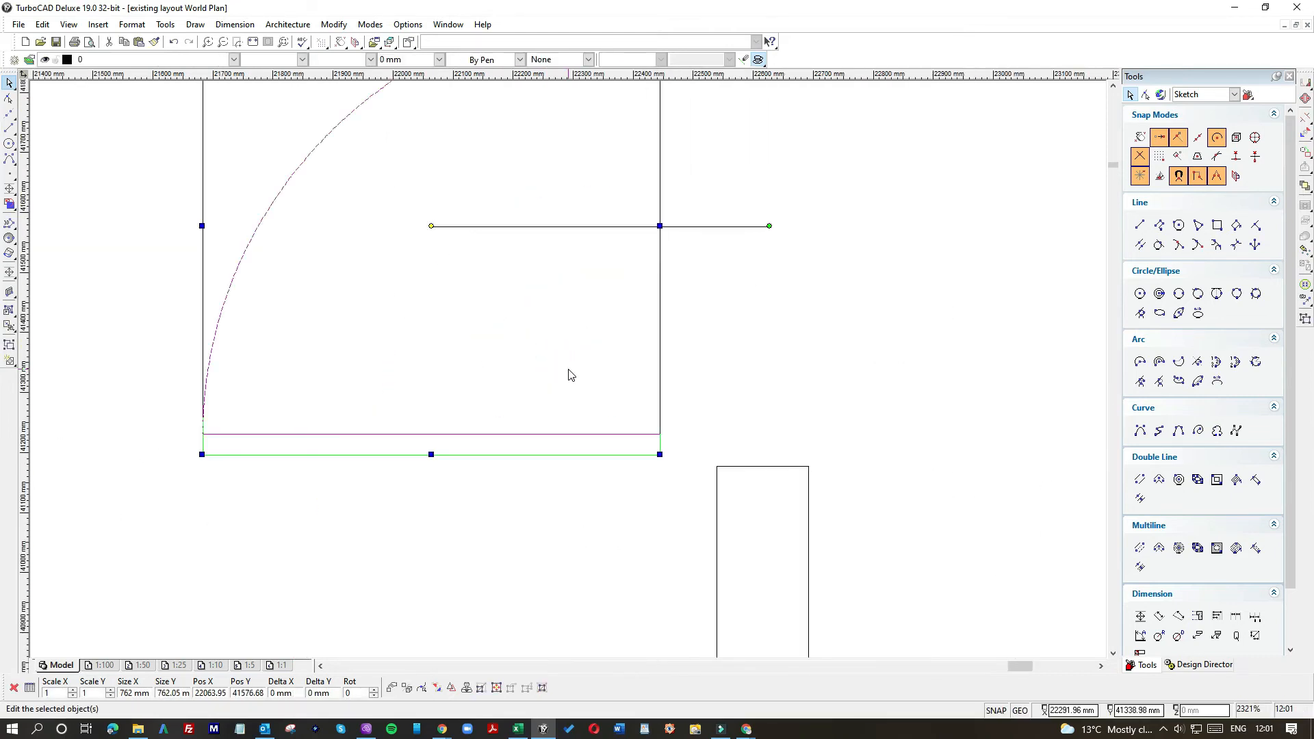
{"action": "left_click_drag", "start_coordinate": [608, 414], "coordinate": [659, 455]}
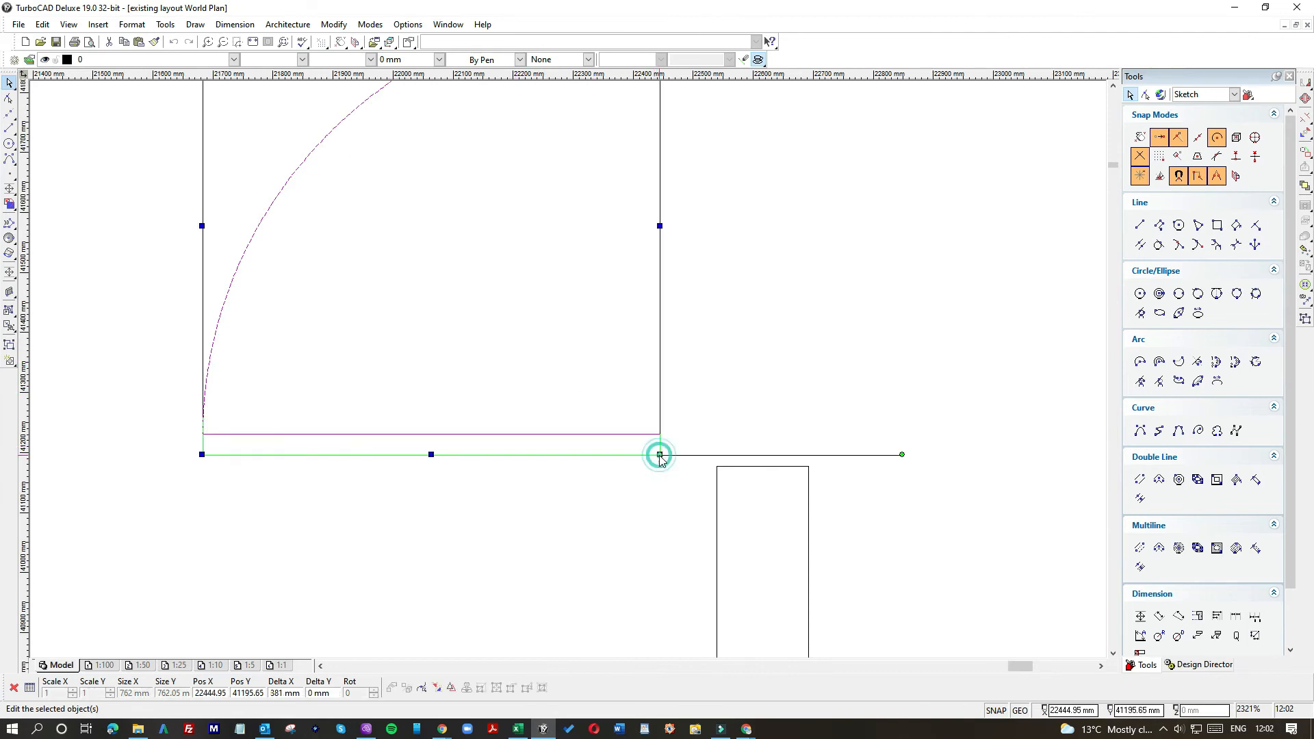
{"action": "left_click", "coordinate": [659, 455]}
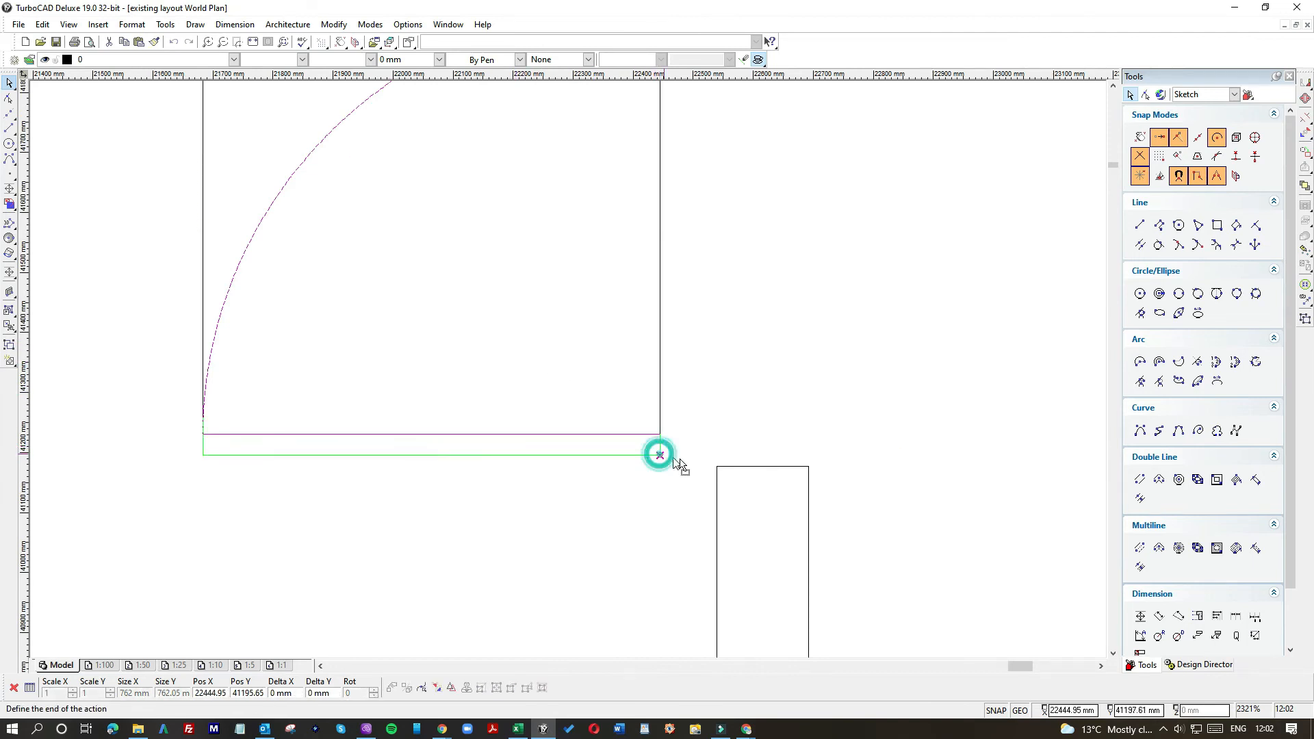
{"action": "left_click", "coordinate": [718, 468]}
{"action": "left_click", "coordinate": [808, 402]}
{"action": "scroll", "coordinate": [808, 403], "scroll_direction": "down", "scroll_amount": 5}
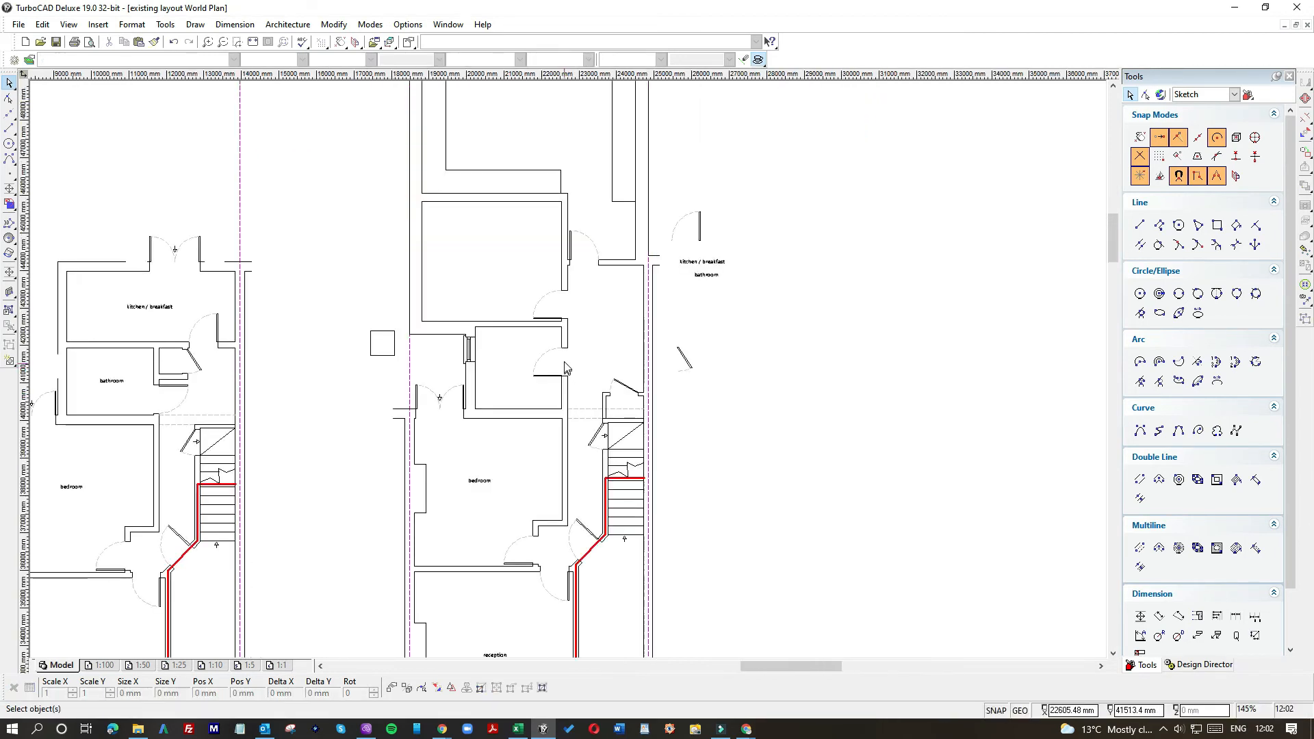
Delete the spare square outside the plan beside the small-room window.
{"action": "left_click", "coordinate": [379, 331]}
{"action": "left_click", "coordinate": [381, 343]}
{"action": "left_click", "coordinate": [680, 148]}
{"action": "key", "text": "Delete"}
Draw a line across the wide rear opening between the jamb midpoints, and a vertical line upward from its midpoint.
{"action": "scroll", "coordinate": [651, 151], "scroll_direction": "down", "scroll_amount": 1}
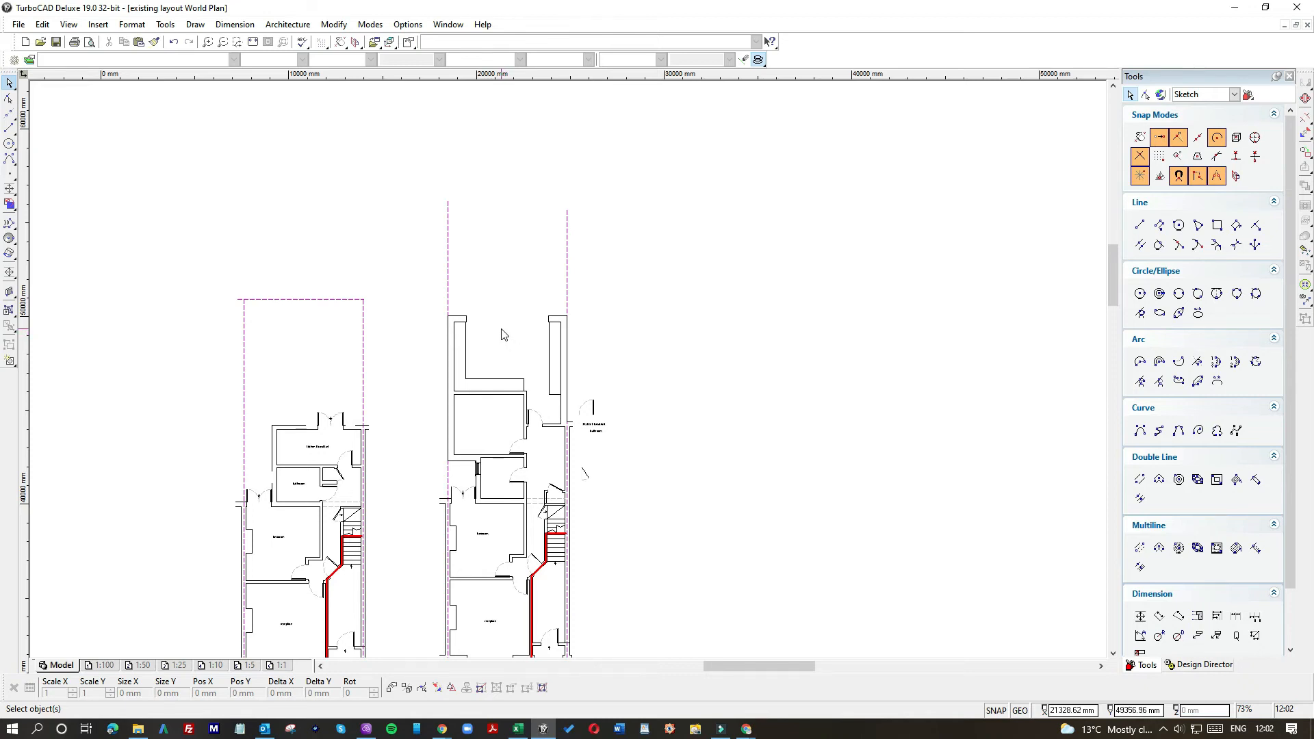
{"action": "scroll", "coordinate": [503, 334], "scroll_direction": "up", "scroll_amount": 3}
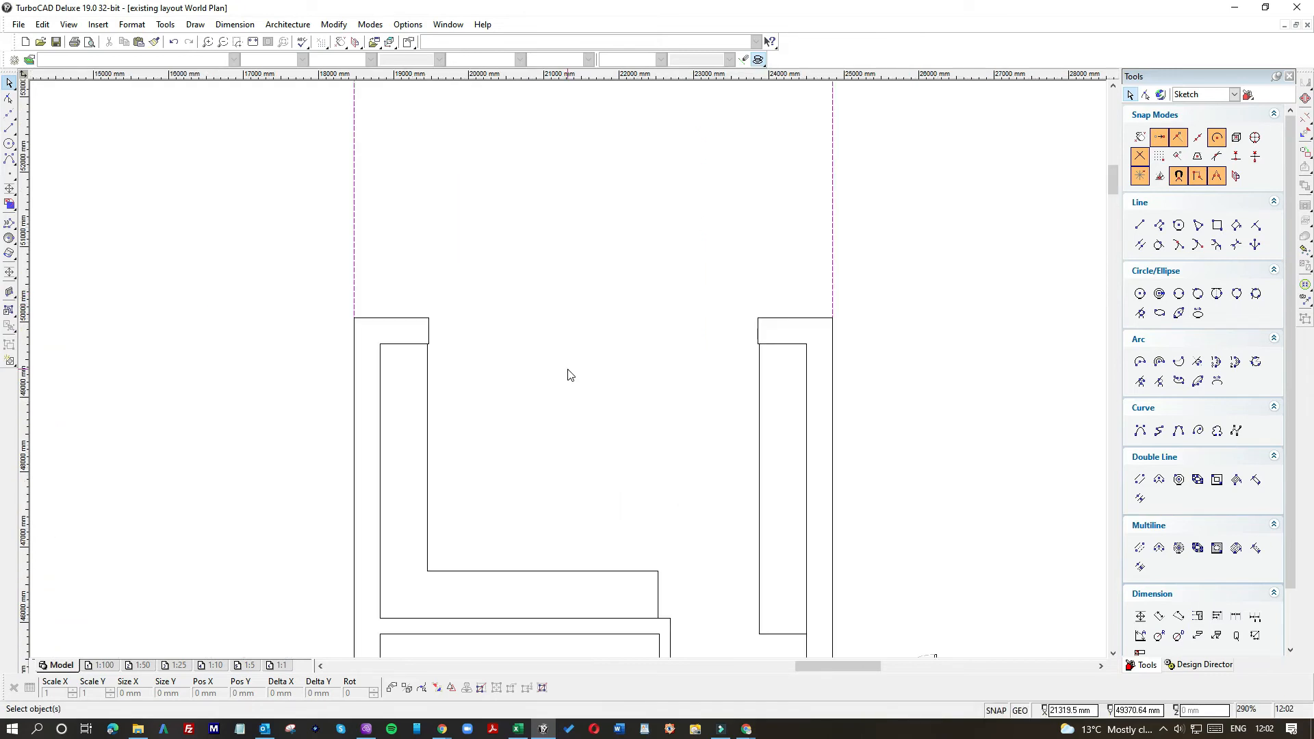
{"action": "left_click", "coordinate": [9, 129]}
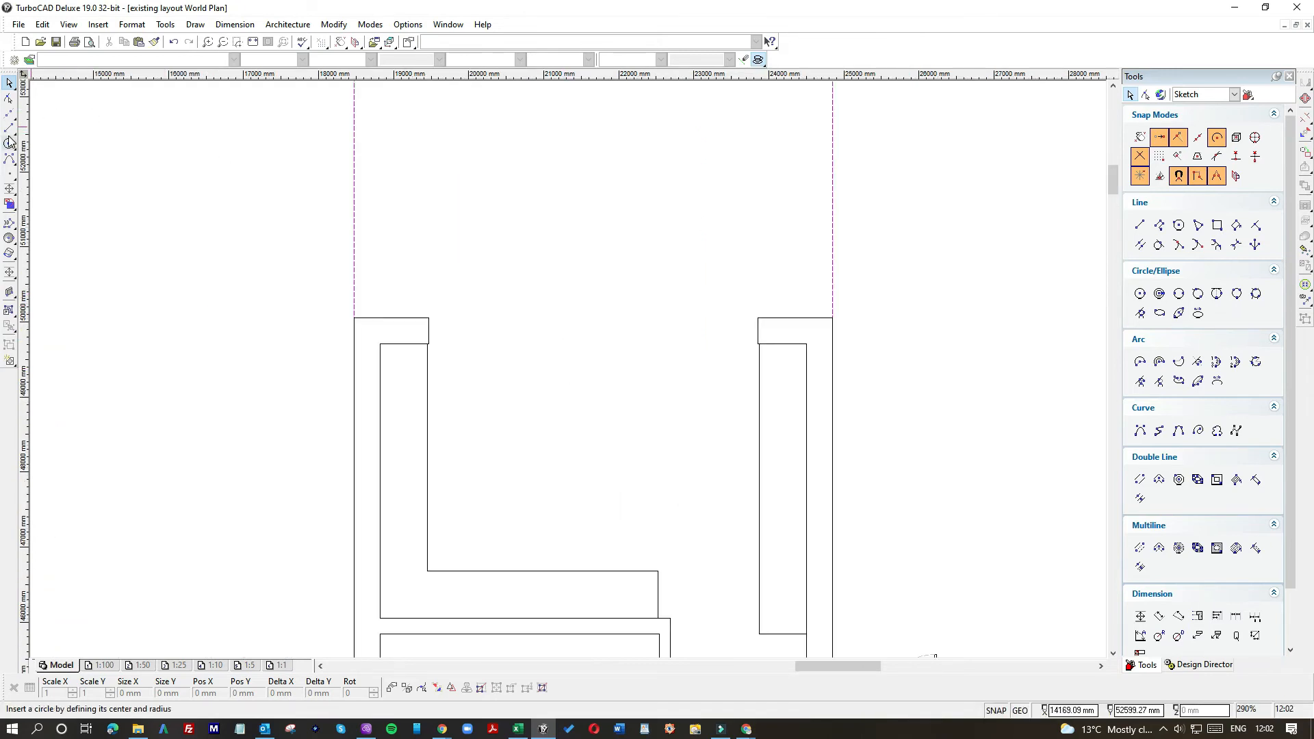
{"action": "left_click", "coordinate": [428, 331]}
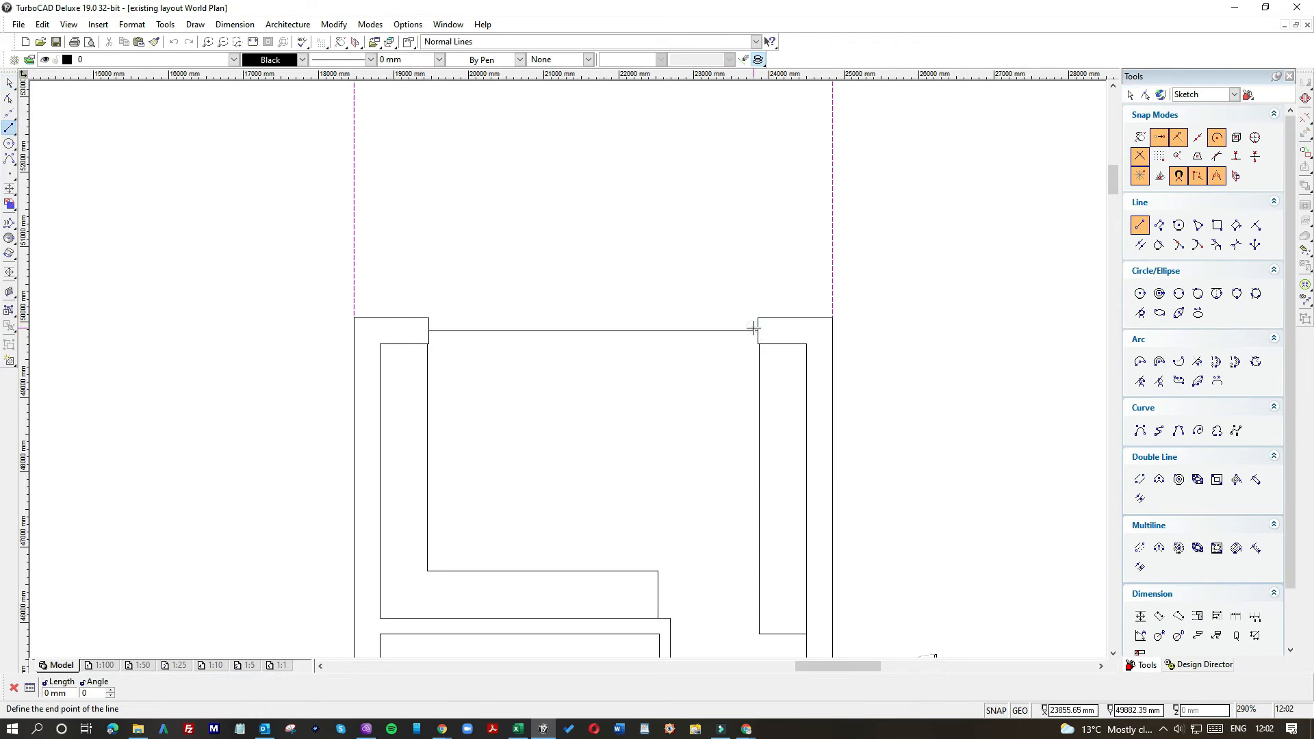
{"action": "left_click", "coordinate": [593, 330]}
{"action": "left_click", "coordinate": [593, 229]}
Draw construction lines up from the right jamb and across to the centre line, with a vertical line down from the crosspiece's midpoint past the opening line.
{"action": "left_click", "coordinate": [758, 318]}
{"action": "left_click", "coordinate": [756, 242]}
{"action": "left_click", "coordinate": [755, 243]}
{"action": "left_click", "coordinate": [599, 249]}
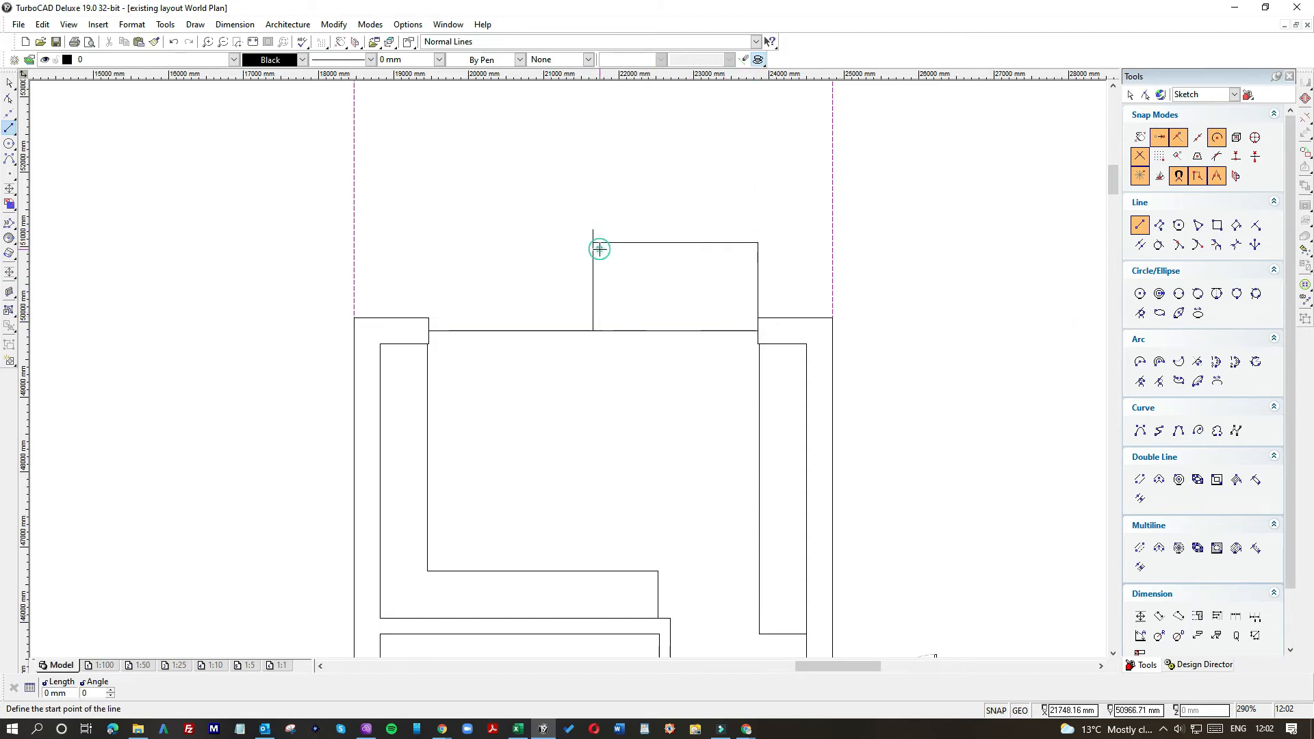
{"action": "left_click", "coordinate": [675, 242]}
{"action": "left_click", "coordinate": [675, 384]}
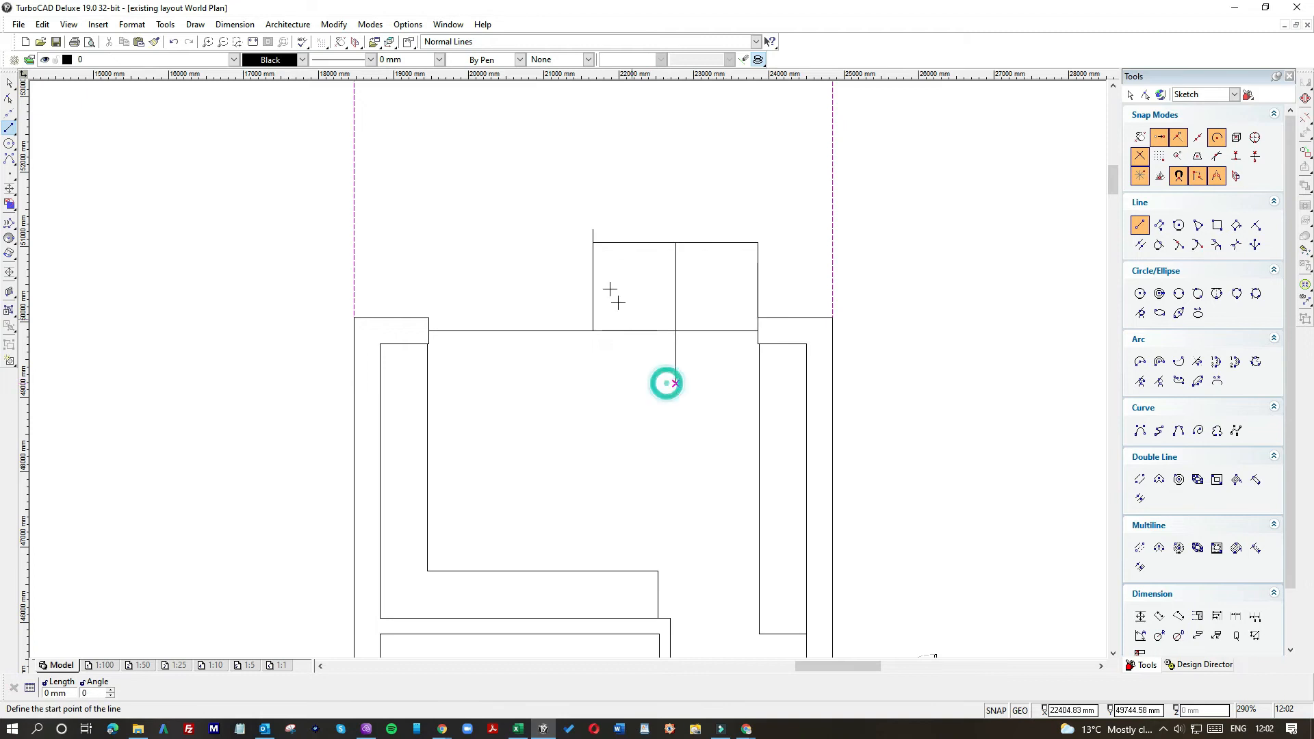
Draw a construction line from the centre line across past the left jamb, and a vertical line upward from that jamb.
{"action": "left_click", "coordinate": [592, 242]}
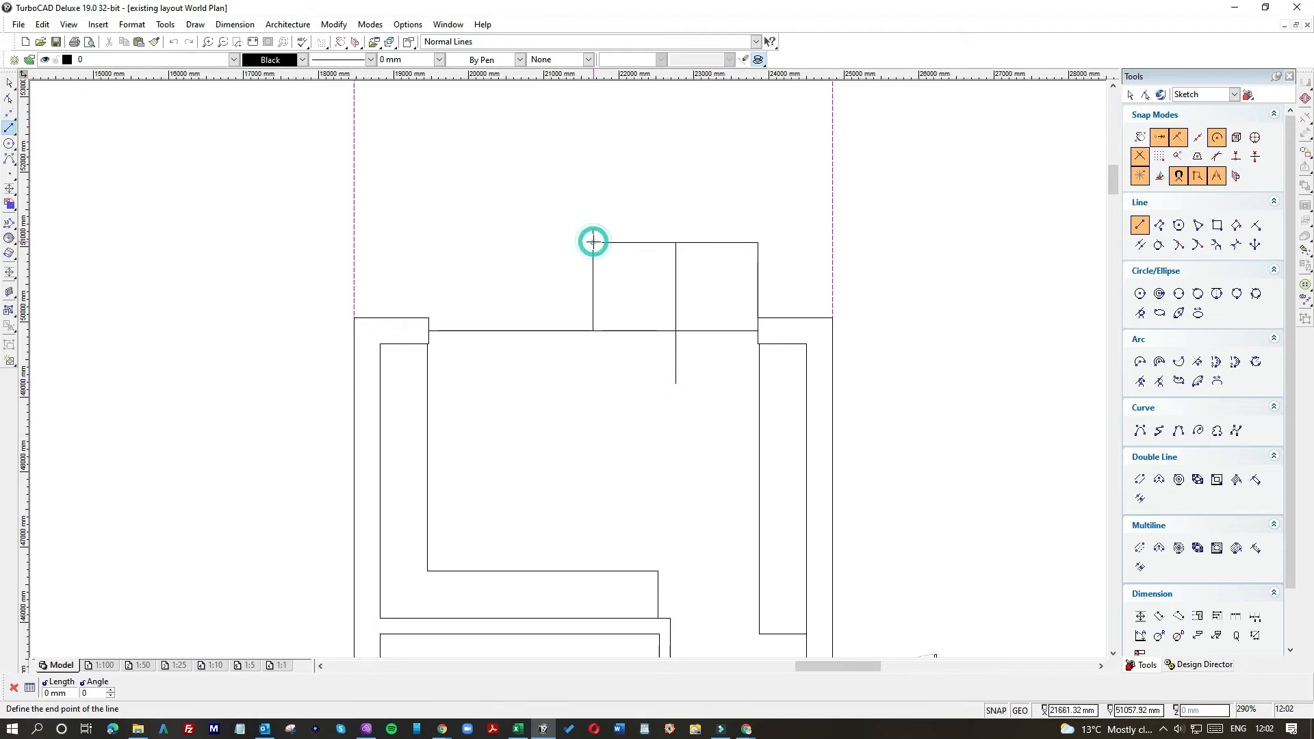
{"action": "left_click", "coordinate": [416, 243]}
{"action": "left_click", "coordinate": [428, 320]}
{"action": "left_click", "coordinate": [428, 229]}
Shorten the left horizontal construction line to the jamb's vertical line, and draw a vertical line from its midpoint down past the opening line.
{"action": "left_click", "coordinate": [9, 82]}
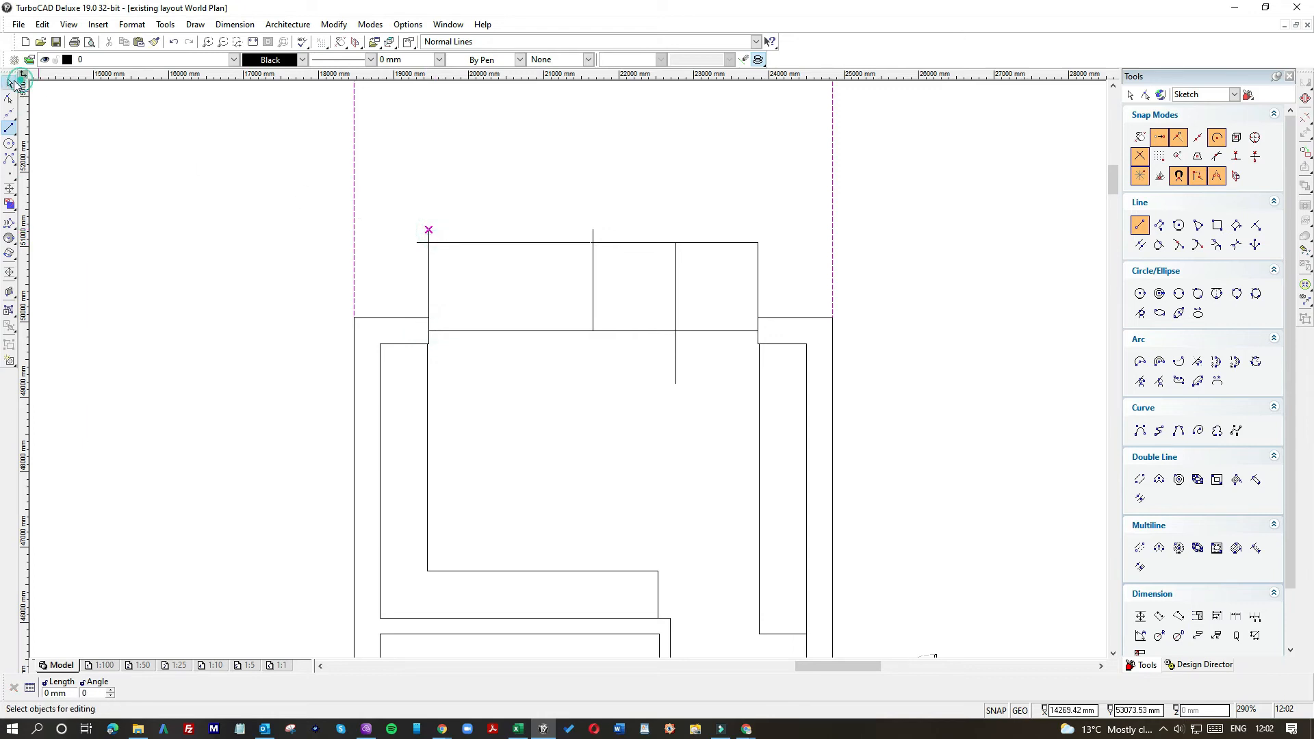
{"action": "left_click", "coordinate": [448, 242]}
{"action": "left_click_drag", "start_coordinate": [416, 242], "coordinate": [429, 244]}
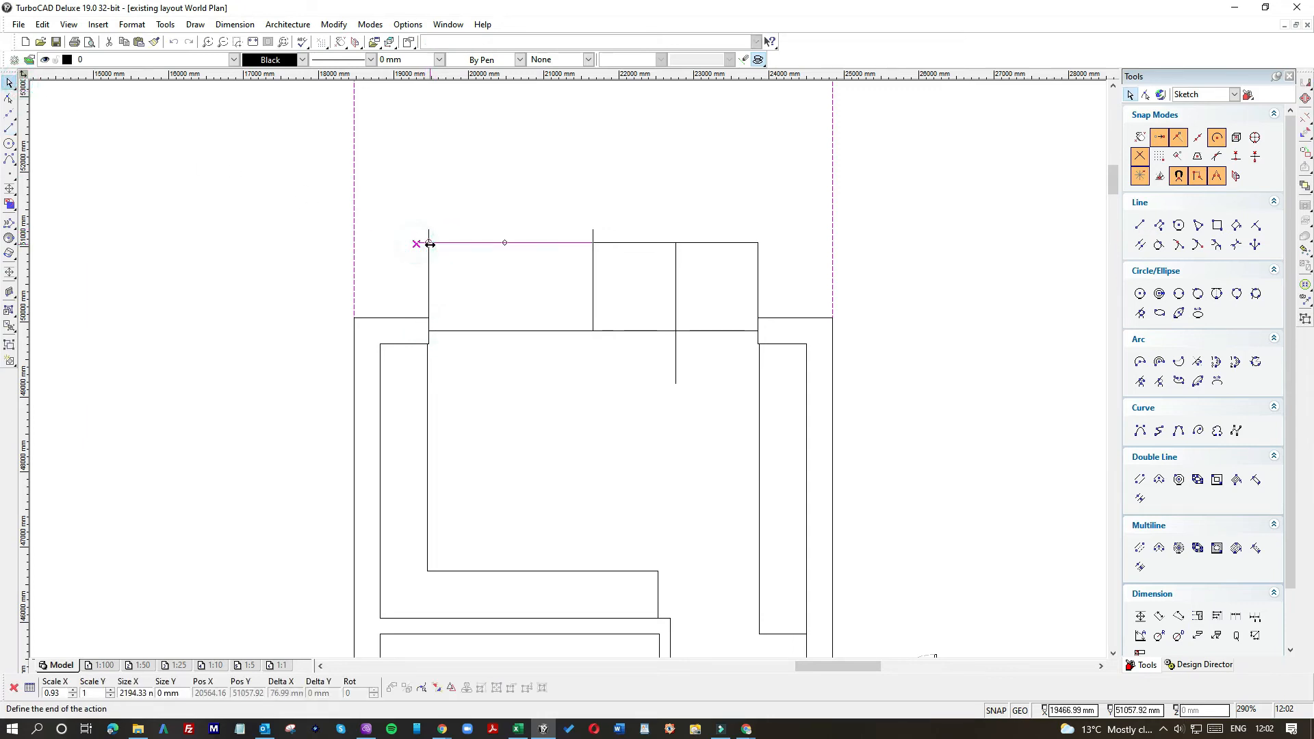
{"action": "left_click", "coordinate": [428, 243]}
{"action": "left_click", "coordinate": [438, 267]}
{"action": "left_click", "coordinate": [14, 128]}
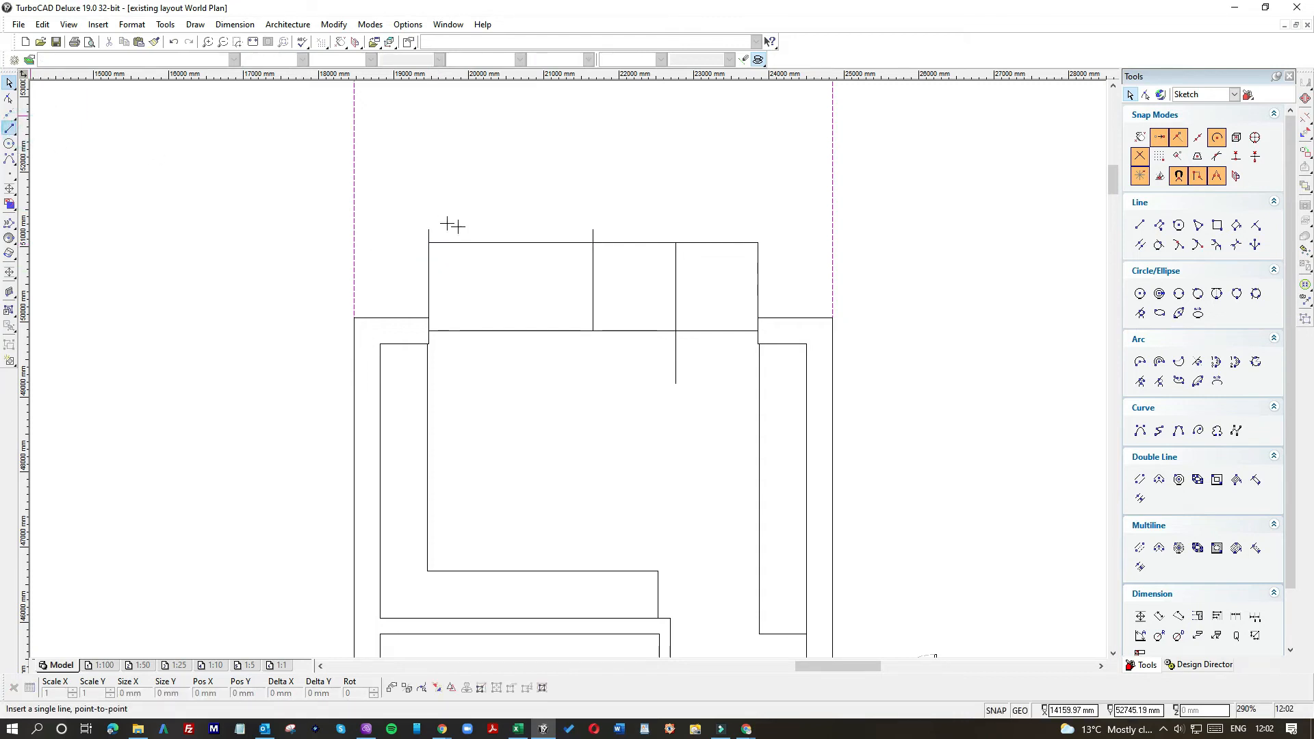
{"action": "left_click", "coordinate": [510, 242]}
{"action": "left_click", "coordinate": [504, 348]}
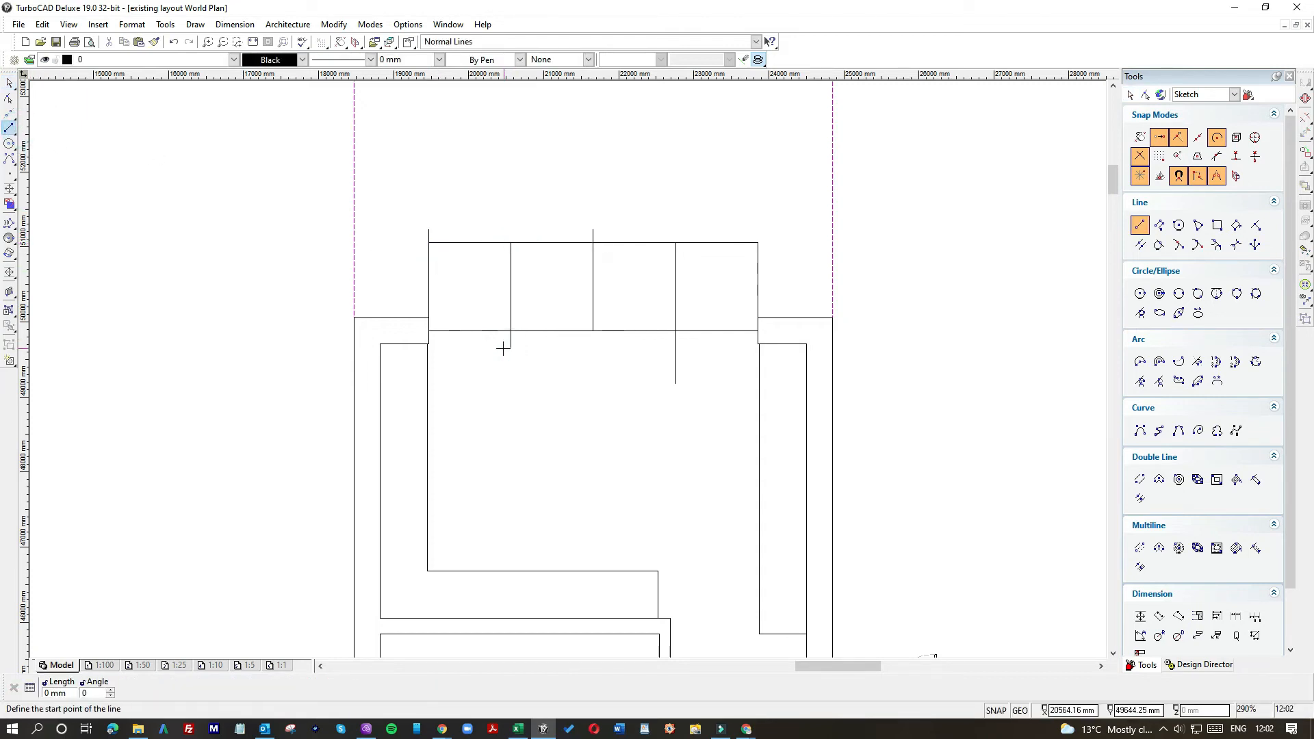
Delete the two horizontal construction lines and the two vertical jamb lines above the rear opening, keeping the three dividing lines.
{"action": "left_click", "coordinate": [5, 83]}
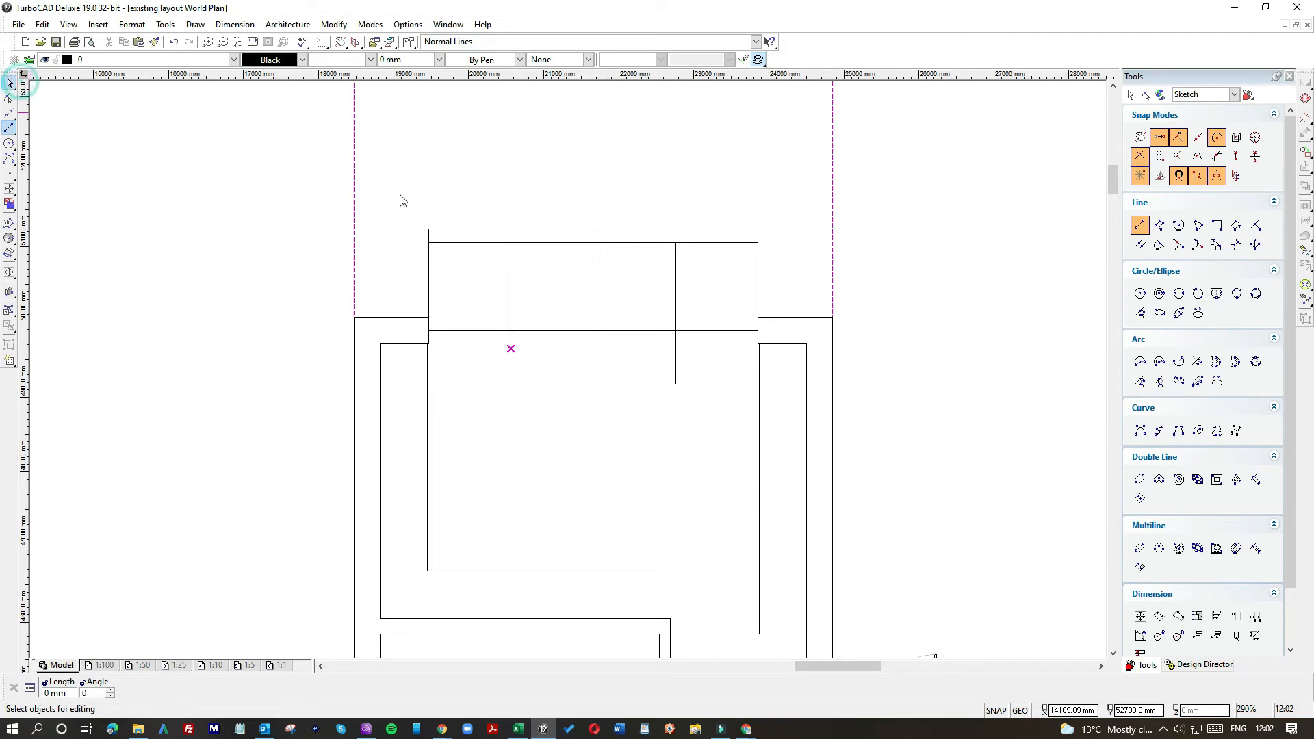
{"action": "left_click", "coordinate": [714, 247]}
{"action": "key", "text": "Delete"}
{"action": "left_click", "coordinate": [752, 270]}
{"action": "key", "text": "Delete"}
{"action": "left_click", "coordinate": [525, 243]}
{"action": "key", "text": "Delete"}
{"action": "left_click", "coordinate": [429, 260]}
{"action": "key", "text": "Delete"}
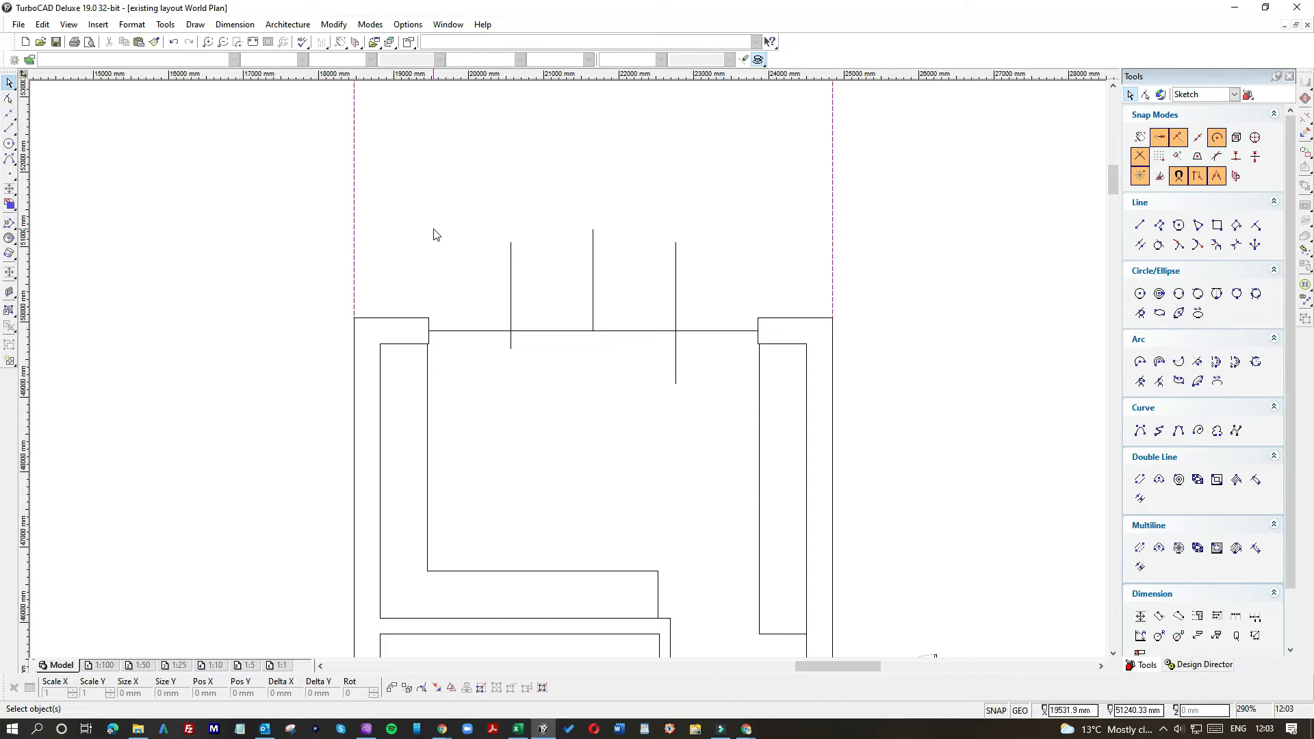
Open the doors-plan DWG from the Clients\aCAD Resources folder, listing all file types.
{"action": "left_click", "coordinate": [19, 26]}
{"action": "left_click", "coordinate": [34, 57]}
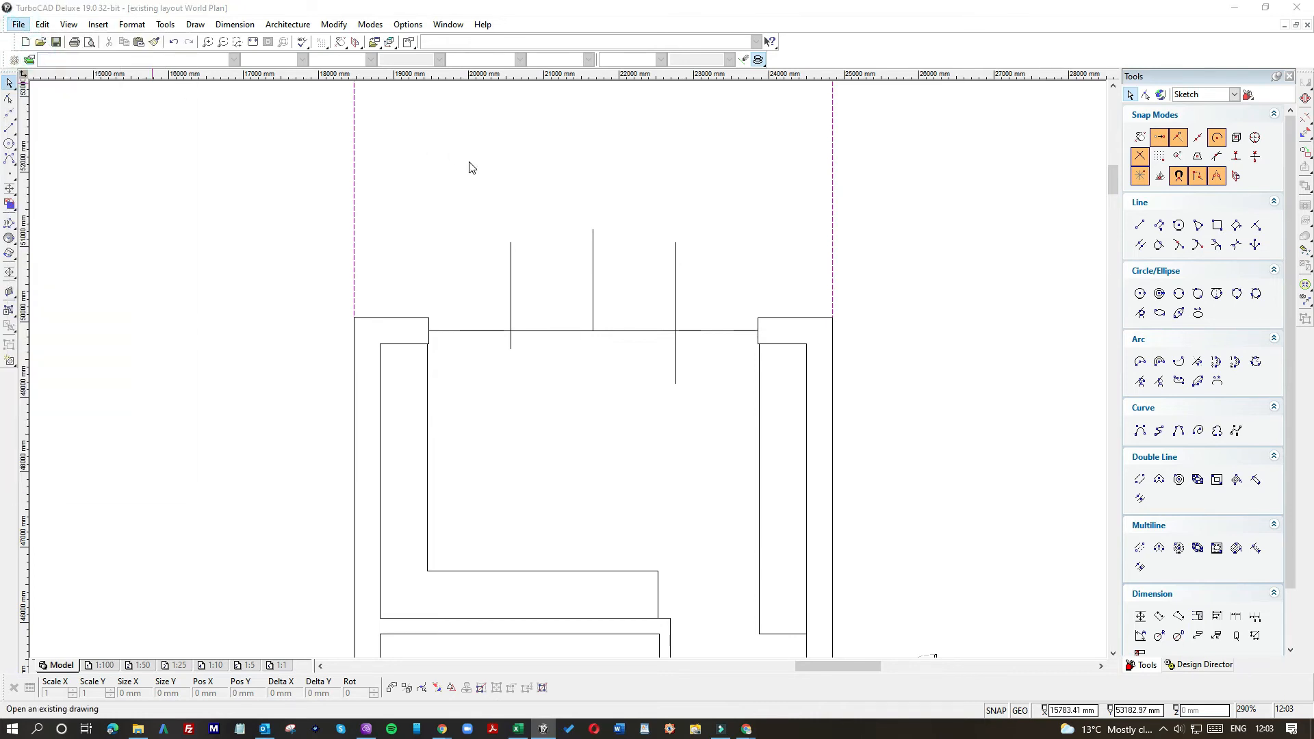
{"action": "left_click", "coordinate": [313, 33]}
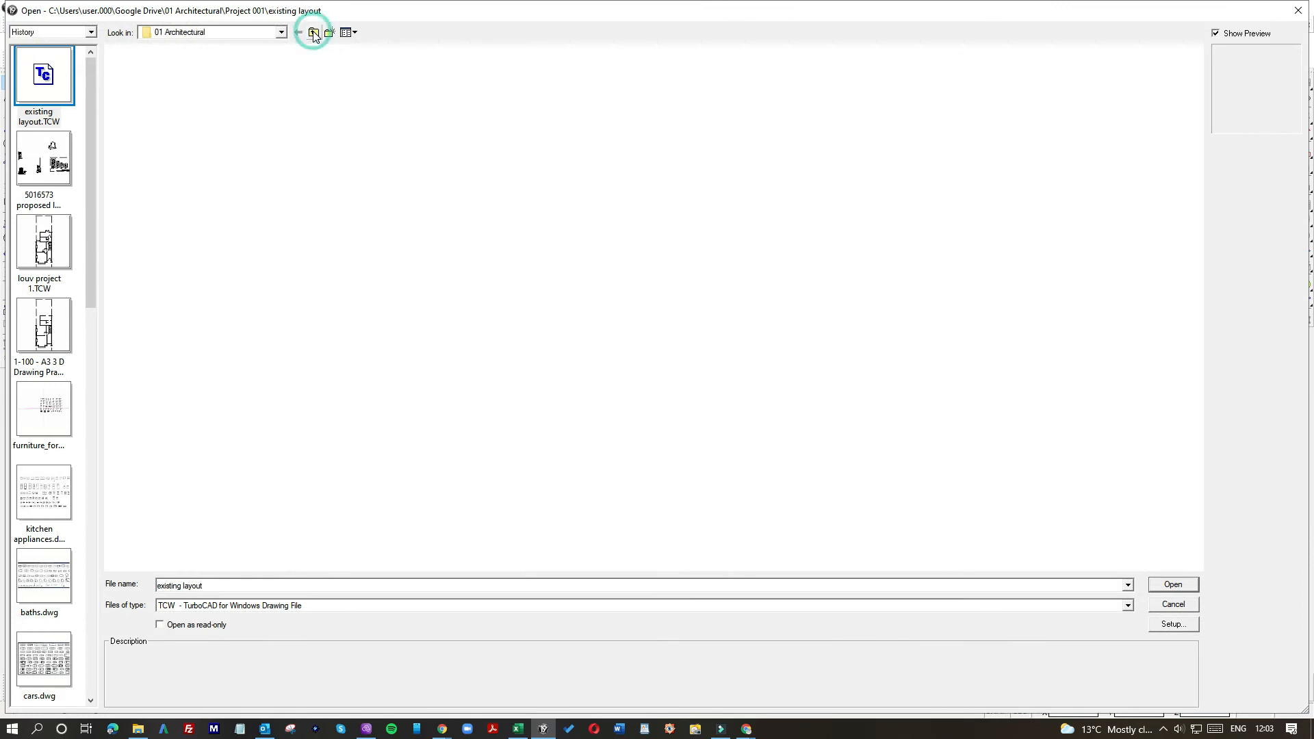
{"action": "double_click", "coordinate": [132, 54]}
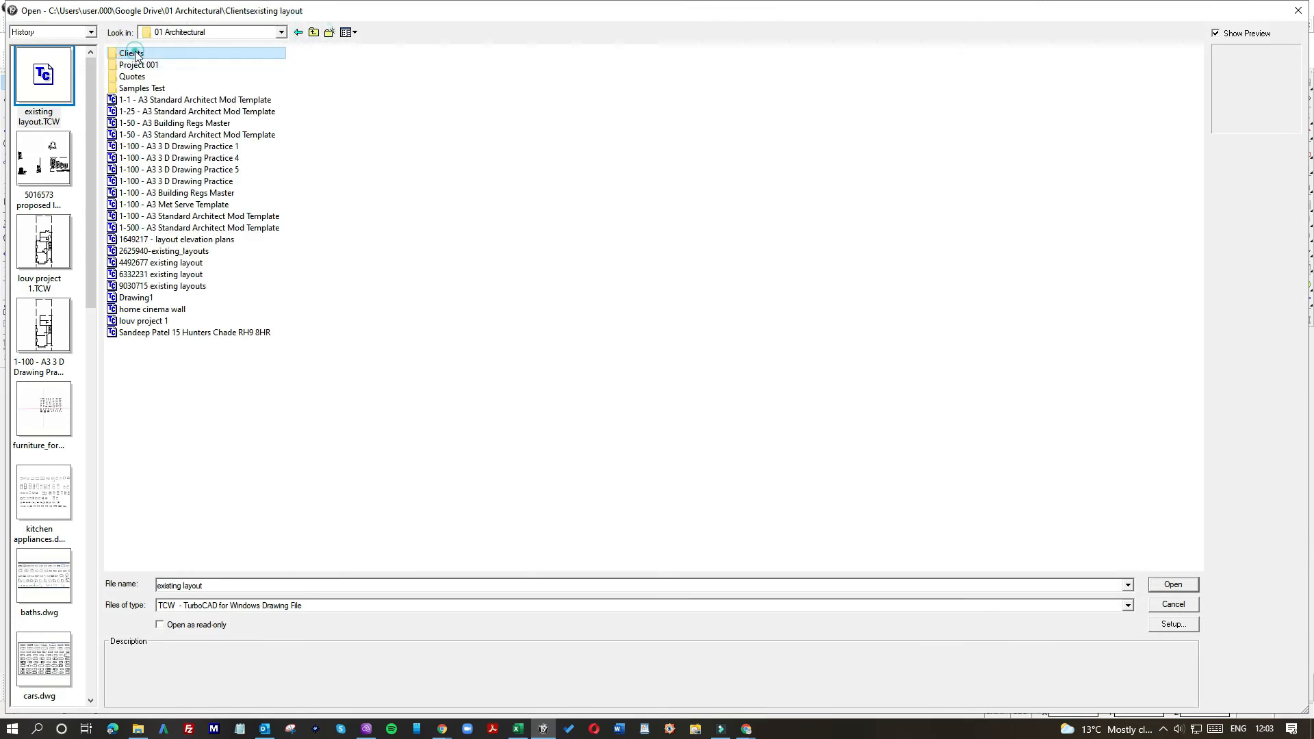
{"action": "double_click", "coordinate": [151, 67]}
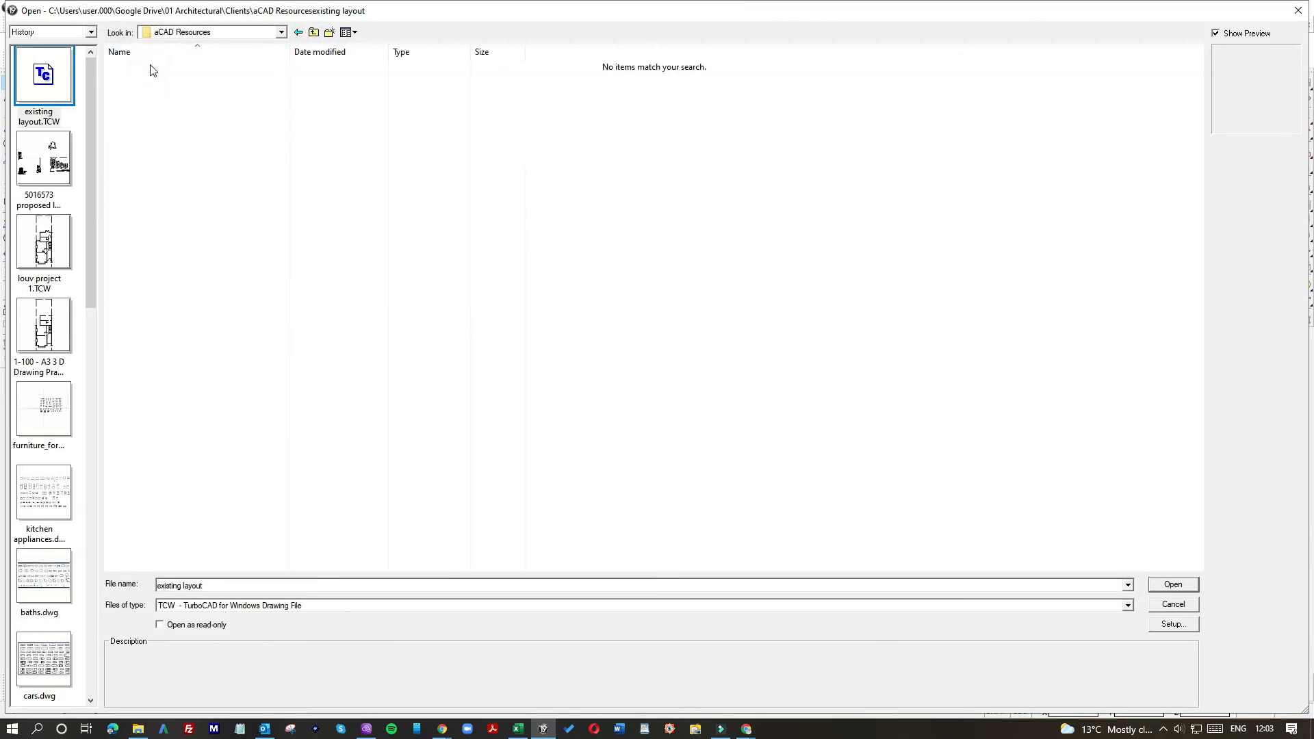
{"action": "left_click", "coordinate": [210, 606]}
{"action": "left_click", "coordinate": [200, 589]}
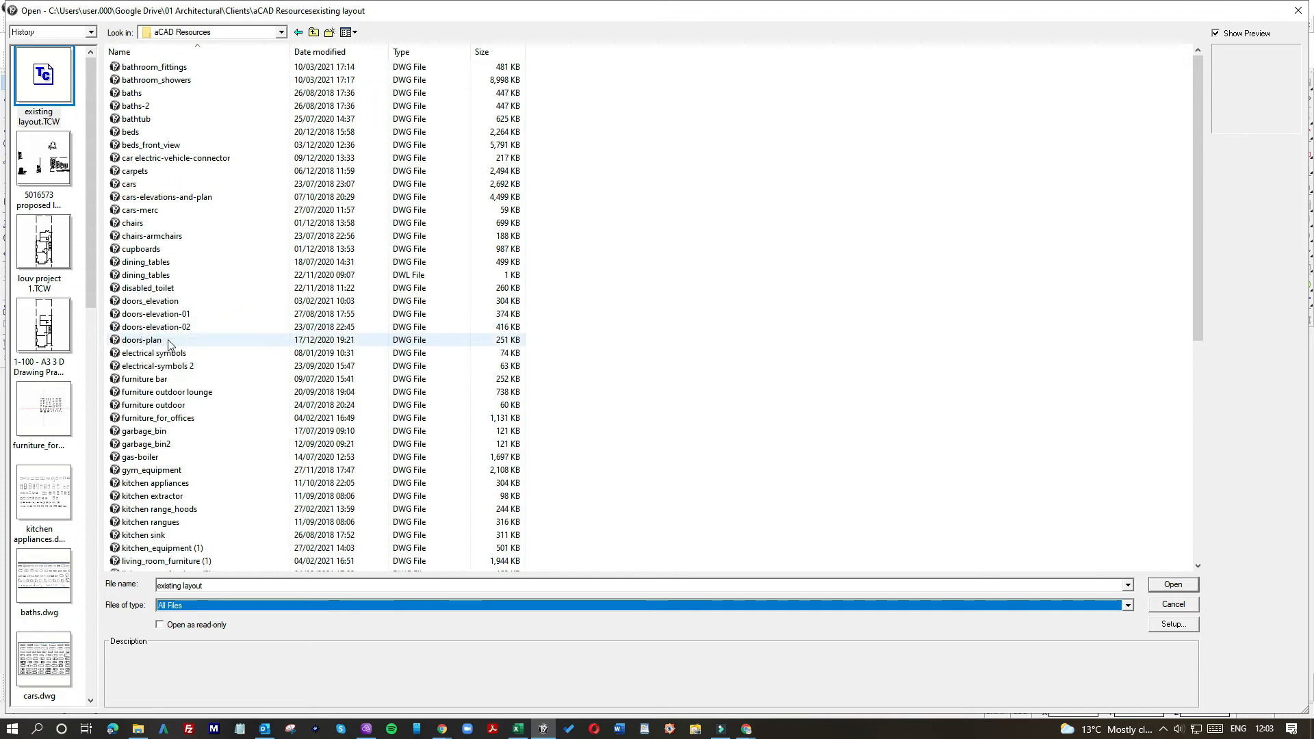
{"action": "left_click", "coordinate": [135, 352]}
{"action": "double_click", "coordinate": [136, 340]}
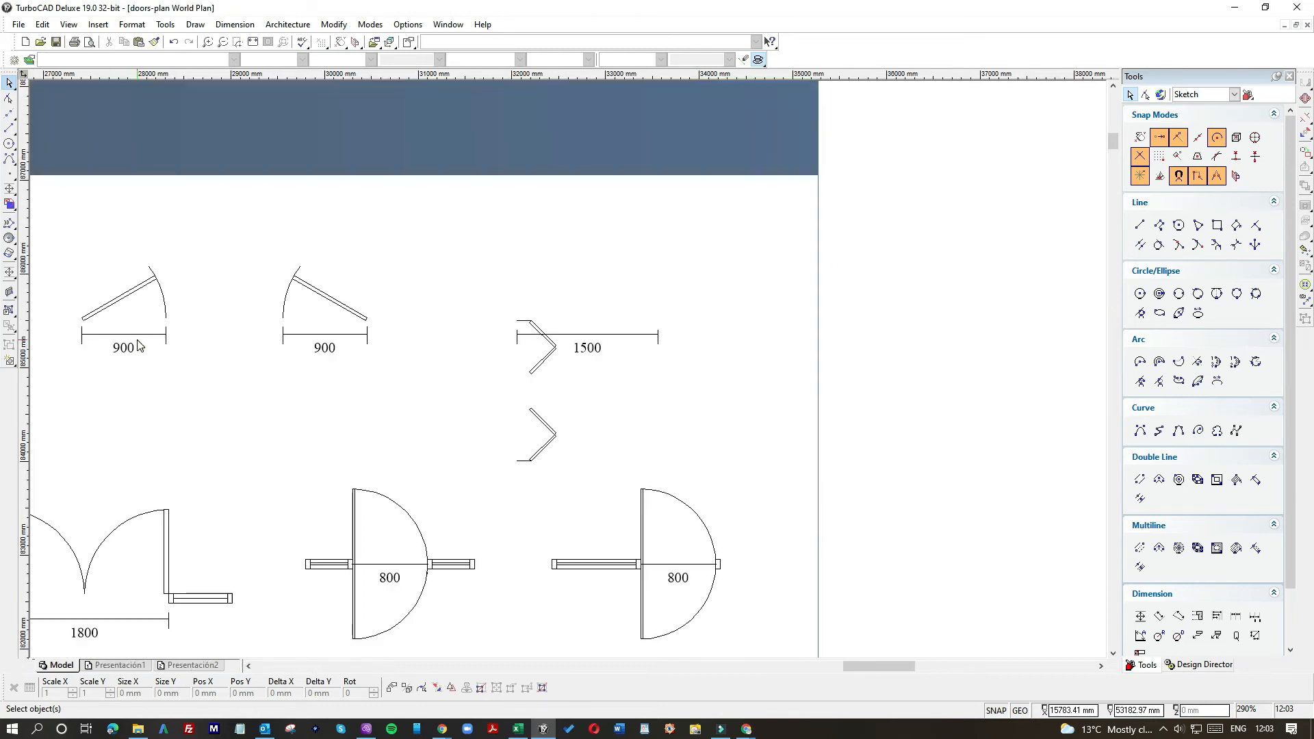
Examine the door symbols, select the folding-door block with two open leaves for checking its size, and close the doors-plan drawing.
{"action": "scroll", "coordinate": [137, 335], "scroll_direction": "down", "scroll_amount": 1}
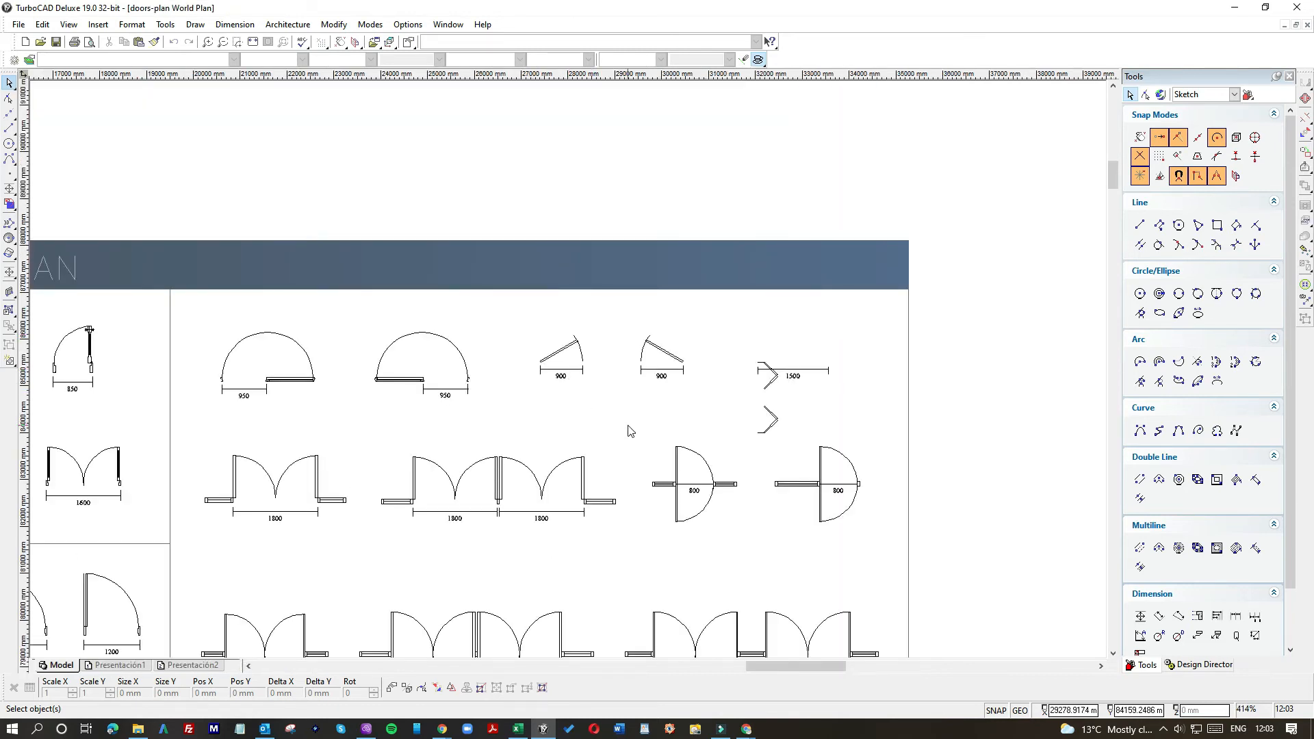
{"action": "scroll", "coordinate": [566, 378], "scroll_direction": "down", "scroll_amount": 1}
{"action": "scroll", "coordinate": [572, 375], "scroll_direction": "down", "scroll_amount": 1}
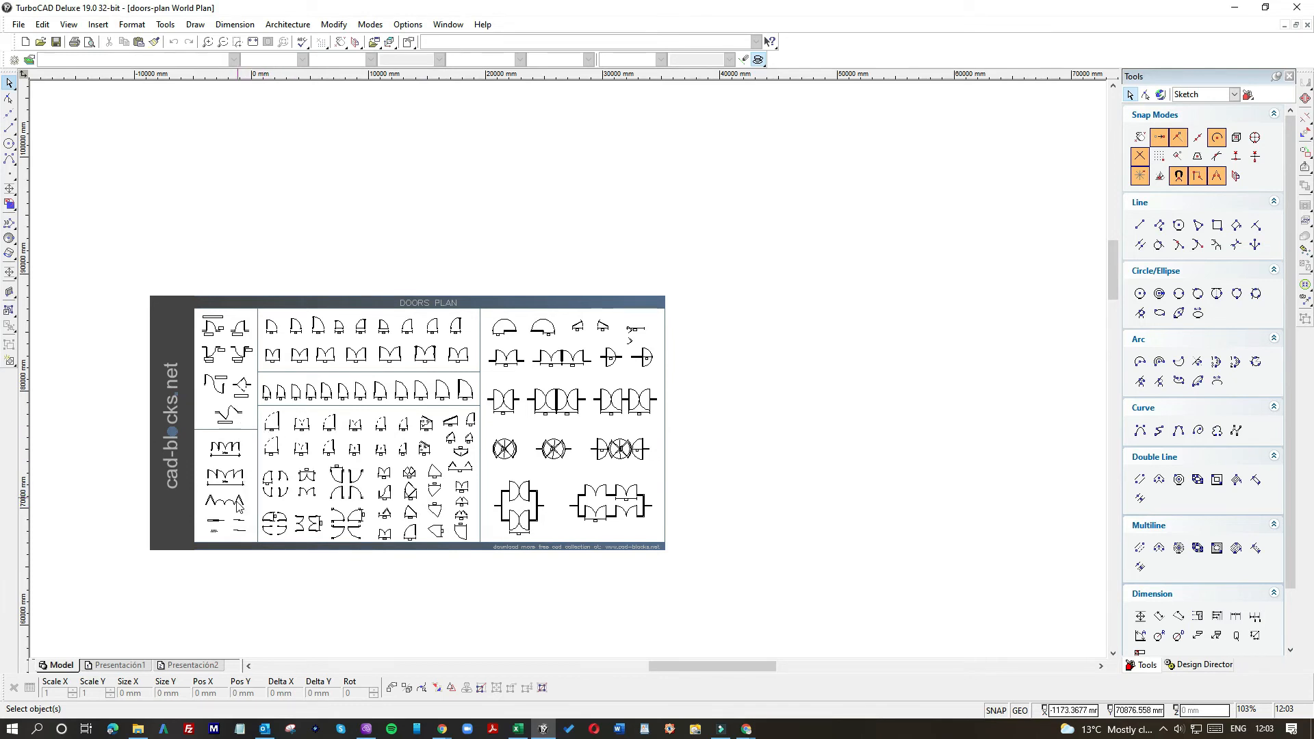
{"action": "scroll", "coordinate": [238, 505], "scroll_direction": "up", "scroll_amount": 3}
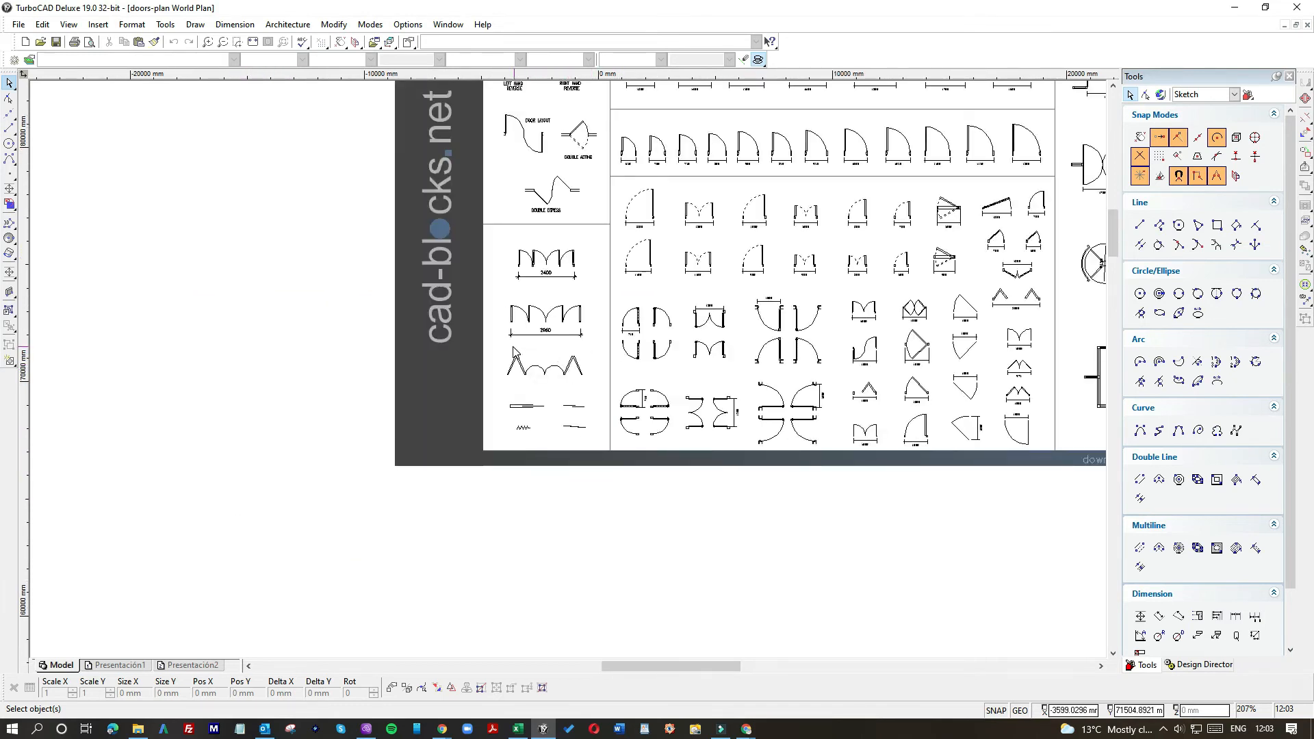
{"action": "left_click_drag", "start_coordinate": [498, 346], "coordinate": [603, 392]}
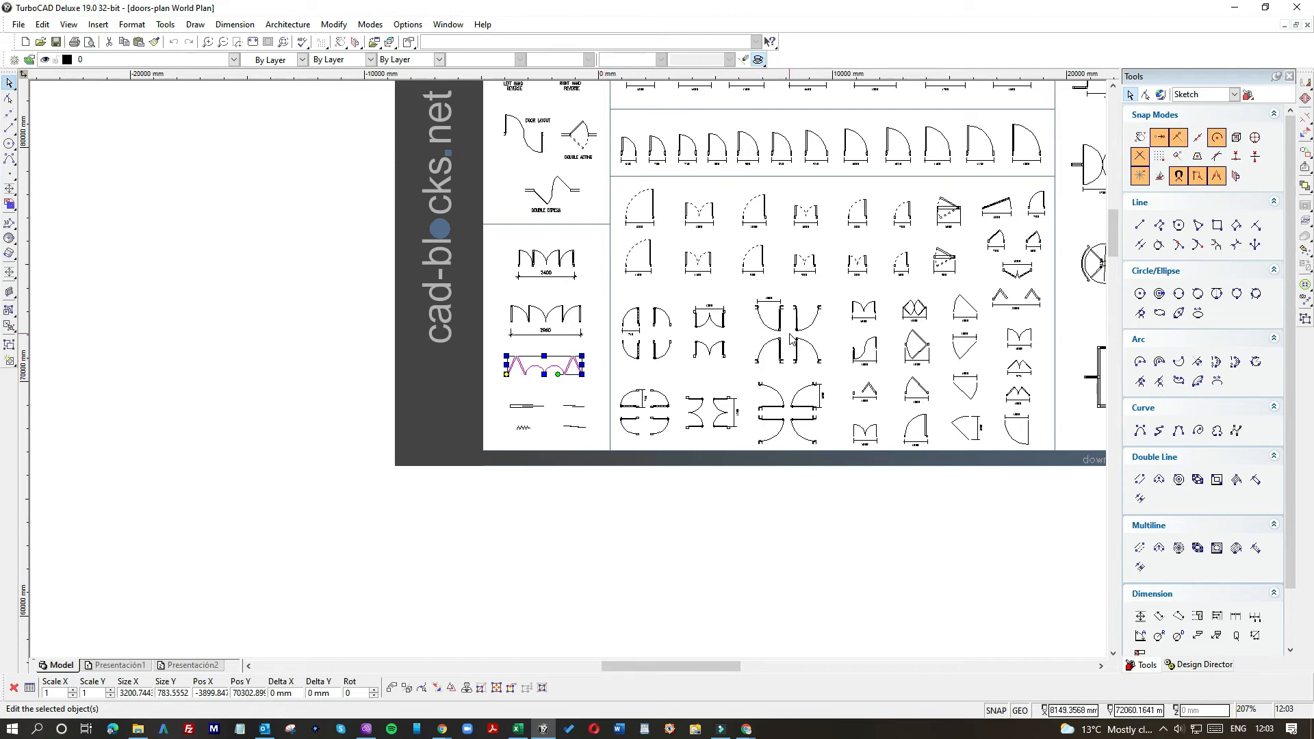
{"action": "scroll", "coordinate": [873, 327], "scroll_direction": "down", "scroll_amount": 1}
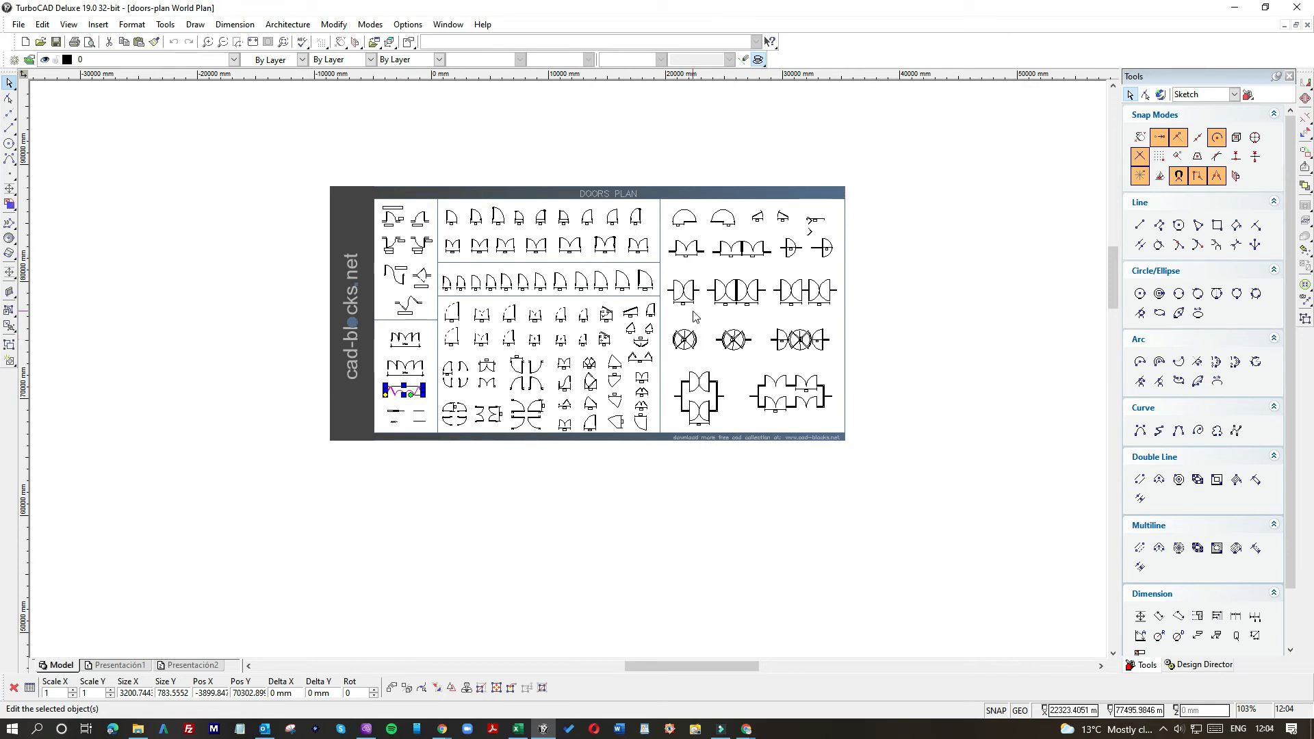
{"action": "left_click", "coordinate": [1307, 25]}
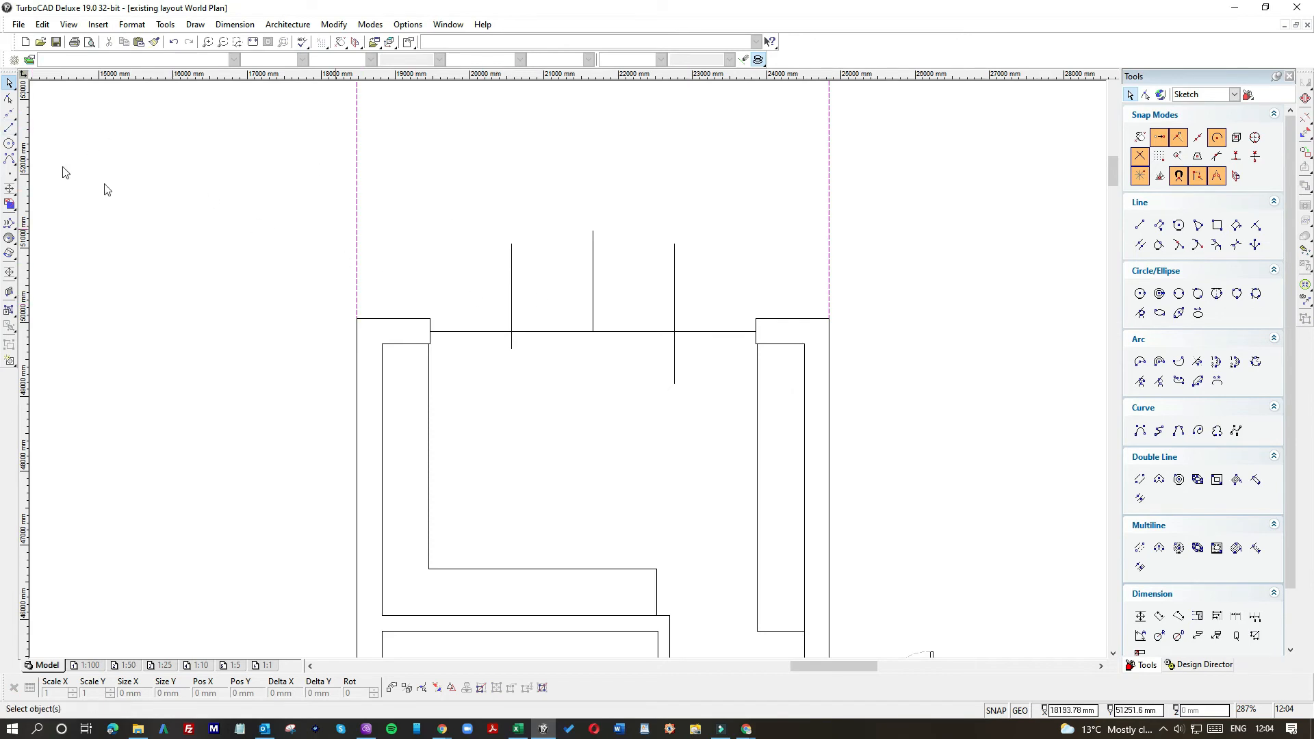
Draw a narrow upright rectangle rising from the outer corner of the rear opening's right jamb.
{"action": "left_click_drag", "start_coordinate": [9, 129], "coordinate": [56, 267]}
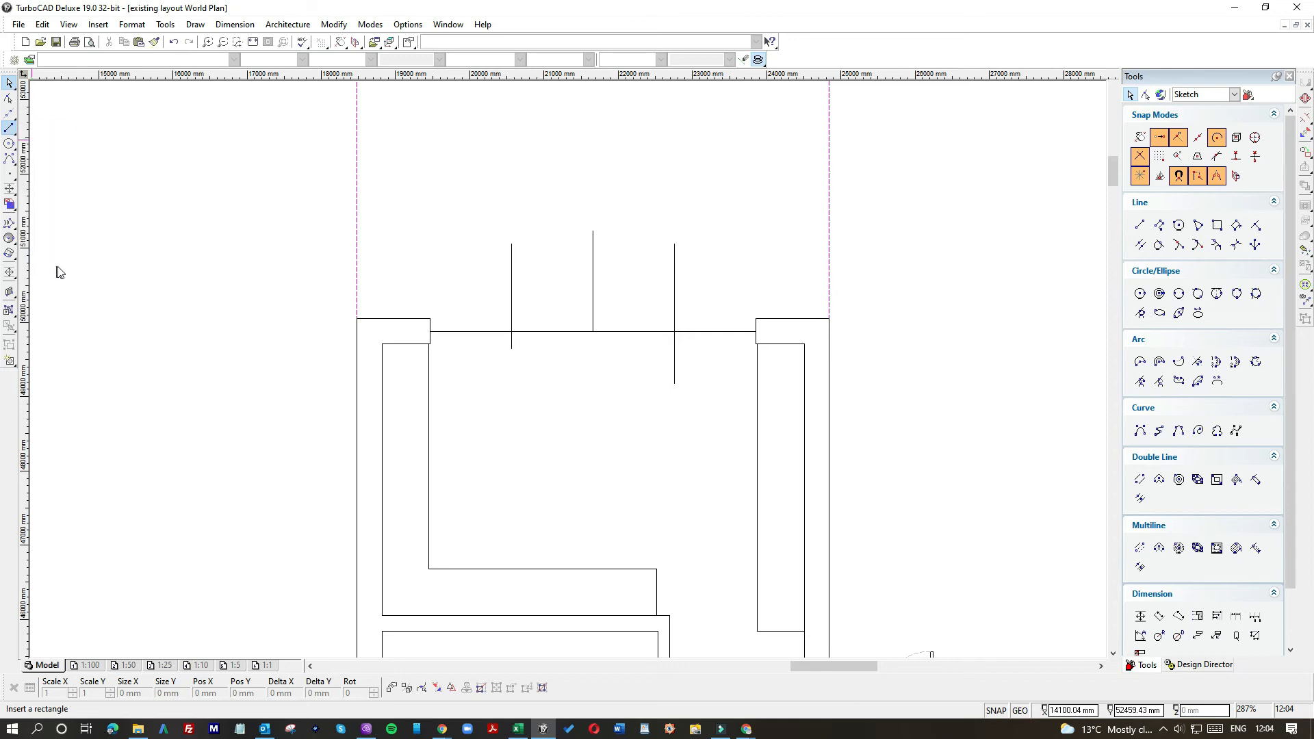
{"action": "left_click", "coordinate": [756, 318]}
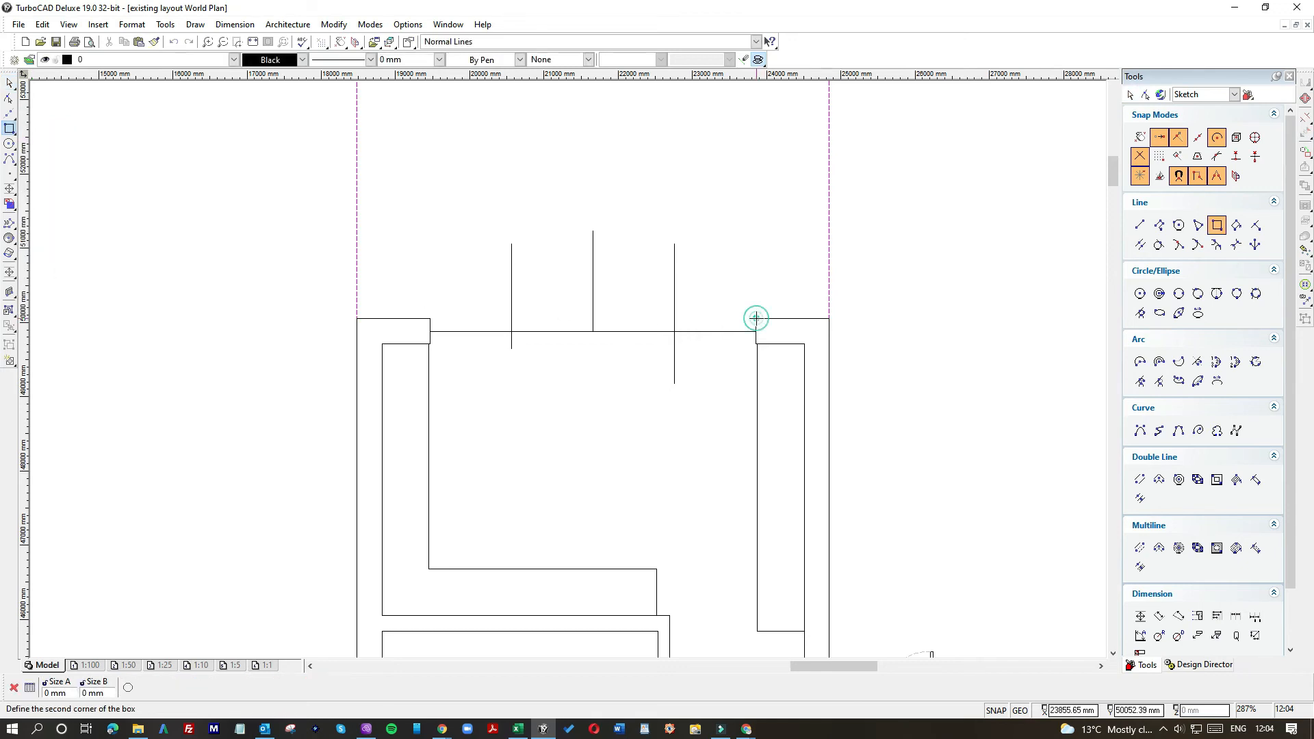
{"action": "left_click", "coordinate": [727, 200]}
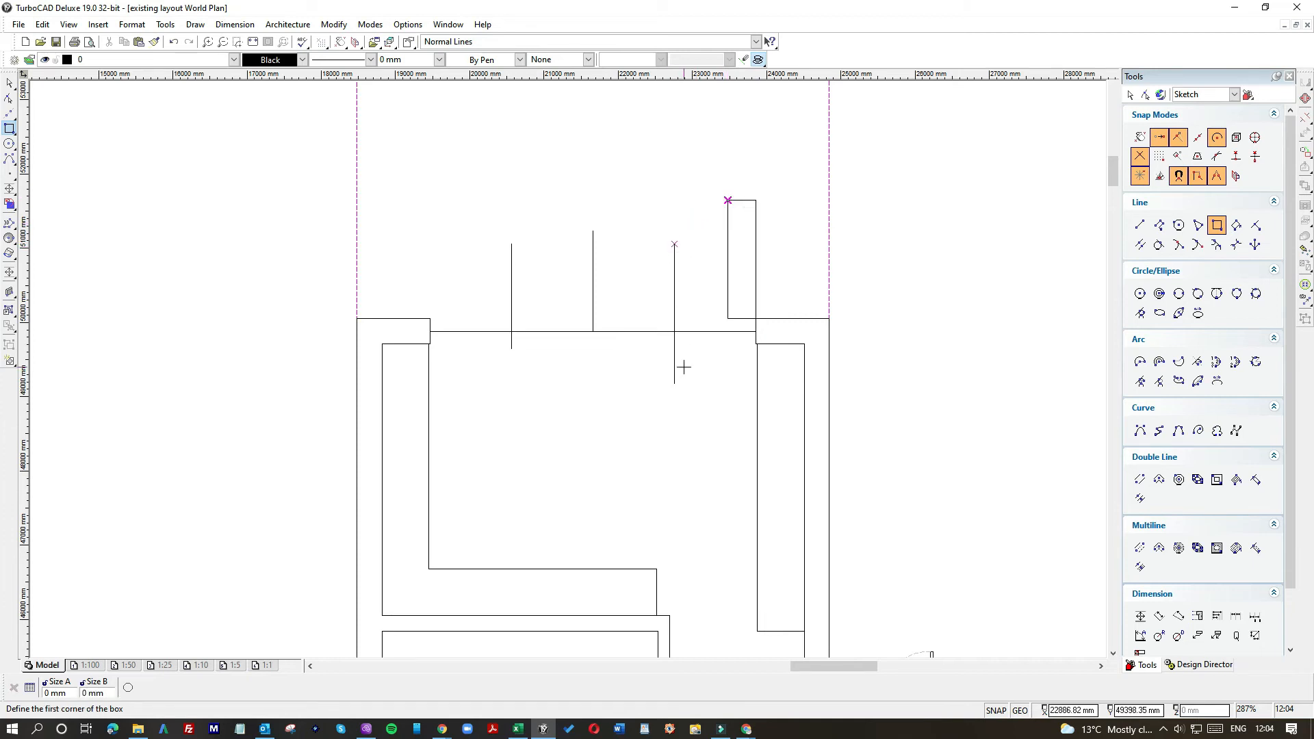
{"action": "key", "text": "Escape"}
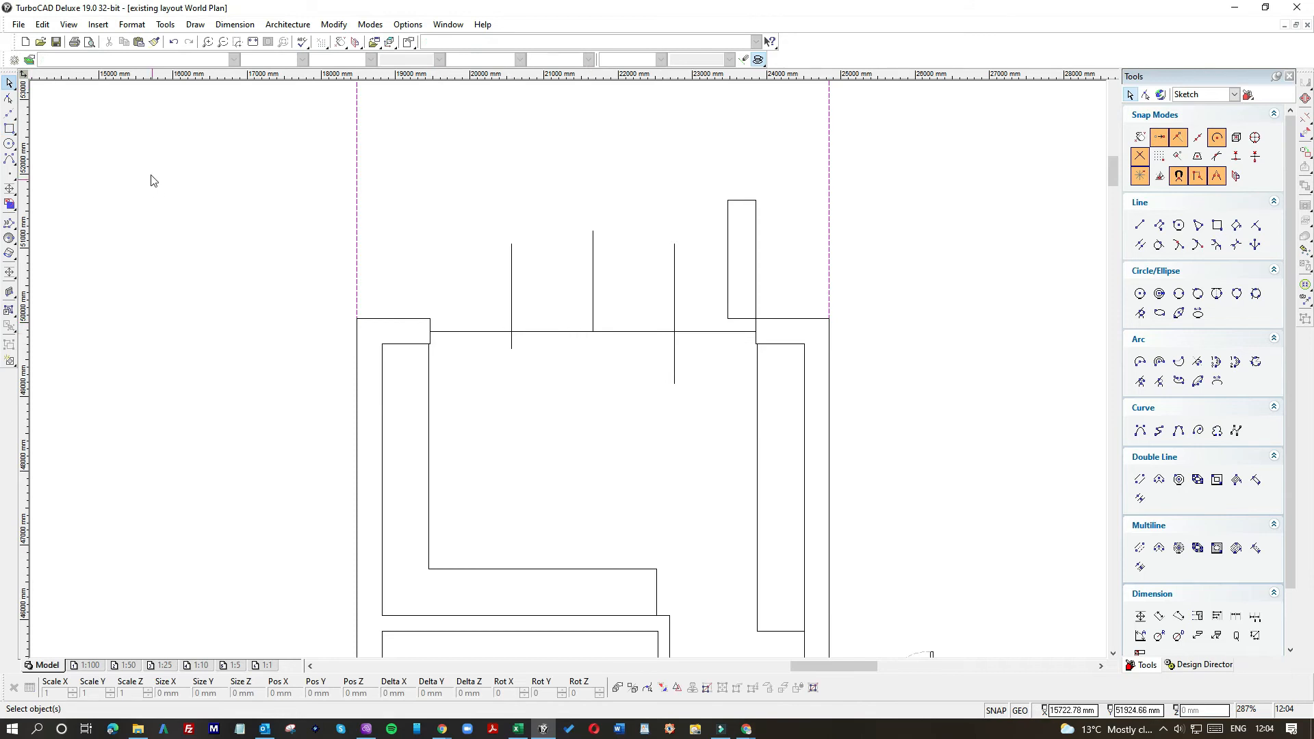
Draw a 30 mm line down from the left jamb's outer corner and a horizontal line from its end across to the right jamb.
{"action": "left_click_drag", "start_coordinate": [12, 130], "coordinate": [28, 141]}
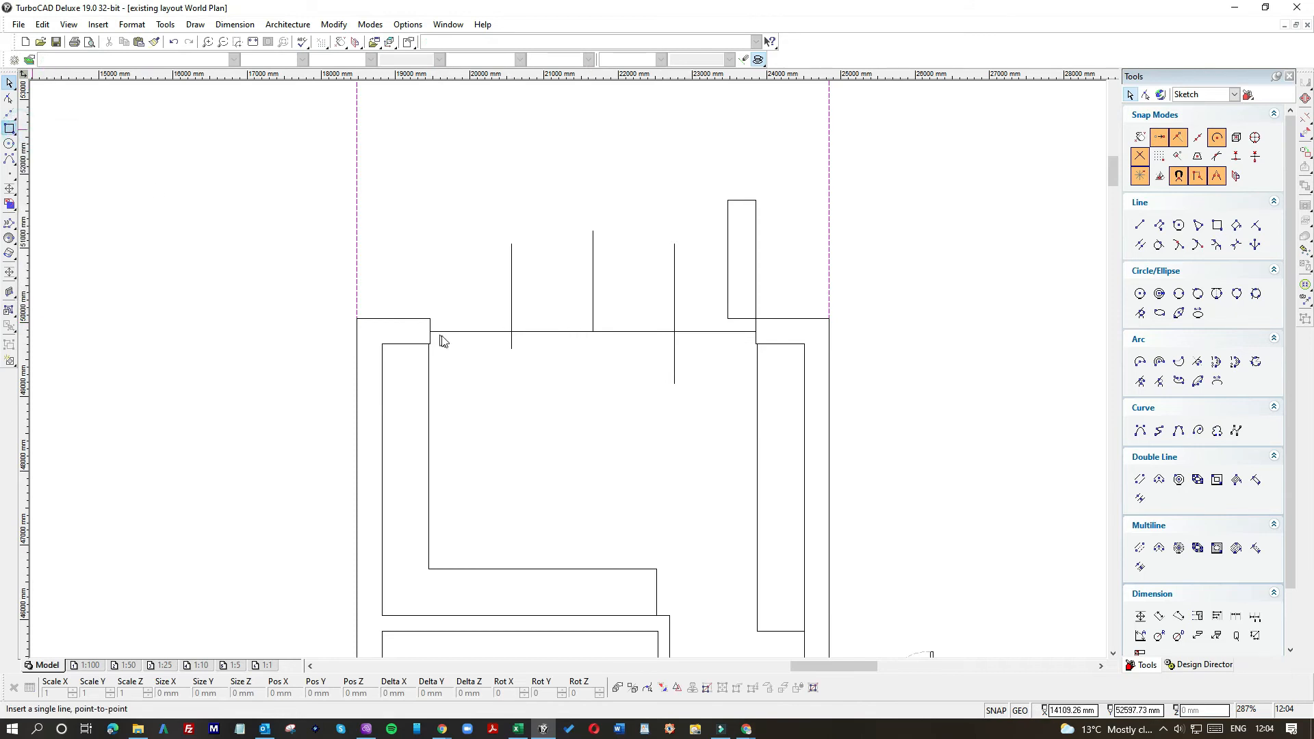
{"action": "scroll", "coordinate": [442, 336], "scroll_direction": "down", "scroll_amount": 1}
{"action": "scroll", "coordinate": [572, 357], "scroll_direction": "down", "scroll_amount": 1}
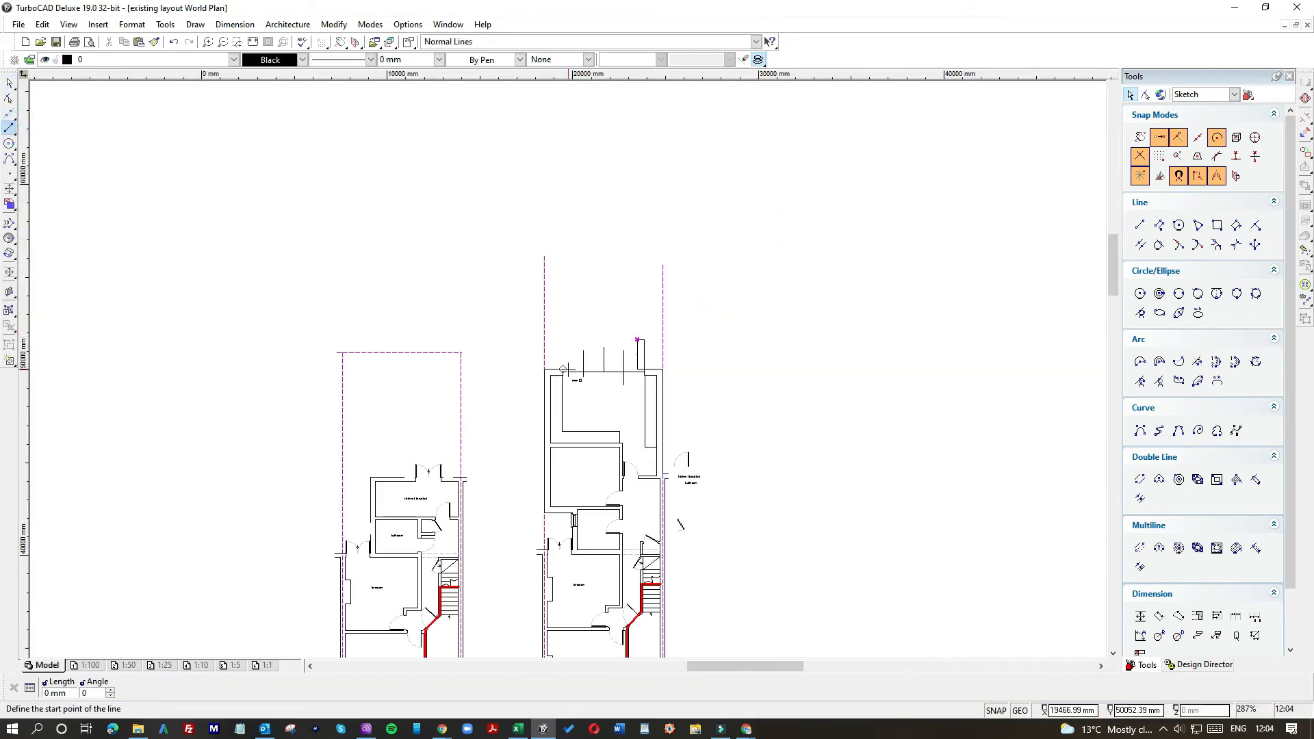
{"action": "scroll", "coordinate": [568, 348], "scroll_direction": "up", "scroll_amount": 3}
{"action": "scroll", "coordinate": [567, 368], "scroll_direction": "up", "scroll_amount": 1}
{"action": "left_click", "coordinate": [529, 299]}
{"action": "type", "text": "3"}
{"action": "key", "text": "Return"}
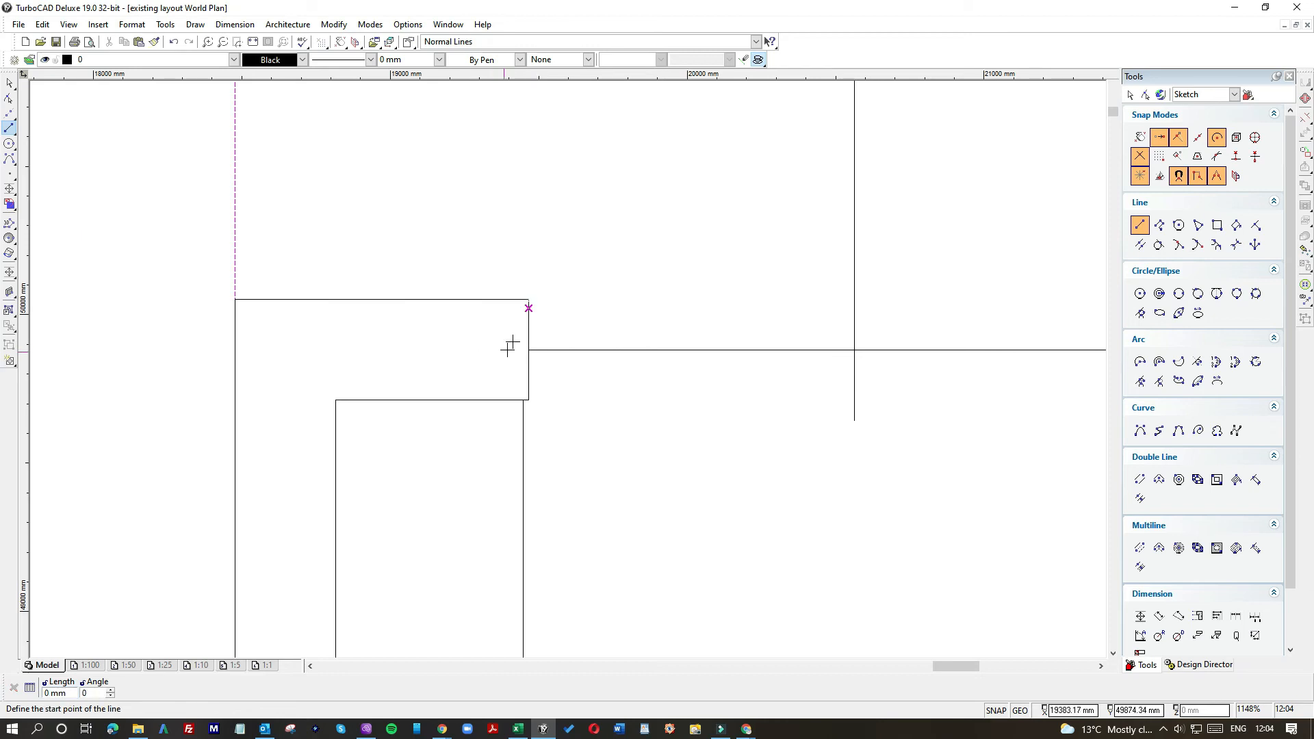
{"action": "left_click", "coordinate": [528, 307]}
{"action": "scroll", "coordinate": [703, 308], "scroll_direction": "down", "scroll_amount": 4}
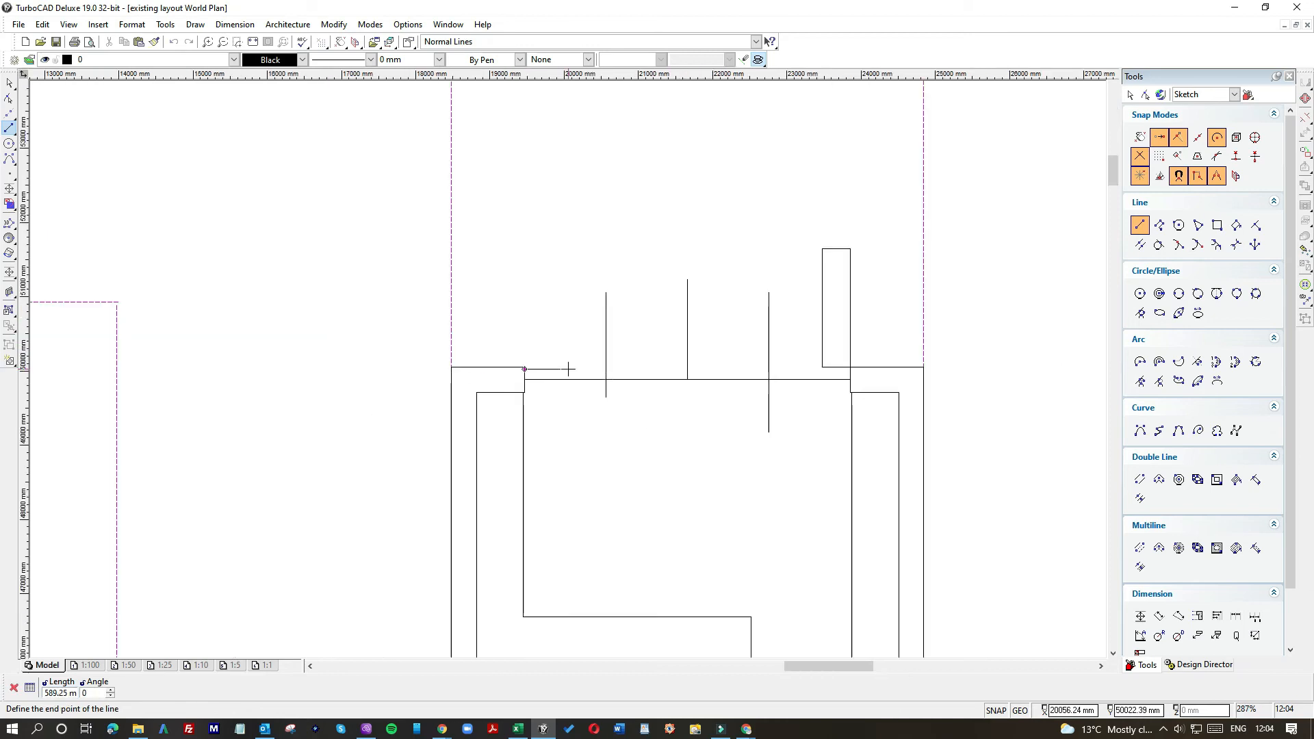
{"action": "left_click", "coordinate": [848, 368]}
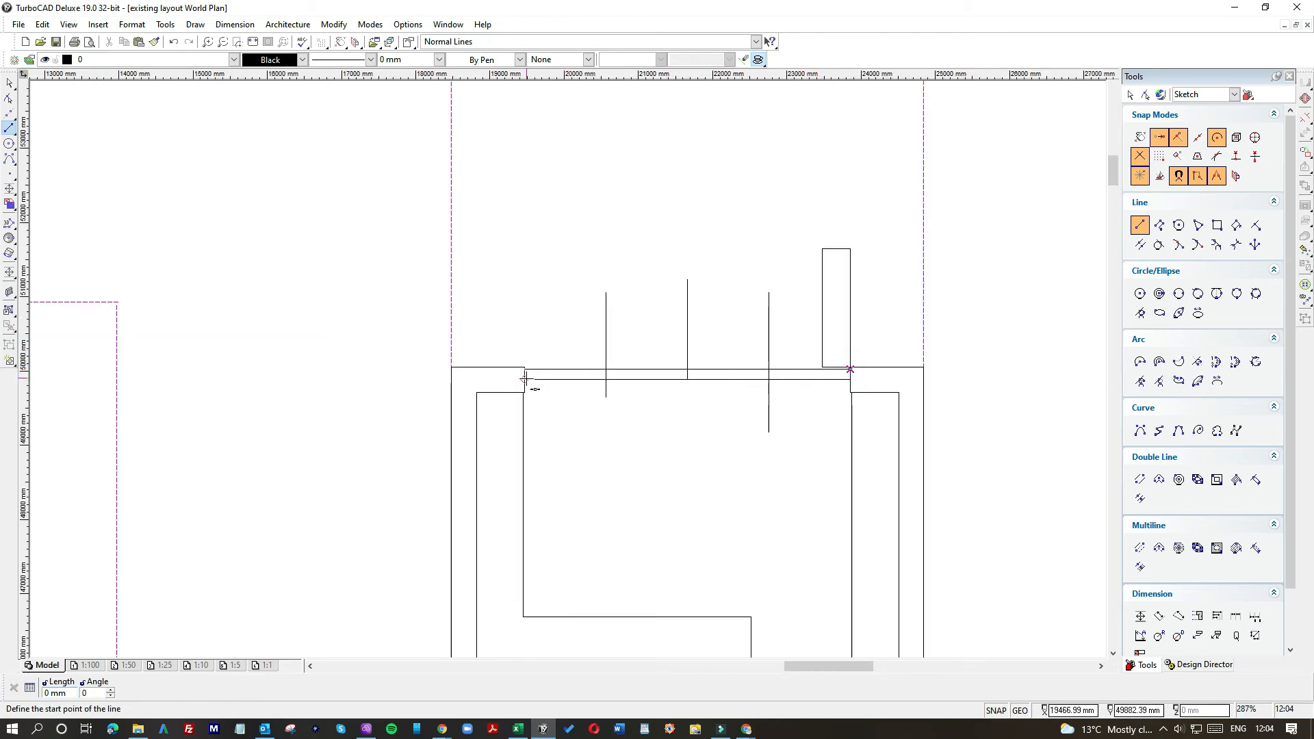
Delete the original centre line across the rear opening, keeping the new outer frame line.
{"action": "scroll", "coordinate": [566, 366], "scroll_direction": "up", "scroll_amount": 2}
{"action": "scroll", "coordinate": [565, 367], "scroll_direction": "up", "scroll_amount": 2}
{"action": "left_click", "coordinate": [10, 83]}
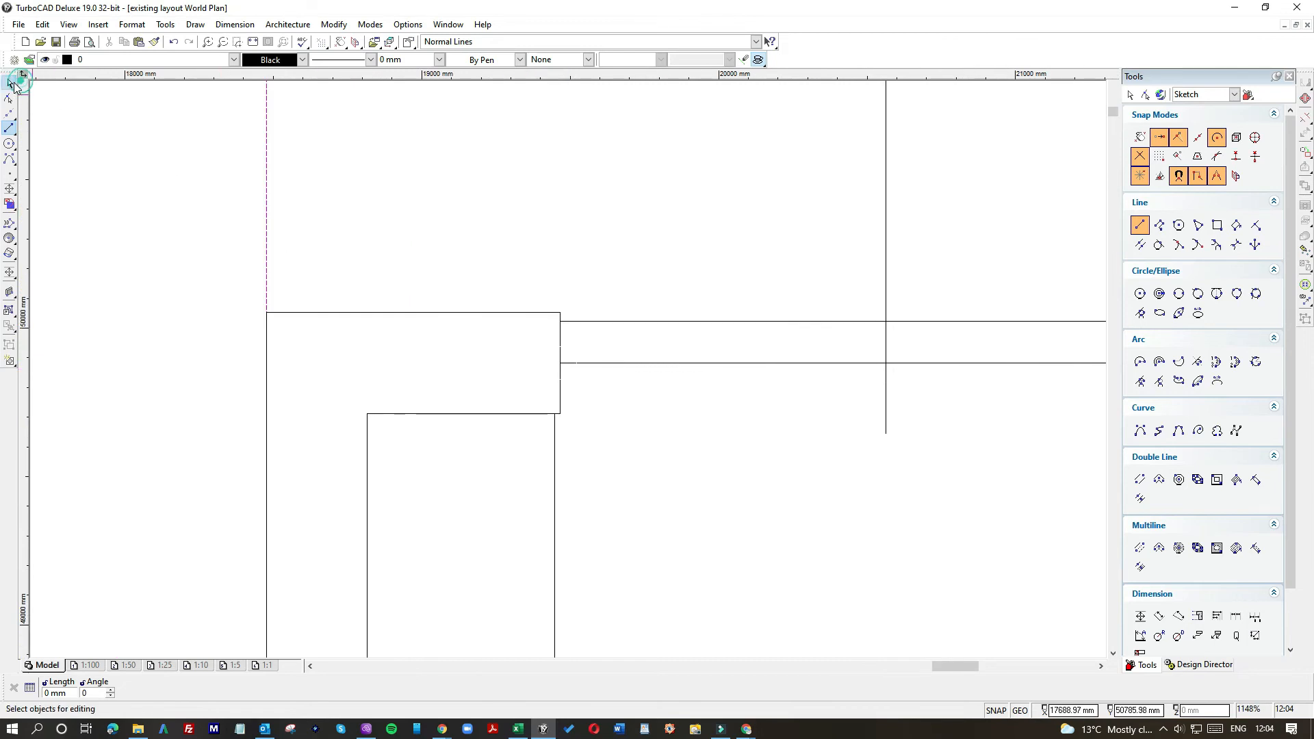
{"action": "left_click", "coordinate": [847, 362]}
{"action": "key", "text": "Delete"}
Draw a 100 mm line downward from the outer frame line at the middle divider, and a horizontal line from its end to the right jamb.
{"action": "left_click", "coordinate": [10, 128]}
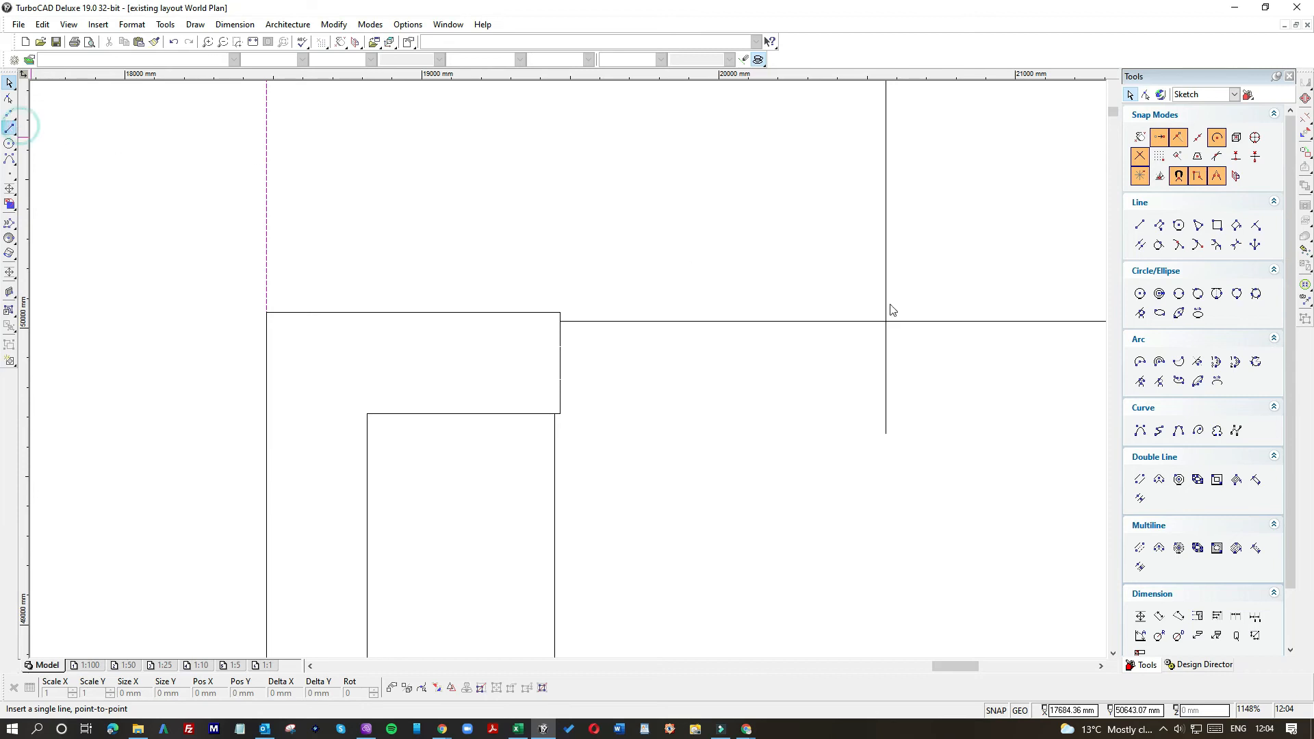
{"action": "scroll", "coordinate": [944, 339], "scroll_direction": "down", "scroll_amount": 2}
{"action": "left_click", "coordinate": [692, 361]}
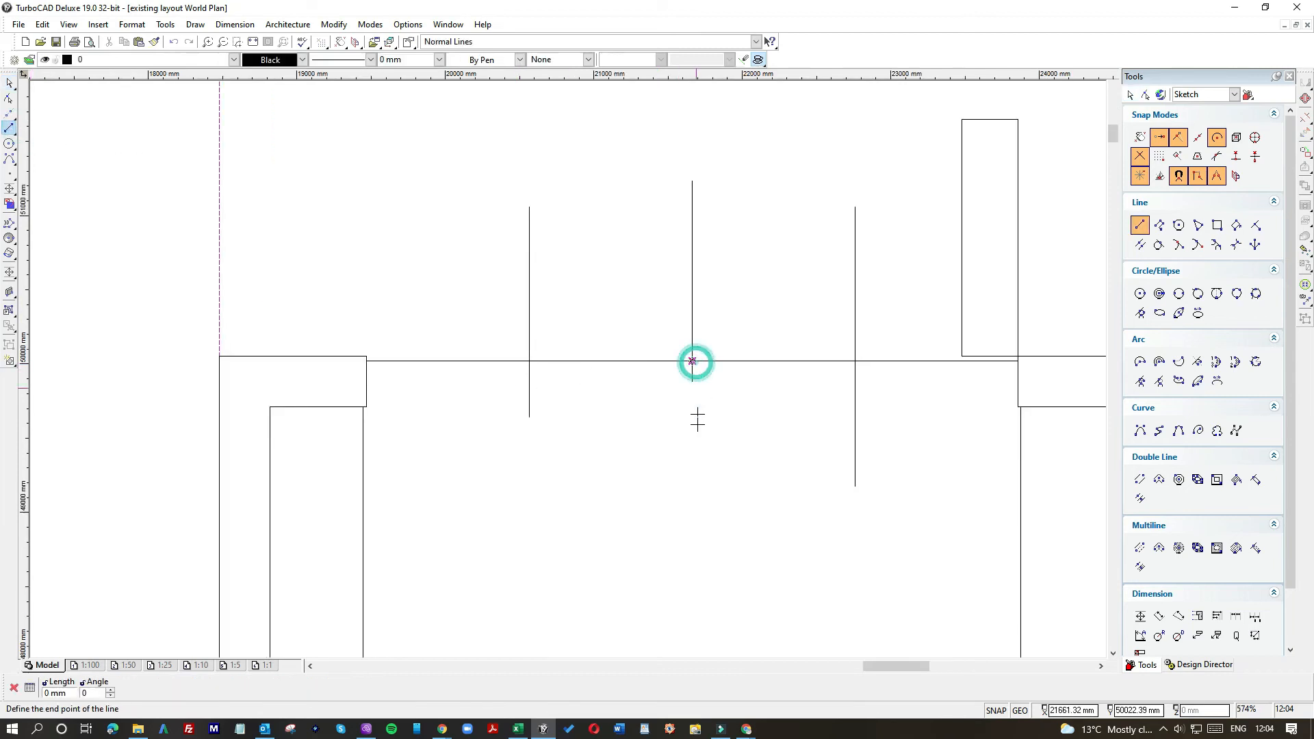
{"action": "key", "text": "Tab"}
{"action": "type", "text": "1"}
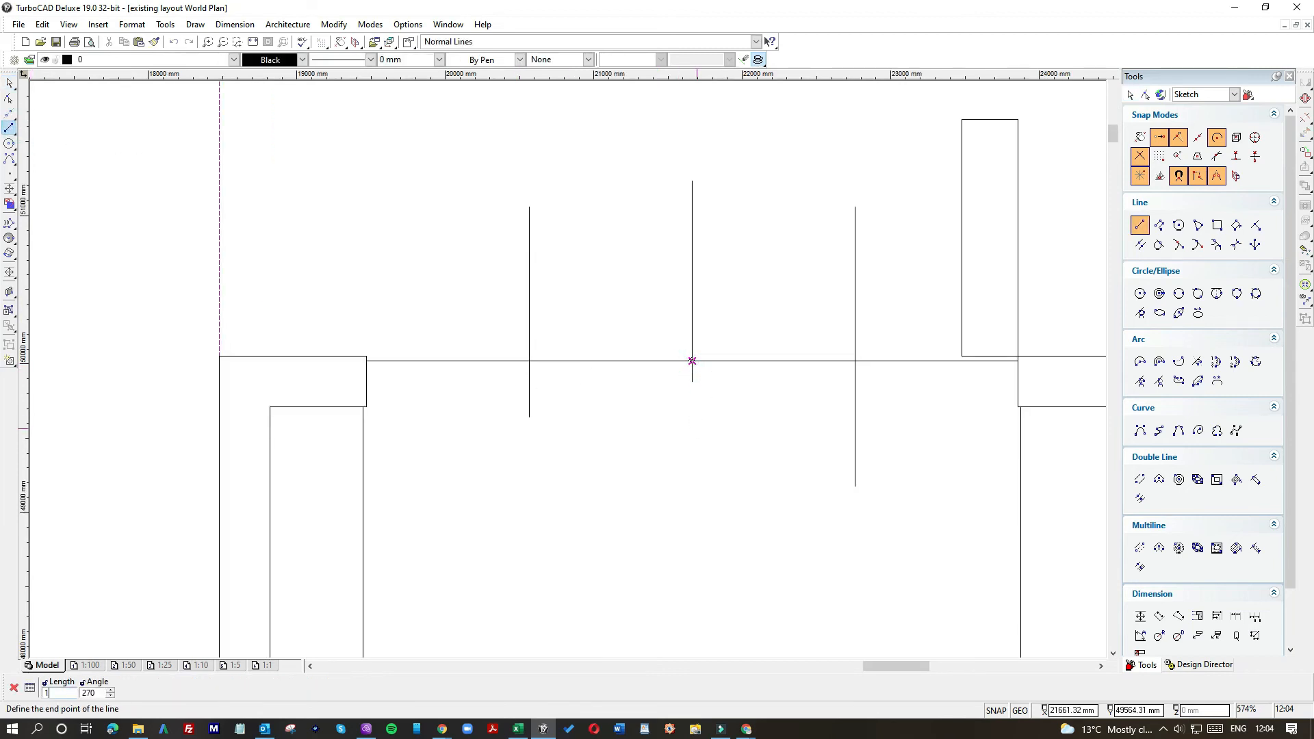
{"action": "type", "text": "00"}
{"action": "key", "text": "Return"}
{"action": "scroll", "coordinate": [693, 378], "scroll_direction": "up", "scroll_amount": 3}
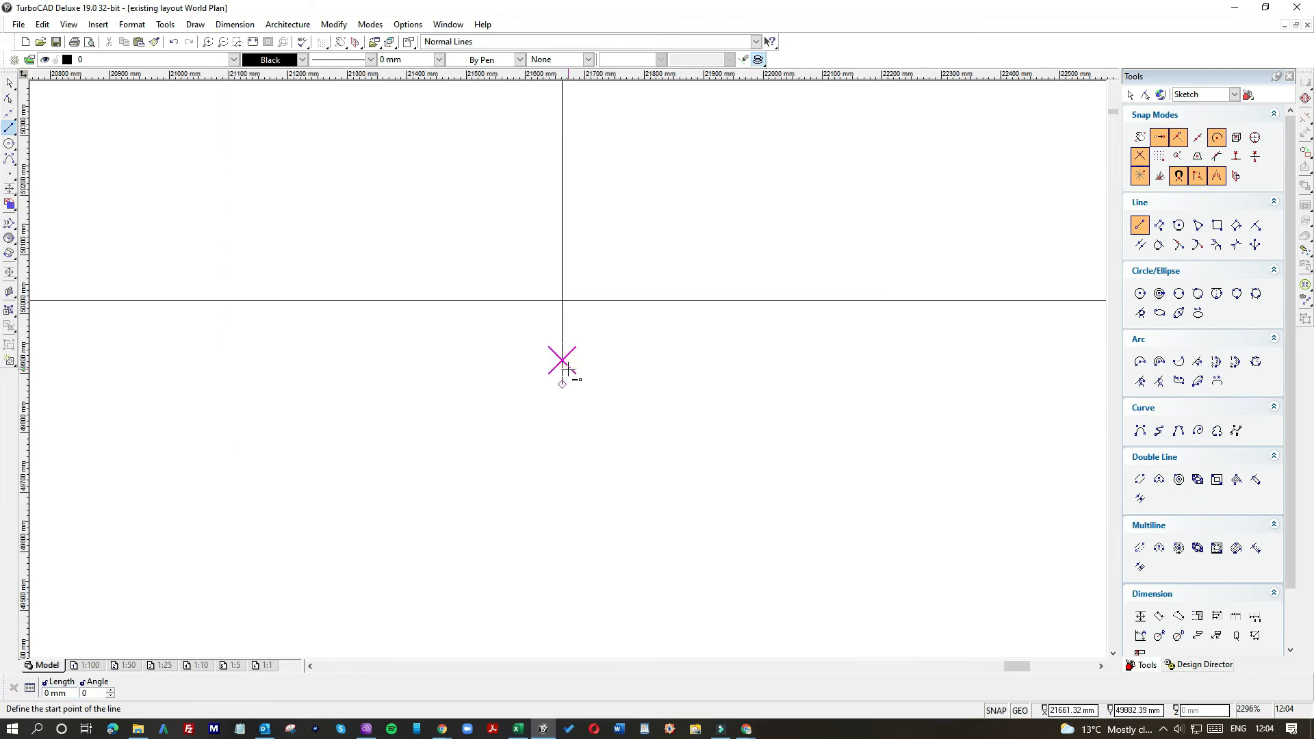
{"action": "left_click", "coordinate": [562, 360]}
{"action": "scroll", "coordinate": [566, 367], "scroll_direction": "down", "scroll_amount": 3}
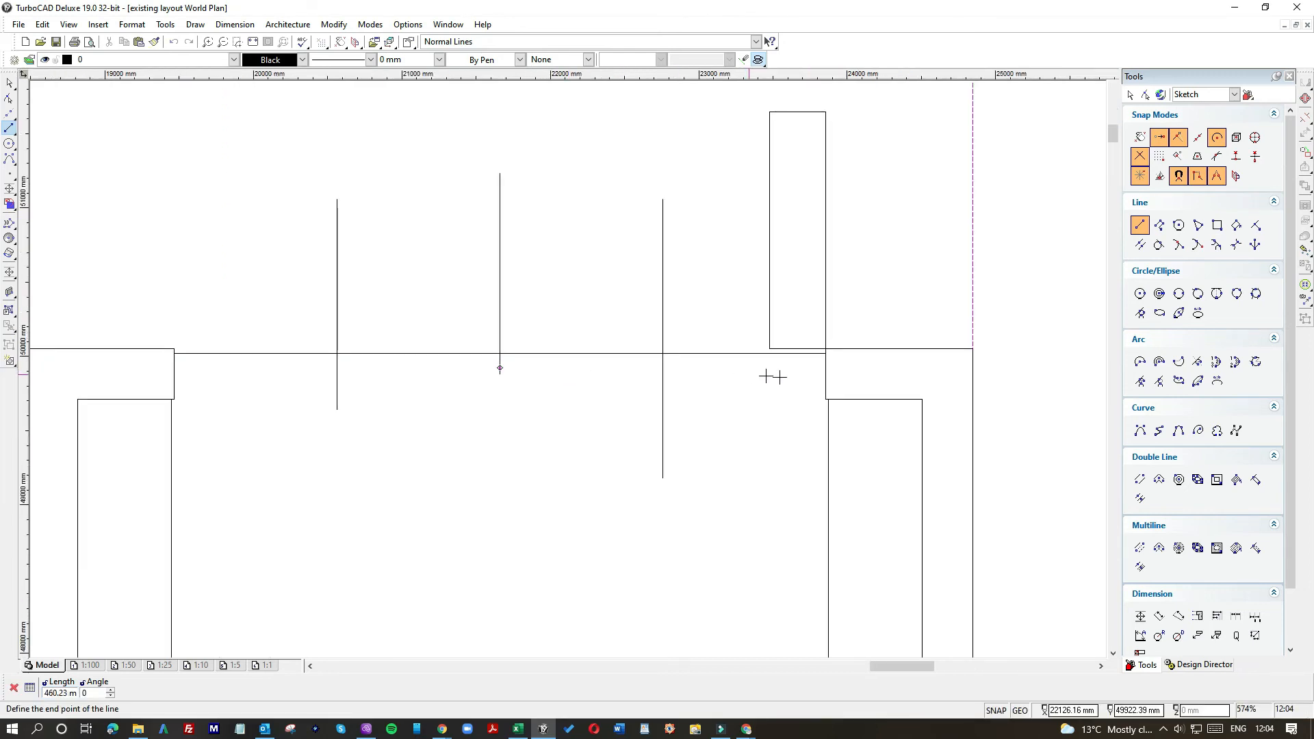
{"action": "left_click", "coordinate": [823, 370]}
{"action": "key", "text": "Escape"}
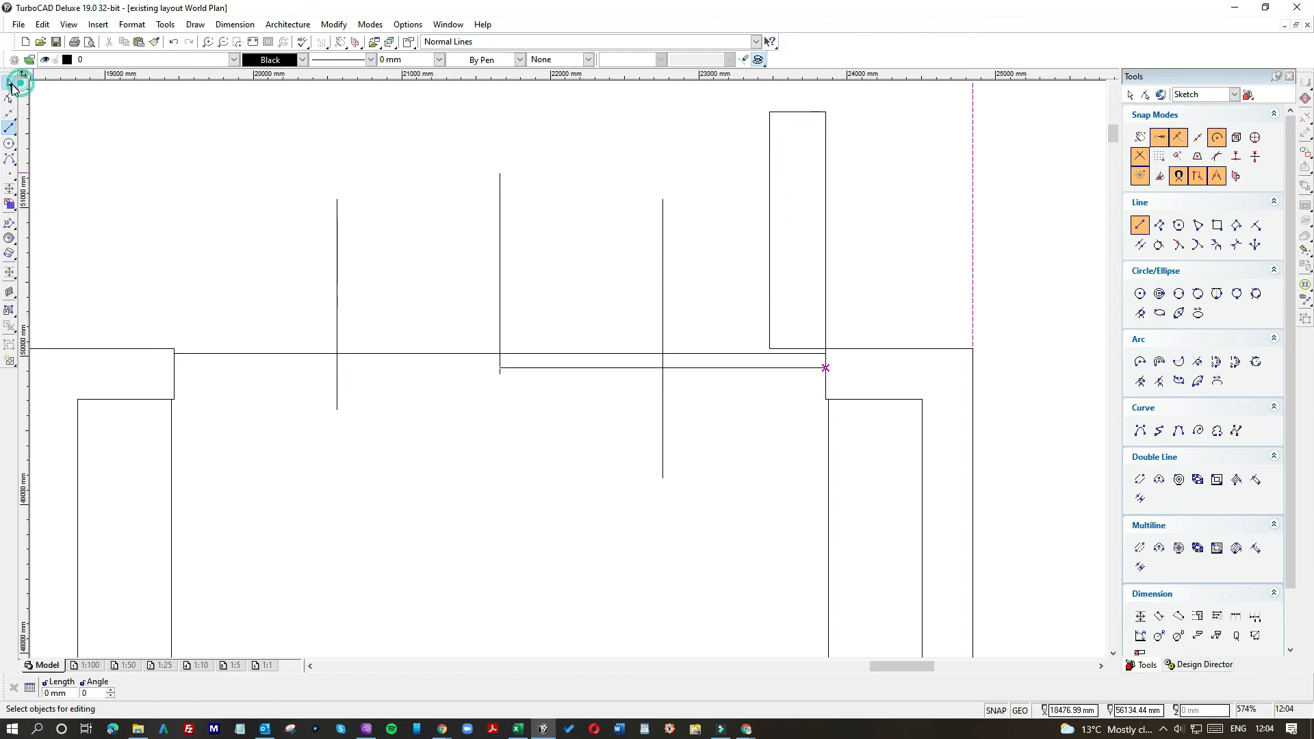
Stretch the inner frame line from the middle divider to the left jamb so it spans the whole rear opening.
{"action": "left_click", "coordinate": [531, 368]}
{"action": "left_click", "coordinate": [499, 368]}
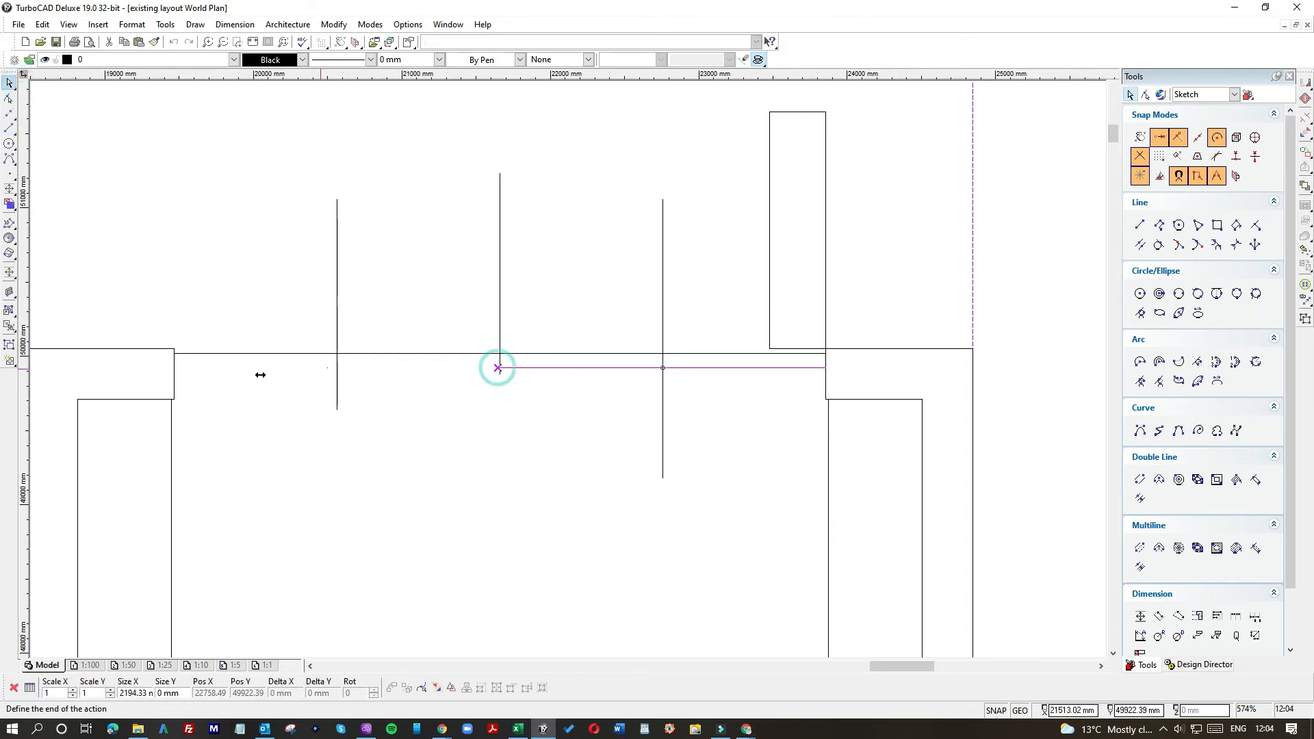
{"action": "left_click", "coordinate": [174, 370]}
{"action": "left_click", "coordinate": [421, 419]}
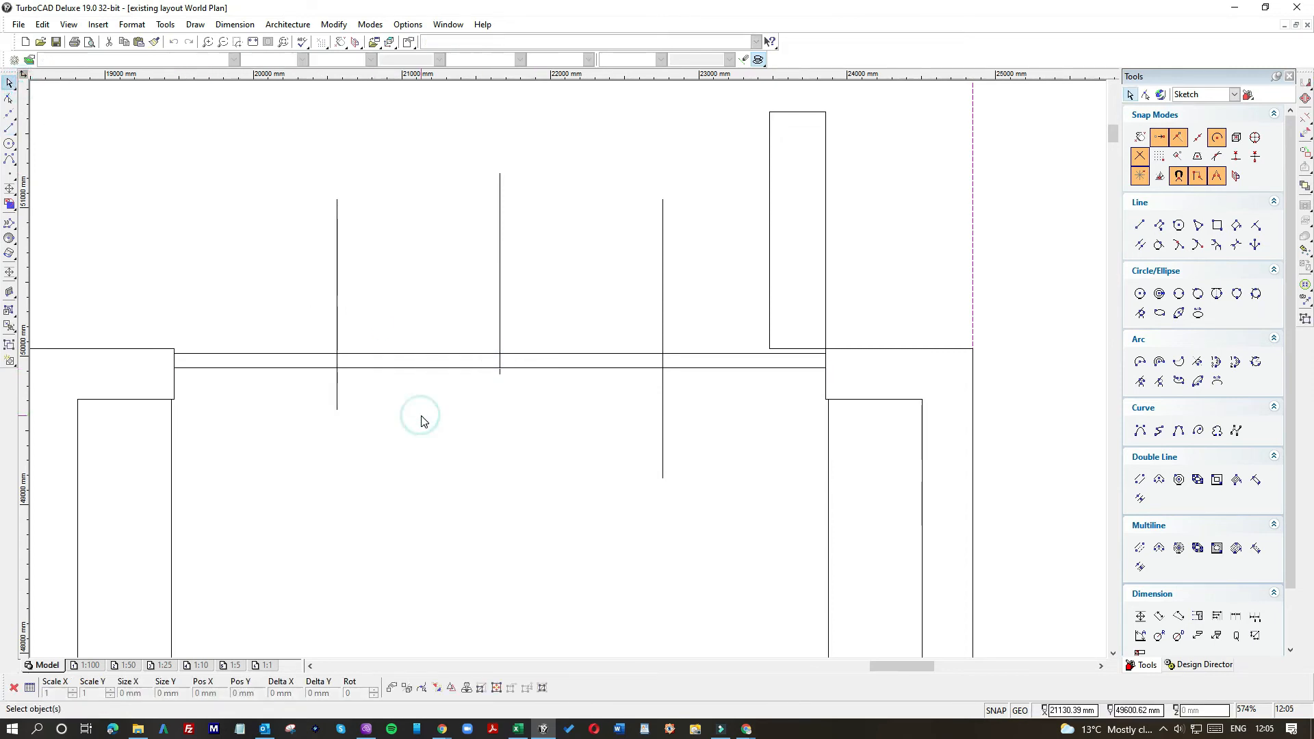
Draw a 50 mm line along the outer frame line from the left jamb, and a vertical line from its end to the inner frame line.
{"action": "left_click_drag", "start_coordinate": [8, 128], "coordinate": [28, 139]}
{"action": "left_click", "coordinate": [28, 139]}
{"action": "scroll", "coordinate": [321, 354], "scroll_direction": "up", "scroll_amount": 1}
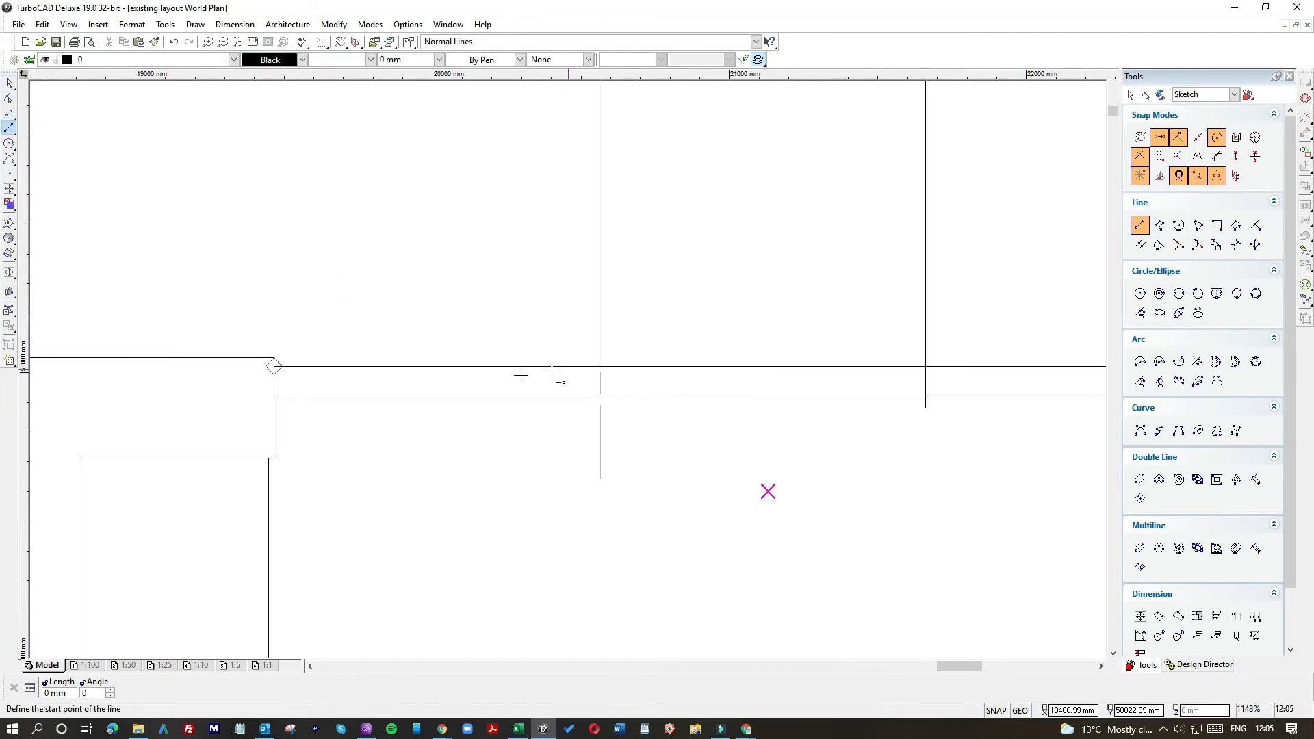
{"action": "left_click", "coordinate": [273, 366]}
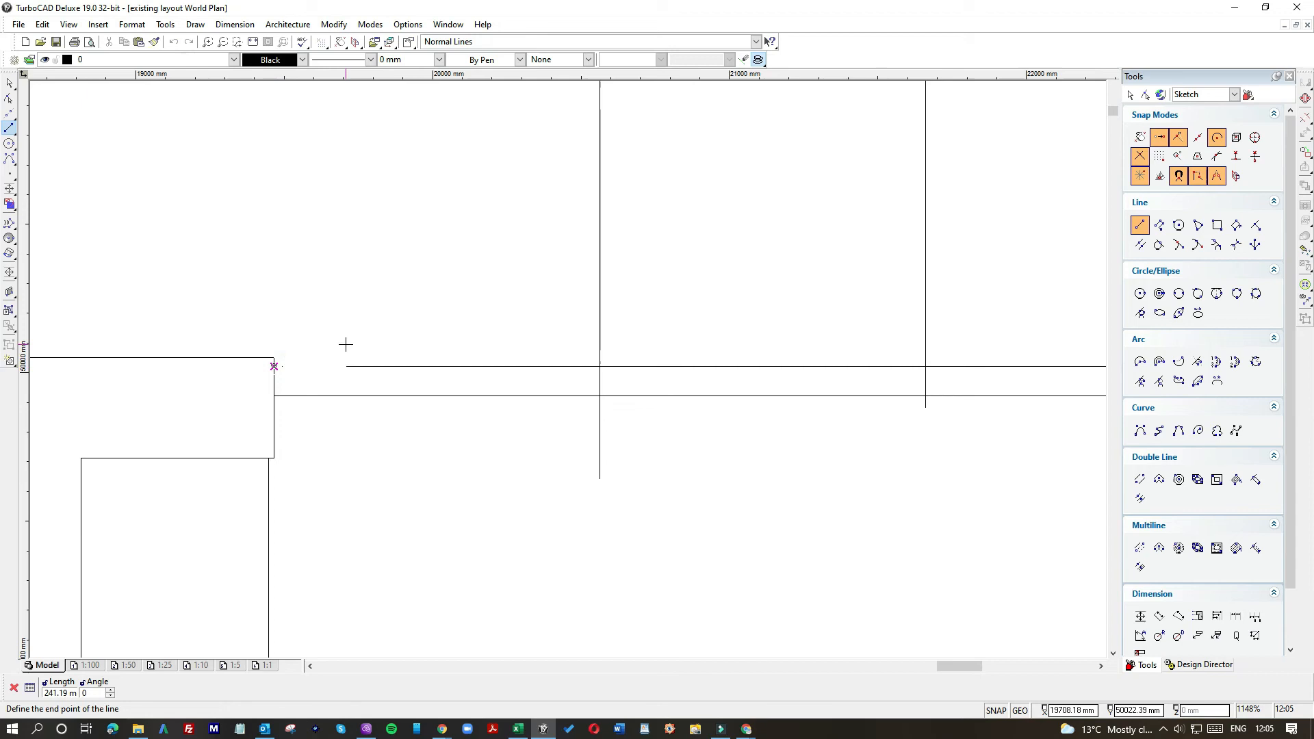
{"action": "type", "text": "50"}
{"action": "key", "text": "Return"}
{"action": "left_click", "coordinate": [289, 396]}
{"action": "key", "text": "Escape"}
Delete the 50 mm helper line at the left jamb, keeping the vertical frame line.
{"action": "left_click_drag", "start_coordinate": [277, 360], "coordinate": [308, 410]}
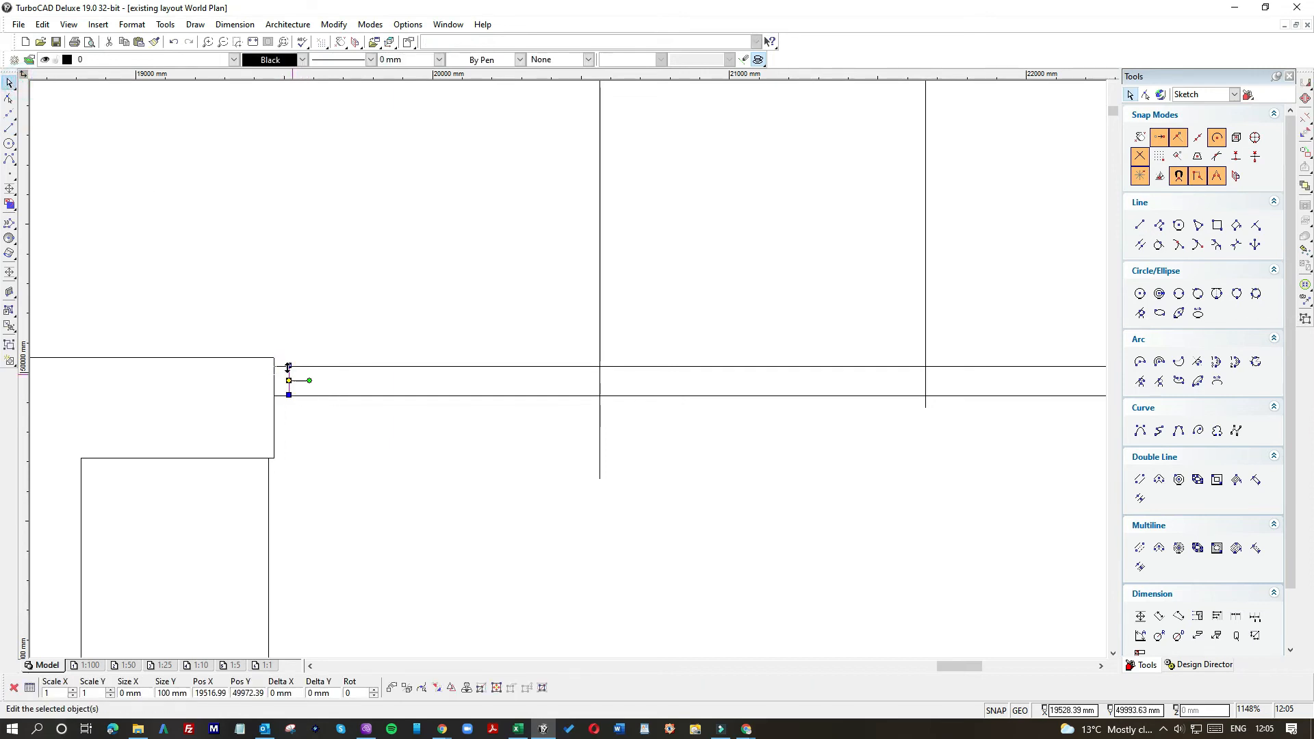
{"action": "left_click_drag", "start_coordinate": [261, 349], "coordinate": [312, 378]}
{"action": "key", "text": "Delete"}
{"action": "scroll", "coordinate": [505, 459], "scroll_direction": "down", "scroll_amount": 1}
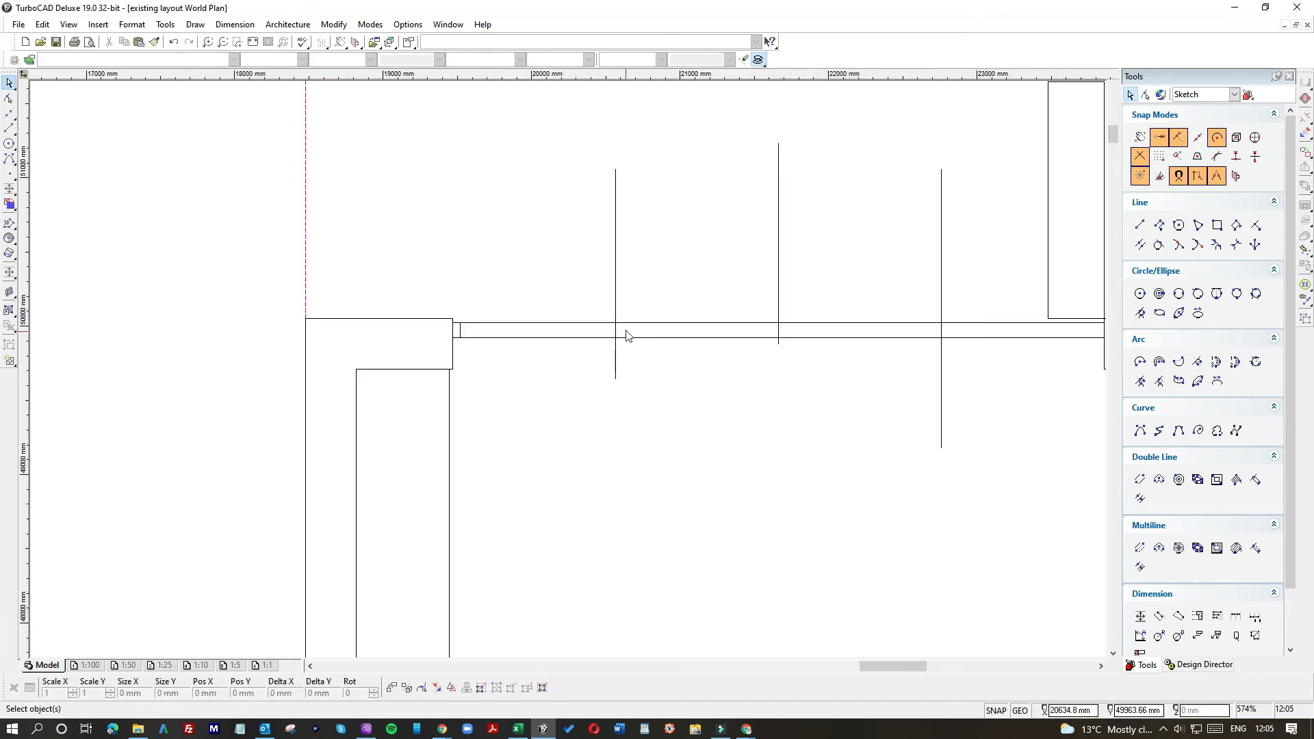
Draw a 50 mm line along the outer frame line leftward from the left divider, and a vertical line downward from its end.
{"action": "left_click", "coordinate": [9, 128]}
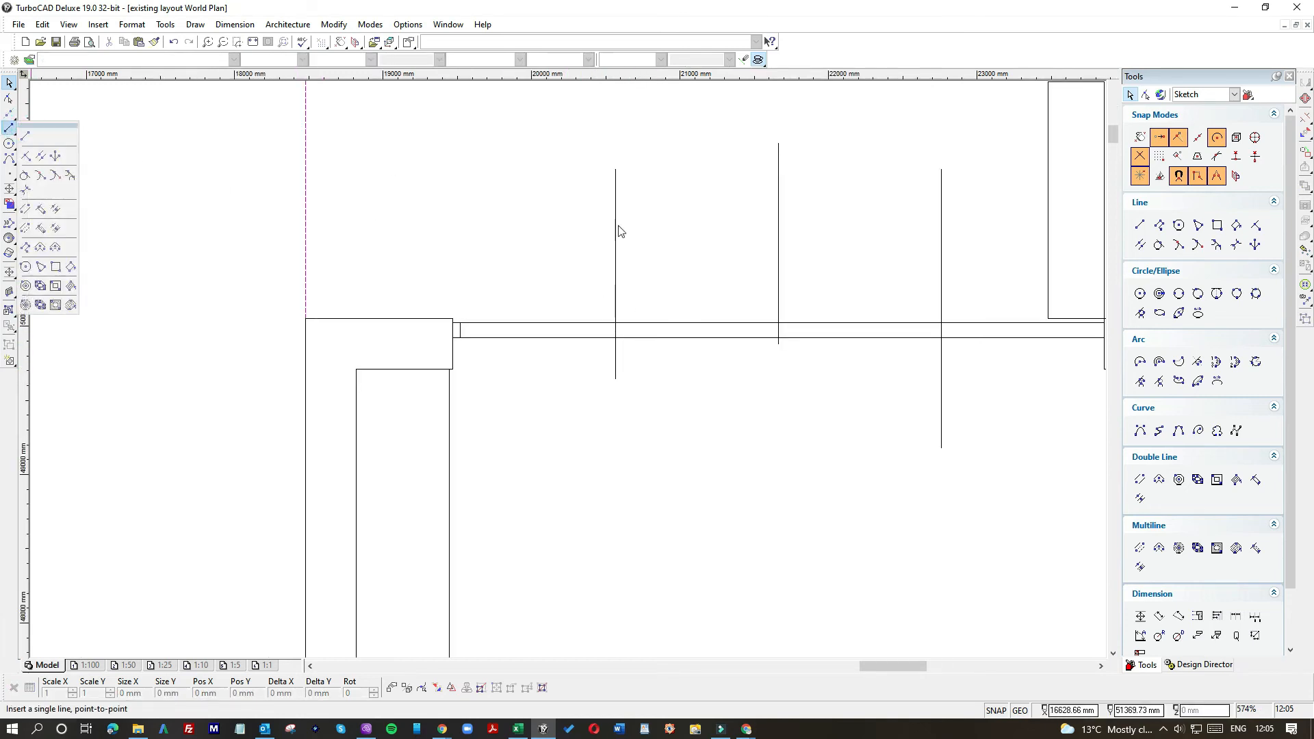
{"action": "left_click", "coordinate": [27, 136]}
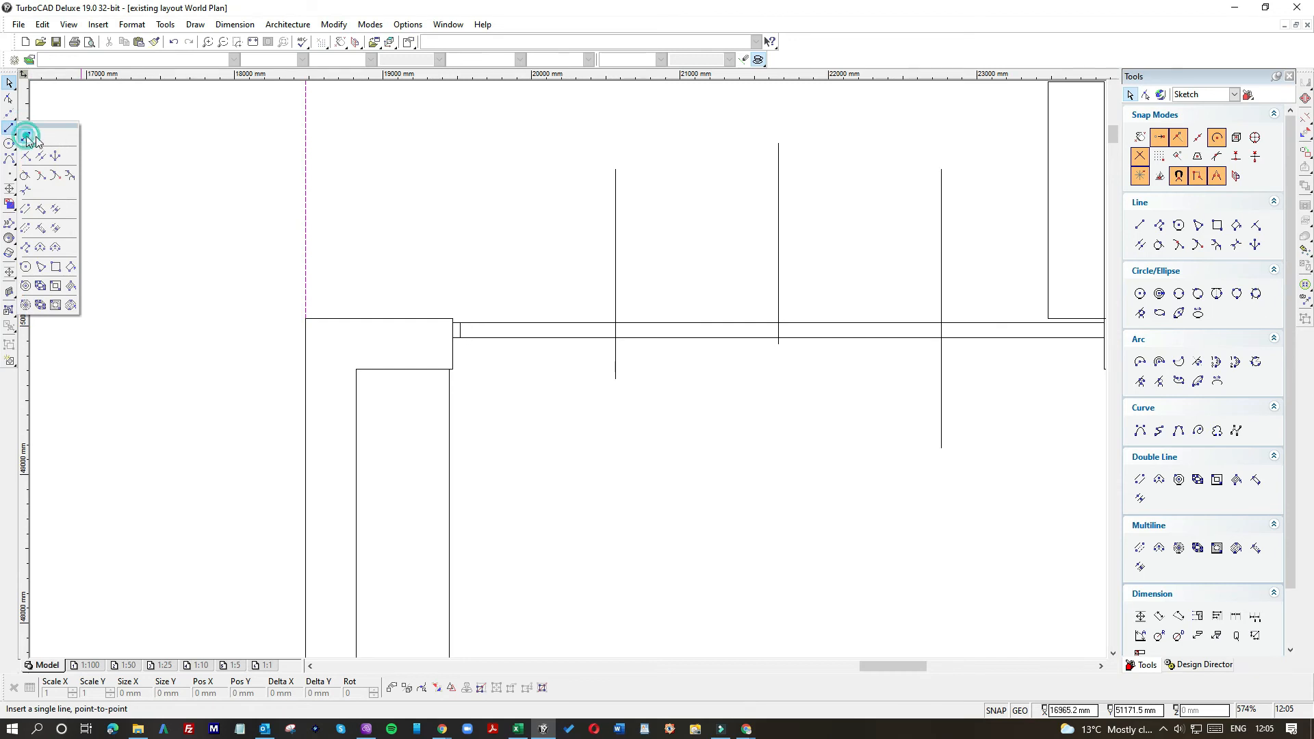
{"action": "left_click", "coordinate": [615, 323]}
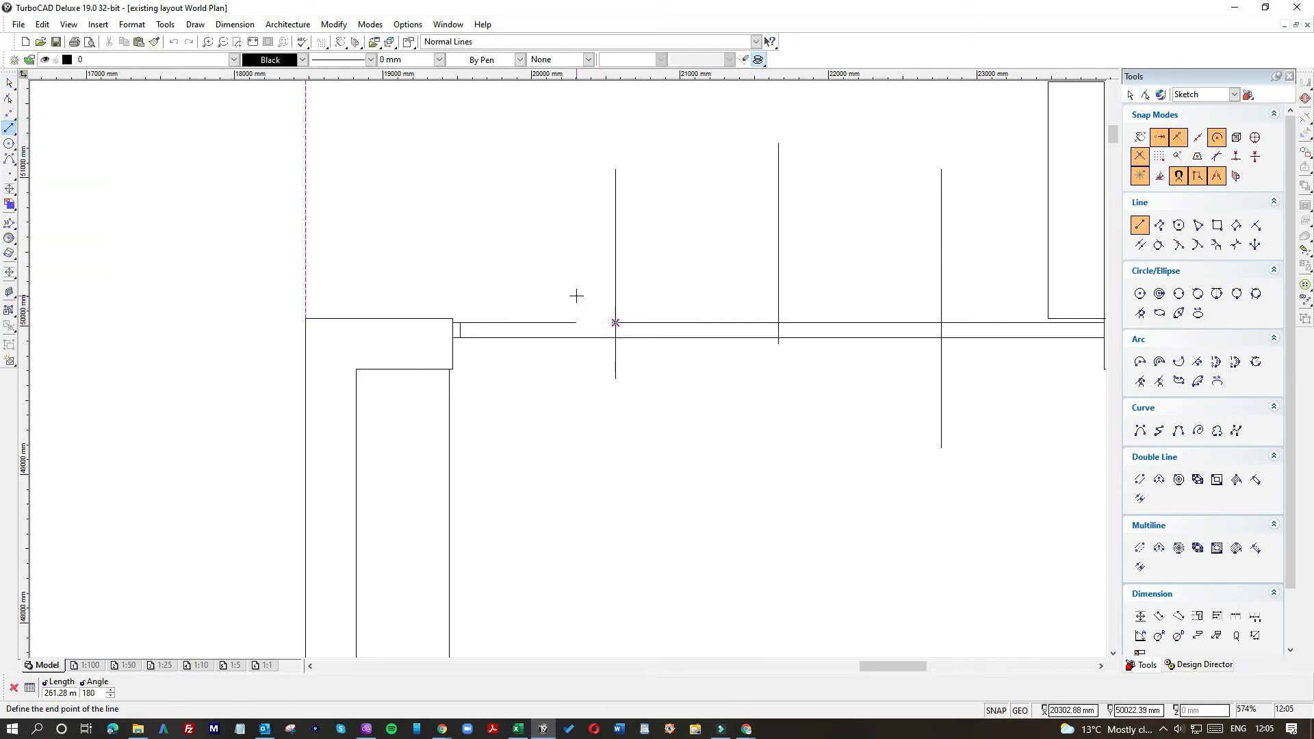
{"action": "key", "text": "Return"}
{"action": "left_click", "coordinate": [607, 322]}
{"action": "left_click", "coordinate": [608, 353]}
Shorten the new vertical line beside the left divider down to the inner frame line.
{"action": "scroll", "coordinate": [550, 317], "scroll_direction": "up", "scroll_amount": 2}
{"action": "left_click", "coordinate": [10, 82]}
{"action": "left_click", "coordinate": [683, 416]}
{"action": "left_click", "coordinate": [678, 434]}
{"action": "left_click", "coordinate": [682, 441]}
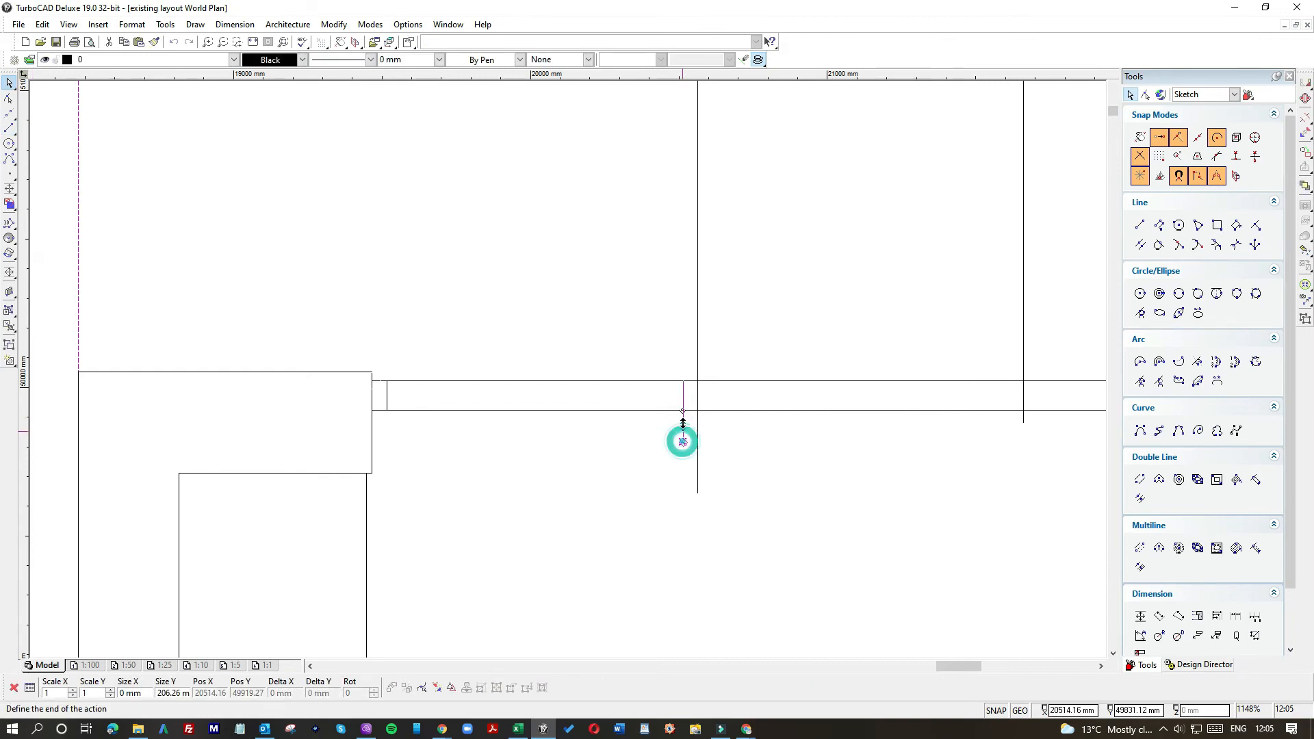
{"action": "left_click", "coordinate": [682, 411]}
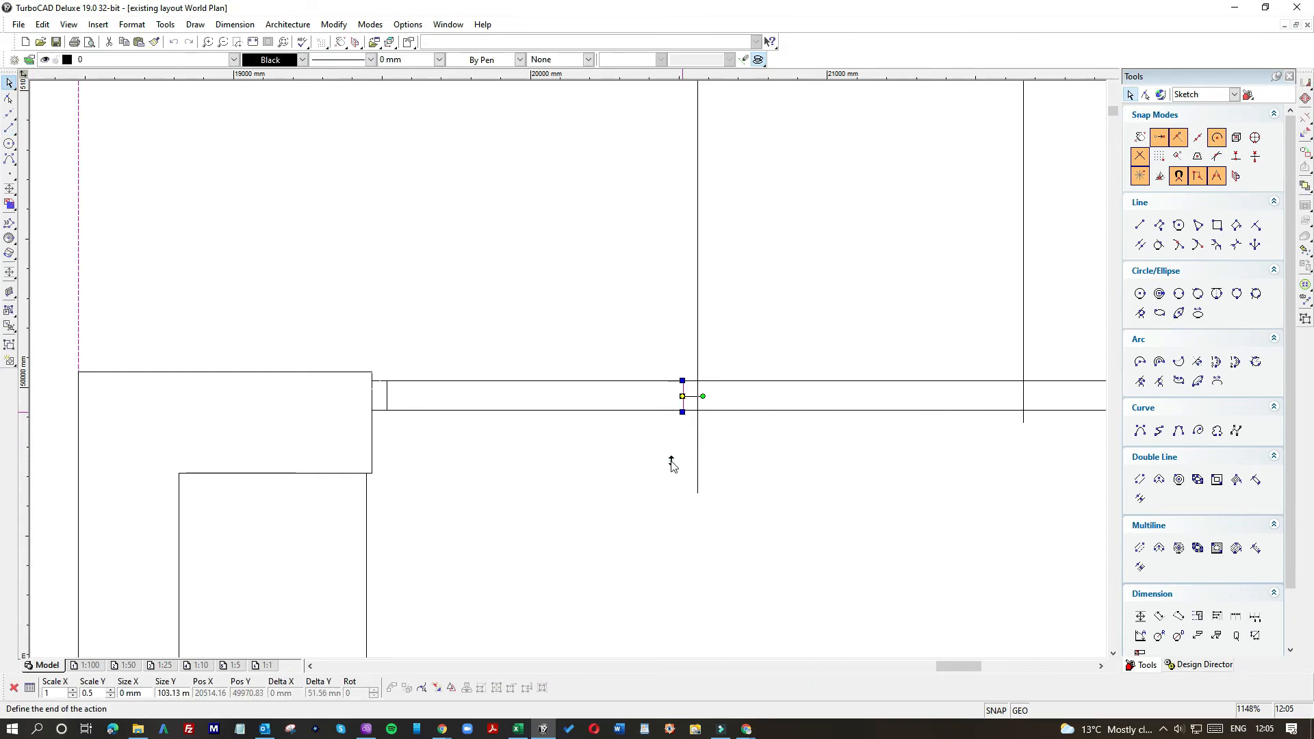
Shorten the left divider's lower end to the inner frame line, and align the neighbouring vertical line's end exactly with it.
{"action": "left_click", "coordinate": [697, 479]}
{"action": "left_click", "coordinate": [697, 490]}
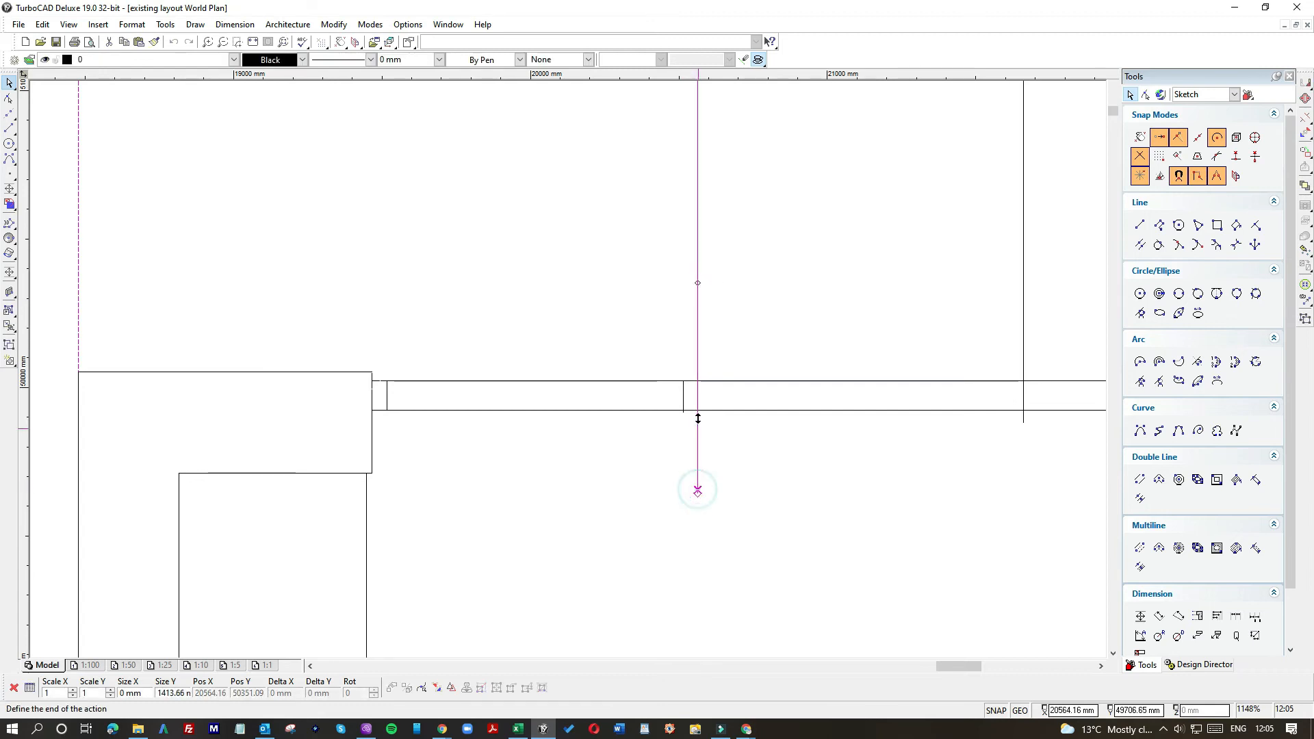
{"action": "left_click", "coordinate": [697, 411]}
{"action": "scroll", "coordinate": [675, 415], "scroll_direction": "up", "scroll_amount": 2}
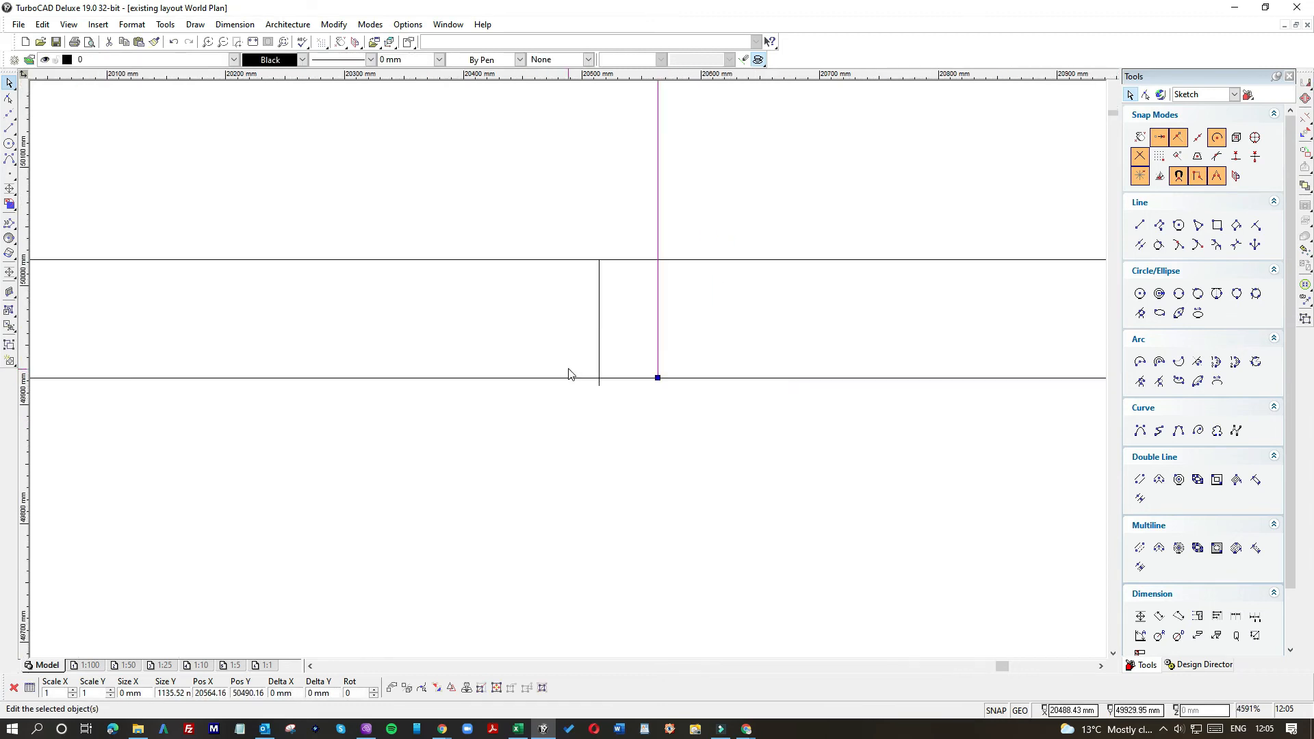
{"action": "left_click", "coordinate": [598, 322]}
{"action": "left_click", "coordinate": [599, 380]}
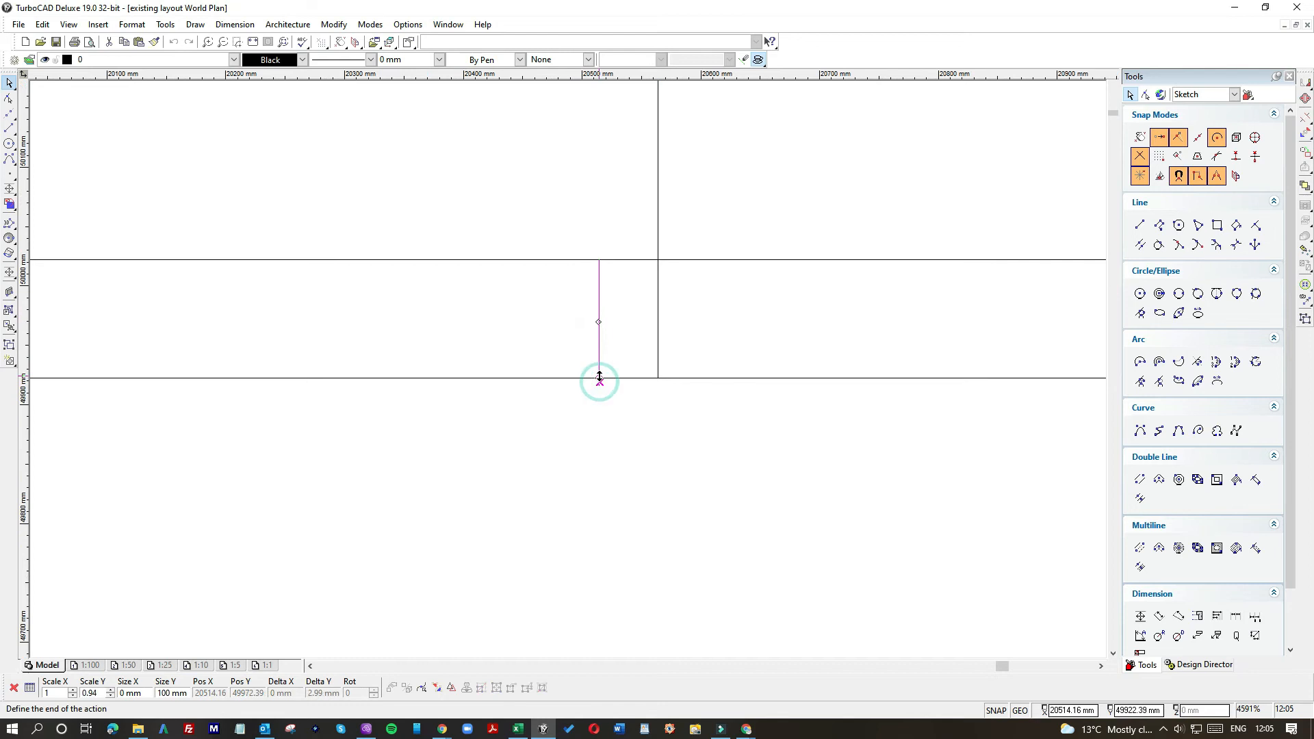
{"action": "left_click", "coordinate": [599, 377]}
{"action": "left_click", "coordinate": [610, 409]}
Shorten the left divider's upper end to the outer frame line so it spans only the 100 mm frame depth.
{"action": "scroll", "coordinate": [609, 409], "scroll_direction": "down", "scroll_amount": 2}
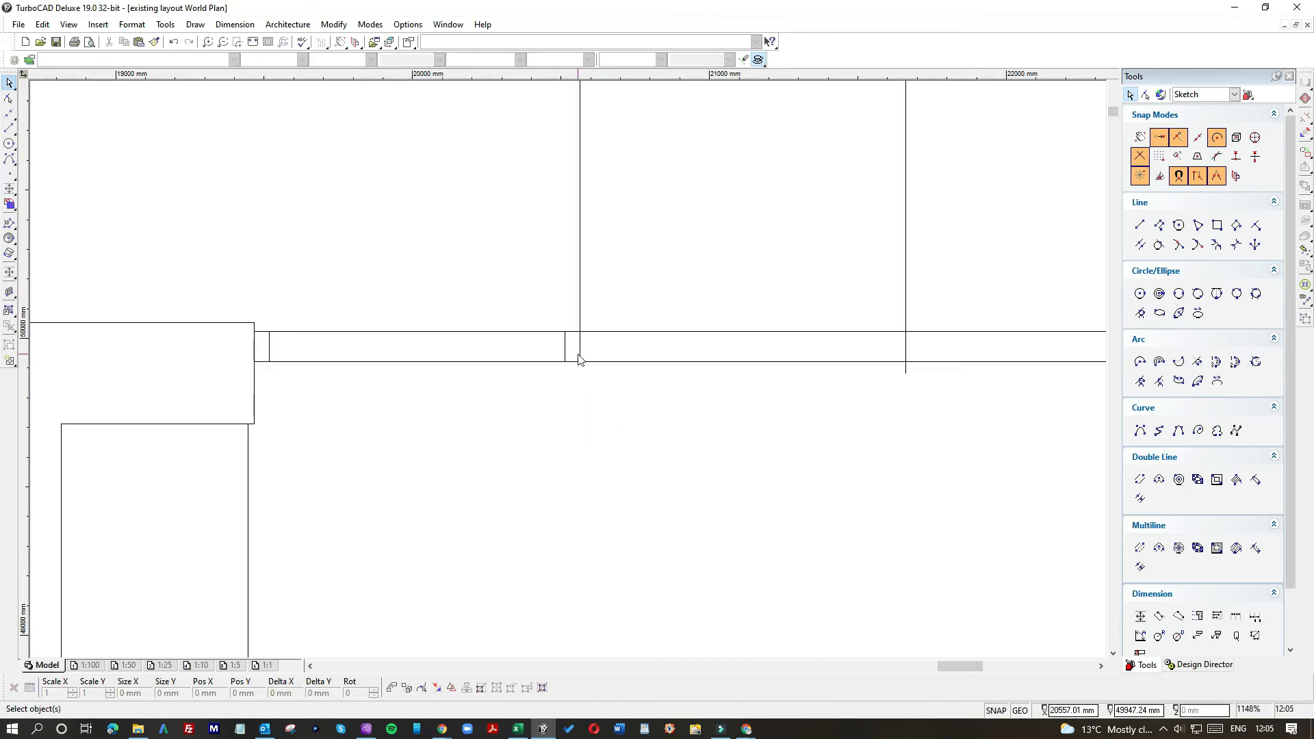
{"action": "scroll", "coordinate": [579, 357], "scroll_direction": "down", "scroll_amount": 1}
{"action": "left_click", "coordinate": [568, 278]}
{"action": "left_click", "coordinate": [570, 205]}
{"action": "left_click", "coordinate": [576, 366]}
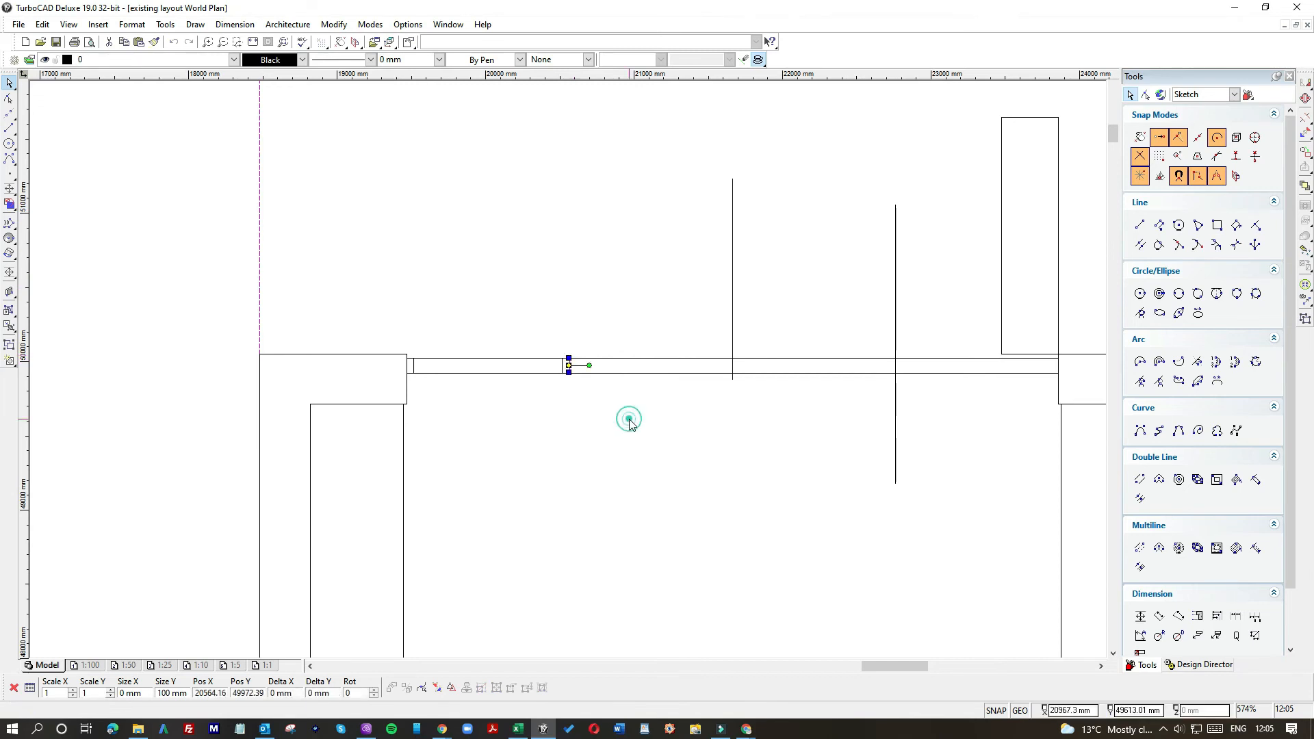
{"action": "left_click", "coordinate": [628, 419]}
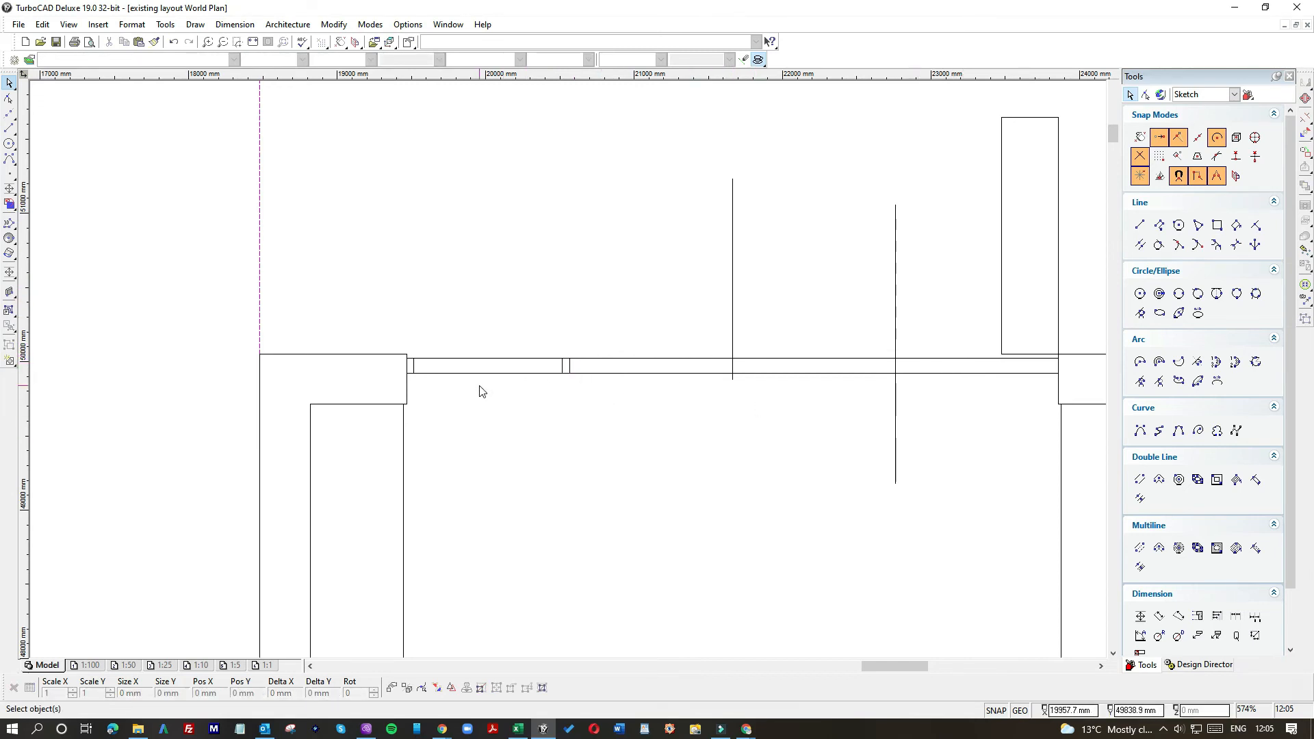
Draw a 50 mm line along the outer frame line leftward from the right jamb, and a vertical line downward across the inner frame line.
{"action": "scroll", "coordinate": [1040, 370], "scroll_direction": "up", "scroll_amount": 1}
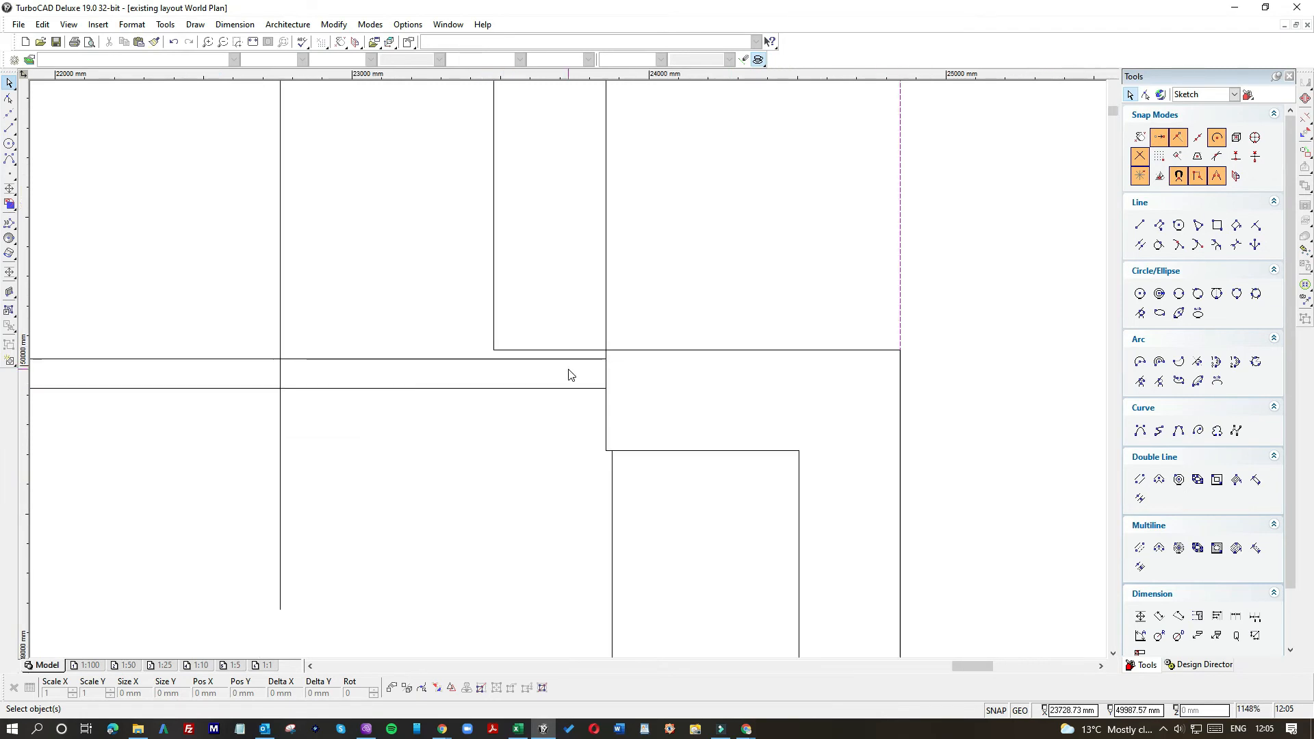
{"action": "left_click", "coordinate": [9, 130]}
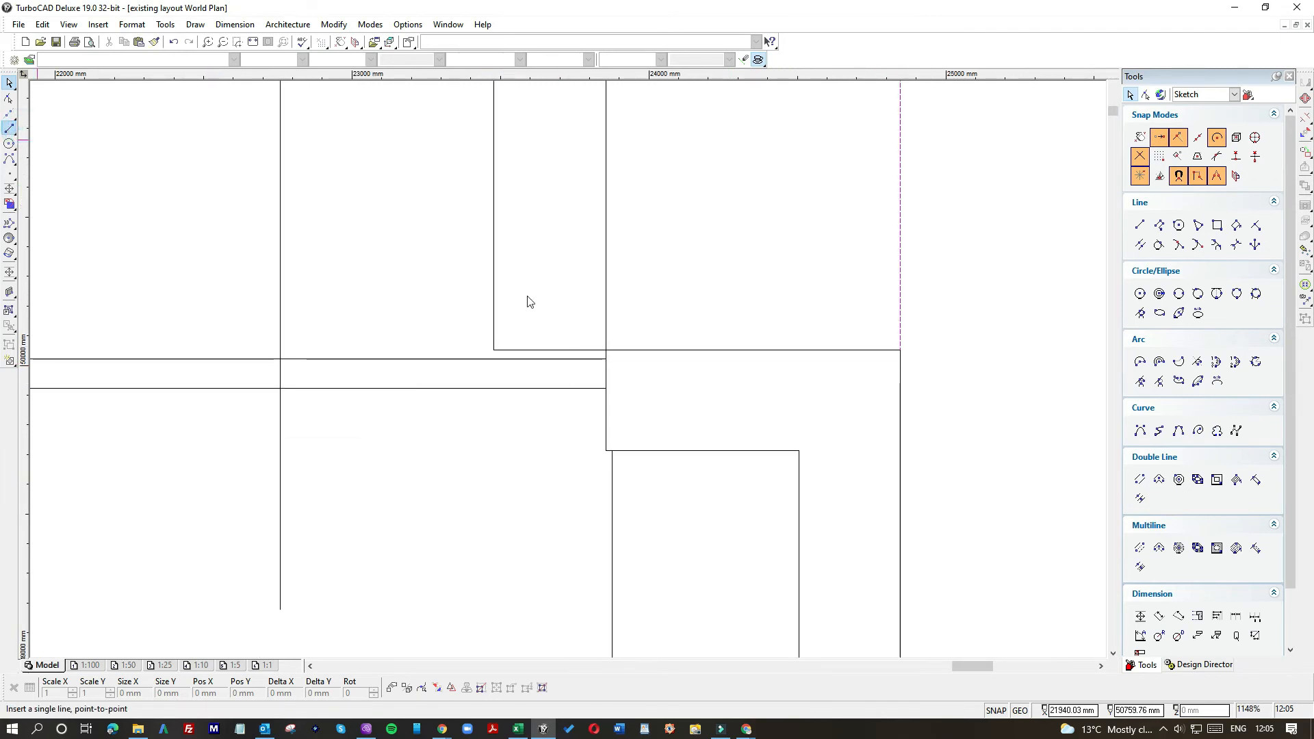
{"action": "left_click", "coordinate": [605, 358]}
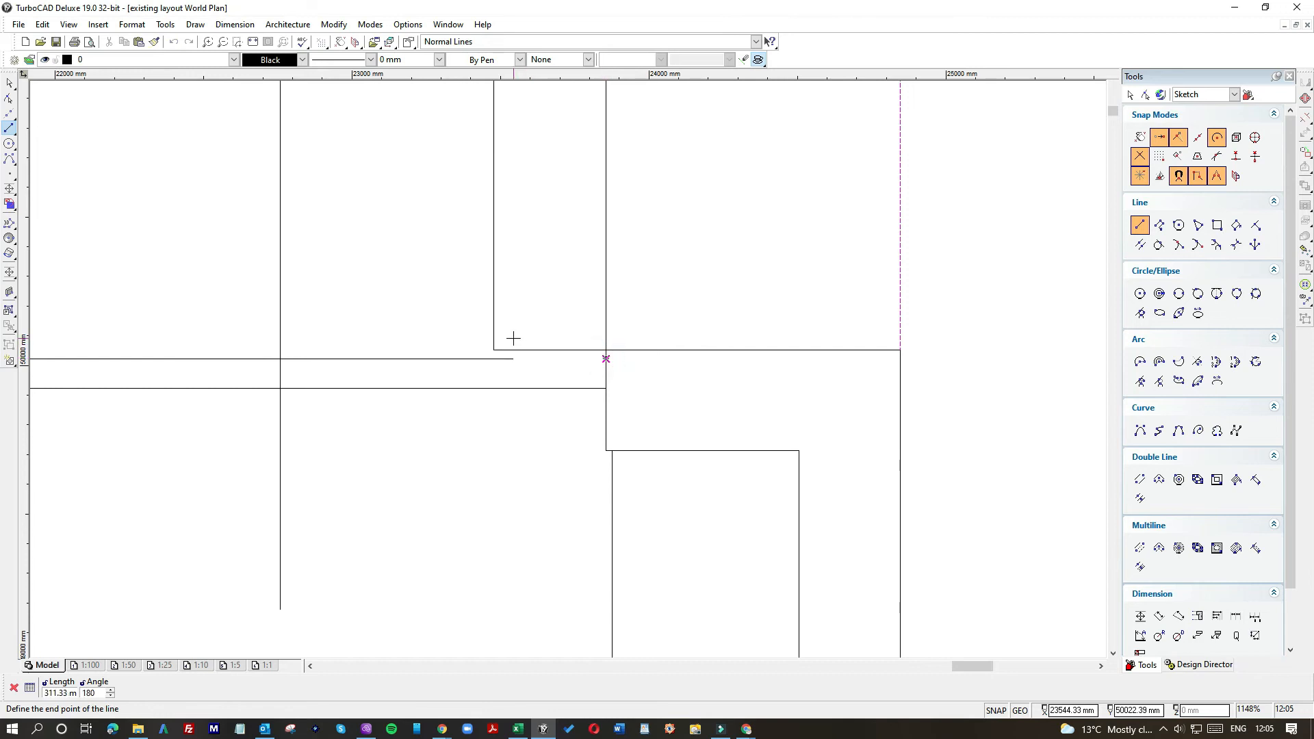
{"action": "left_click", "coordinate": [513, 338]}
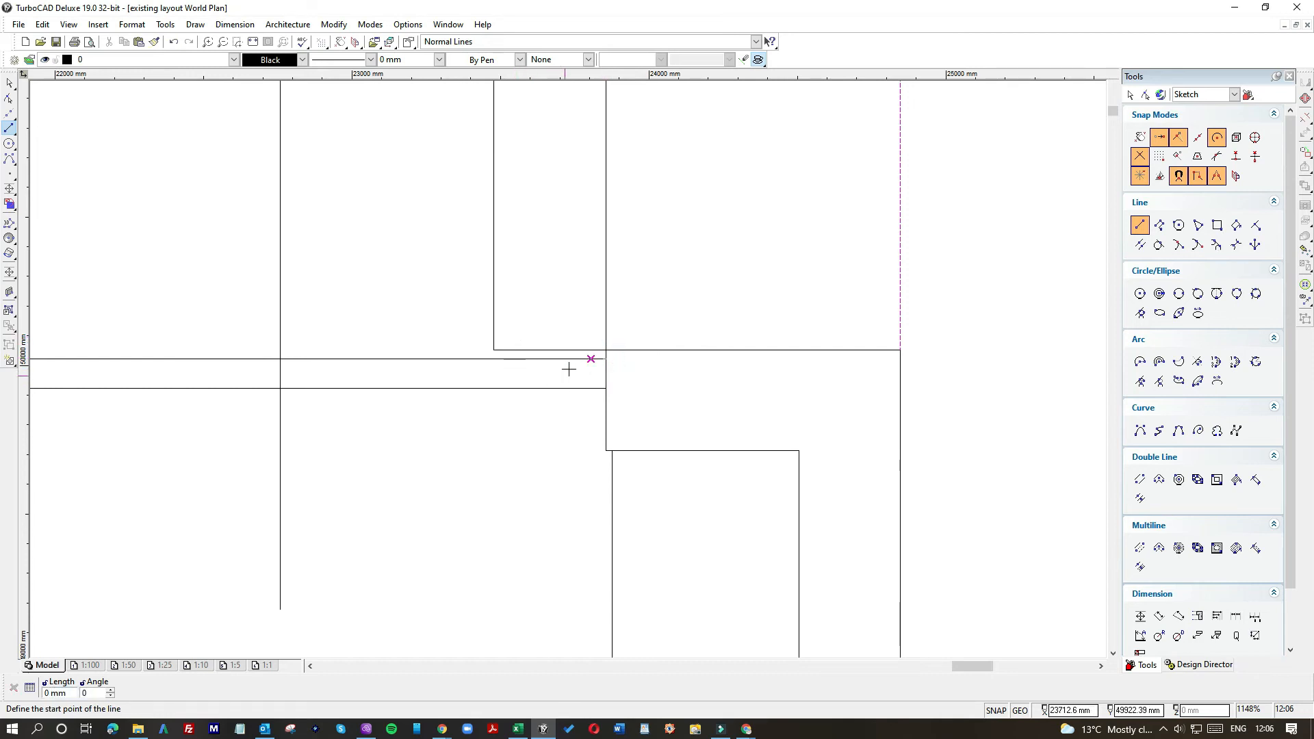
{"action": "left_click", "coordinate": [590, 358]}
{"action": "left_click", "coordinate": [590, 407]}
Draw a 50 mm line along the outer frame line rightward from the right divider, and a vertical line downward from its end.
{"action": "left_click", "coordinate": [280, 357]}
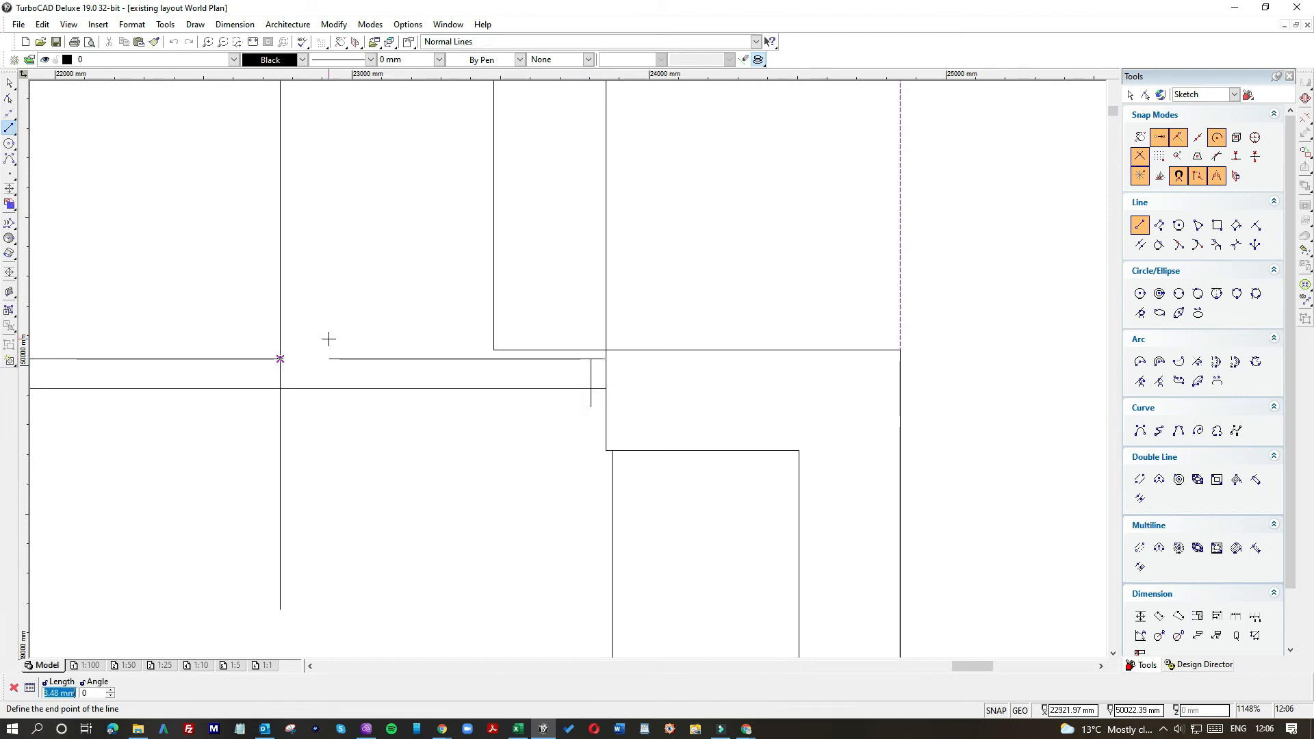
{"action": "key", "text": "Return"}
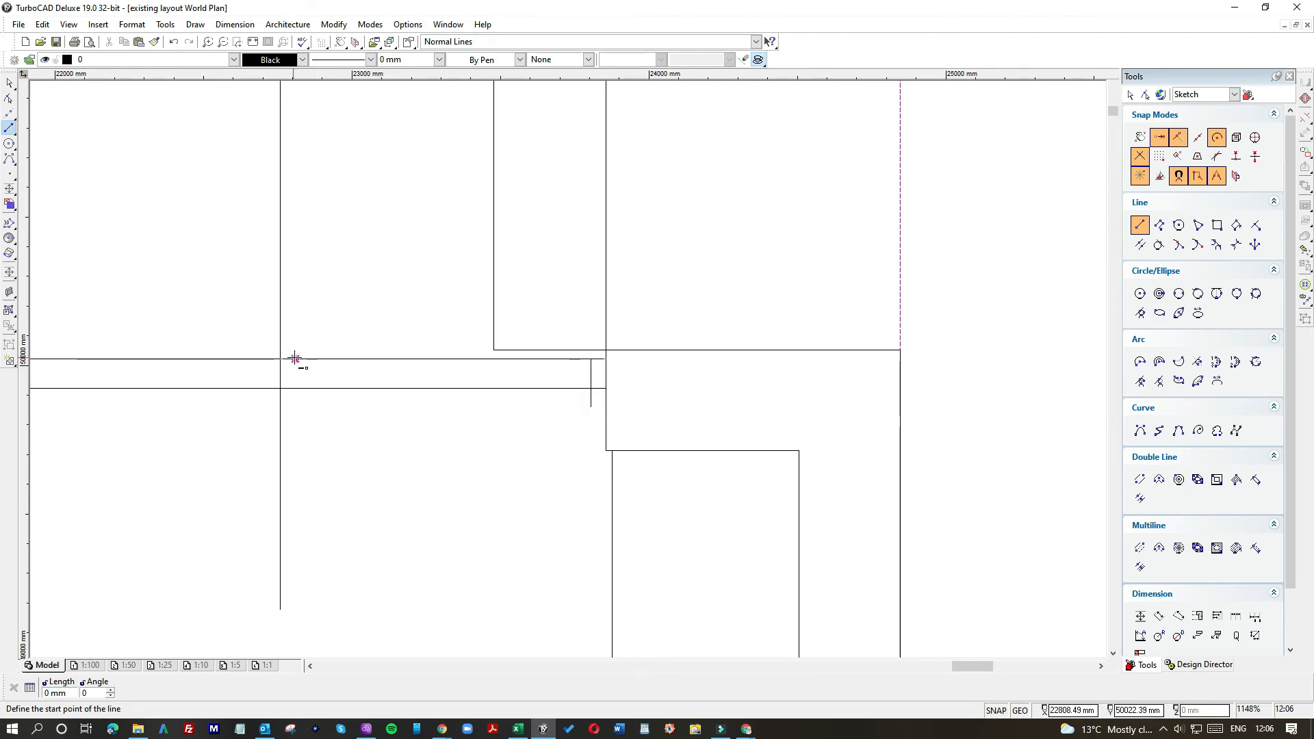
{"action": "left_click", "coordinate": [295, 358]}
{"action": "left_click", "coordinate": [295, 416]}
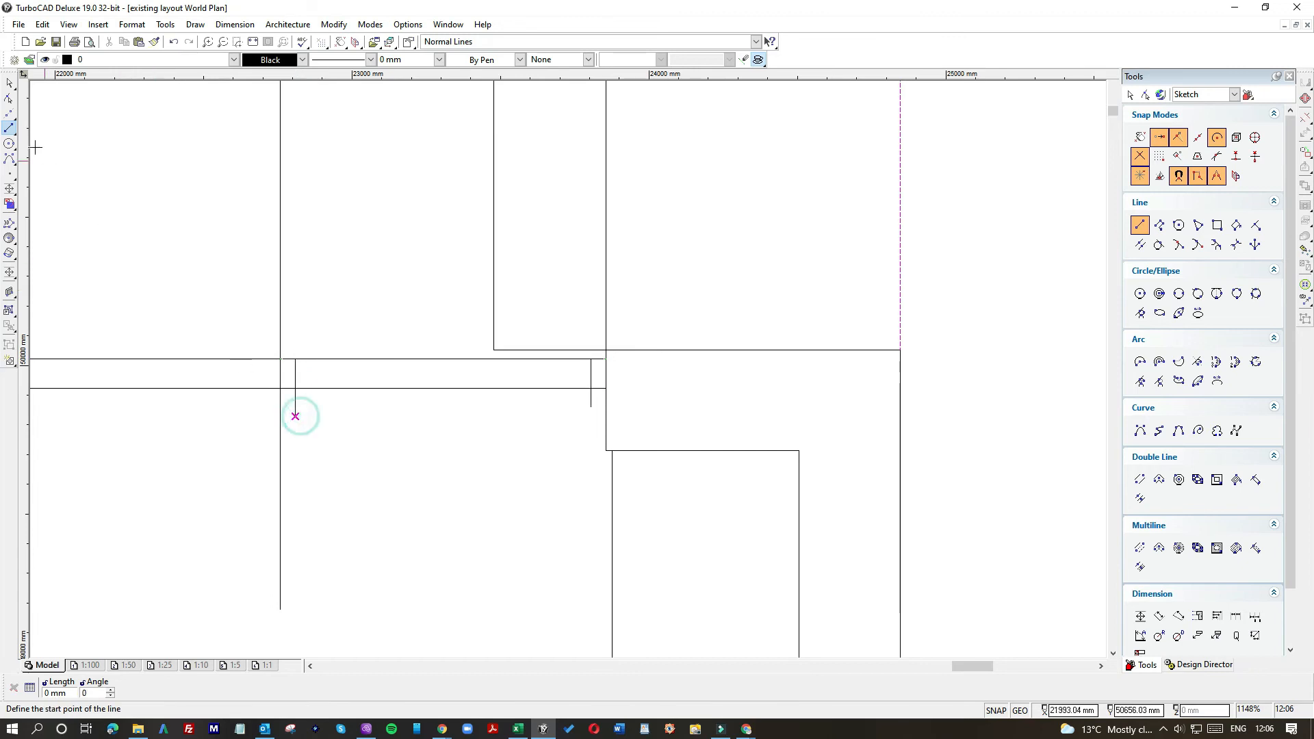
{"action": "left_click", "coordinate": [9, 86]}
Shorten the vertical line at the right jamb so it ends on the inner frame line.
{"action": "scroll", "coordinate": [572, 363], "scroll_direction": "up", "scroll_amount": 2}
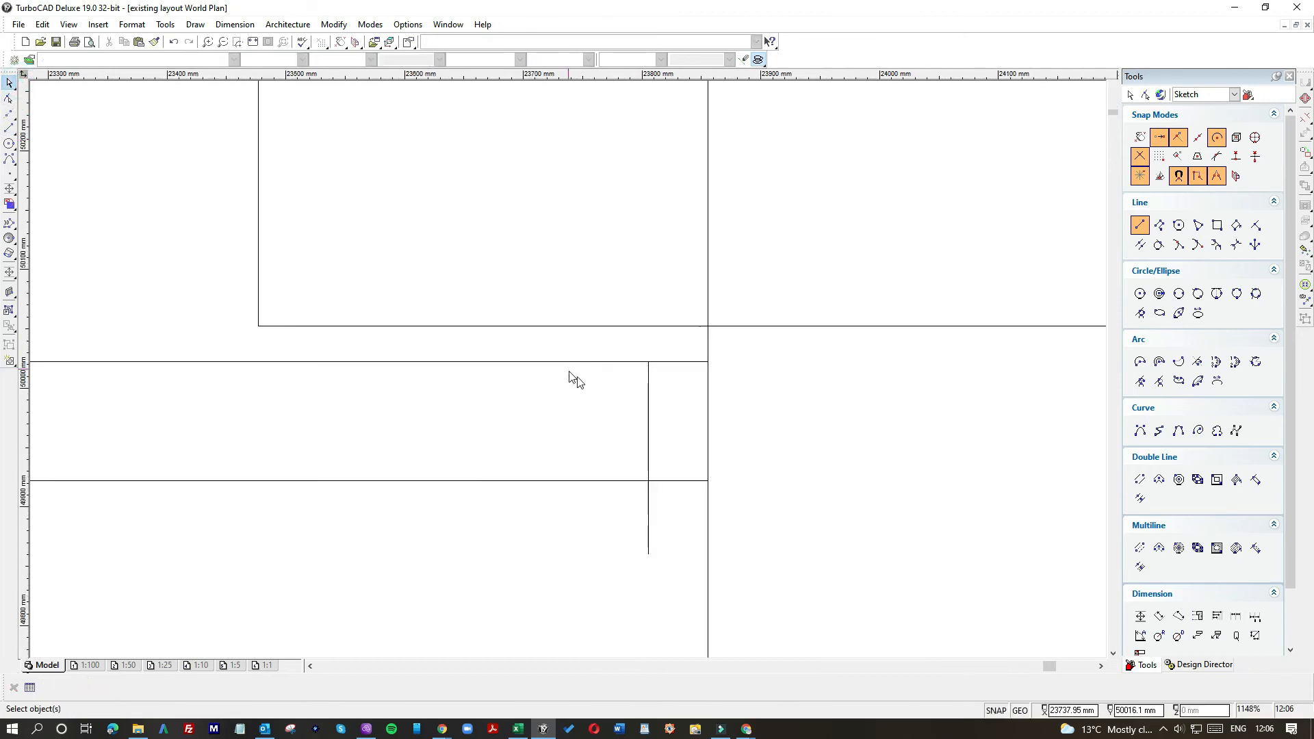
{"action": "left_click", "coordinate": [647, 414]}
{"action": "left_click", "coordinate": [648, 552]}
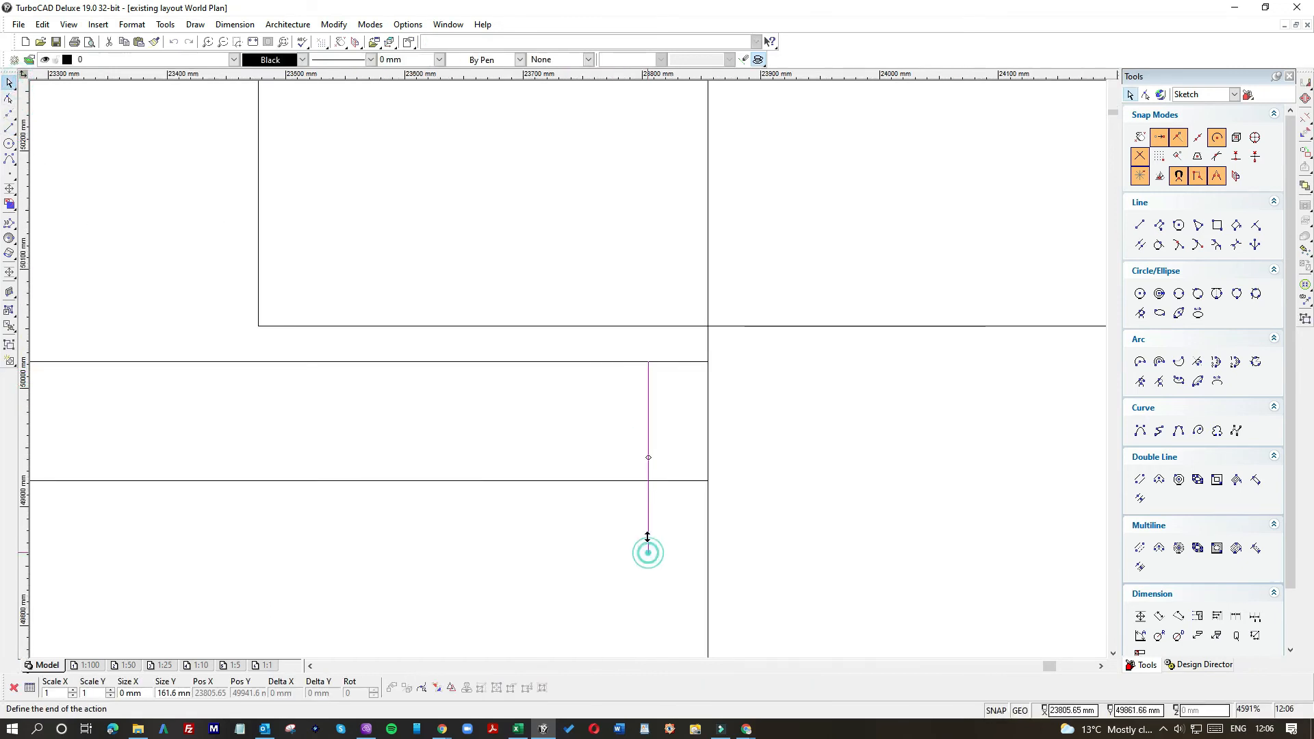
{"action": "left_click", "coordinate": [648, 480]}
{"action": "left_click", "coordinate": [632, 503]}
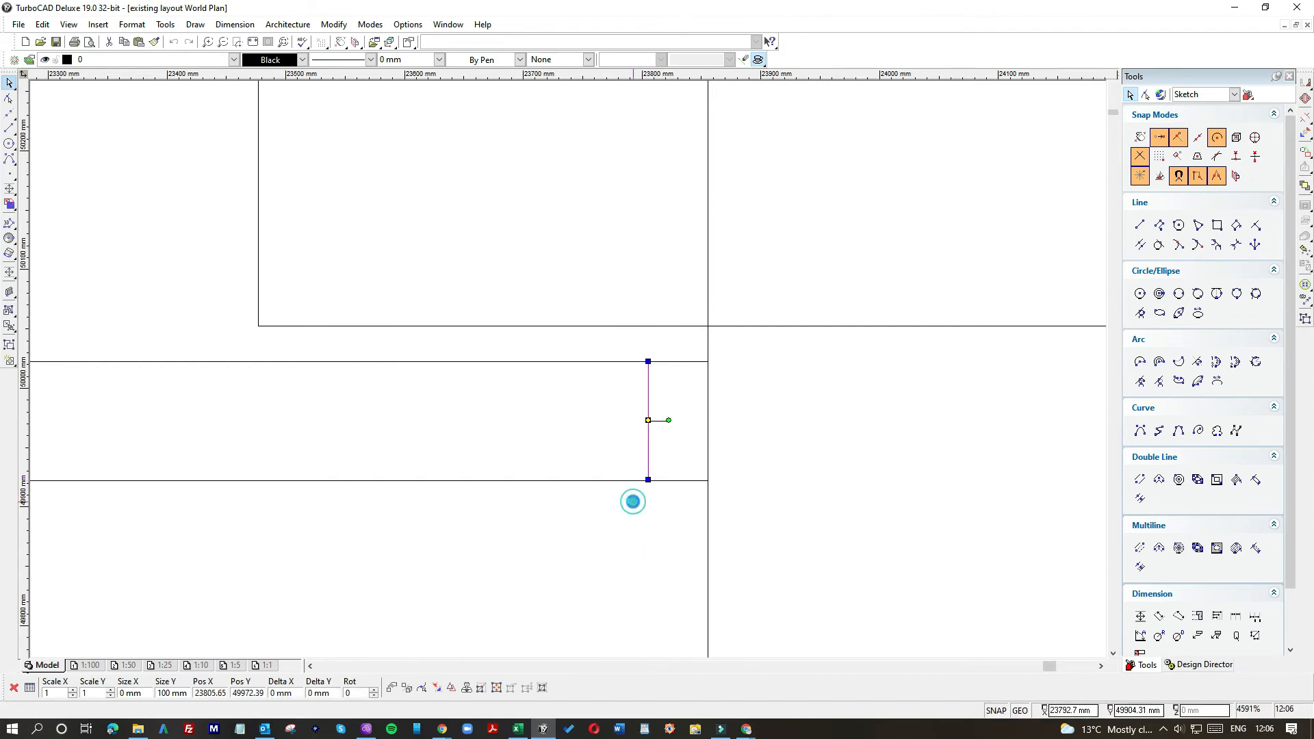
Shorten the vertical line beside the right divider so it ends on the inner frame line.
{"action": "scroll", "coordinate": [572, 504], "scroll_direction": "down", "scroll_amount": 2}
{"action": "scroll", "coordinate": [299, 376], "scroll_direction": "up", "scroll_amount": 2}
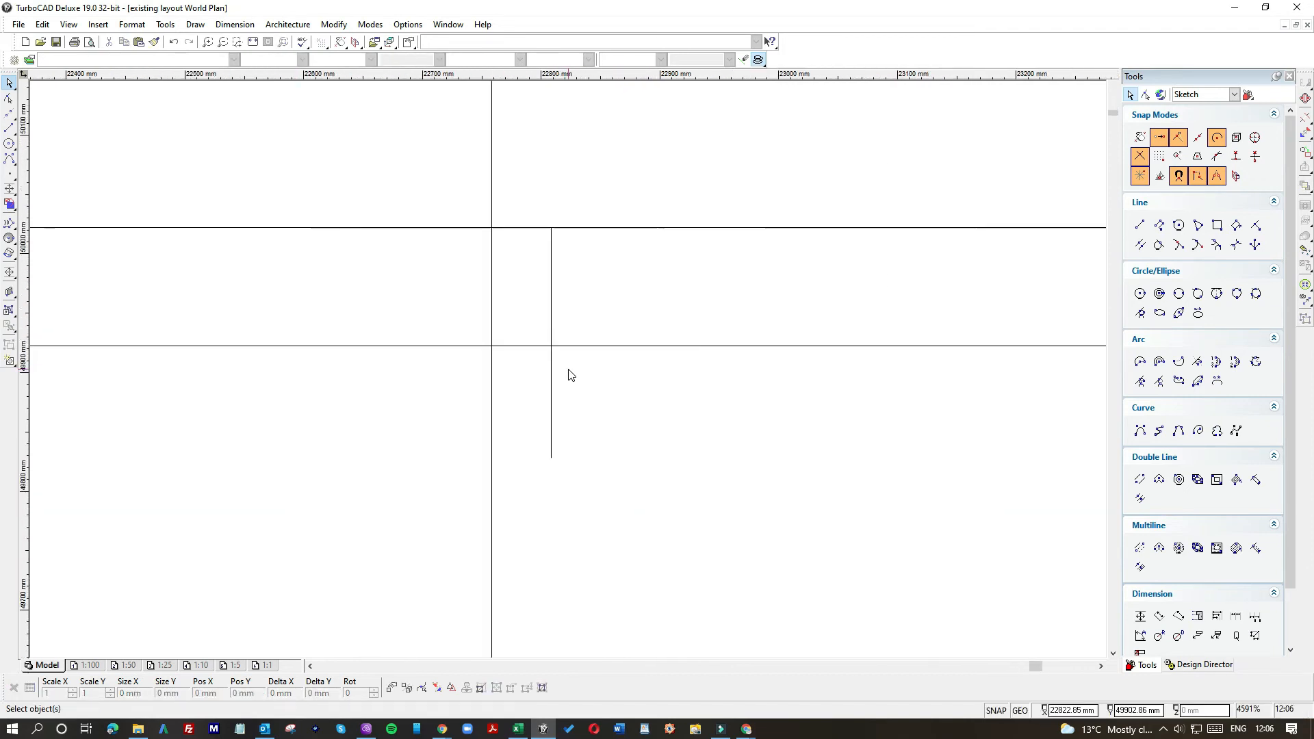
{"action": "left_click", "coordinate": [552, 386]}
{"action": "left_click", "coordinate": [551, 457]}
{"action": "left_click", "coordinate": [554, 347]}
{"action": "left_click", "coordinate": [572, 383]}
Try to shorten the right divider's lower end up to the frame.
{"action": "scroll", "coordinate": [567, 374], "scroll_direction": "down", "scroll_amount": 1}
{"action": "left_click", "coordinate": [539, 387]}
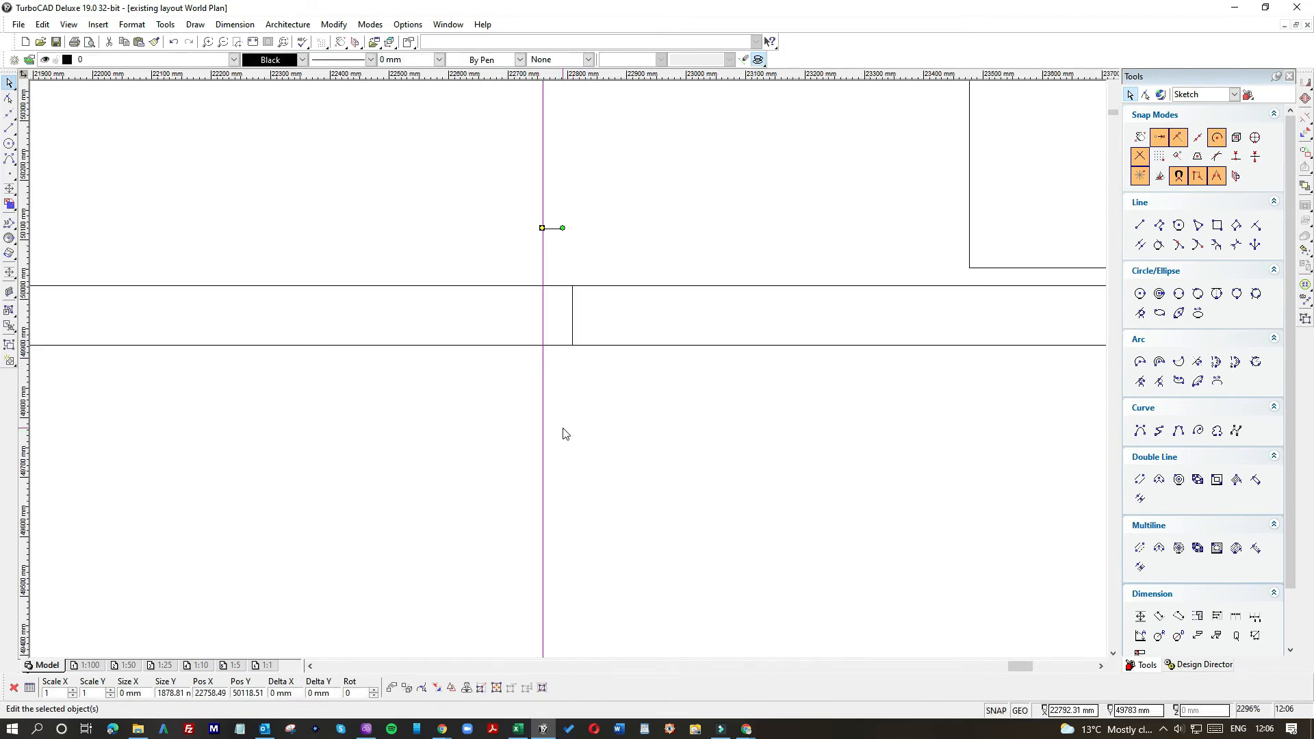
{"action": "scroll", "coordinate": [557, 501], "scroll_direction": "down", "scroll_amount": 1}
{"action": "left_click", "coordinate": [558, 547]}
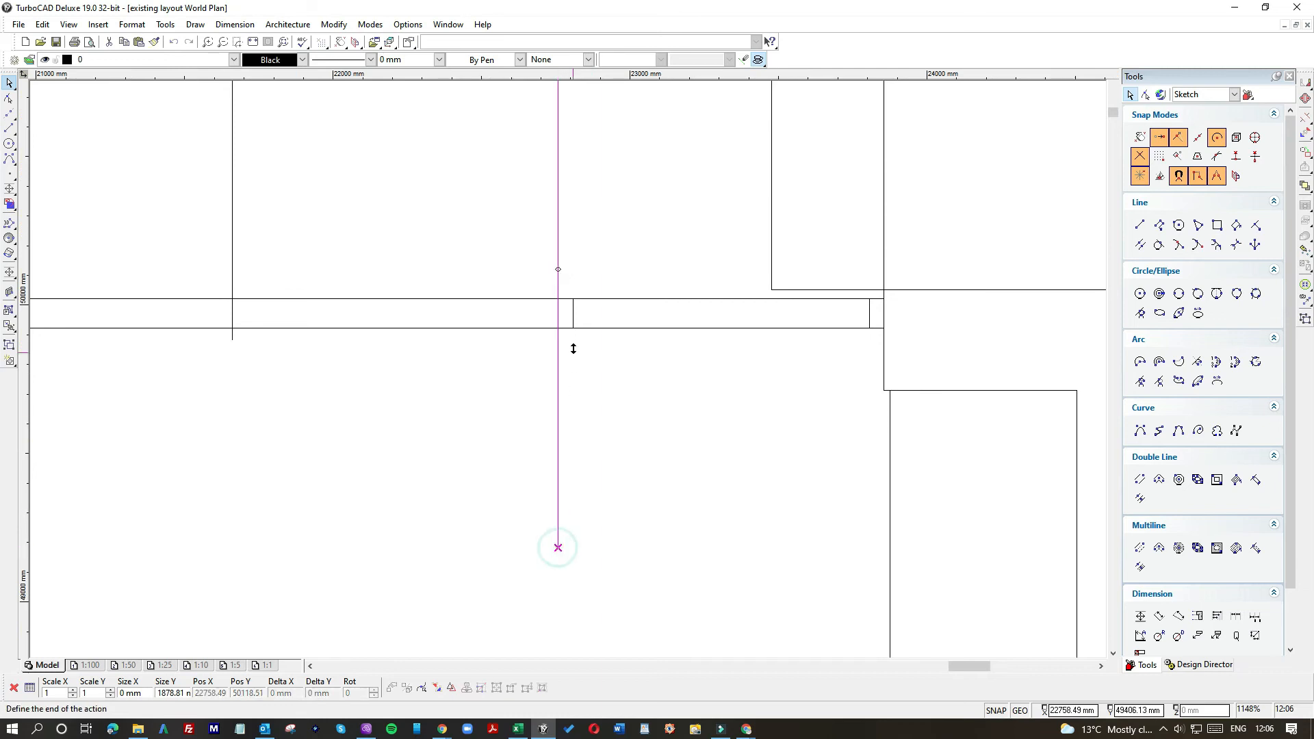
{"action": "left_click", "coordinate": [558, 311]}
{"action": "left_click", "coordinate": [545, 351]}
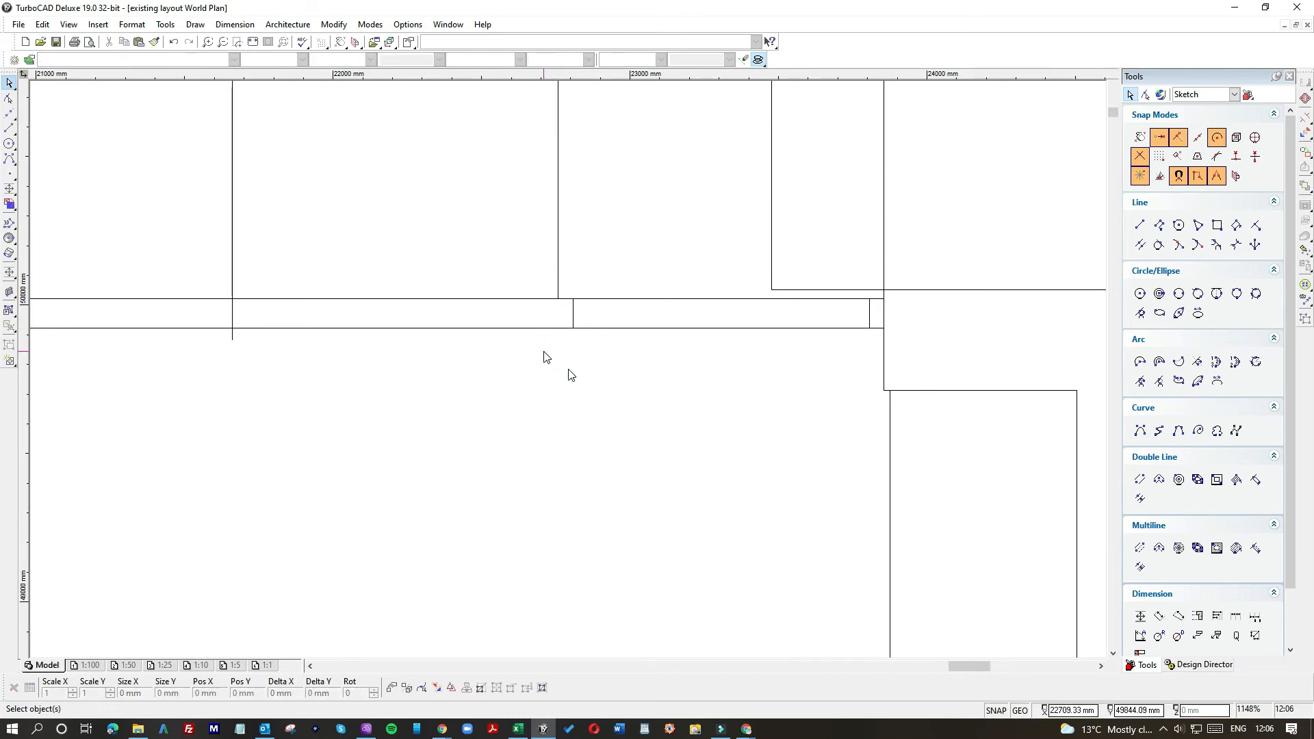
Delete the right divider line and the tall rectangle above the right jamb.
{"action": "scroll", "coordinate": [567, 373], "scroll_direction": "down", "scroll_amount": 1}
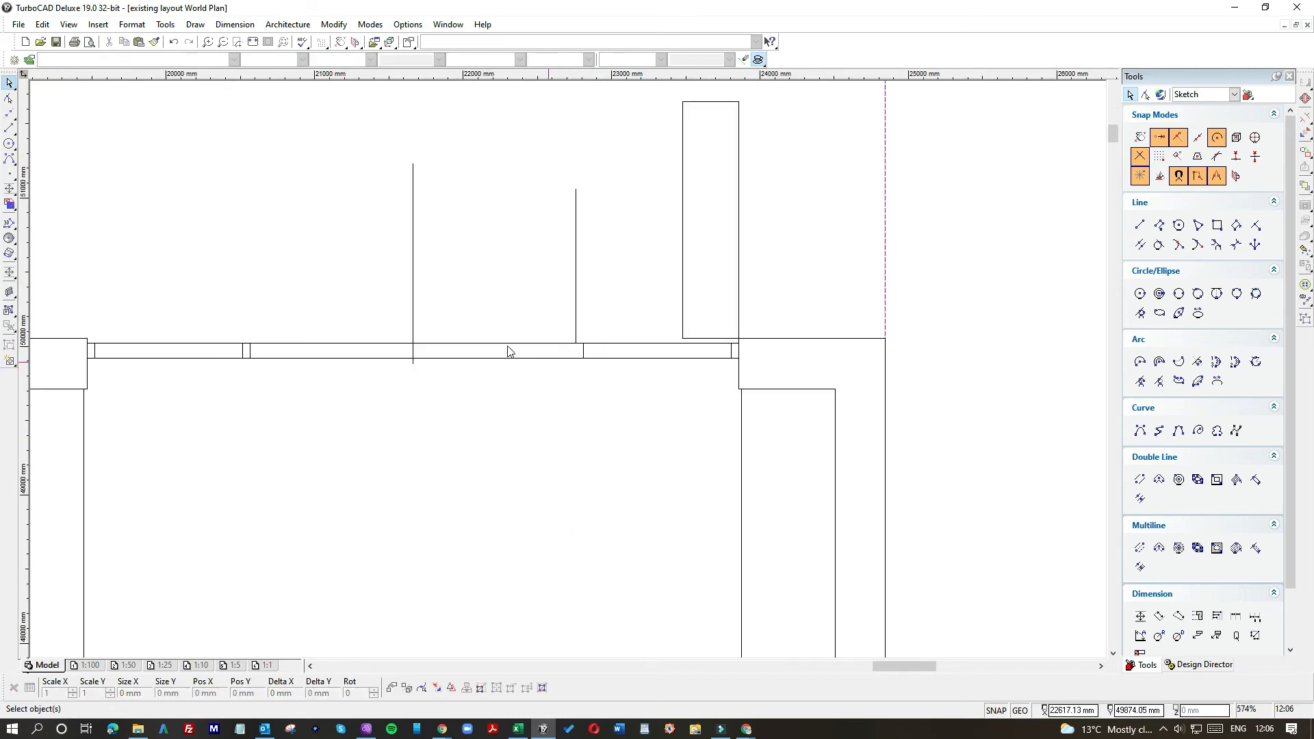
{"action": "left_click", "coordinate": [575, 278]}
{"action": "key", "text": "Delete"}
{"action": "left_click", "coordinate": [680, 216]}
{"action": "key", "text": "Delete"}
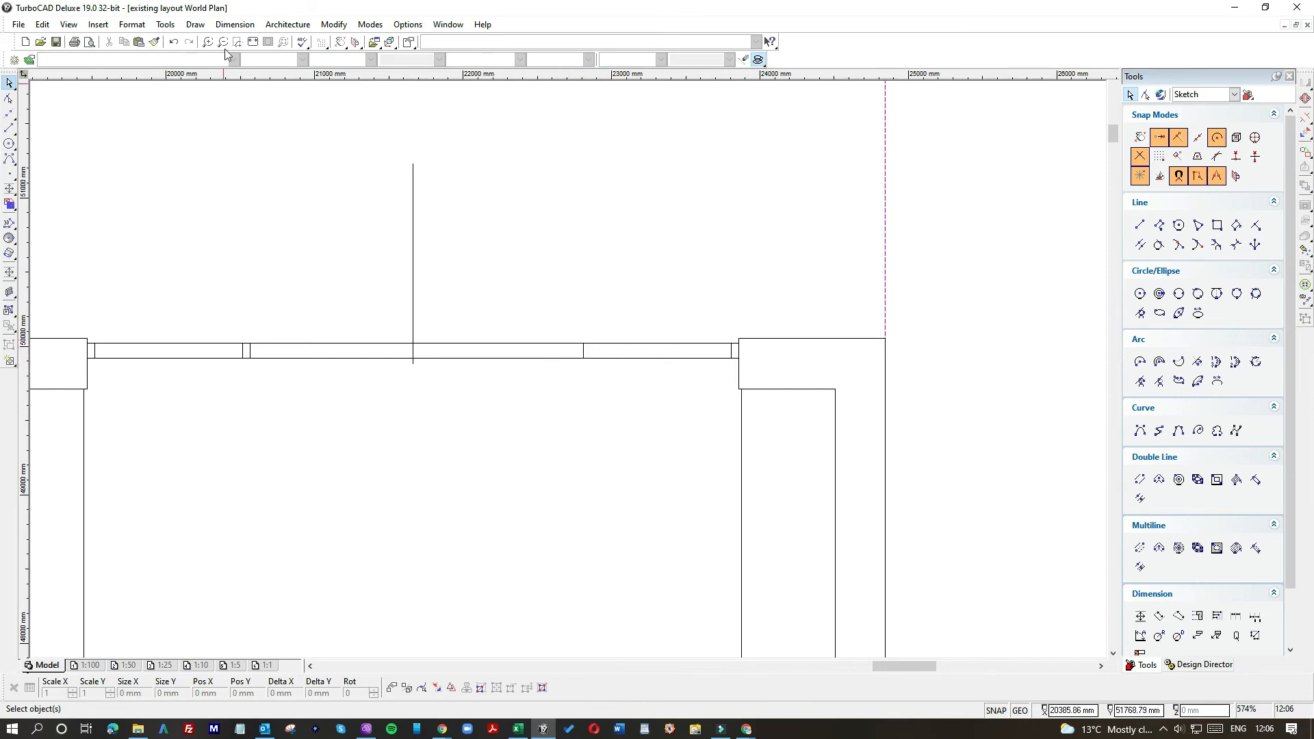
Undo the deletion of the divider and rectangle and the divider's shortening.
{"action": "left_click", "coordinate": [173, 43]}
{"action": "left_click", "coordinate": [173, 43]}
{"action": "left_click", "coordinate": [173, 43]}
{"action": "left_click", "coordinate": [434, 408]}
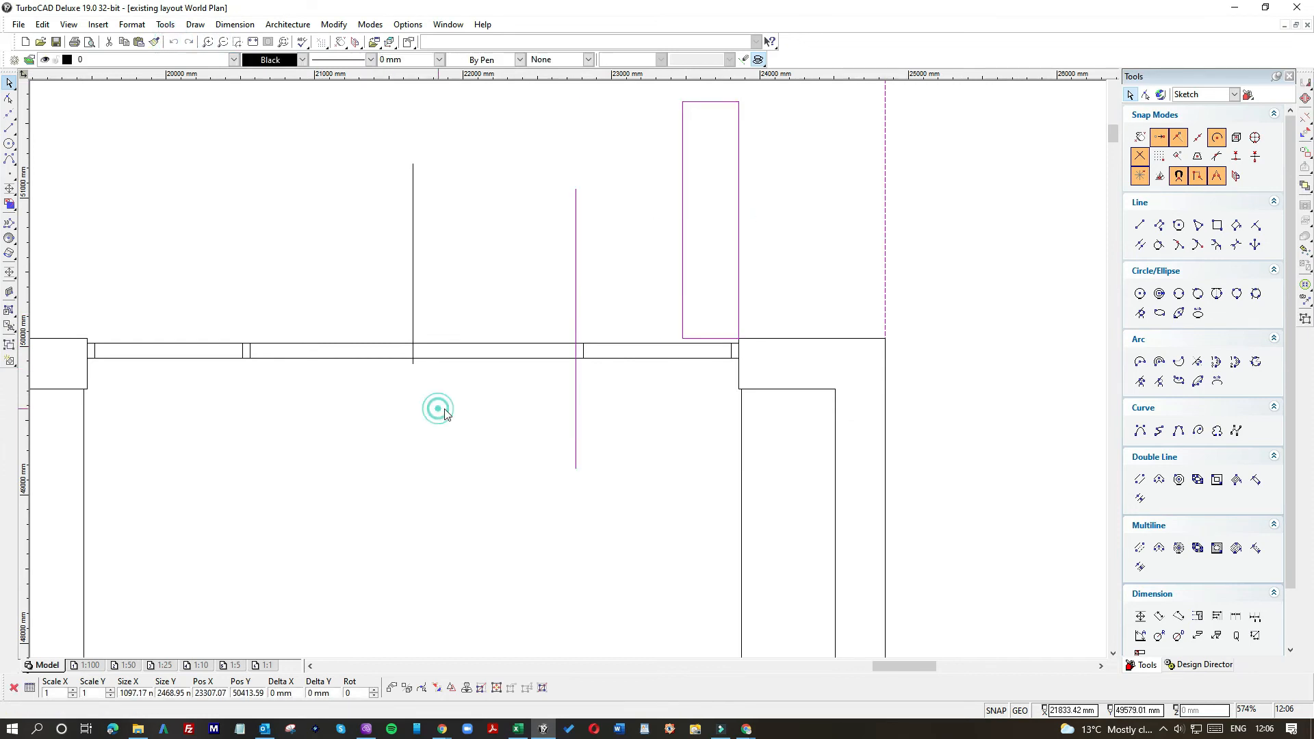
Shorten the right divider at both ends so it spans only between the outer and inner frame lines.
{"action": "left_click", "coordinate": [574, 380]}
{"action": "left_click", "coordinate": [575, 473]}
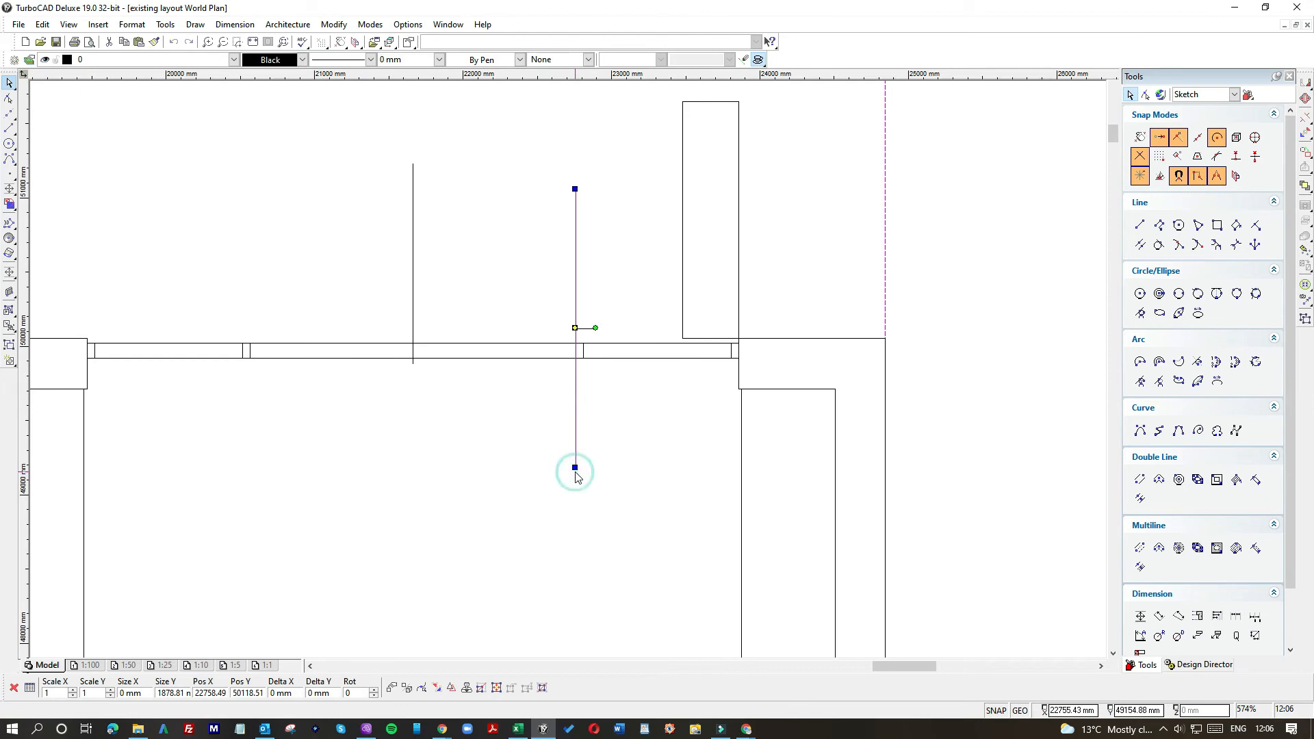
{"action": "left_click", "coordinate": [575, 462]}
{"action": "left_click", "coordinate": [575, 468]}
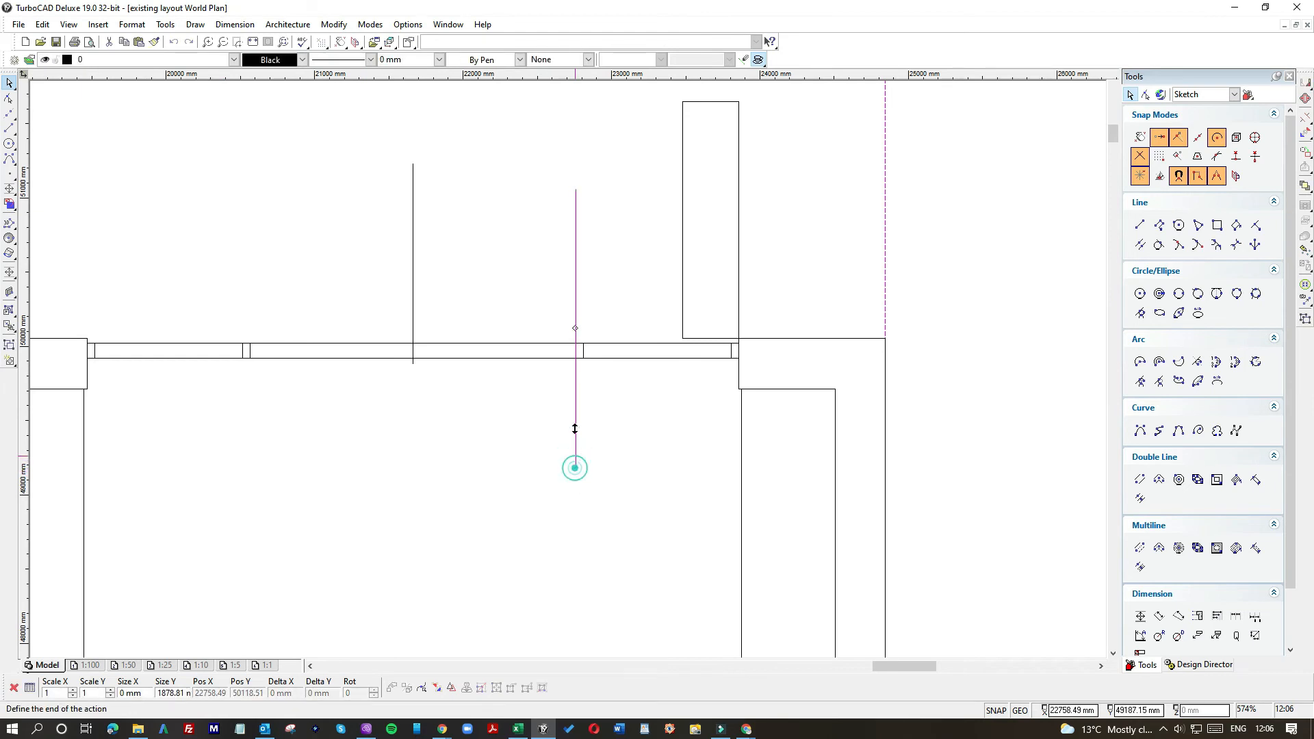
{"action": "left_click", "coordinate": [575, 359]}
{"action": "left_click", "coordinate": [589, 204]}
{"action": "left_click", "coordinate": [577, 186]}
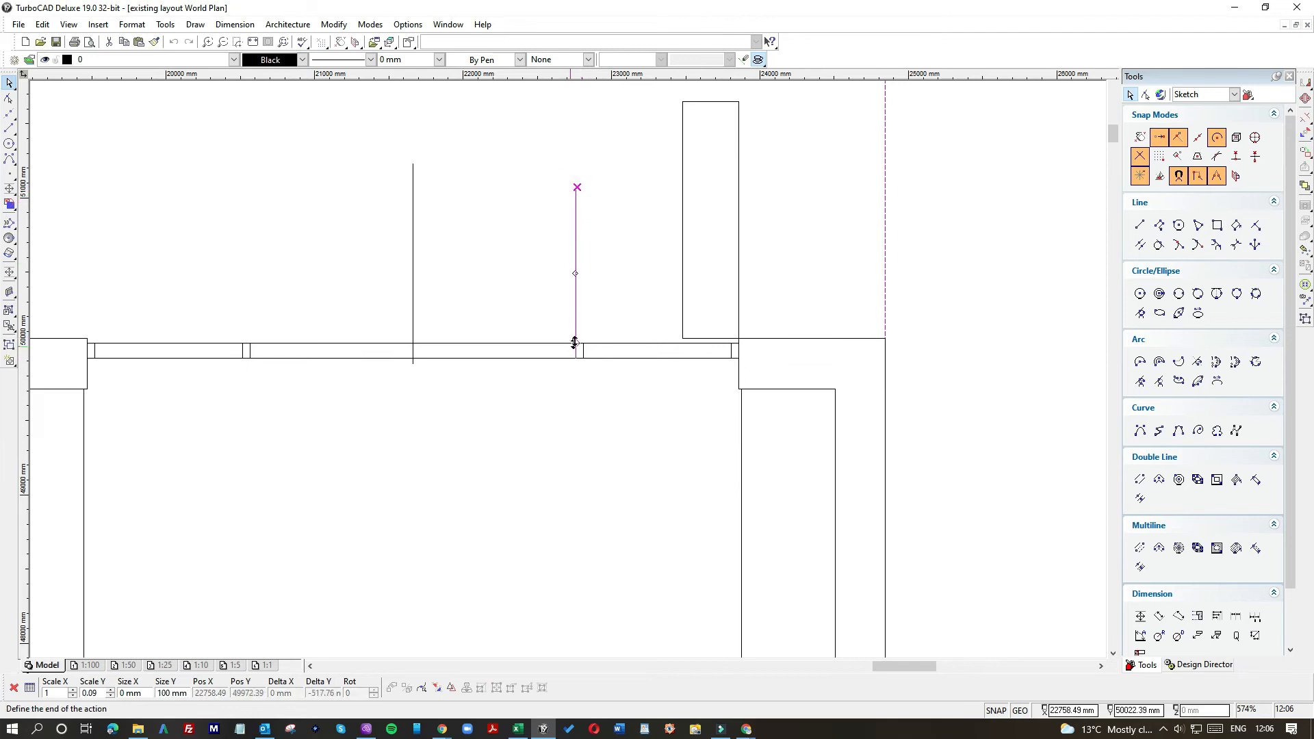
{"action": "left_click", "coordinate": [581, 392]}
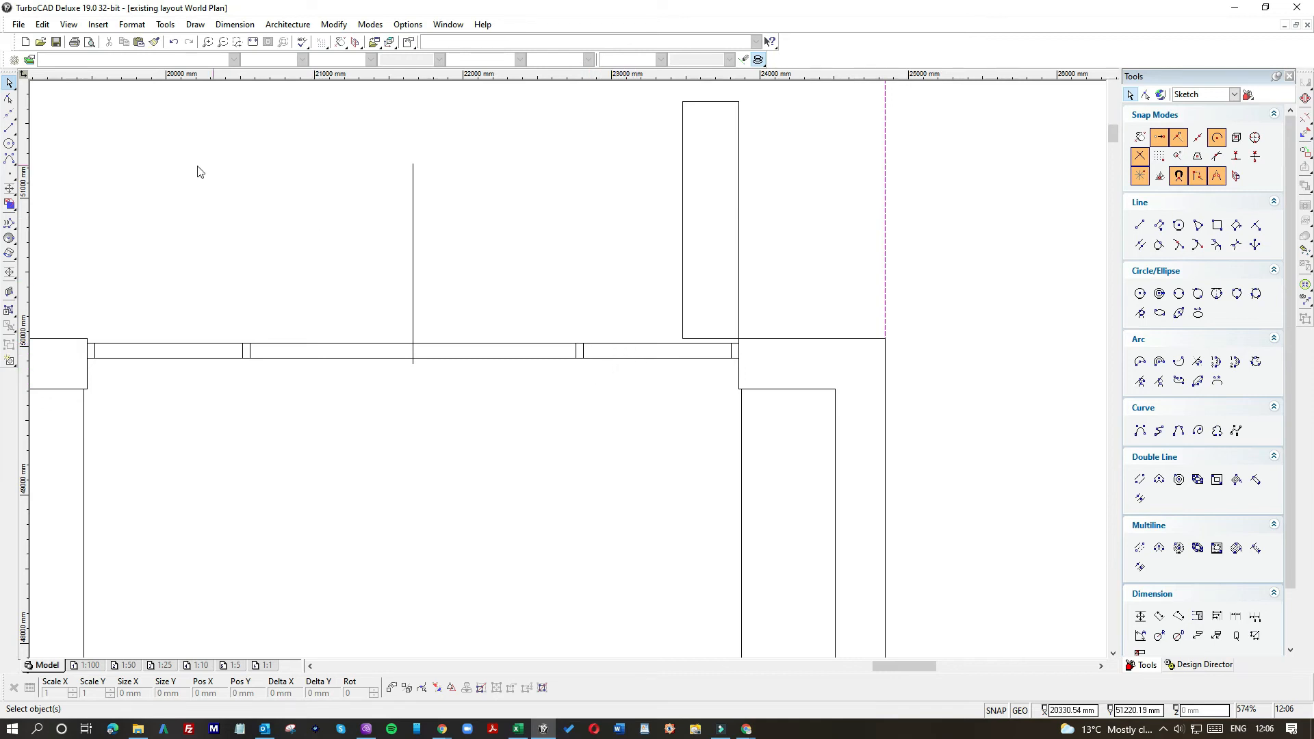
Draw a horizontal line along the middle of the frame depth from the right divider's frame post to the right jamb's post.
{"action": "left_click", "coordinate": [9, 127]}
{"action": "scroll", "coordinate": [544, 366], "scroll_direction": "up", "scroll_amount": 2}
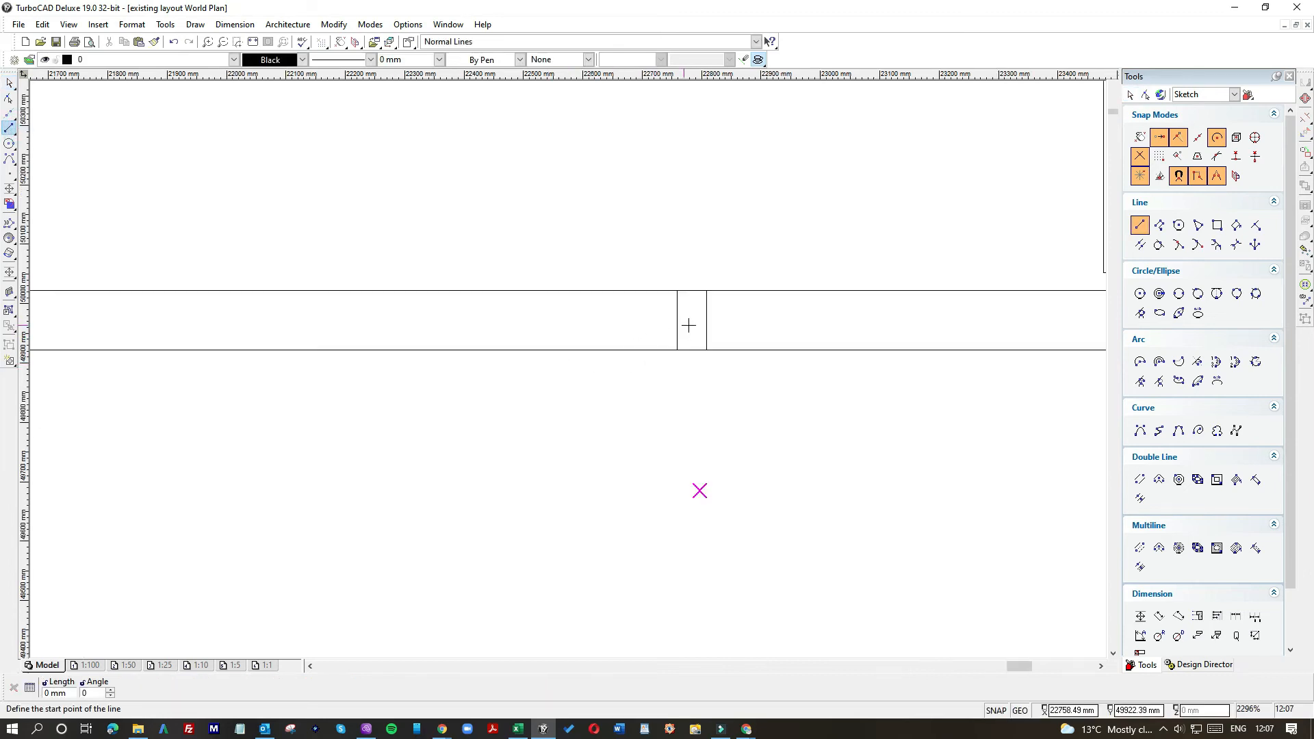
{"action": "left_click", "coordinate": [708, 319]}
{"action": "scroll", "coordinate": [610, 367], "scroll_direction": "down", "scroll_amount": 1}
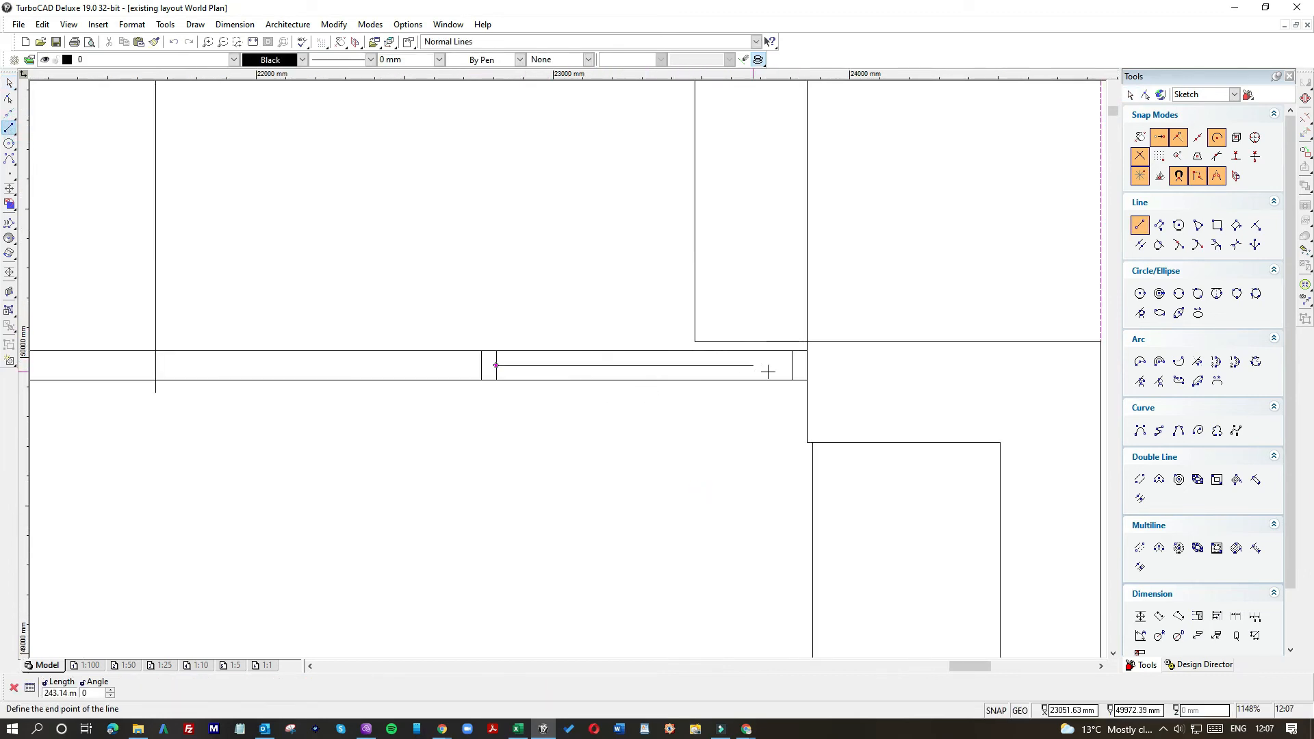
{"action": "left_click", "coordinate": [791, 368]}
{"action": "scroll", "coordinate": [452, 375], "scroll_direction": "down", "scroll_amount": 1}
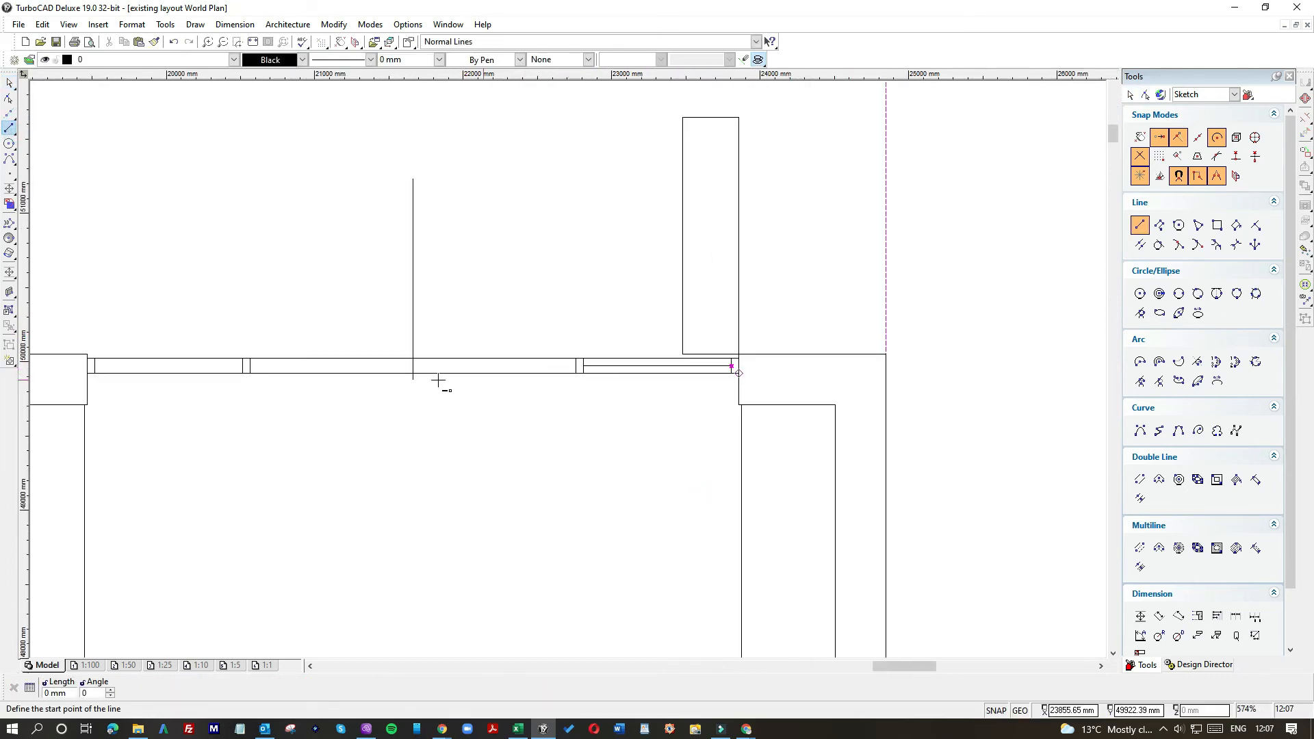
Draw a horizontal line along the middle of the frame depth from the left divider's post to the left jamb's post.
{"action": "left_click", "coordinate": [243, 366]}
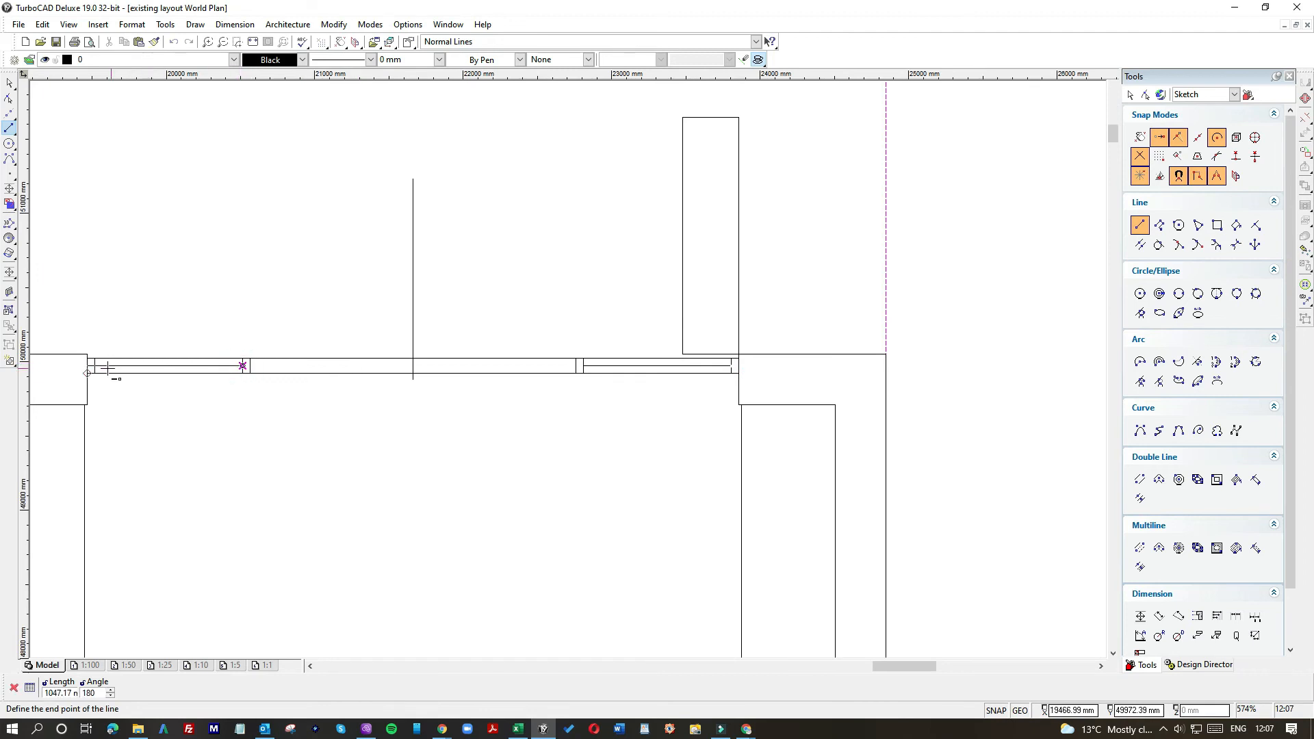
{"action": "left_click", "coordinate": [96, 366]}
Draw a horizontal line along the middle of the frame depth from the left divider to the vertical centre line.
{"action": "left_click", "coordinate": [10, 140]}
{"action": "left_click", "coordinate": [249, 365]}
{"action": "left_click", "coordinate": [413, 366]}
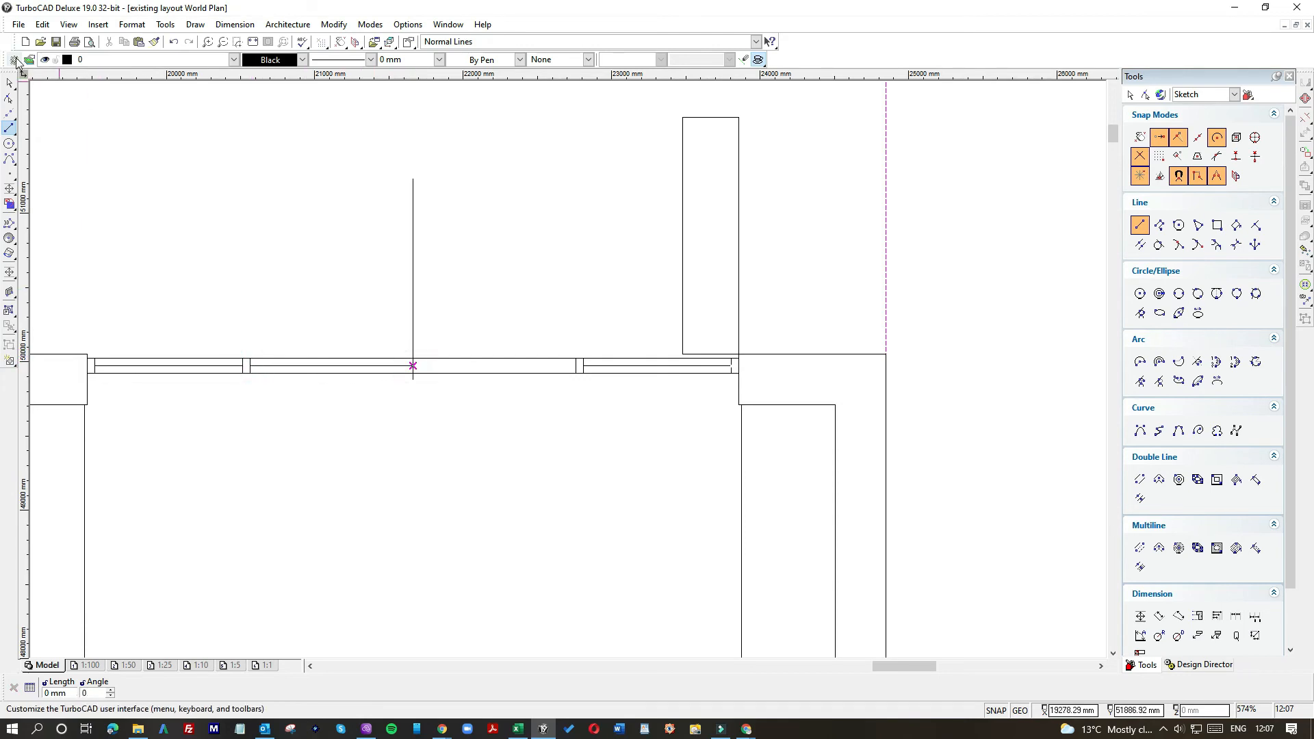
Delete the middle line between the left divider and the vertical centre line.
{"action": "left_click", "coordinate": [10, 85]}
{"action": "left_click", "coordinate": [332, 369]}
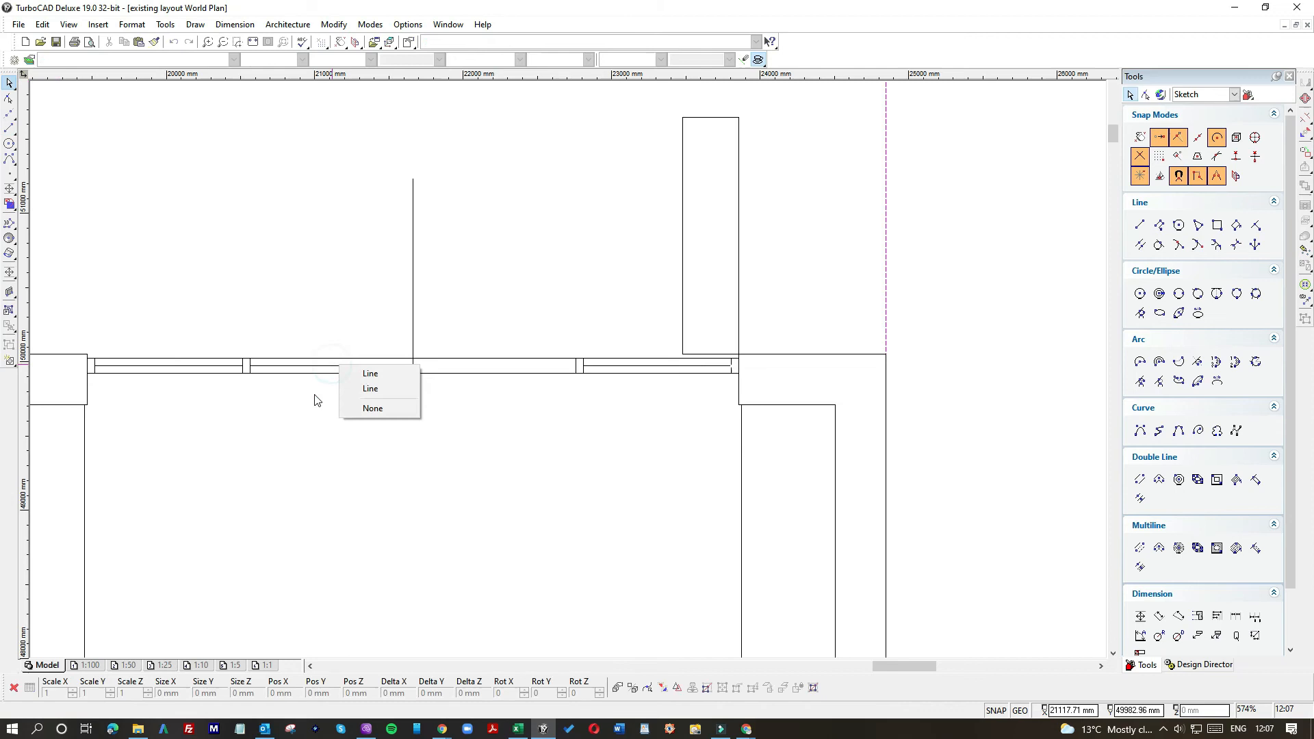
{"action": "left_click", "coordinate": [363, 388]}
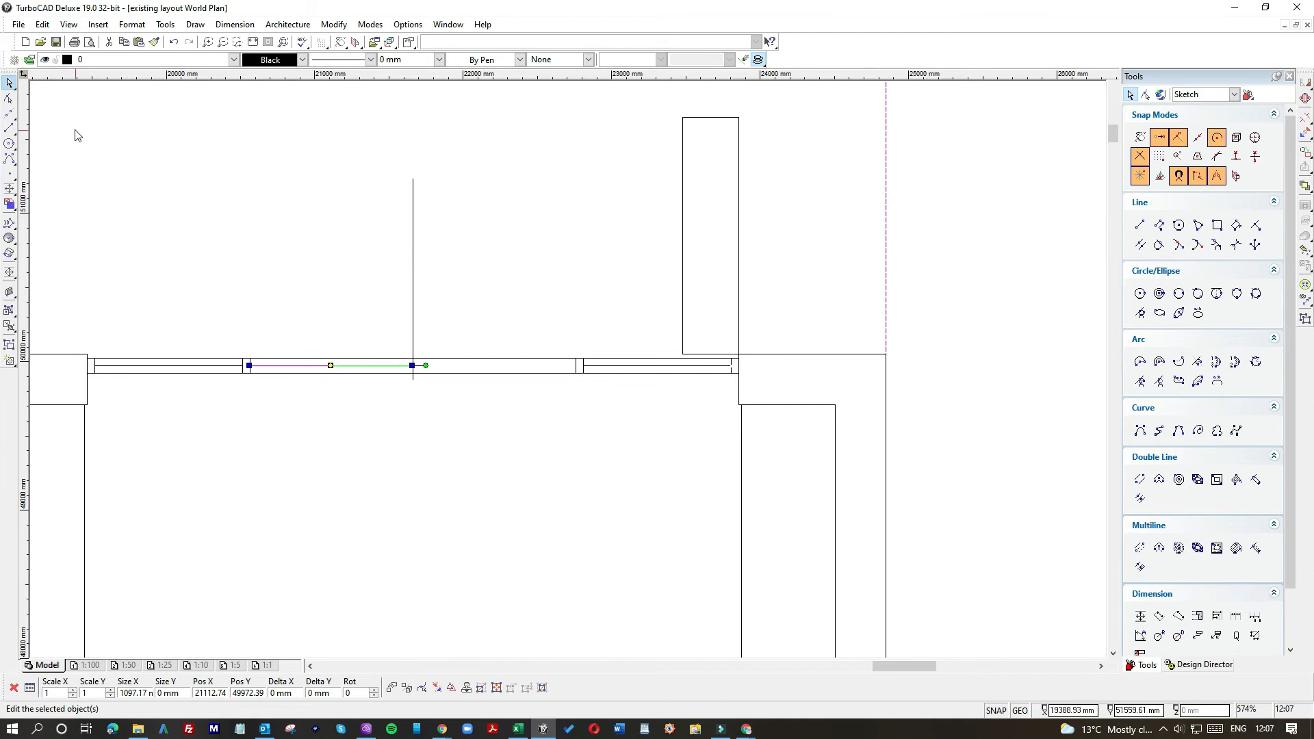
{"action": "left_click", "coordinate": [240, 235]}
{"action": "left_click", "coordinate": [319, 363]}
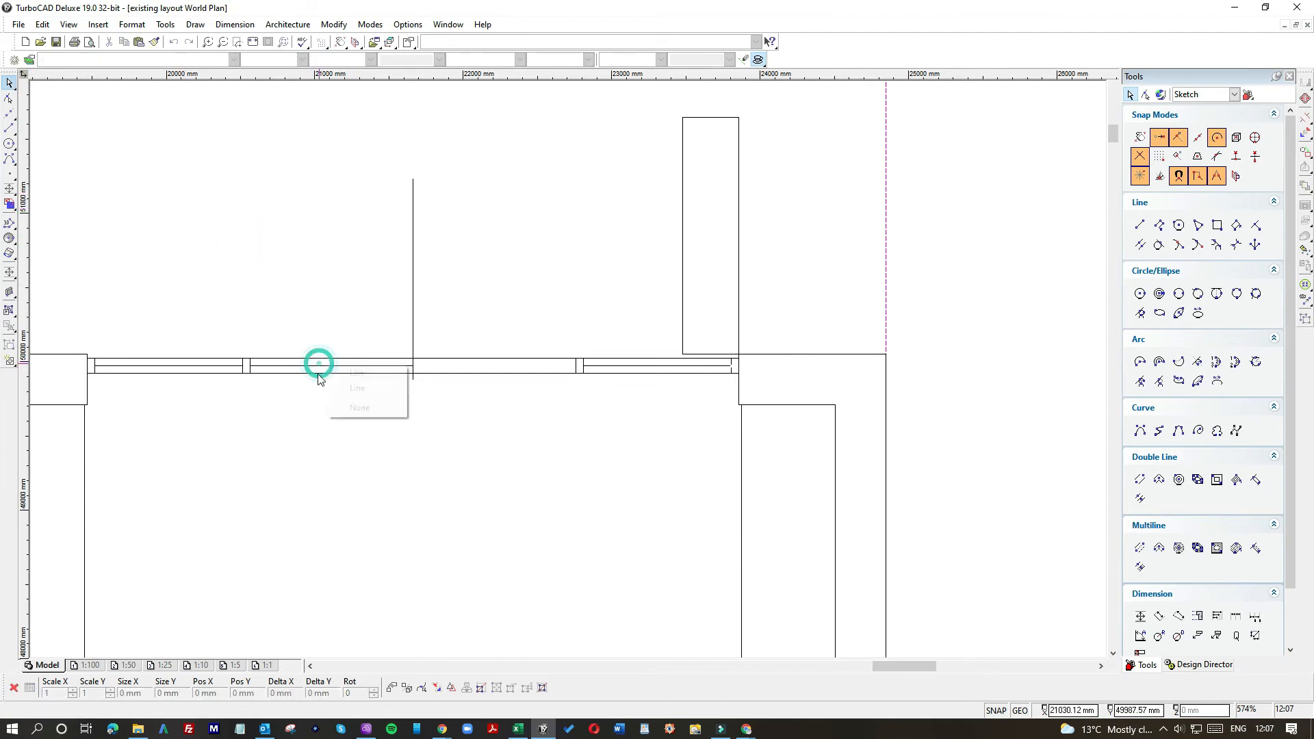
{"action": "left_click", "coordinate": [346, 387]}
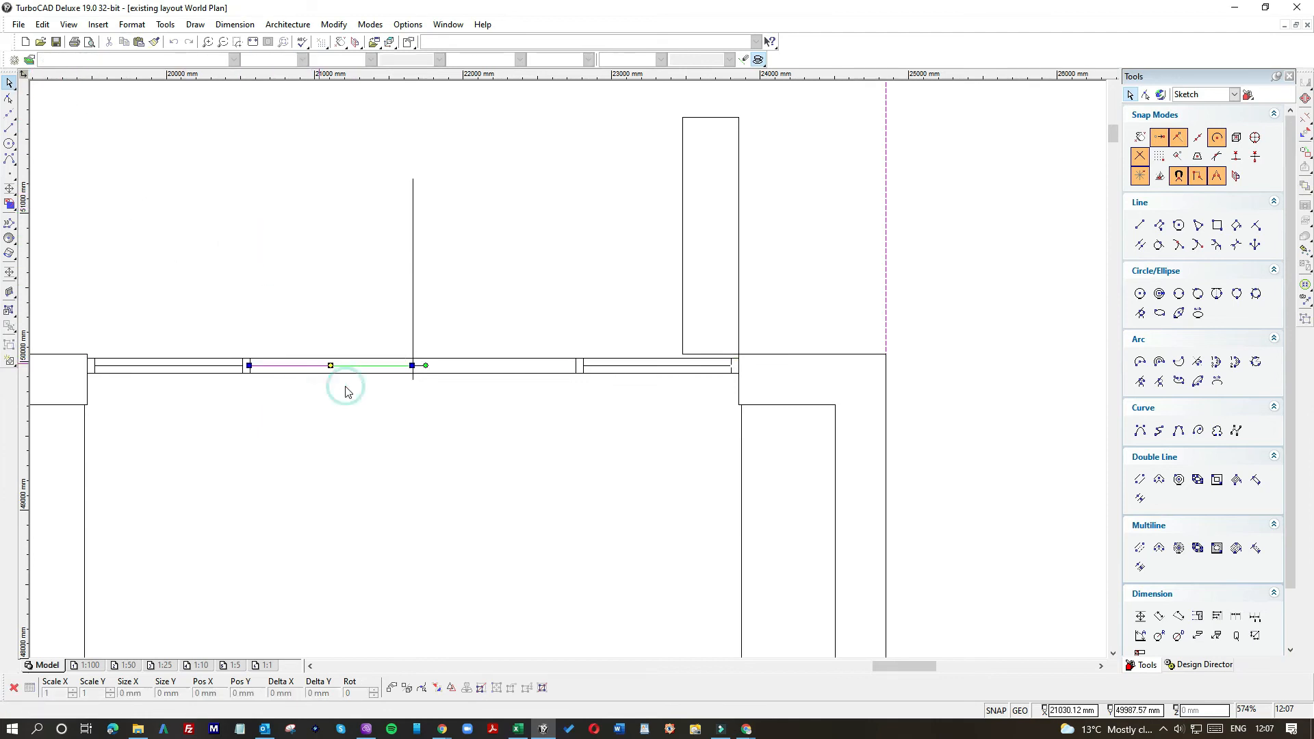
{"action": "left_click", "coordinate": [345, 391]}
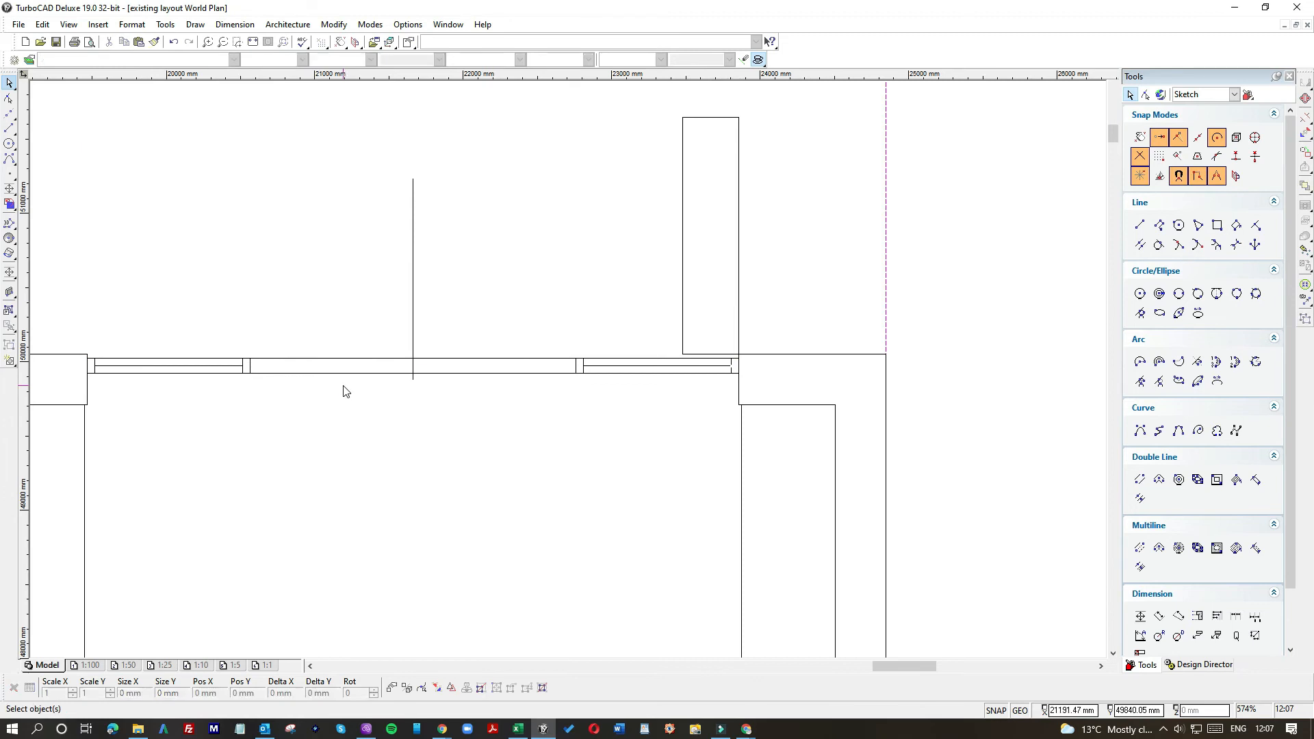
Delete the tall vertical centre line and shorten the outer frame line so it runs only from the left jamb to the left divider.
{"action": "left_click", "coordinate": [411, 292]}
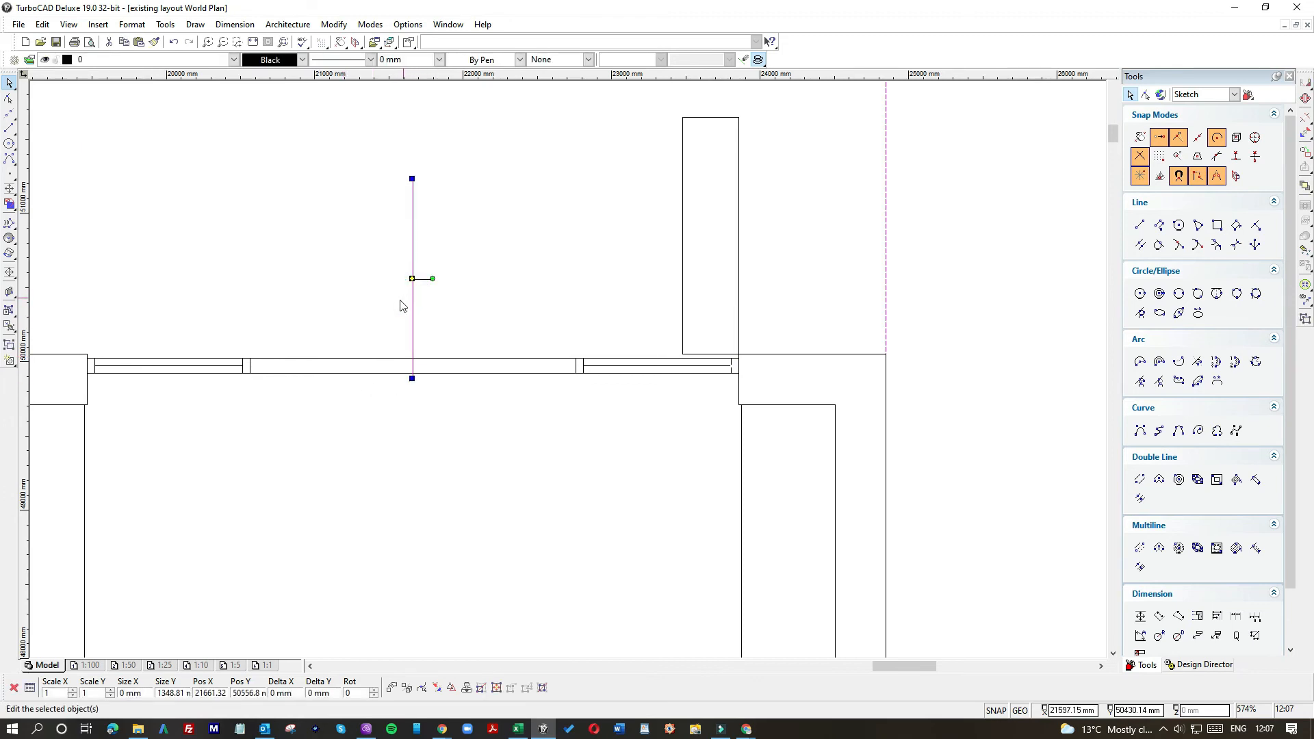
{"action": "key", "text": "Delete"}
{"action": "left_click", "coordinate": [392, 358]}
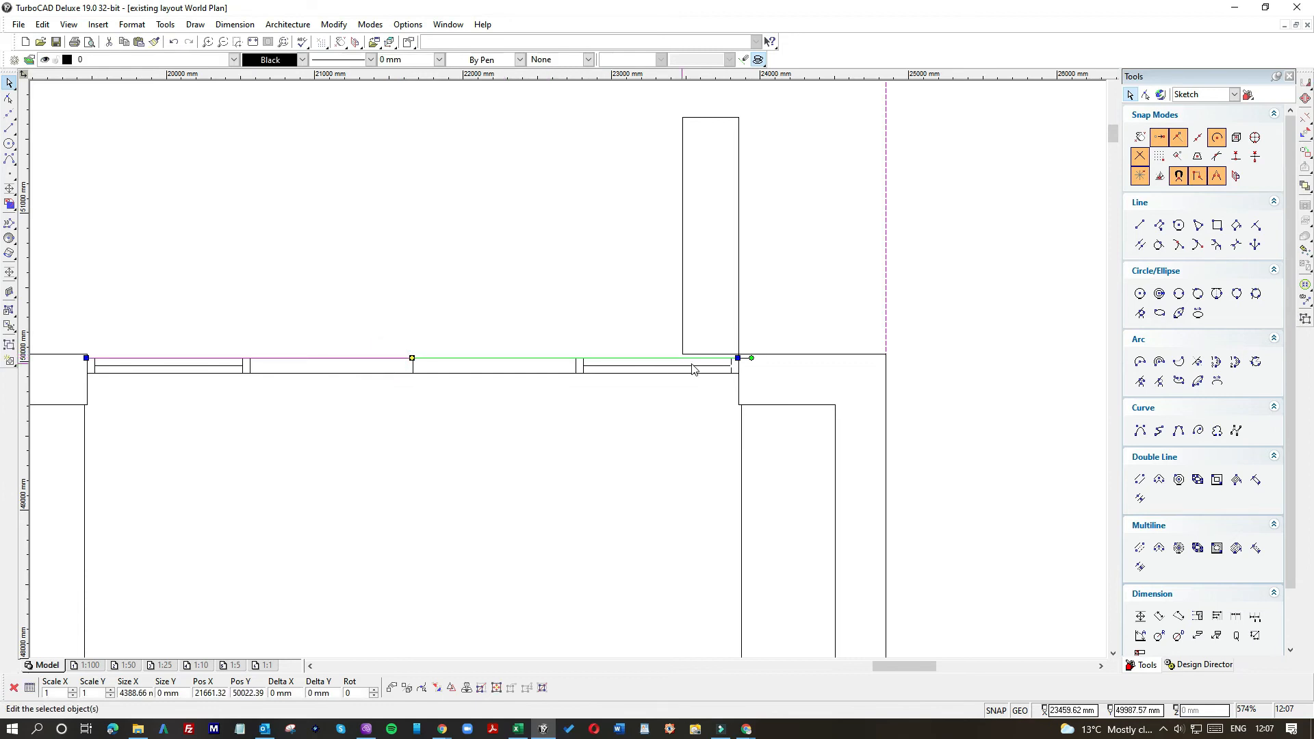
{"action": "left_click", "coordinate": [740, 356]}
{"action": "left_click", "coordinate": [252, 358]}
{"action": "left_click", "coordinate": [271, 429]}
Draw a new outer frame line to the right jamb's post and shorten it so it starts at the right divider.
{"action": "left_click", "coordinate": [10, 128]}
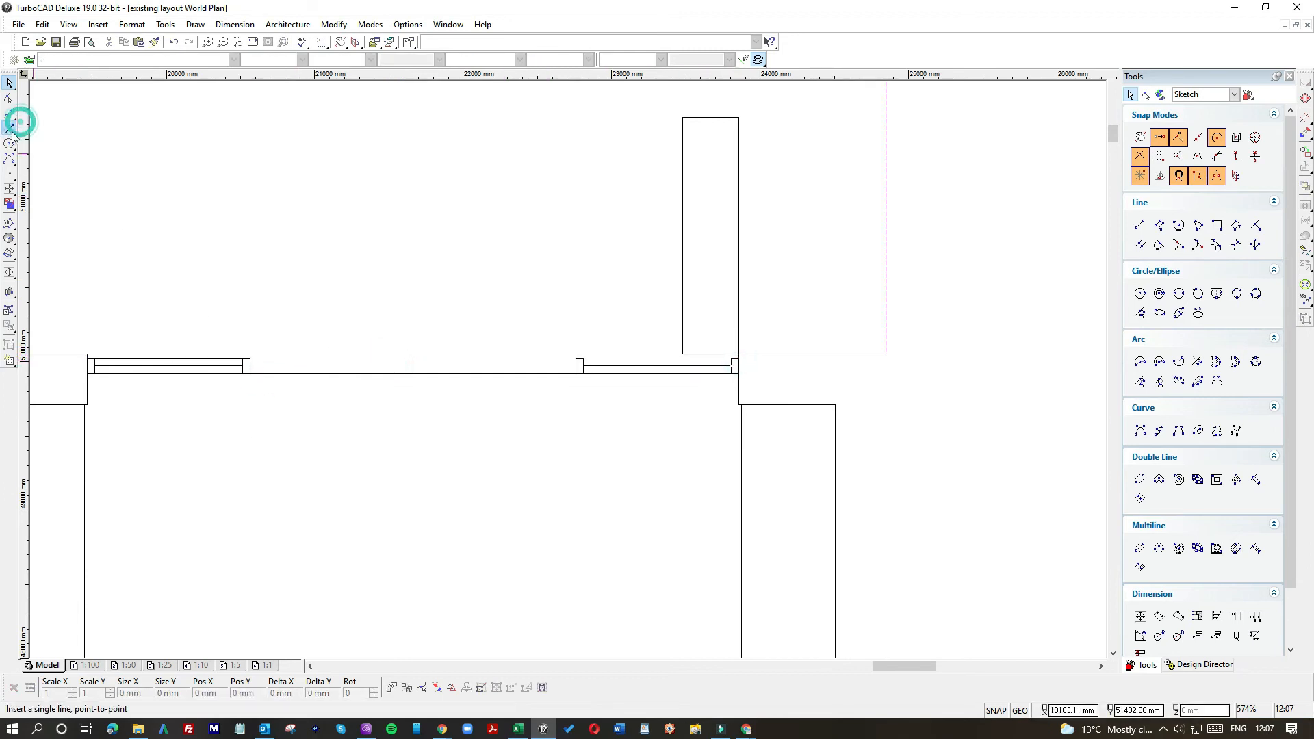
{"action": "left_click", "coordinate": [249, 358]}
{"action": "left_click", "coordinate": [715, 366]}
{"action": "left_click", "coordinate": [11, 83]}
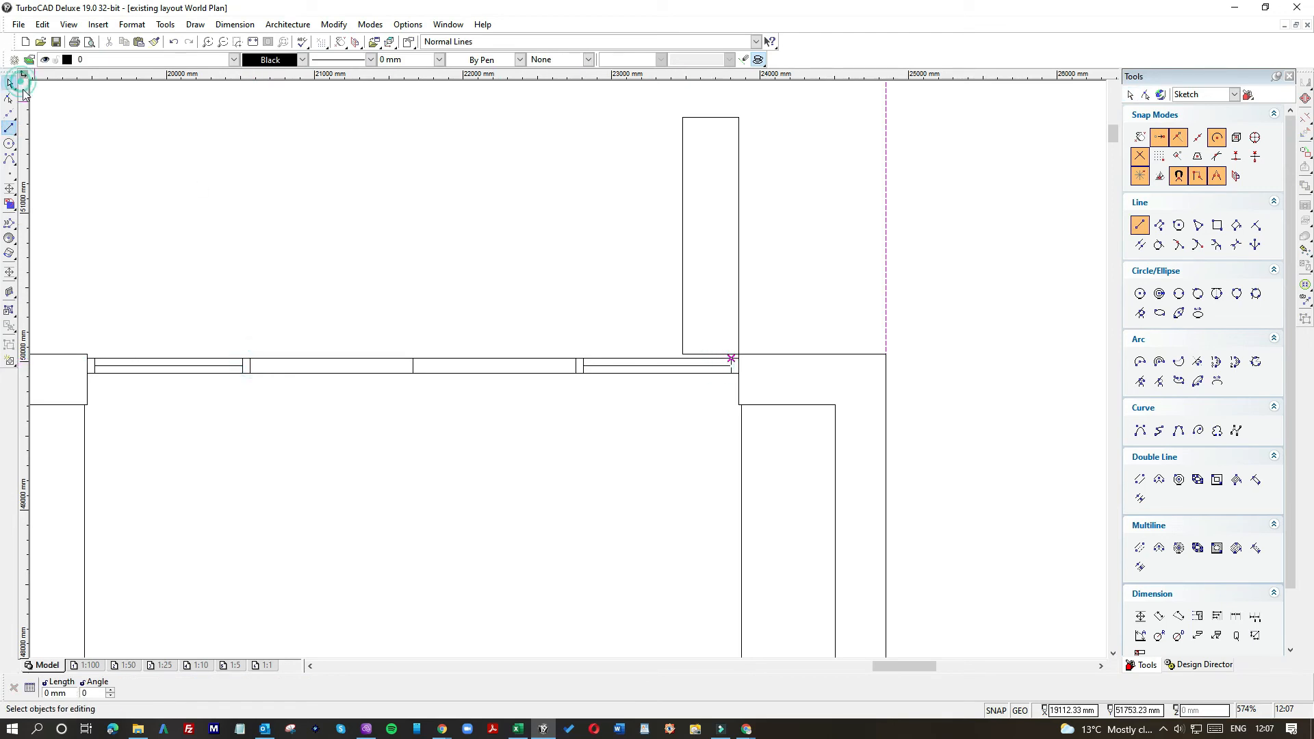
{"action": "left_click", "coordinate": [441, 357]}
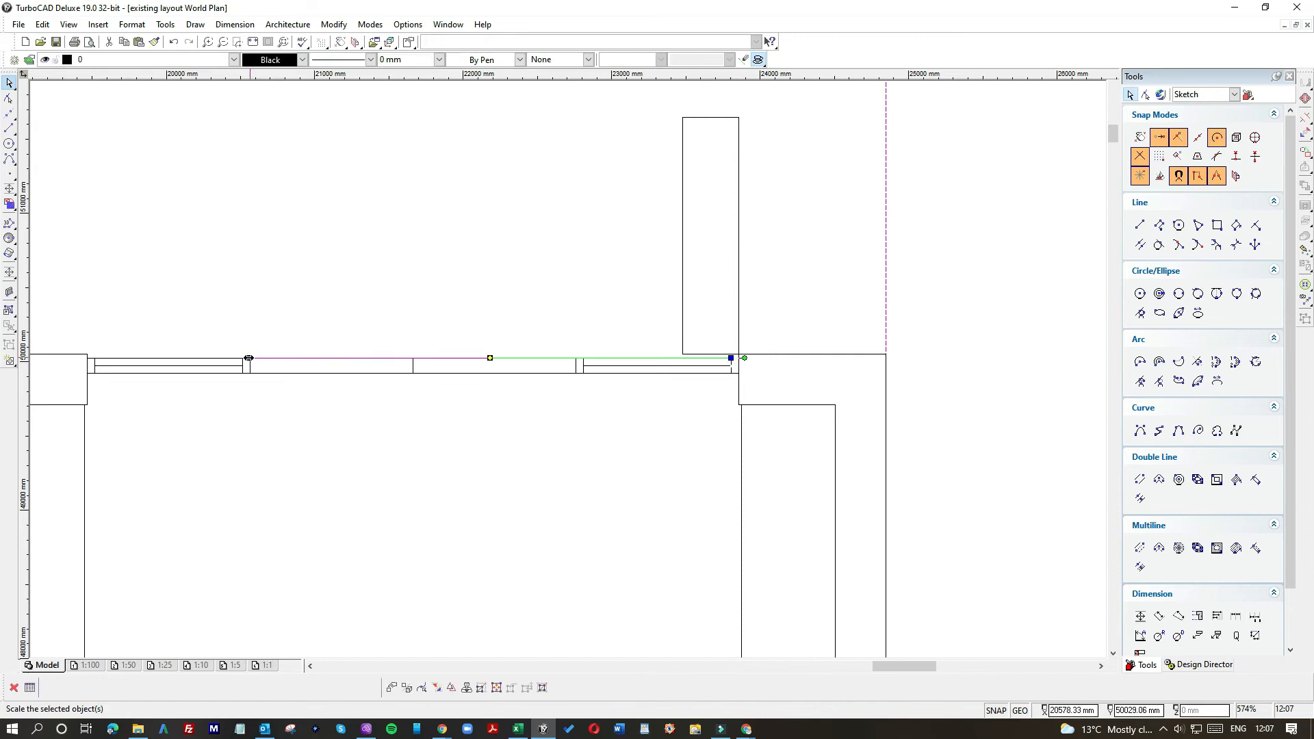
{"action": "left_click", "coordinate": [249, 357]}
{"action": "left_click", "coordinate": [576, 358]}
Shorten the inner frame line so it spans only from the right divider to the right jamb.
{"action": "left_click", "coordinate": [503, 373]}
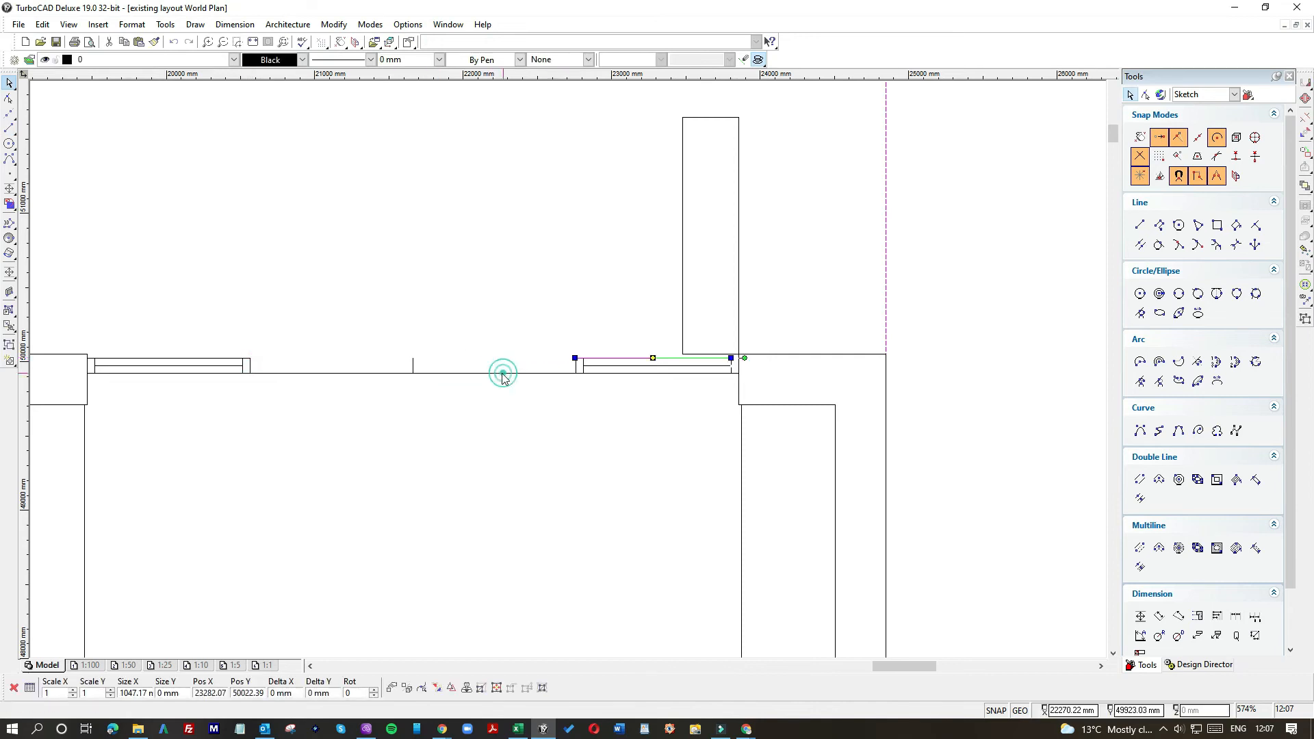
{"action": "left_click", "coordinate": [87, 373]}
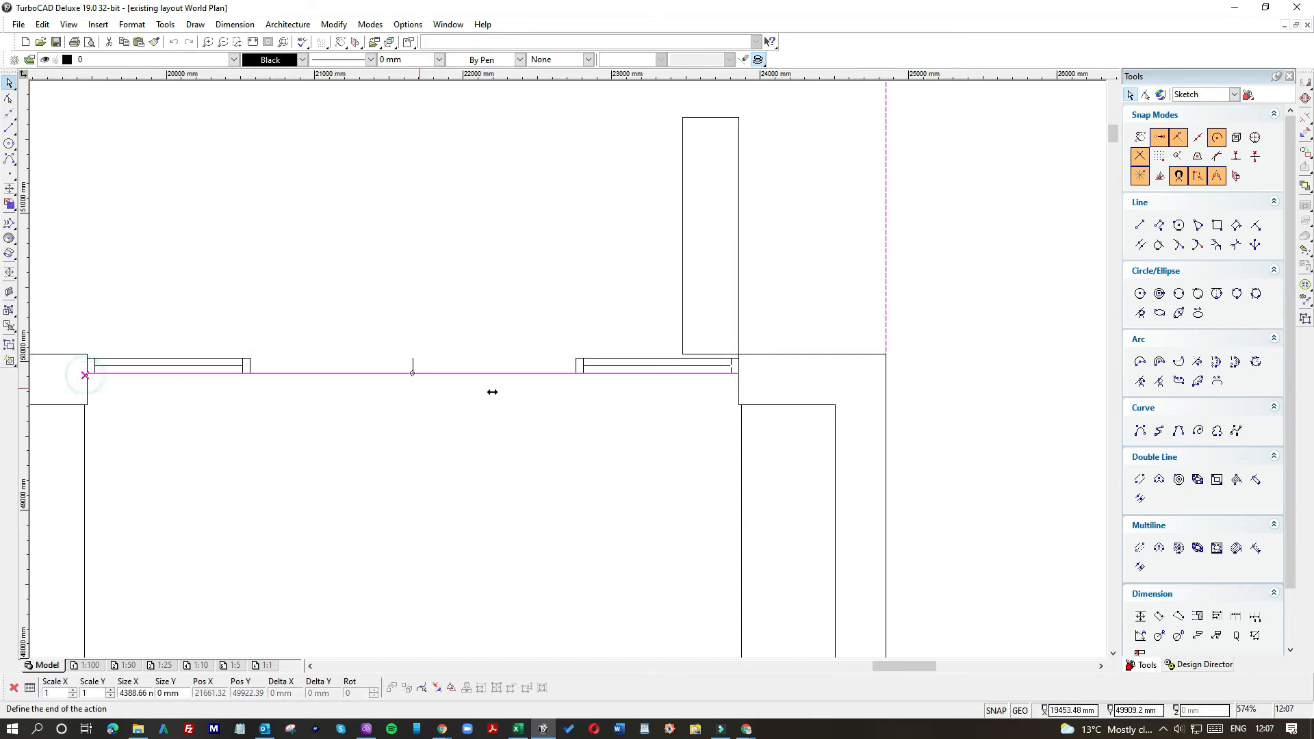
{"action": "left_click", "coordinate": [577, 373]}
{"action": "left_click", "coordinate": [210, 256]}
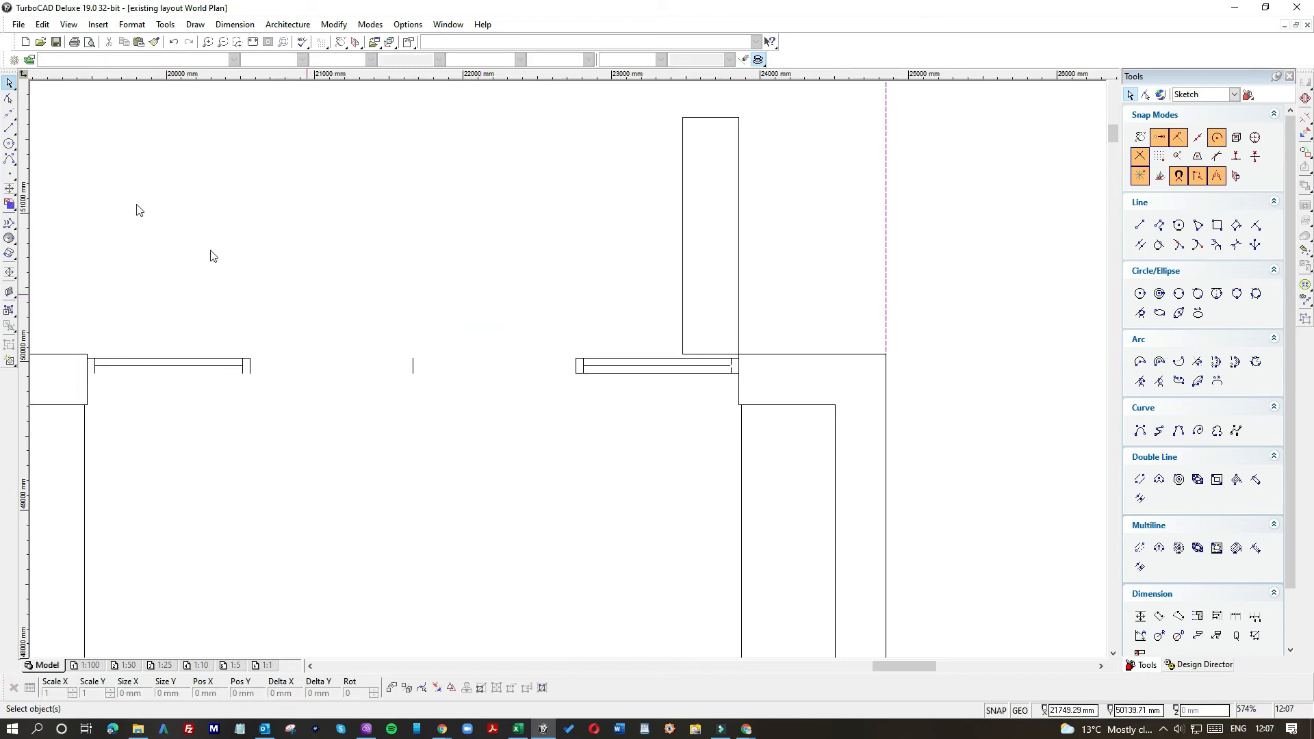
Draw a new inner frame line to the left jamb and shorten it so it ends at the left divider.
{"action": "left_click", "coordinate": [9, 128]}
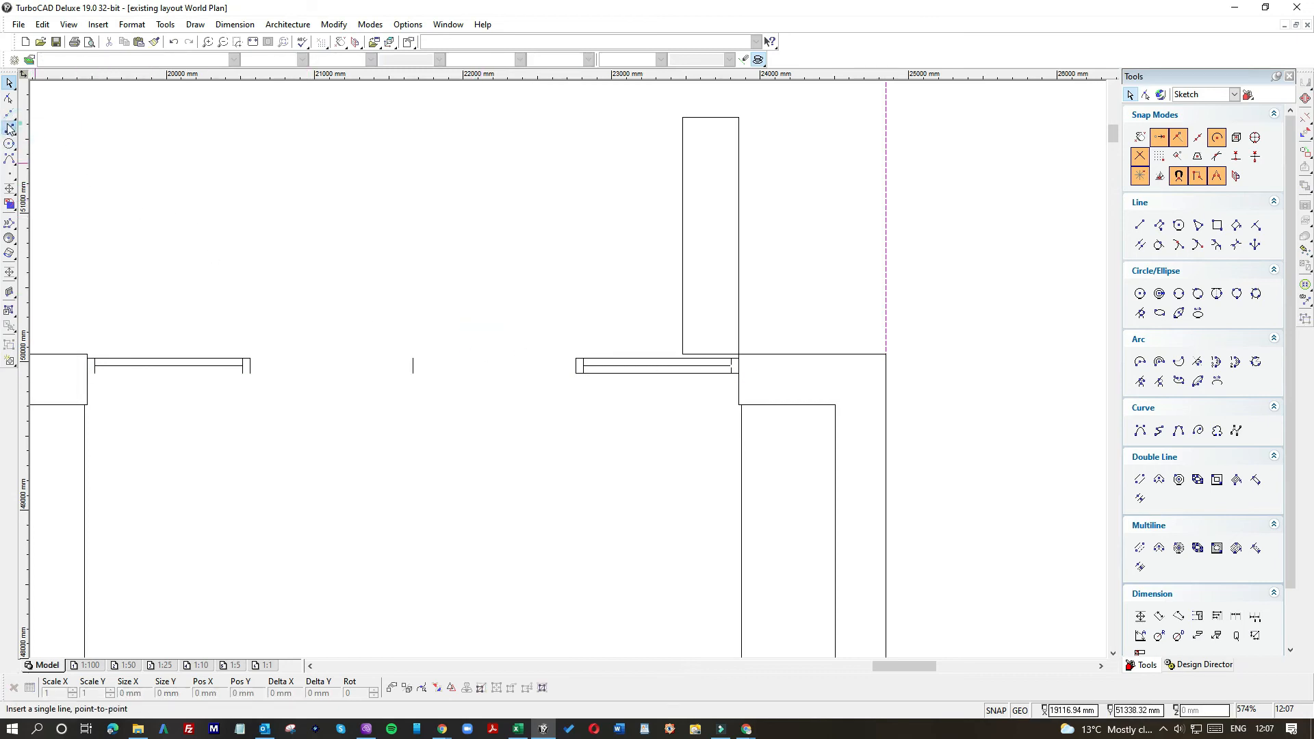
{"action": "left_click", "coordinate": [576, 372]}
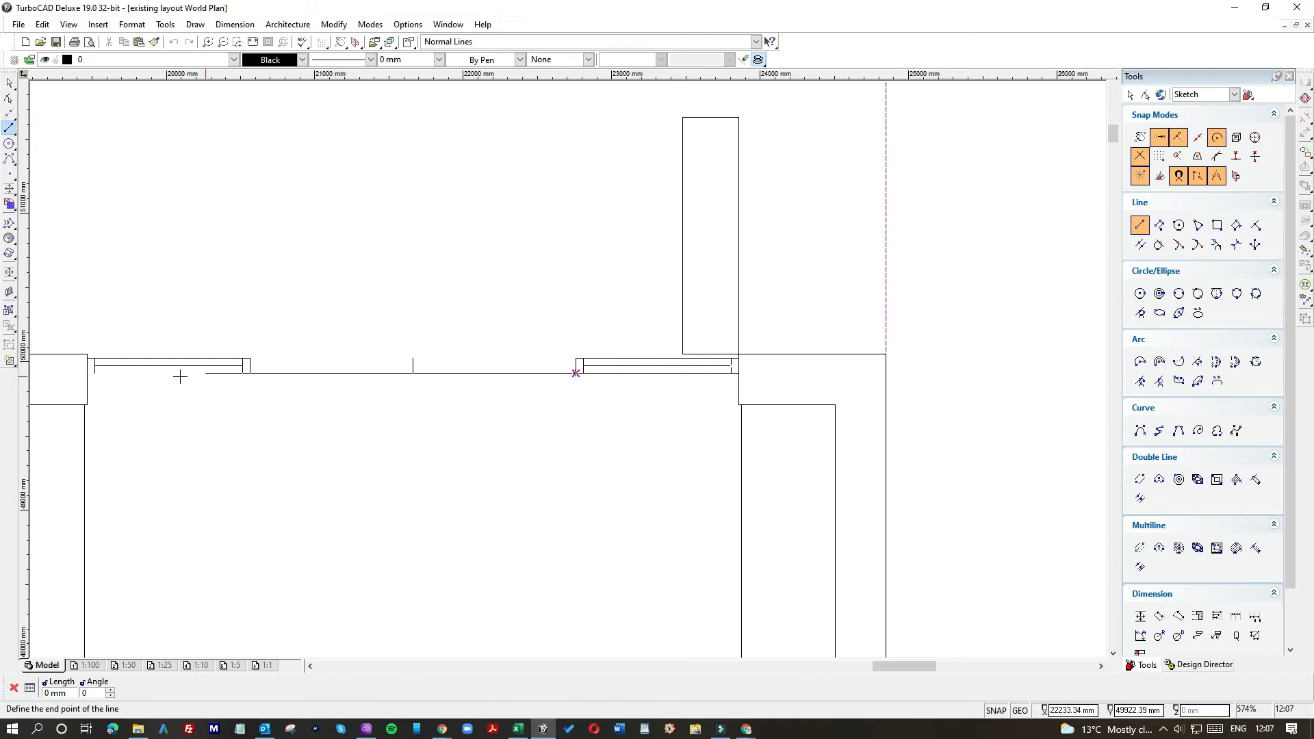
{"action": "left_click", "coordinate": [87, 377]}
{"action": "left_click", "coordinate": [10, 83]}
{"action": "left_click", "coordinate": [487, 375]}
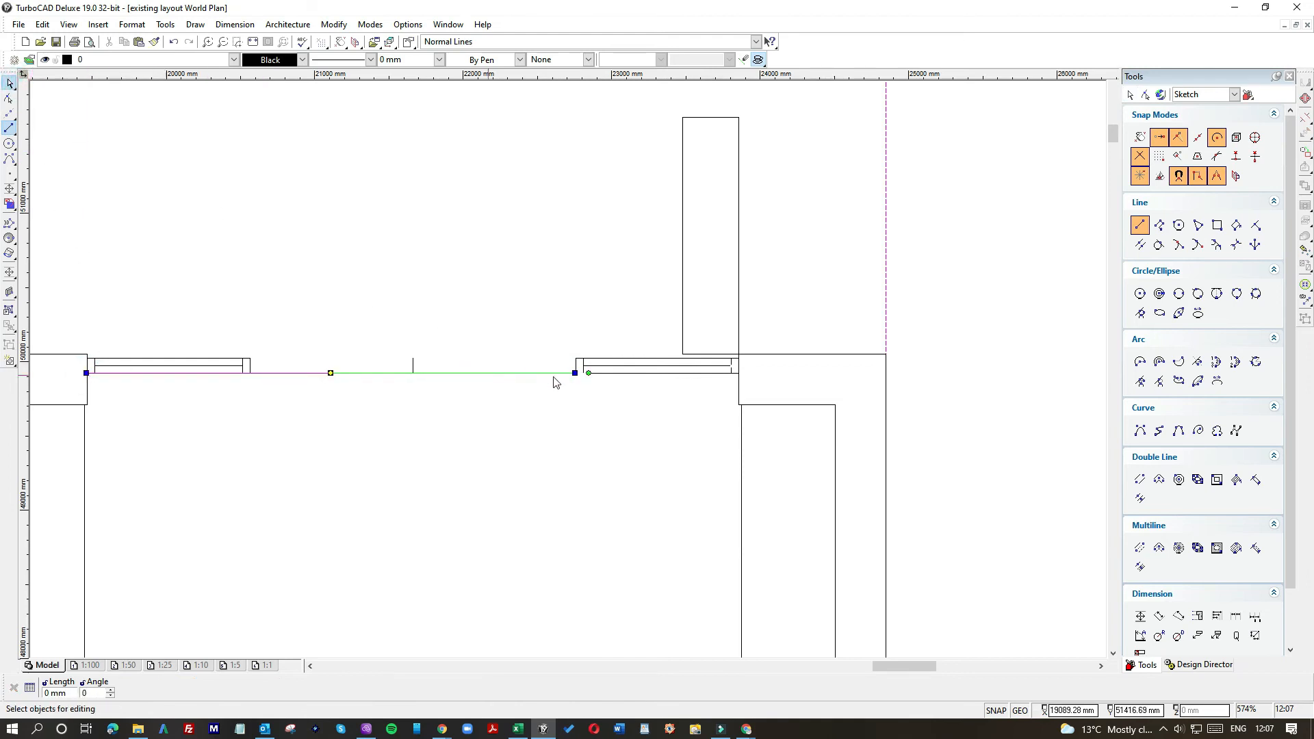
{"action": "left_click", "coordinate": [576, 373]}
{"action": "left_click", "coordinate": [251, 373]}
{"action": "left_click", "coordinate": [73, 194]}
Draw a 1097 by 45 mm door leaf rectangle above the opening.
{"action": "left_click", "coordinate": [9, 129]}
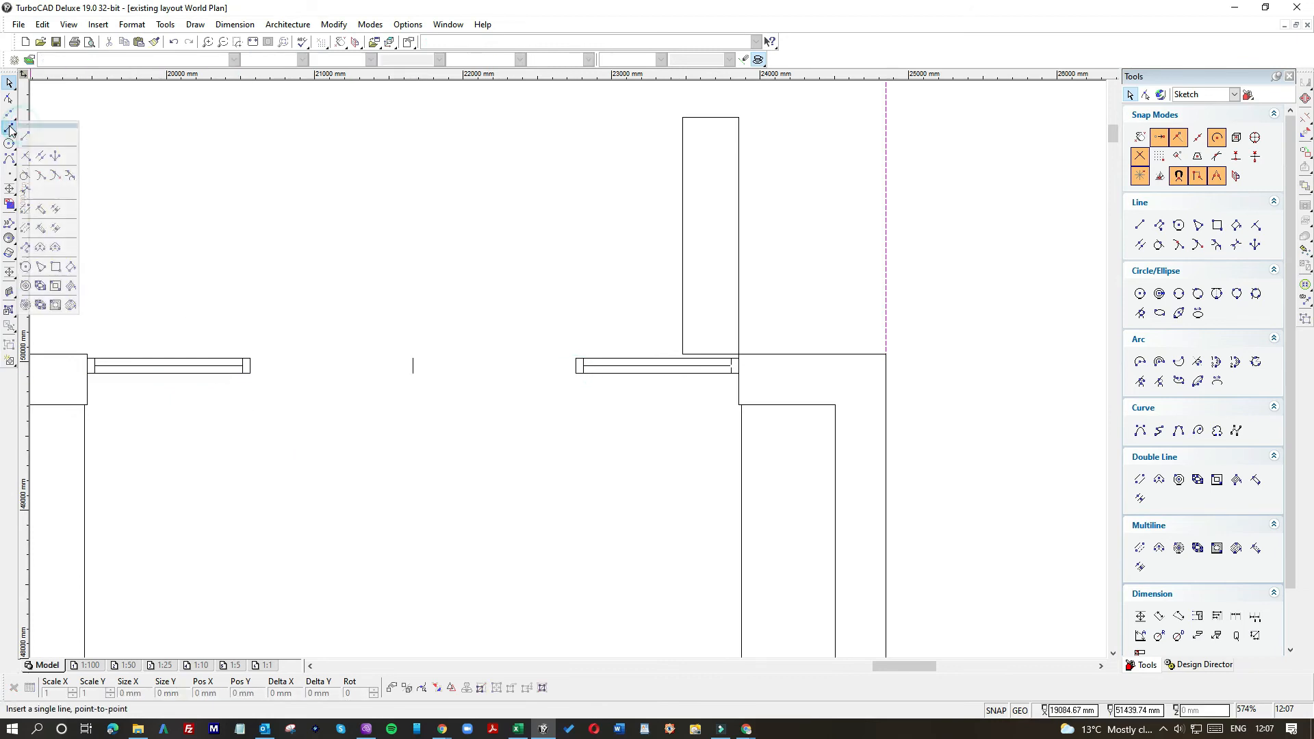
{"action": "left_click", "coordinate": [55, 267]}
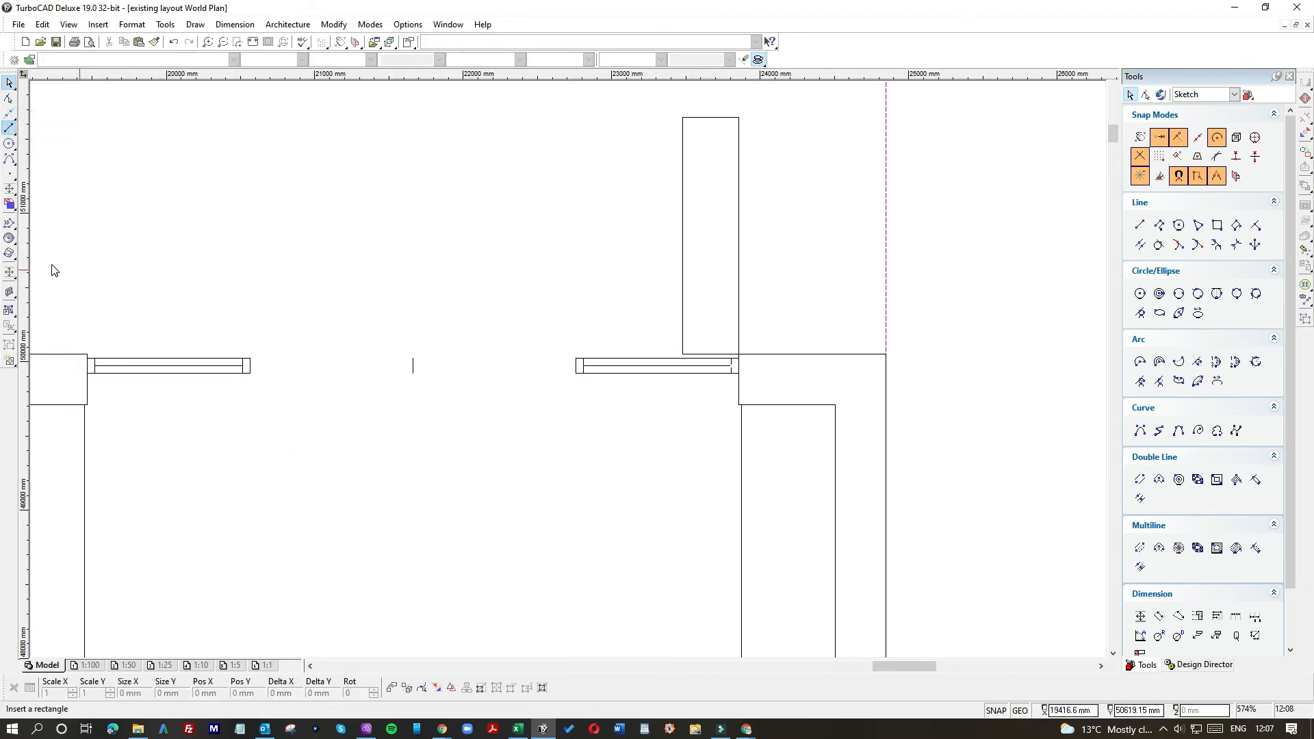
{"action": "left_click", "coordinate": [329, 206]}
{"action": "type", "text": "1"}
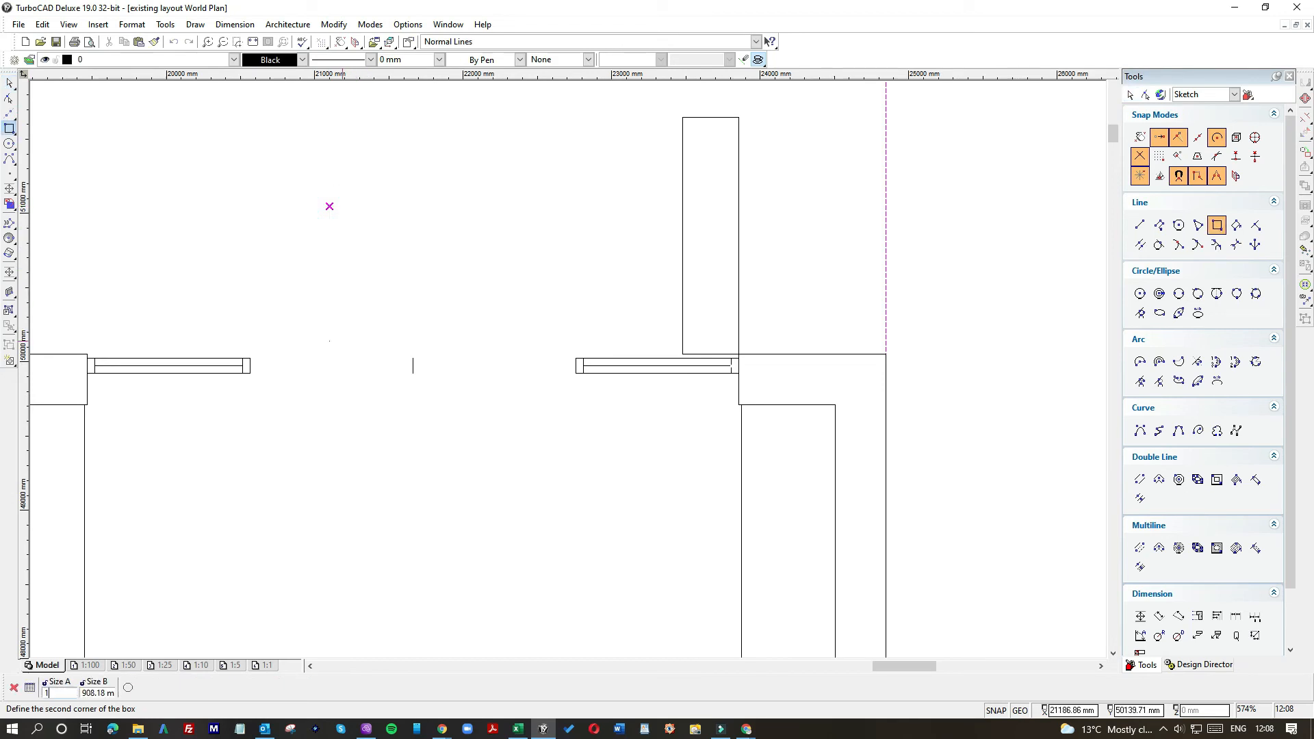
{"action": "type", "text": "09"}
{"action": "type", "text": "7"}
{"action": "type", "text": "45"}
{"action": "key", "text": "Return"}
{"action": "key", "text": "Escape"}
Place the door leaf upright just beyond the left frame section and delete the short centre divider line.
{"action": "left_click", "coordinate": [485, 213]}
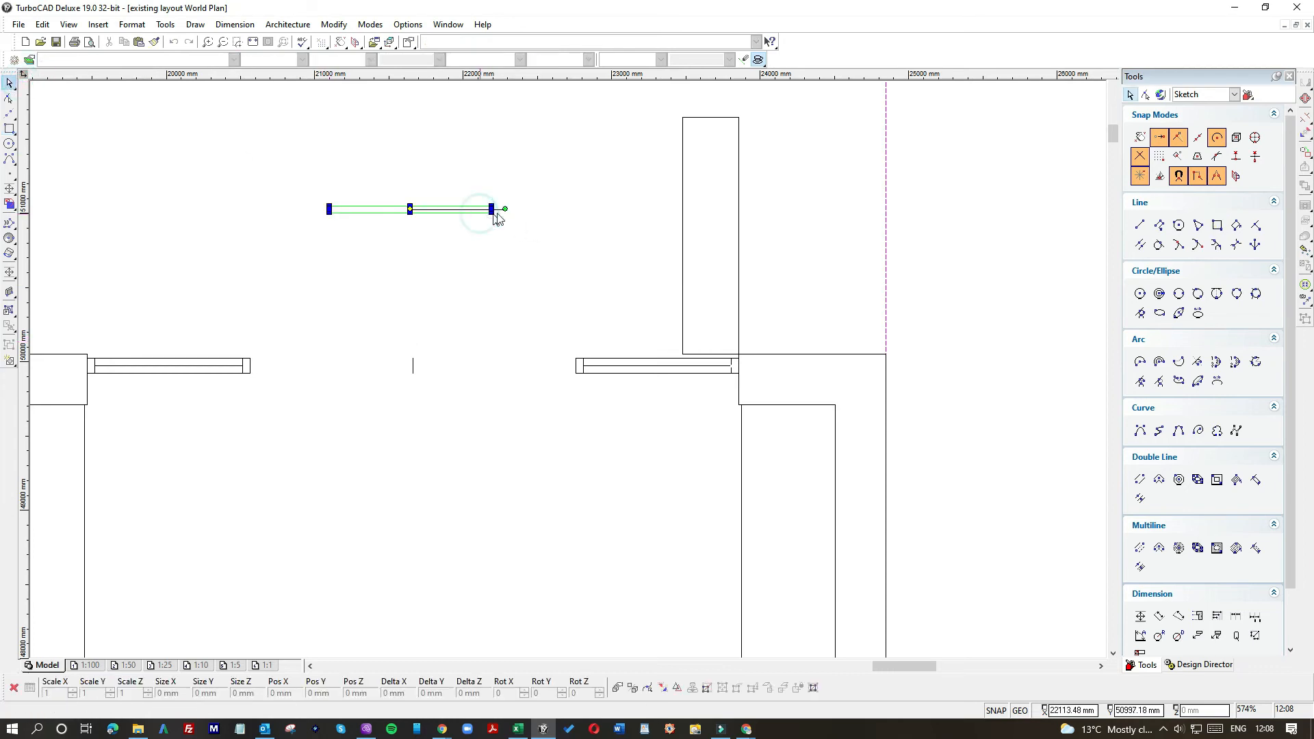
{"action": "left_click_drag", "start_coordinate": [508, 209], "coordinate": [434, 273]}
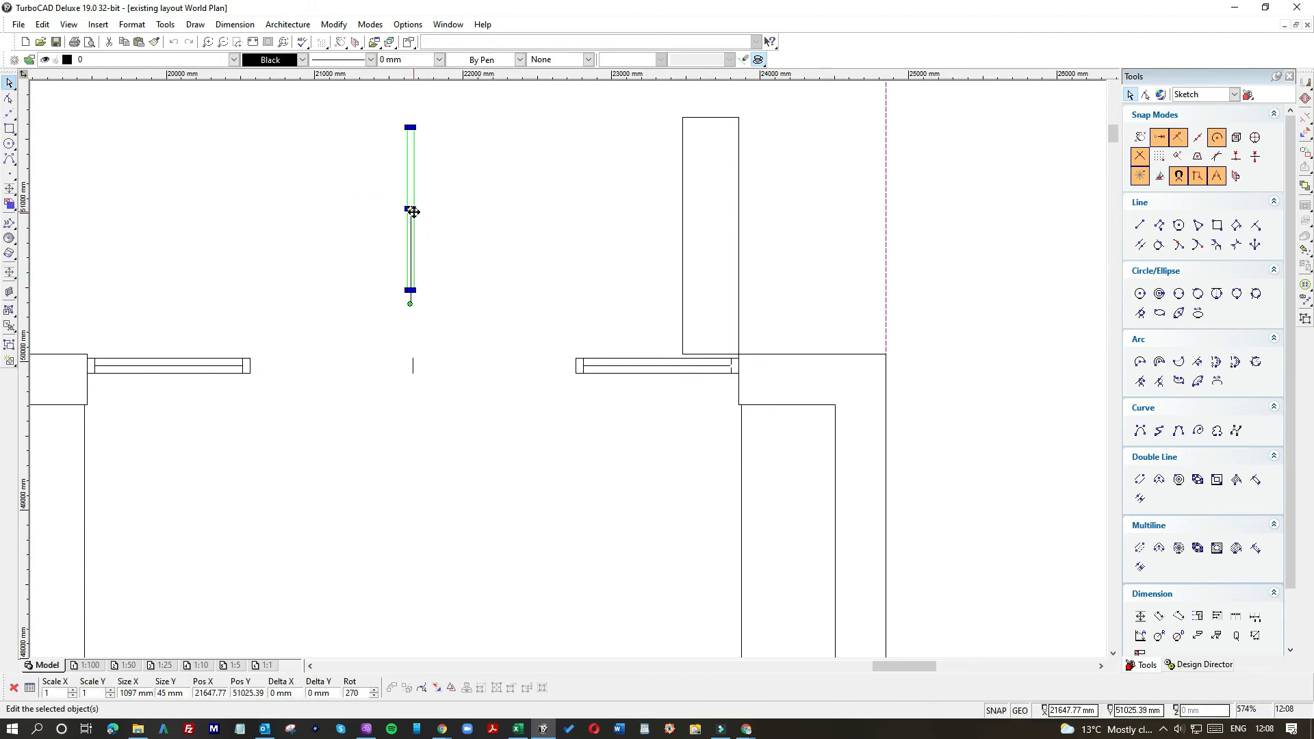
{"action": "left_click_drag", "start_coordinate": [413, 208], "coordinate": [270, 276]}
{"action": "left_click", "coordinate": [394, 348]}
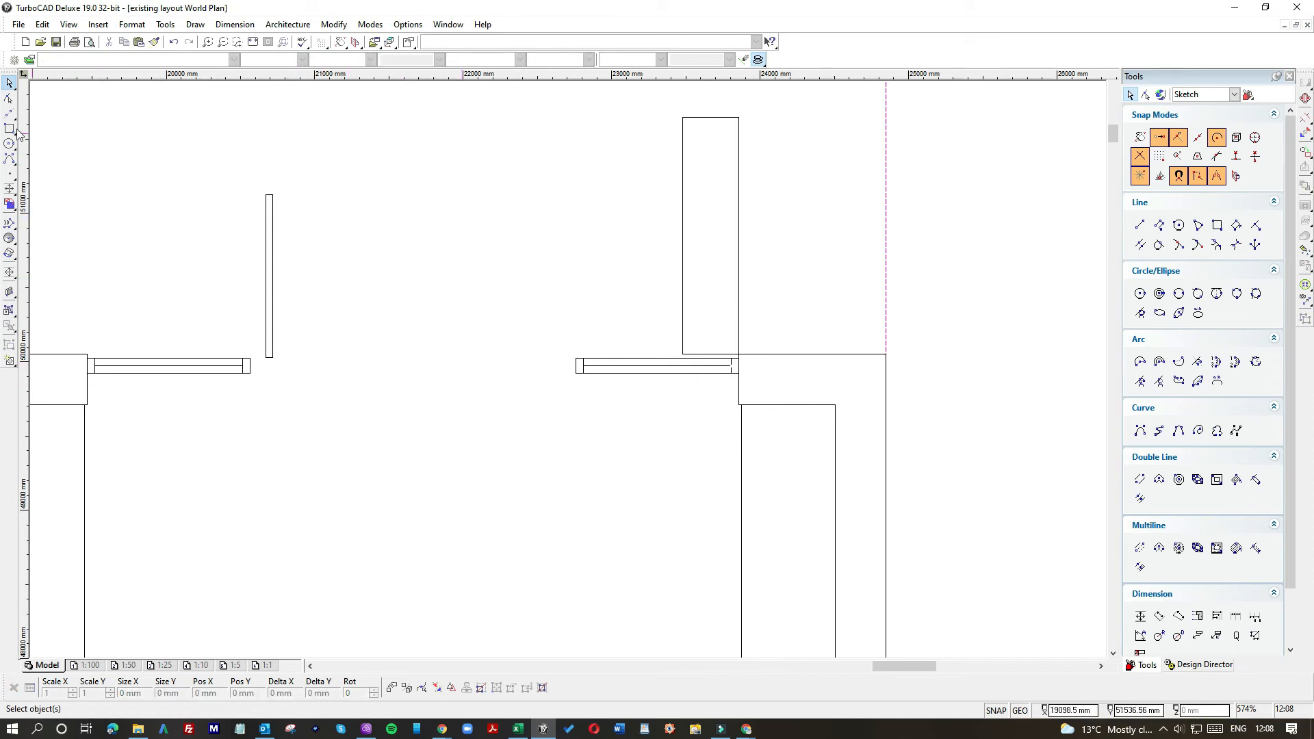
Draw a quarter-circle arc with a radius of about 700 mm in the free space above the opening.
{"action": "left_click_drag", "start_coordinate": [9, 143], "coordinate": [25, 185]}
{"action": "left_click", "coordinate": [354, 215]}
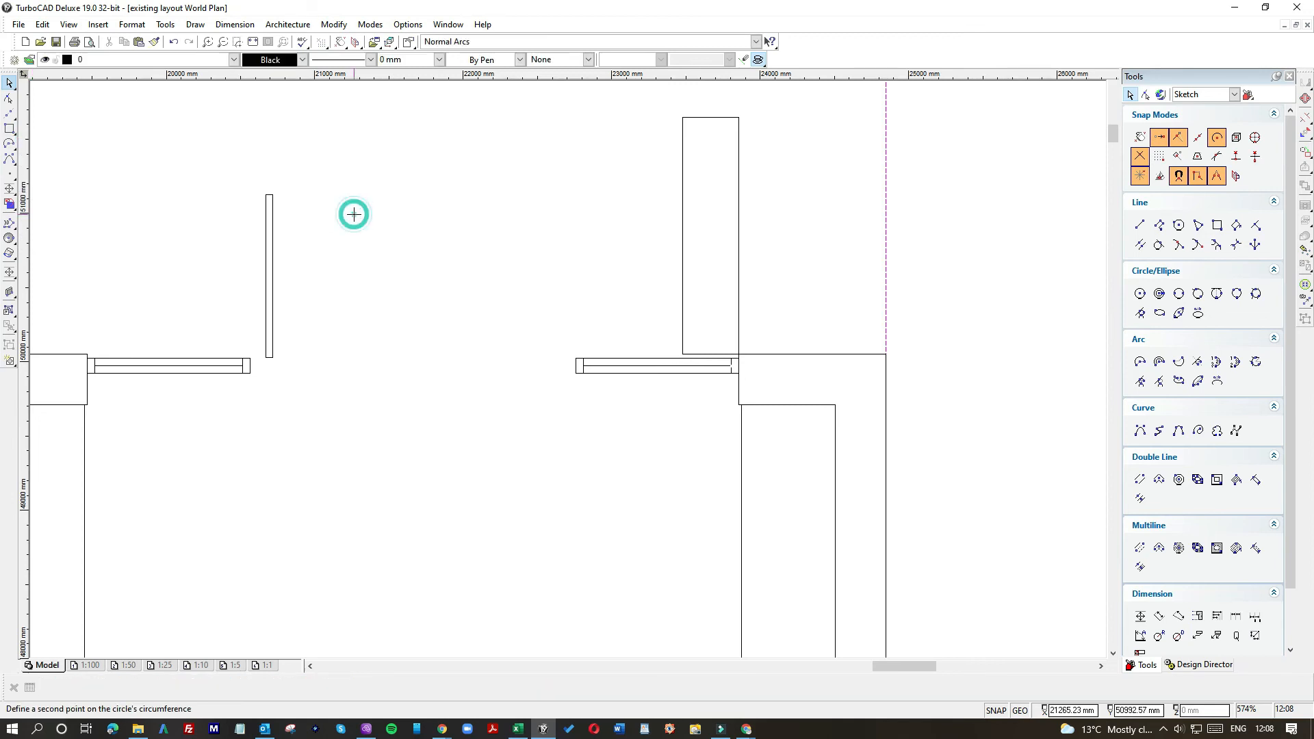
{"action": "left_click", "coordinate": [428, 315]}
{"action": "left_click", "coordinate": [464, 216]}
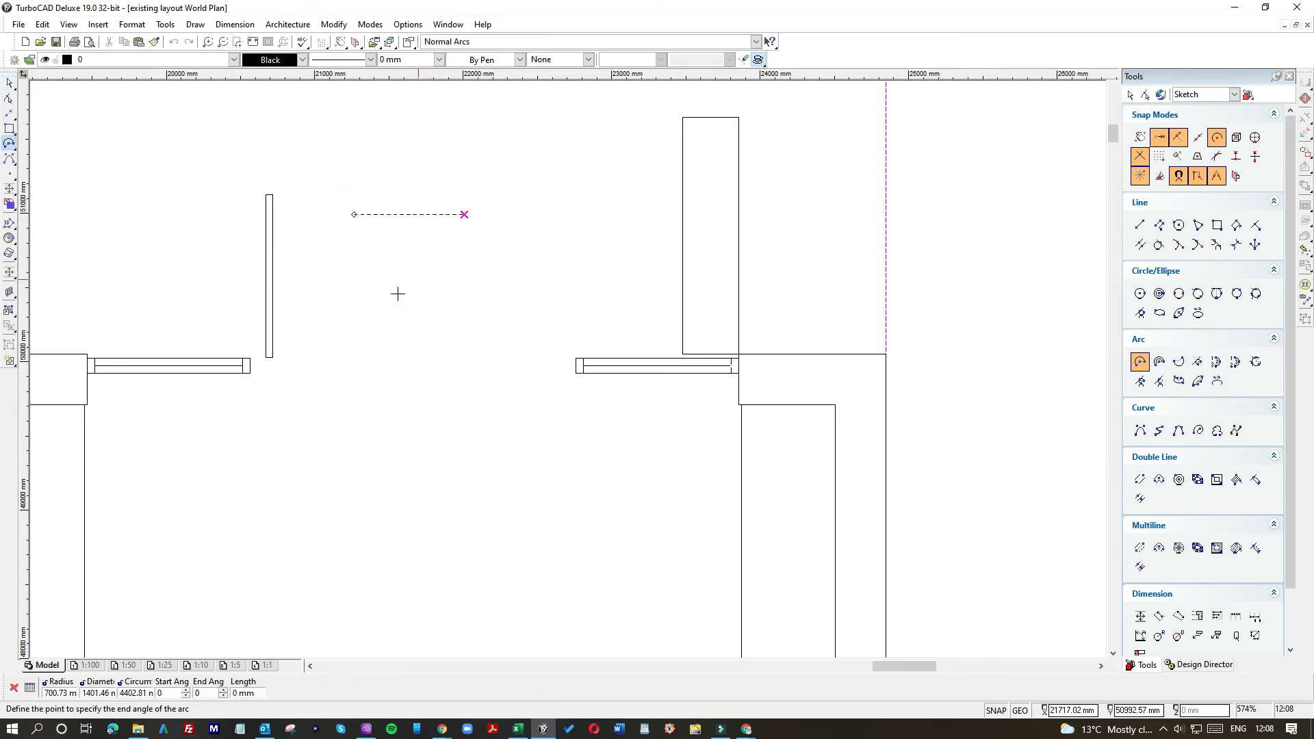
{"action": "left_click", "coordinate": [353, 112]}
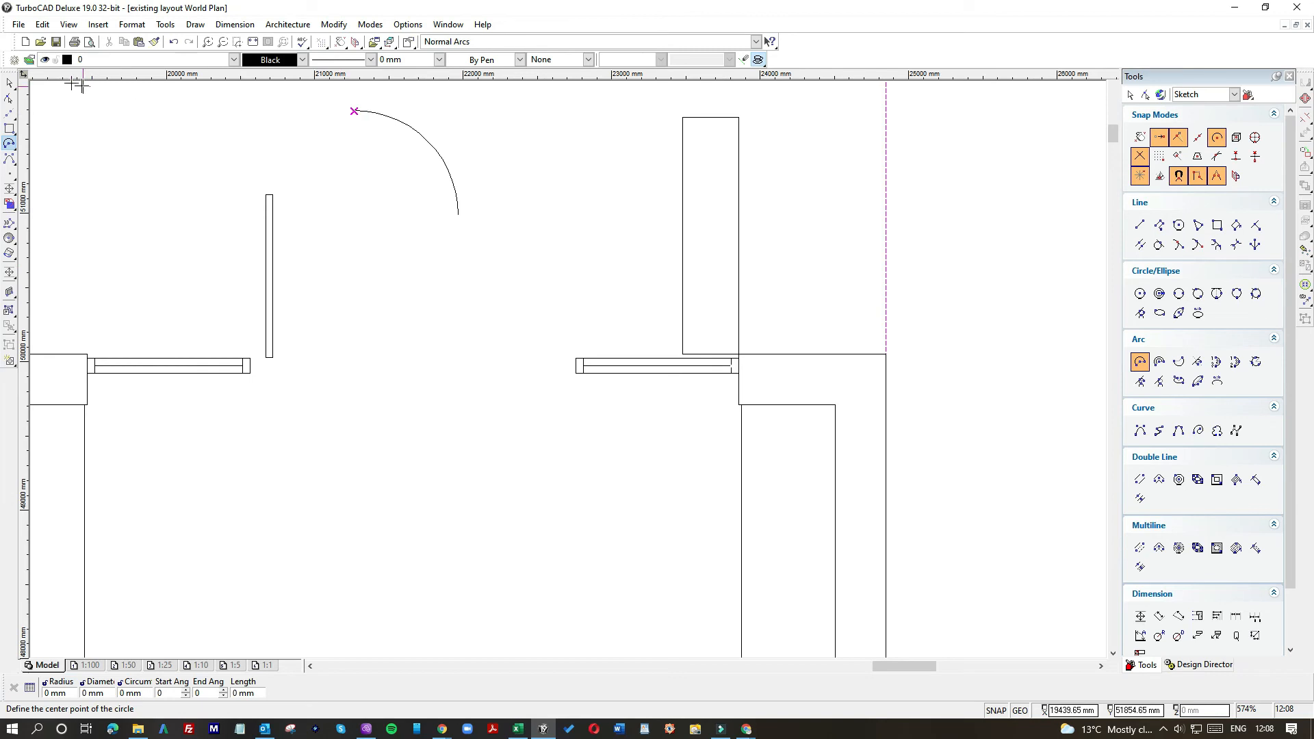
Set the arc's colour to Light Gray and its line pattern to dashed.
{"action": "left_click", "coordinate": [10, 83]}
{"action": "left_click", "coordinate": [419, 141]}
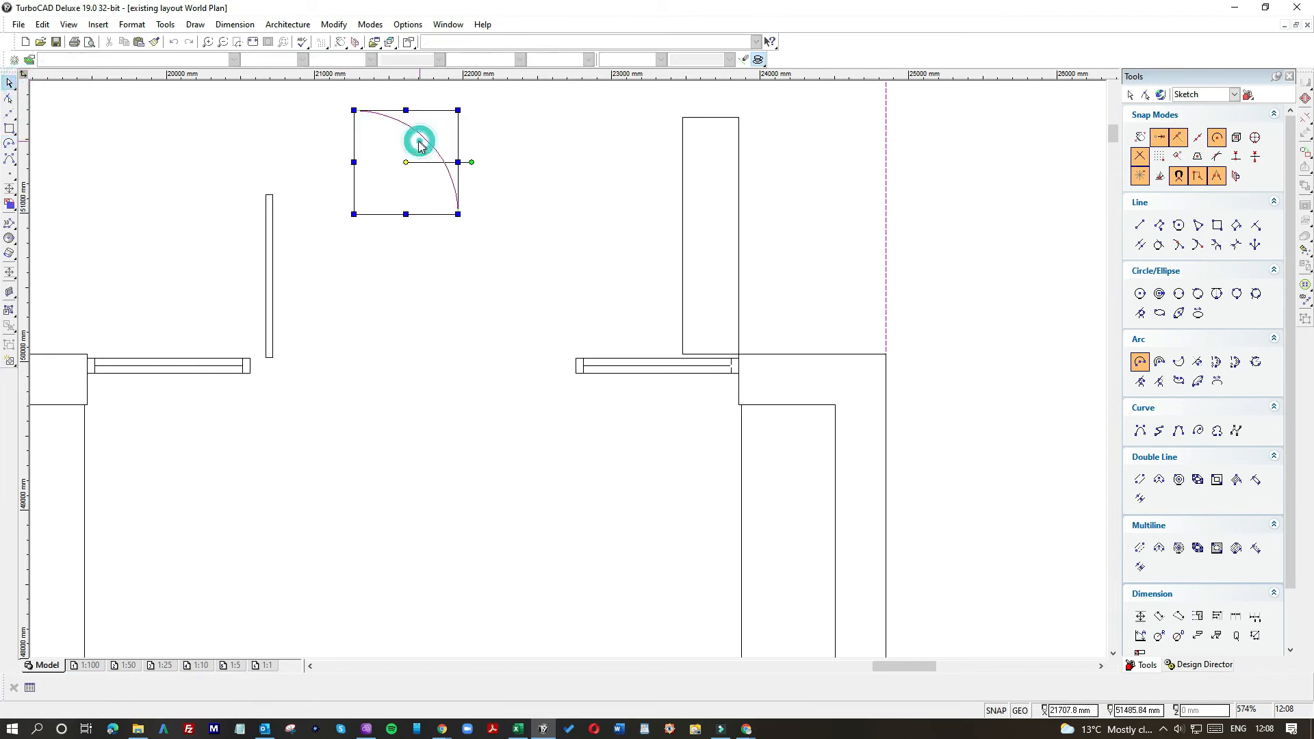
{"action": "left_click", "coordinate": [280, 61]}
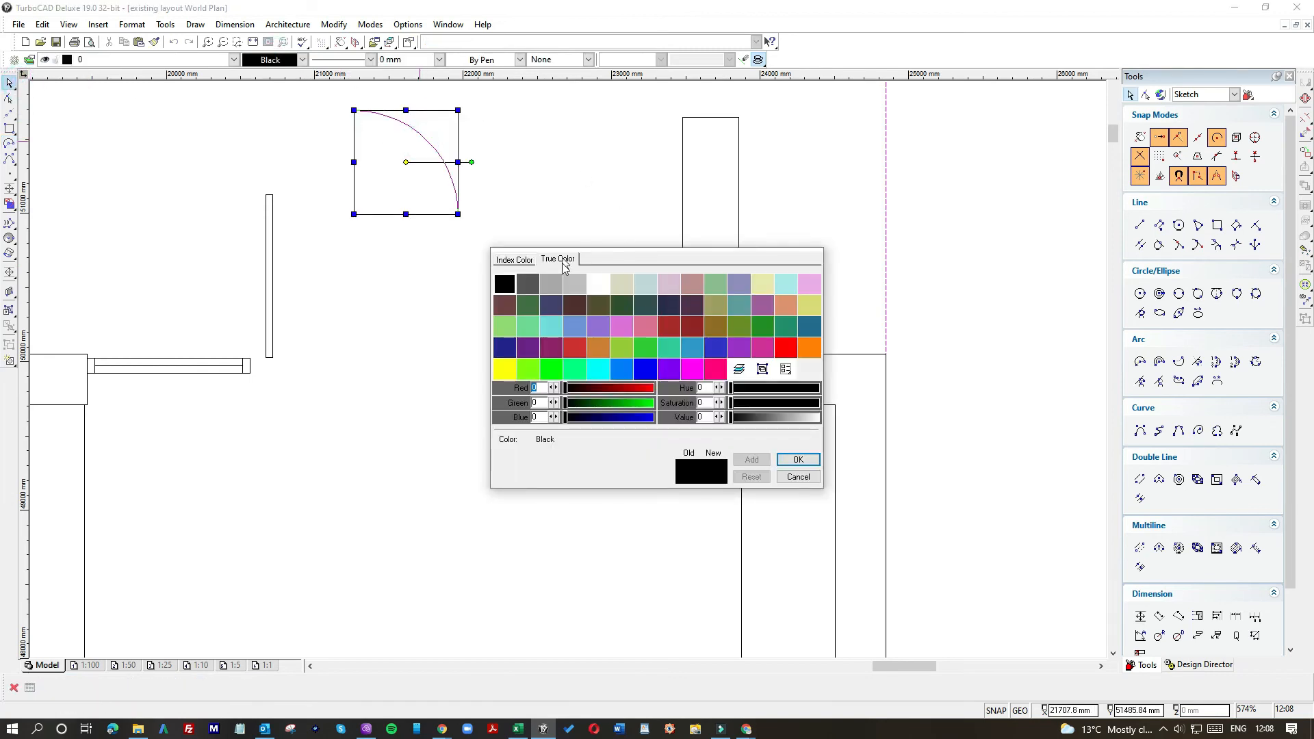
{"action": "left_click", "coordinate": [572, 284]}
{"action": "left_click", "coordinate": [370, 59]}
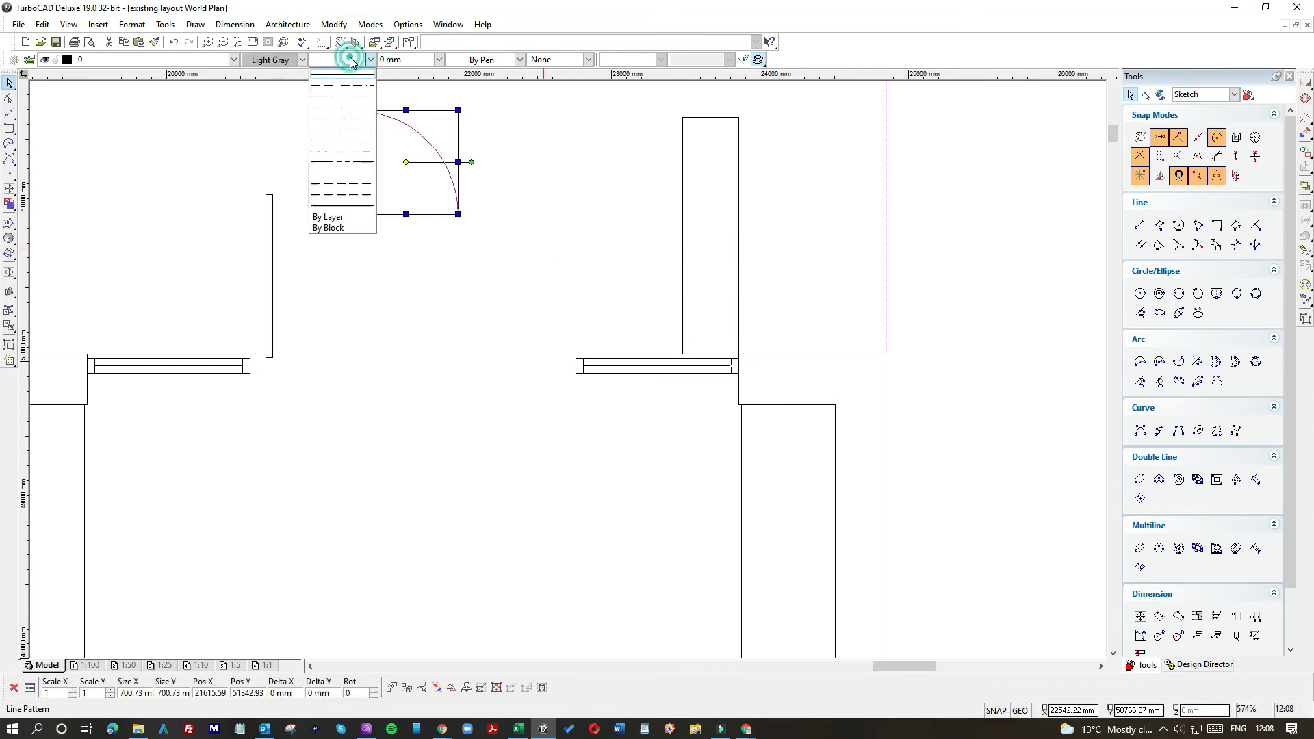
{"action": "left_click", "coordinate": [344, 185]}
Move the dashed arc so its upper end meets the top of the door leaf.
{"action": "left_click_drag", "start_coordinate": [396, 185], "coordinate": [316, 269]}
{"action": "scroll", "coordinate": [297, 230], "scroll_direction": "up", "scroll_amount": 2}
{"action": "left_click_drag", "start_coordinate": [549, 401], "coordinate": [518, 397]}
{"action": "scroll", "coordinate": [580, 403], "scroll_direction": "down", "scroll_amount": 2}
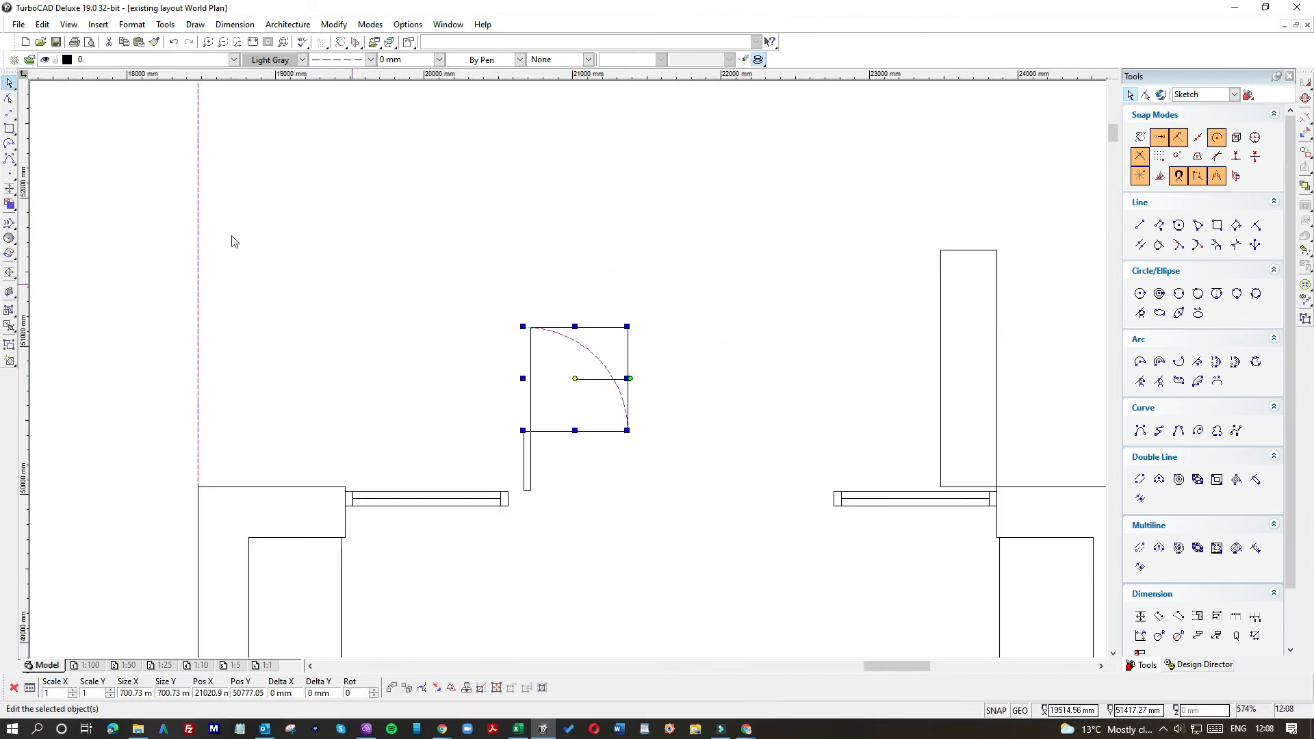
Draw a horizontal guide line of the door leaf's length from its lower corner and a vertical guide line up from the far end.
{"action": "left_click", "coordinate": [10, 129]}
{"action": "left_click", "coordinate": [26, 139]}
{"action": "left_click", "coordinate": [523, 490]}
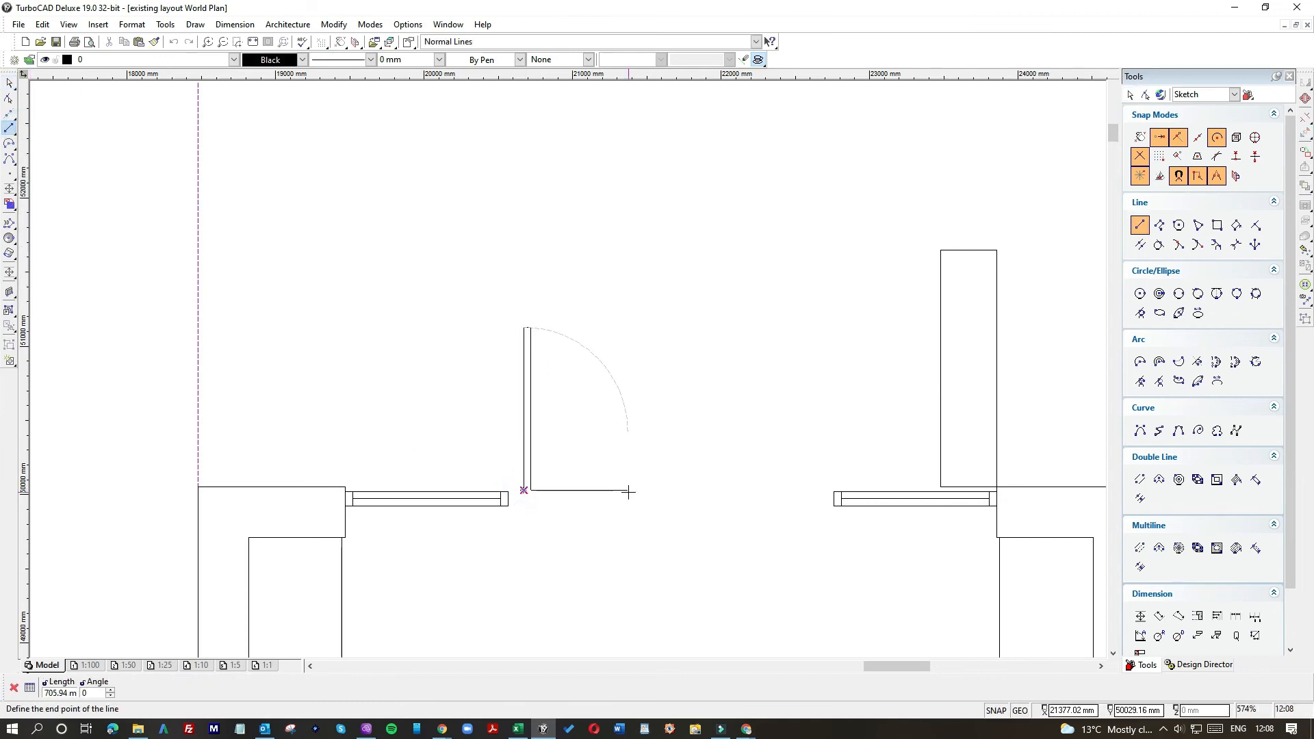
{"action": "type", "text": "1"}
{"action": "key", "text": "Return"}
{"action": "left_click", "coordinate": [685, 490]}
{"action": "left_click", "coordinate": [615, 308]}
Stretch the dashed arc horizontally until its free side meets the vertical guide line, giving a width of about 1098 mm.
{"action": "left_click", "coordinate": [10, 83]}
{"action": "left_click", "coordinate": [611, 376]}
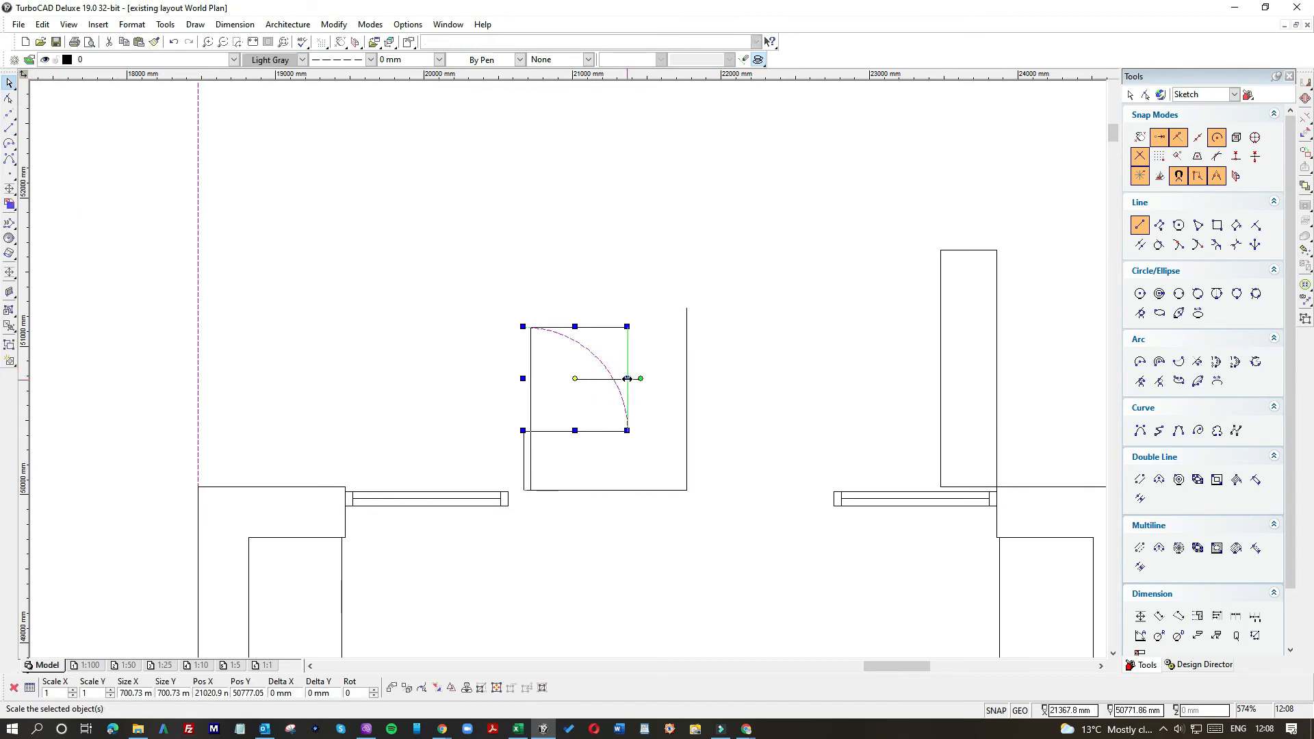
{"action": "left_click", "coordinate": [626, 379]}
{"action": "left_click", "coordinate": [685, 384]}
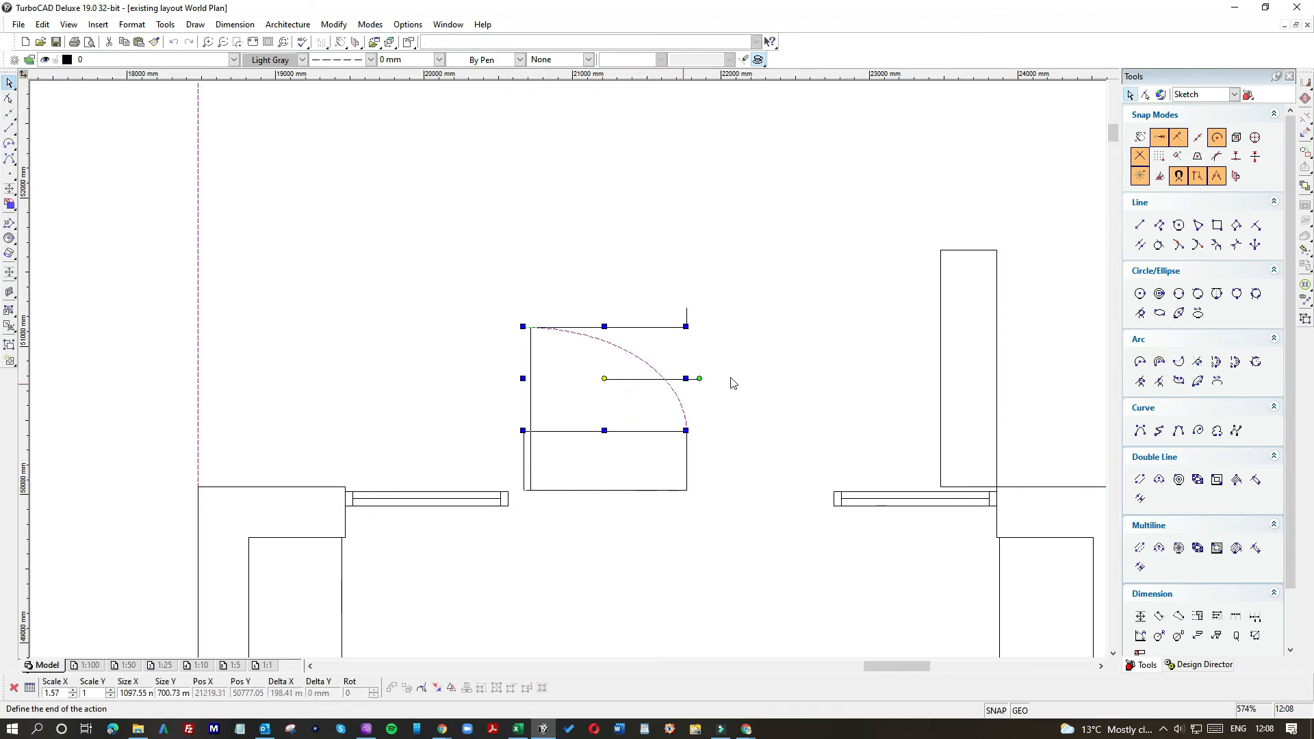
{"action": "left_click", "coordinate": [730, 378]}
Stretch the dashed arc's lower end down to the horizontal guide line, making it about 1098 mm high.
{"action": "left_click", "coordinate": [662, 381]}
{"action": "left_click", "coordinate": [602, 428]}
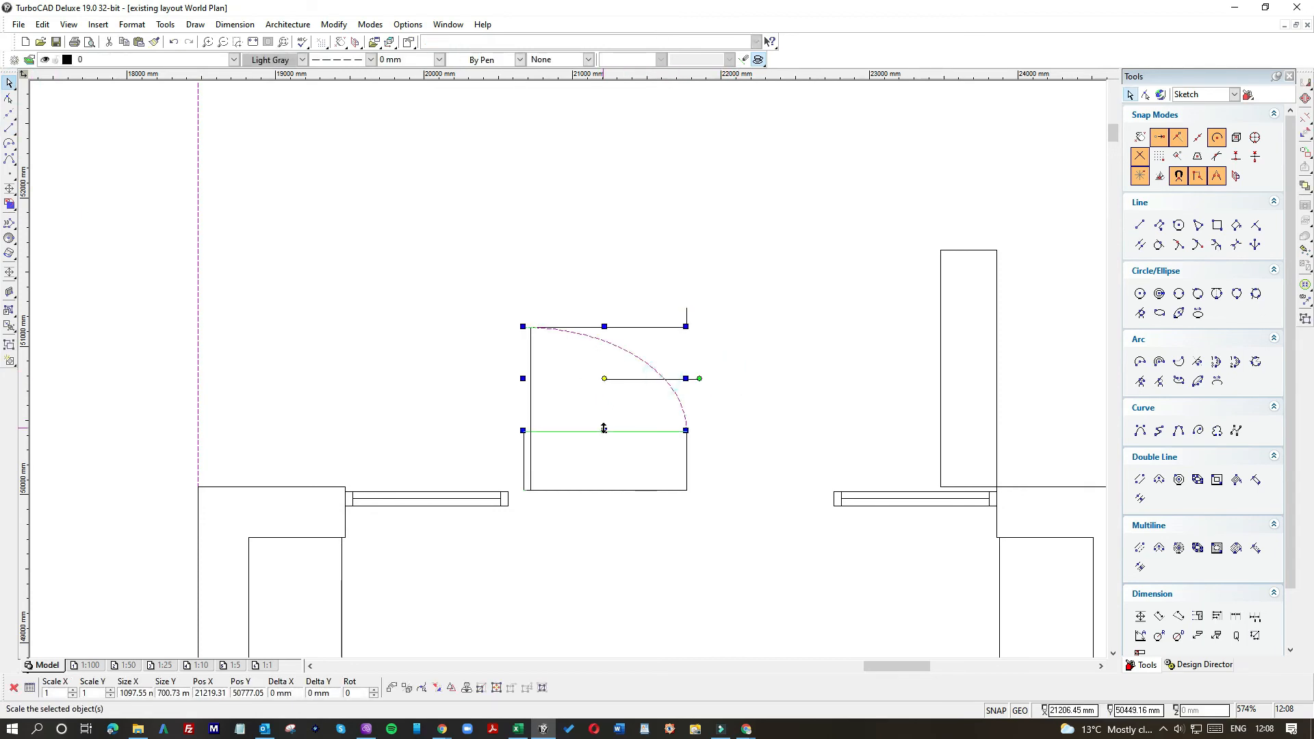
{"action": "left_click", "coordinate": [602, 489]}
{"action": "left_click", "coordinate": [791, 413]}
Delete the vertical and horizontal guide lines beside the door leaf.
{"action": "left_click_drag", "start_coordinate": [739, 343], "coordinate": [663, 316]}
{"action": "key", "text": "Delete"}
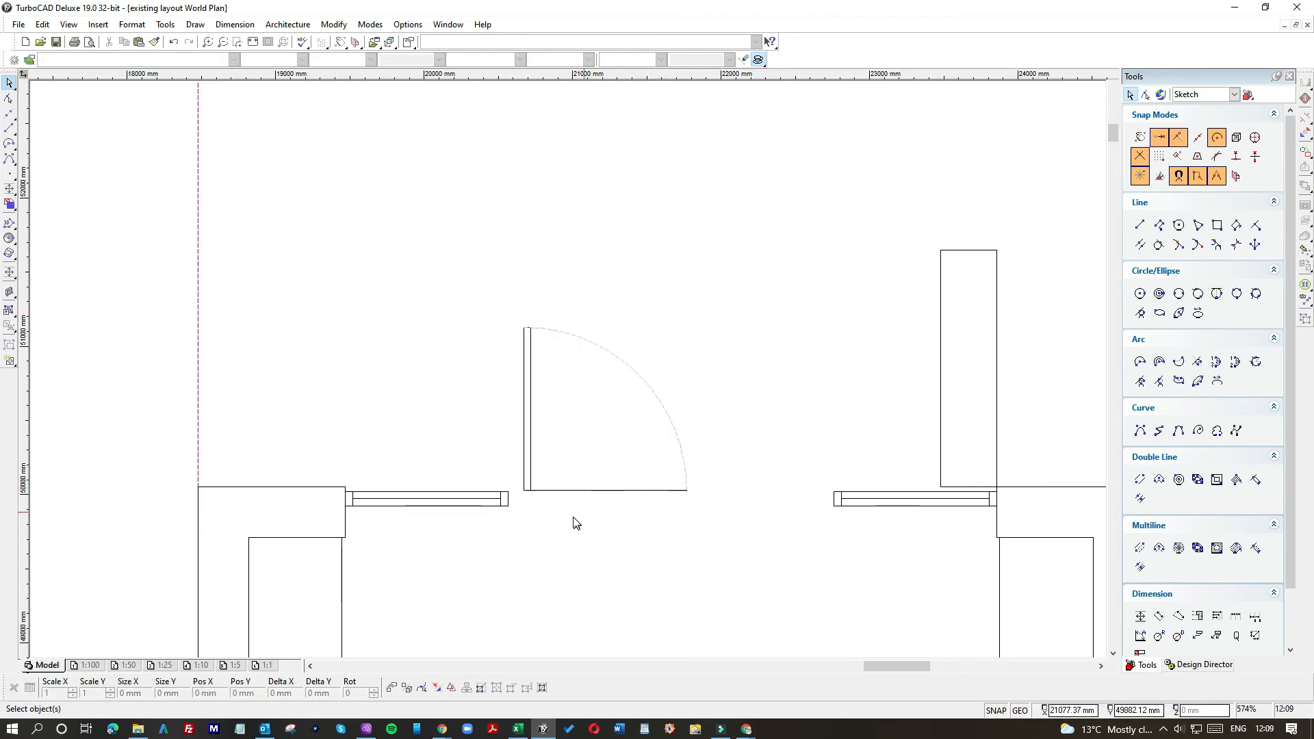
{"action": "left_click", "coordinate": [620, 487]}
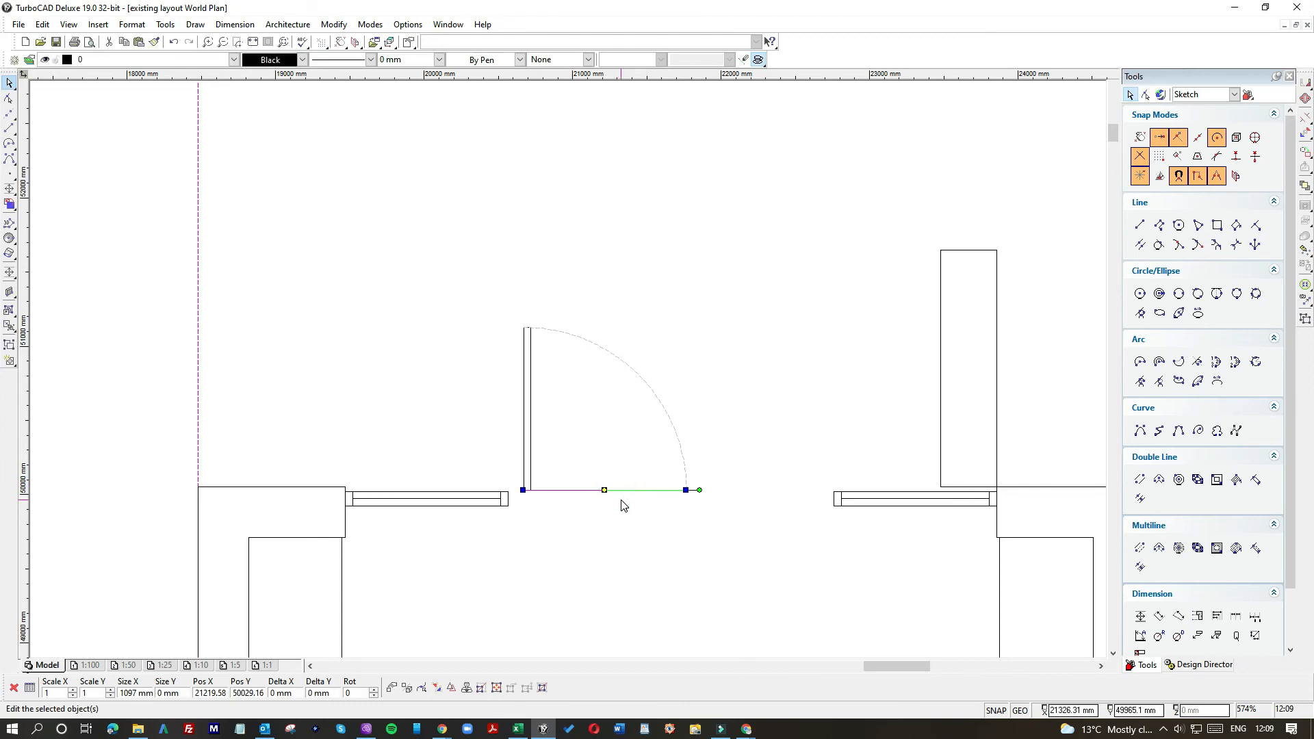
{"action": "key", "text": "Escape"}
Try to move the door leaf and its arc by the leaf's lower outer corner, and undo the change.
{"action": "left_click_drag", "start_coordinate": [698, 457], "coordinate": [515, 429]}
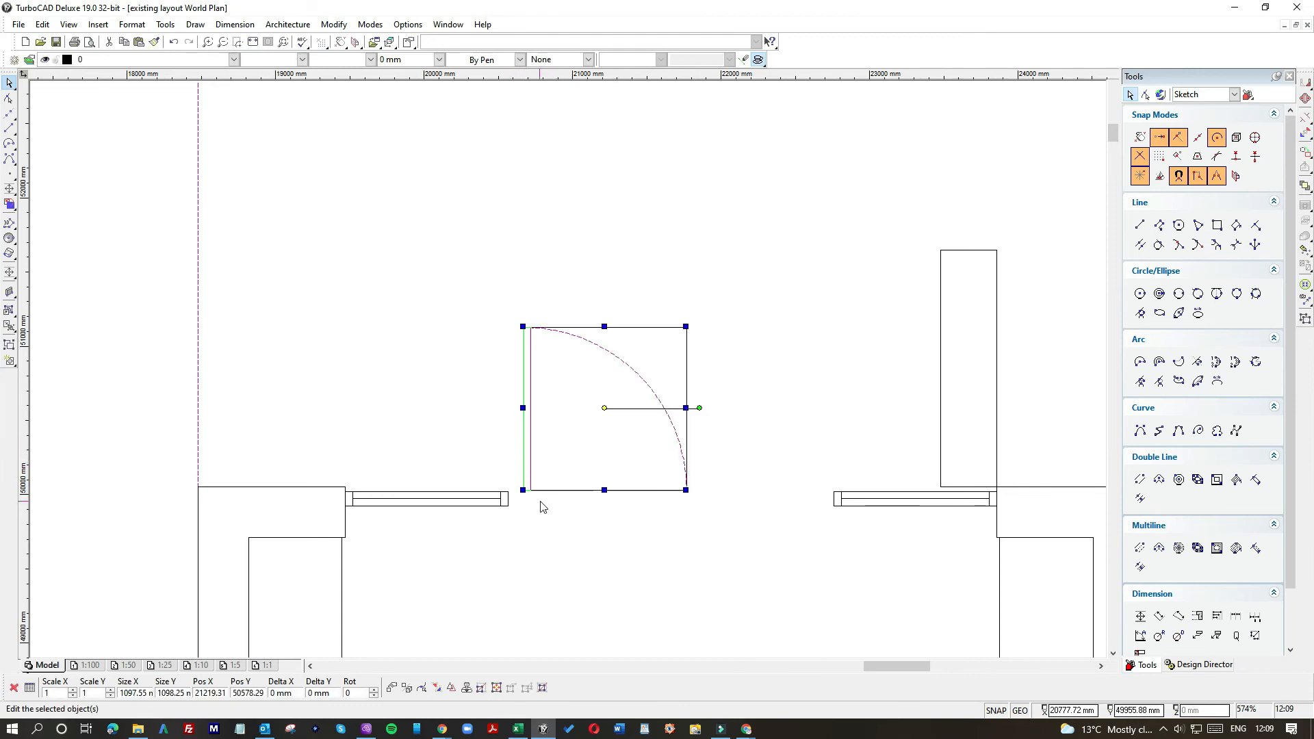
{"action": "scroll", "coordinate": [536, 496], "scroll_direction": "up", "scroll_amount": 2}
{"action": "key", "text": "e"}
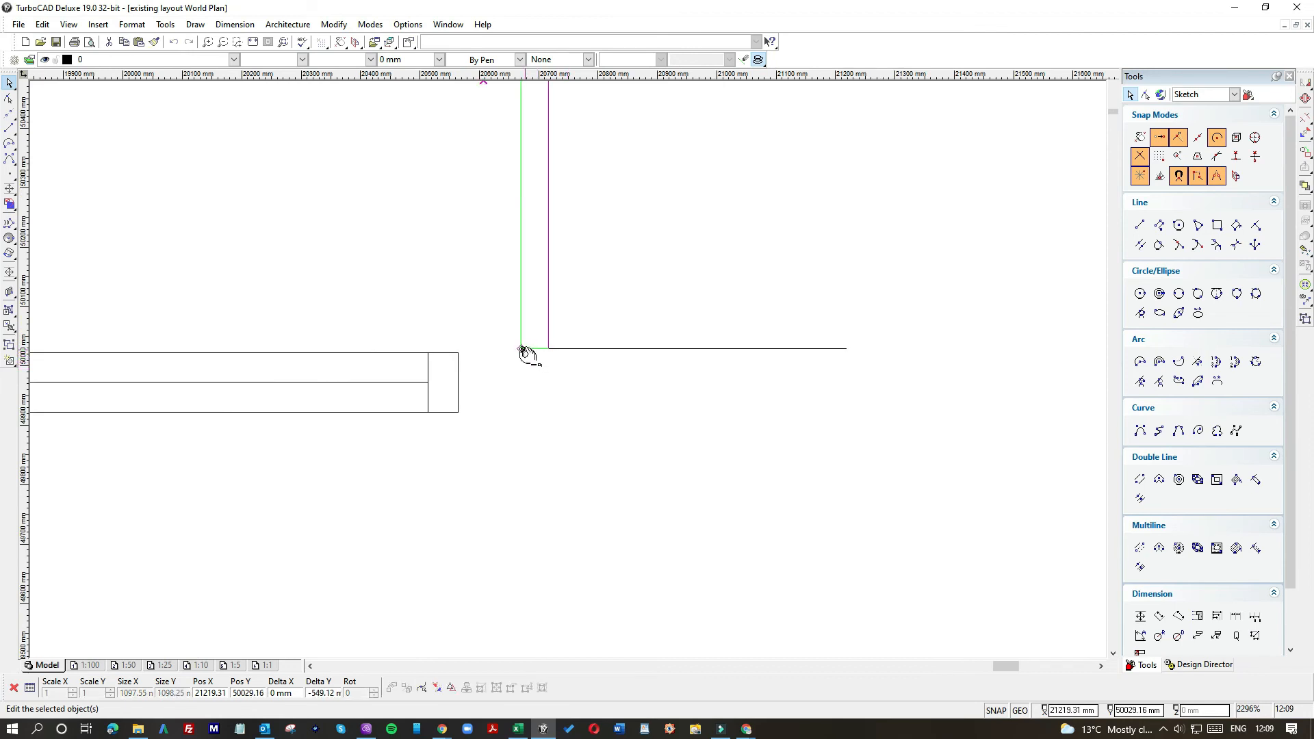
{"action": "left_click", "coordinate": [521, 349]}
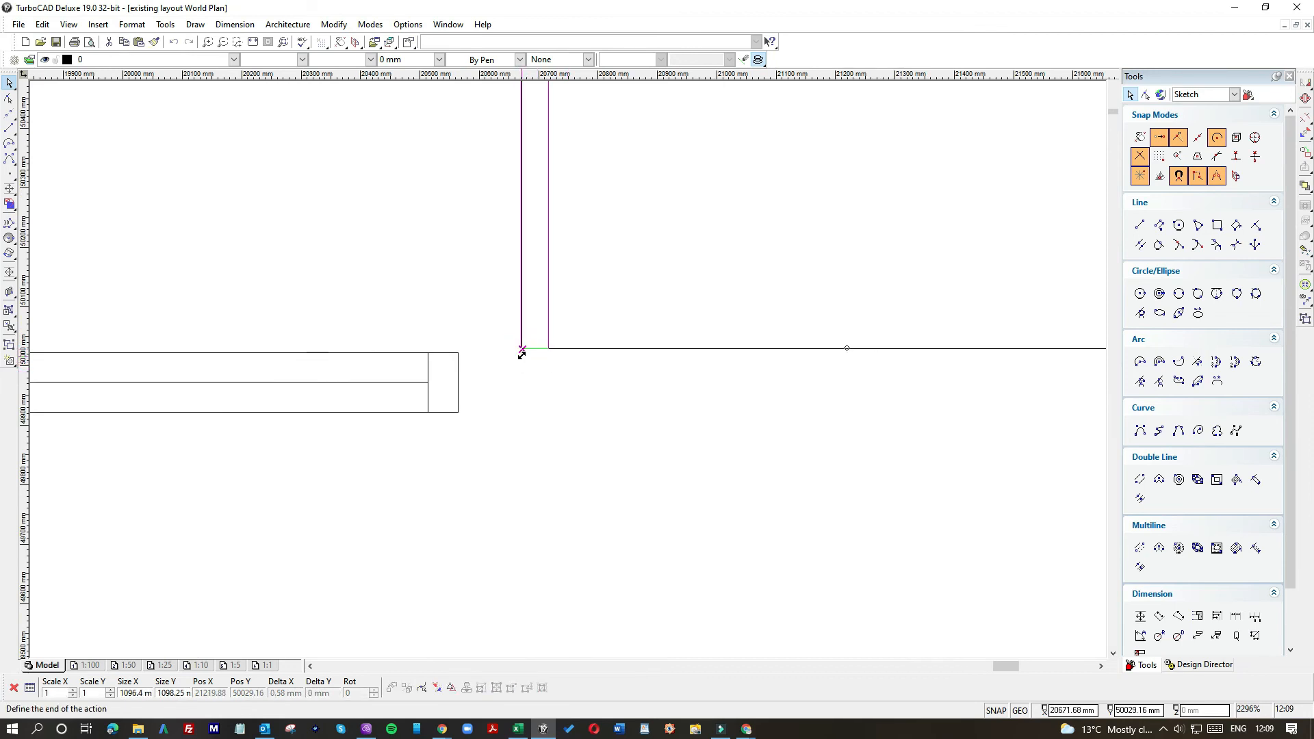
{"action": "left_click", "coordinate": [505, 349]}
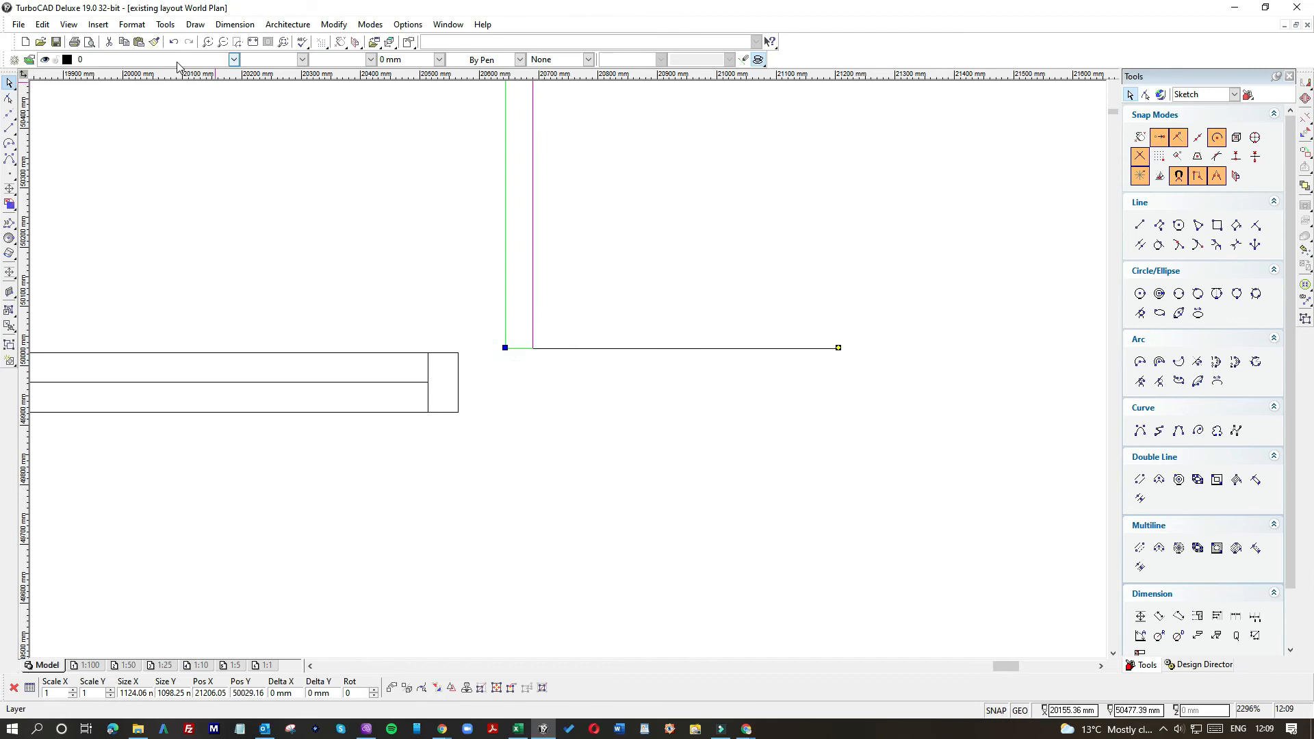
{"action": "left_click", "coordinate": [173, 42]}
Reselect the leaf and arc, try again to shift them towards the left-hand side panel, and undo the attempt.
{"action": "scroll", "coordinate": [569, 372], "scroll_direction": "down", "scroll_amount": 1}
{"action": "left_click", "coordinate": [863, 198]}
{"action": "left_click_drag", "start_coordinate": [894, 198], "coordinate": [494, 190]}
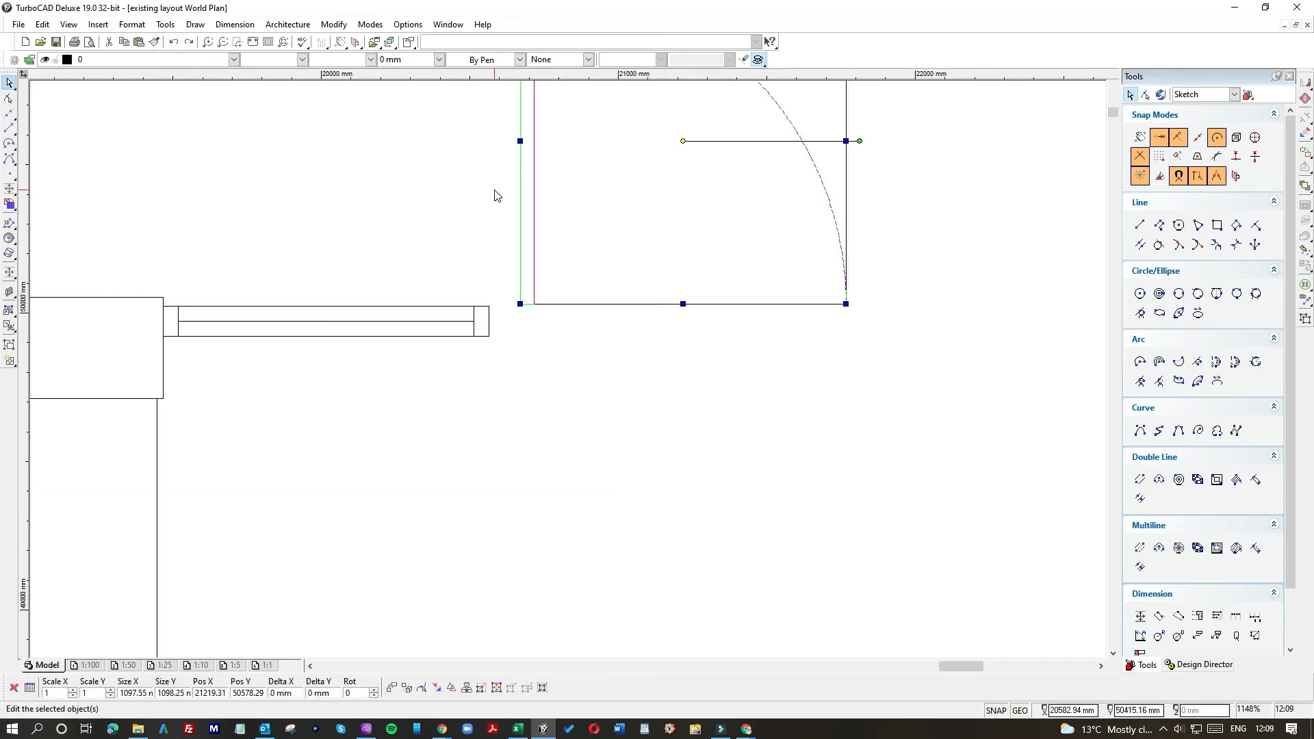
{"action": "scroll", "coordinate": [537, 265], "scroll_direction": "up", "scroll_amount": 1}
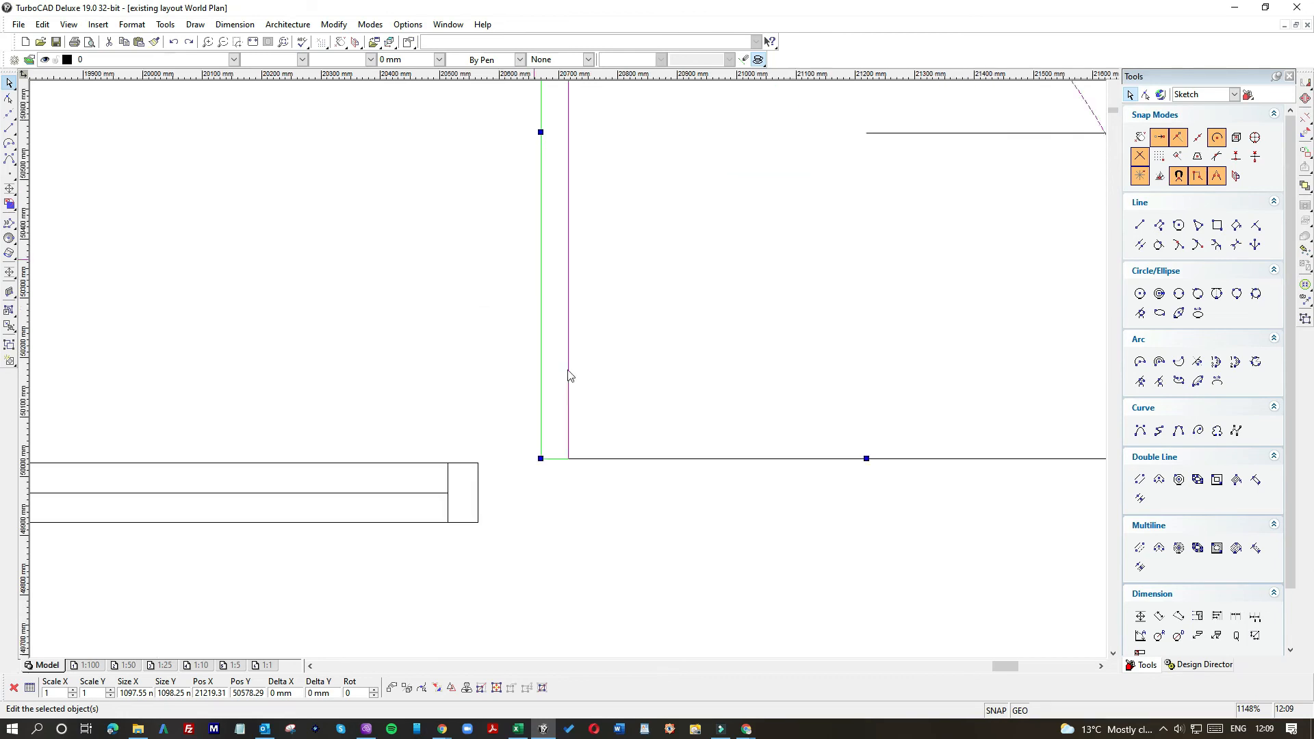
{"action": "mouse_move", "coordinate": [561, 446]}
{"action": "left_mouse_down"}
{"action": "mouse_move", "coordinate": [548, 448]}
{"action": "mouse_move", "coordinate": [554, 464]}
{"action": "left_mouse_up"}
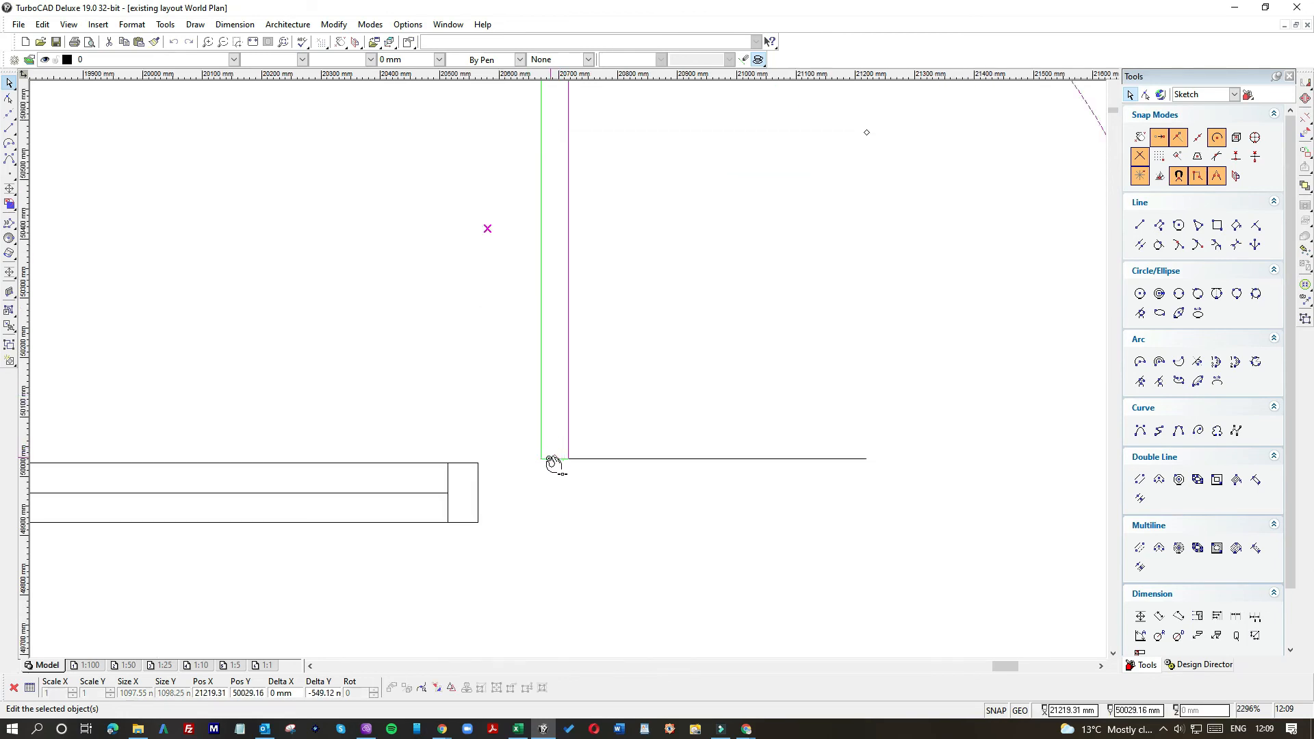
{"action": "left_click", "coordinate": [543, 460]}
{"action": "left_click", "coordinate": [542, 460]}
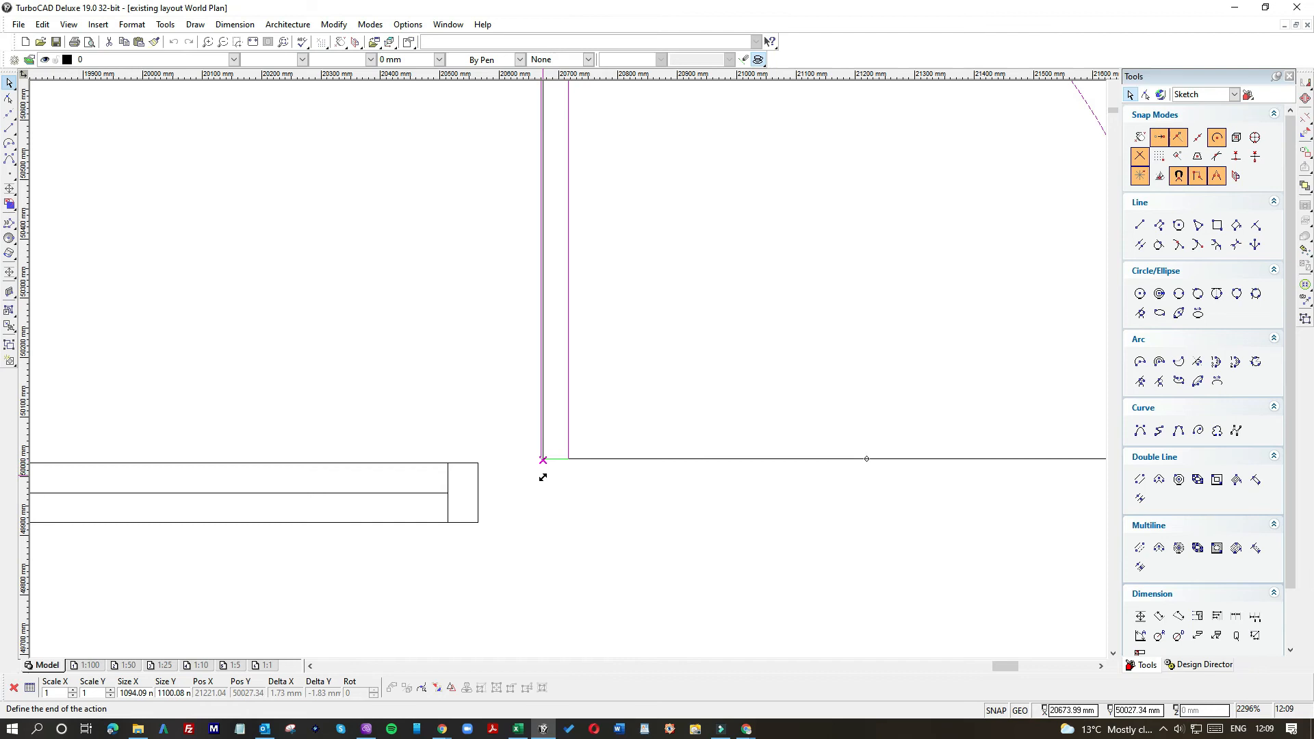
{"action": "left_click", "coordinate": [509, 482]}
{"action": "key", "text": "ctrl+z"}
Move the door leaf and arc so the leaf's lower outer corner snaps to the left-hand side panel's upper inner corner.
{"action": "scroll", "coordinate": [568, 374], "scroll_direction": "down", "scroll_amount": 2}
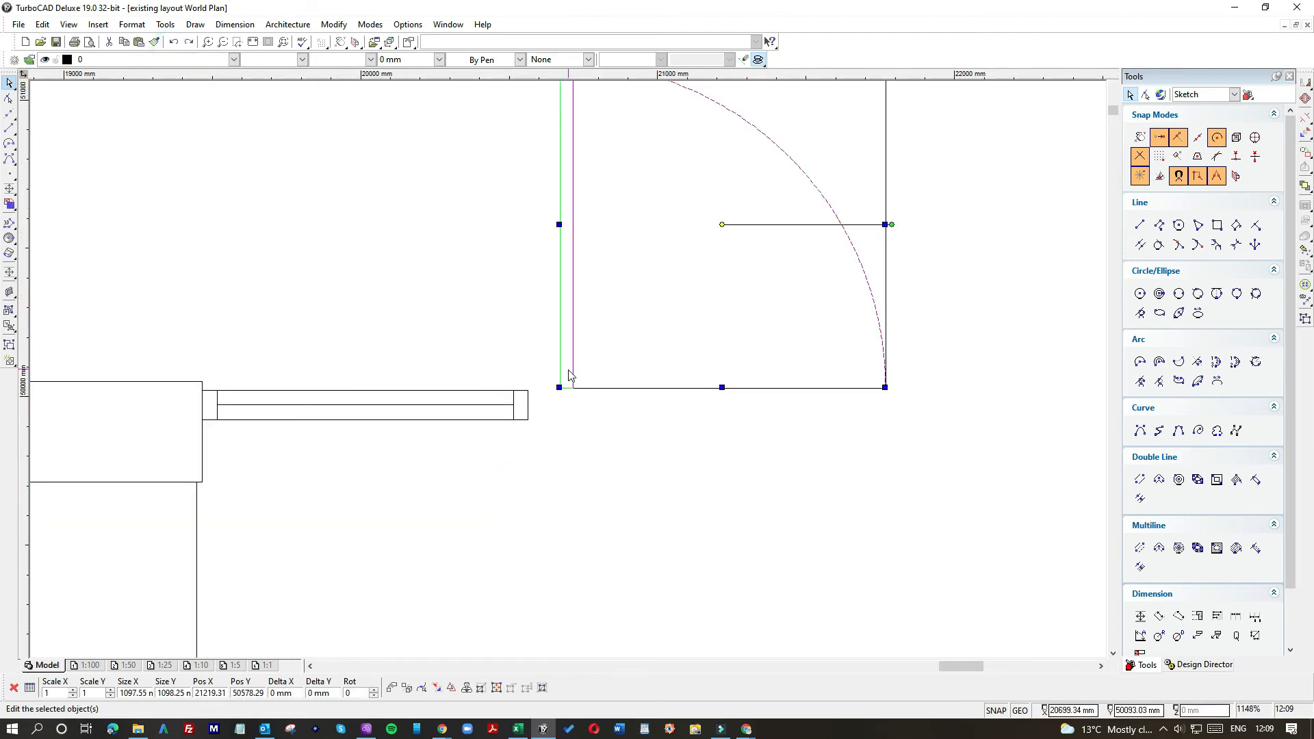
{"action": "key", "text": "e"}
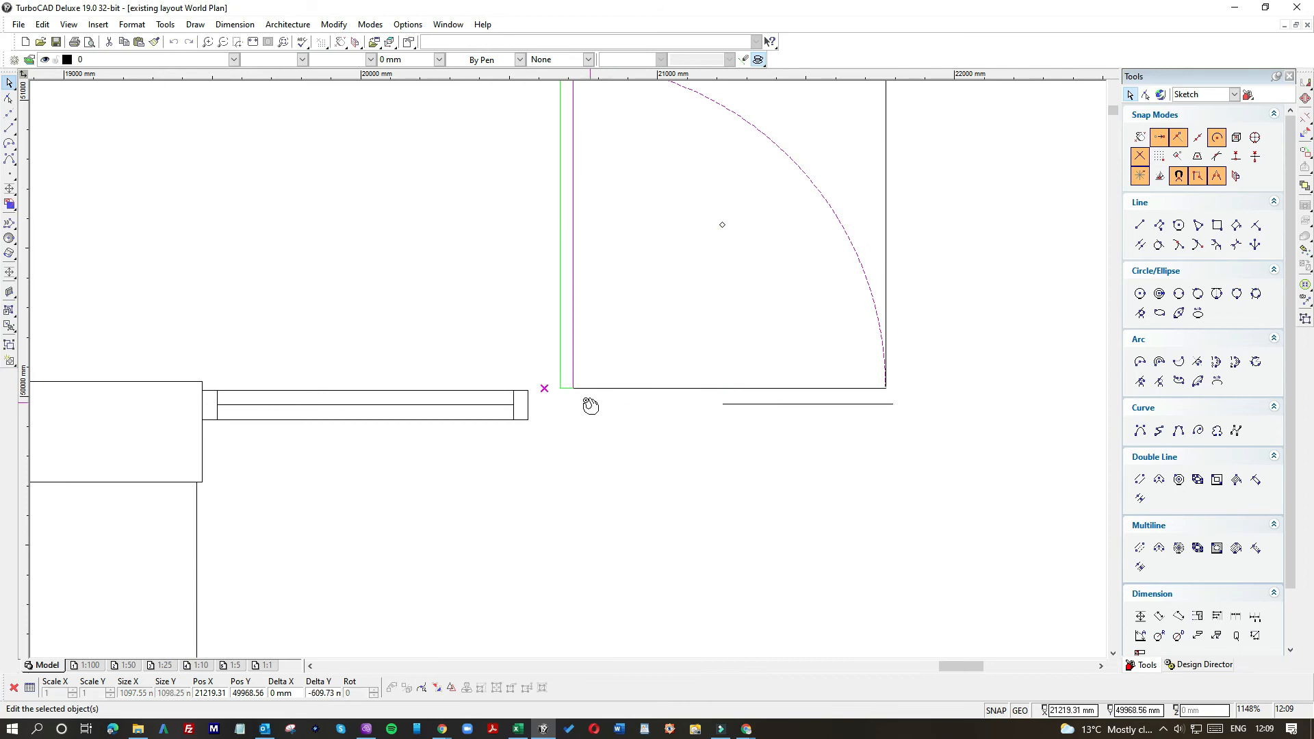
{"action": "left_click", "coordinate": [558, 390]}
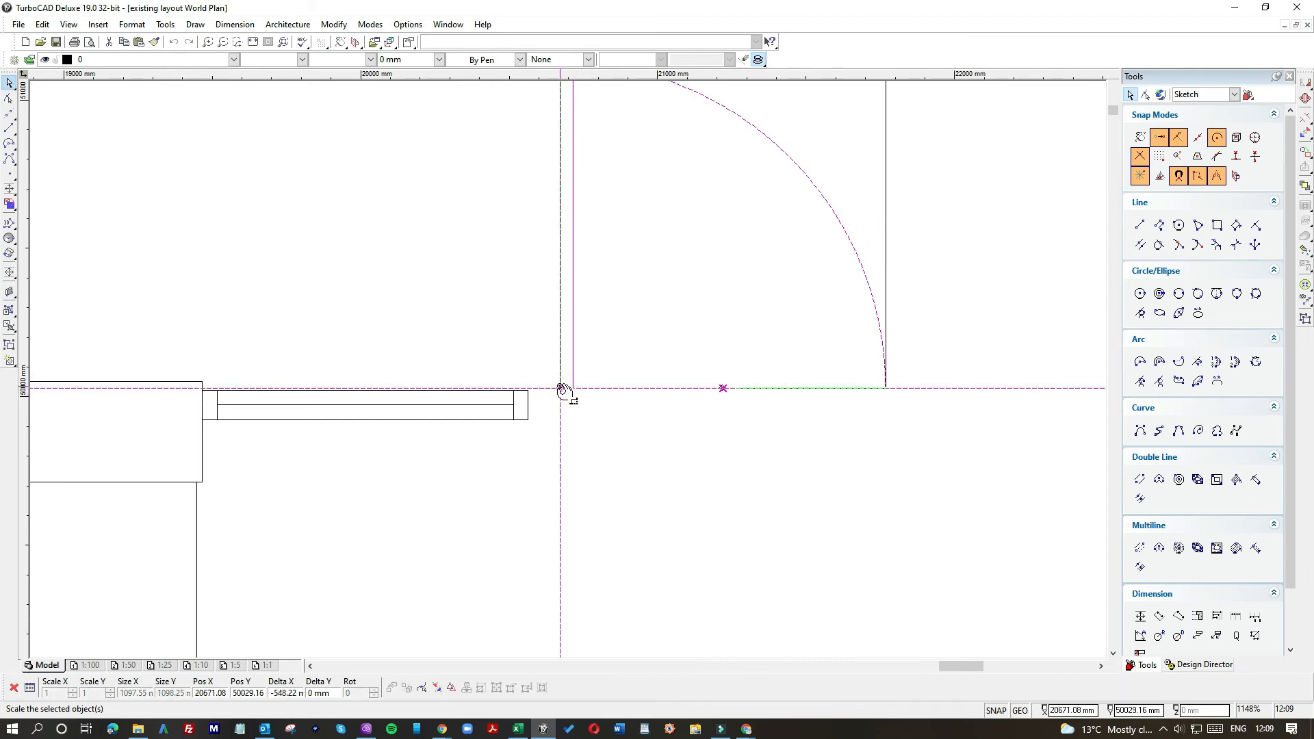
{"action": "left_click", "coordinate": [562, 390]}
{"action": "left_click", "coordinate": [559, 389]}
{"action": "left_click", "coordinate": [528, 391]}
{"action": "left_click", "coordinate": [598, 430]}
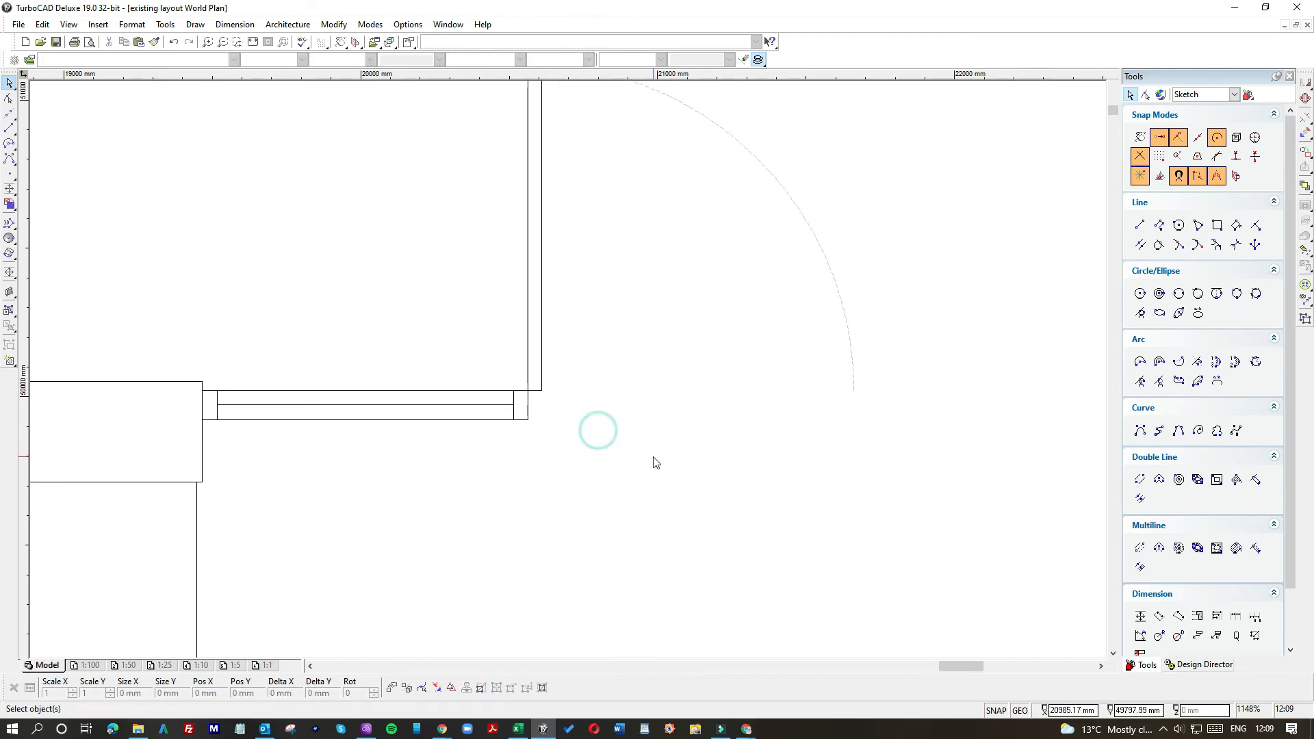
Copy and paste the door leaf with its arc, placing the copy in the free space above the rear opening.
{"action": "scroll", "coordinate": [572, 372], "scroll_direction": "down", "scroll_amount": 2}
{"action": "left_click_drag", "start_coordinate": [612, 293], "coordinate": [513, 275]}
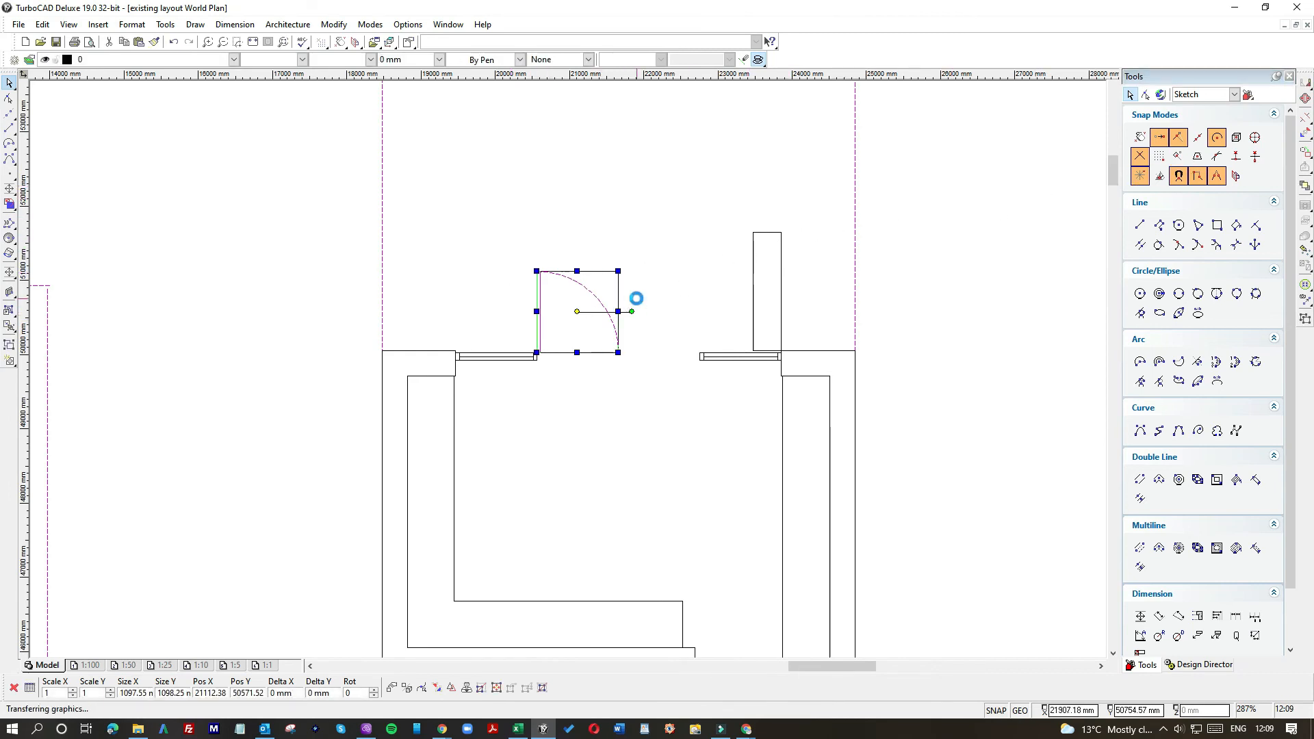
{"action": "scroll", "coordinate": [546, 311], "scroll_direction": "down", "scroll_amount": 1}
{"action": "left_click", "coordinate": [547, 312]}
{"action": "key", "text": "ctrl+v"}
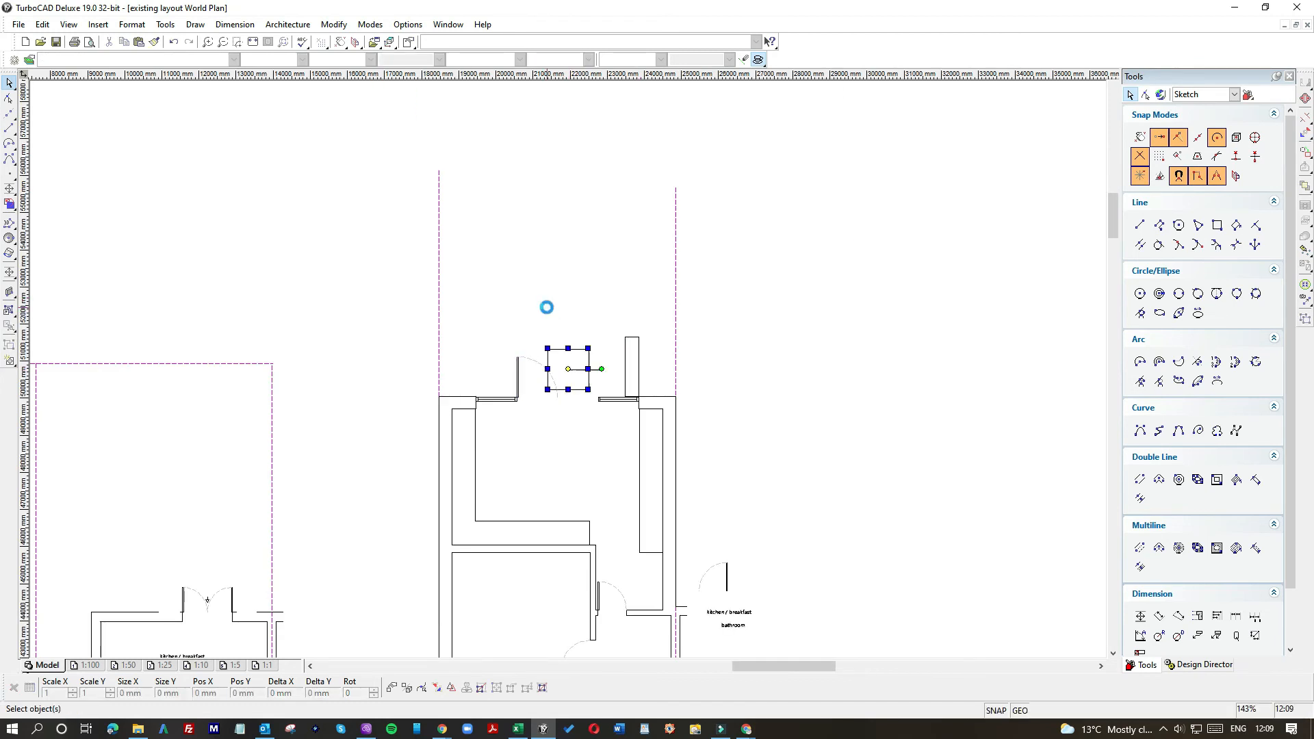
{"action": "left_click_drag", "start_coordinate": [574, 355], "coordinate": [575, 246]}
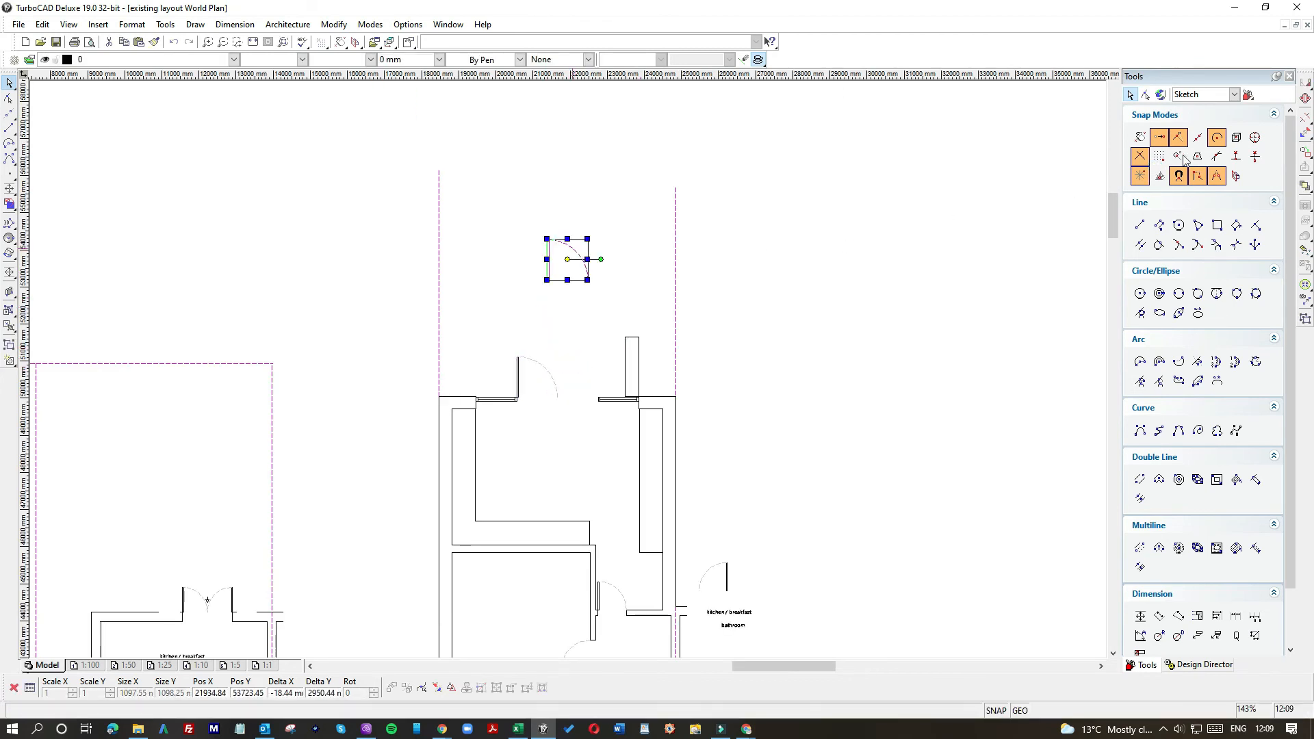
Mirror the pasted door about a vertical line along its arc side, and delete the unmirrored copy.
{"action": "left_click", "coordinate": [1305, 82]}
{"action": "left_click", "coordinate": [588, 238]}
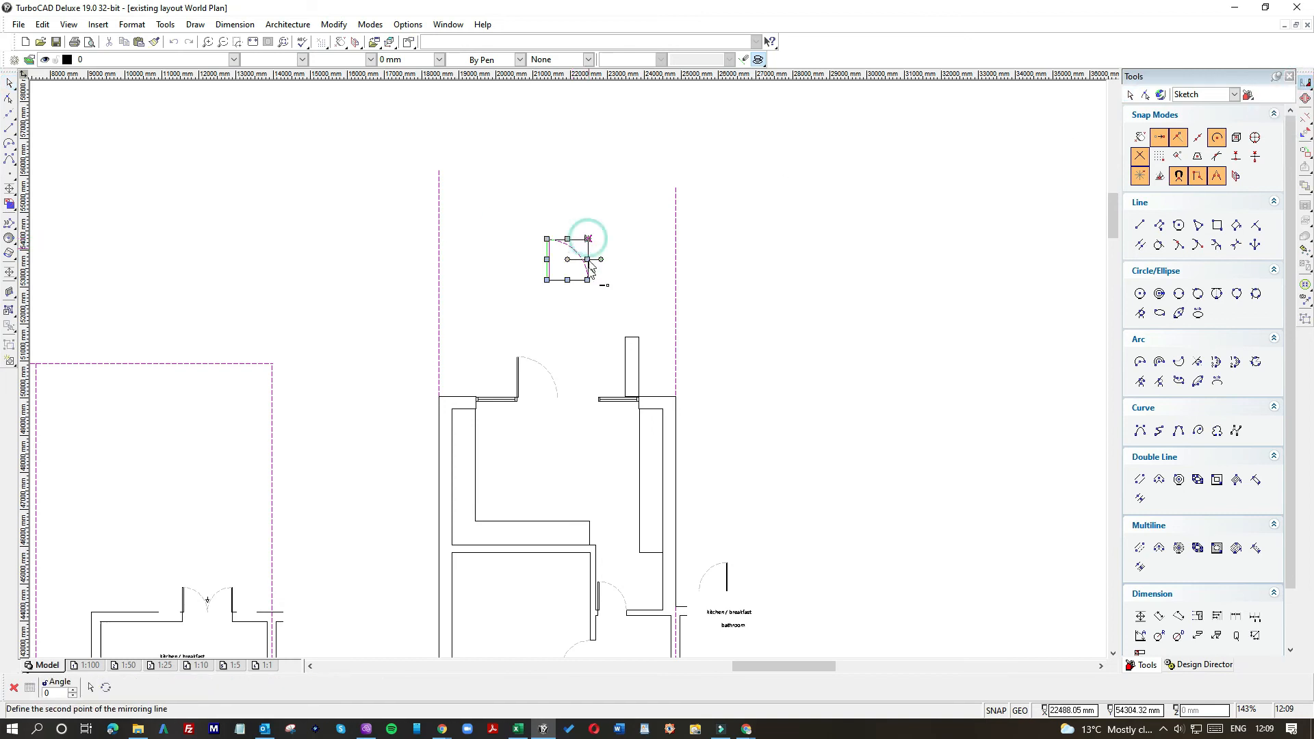
{"action": "left_click", "coordinate": [588, 280]}
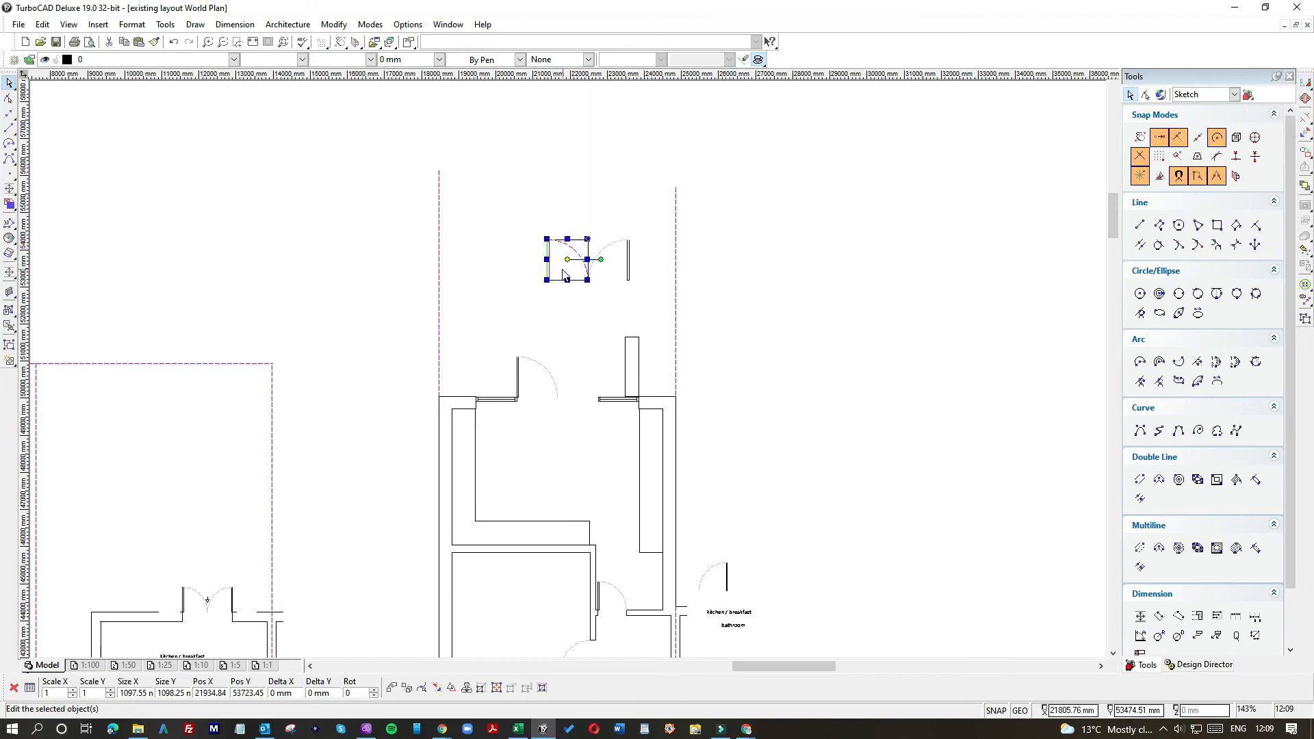
{"action": "key", "text": "Delete"}
Move the mirrored door leaf and arc into the opening, with the leaf's lower outer corner at the right-hand side panel's upper inner corner.
{"action": "left_click", "coordinate": [631, 261]}
{"action": "left_click_drag", "start_coordinate": [609, 264], "coordinate": [575, 383]}
{"action": "scroll", "coordinate": [566, 373], "scroll_direction": "up", "scroll_amount": 10}
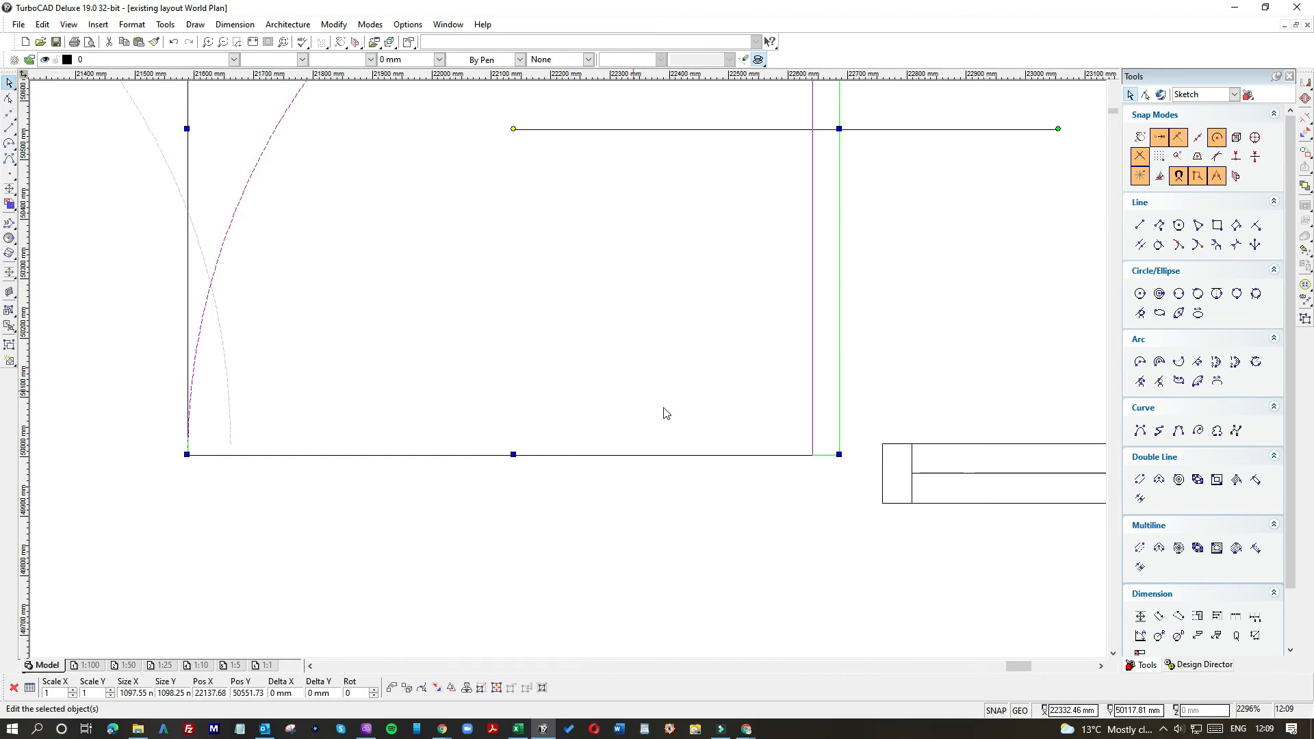
{"action": "left_click_drag", "start_coordinate": [824, 425], "coordinate": [865, 414]}
{"action": "scroll", "coordinate": [568, 374], "scroll_direction": "up", "scroll_amount": 8}
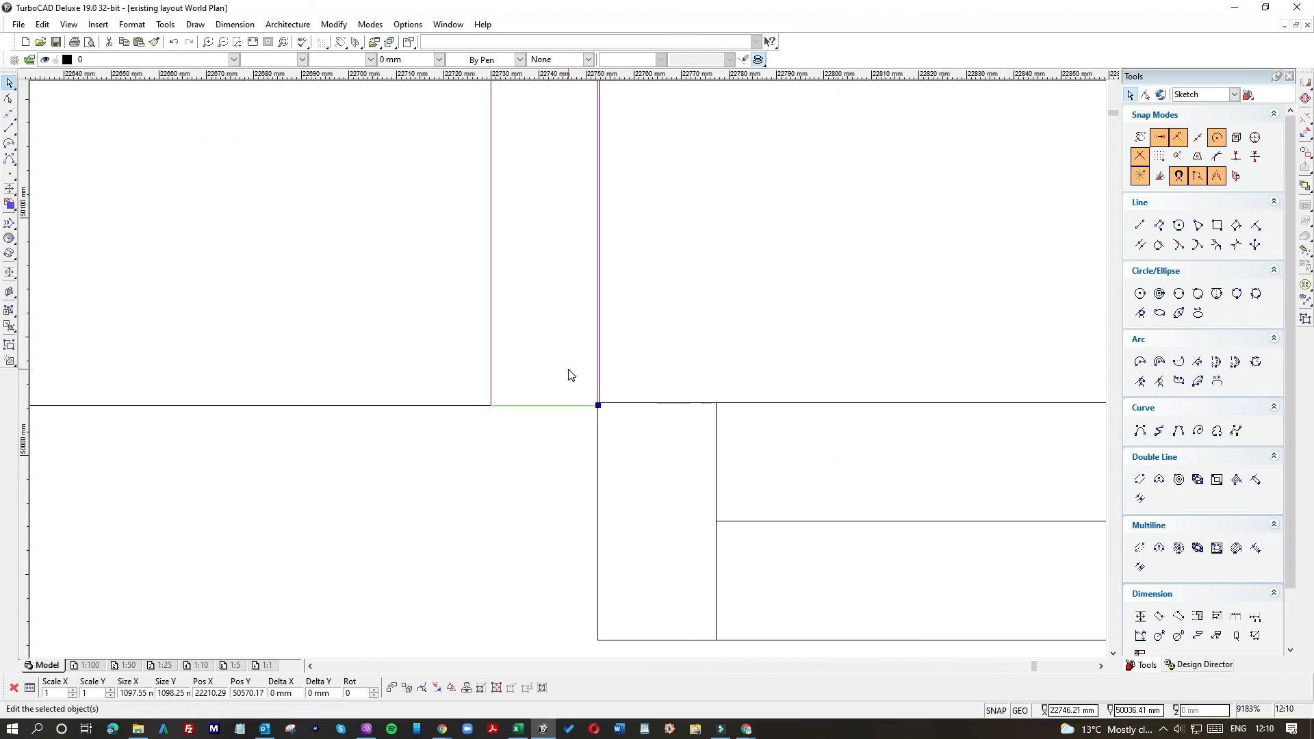
{"action": "left_click_drag", "start_coordinate": [605, 470], "coordinate": [599, 450]}
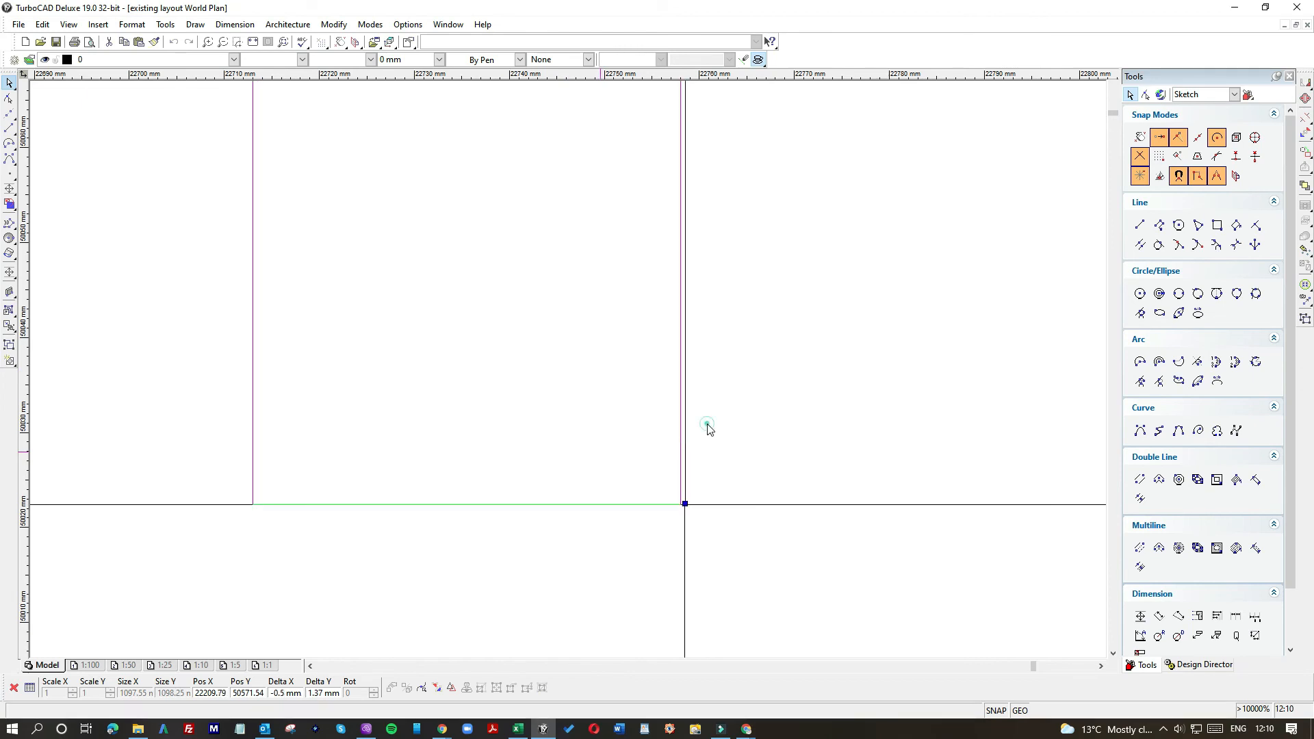
{"action": "left_click", "coordinate": [712, 426]}
{"action": "scroll", "coordinate": [569, 373], "scroll_direction": "down", "scroll_amount": 10}
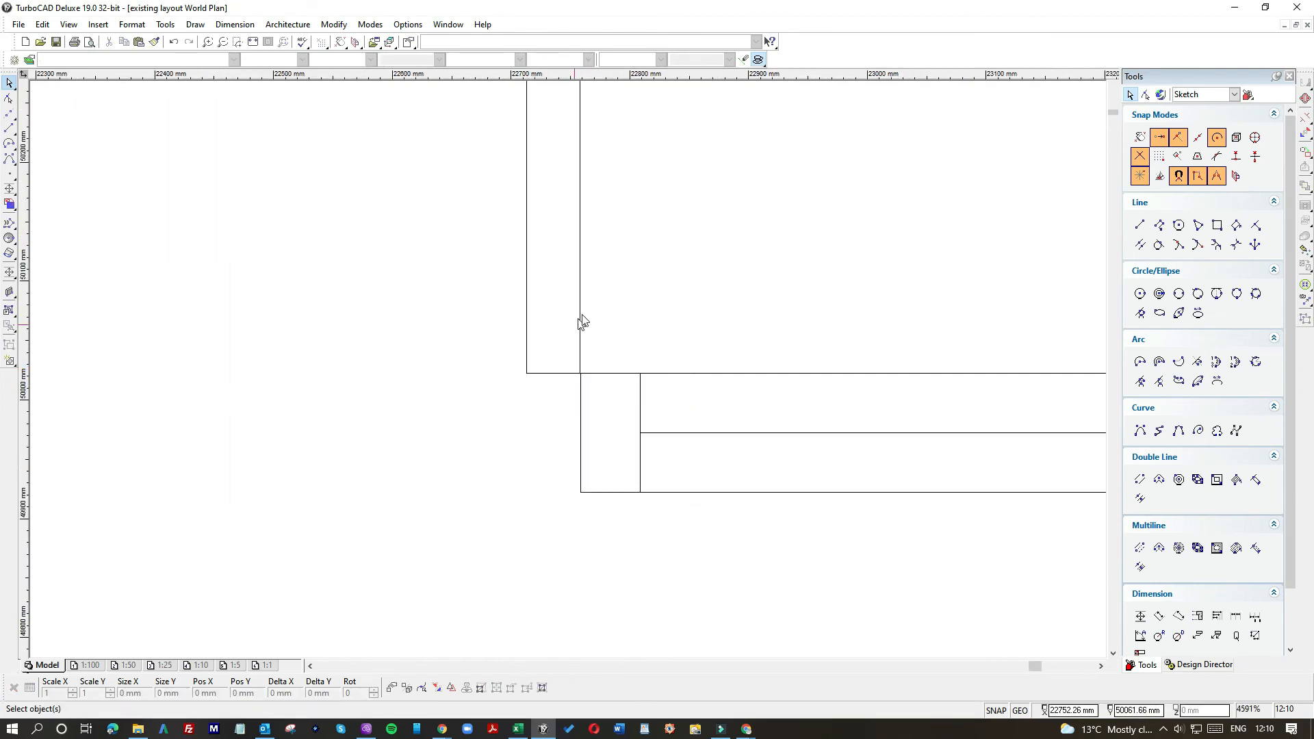
Nudge the mirrored door leaf and arc slightly down to align better with the right-hand side panel.
{"action": "left_click_drag", "start_coordinate": [578, 311], "coordinate": [355, 232]}
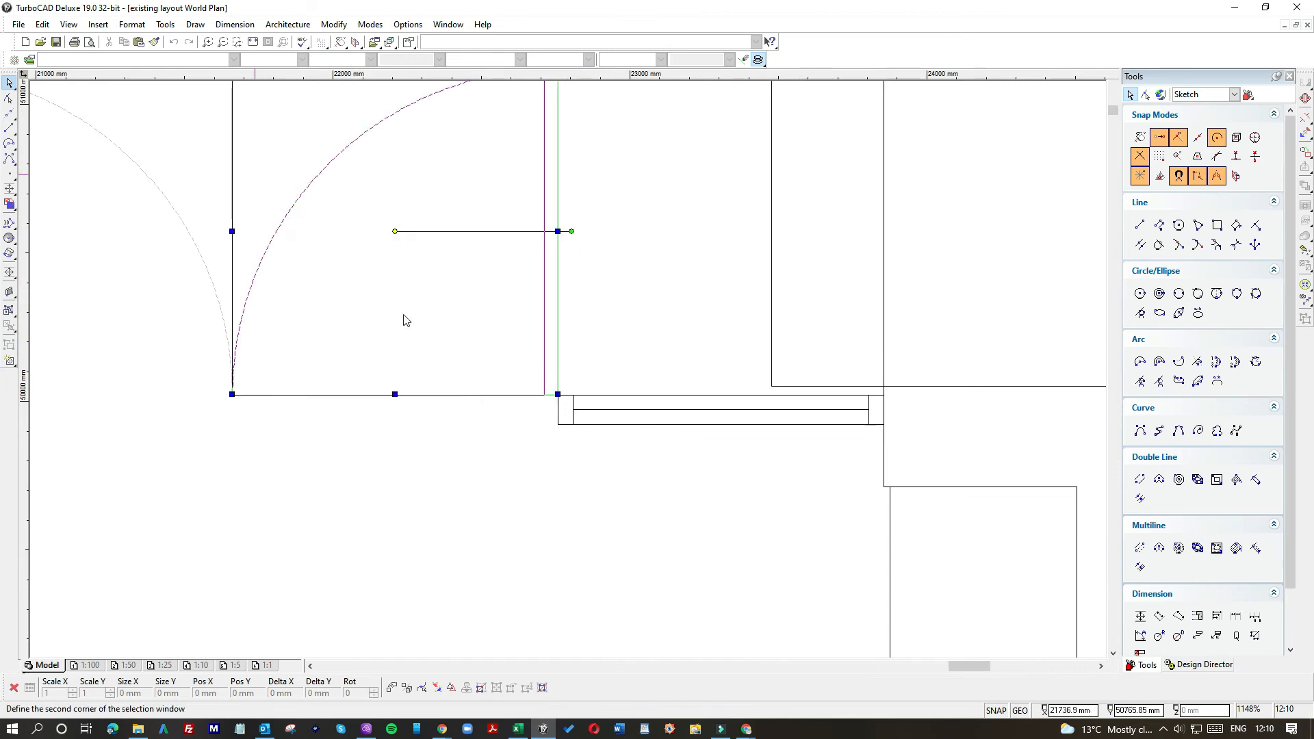
{"action": "scroll", "coordinate": [522, 378], "scroll_direction": "up", "scroll_amount": 9}
{"action": "left_click_drag", "start_coordinate": [796, 514], "coordinate": [794, 510]}
{"action": "left_click", "coordinate": [905, 469]}
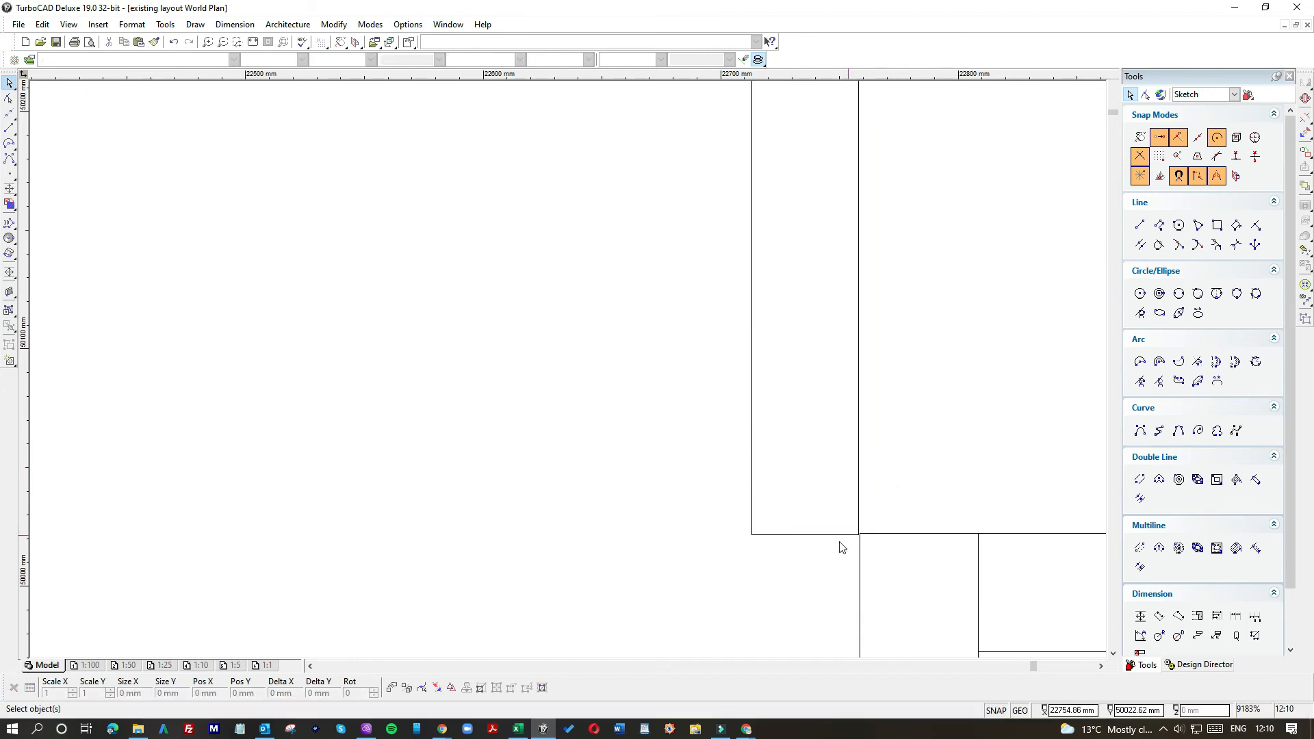
Move the mirrored door by a reference point on its leaf's lower outer corner onto the right-hand side panel's corner.
{"action": "scroll", "coordinate": [566, 372], "scroll_direction": "down", "scroll_amount": 1}
{"action": "scroll", "coordinate": [566, 372], "scroll_direction": "down", "scroll_amount": 1}
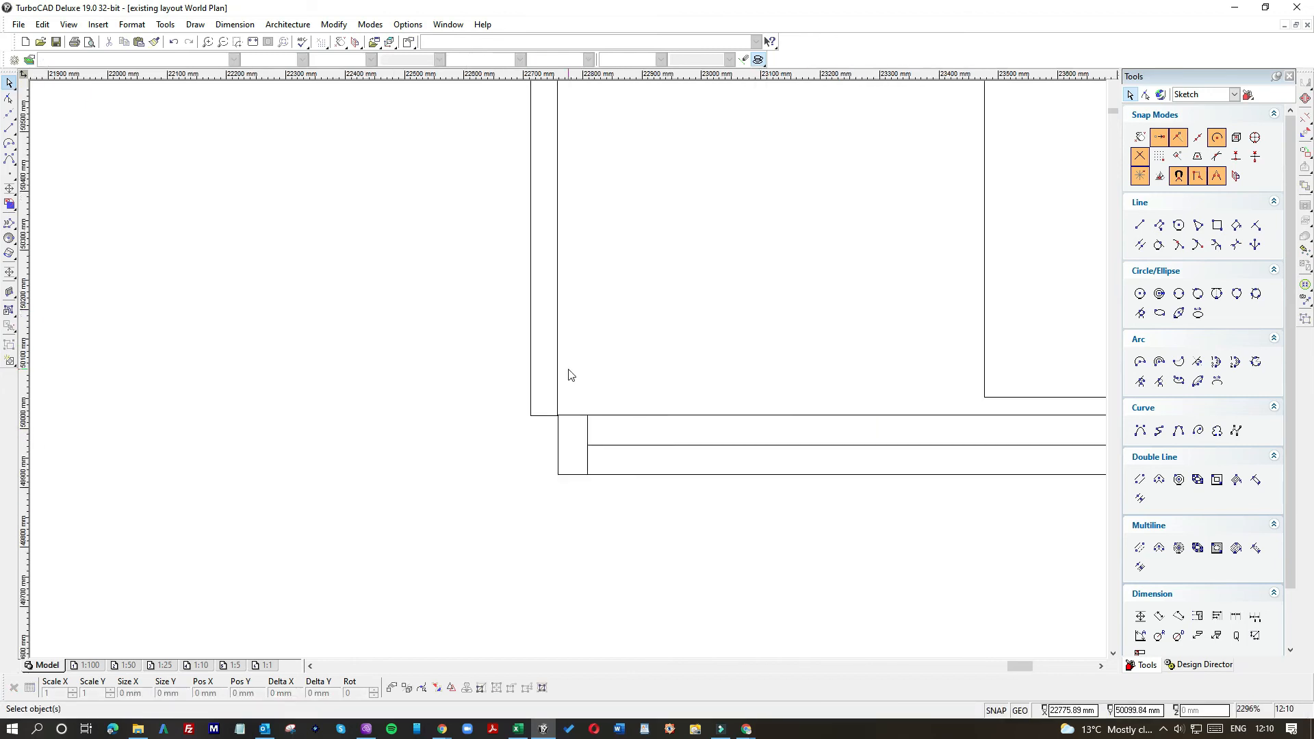
{"action": "left_click", "coordinate": [589, 339]}
{"action": "scroll", "coordinate": [568, 372], "scroll_direction": "down", "scroll_amount": 1}
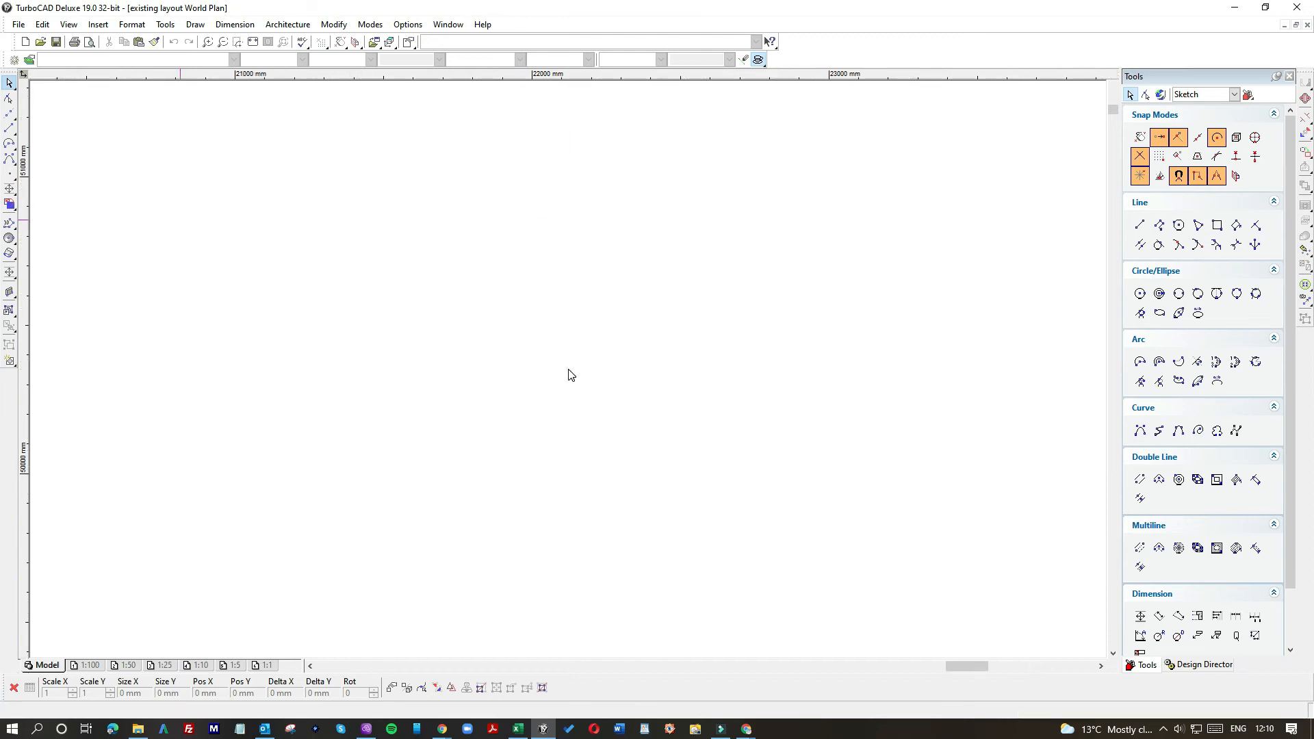
{"action": "left_click", "coordinate": [438, 283]}
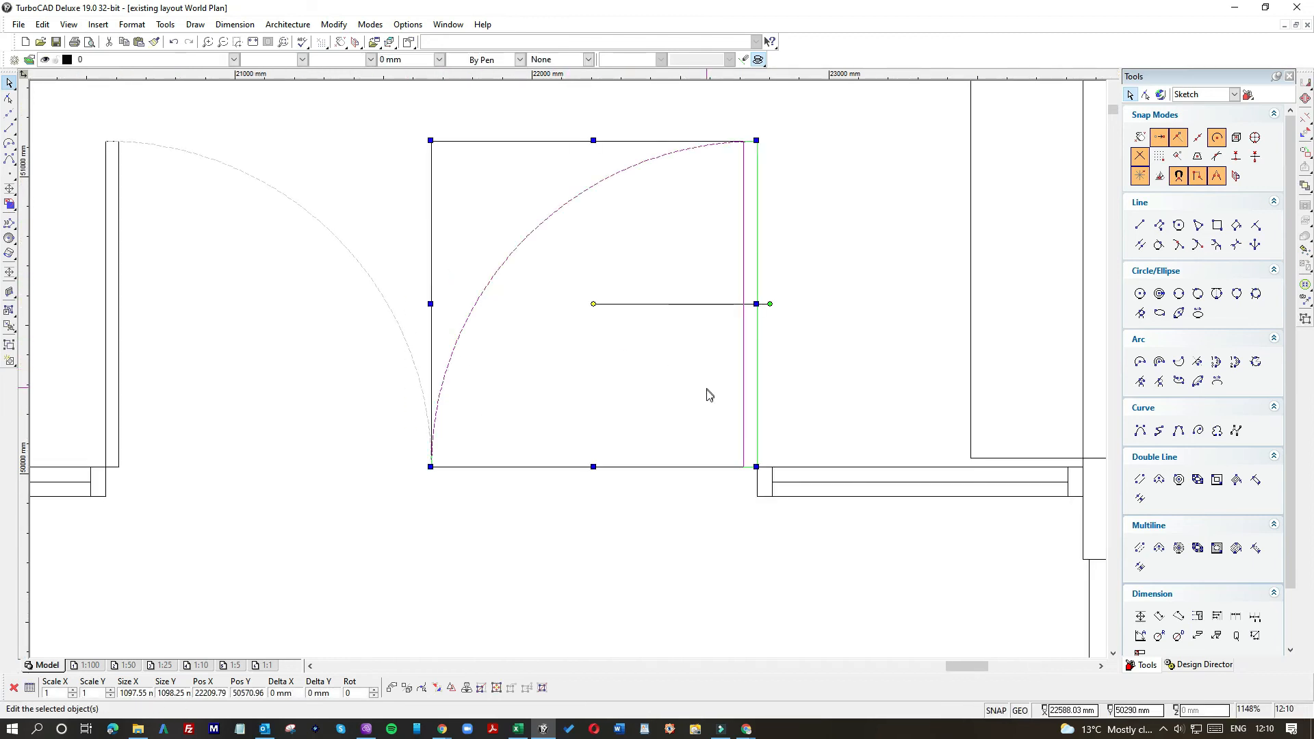
{"action": "scroll", "coordinate": [761, 484], "scroll_direction": "up", "scroll_amount": 2}
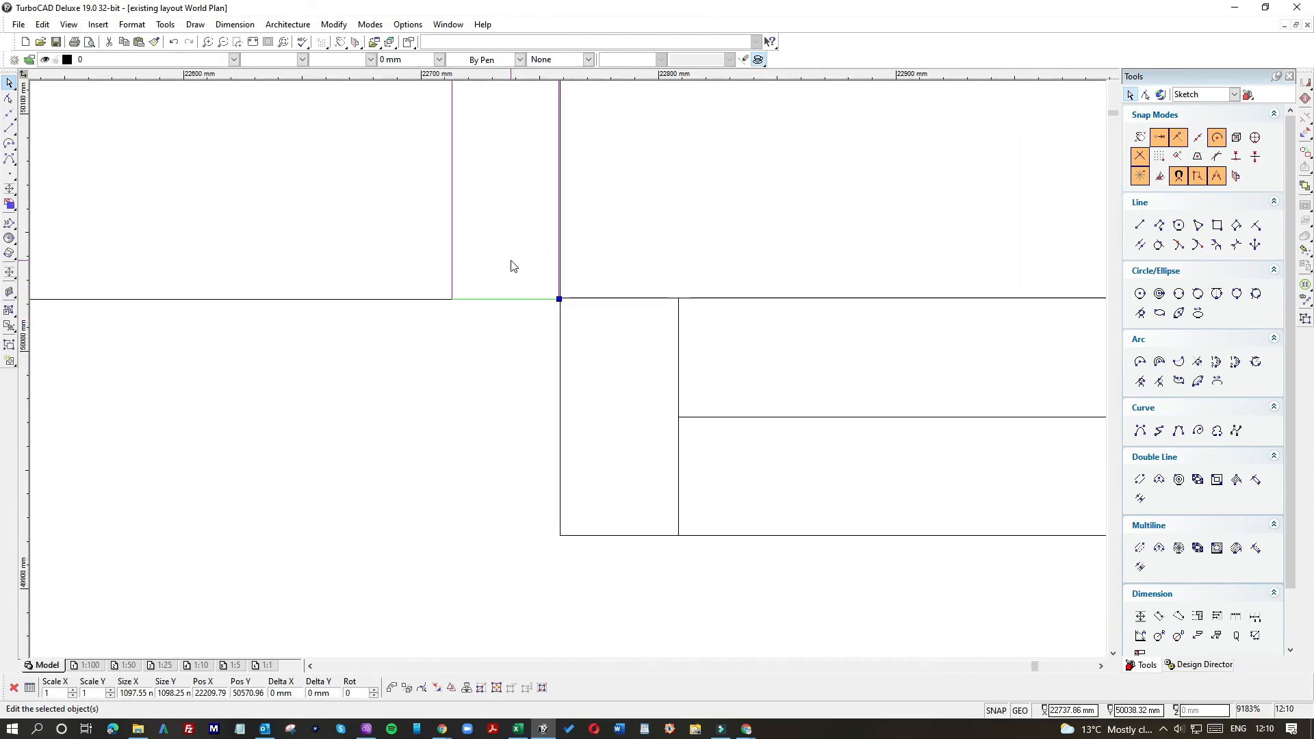
{"action": "left_click_drag", "start_coordinate": [496, 271], "coordinate": [558, 301]}
{"action": "left_click", "coordinate": [558, 300]}
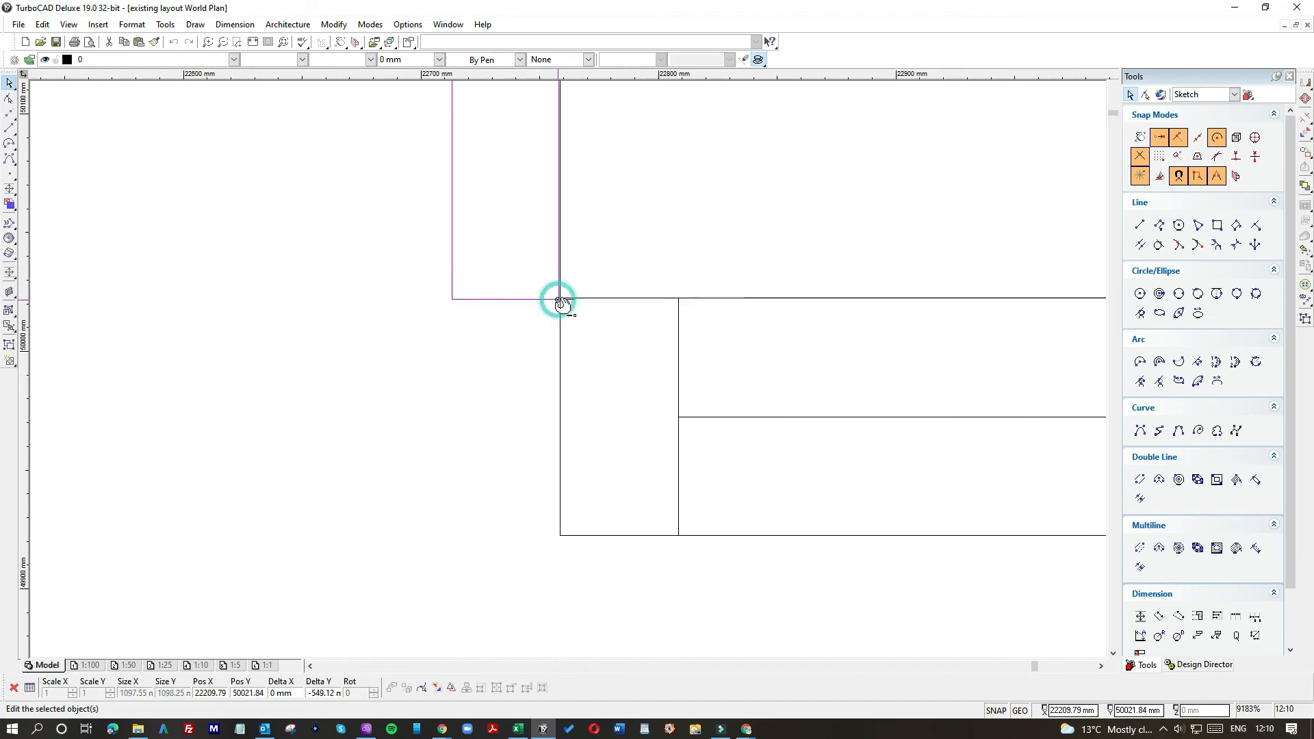
{"action": "left_click", "coordinate": [558, 299]}
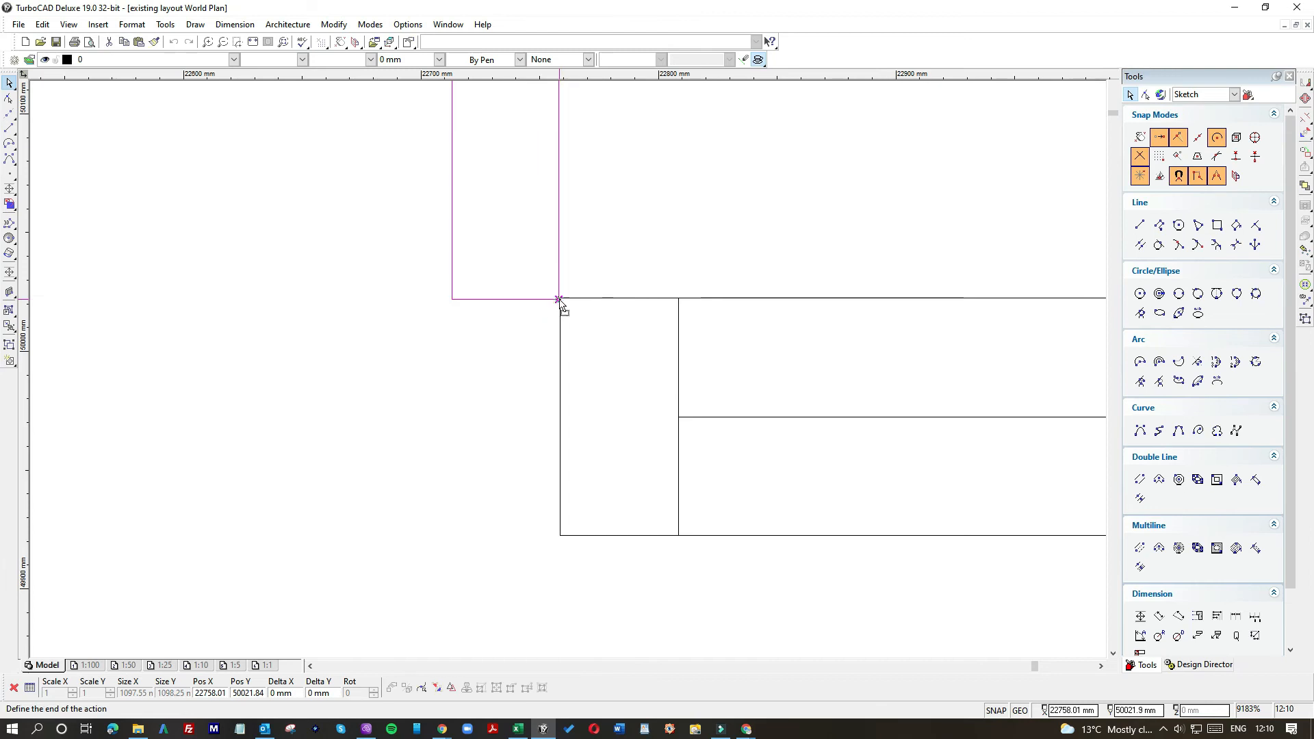
{"action": "left_click", "coordinate": [560, 299]}
{"action": "left_click", "coordinate": [521, 328]}
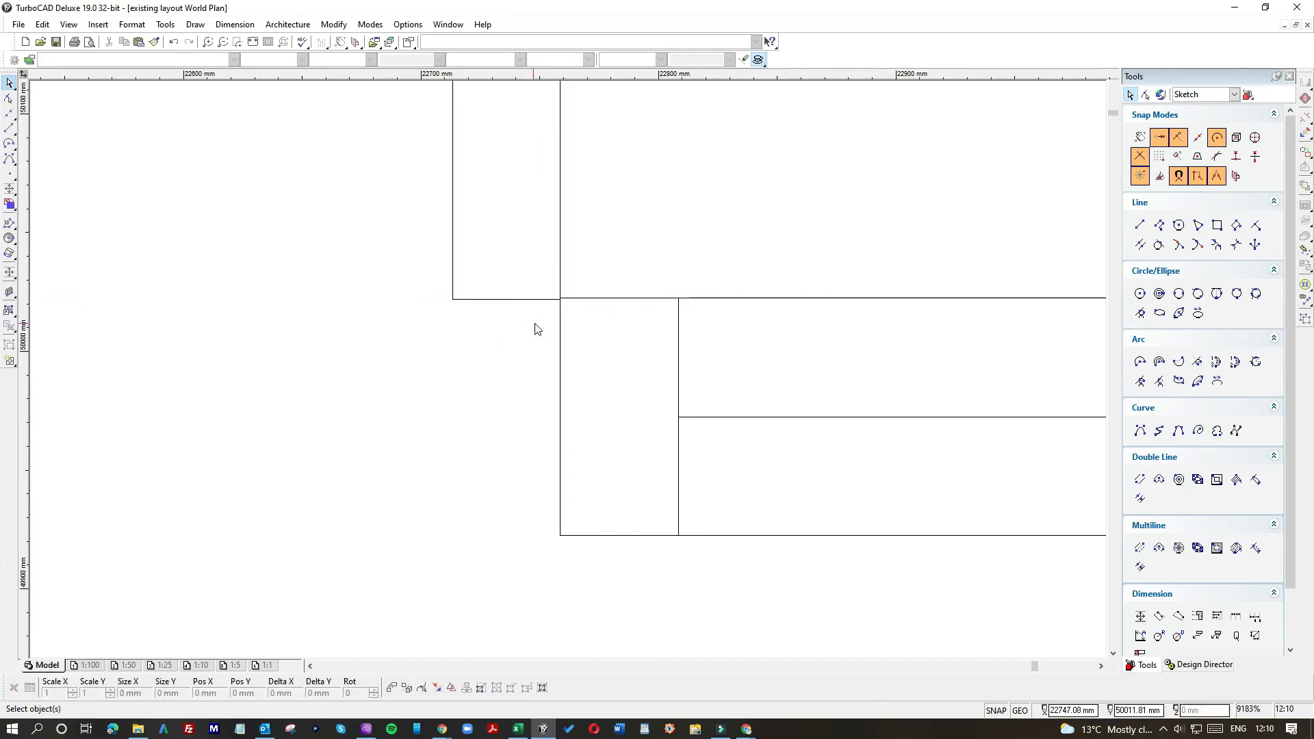
Delete the leftover tall rectangle outside the rear wall, above the right-hand side panel.
{"action": "scroll", "coordinate": [535, 329], "scroll_direction": "down", "scroll_amount": 4}
{"action": "scroll", "coordinate": [579, 330], "scroll_direction": "down", "scroll_amount": 1}
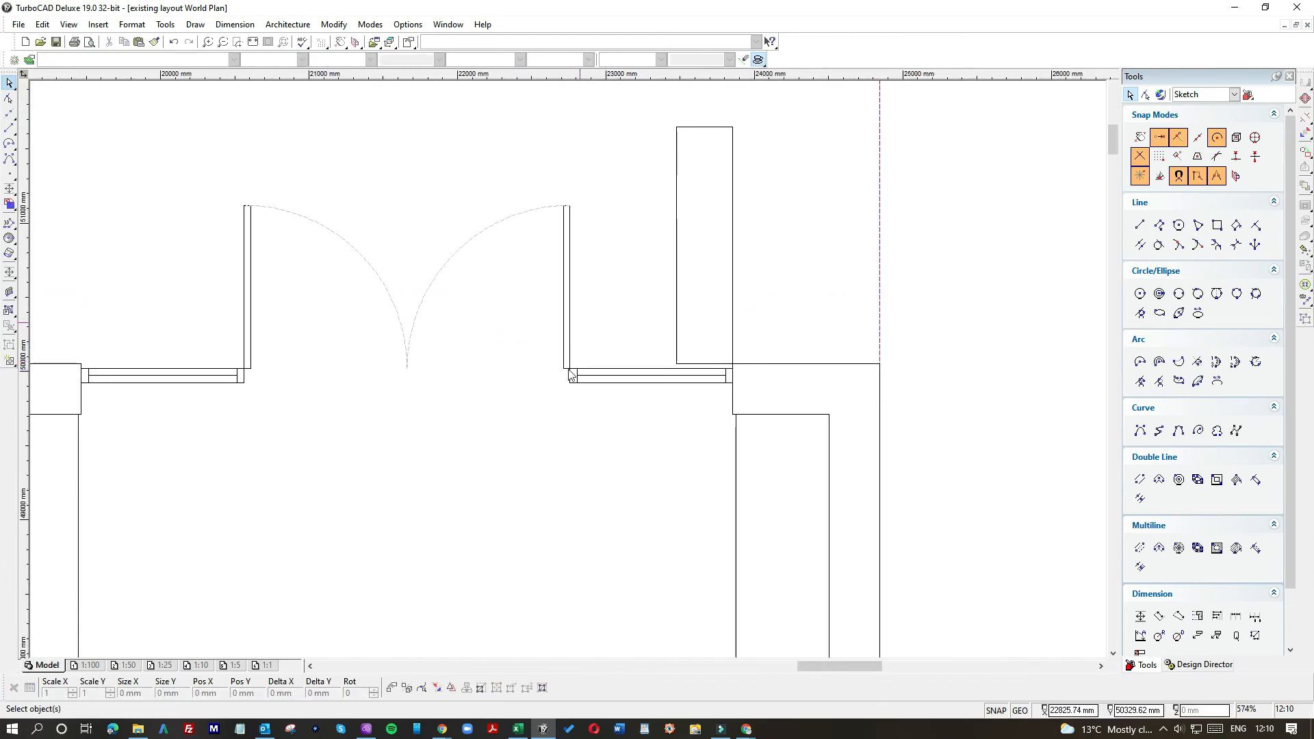
{"action": "left_click", "coordinate": [615, 350]}
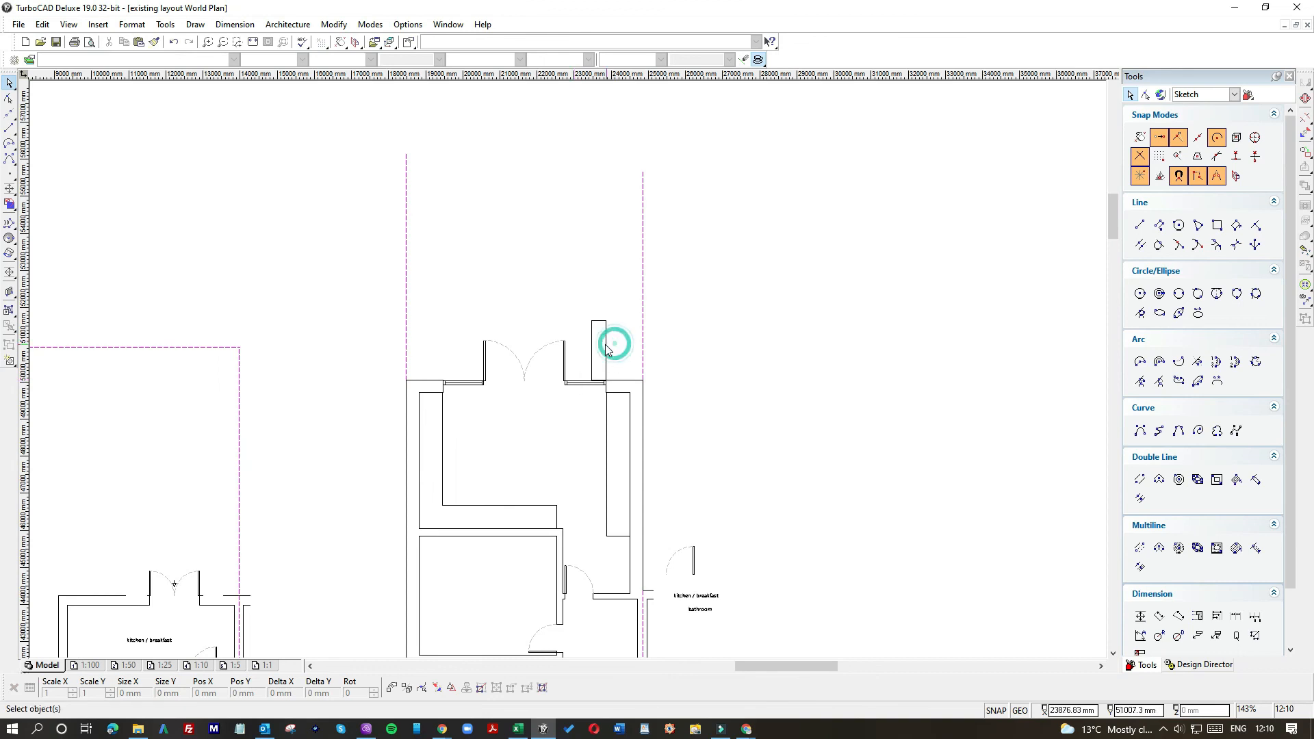
{"action": "key", "text": "Delete"}
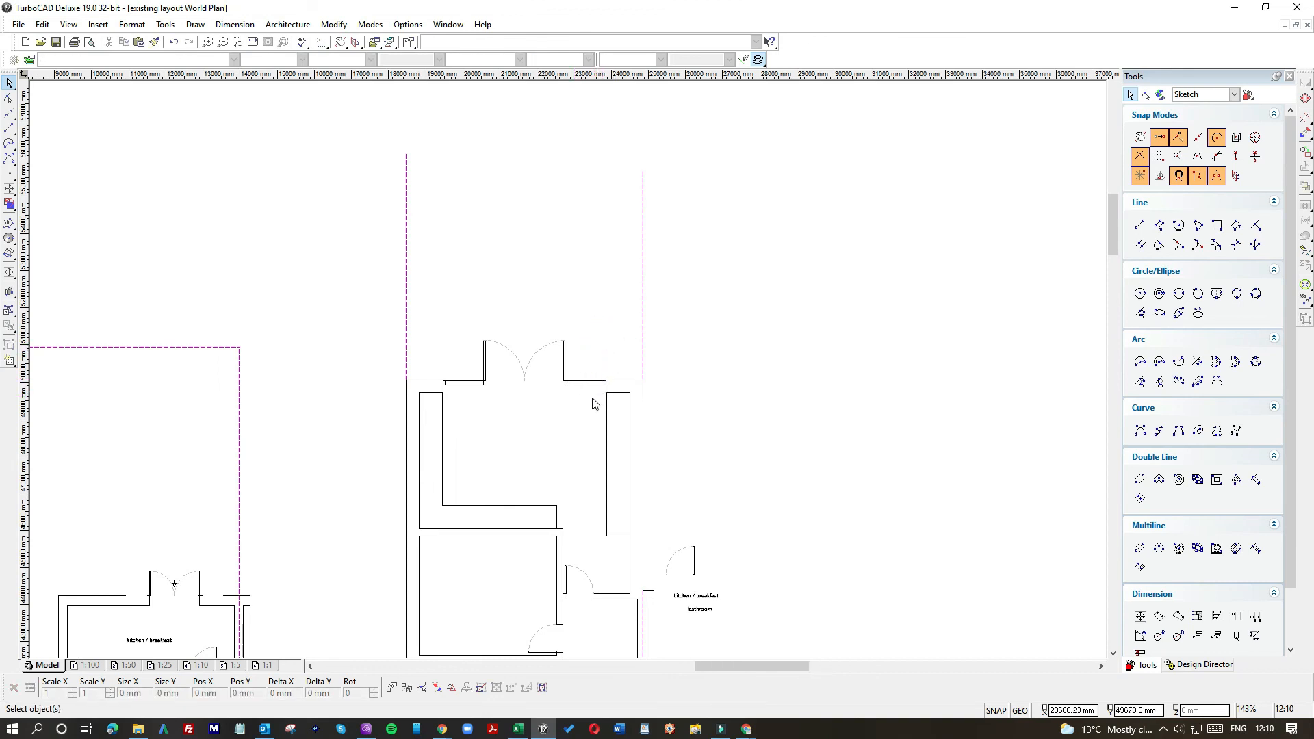
Copy the small side window onto the adjoining horizontal outer wall, rotated 90° and aligned with the wall's outer face.
{"action": "scroll", "coordinate": [561, 410], "scroll_direction": "down", "scroll_amount": 1}
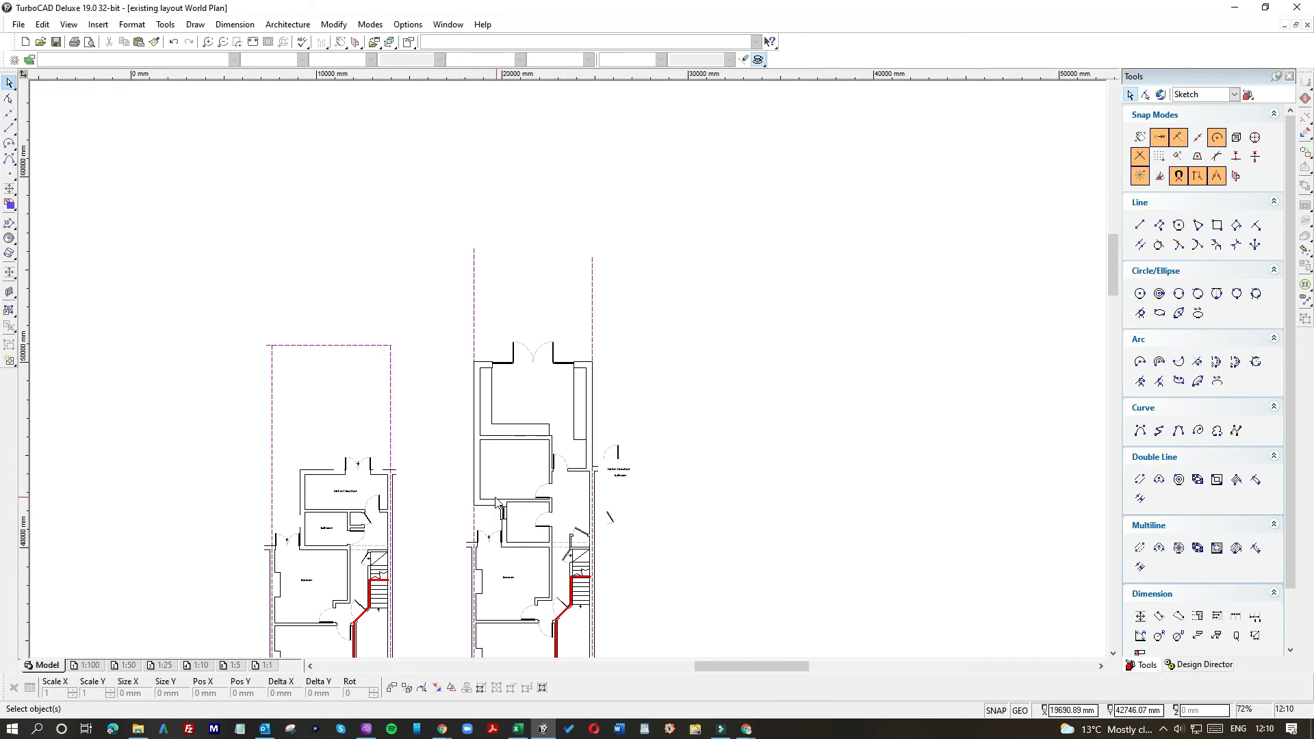
{"action": "scroll", "coordinate": [484, 518], "scroll_direction": "up", "scroll_amount": 5}
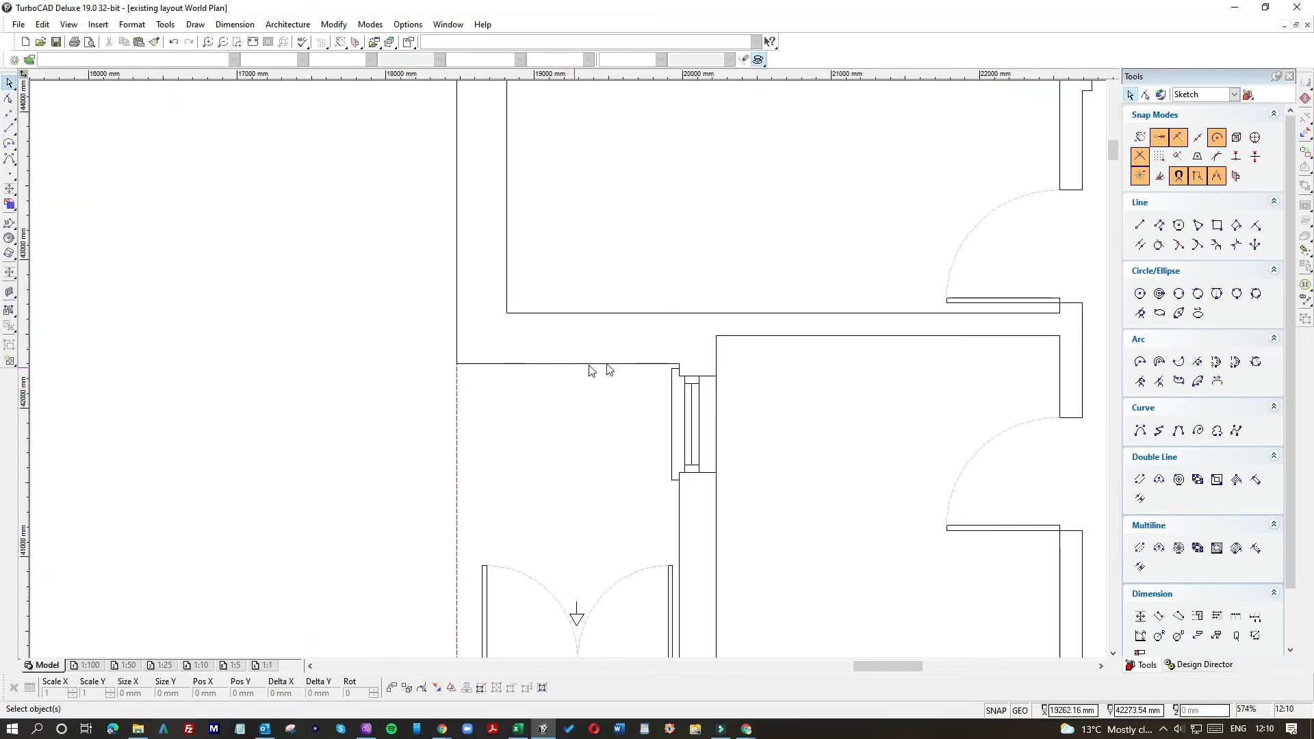
{"action": "left_click_drag", "start_coordinate": [652, 357], "coordinate": [730, 480]}
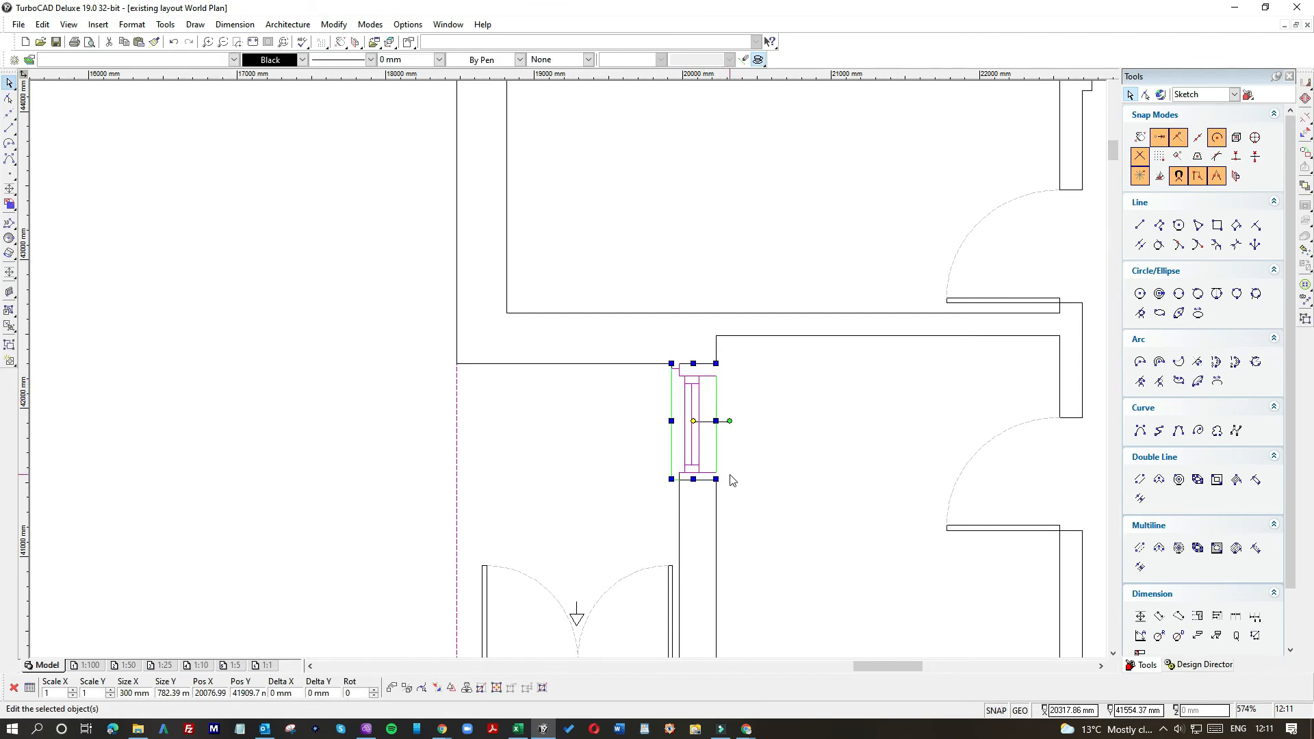
{"action": "left_click", "coordinate": [792, 425]}
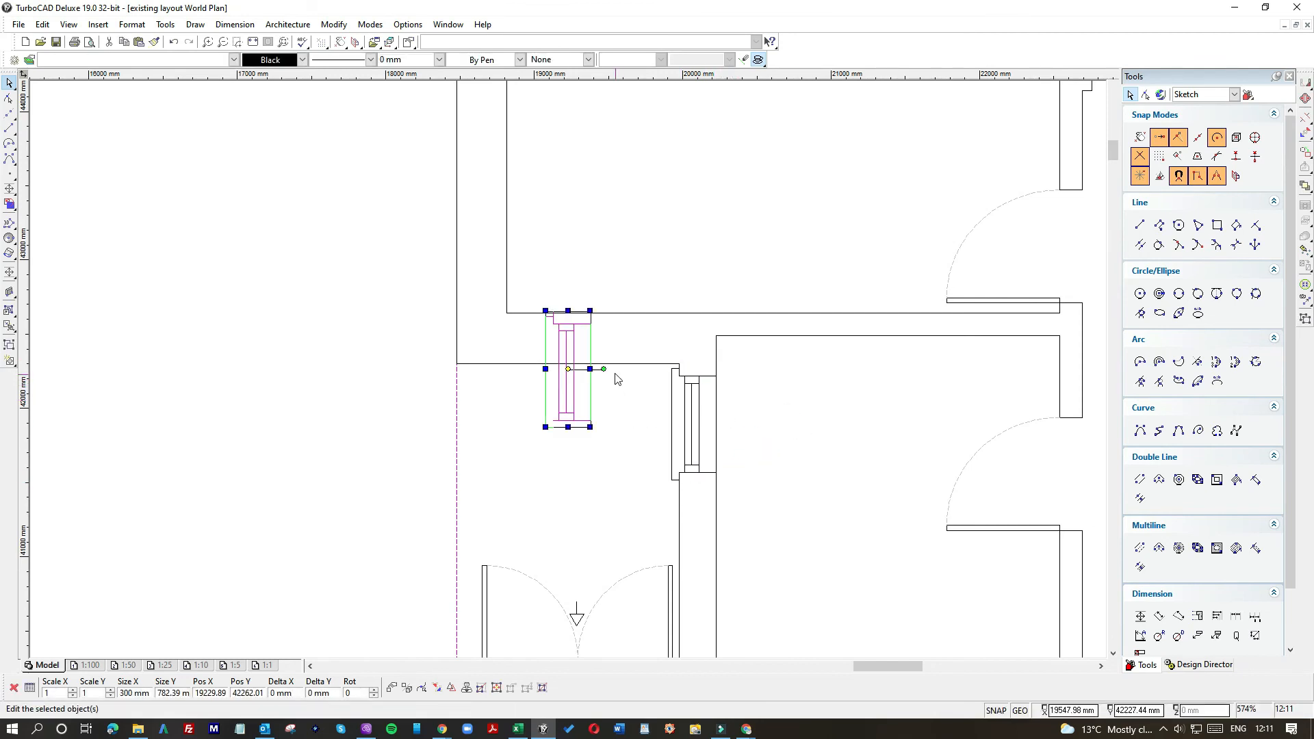
{"action": "left_click_drag", "start_coordinate": [604, 369], "coordinate": [609, 337]}
{"action": "scroll", "coordinate": [571, 370], "scroll_direction": "up", "scroll_amount": 3}
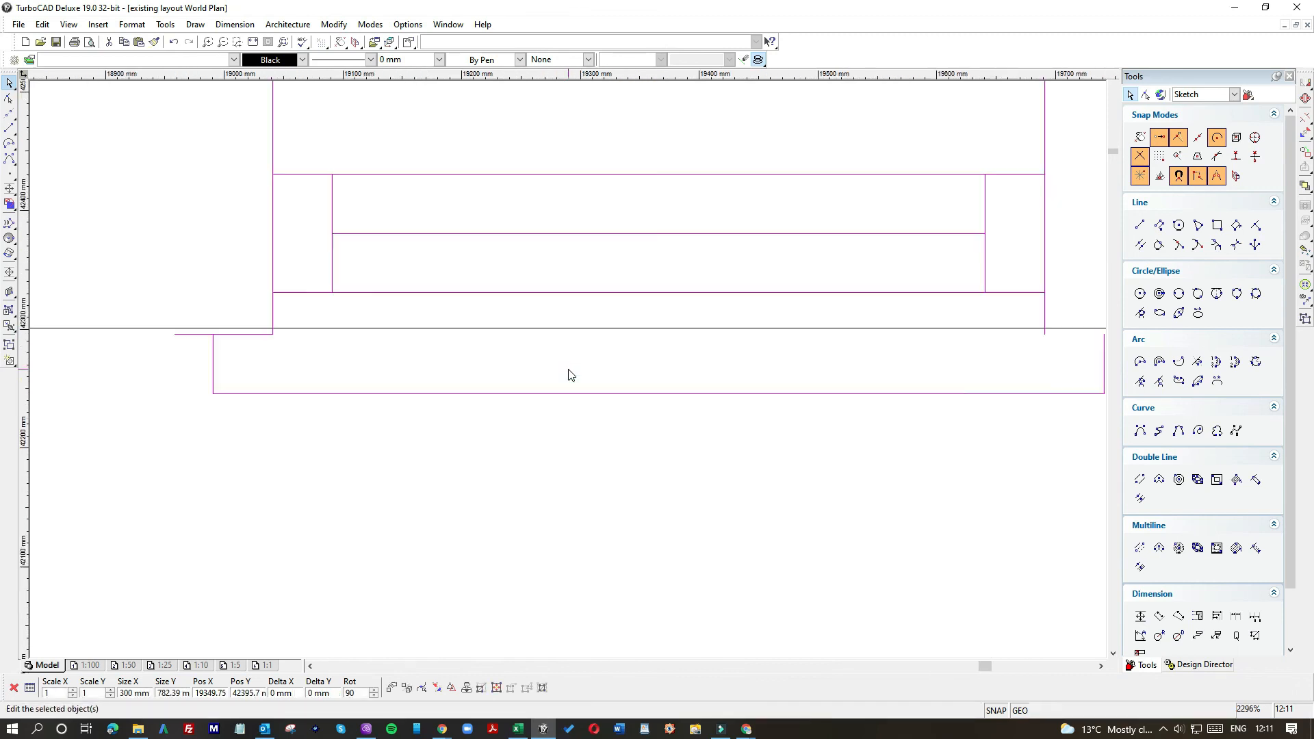
{"action": "left_click_drag", "start_coordinate": [296, 324], "coordinate": [293, 314]}
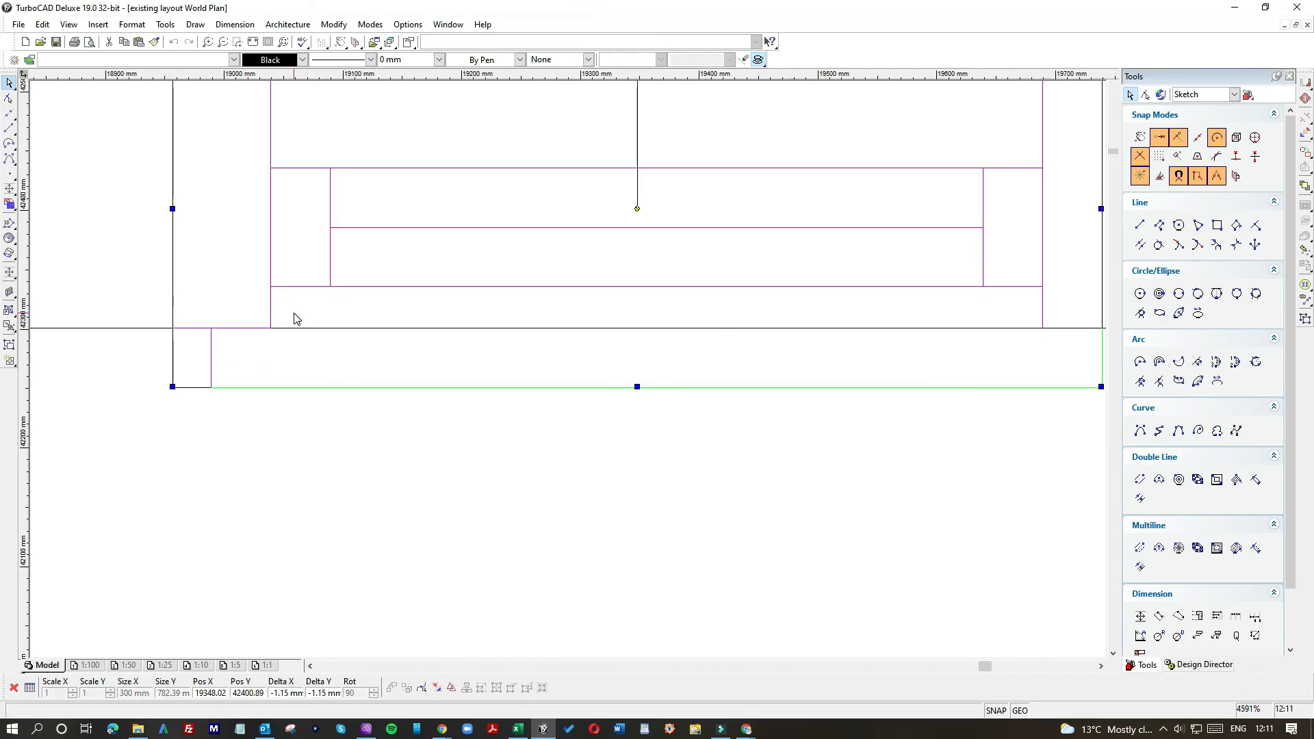
Stretch the copied window assembly to about 893 mm long and extend its depth to the wall's inner face.
{"action": "scroll", "coordinate": [393, 340], "scroll_direction": "down", "scroll_amount": 2}
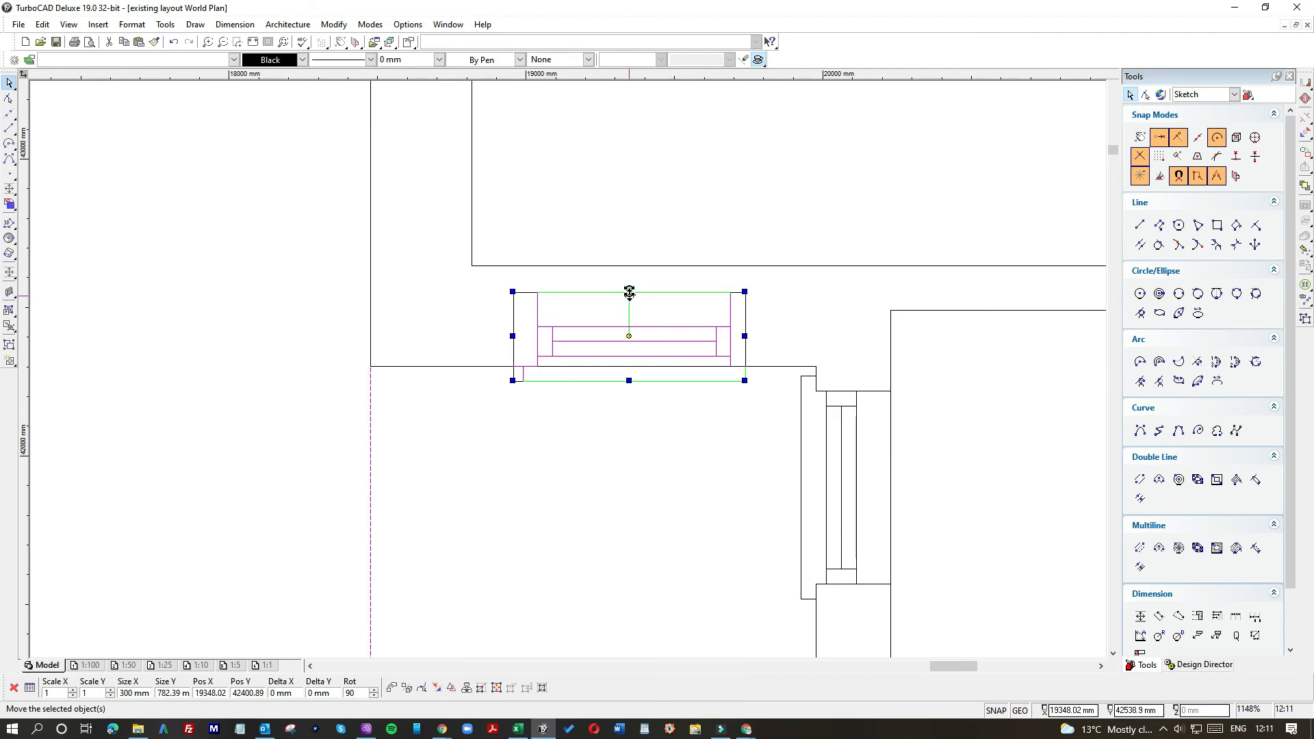
{"action": "left_click_drag", "start_coordinate": [742, 336], "coordinate": [777, 336]}
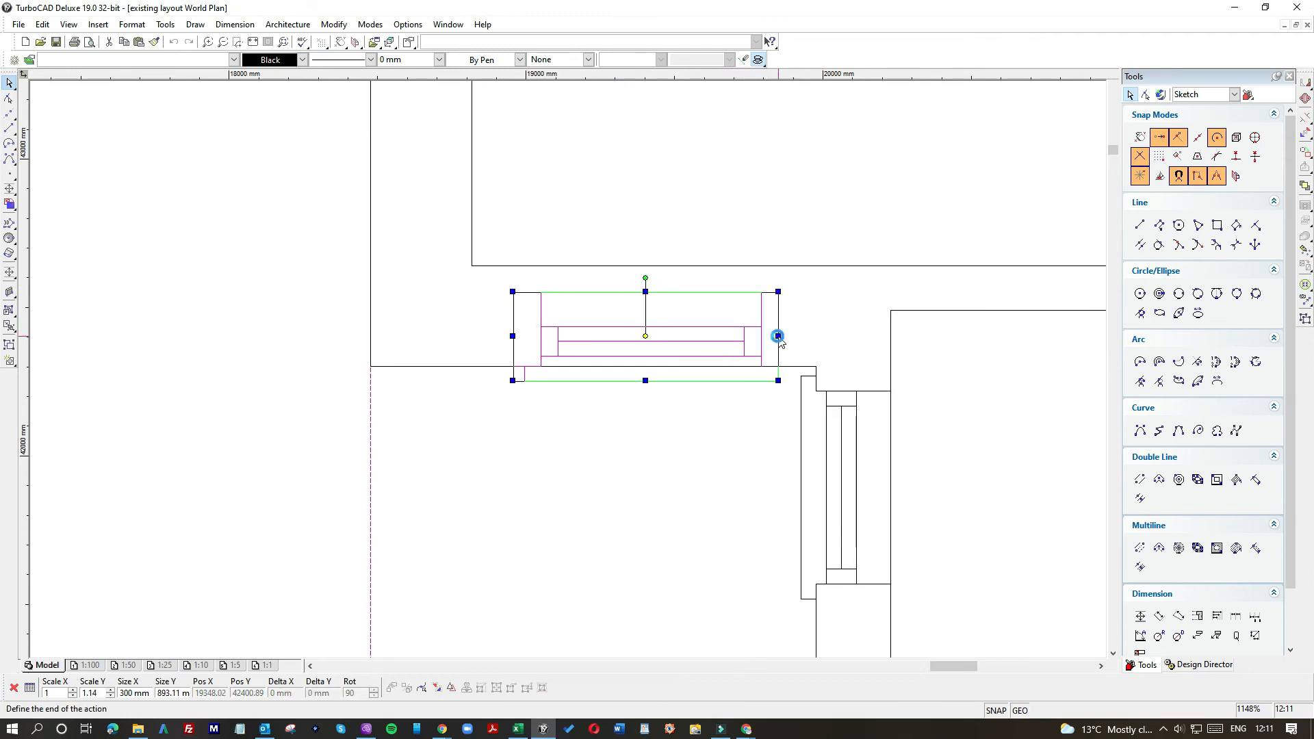
{"action": "left_click_drag", "start_coordinate": [650, 294], "coordinate": [647, 269]}
{"action": "left_click", "coordinate": [652, 237]}
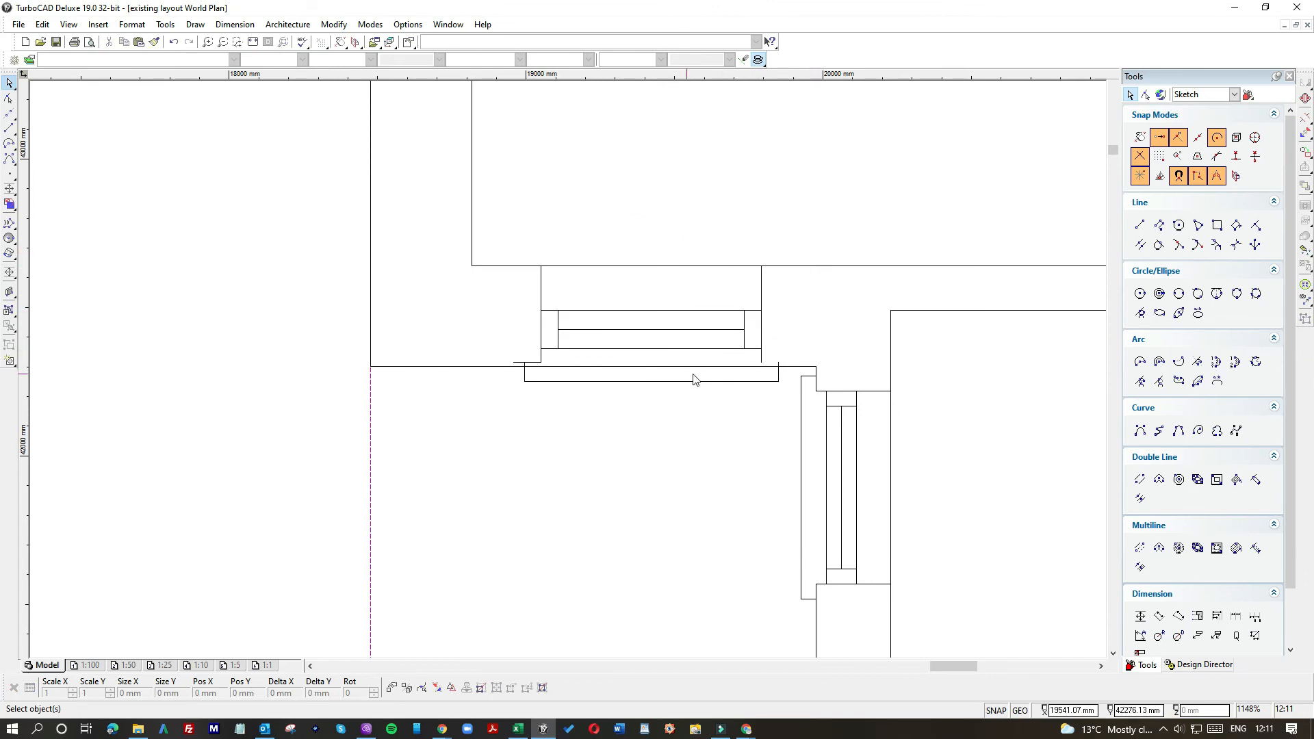
Delete the stray short horizontal line at the lower end of the copied window's left reveal.
{"action": "scroll", "coordinate": [602, 370], "scroll_direction": "up", "scroll_amount": 4}
{"action": "left_click", "coordinate": [514, 357]}
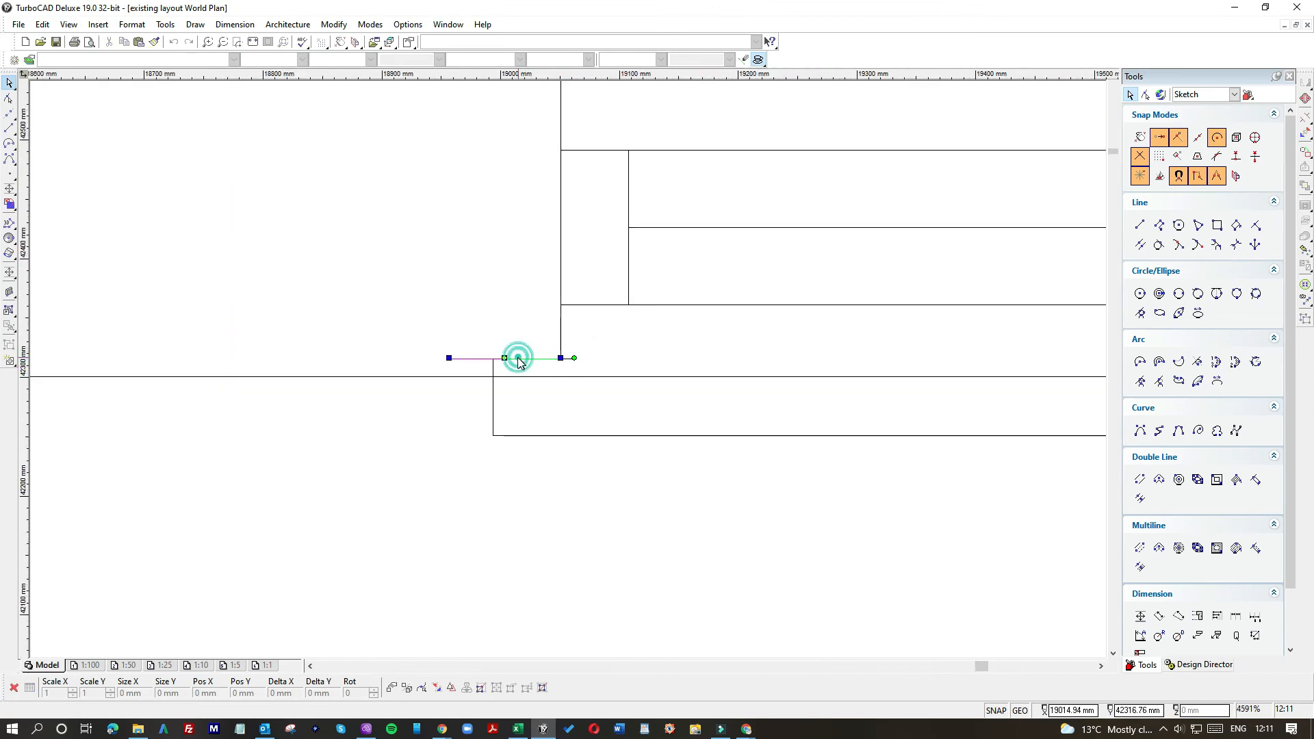
{"action": "key", "text": "Delete"}
Trim the sill's left end line to the wall's outer face and extend the left reveal line down to it.
{"action": "left_click", "coordinate": [493, 389]}
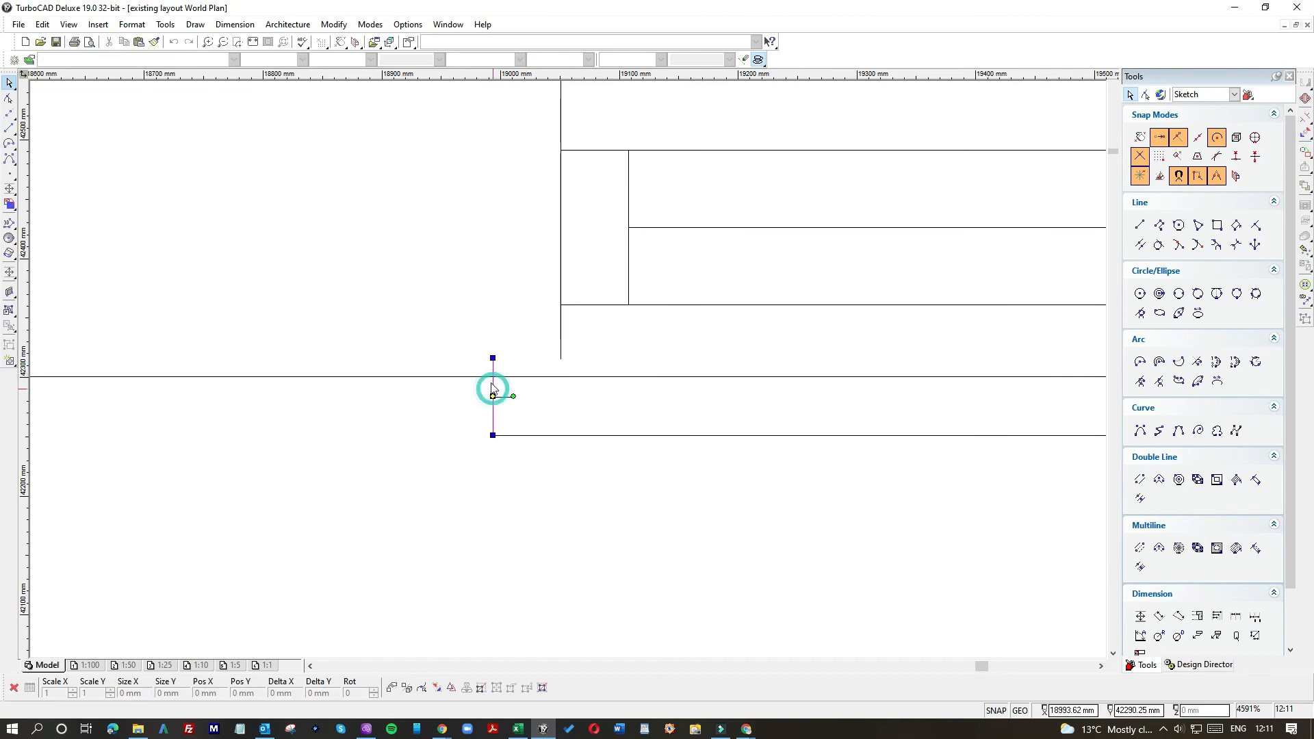
{"action": "left_click_drag", "start_coordinate": [489, 355], "coordinate": [494, 376]}
{"action": "left_click", "coordinate": [513, 472]}
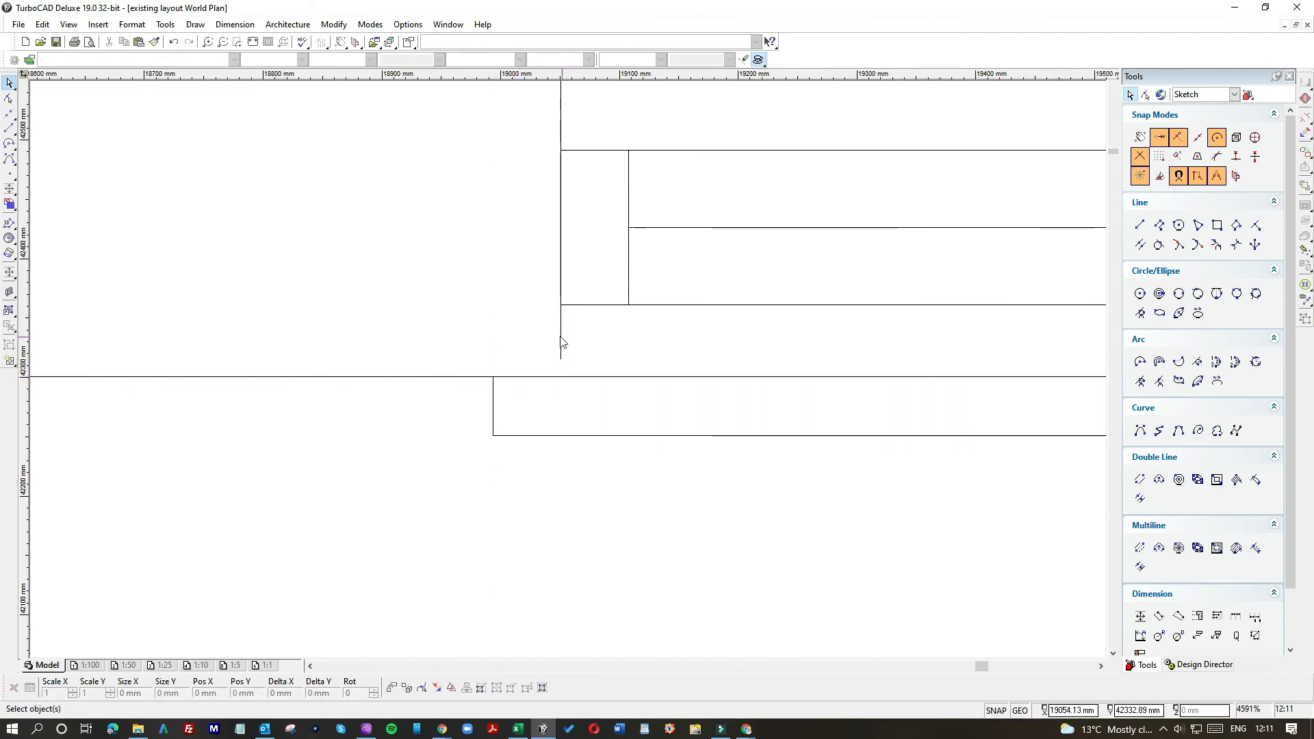
{"action": "left_click", "coordinate": [559, 336]}
{"action": "left_click", "coordinate": [585, 347]}
{"action": "left_click_drag", "start_coordinate": [561, 357], "coordinate": [561, 378]}
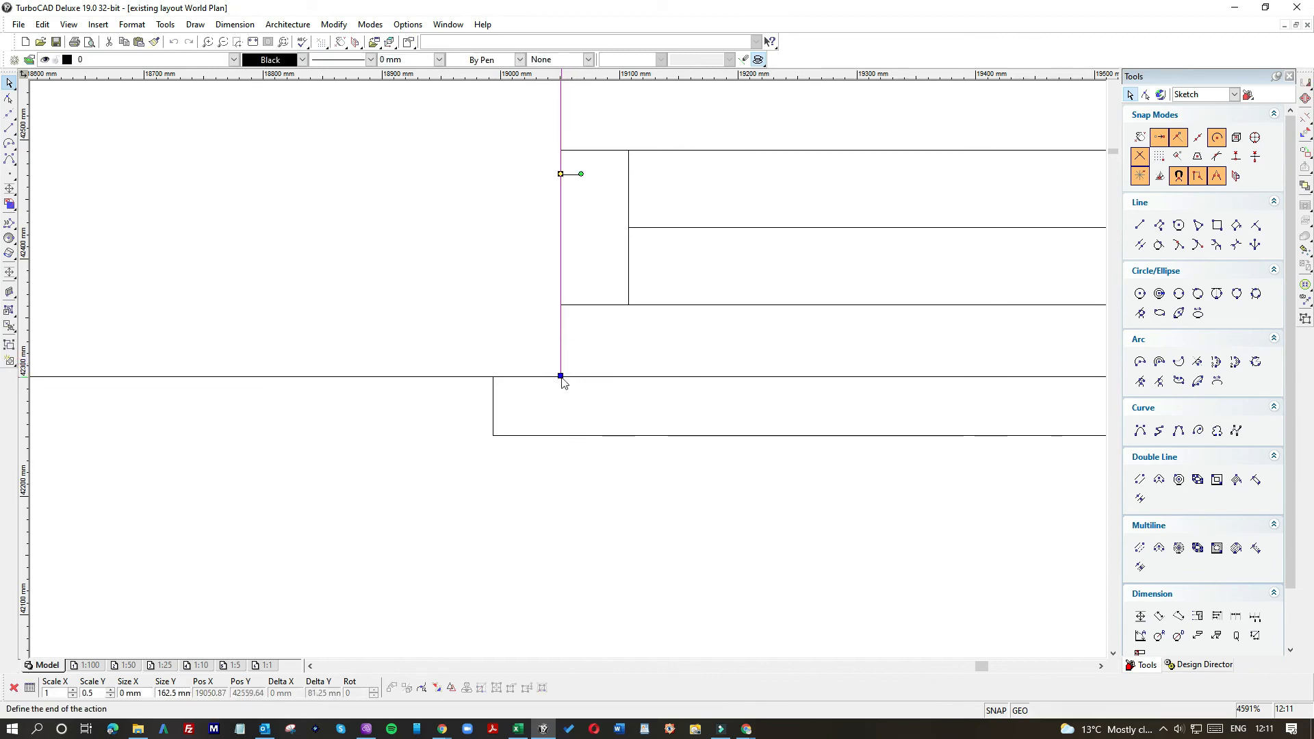
Extend the window's right reveal line to the wall's outer face and trim the sill's right end line to it.
{"action": "scroll", "coordinate": [581, 490], "scroll_direction": "down", "scroll_amount": 1}
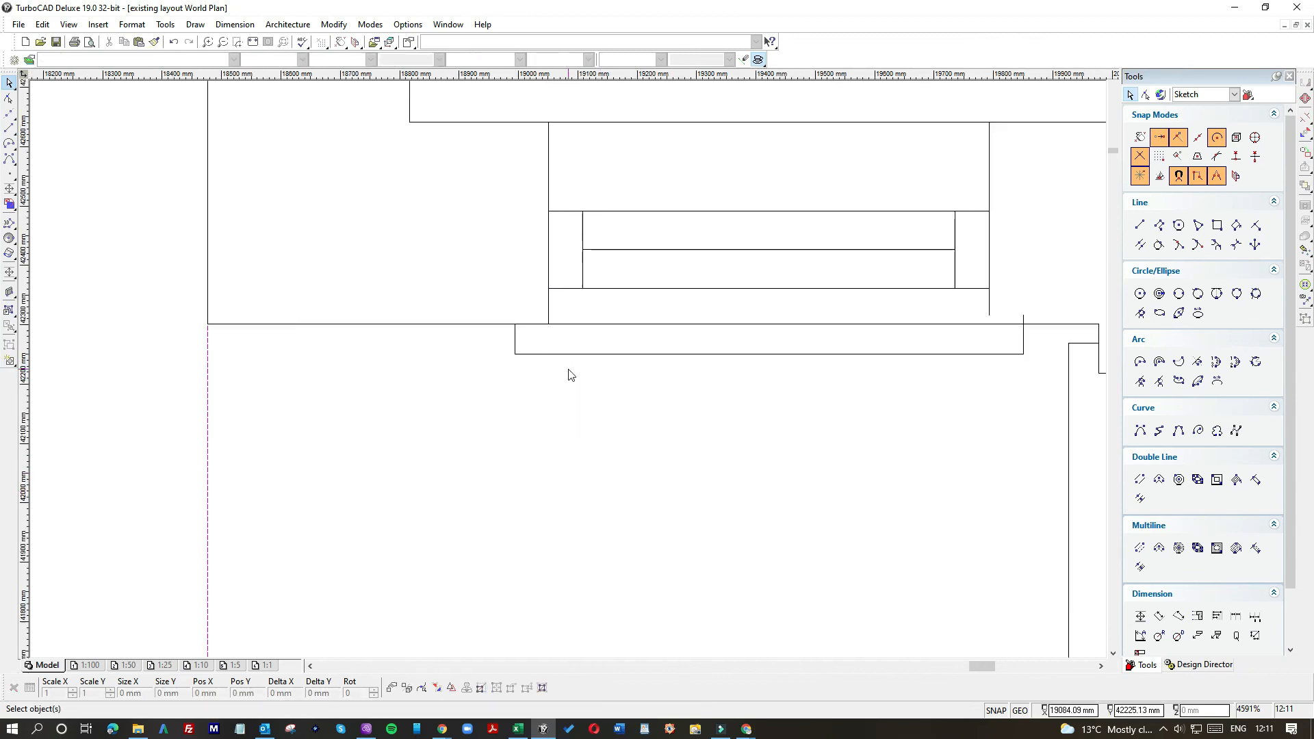
{"action": "left_click", "coordinate": [989, 310]}
{"action": "left_click_drag", "start_coordinate": [989, 312], "coordinate": [1021, 325]}
{"action": "left_click", "coordinate": [969, 388]}
{"action": "left_click", "coordinate": [1022, 340]}
{"action": "left_click", "coordinate": [999, 393]}
Shorten the outer wall line from its left end to the window's right reveal.
{"action": "left_click", "coordinate": [445, 325]}
{"action": "left_click", "coordinate": [210, 323]}
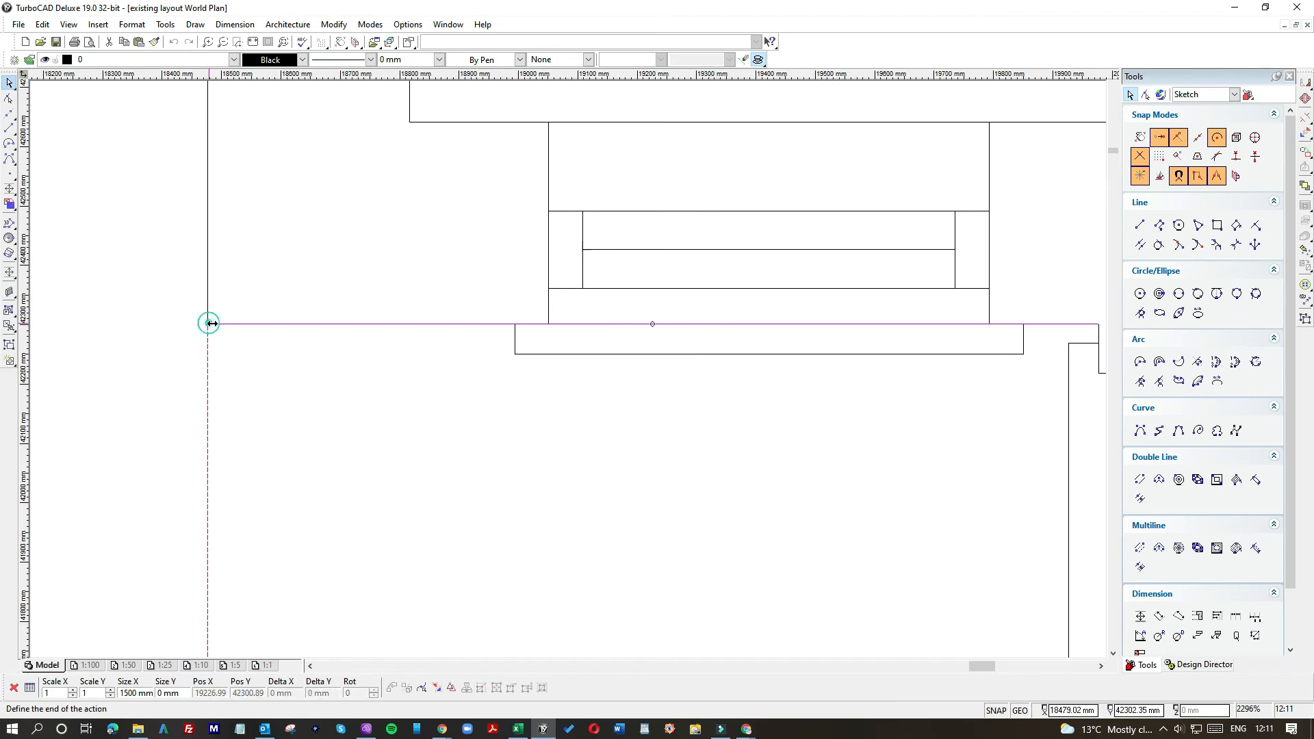
{"action": "left_click", "coordinate": [971, 341]}
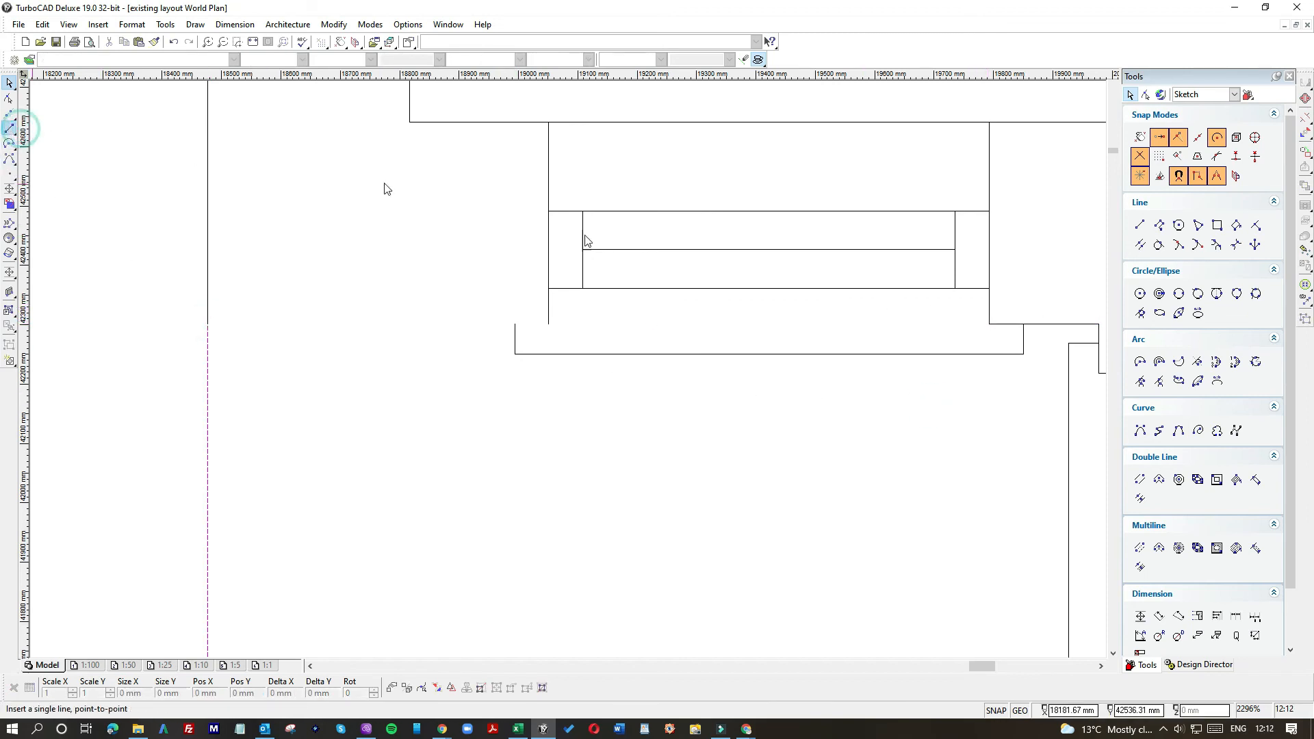
Draw a line along the outer wall face from the window's right reveal to the wall's left corner.
{"action": "left_click", "coordinate": [9, 129]}
{"action": "left_click", "coordinate": [988, 324]}
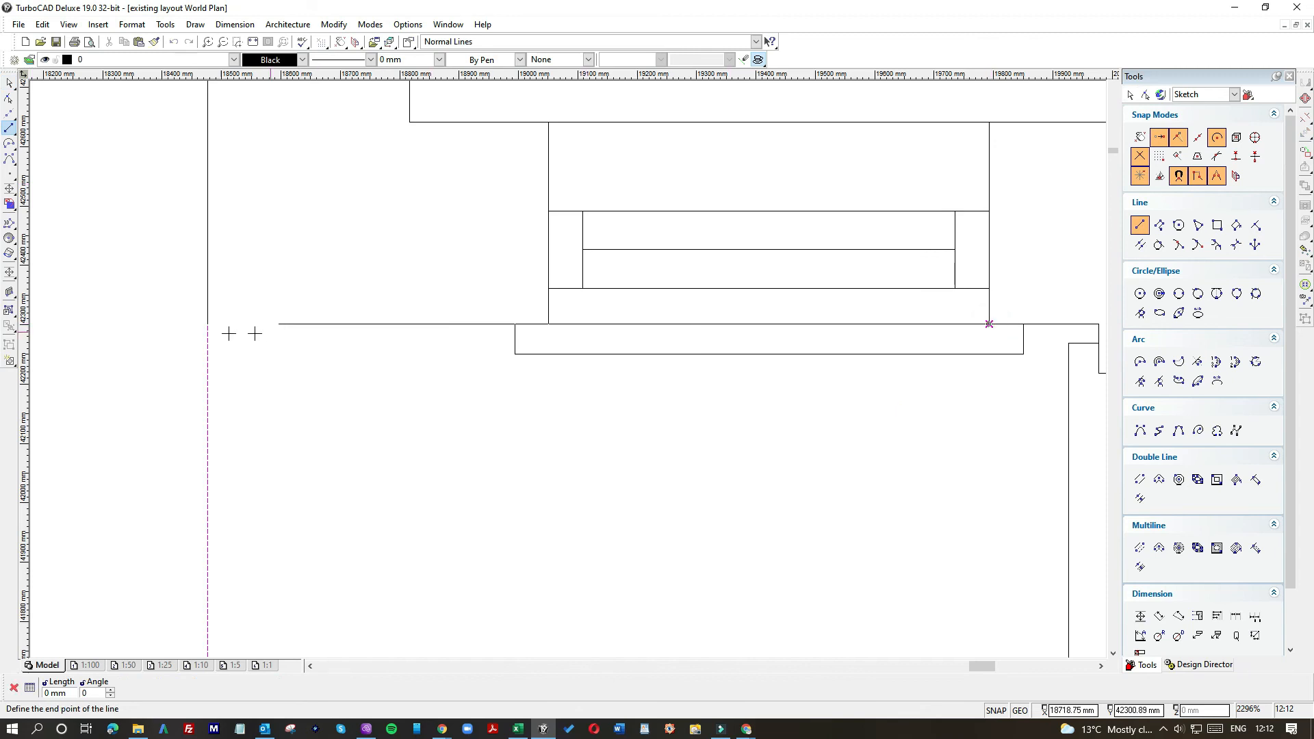
{"action": "left_click", "coordinate": [207, 324]}
{"action": "left_click", "coordinate": [9, 83]}
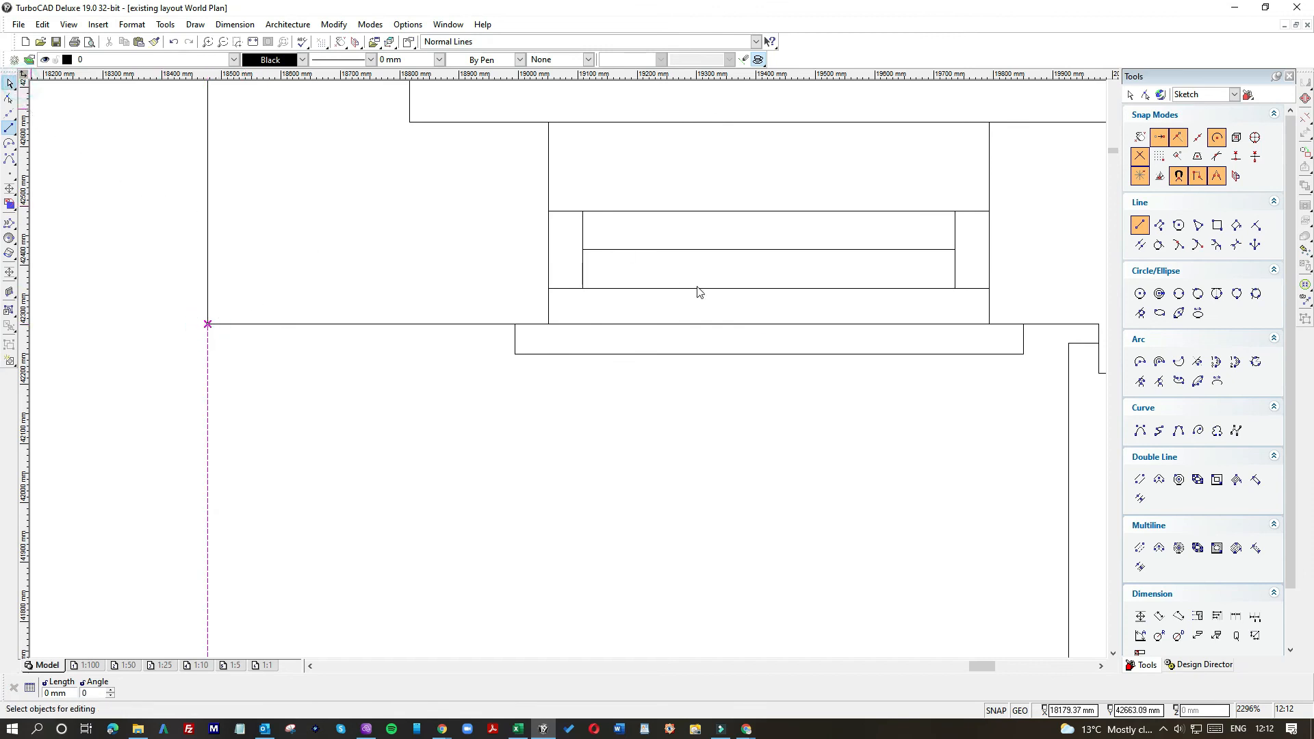
Shorten the new outer wall line to about 574 mm so it ends at the window's left reveal.
{"action": "left_click", "coordinate": [802, 324]}
{"action": "left_click", "coordinate": [986, 325]}
{"action": "left_click", "coordinate": [548, 327]}
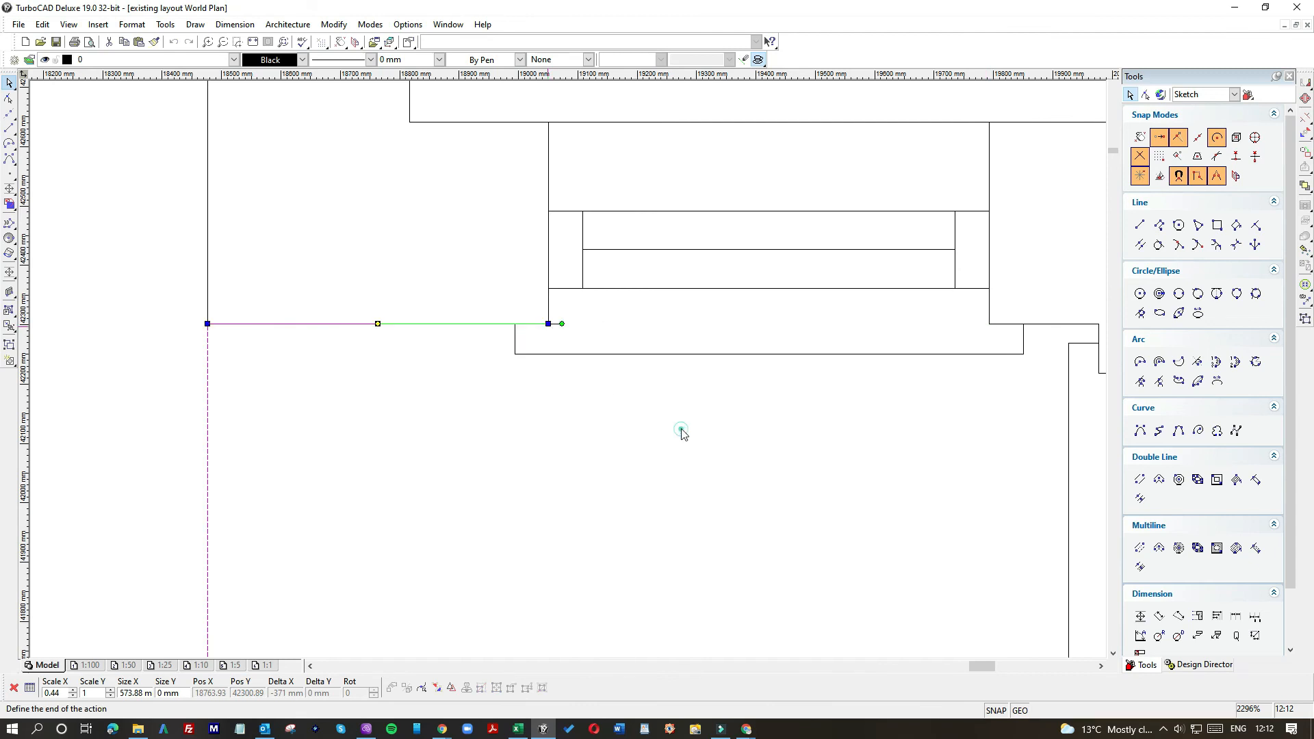
Compare the room layout and labels of the existing plan with the proposed plan.
{"action": "scroll", "coordinate": [569, 372], "scroll_direction": "down", "scroll_amount": 4}
{"action": "scroll", "coordinate": [568, 375], "scroll_direction": "down", "scroll_amount": 4}
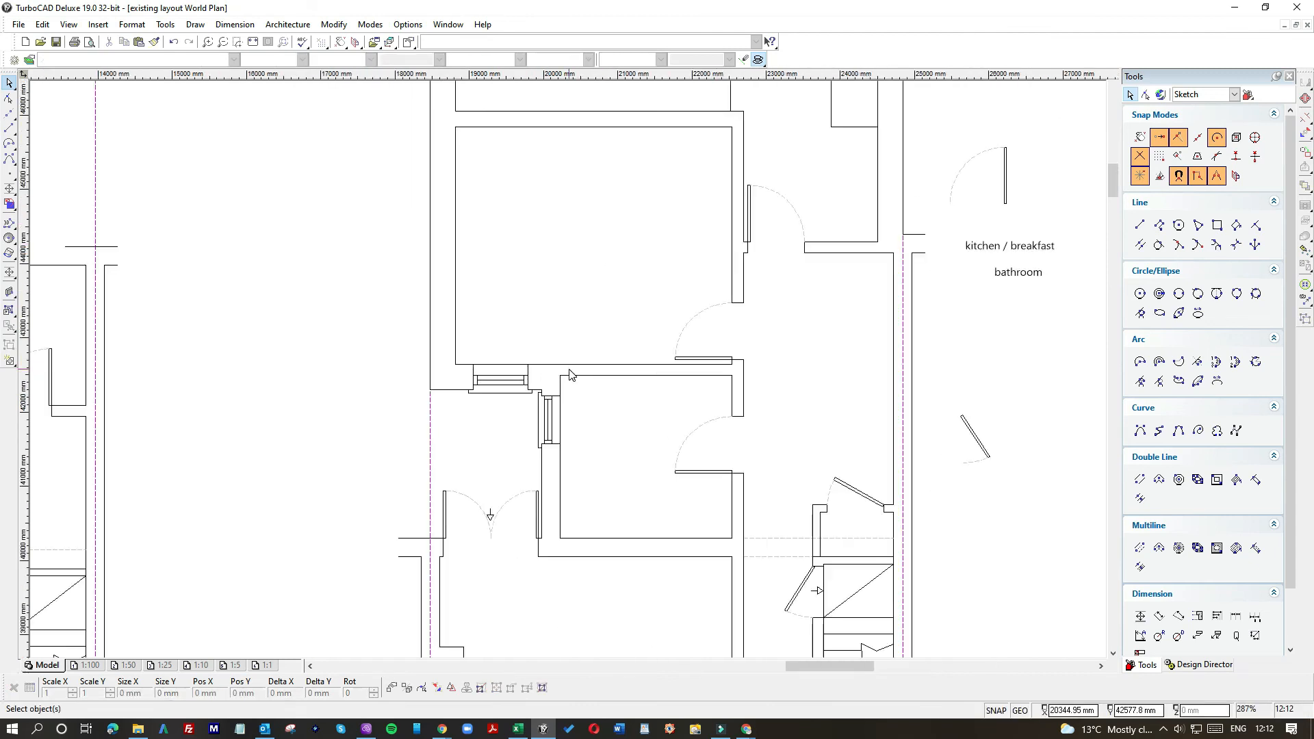
{"action": "scroll", "coordinate": [554, 303], "scroll_direction": "down", "scroll_amount": 2}
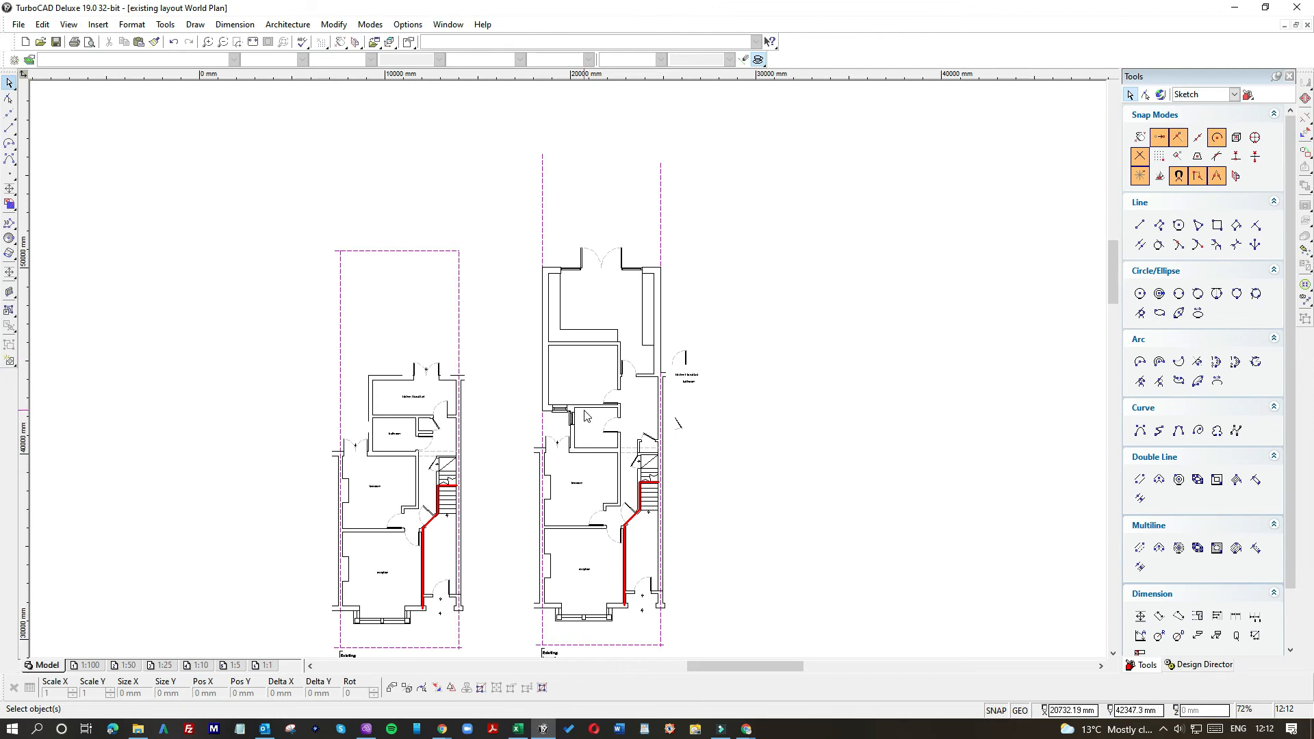
{"action": "scroll", "coordinate": [439, 432], "scroll_direction": "down", "scroll_amount": 2}
{"action": "scroll", "coordinate": [566, 372], "scroll_direction": "up", "scroll_amount": 2}
{"action": "scroll", "coordinate": [533, 391], "scroll_direction": "up", "scroll_amount": 2}
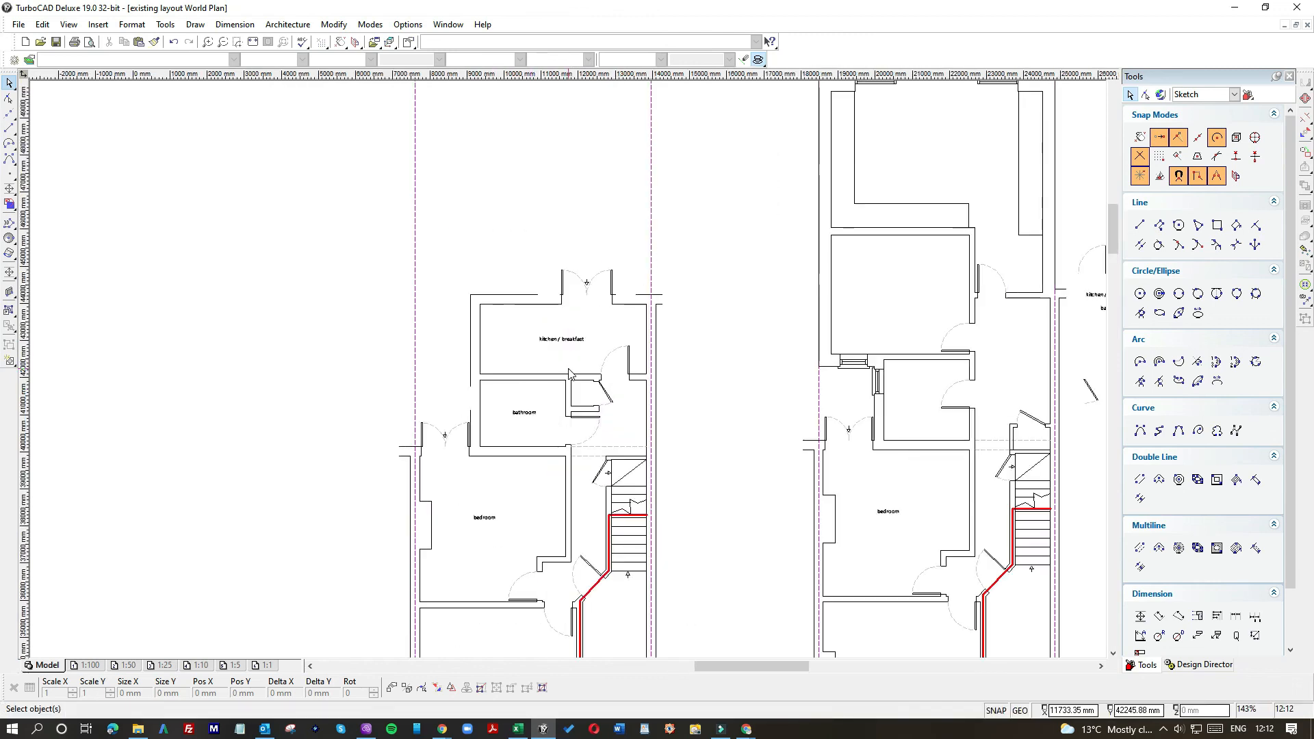
{"action": "scroll", "coordinate": [704, 402], "scroll_direction": "down", "scroll_amount": 2}
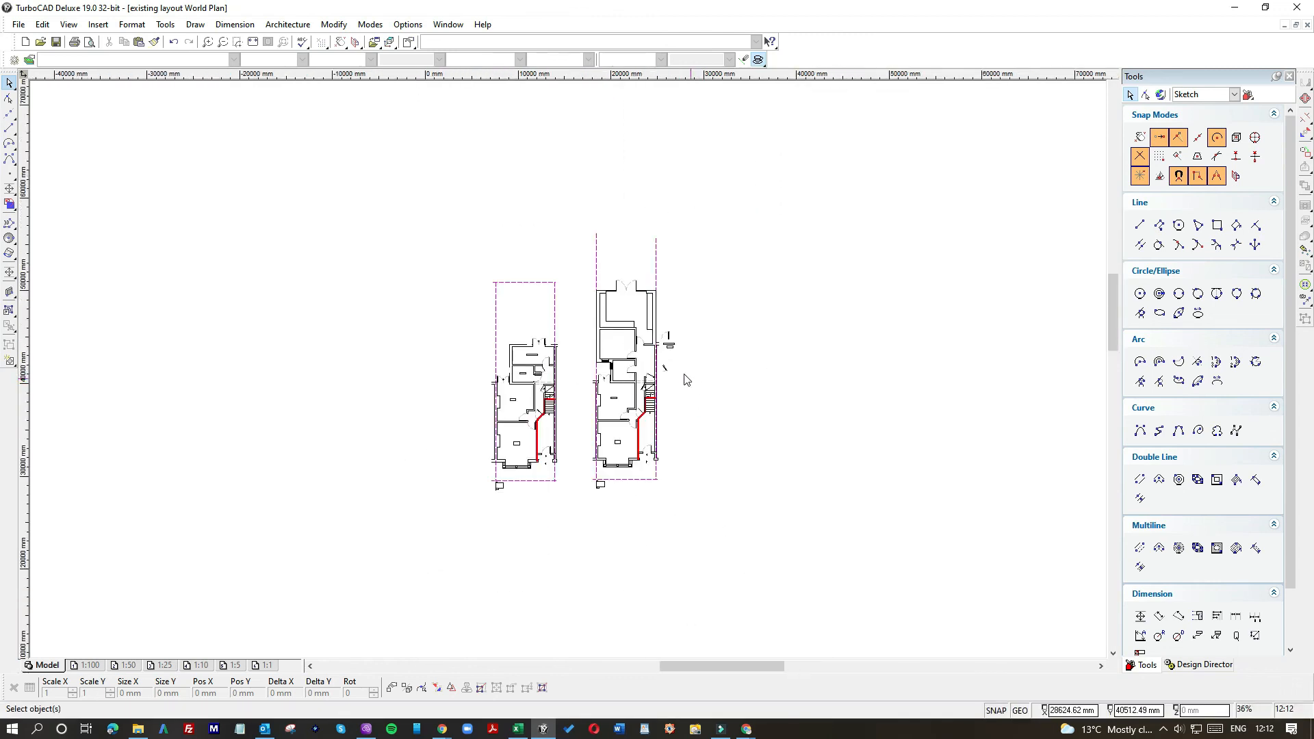
Copy and paste the existing plan's "kitchen / breakfast" and "bathroom" labels.
{"action": "scroll", "coordinate": [534, 397], "scroll_direction": "up", "scroll_amount": 6}
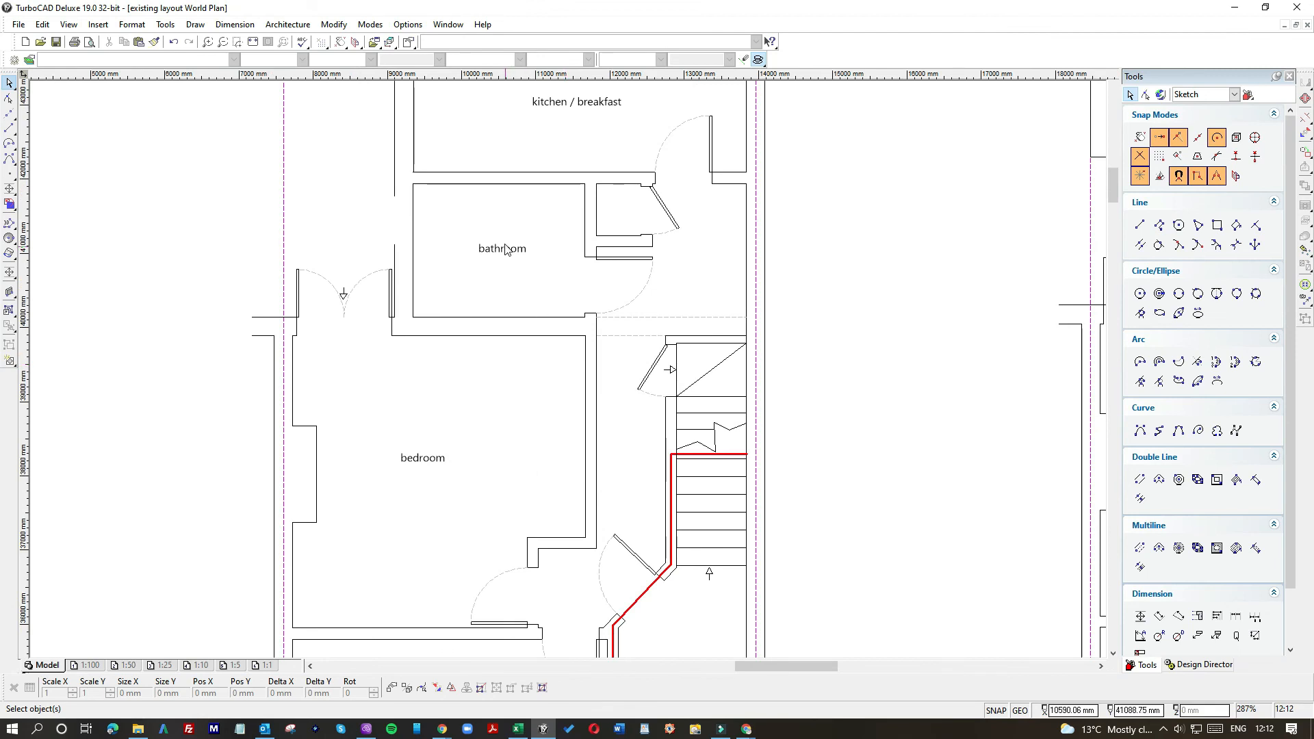
{"action": "left_click", "coordinate": [505, 249]}
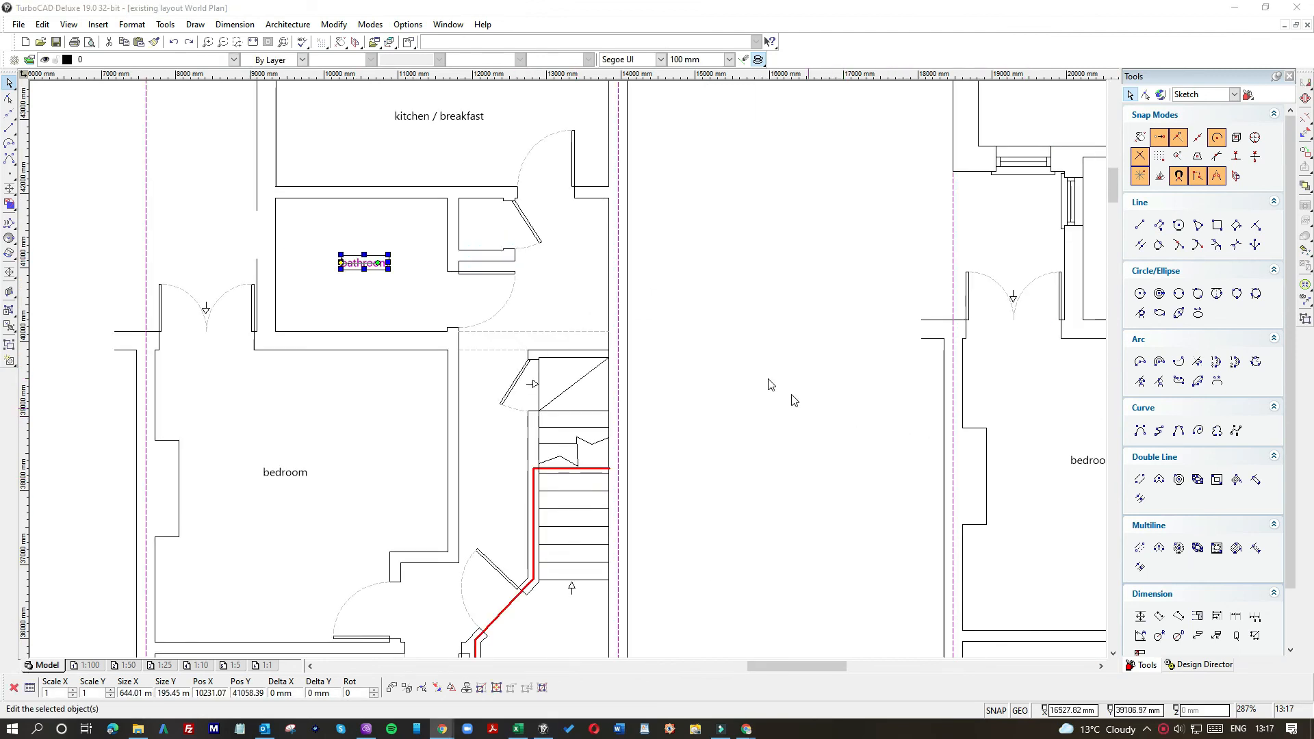
{"action": "scroll", "coordinate": [556, 295], "scroll_direction": "down", "scroll_amount": 2}
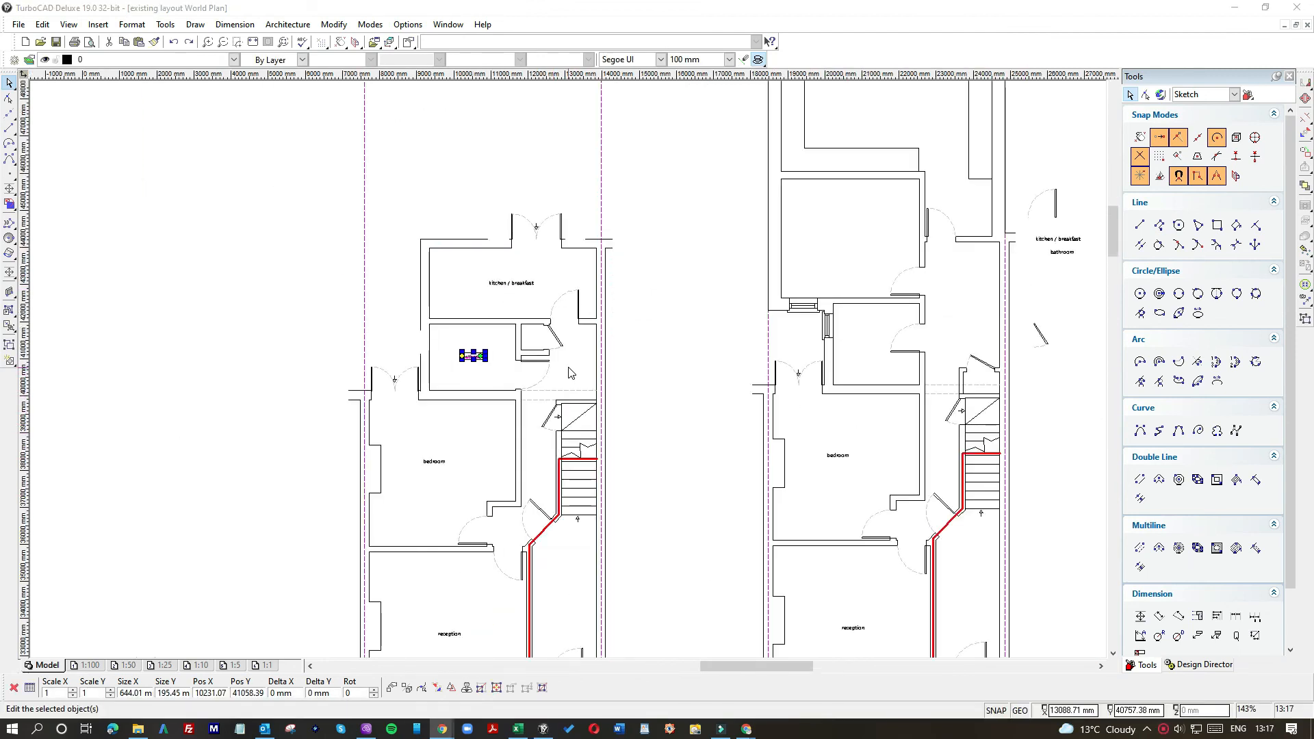
{"action": "left_click", "coordinate": [494, 284], "text": "shift"}
{"action": "left_click", "coordinate": [431, 462], "text": "shift"}
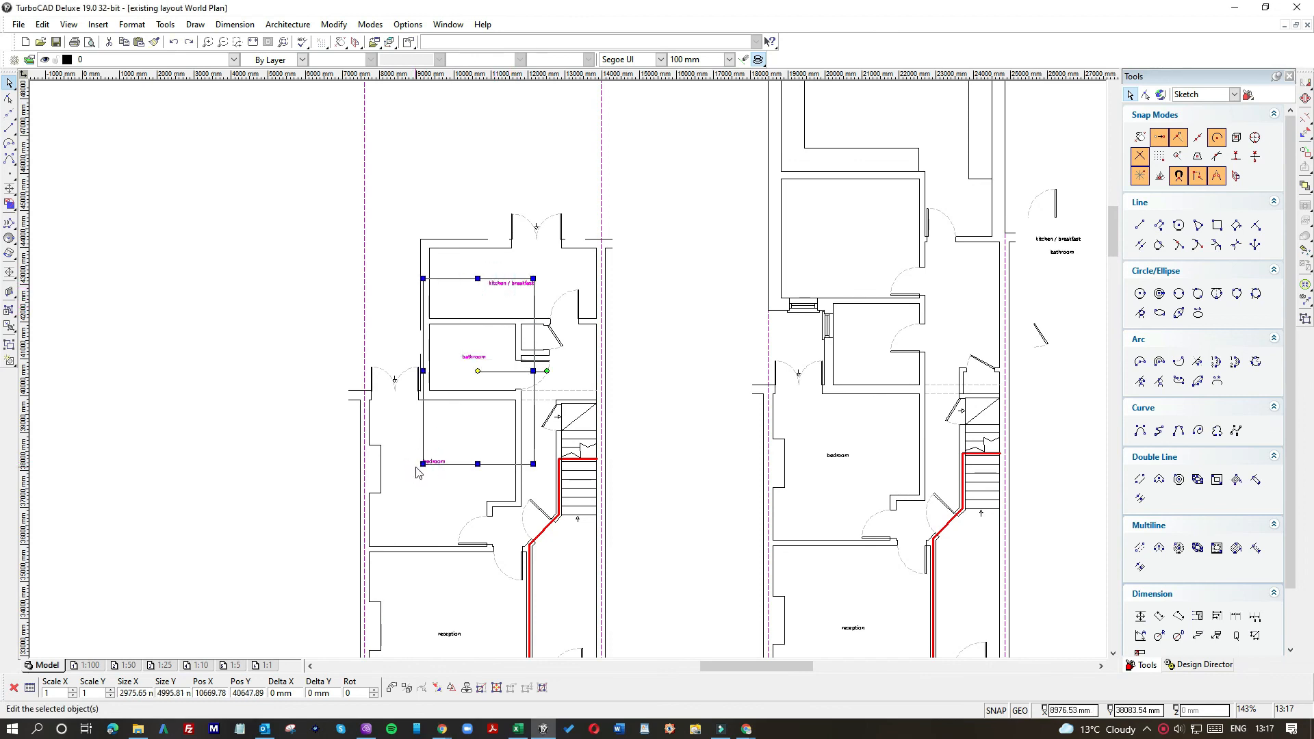
{"action": "left_click", "coordinate": [435, 463], "text": "shift"}
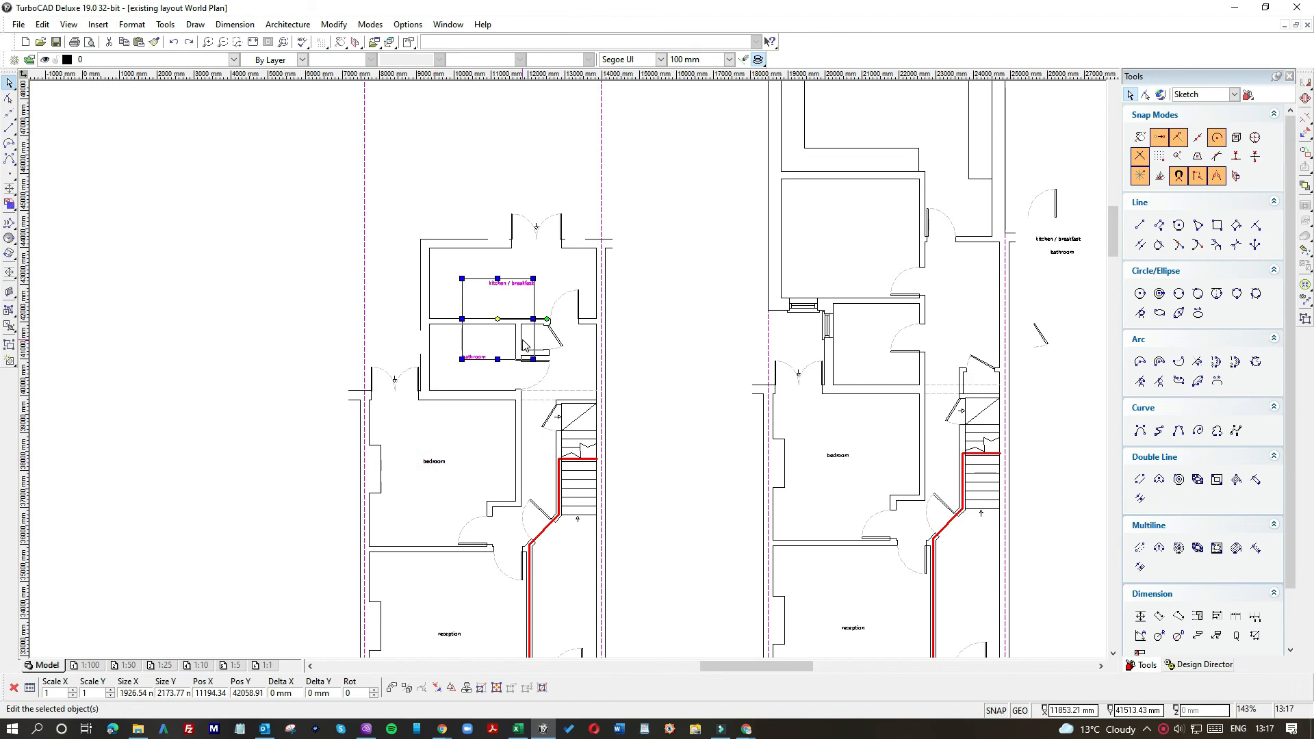
{"action": "key", "text": "ctrl+c"}
{"action": "key", "text": "ctrl+v"}
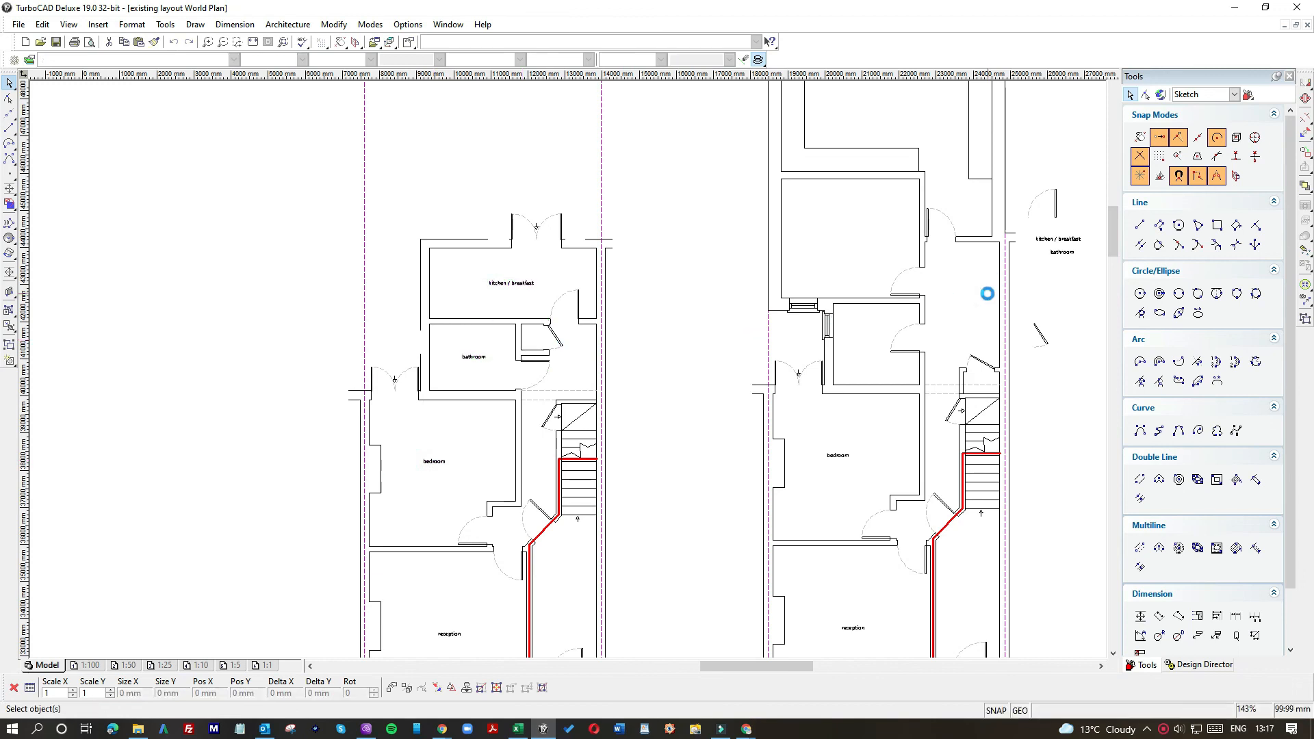
Move the pasted "kitchen / breakfast" label into the proposed plan's room above the new window.
{"action": "left_click_drag", "start_coordinate": [577, 355], "coordinate": [720, 265]}
{"action": "left_click", "coordinate": [713, 214]}
{"action": "left_click", "coordinate": [717, 245]}
{"action": "left_click_drag", "start_coordinate": [717, 245], "coordinate": [830, 236]}
Move the pasted "bathroom" label into the small room beside the side window on the proposed plan.
{"action": "left_click", "coordinate": [685, 317]}
{"action": "left_click_drag", "start_coordinate": [679, 321], "coordinate": [862, 353]}
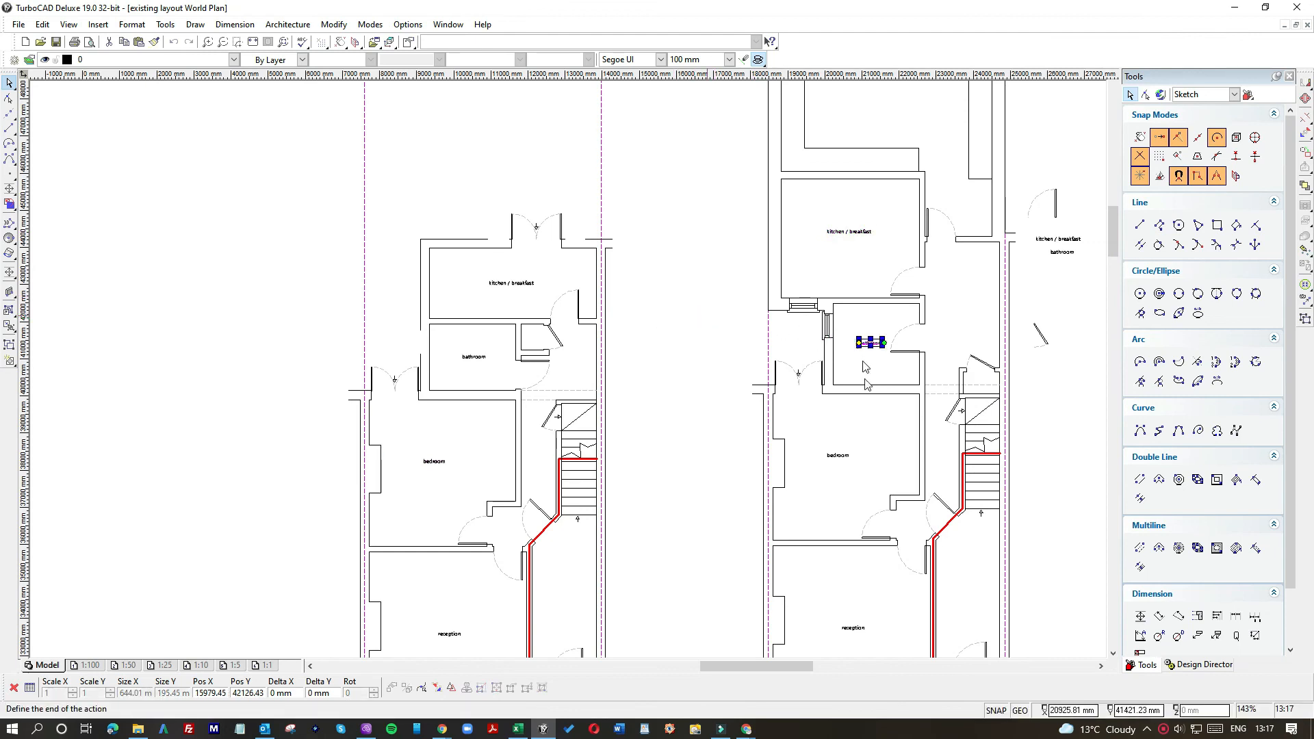
{"action": "left_click", "coordinate": [1058, 360]}
Delete the leftover door pieces and spare labels lying outside the proposed plan's side wall.
{"action": "scroll", "coordinate": [1057, 361], "scroll_direction": "down", "scroll_amount": 1}
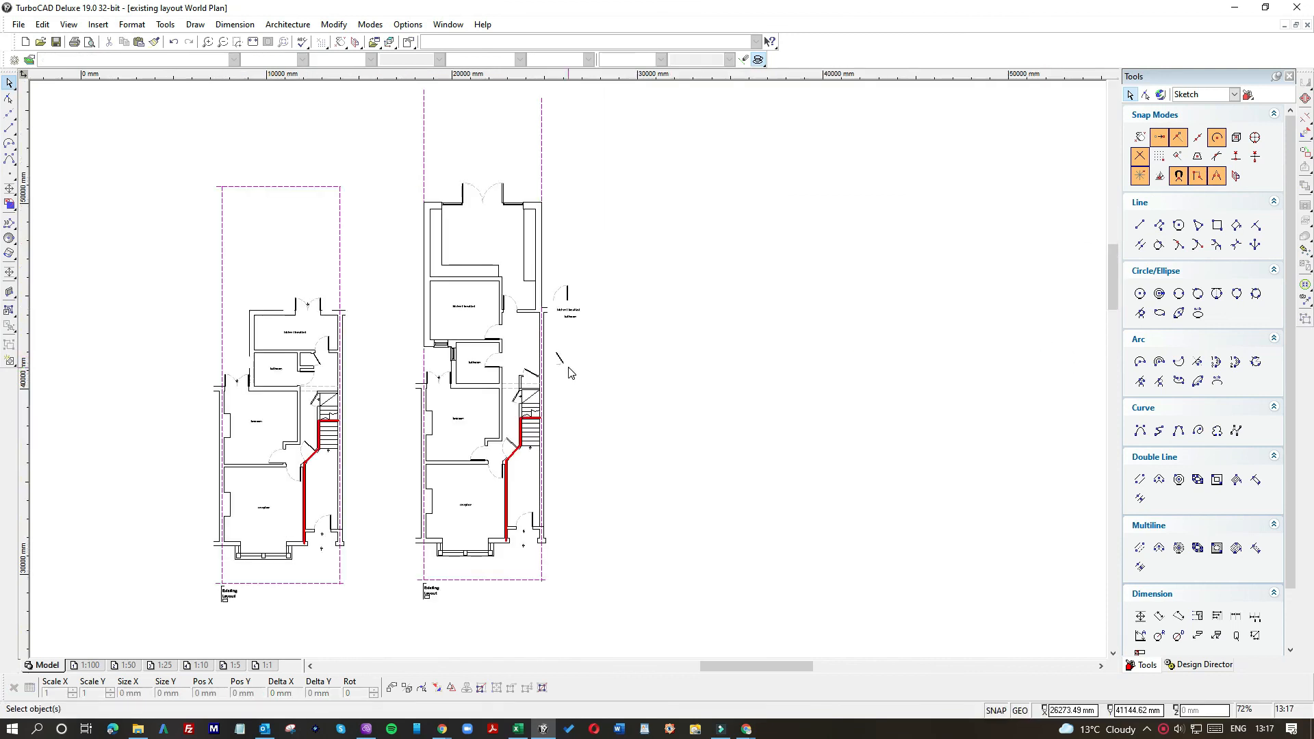
{"action": "left_click_drag", "start_coordinate": [549, 266], "coordinate": [623, 390]}
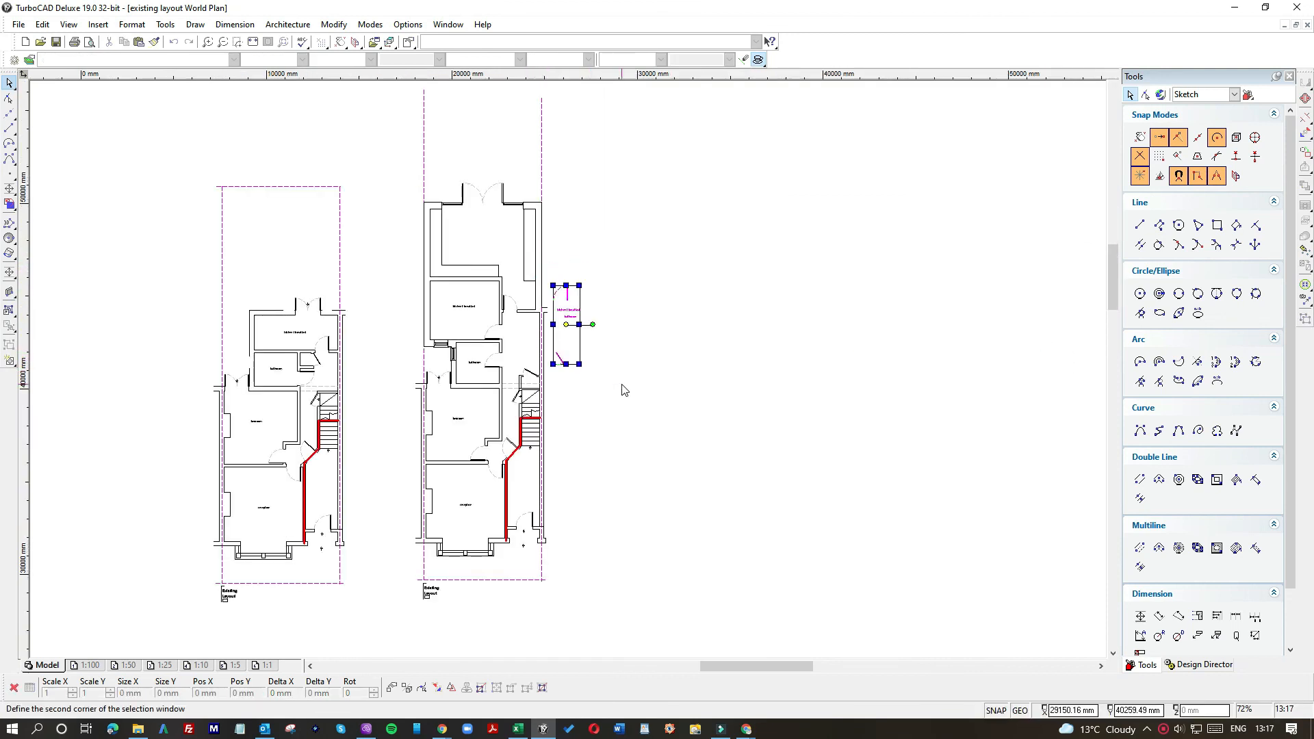
{"action": "key", "text": "Delete"}
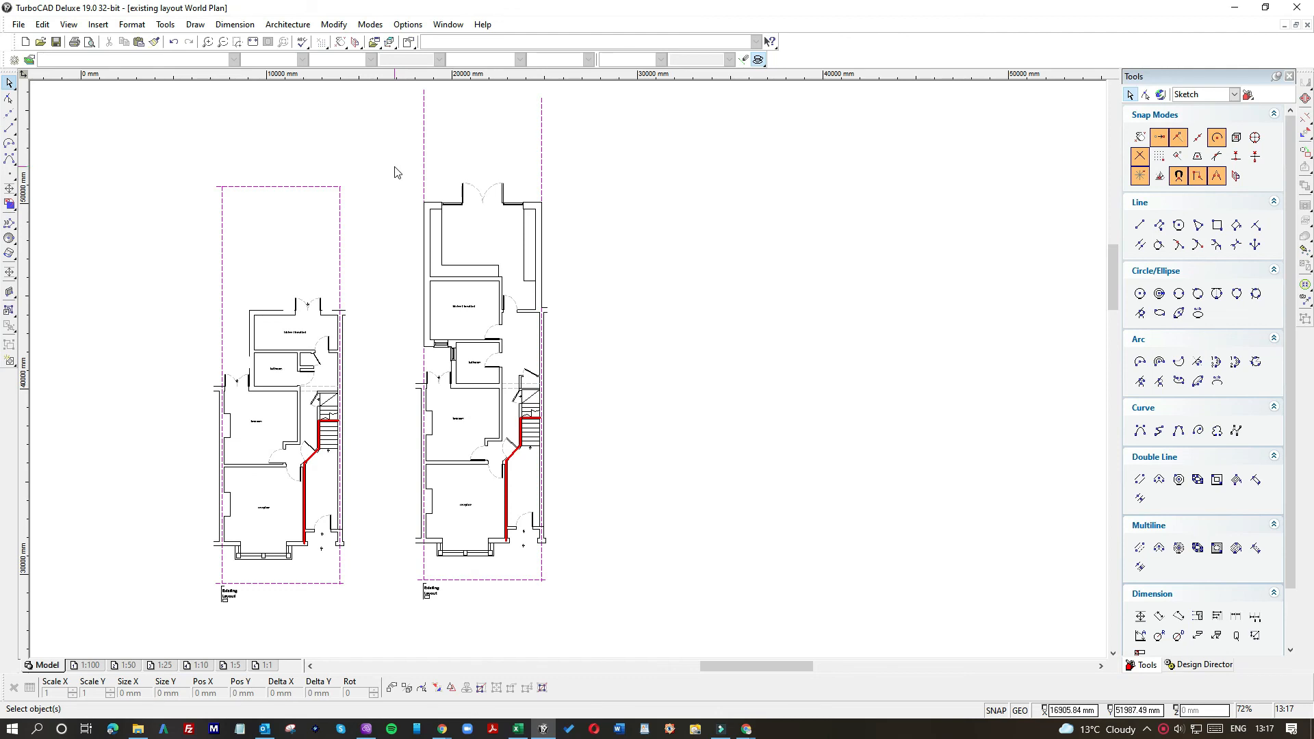
Move the proposed plan's "kitchen / breakfast" label into the large rear room with the double doors.
{"action": "scroll", "coordinate": [475, 311], "scroll_direction": "up", "scroll_amount": 3}
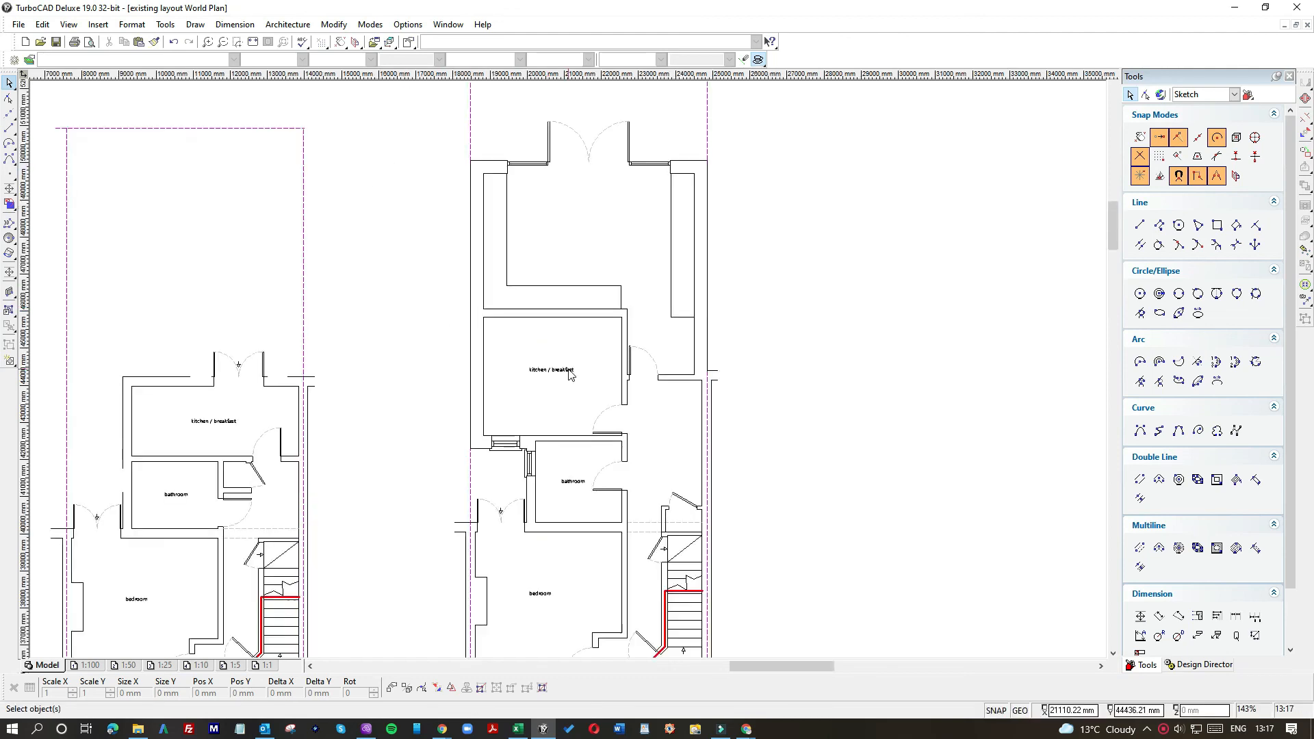
{"action": "left_click", "coordinate": [569, 372]}
{"action": "left_click", "coordinate": [530, 369]}
{"action": "left_click", "coordinate": [565, 221]}
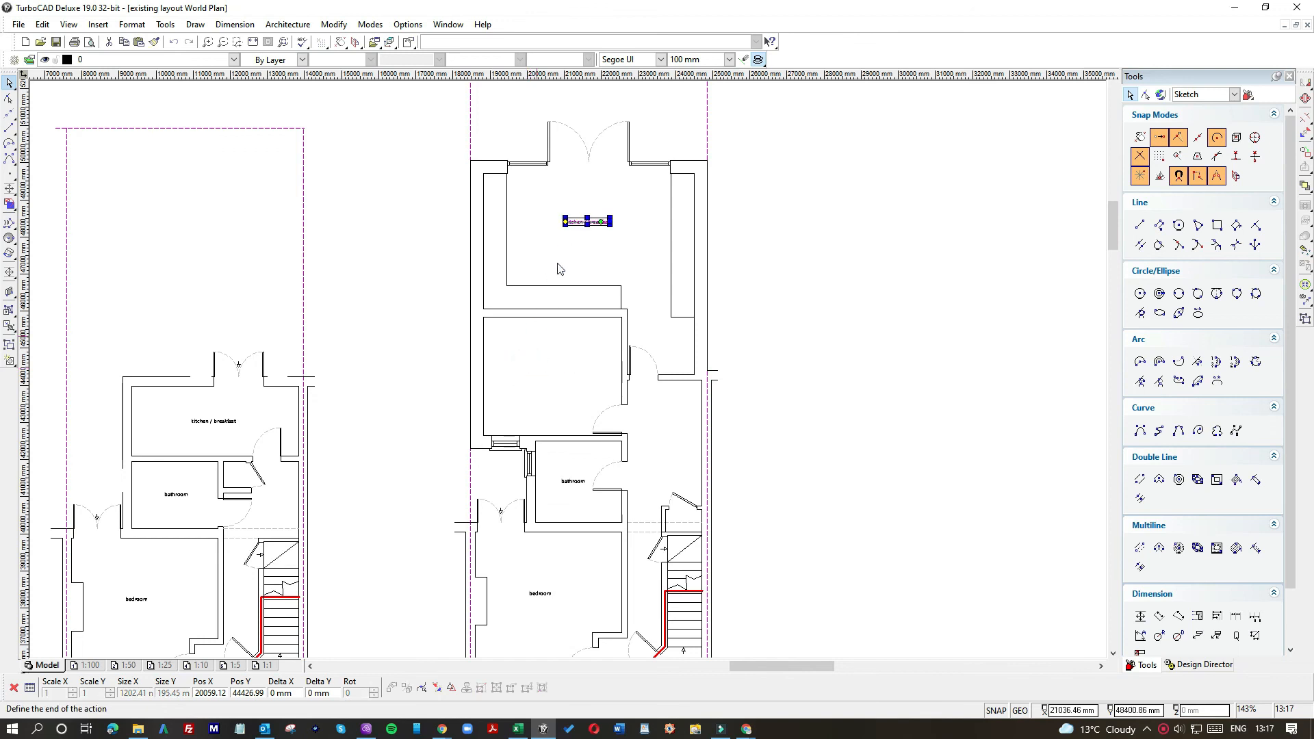
Copy the proposed plan's "bedroom" label and place the copy in the middle of the unlabelled room above the bathroom.
{"action": "left_click", "coordinate": [540, 592]}
{"action": "key", "text": "ctrl+c"}
{"action": "left_click", "coordinate": [900, 451]}
{"action": "key", "text": "ctrl+v"}
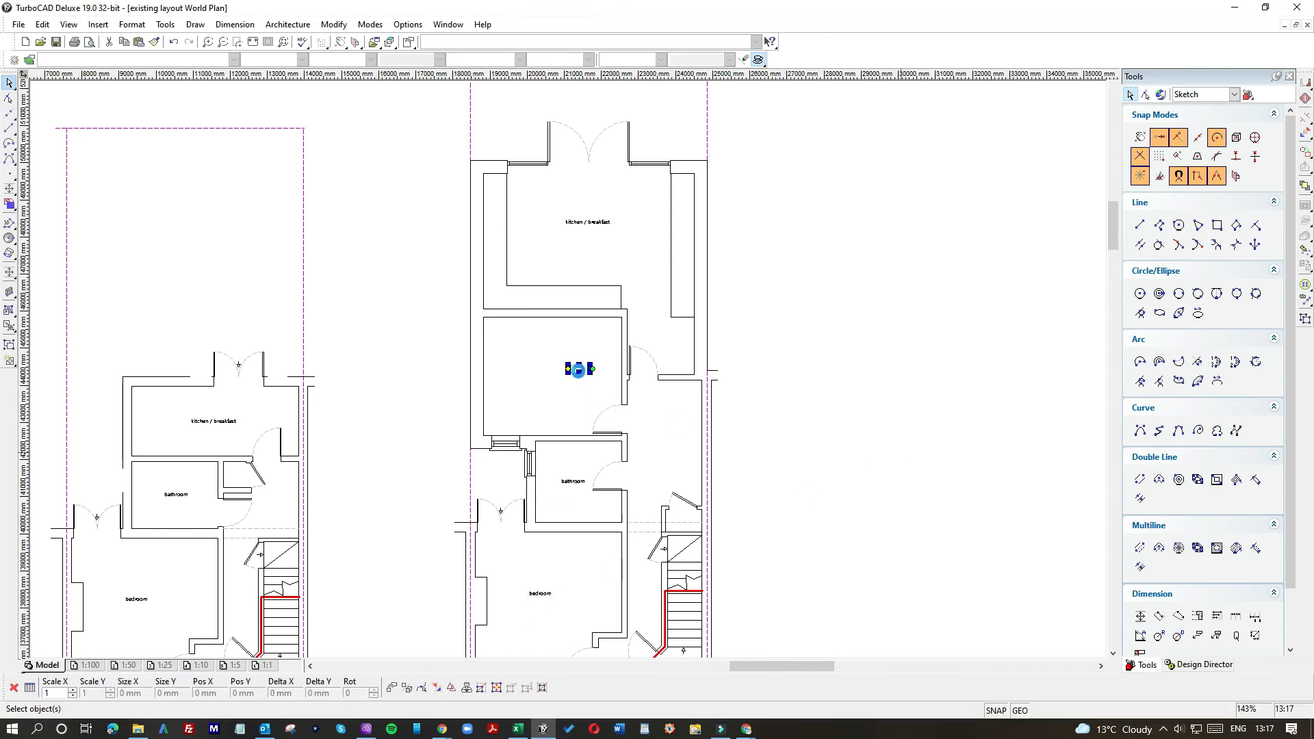
{"action": "left_click", "coordinate": [539, 374]}
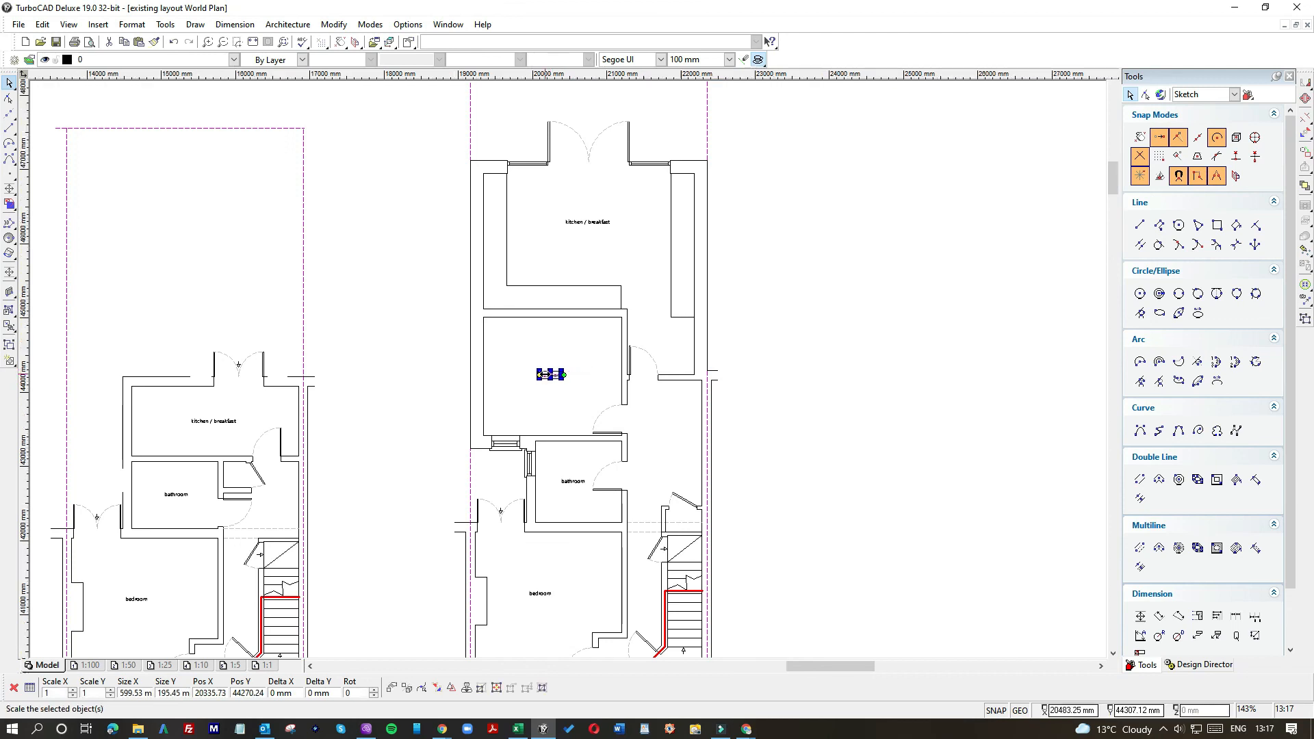
Change the text of the copied bedroom label above the bathroom to "bedroom 2".
{"action": "scroll", "coordinate": [544, 374], "scroll_direction": "up", "scroll_amount": 5}
{"action": "left_click", "coordinate": [667, 385]}
{"action": "left_click", "coordinate": [625, 380]}
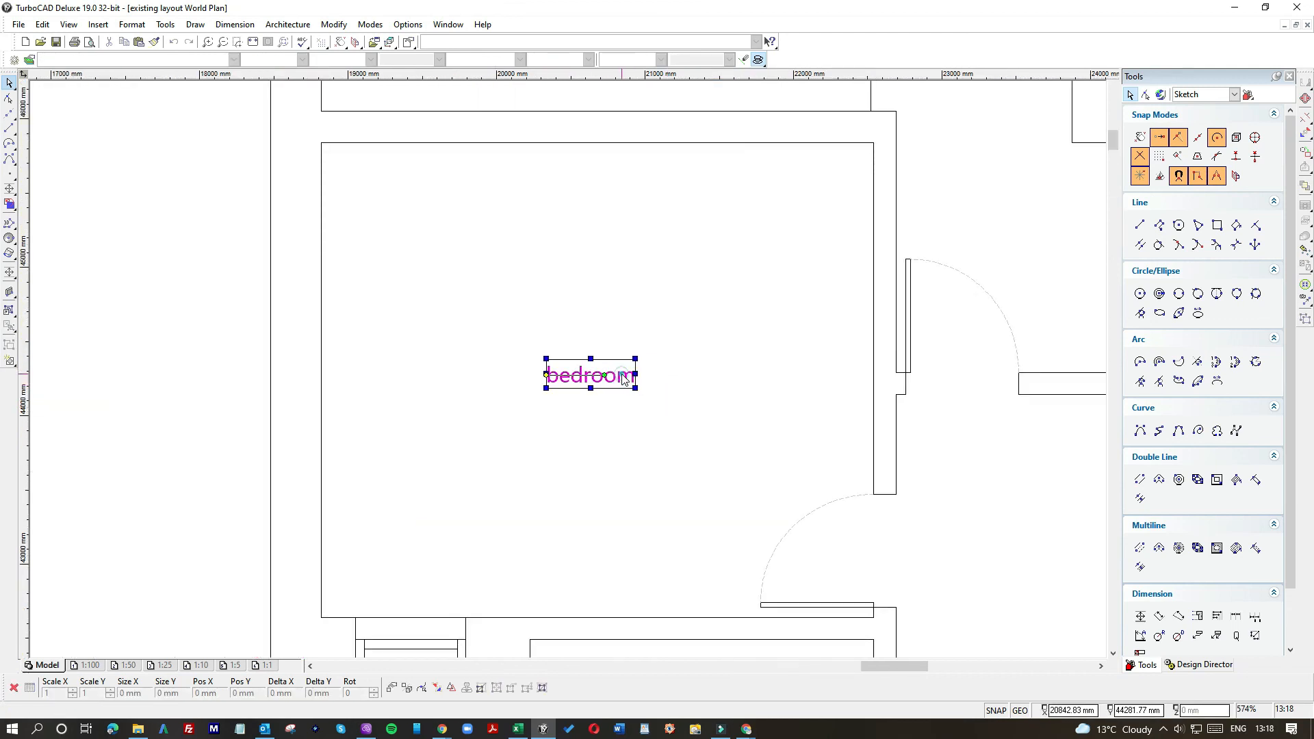
{"action": "double_click", "coordinate": [623, 379]}
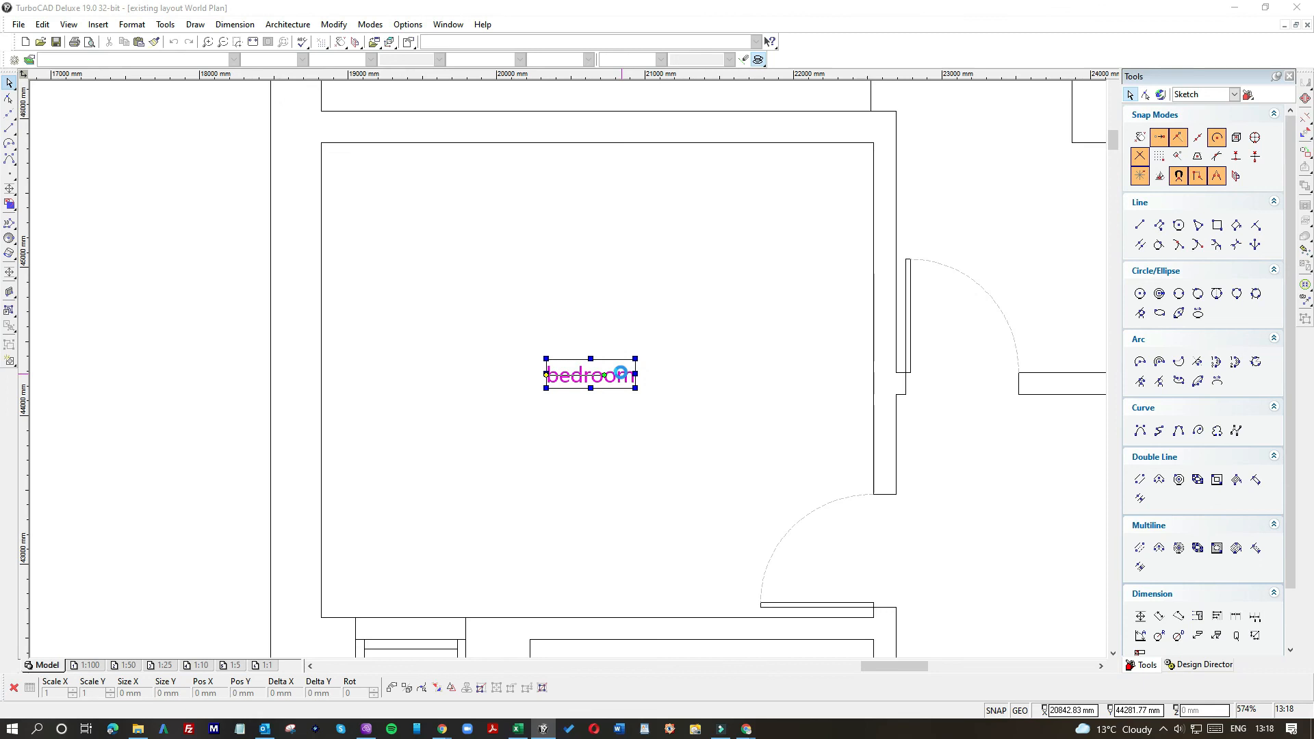
{"action": "left_click", "coordinate": [696, 237]}
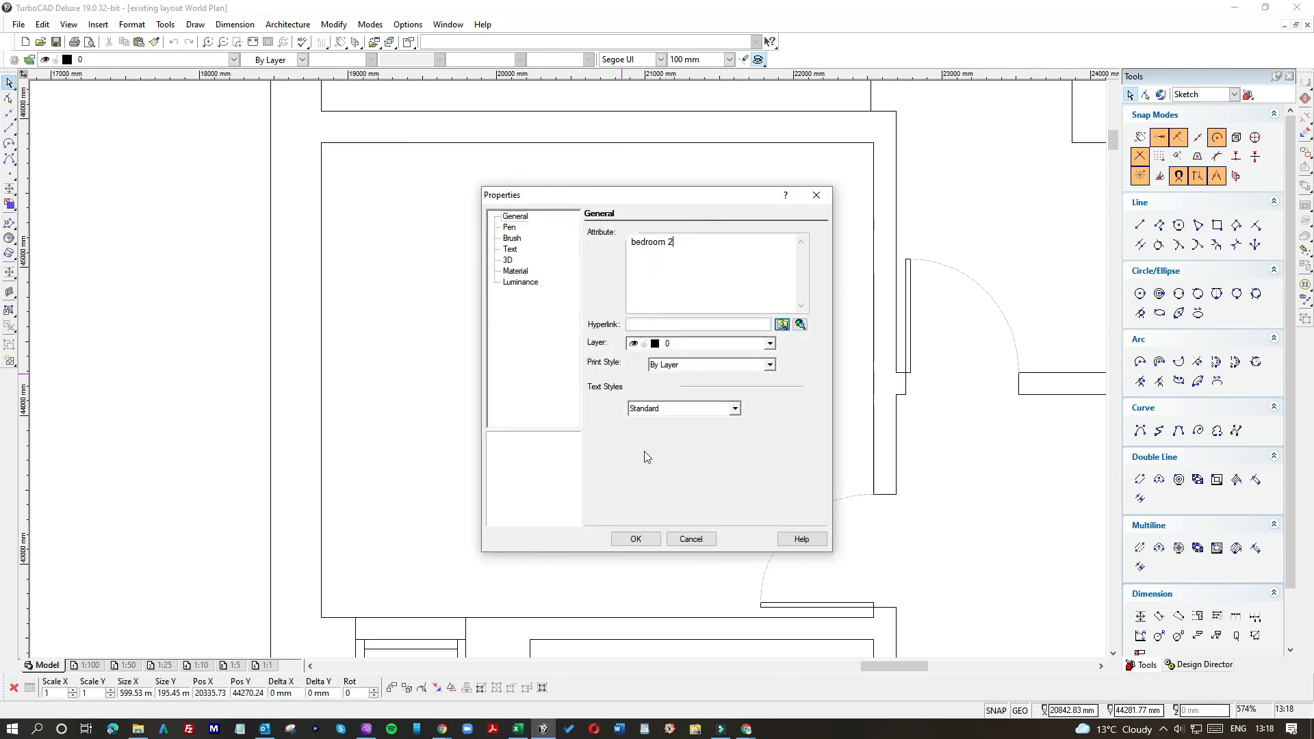
{"action": "left_click", "coordinate": [635, 539]}
{"action": "left_click", "coordinate": [952, 508]}
{"action": "scroll", "coordinate": [569, 372], "scroll_direction": "down", "scroll_amount": 2}
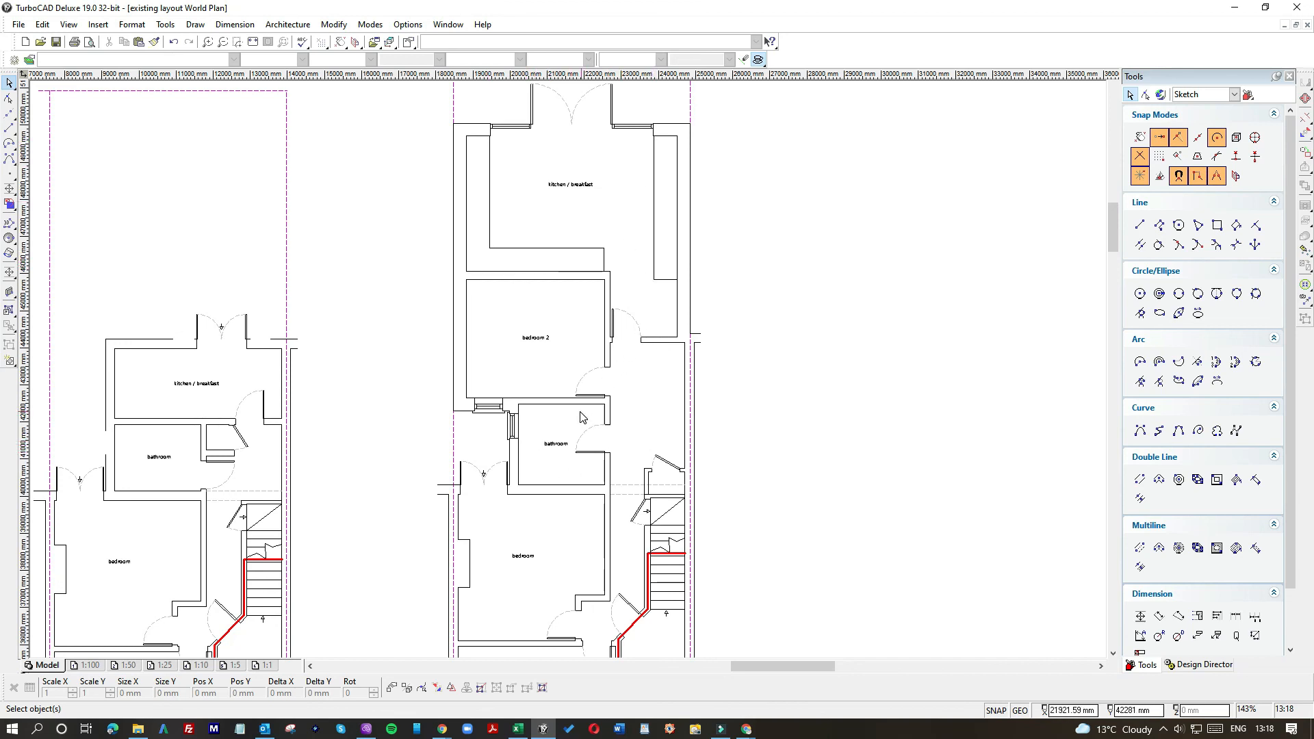
{"action": "scroll", "coordinate": [574, 383], "scroll_direction": "down", "scroll_amount": 2}
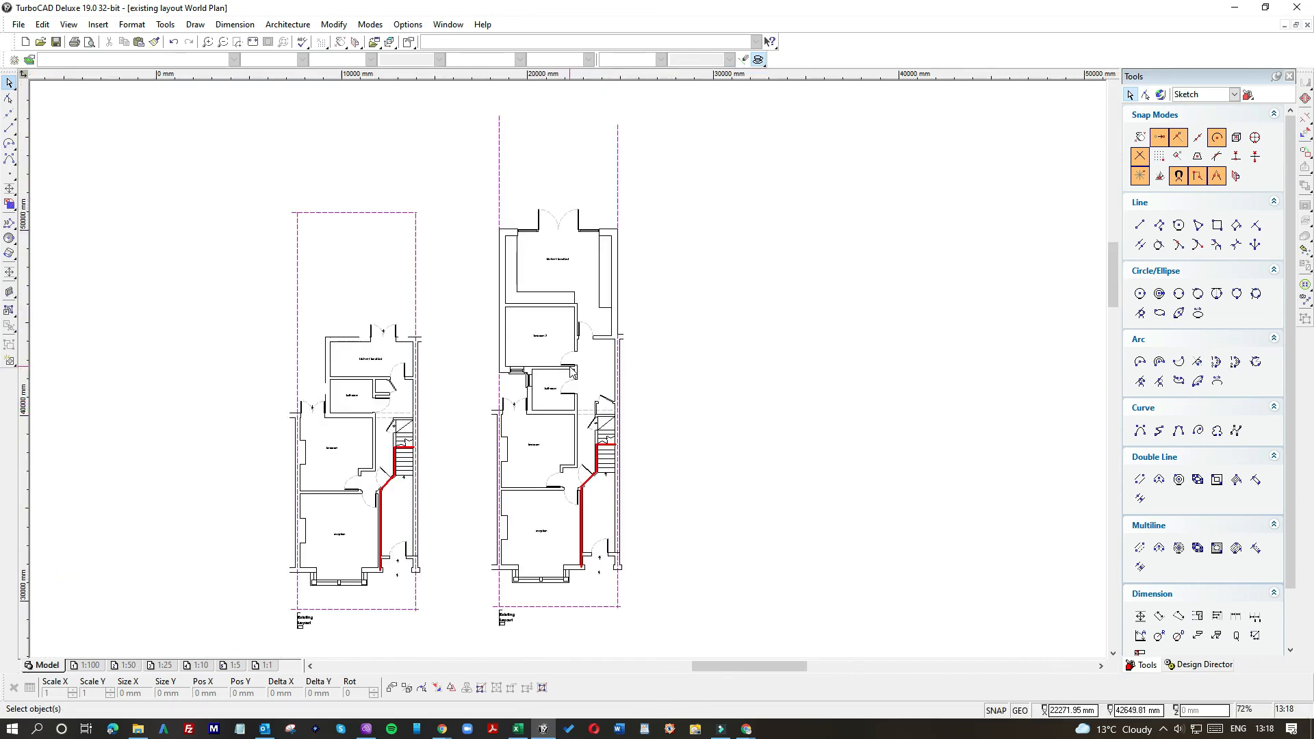